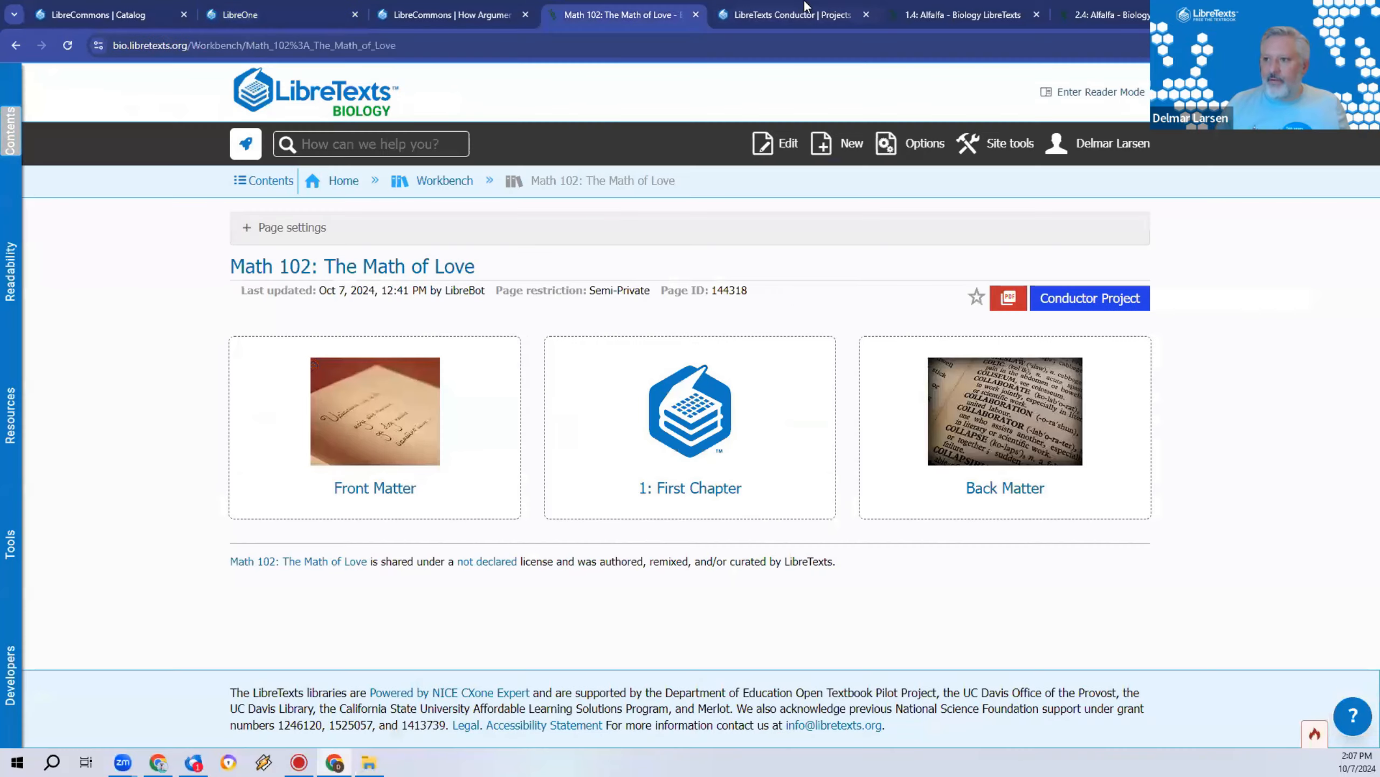
# Step: Open the Conductor project for Math 102: The Math of Love and close the How Arguments Work page
pyautogui.click(1068, 301)
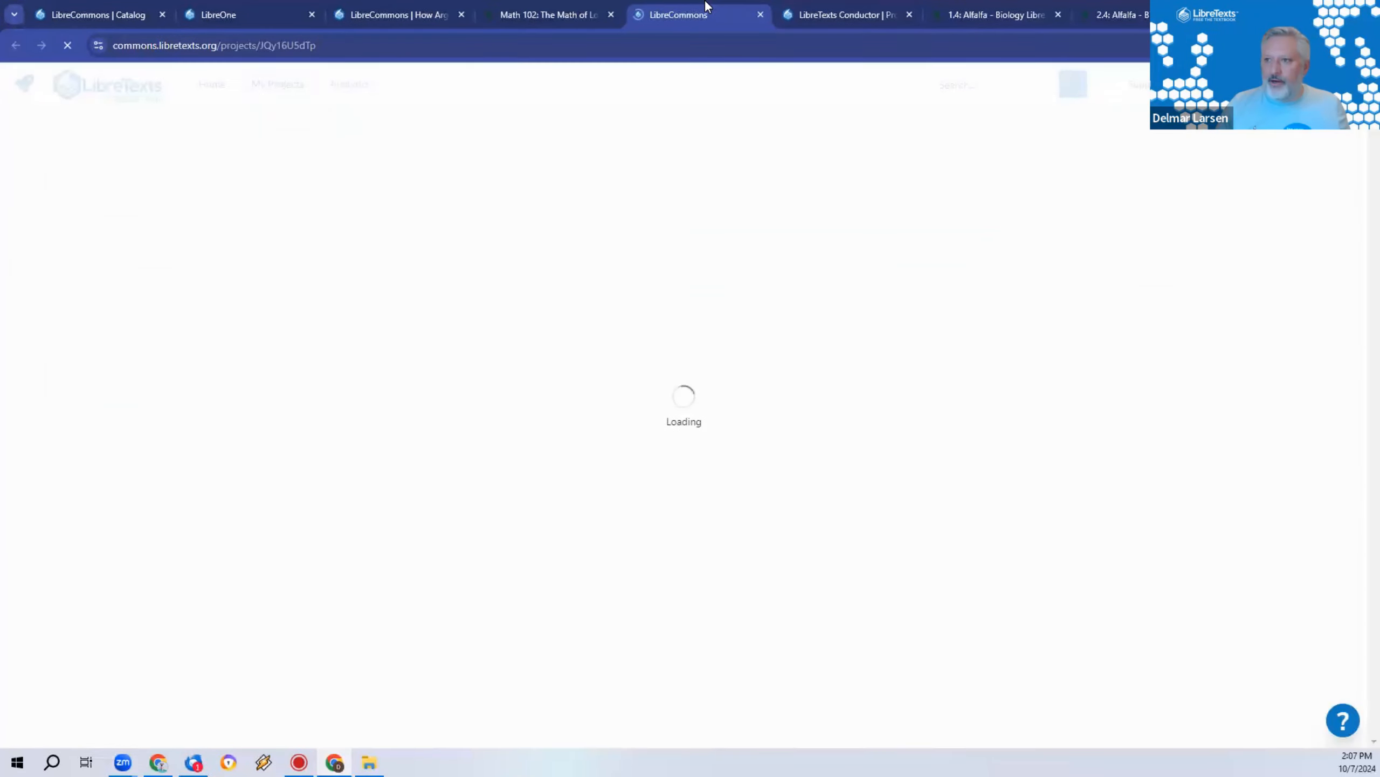
pyautogui.moveTo(701, 5); pyautogui.dragTo(389, 7)
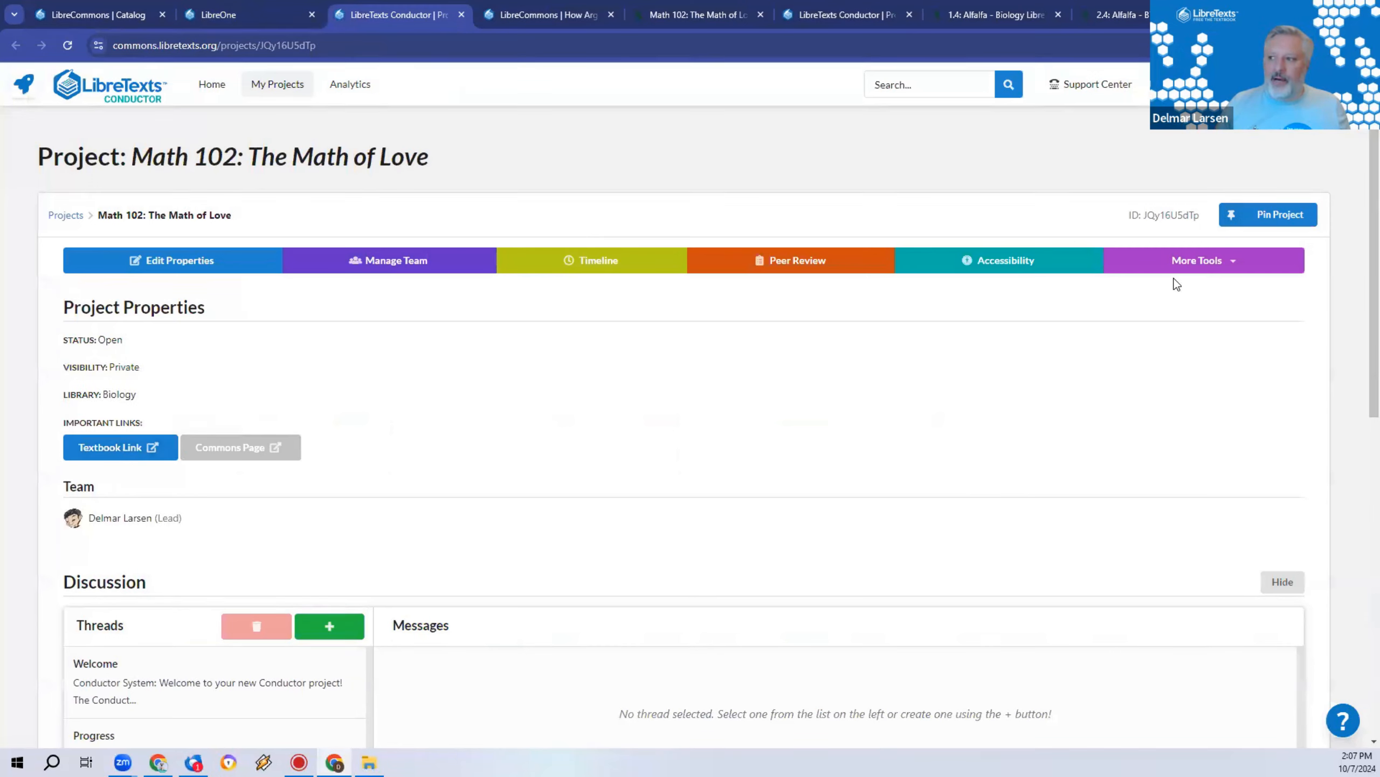
pyautogui.click(549, 15)
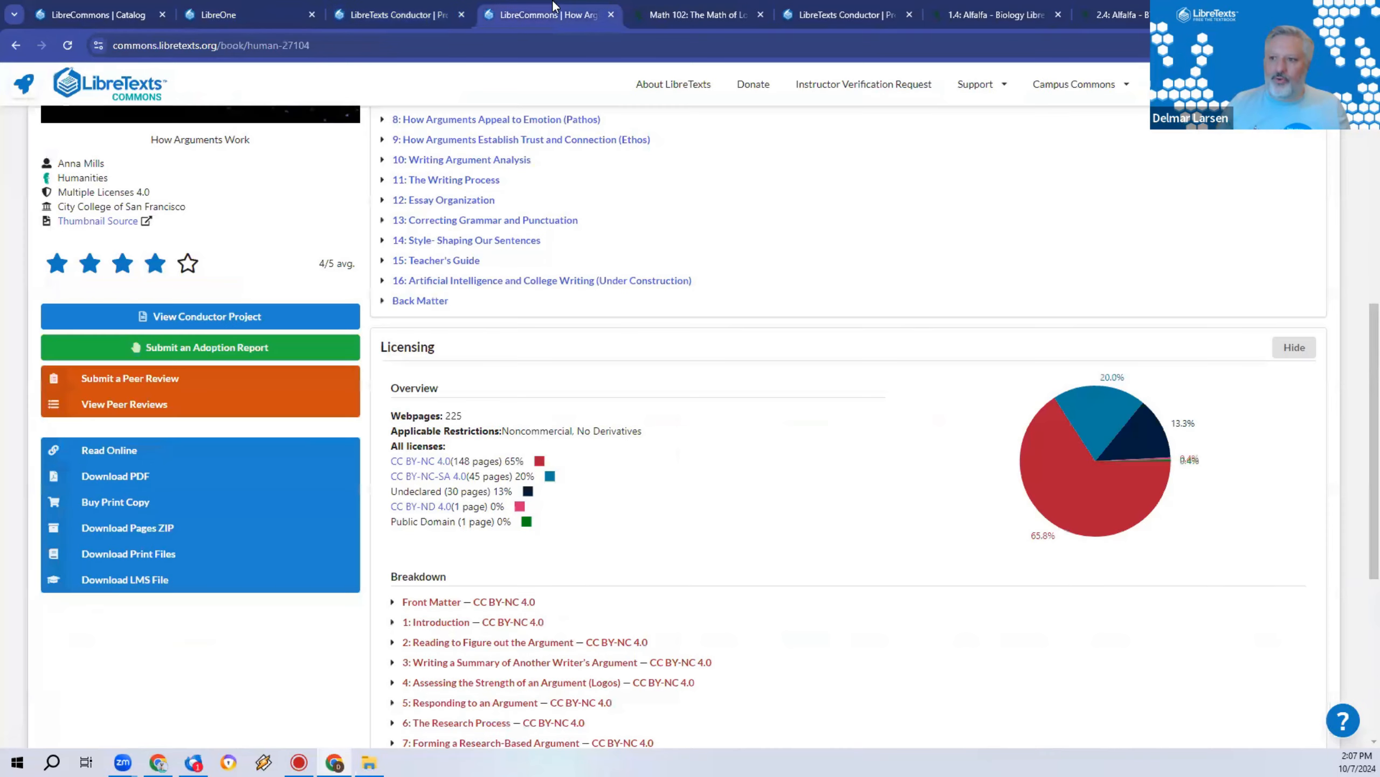
pyautogui.click(611, 15)
pyautogui.click(652, 15)
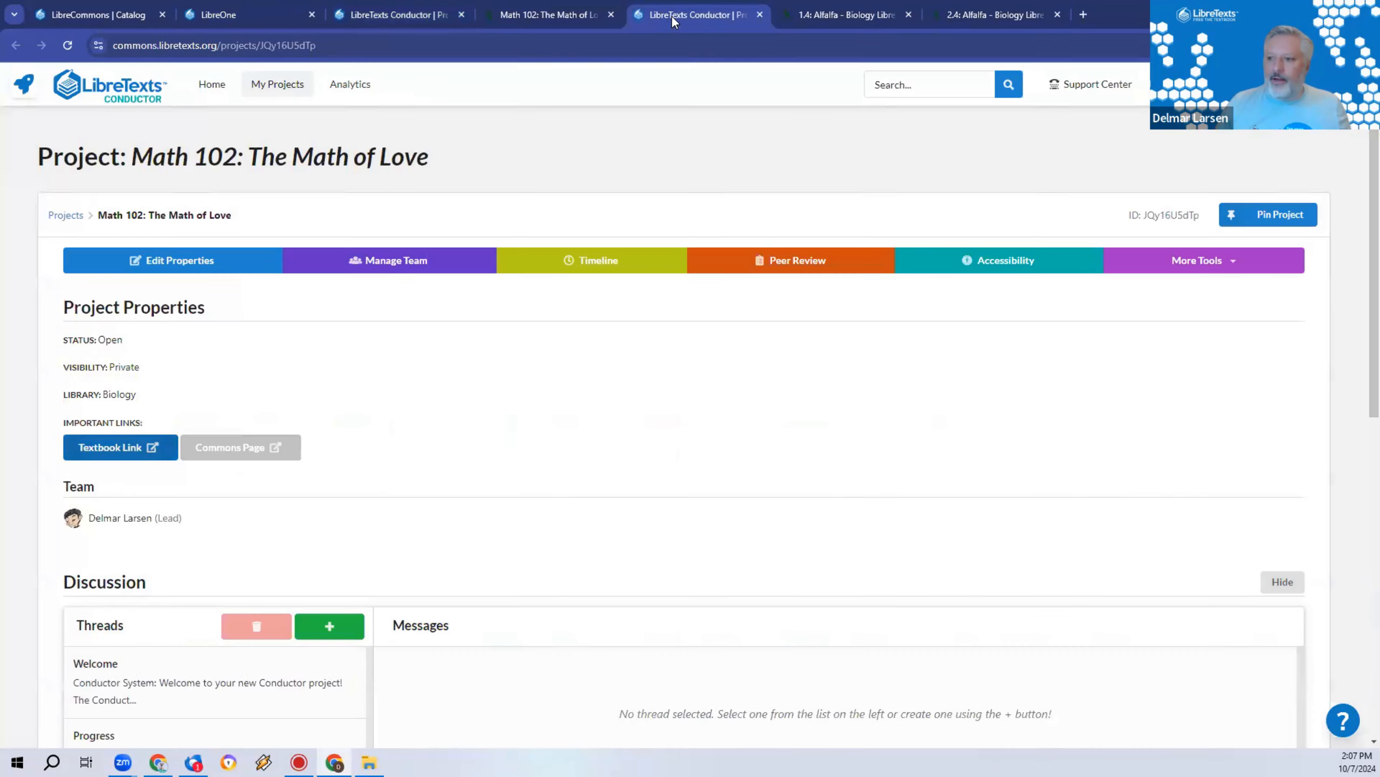
# Step: Open Math 102: The Math of Love in the OER Remixer and look over its options and content trees
pyautogui.click(1204, 261)
pyautogui.click(1180, 311)
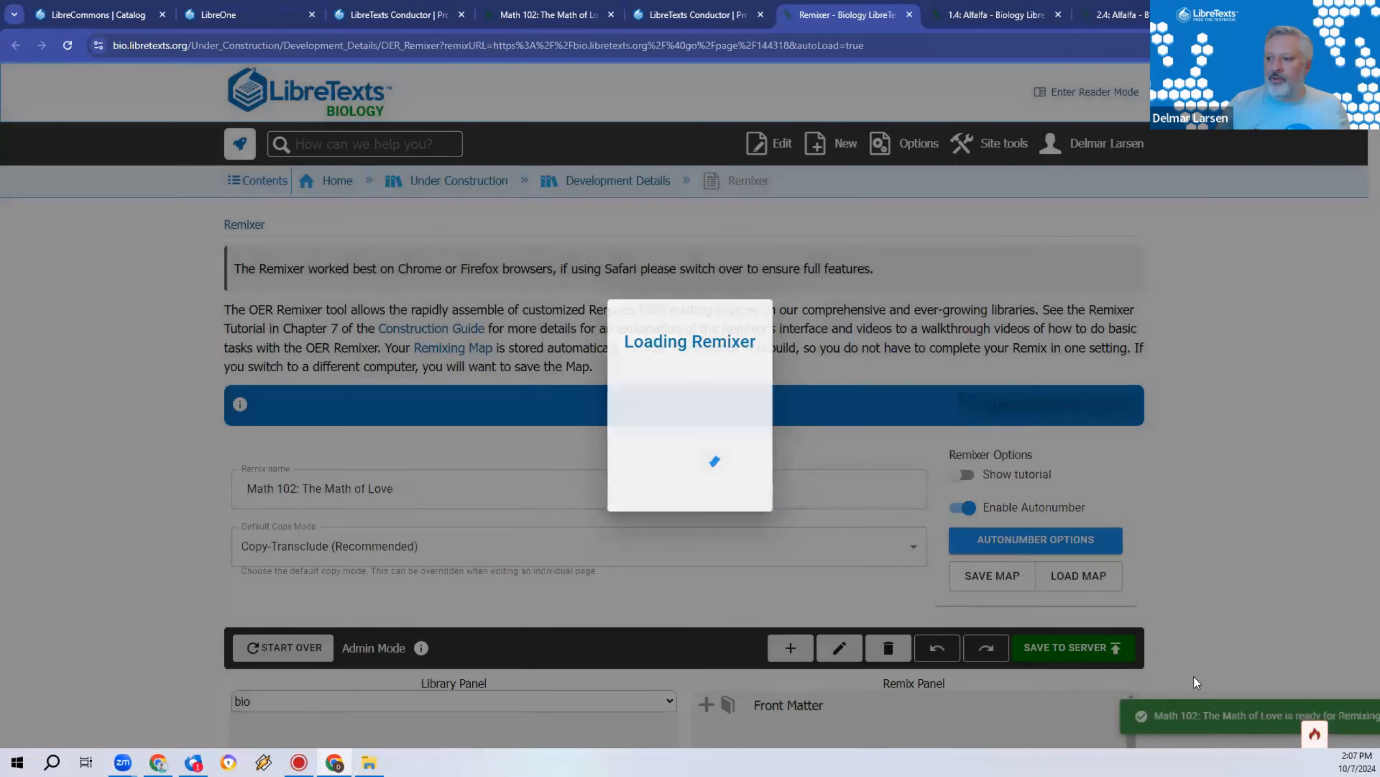
pyautogui.scroll(-3, 1266, 452)
pyautogui.scroll(-1, 1266, 452)
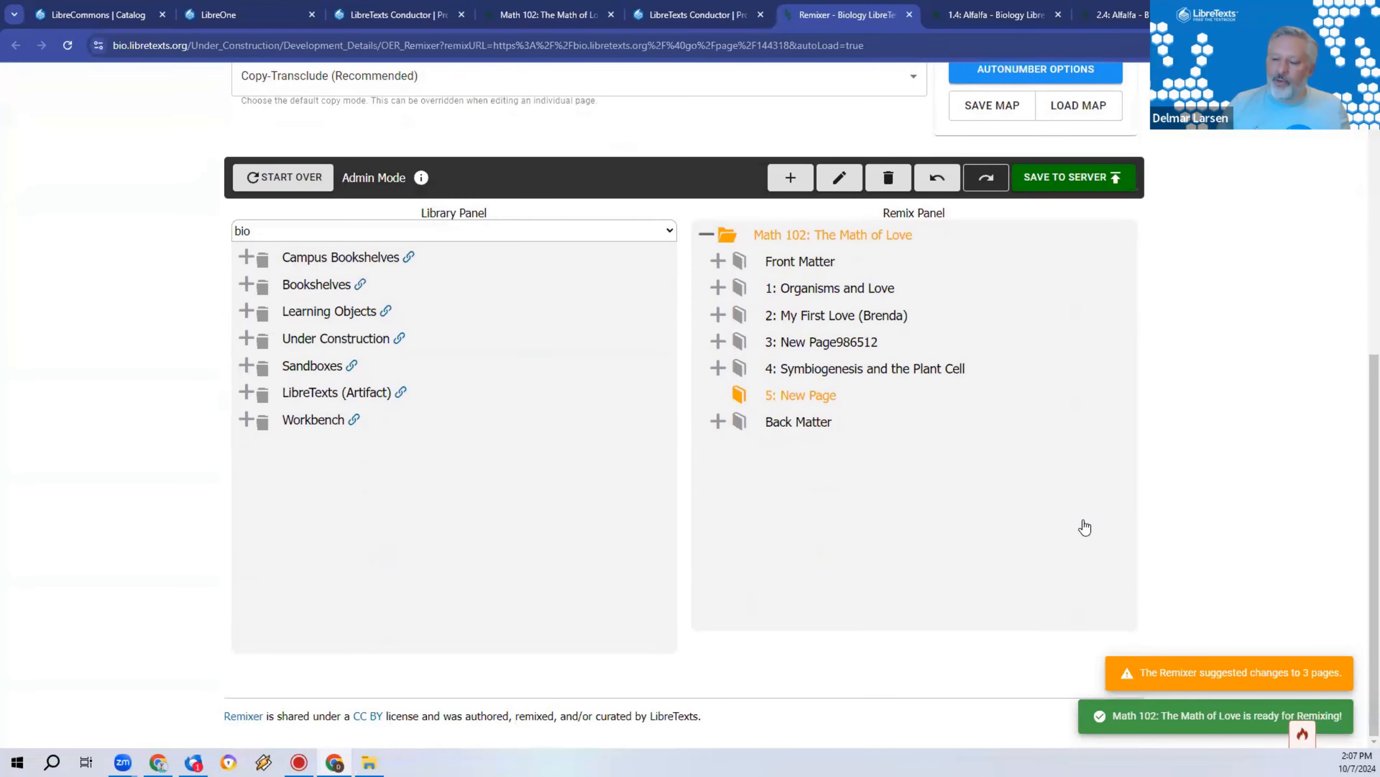
pyautogui.scroll(5, 1083, 522)
pyautogui.scroll(-1, 1049, 512)
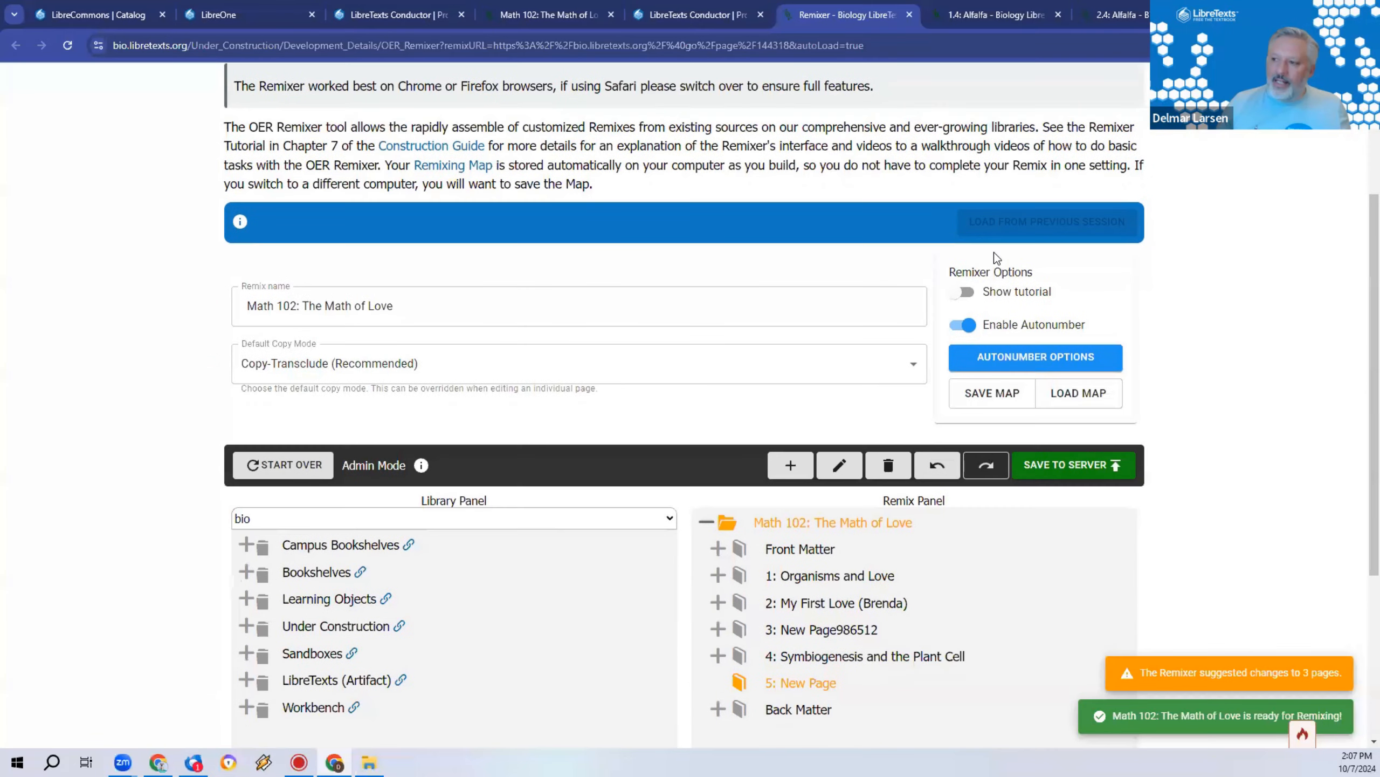
# Step: Show the Remixer tutorial, look over its list of topics and hide the tutorial again
pyautogui.click(1030, 297)
pyautogui.scroll(-2, 103, 432)
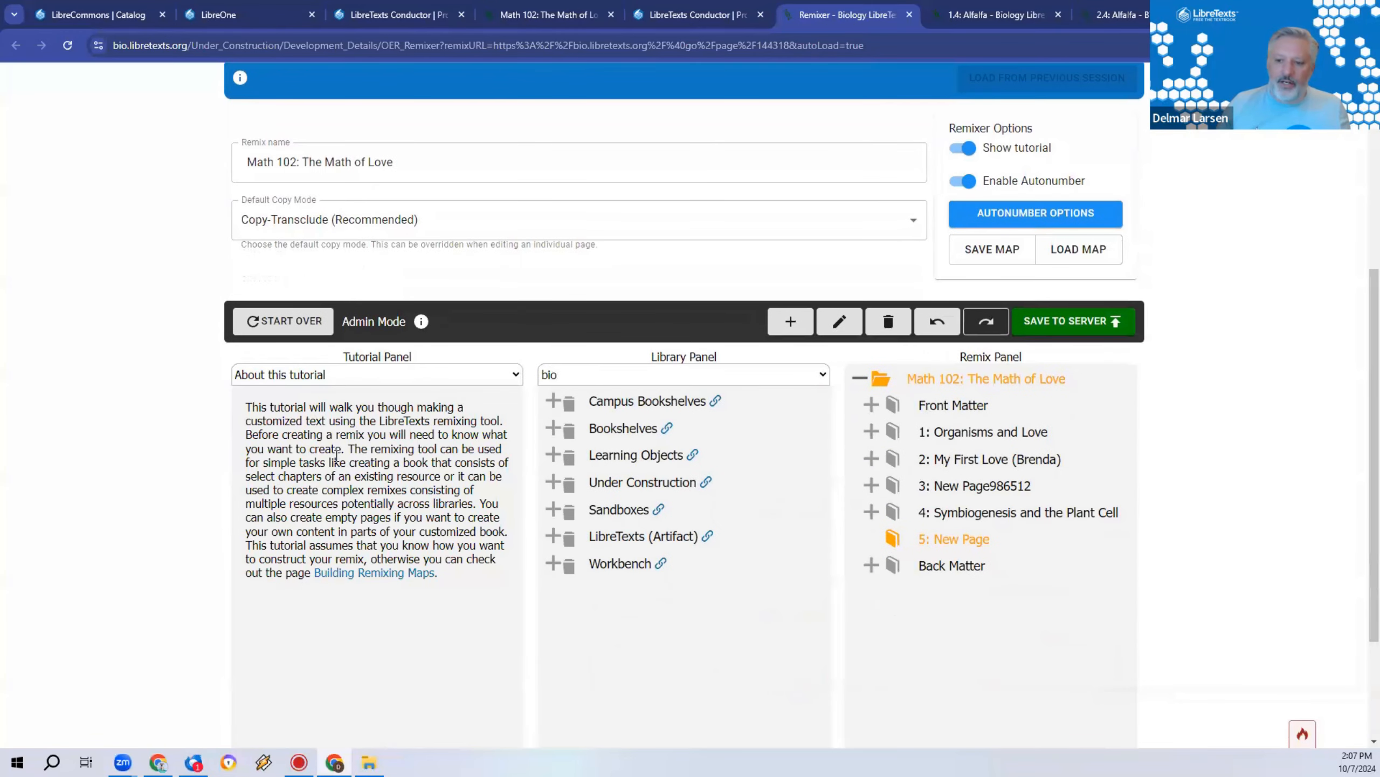
pyautogui.click(302, 378)
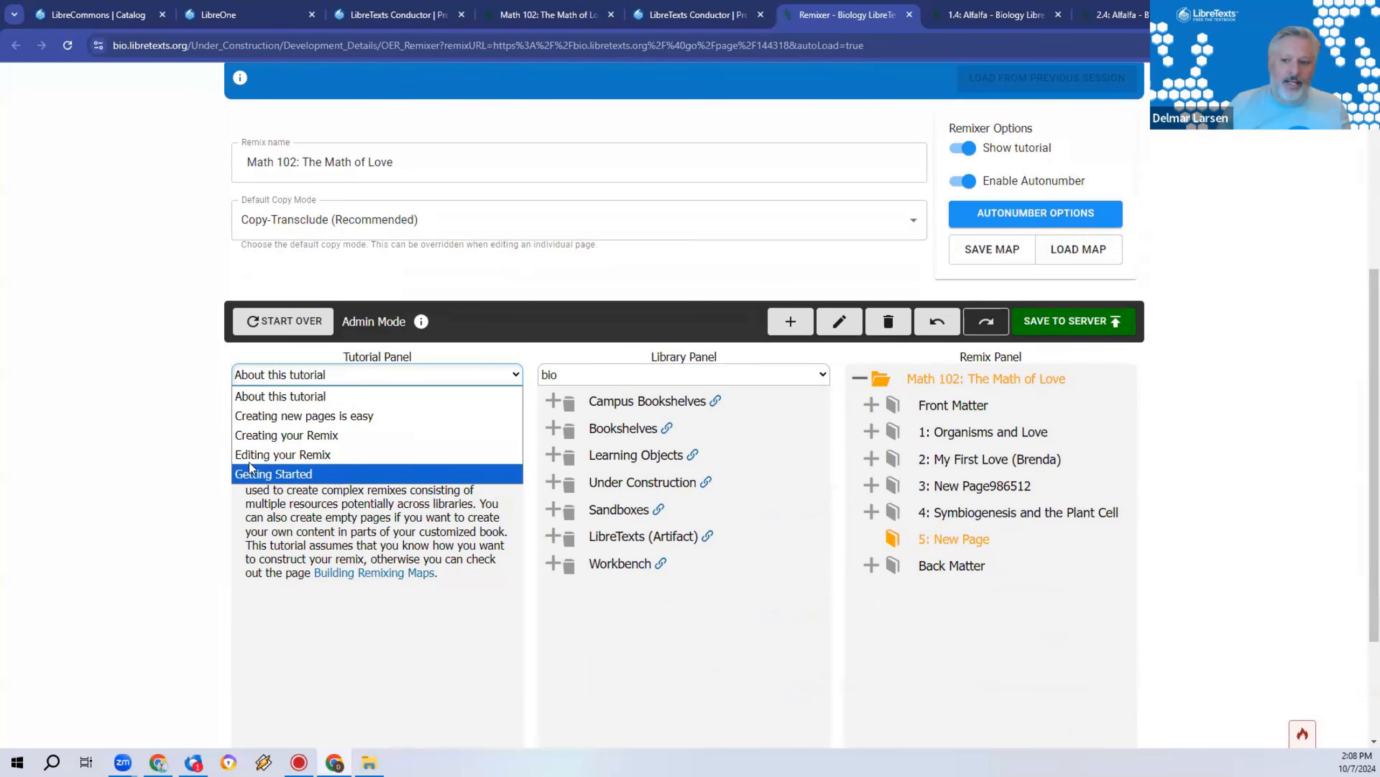
pyautogui.click(80, 485)
pyautogui.scroll(3, 1242, 290)
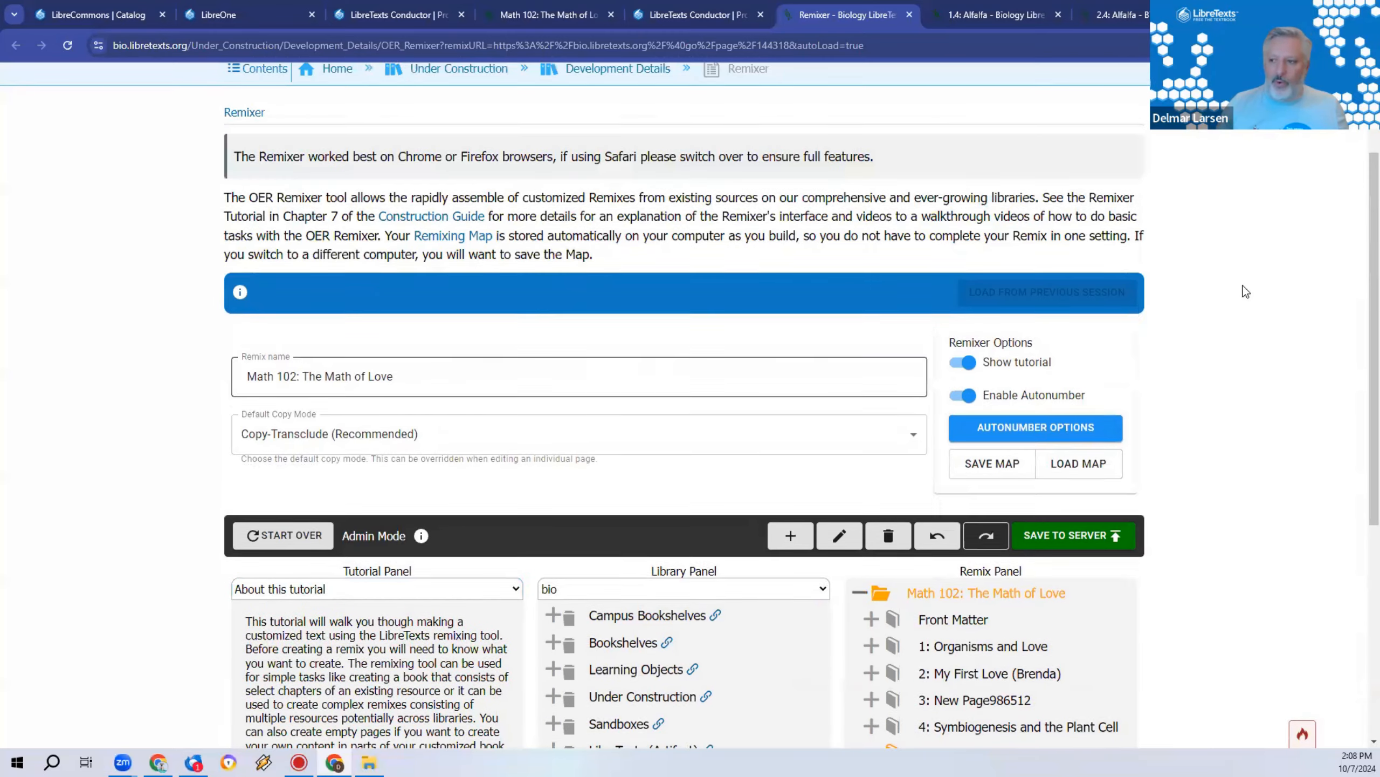
pyautogui.click(971, 380)
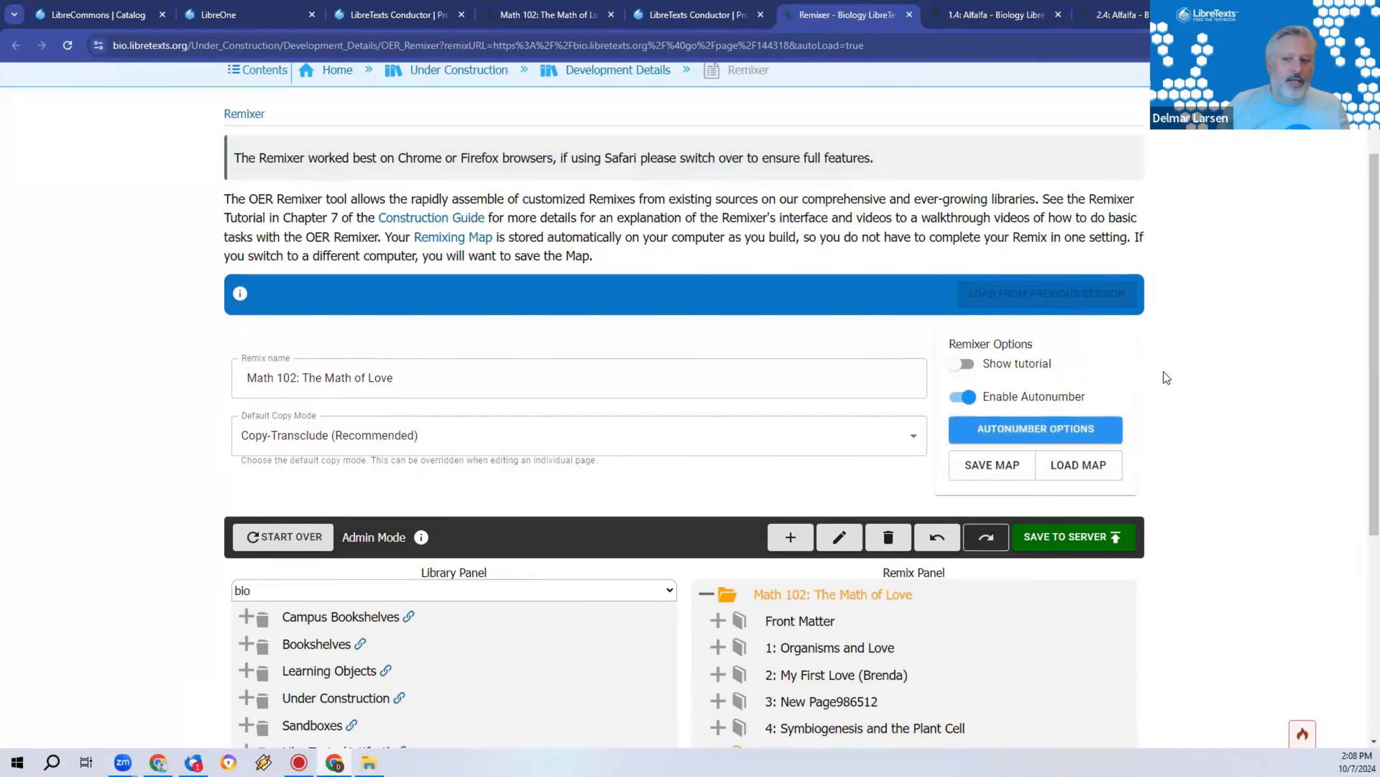
# Step: Review the Remixer's library and remix trees, and look through the 1.4: Alfalfa page
pyautogui.scroll(-5, 1069, 441)
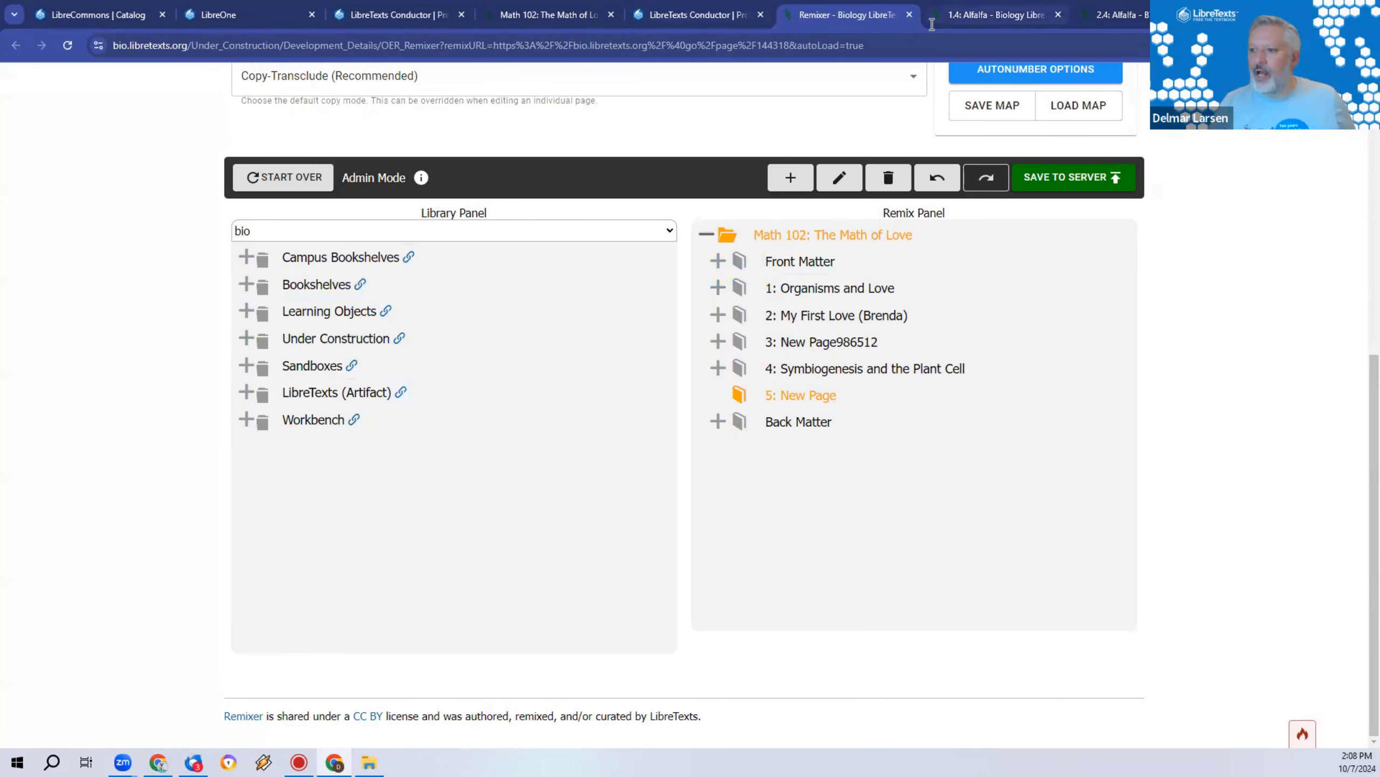
pyautogui.click(948, 12)
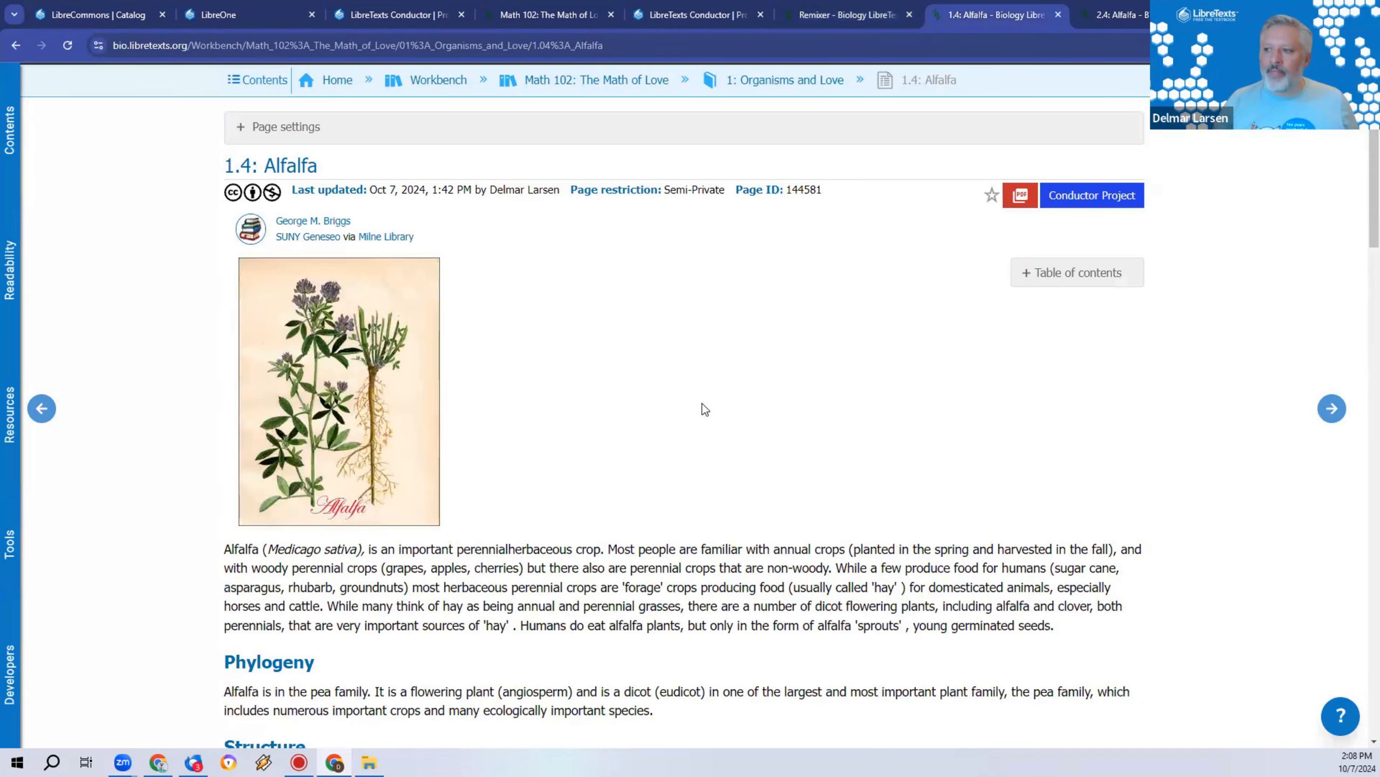
pyautogui.scroll(-5, 655, 486)
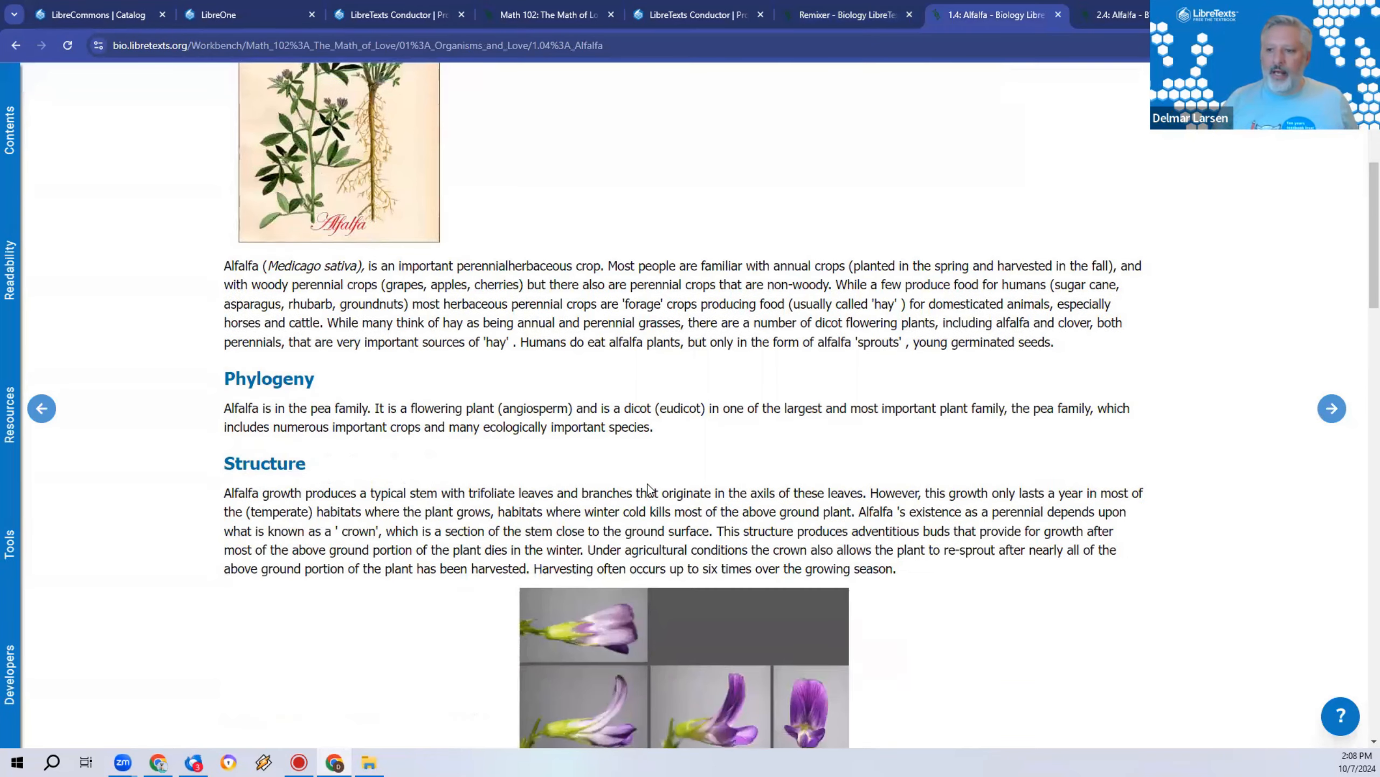
pyautogui.scroll(8, 646, 480)
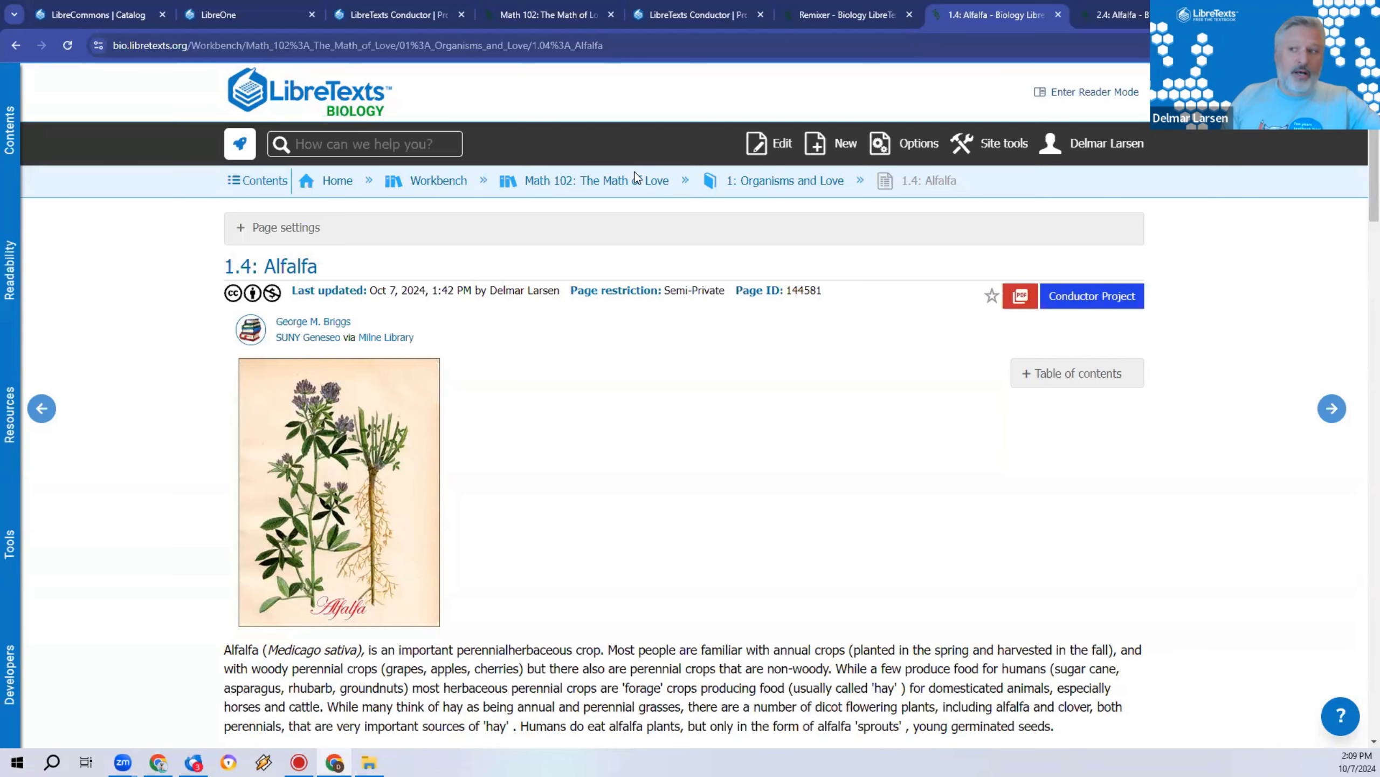
# Step: Open the Conductor project's timeline and view Step 11: Publishing in the Construction Roadmap
pyautogui.click(698, 14)
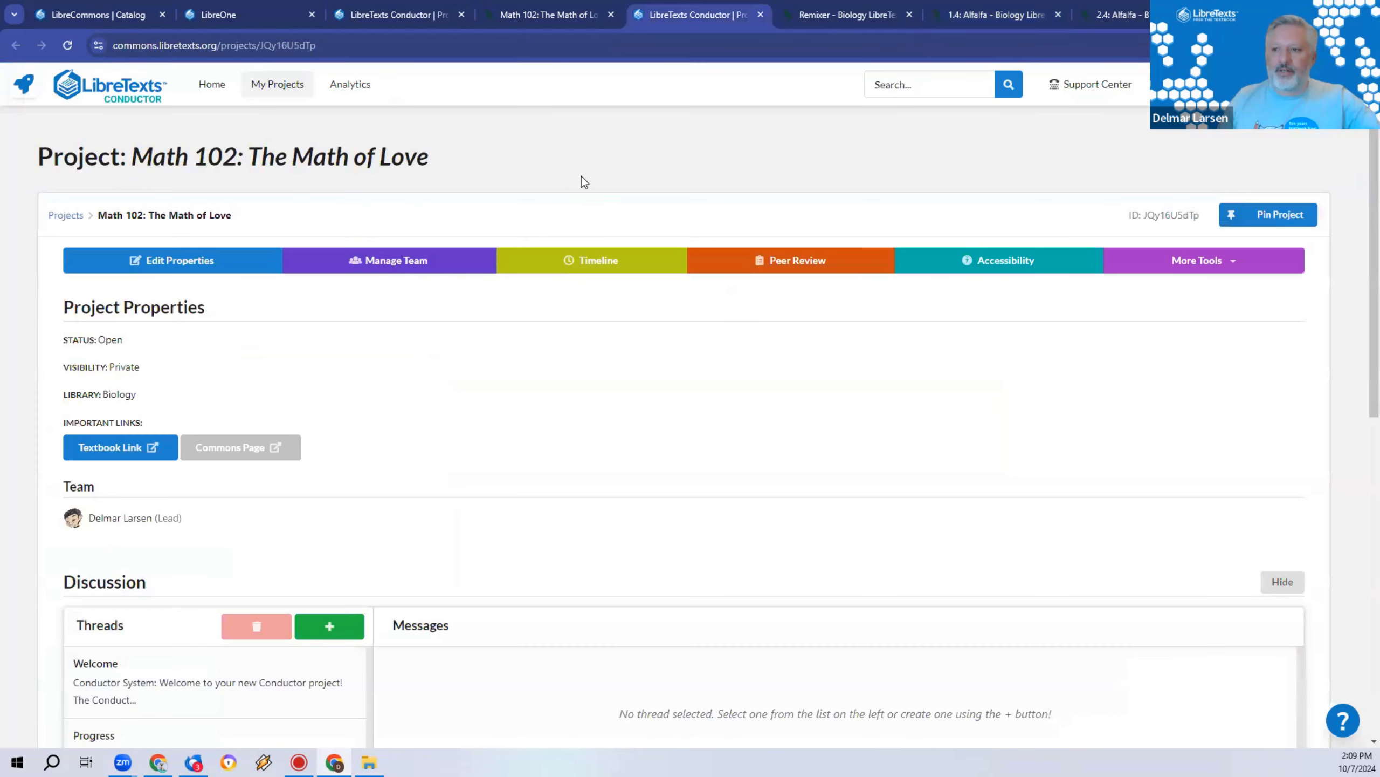
pyautogui.click(621, 266)
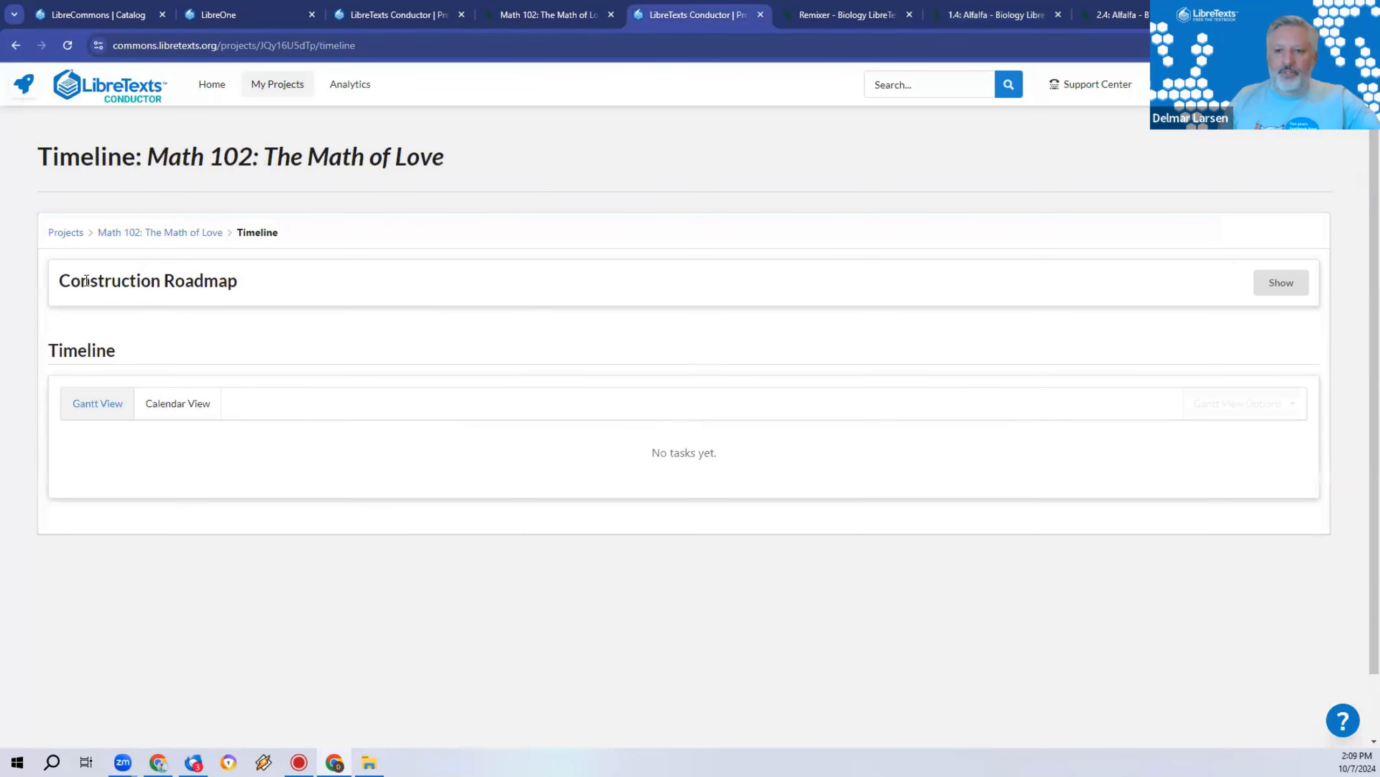
pyautogui.click(173, 233)
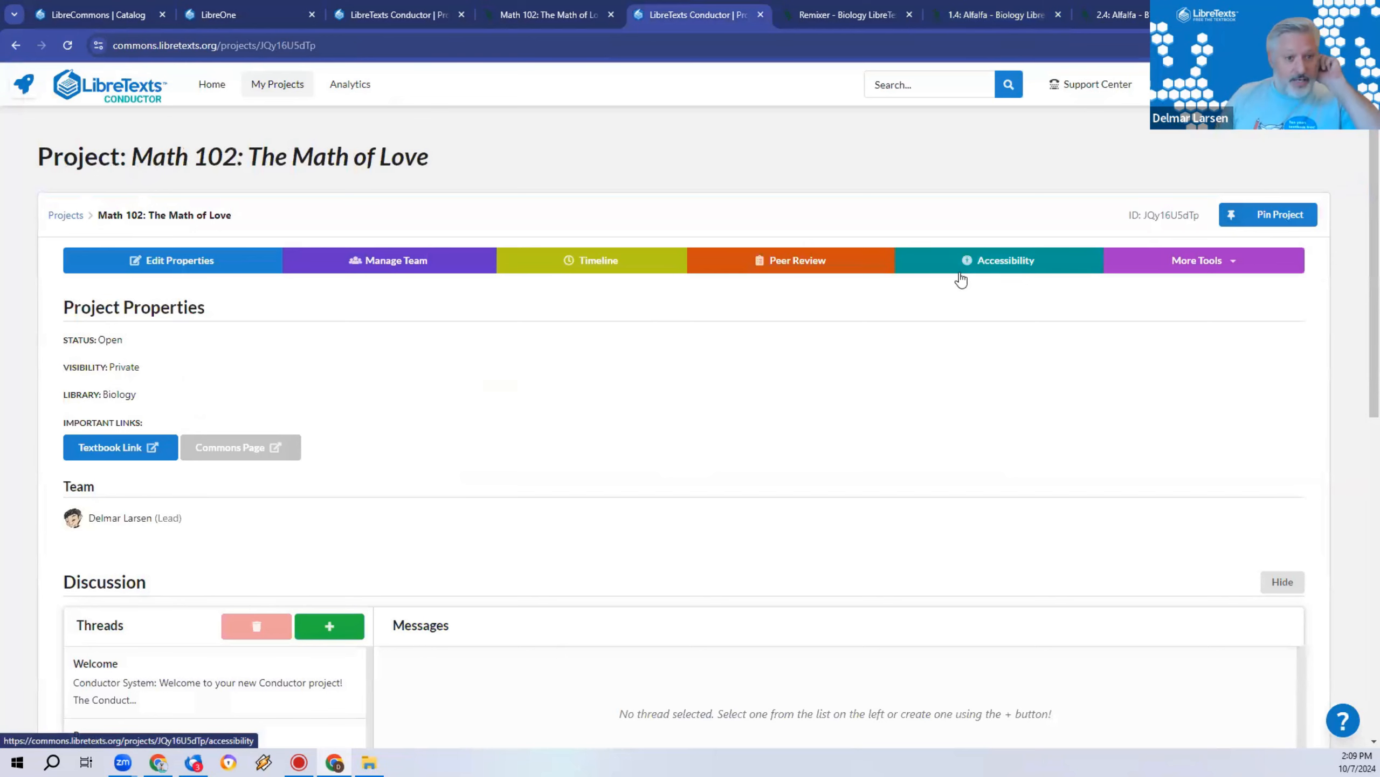
pyautogui.click(565, 269)
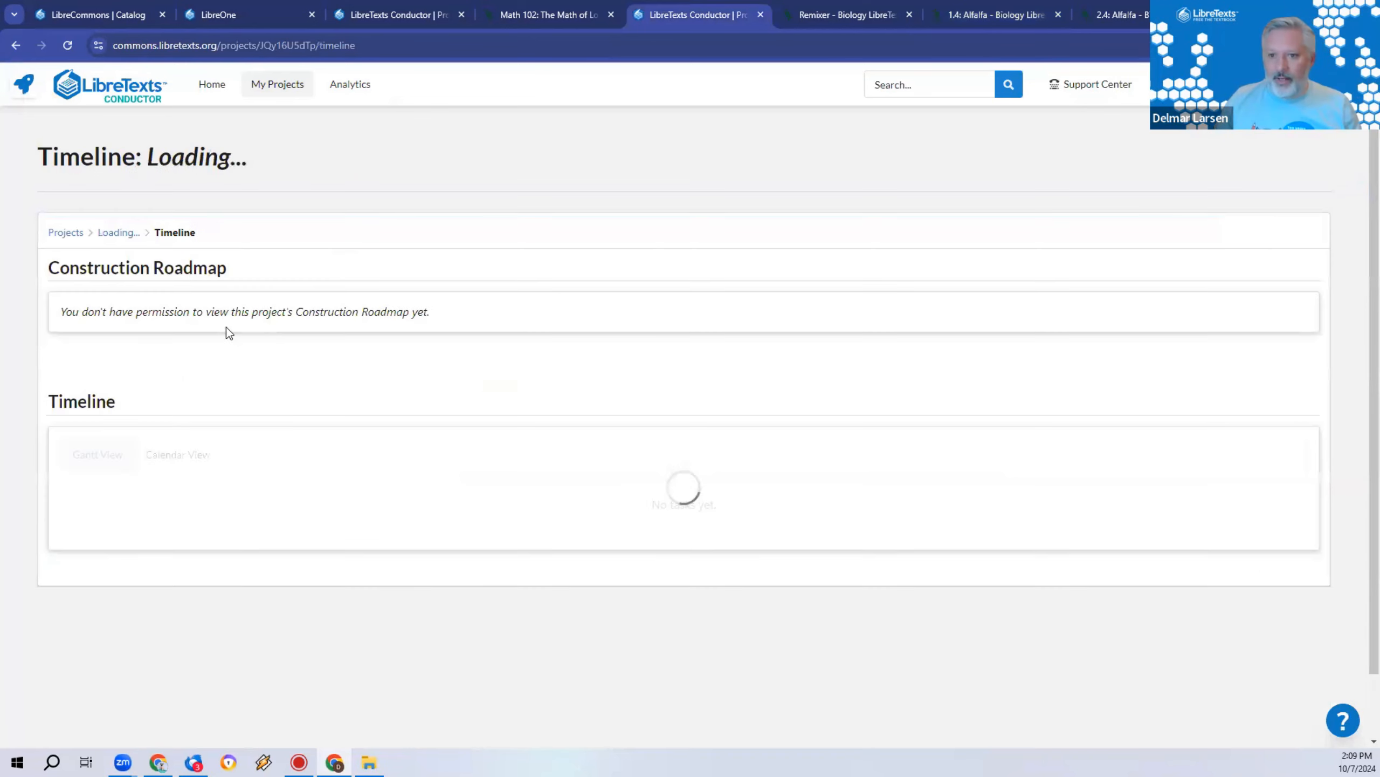
pyautogui.click(1303, 284)
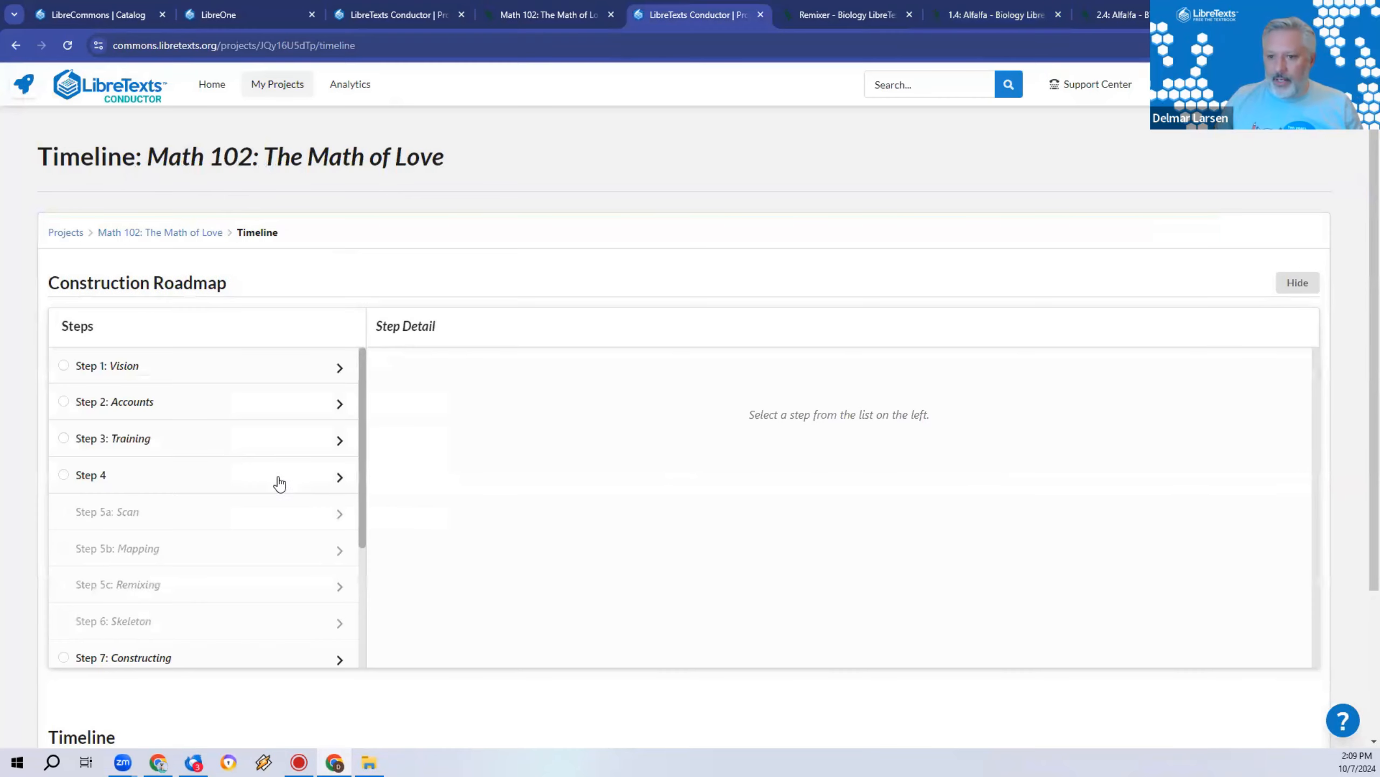
pyautogui.scroll(-3, 163, 490)
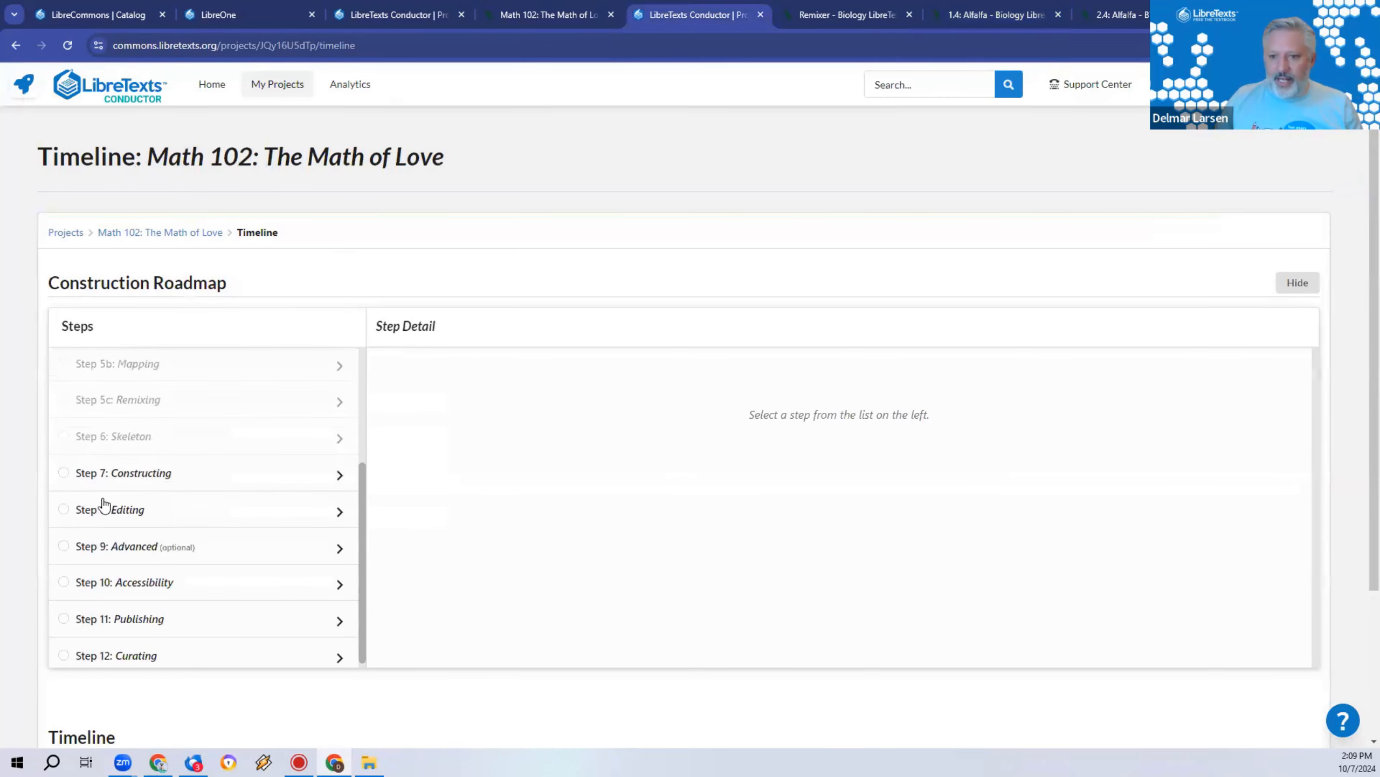
pyautogui.click(118, 621)
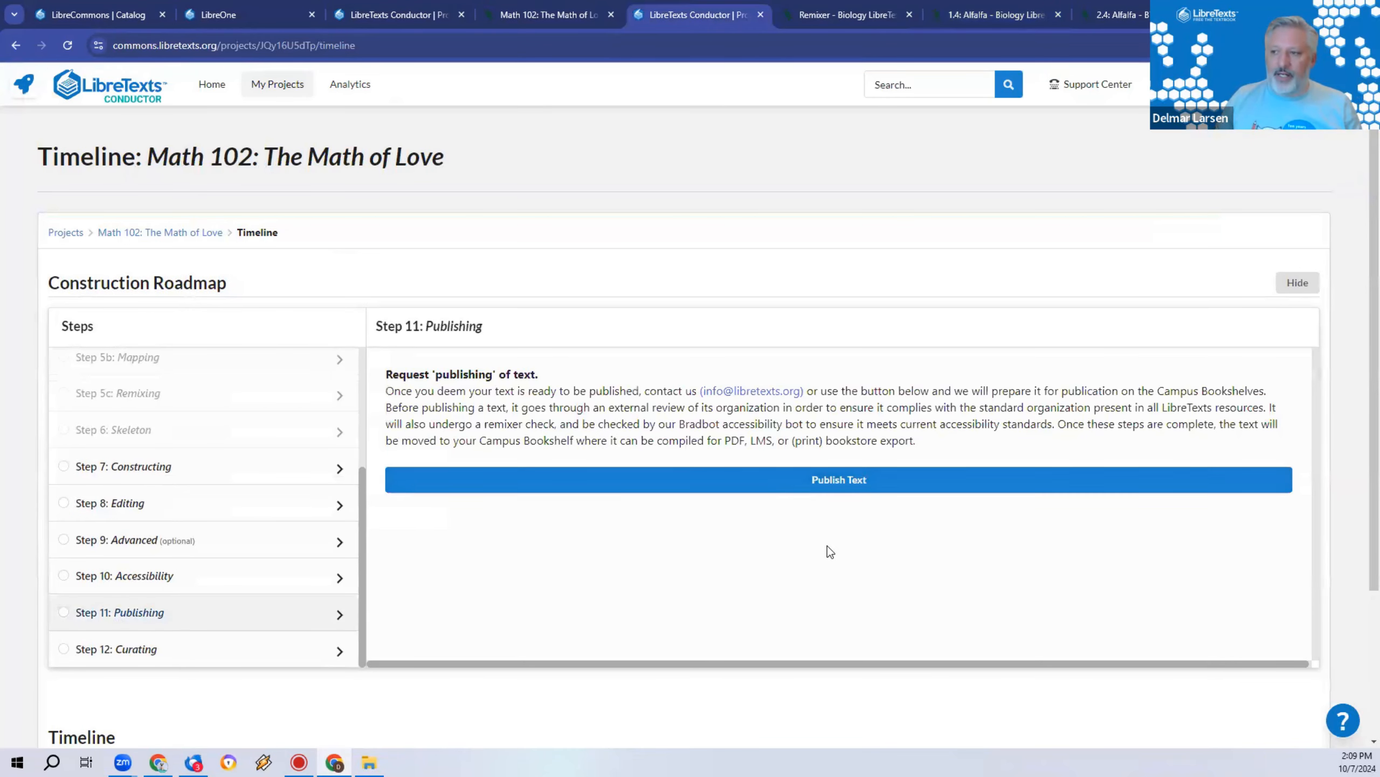
# Step: Return to the 1.4: Alfalfa page and display its page management options
pyautogui.click(549, 15)
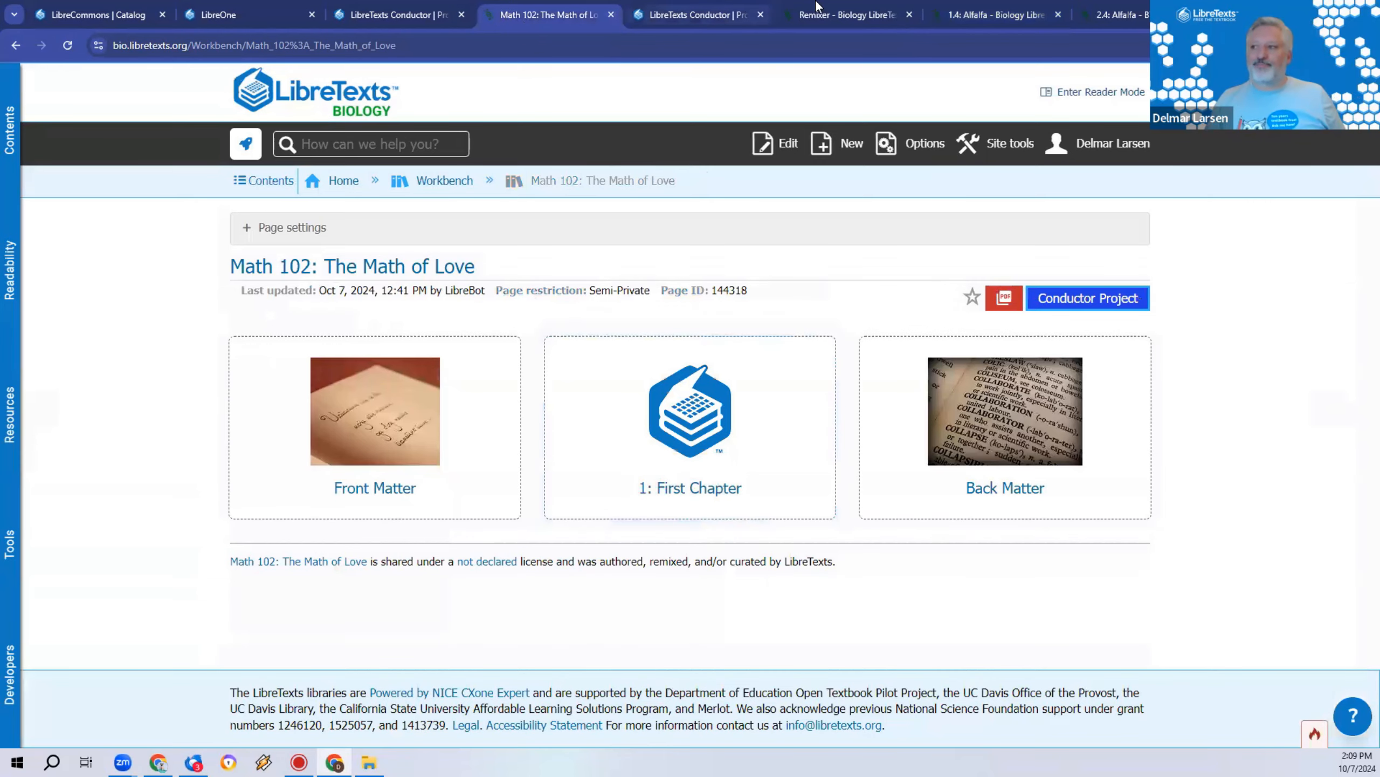
pyautogui.click(831, 13)
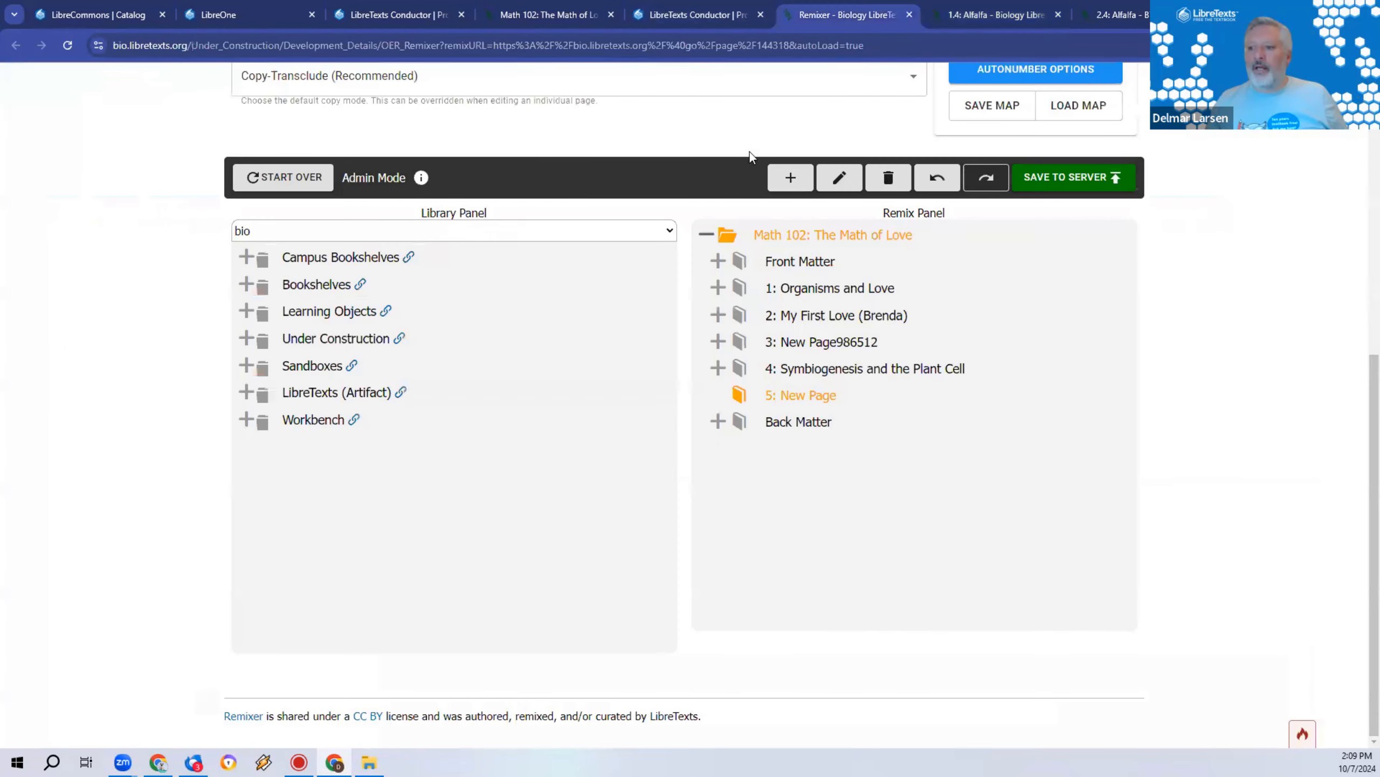
pyautogui.click(997, 7)
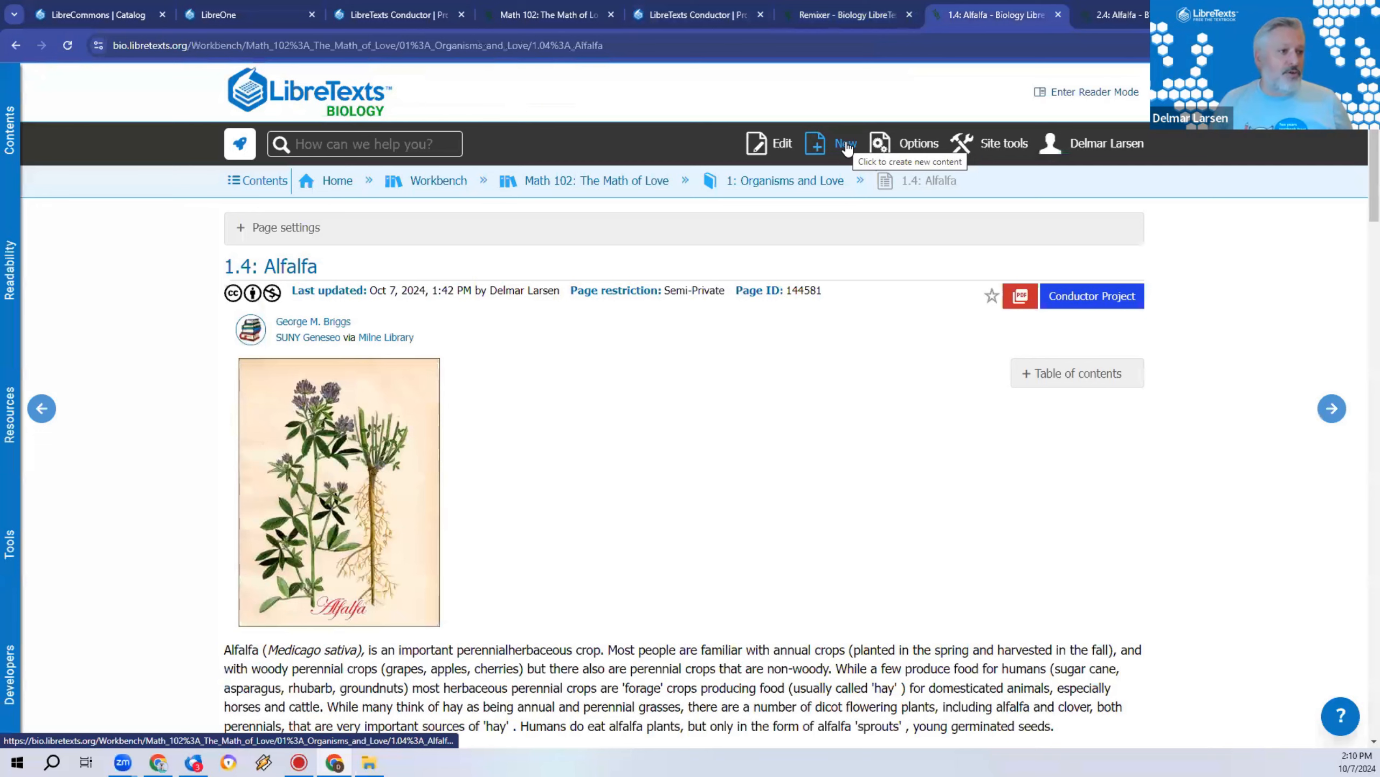
pyautogui.click(910, 144)
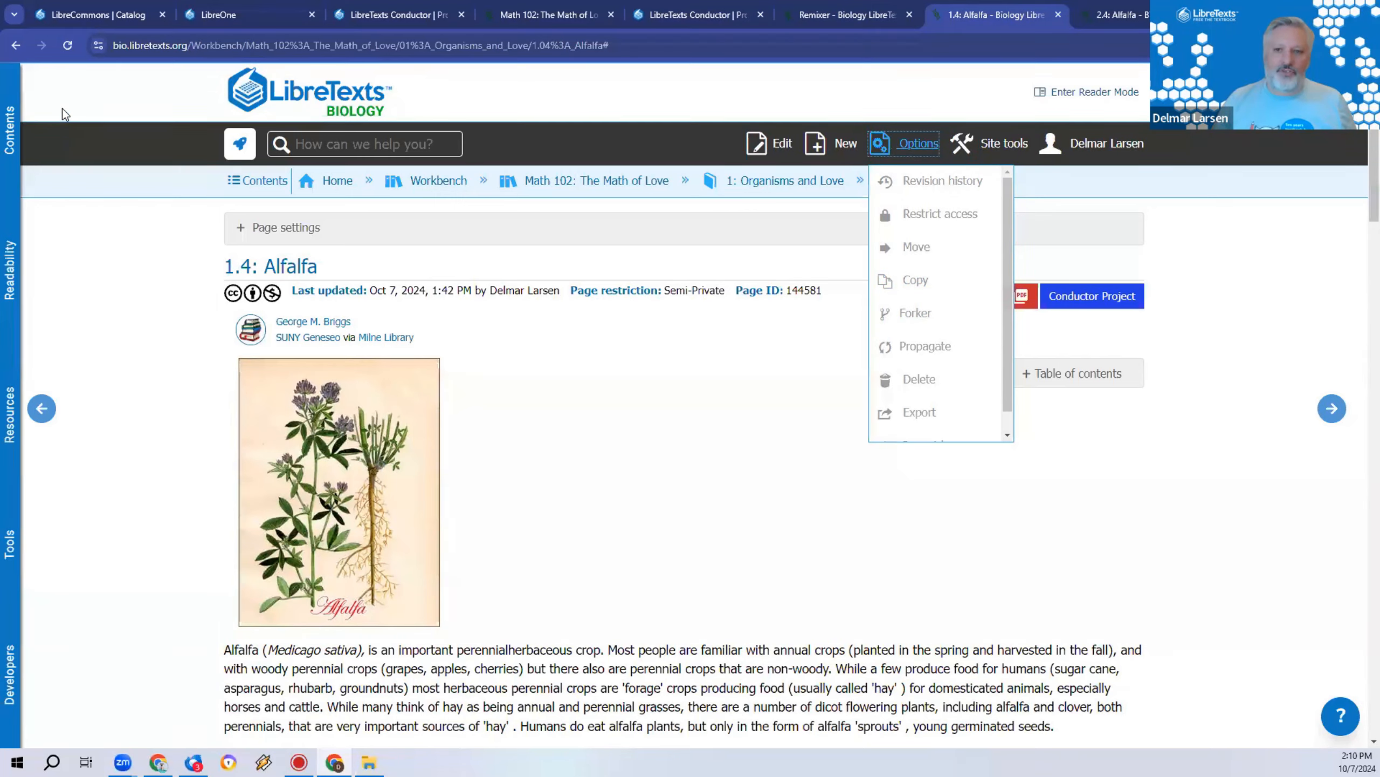
# Step: Browse the book's table of contents from the Alfalfa page and collapse chapter 1: Organisms and Love
pyautogui.click(14, 131)
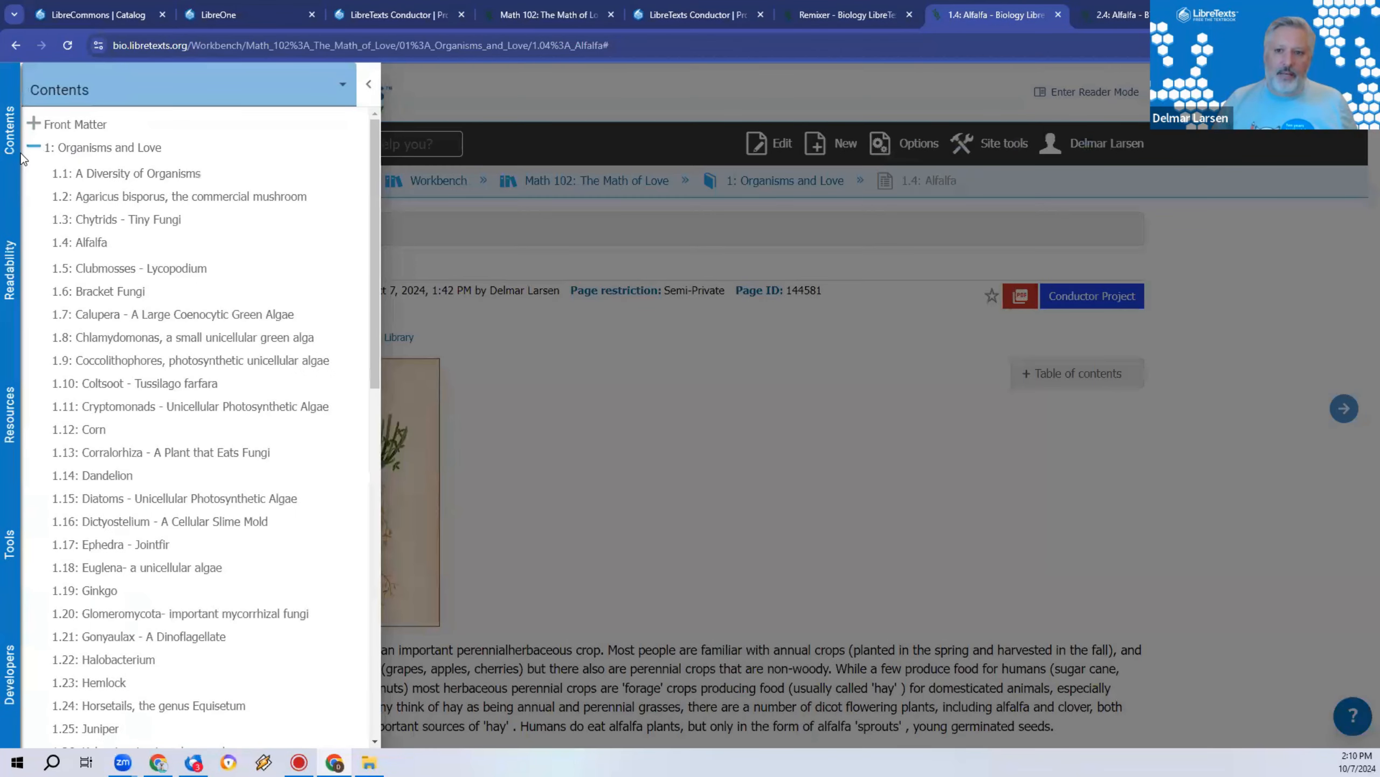
pyautogui.click(35, 146)
pyautogui.click(35, 147)
pyautogui.scroll(-10, 158, 459)
pyautogui.scroll(10, 157, 459)
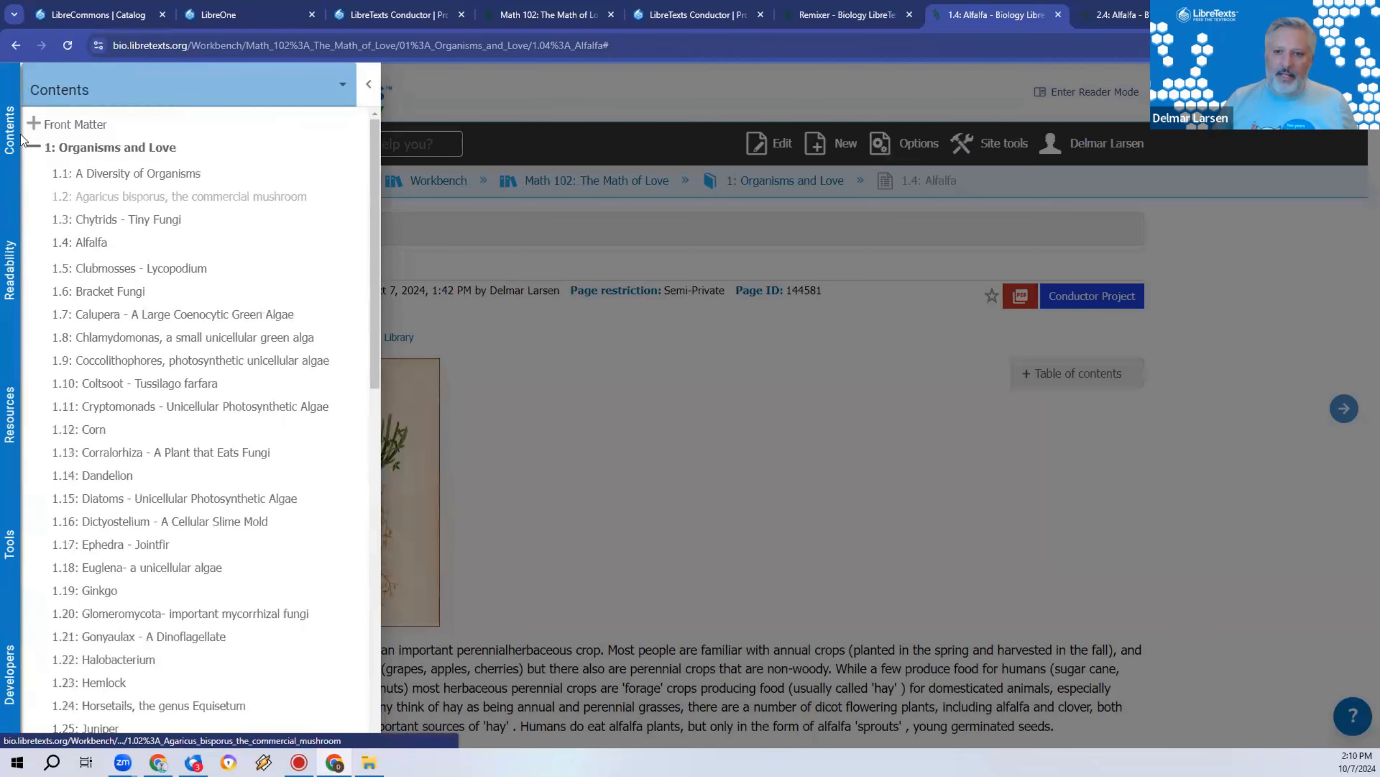
pyautogui.click(32, 145)
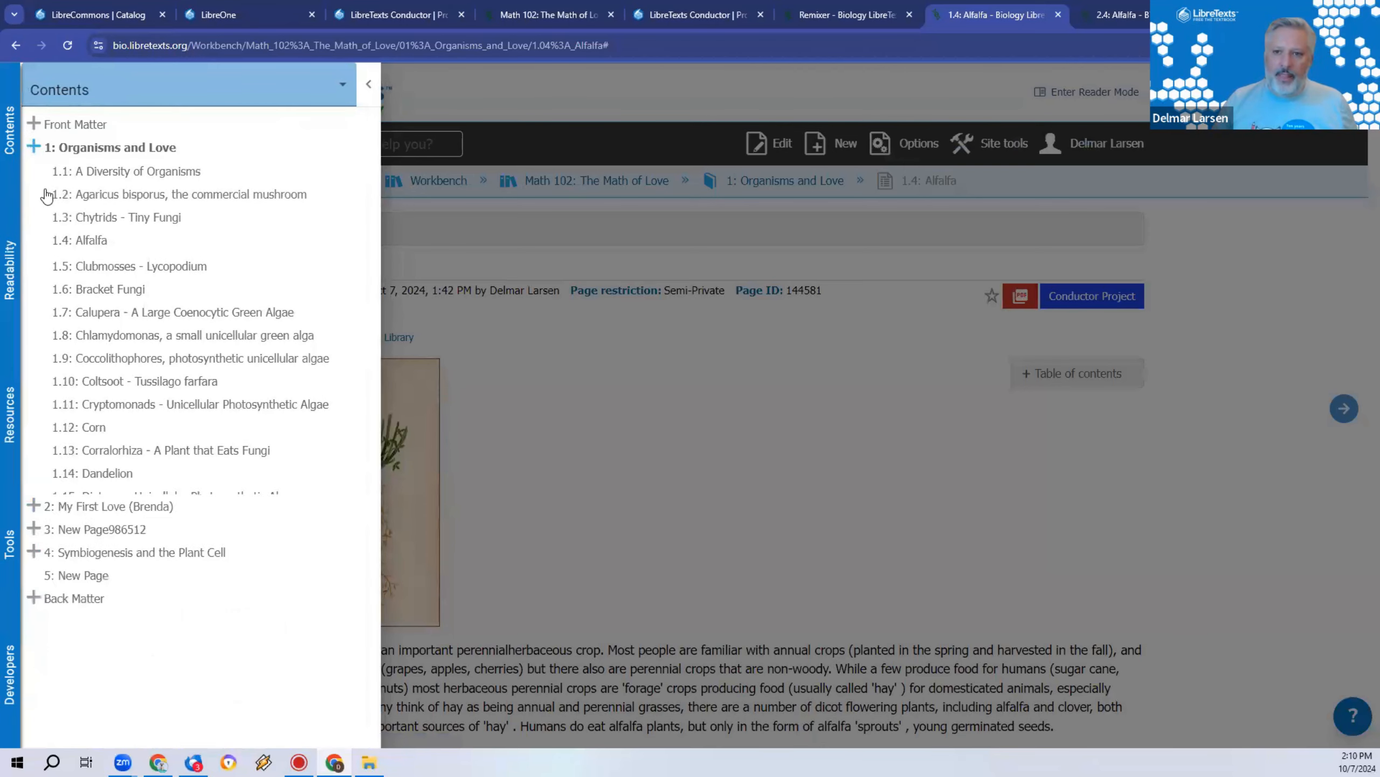
# Step: Display the readability settings and switch Dark Mode on and off again
pyautogui.click(11, 270)
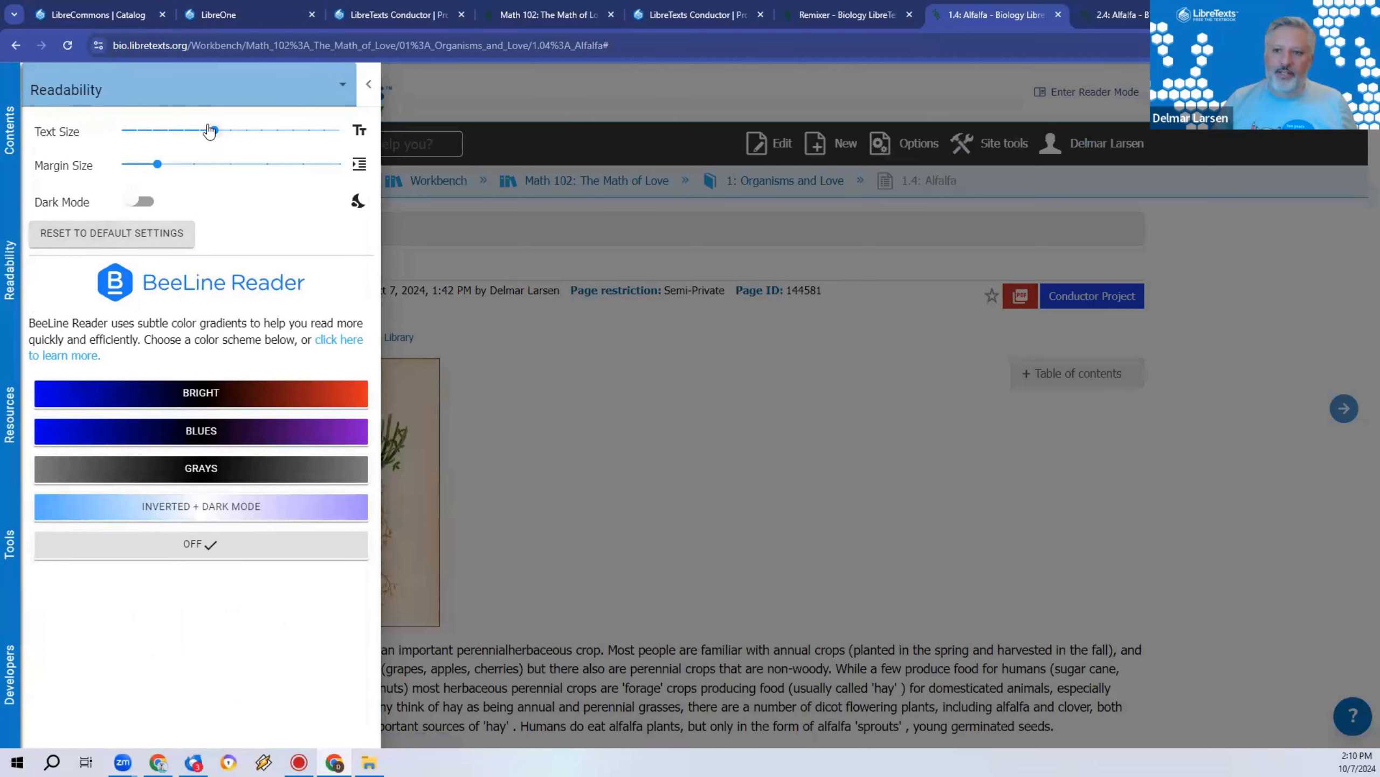
pyautogui.click(143, 202)
pyautogui.click(143, 203)
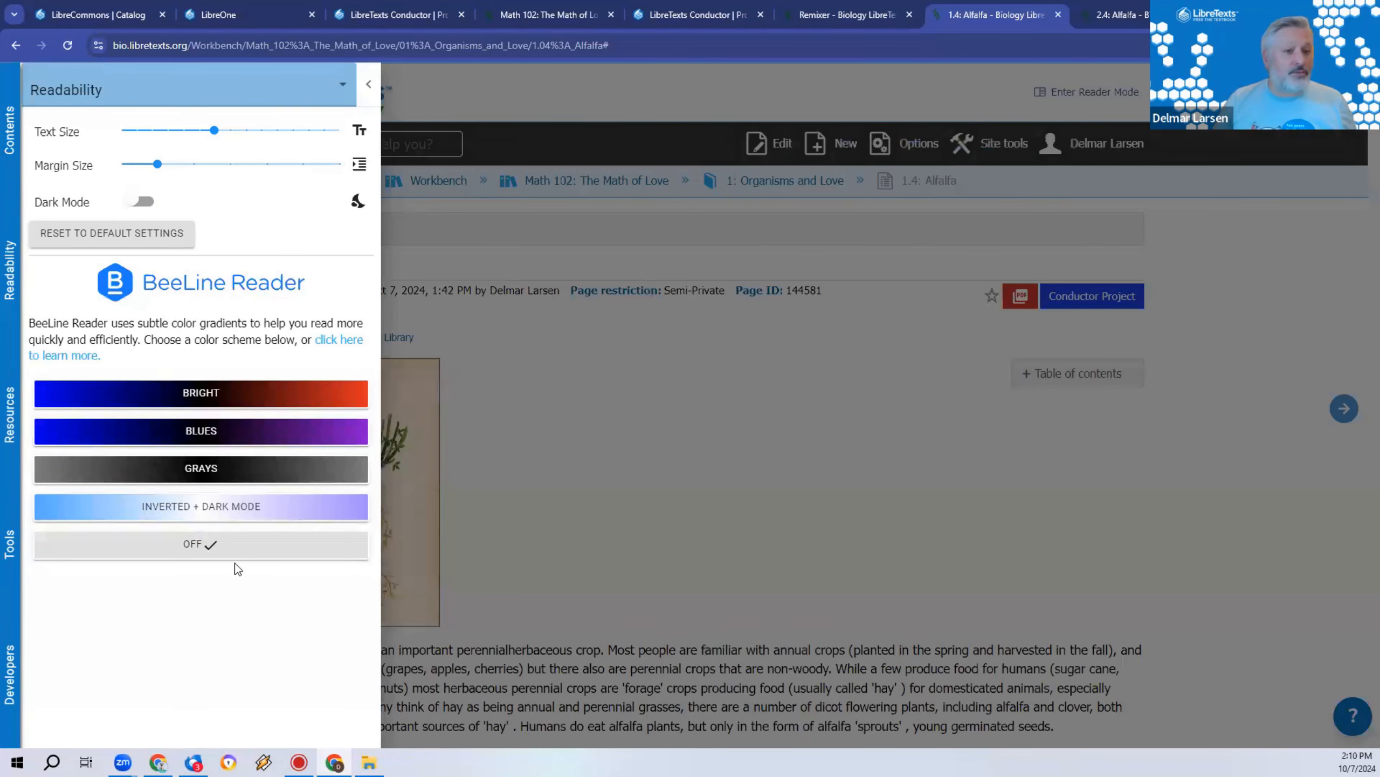
# Step: Try the Bright BeeLine Reader color scheme on the Alfalfa text and set BeeLine Reader back to Off
pyautogui.click(225, 394)
pyautogui.click(701, 529)
pyautogui.scroll(-3, 696, 577)
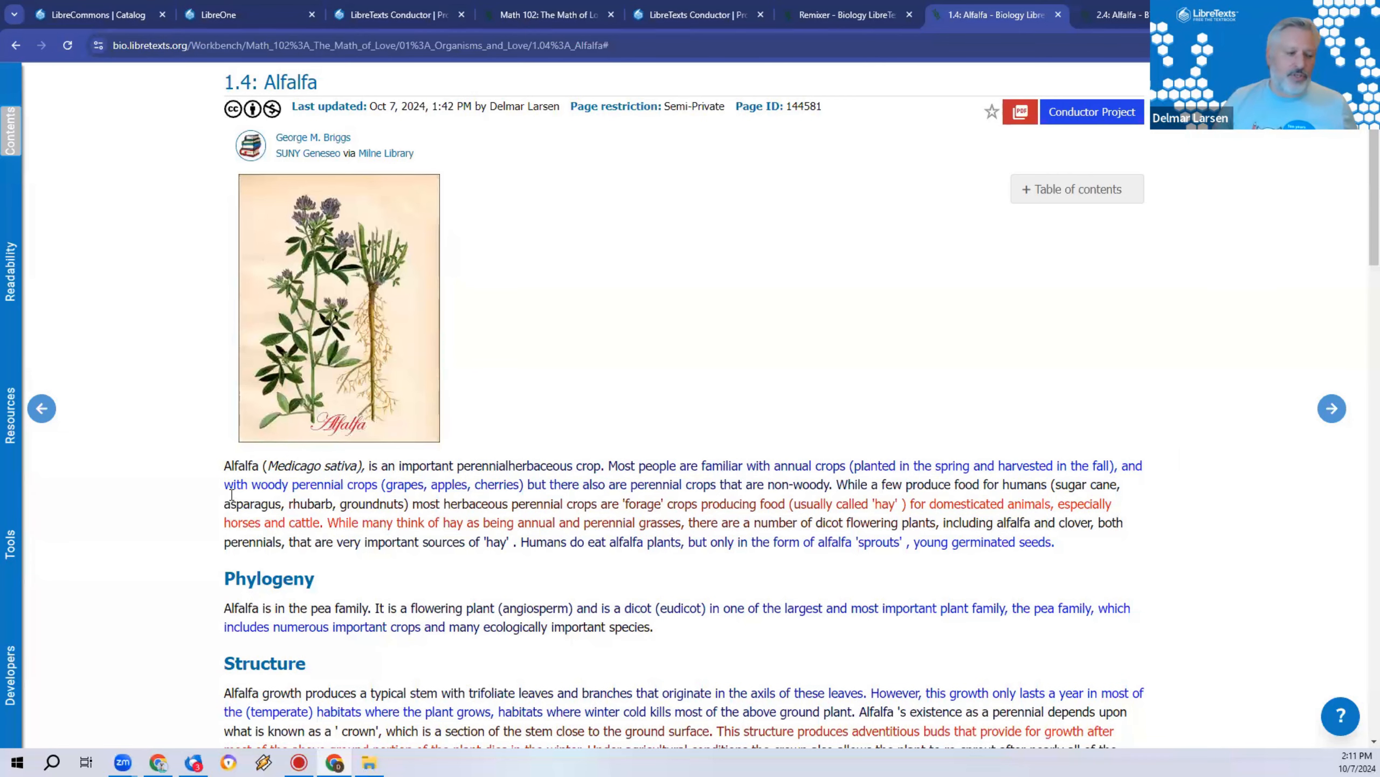
pyautogui.scroll(3, 80, 265)
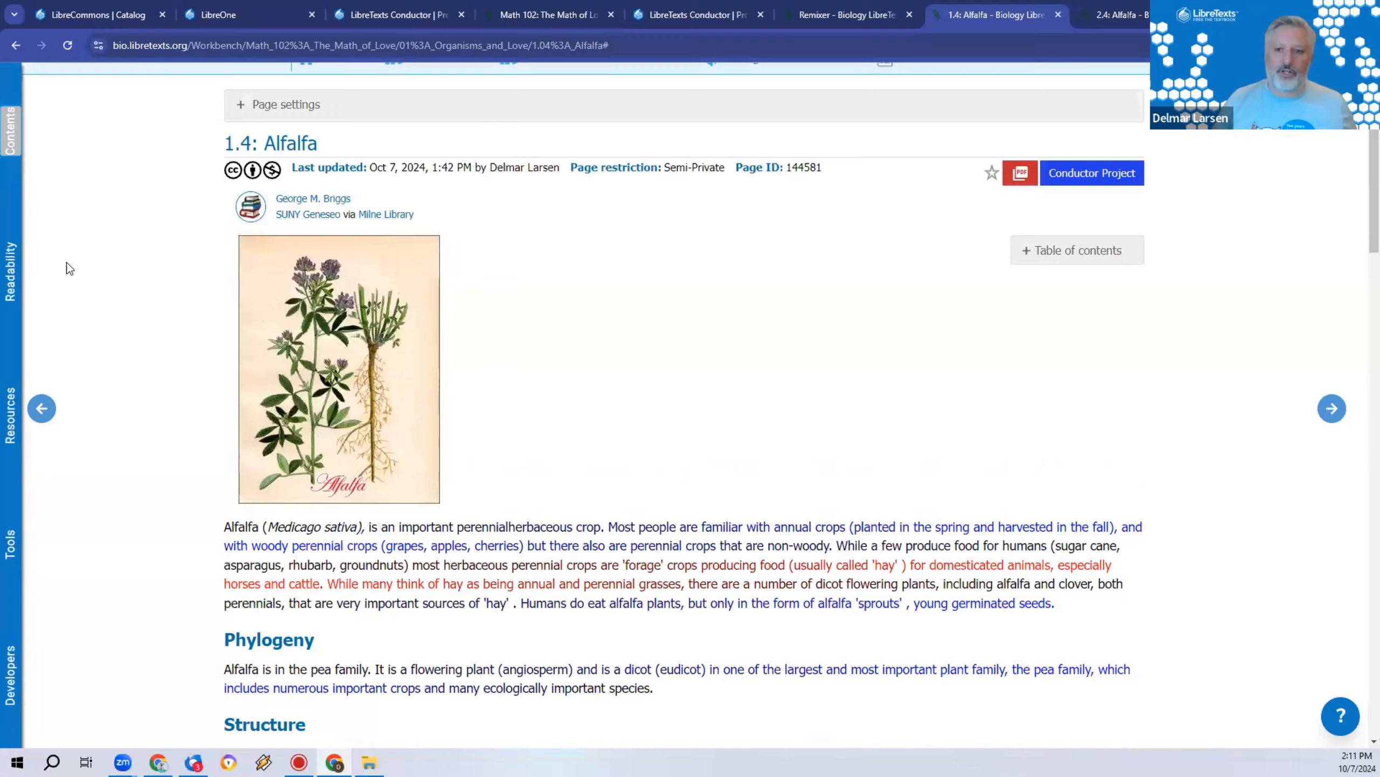
pyautogui.click(11, 270)
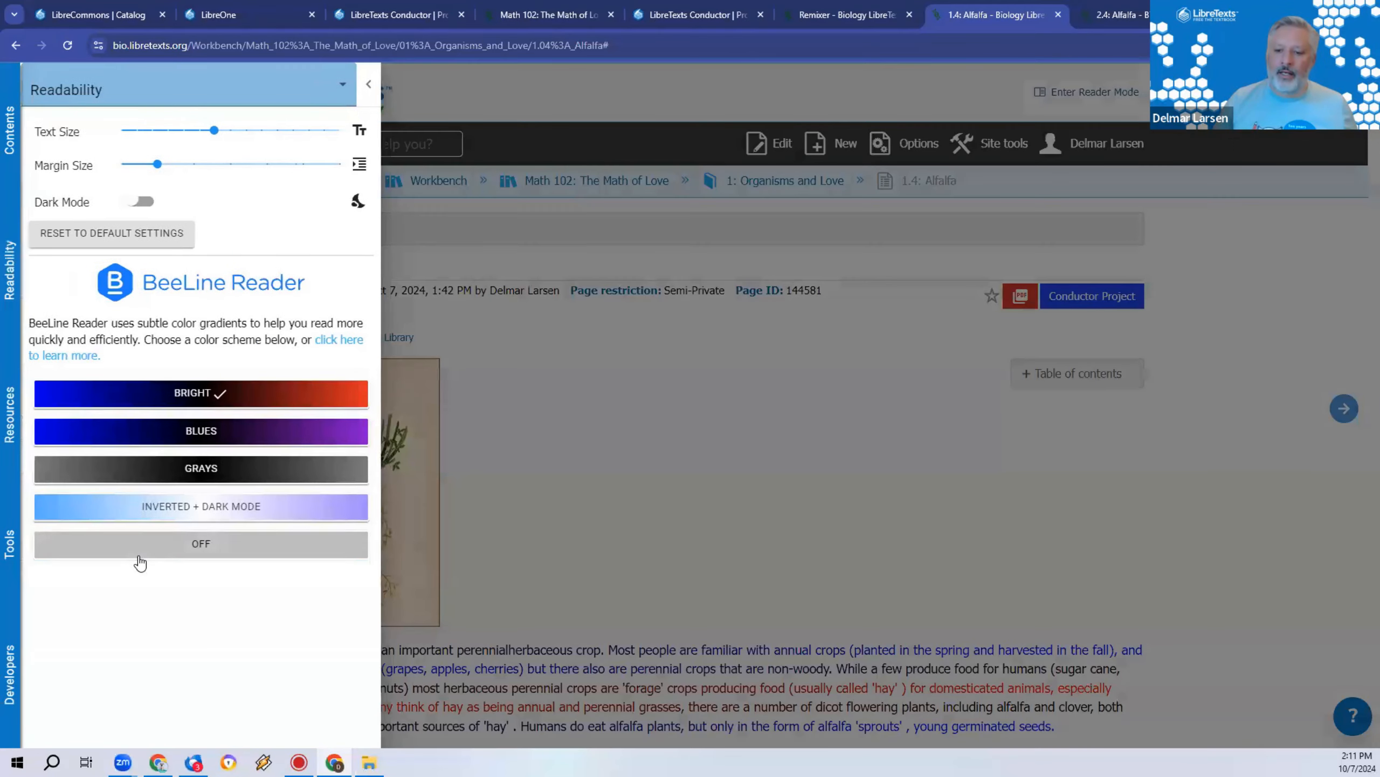
pyautogui.click(195, 544)
# Step: Look over the library's reference resources and display the Alfalfa page's citation
pyautogui.click(10, 414)
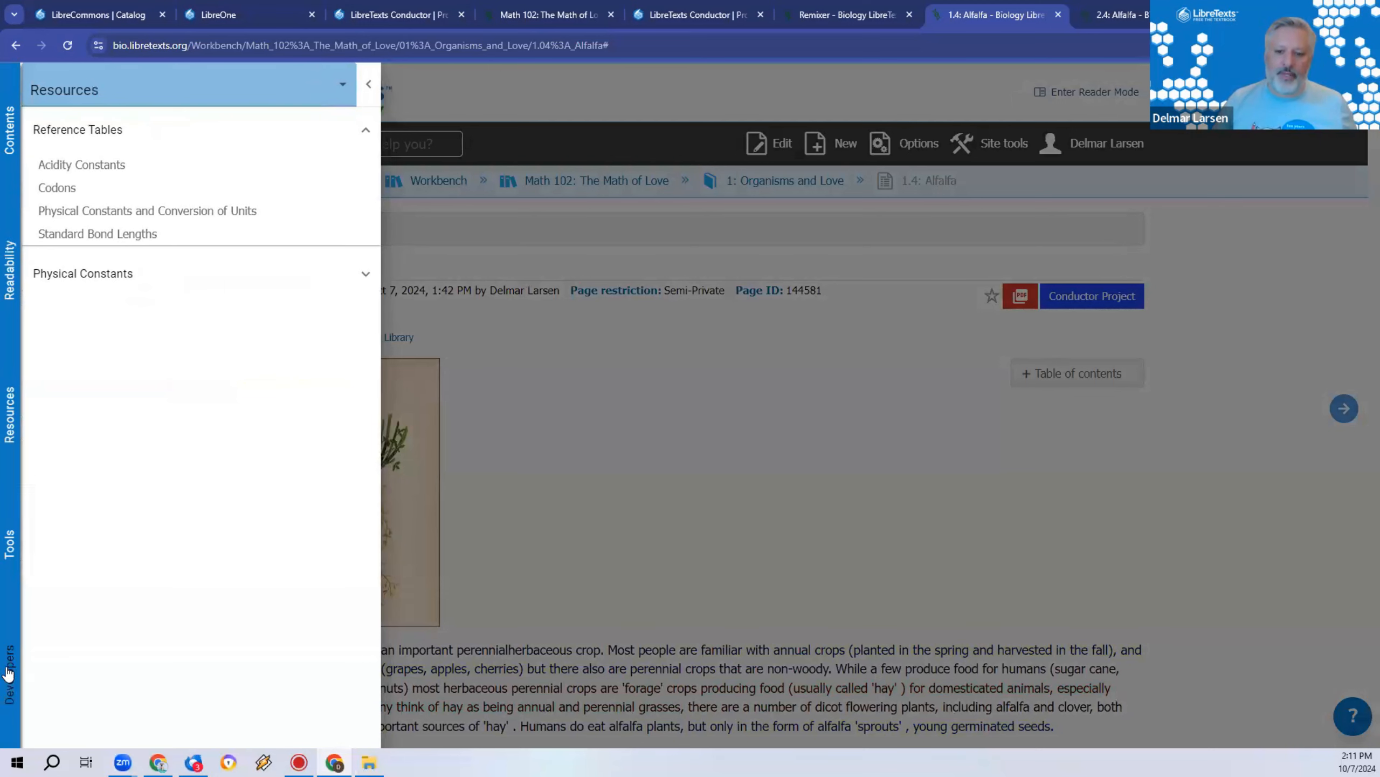
pyautogui.click(10, 544)
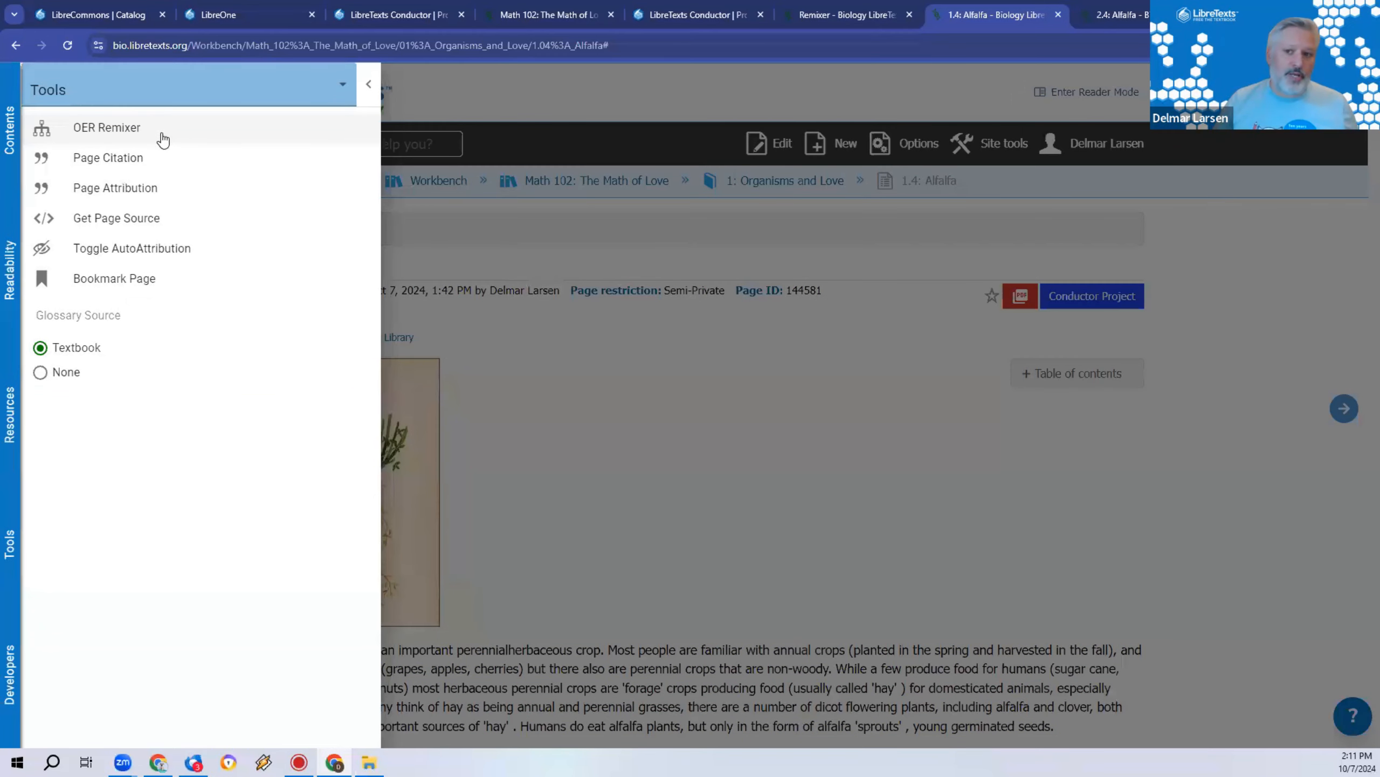
pyautogui.click(130, 163)
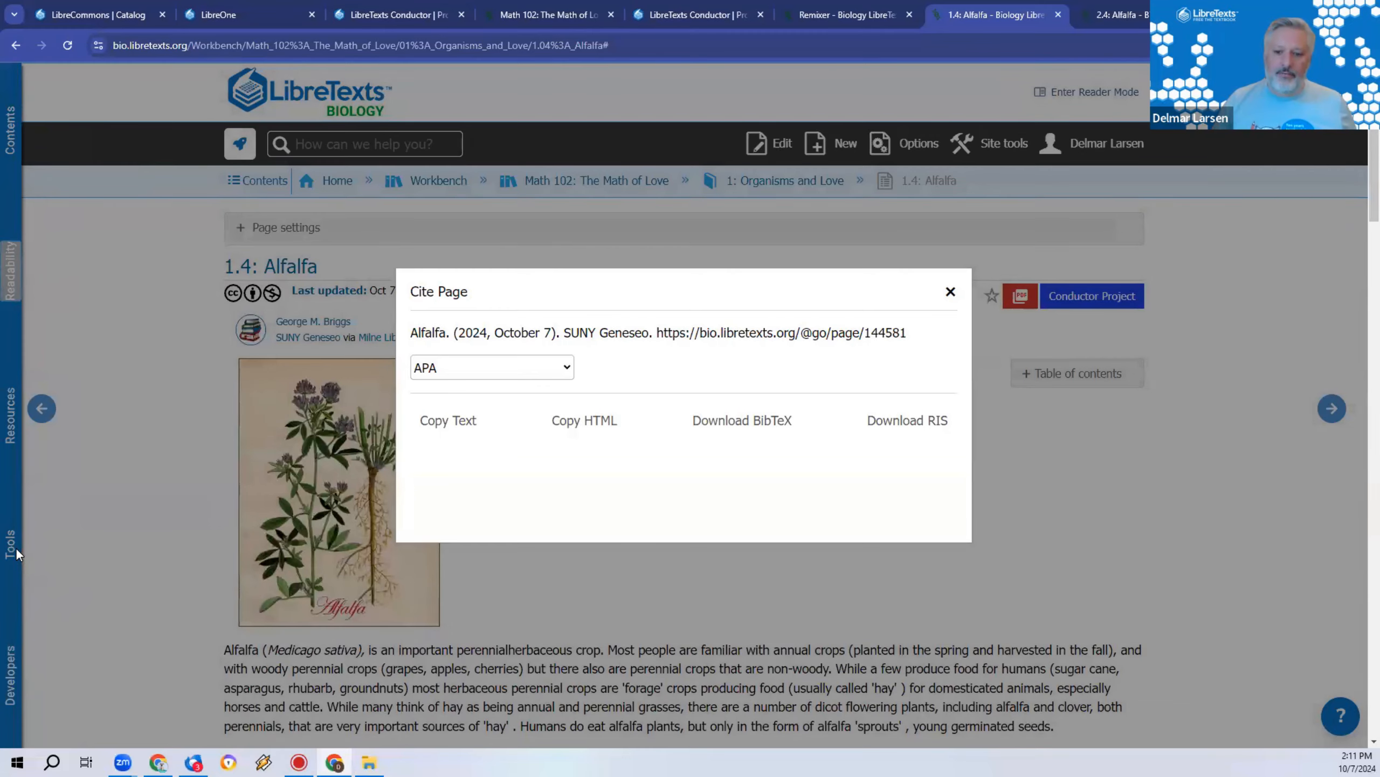
# Step: Display the attribution statement of the Alfalfa page
pyautogui.click(15, 547)
pyautogui.click(10, 552)
pyautogui.click(99, 188)
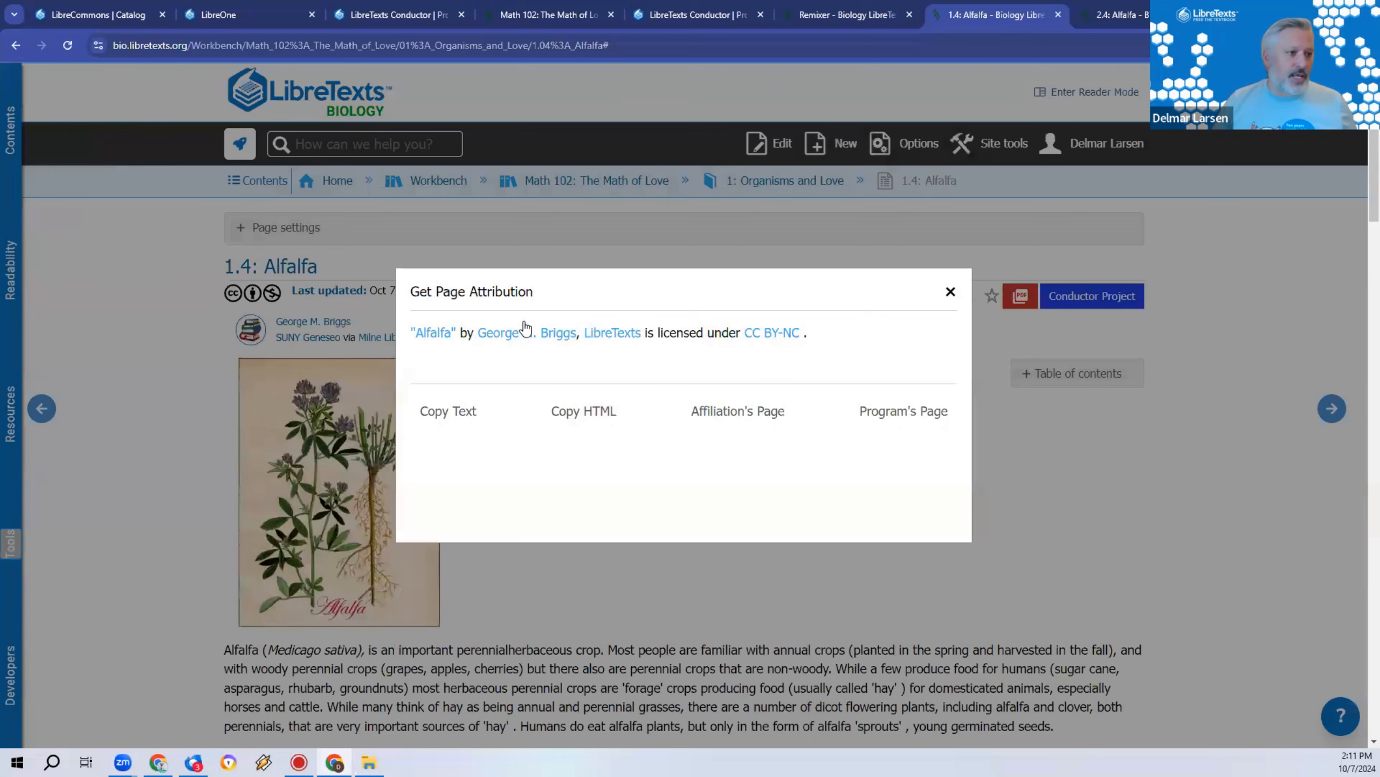
# Step: Display the Alfalfa page's citation again and list the available citation style templates, keeping APA
pyautogui.click(22, 542)
pyautogui.click(11, 543)
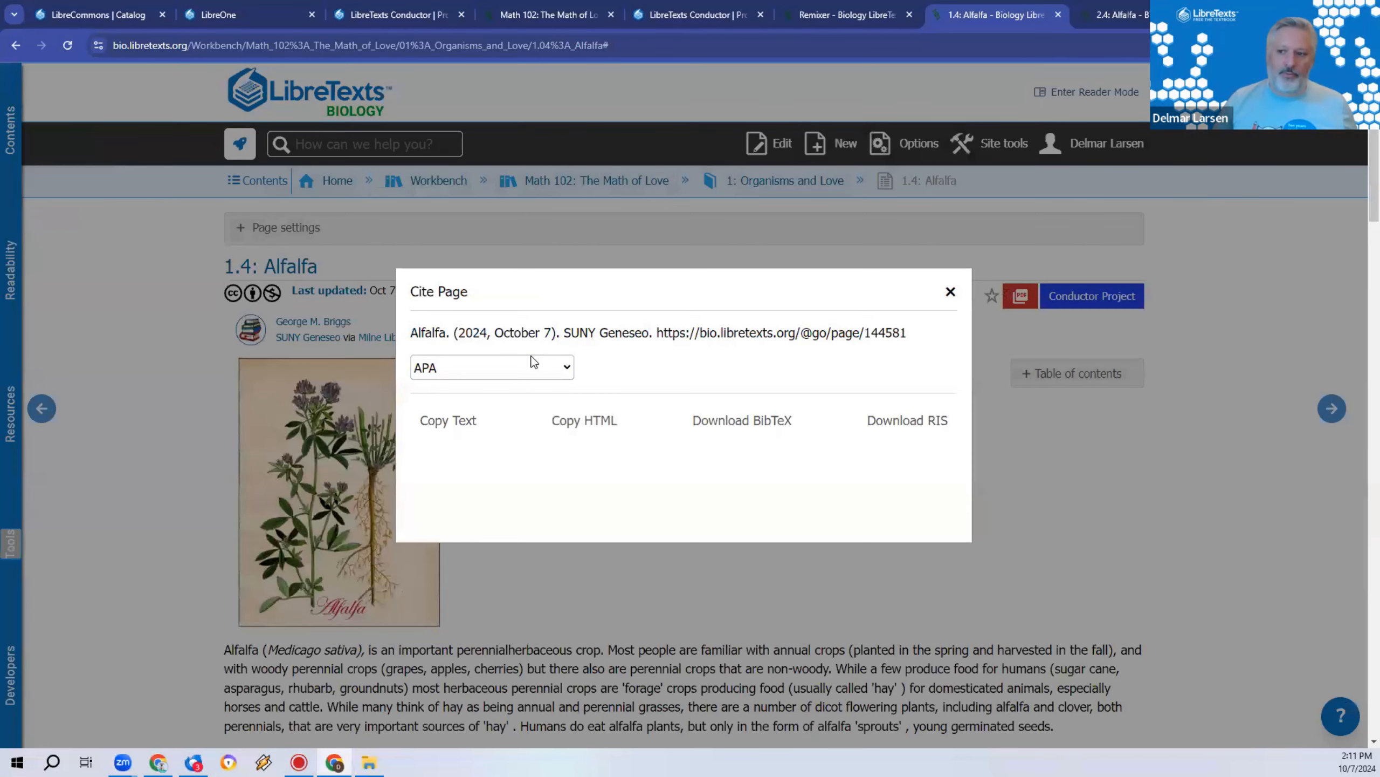
pyautogui.click(534, 363)
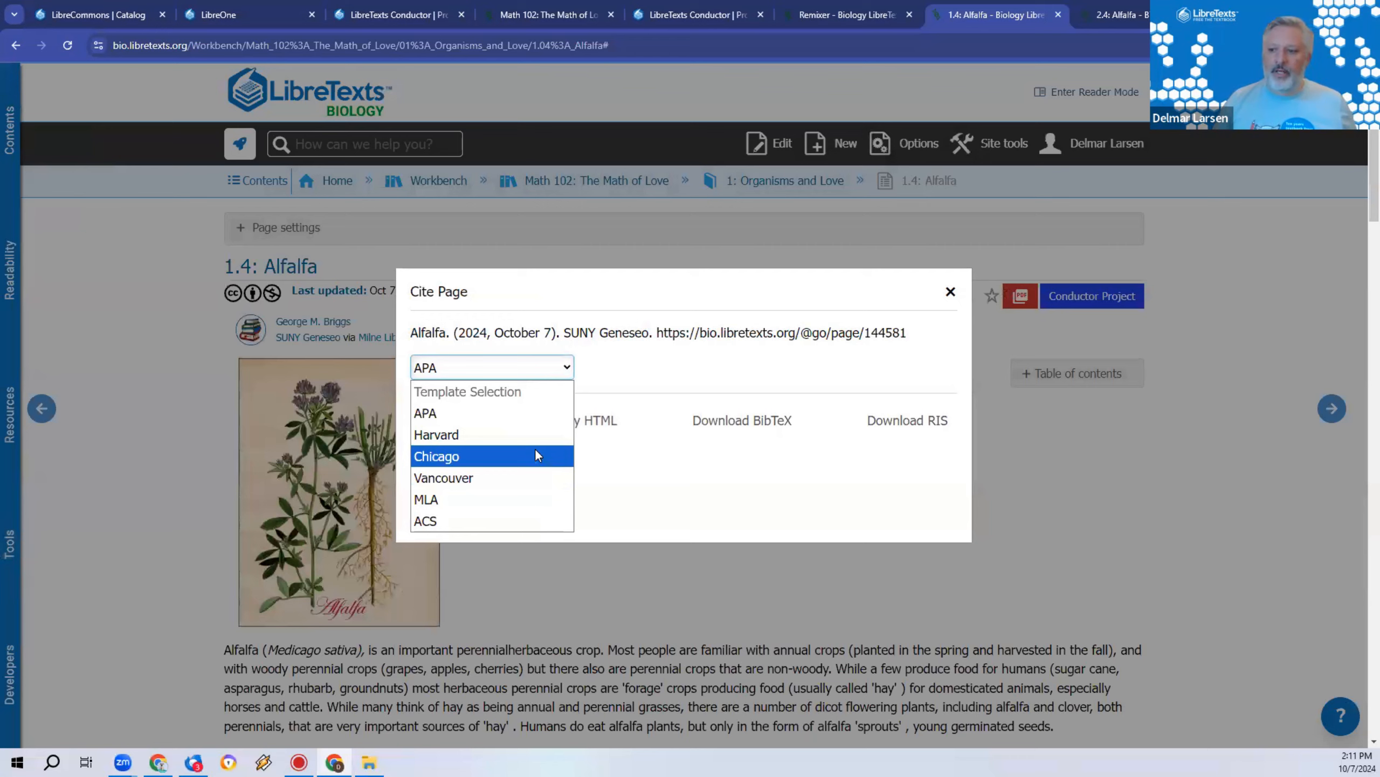
pyautogui.click(651, 488)
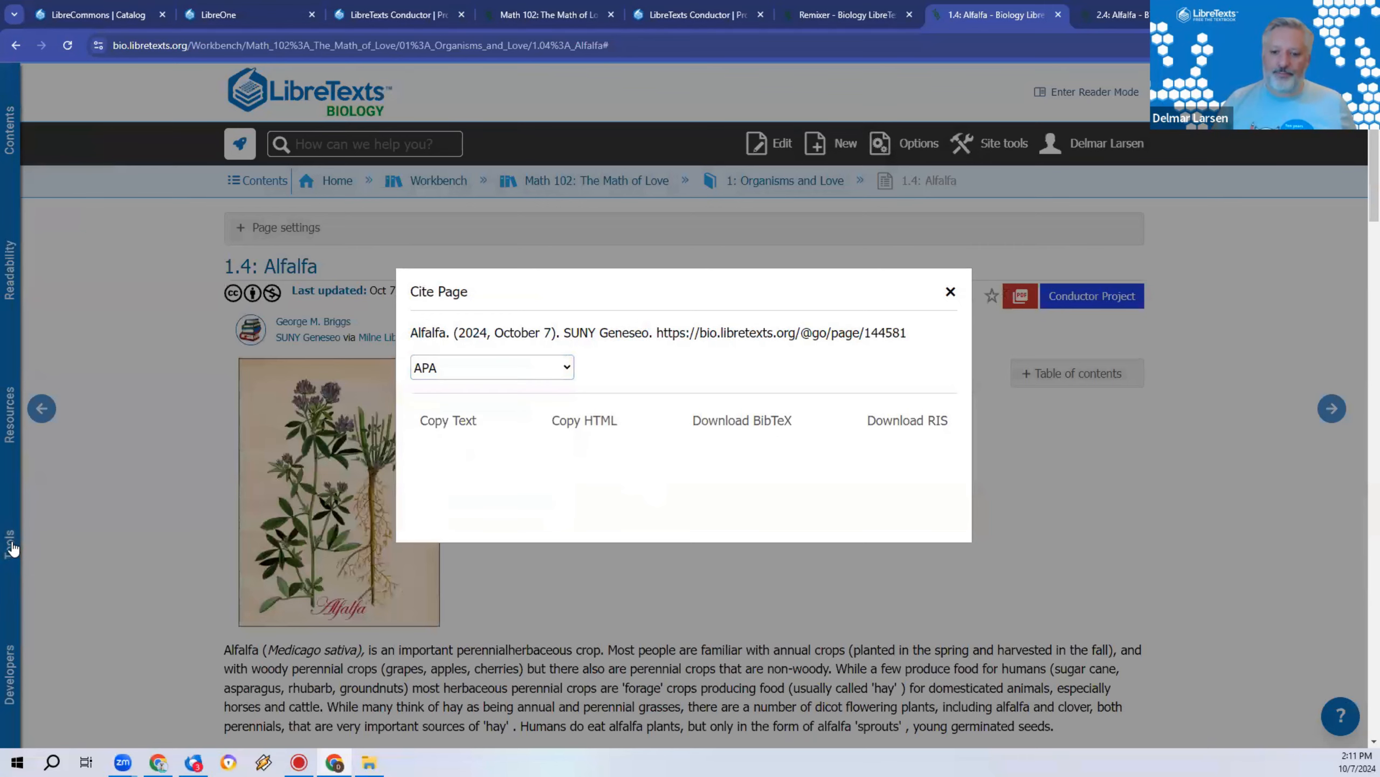
# Step: Get the Alfalfa page's source and read through its HTML contents
pyautogui.click(11, 546)
pyautogui.click(11, 547)
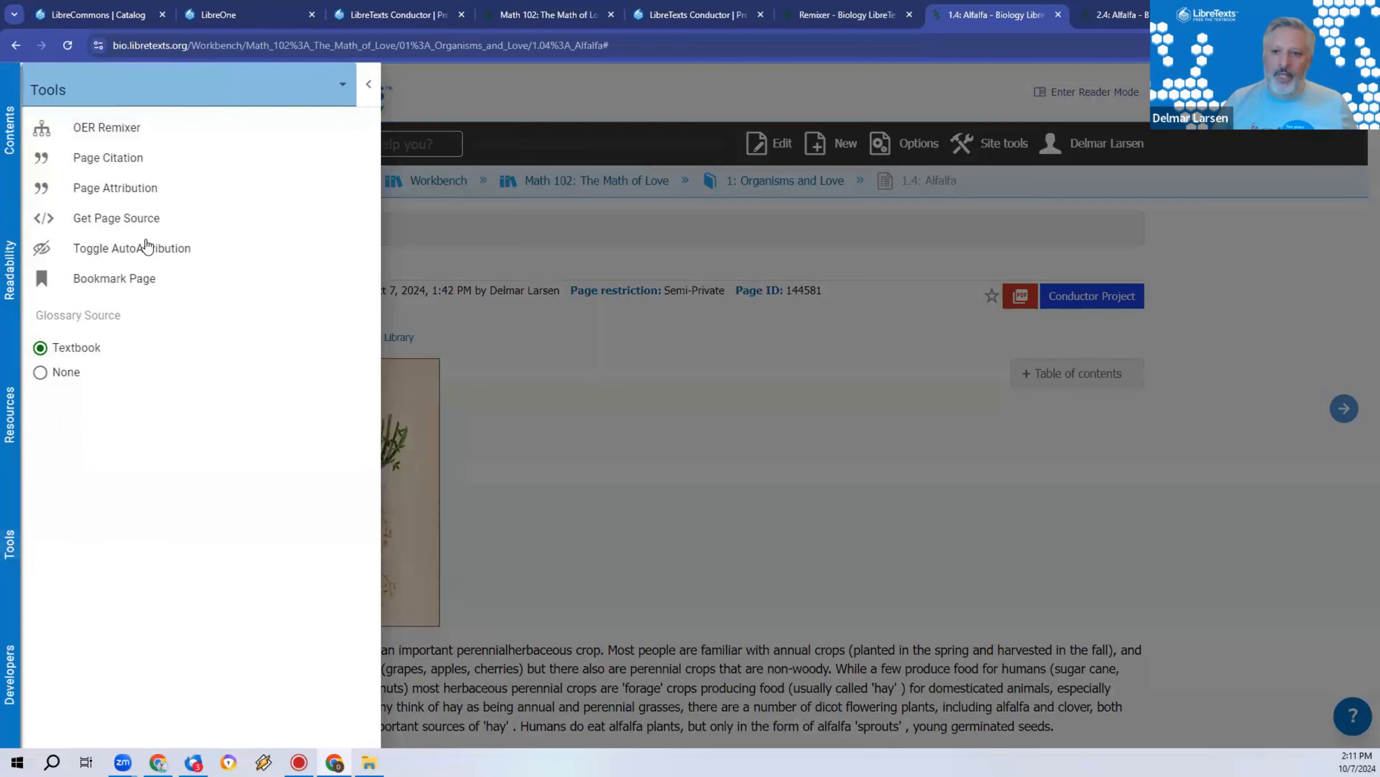
pyautogui.click(143, 228)
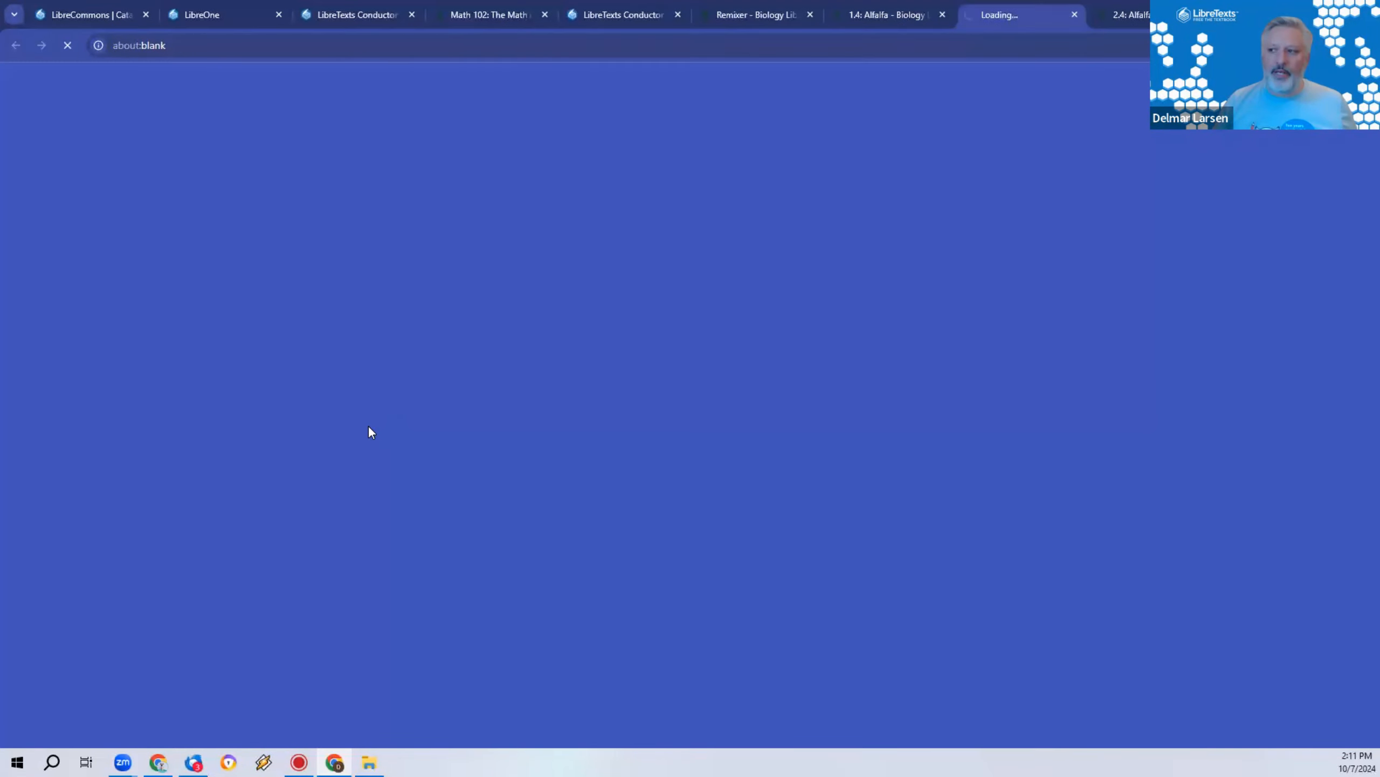
pyautogui.scroll(-5, 377, 365)
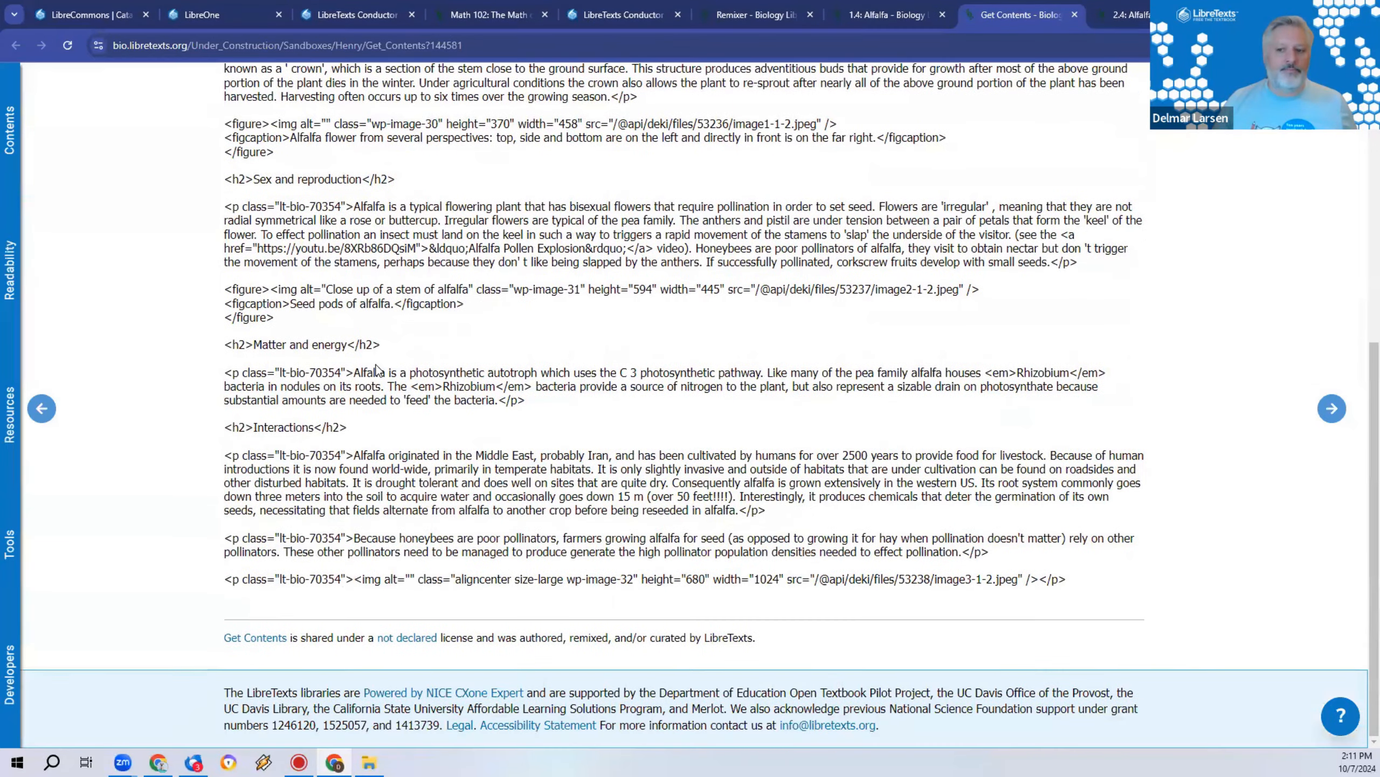
pyautogui.scroll(6, 397, 367)
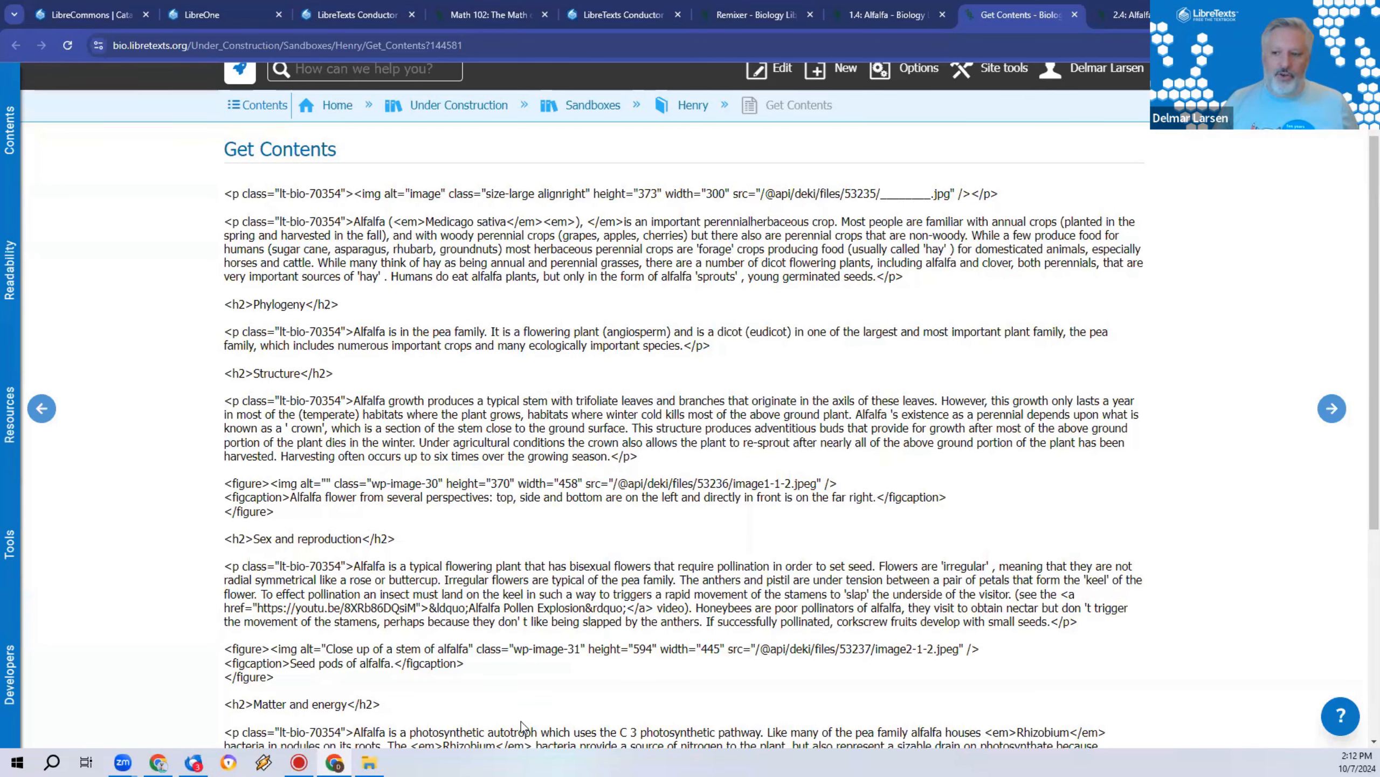
# Step: Highlight the paragraph class attribute under the Structure heading of the source, and the whole paragraph after it
pyautogui.rightClick(360, 498)
pyautogui.click(274, 459)
pyautogui.moveTo(244, 400); pyautogui.dragTo(346, 400)
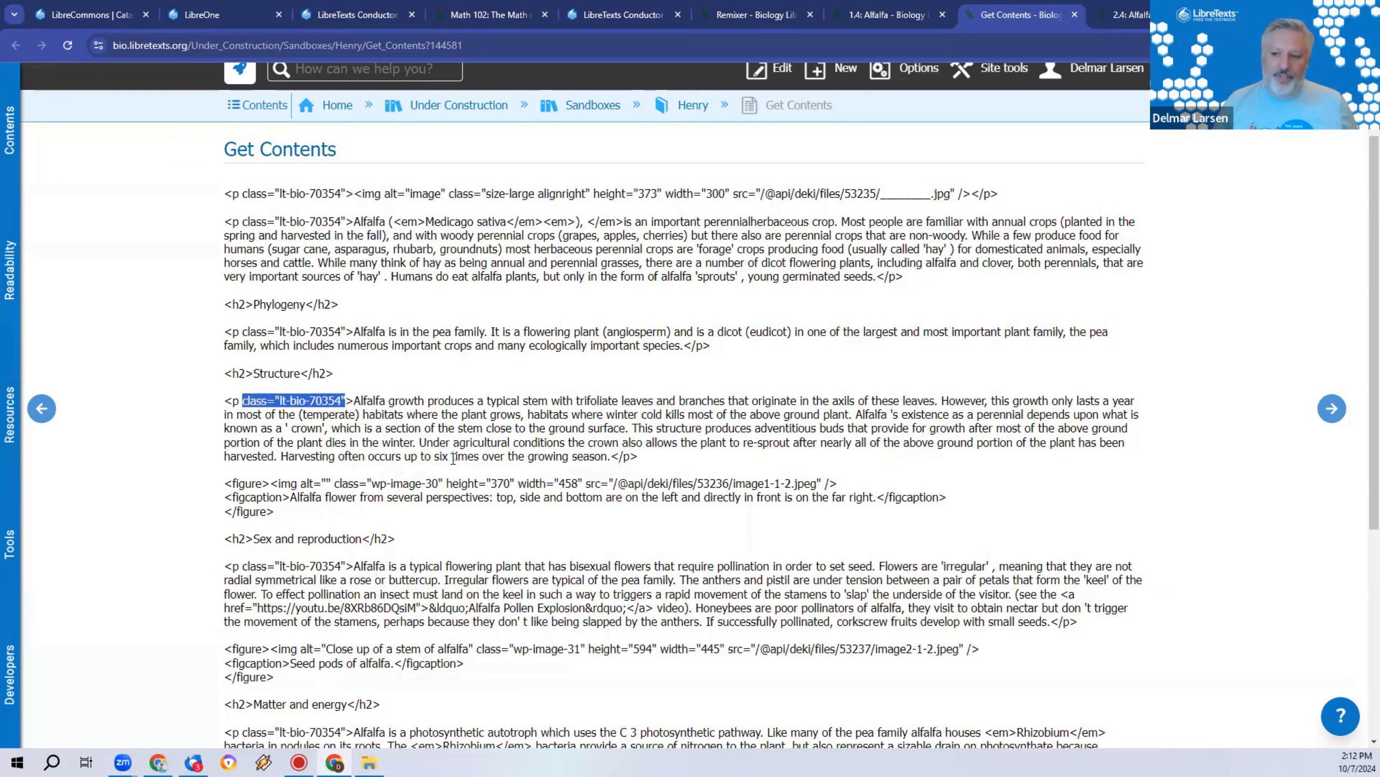
pyautogui.click(363, 405)
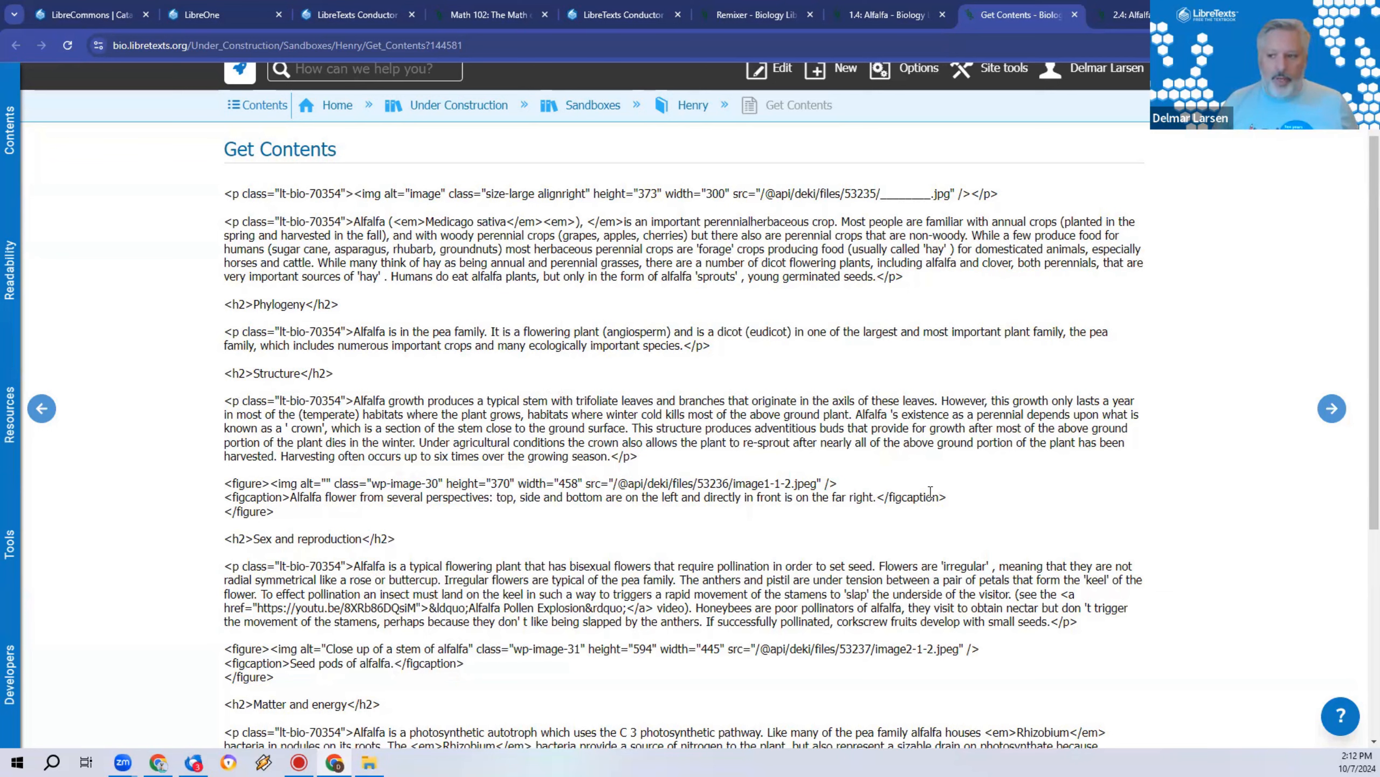
pyautogui.moveTo(644, 457); pyautogui.dragTo(202, 397)
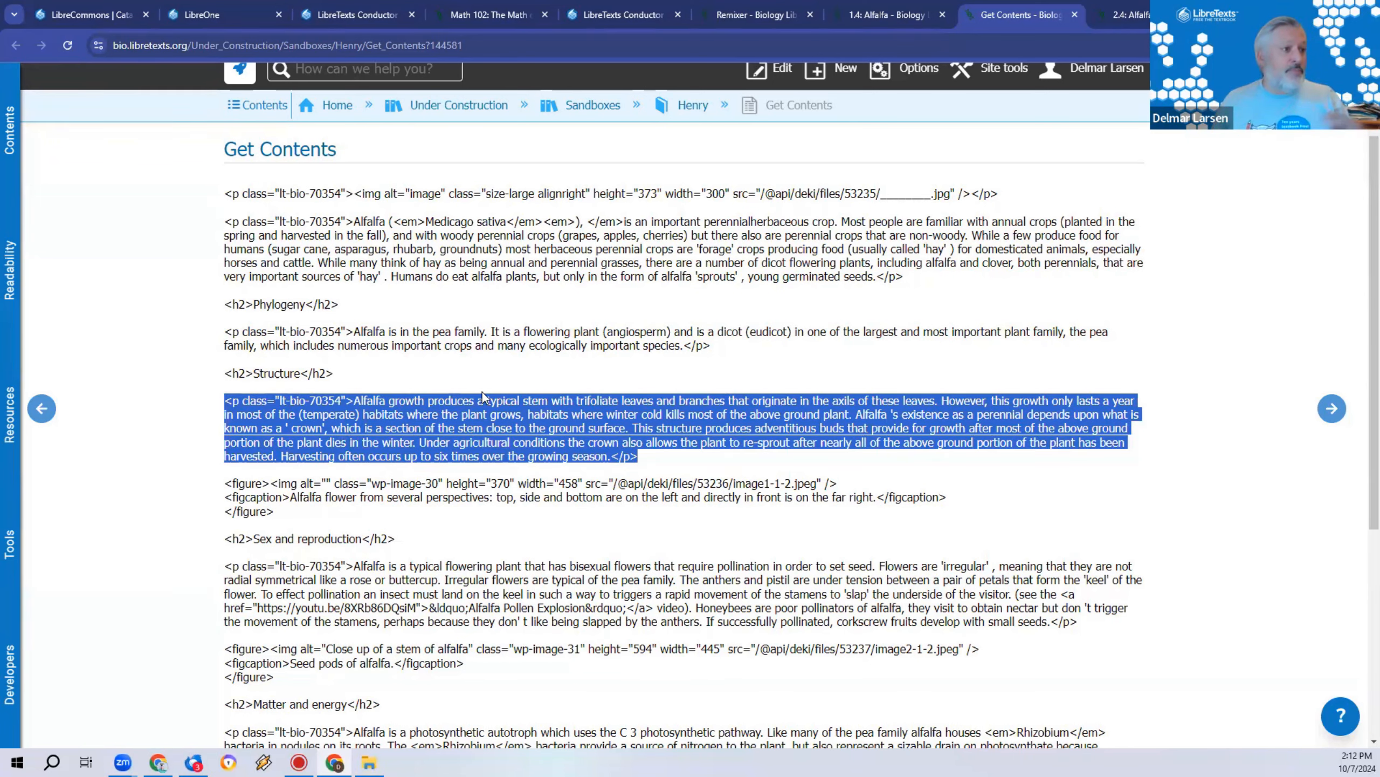
pyautogui.click(374, 405)
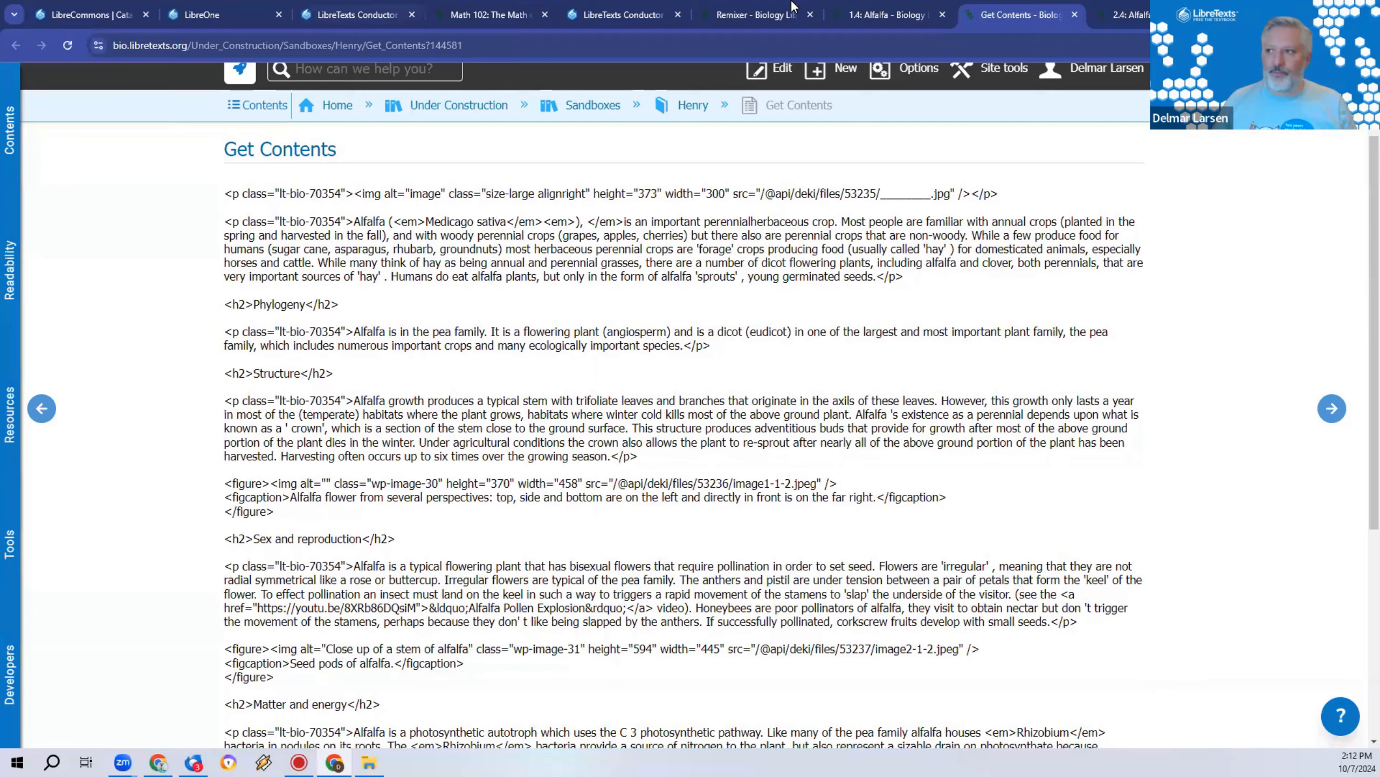
# Step: Return to the Alfalfa page and browse the Construction Guide's contents, expanding and collapsing chapter 3: Basic Editing
pyautogui.click(883, 15)
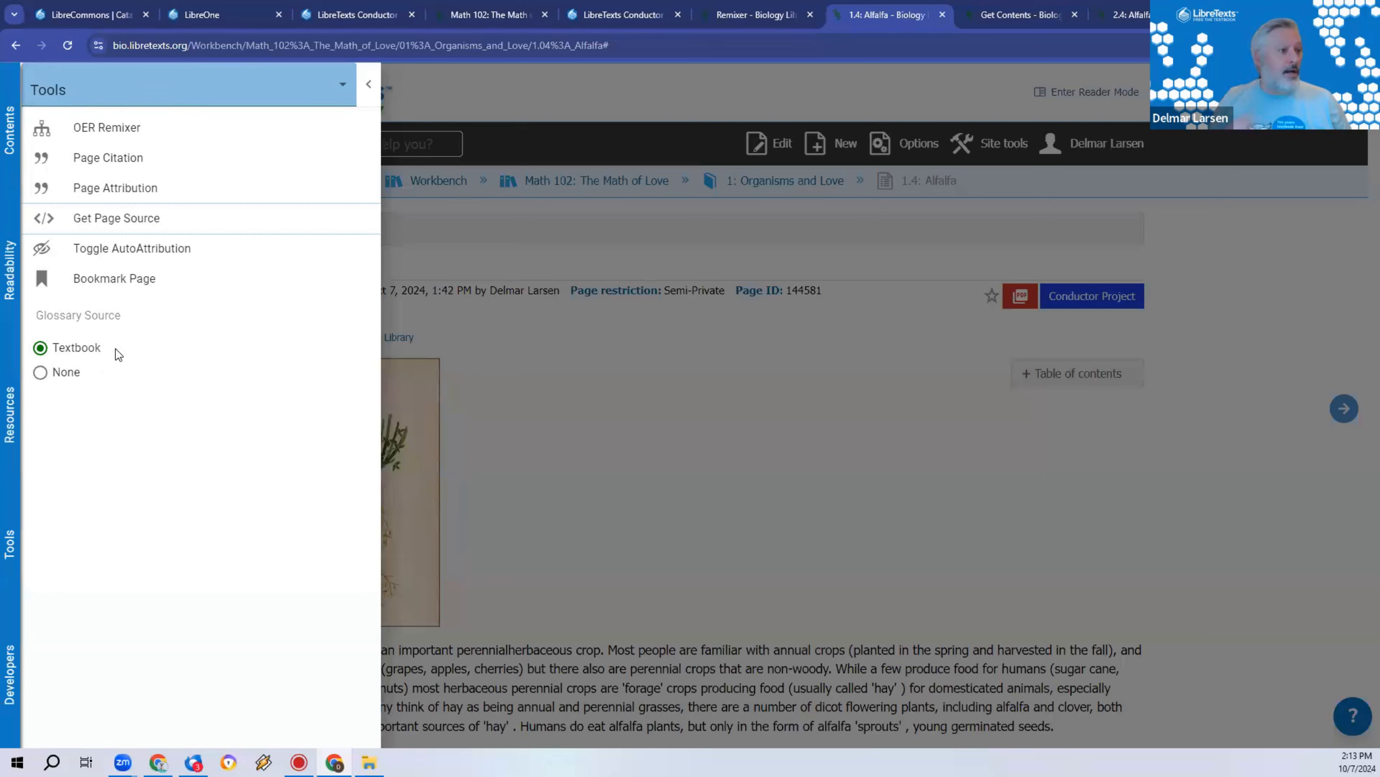
pyautogui.click(720, 367)
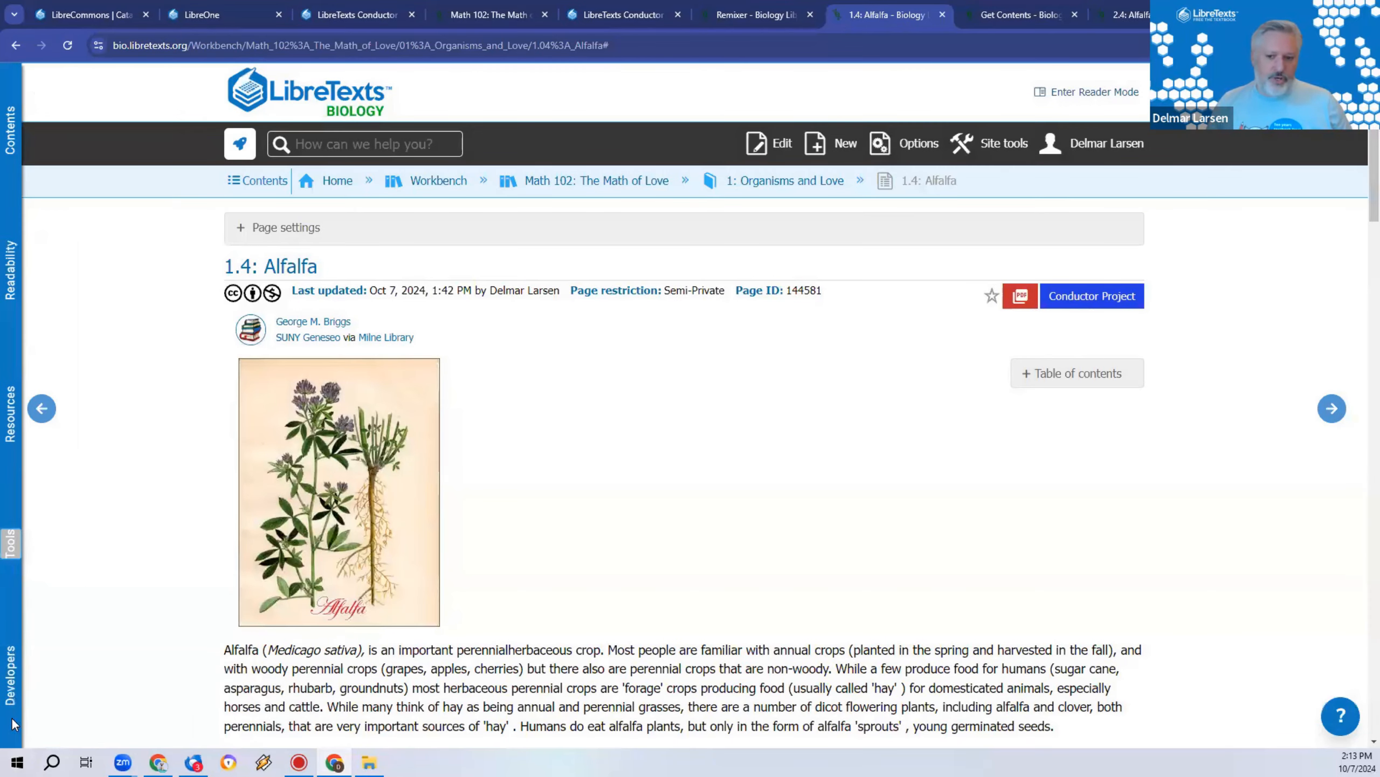
pyautogui.click(10, 697)
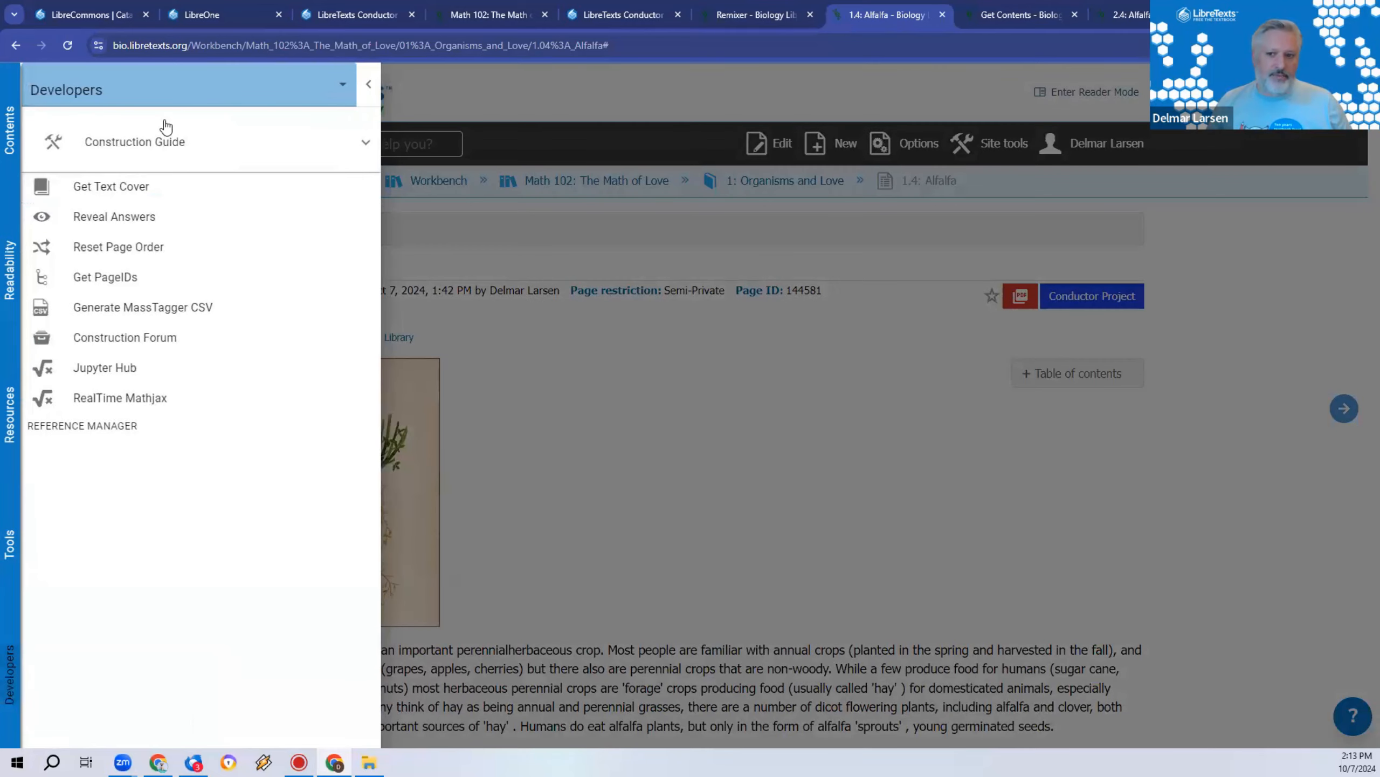
pyautogui.click(187, 151)
pyautogui.click(777, 14)
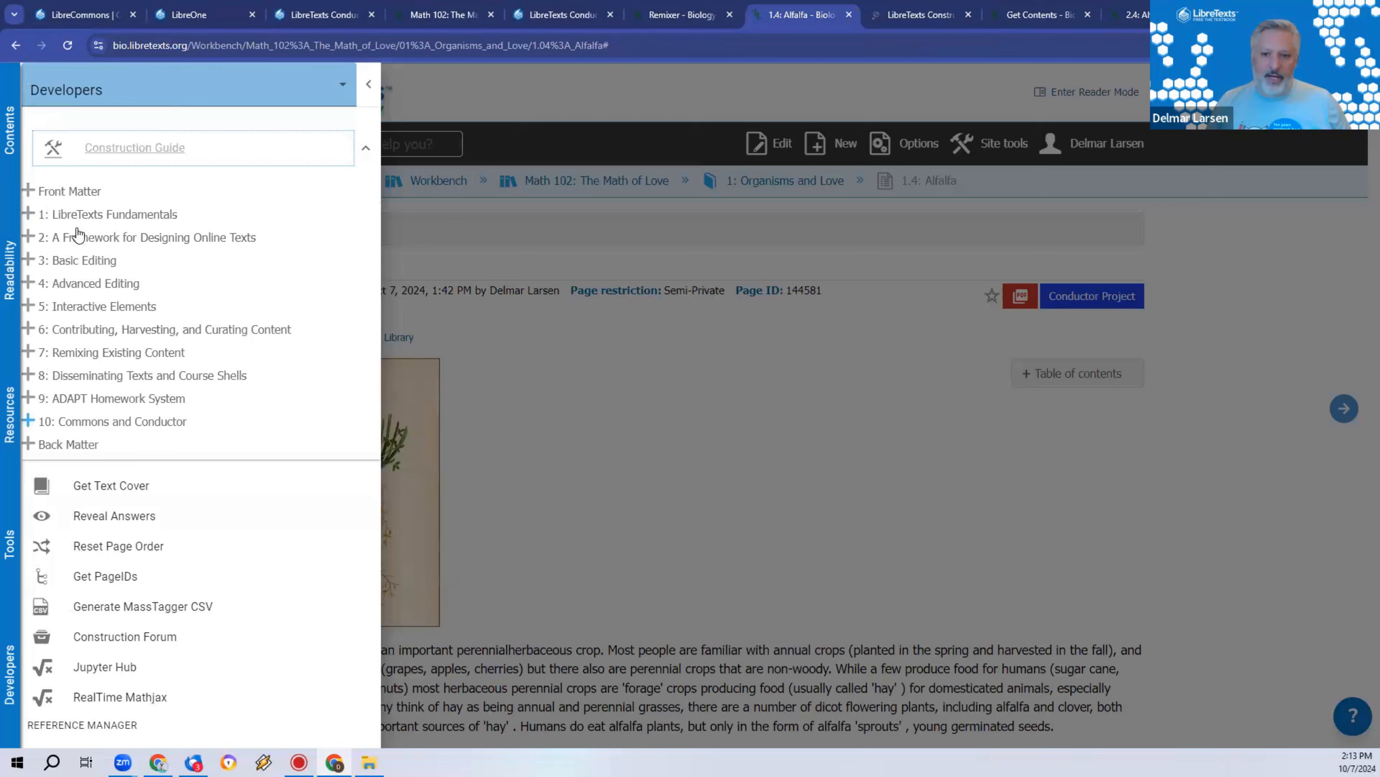
pyautogui.click(363, 147)
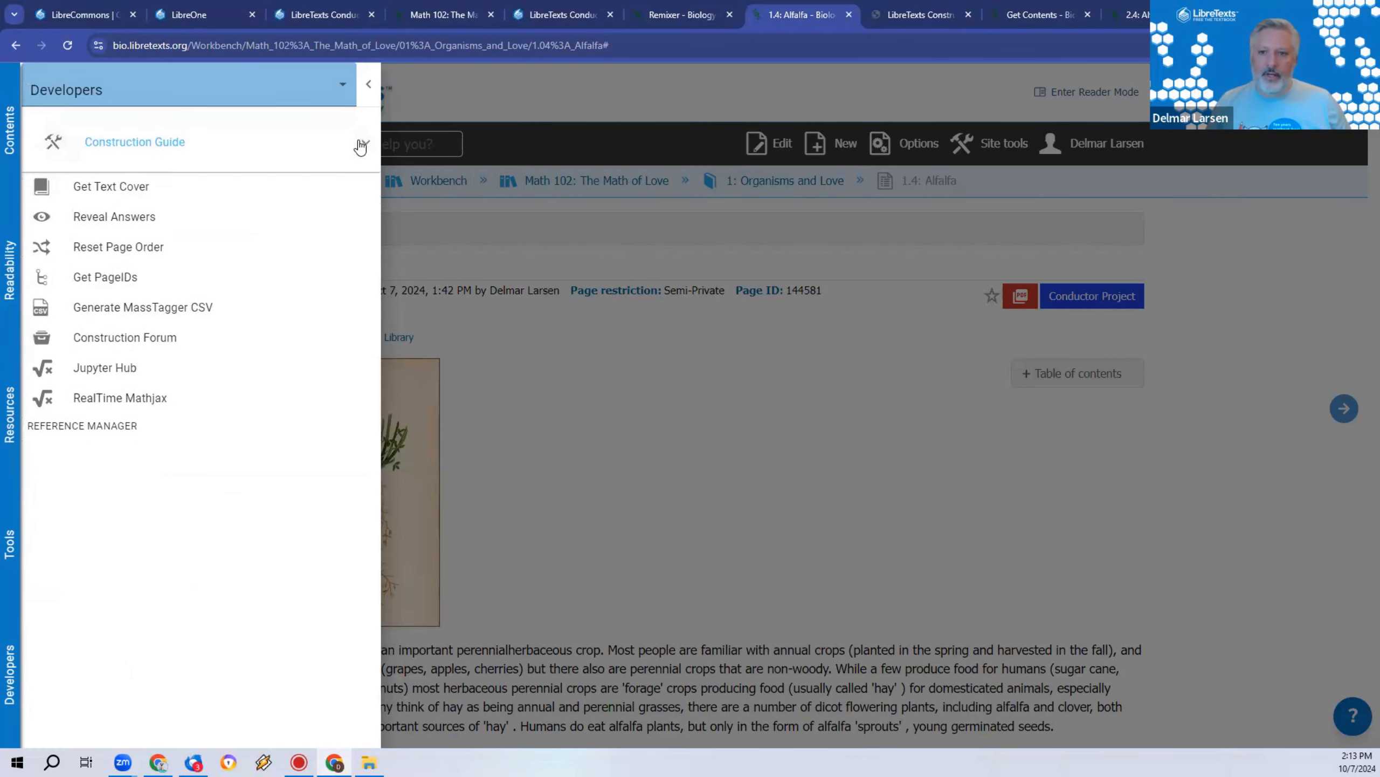
pyautogui.click(28, 260)
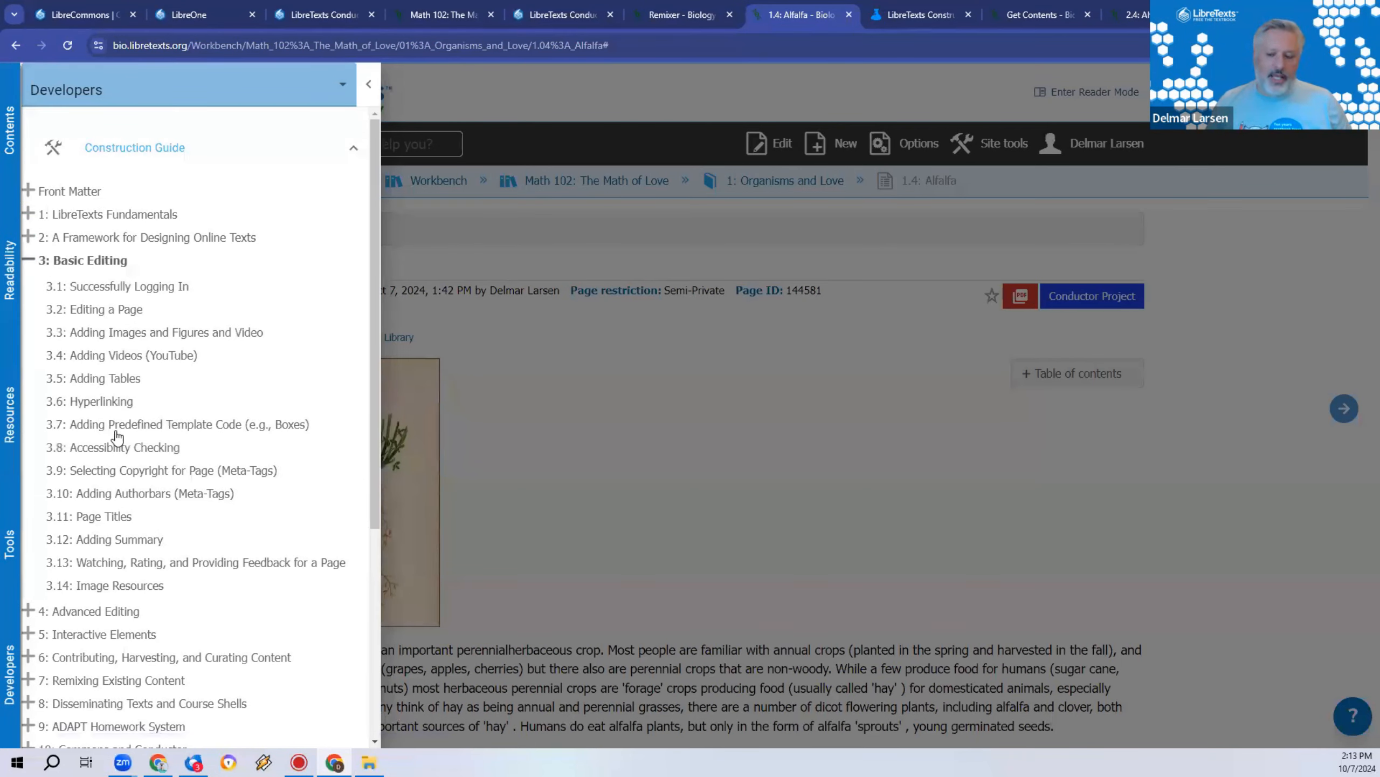
pyautogui.click(29, 260)
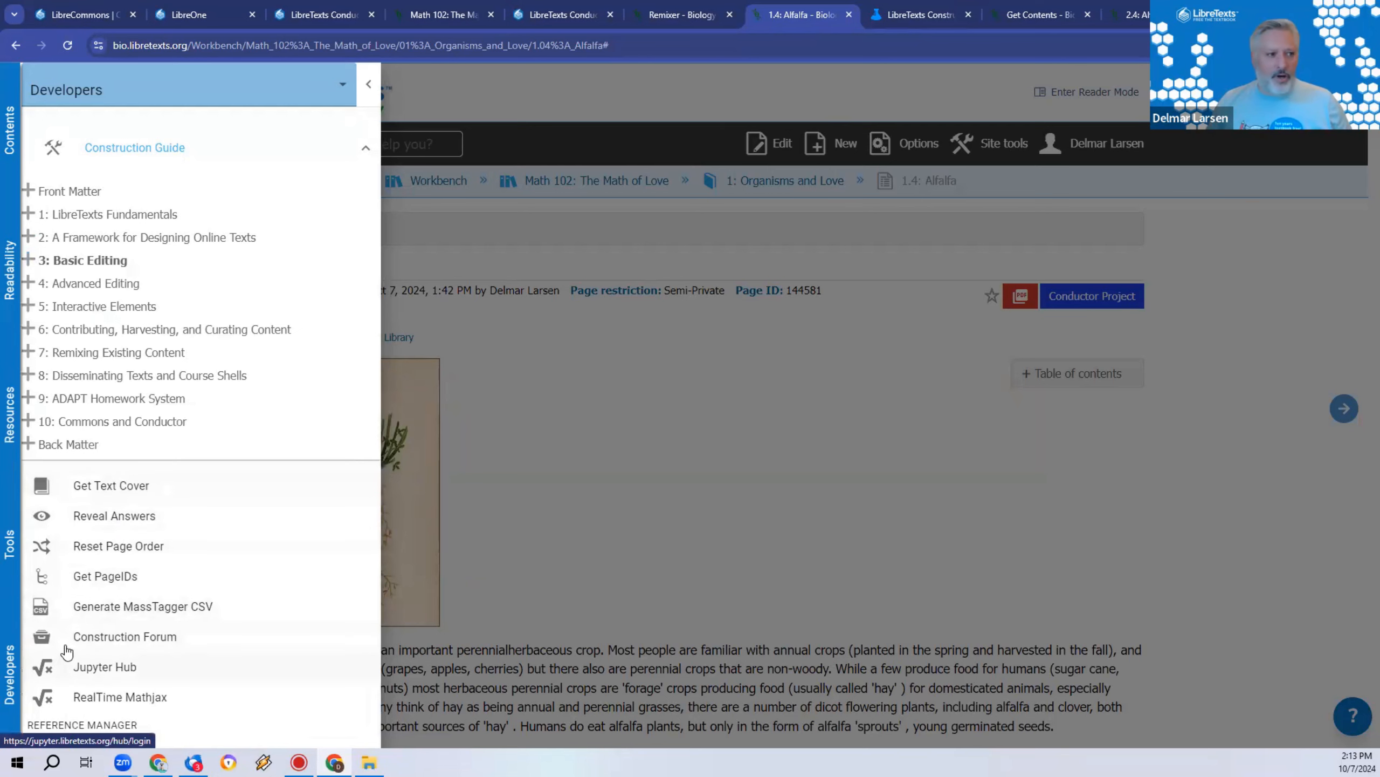
# Step: Open the RealTime Mathjax tool and insert "sdf asdf as" at the start of the sample formula's fraction numerator
pyautogui.click(201, 697)
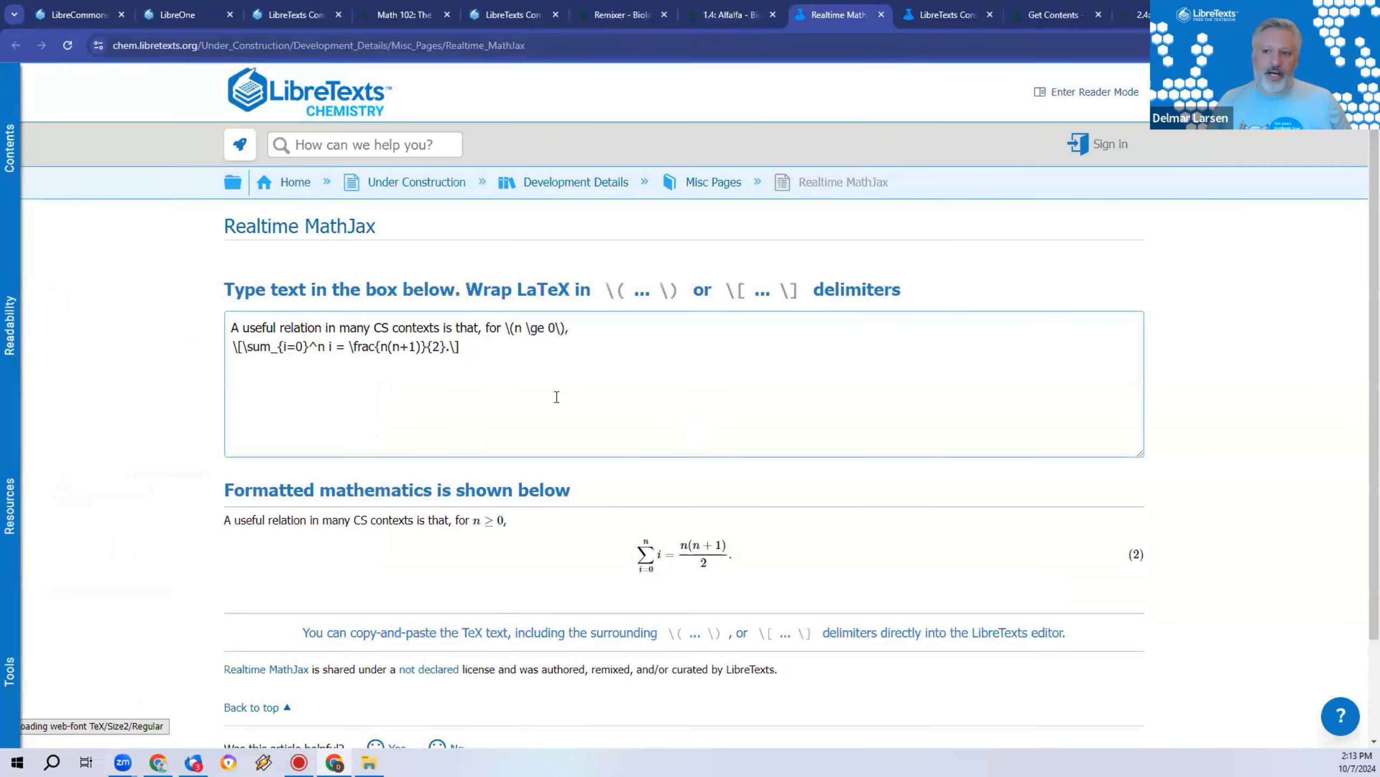
pyautogui.click(383, 354)
pyautogui.write('sdf asdf as')
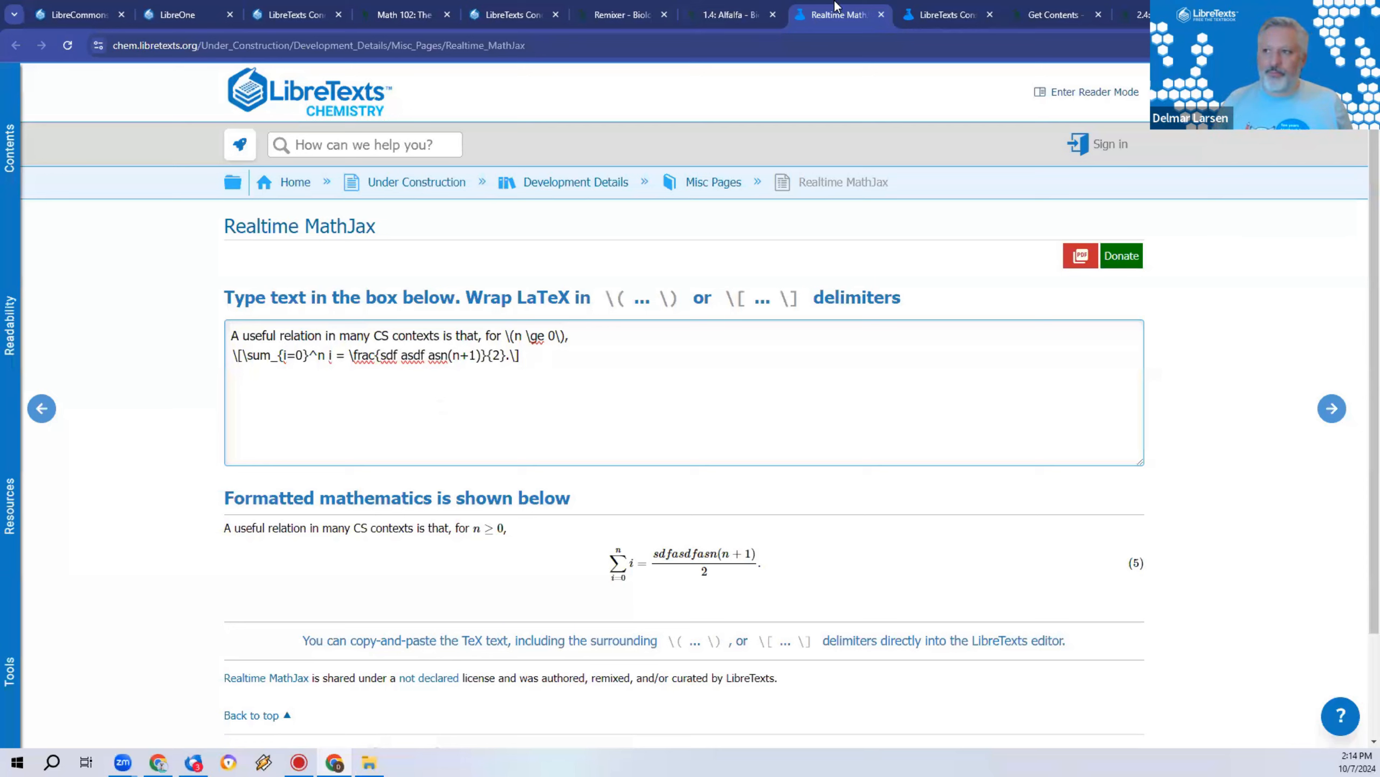
# Step: Return to the Alfalfa page and close all browser tabs that come after it
pyautogui.click(730, 7)
pyautogui.click(721, 475)
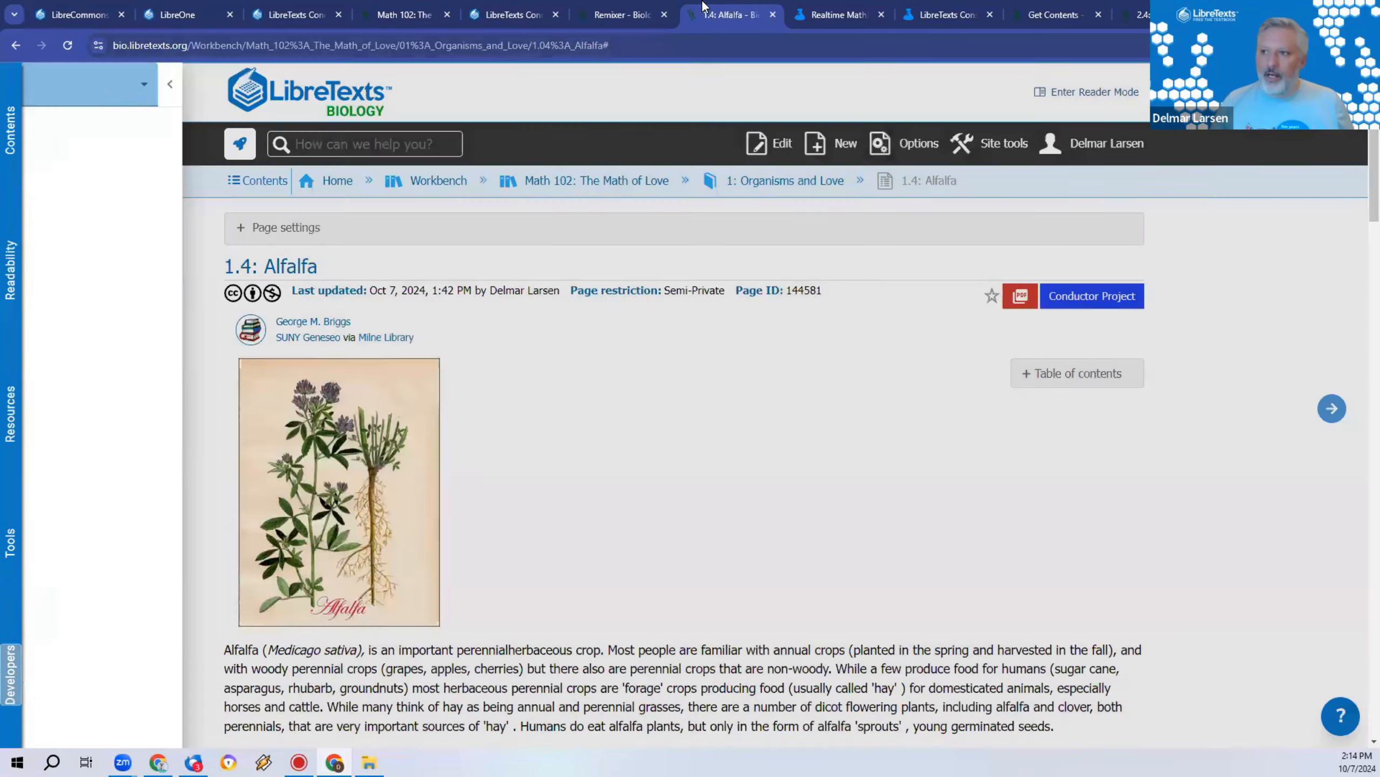
pyautogui.rightClick(704, 8)
pyautogui.click(759, 263)
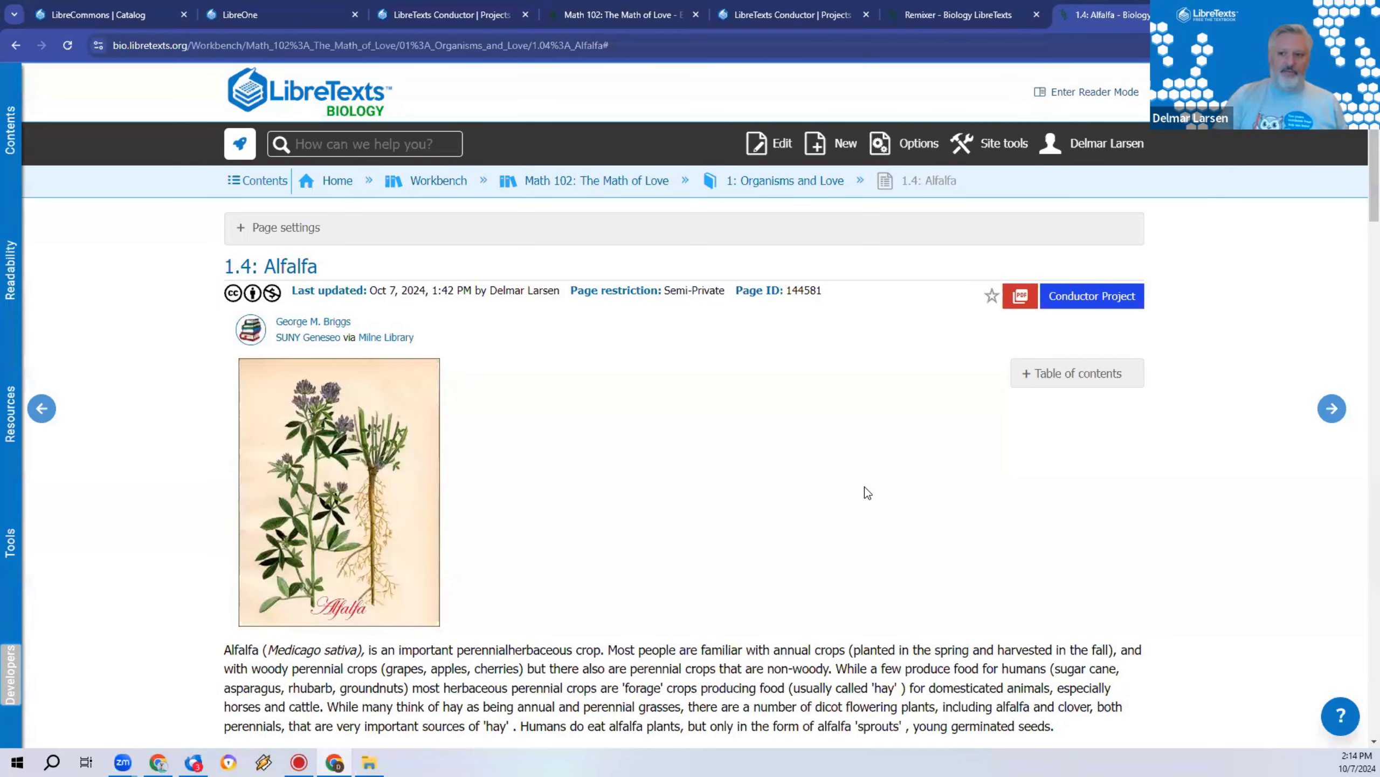
# Step: Open the Alfalfa page for editing and bring its editor toolbar and content into view
pyautogui.click(779, 141)
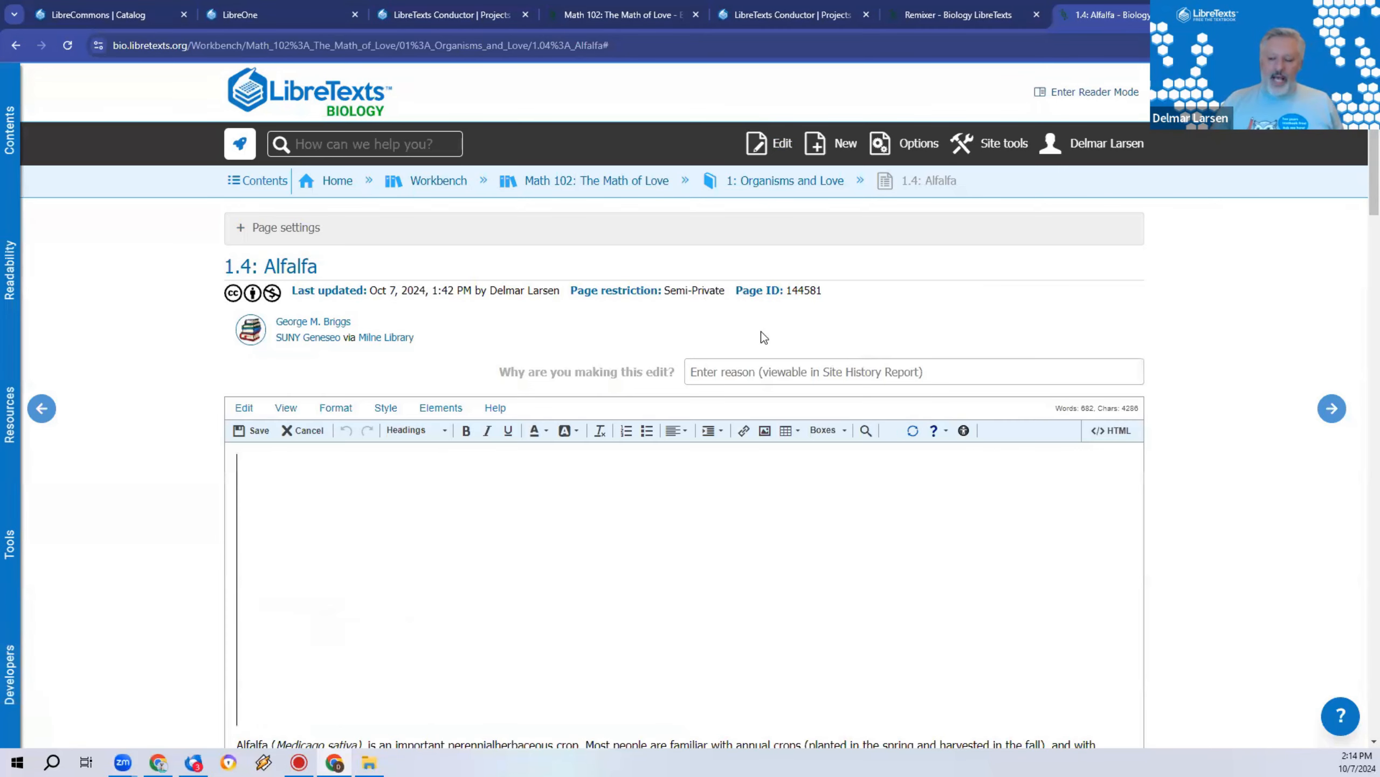
pyautogui.scroll(-3, 391, 280)
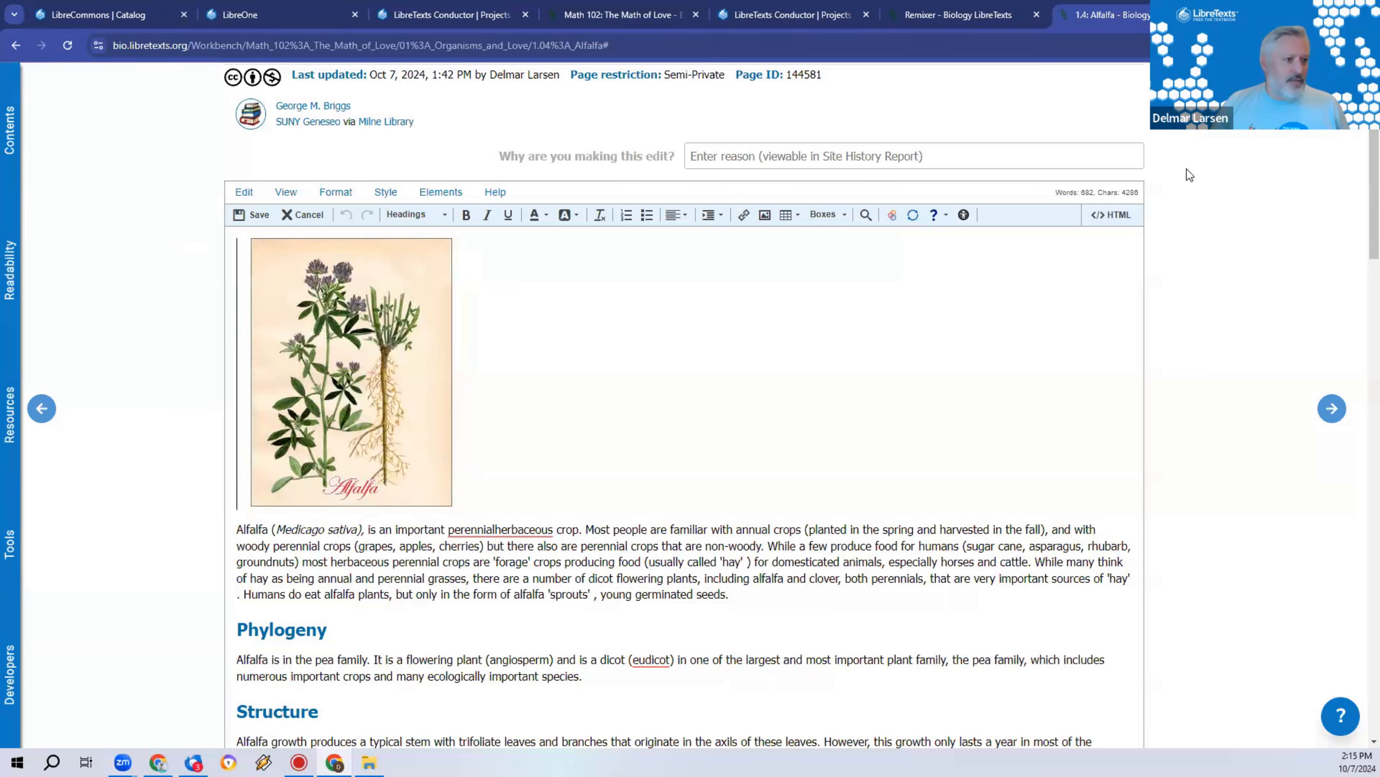
pyautogui.click(761, 8)
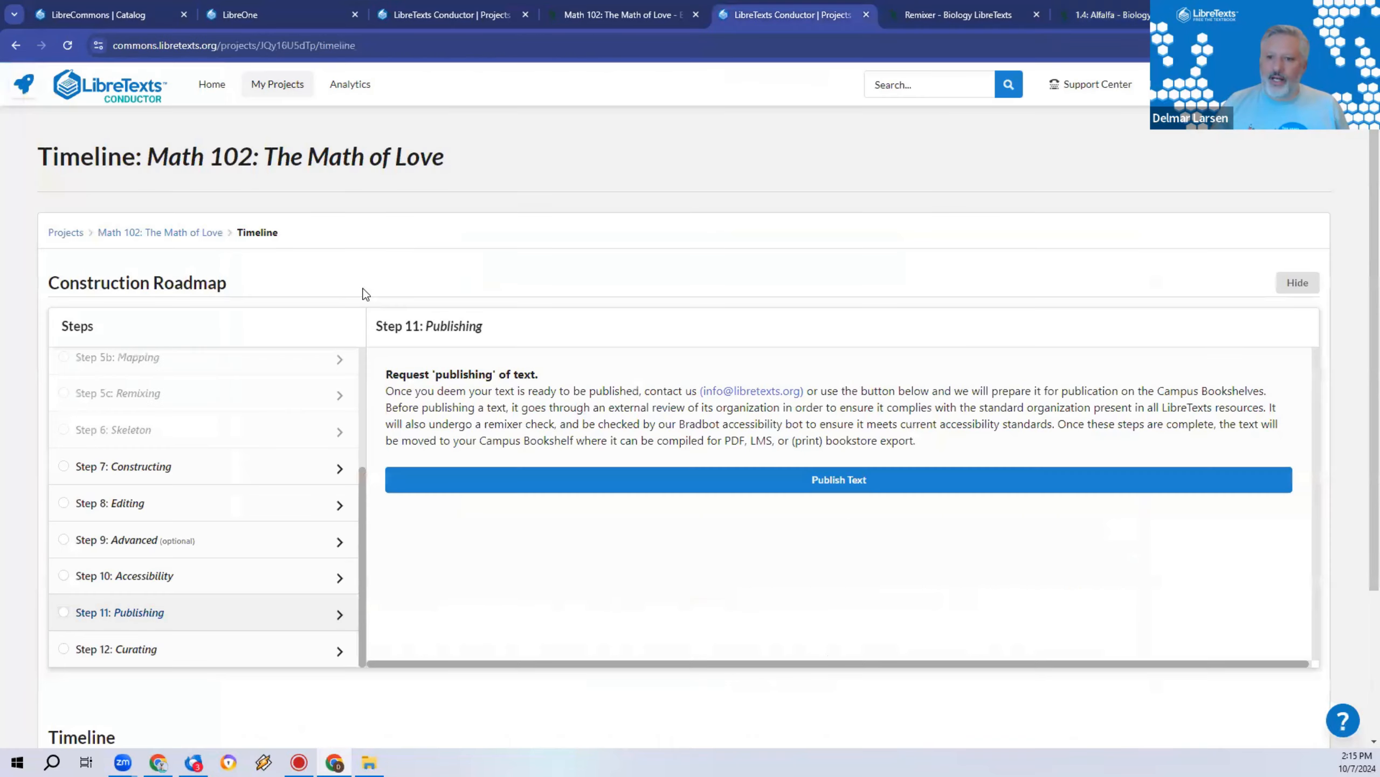
pyautogui.click(959, 9)
pyautogui.click(643, 6)
pyautogui.click(496, 6)
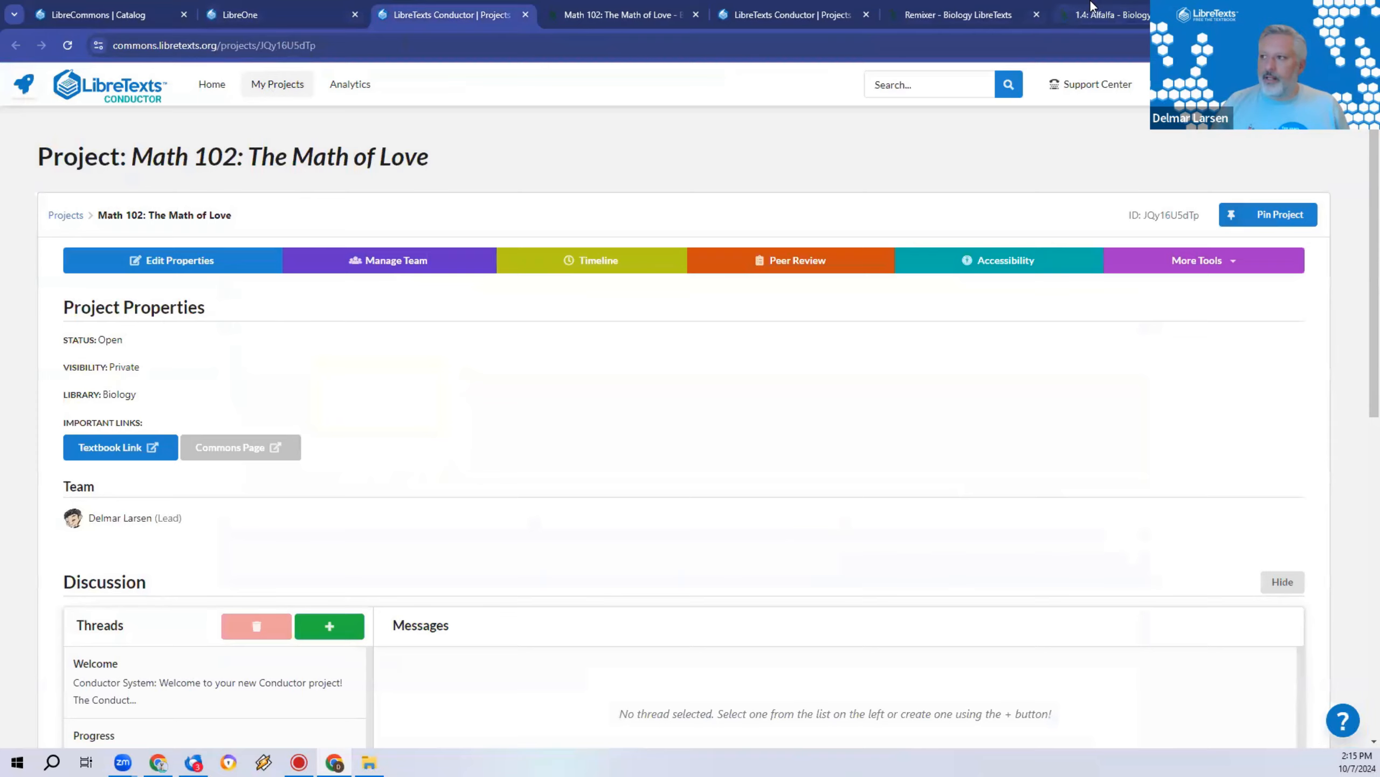
# Step: From the Alfalfa page, open Construction Guide section 3.2: Editing a Page in a new browser tab and view its editor toolbar diagram
pyautogui.click(1103, 15)
pyautogui.click(11, 674)
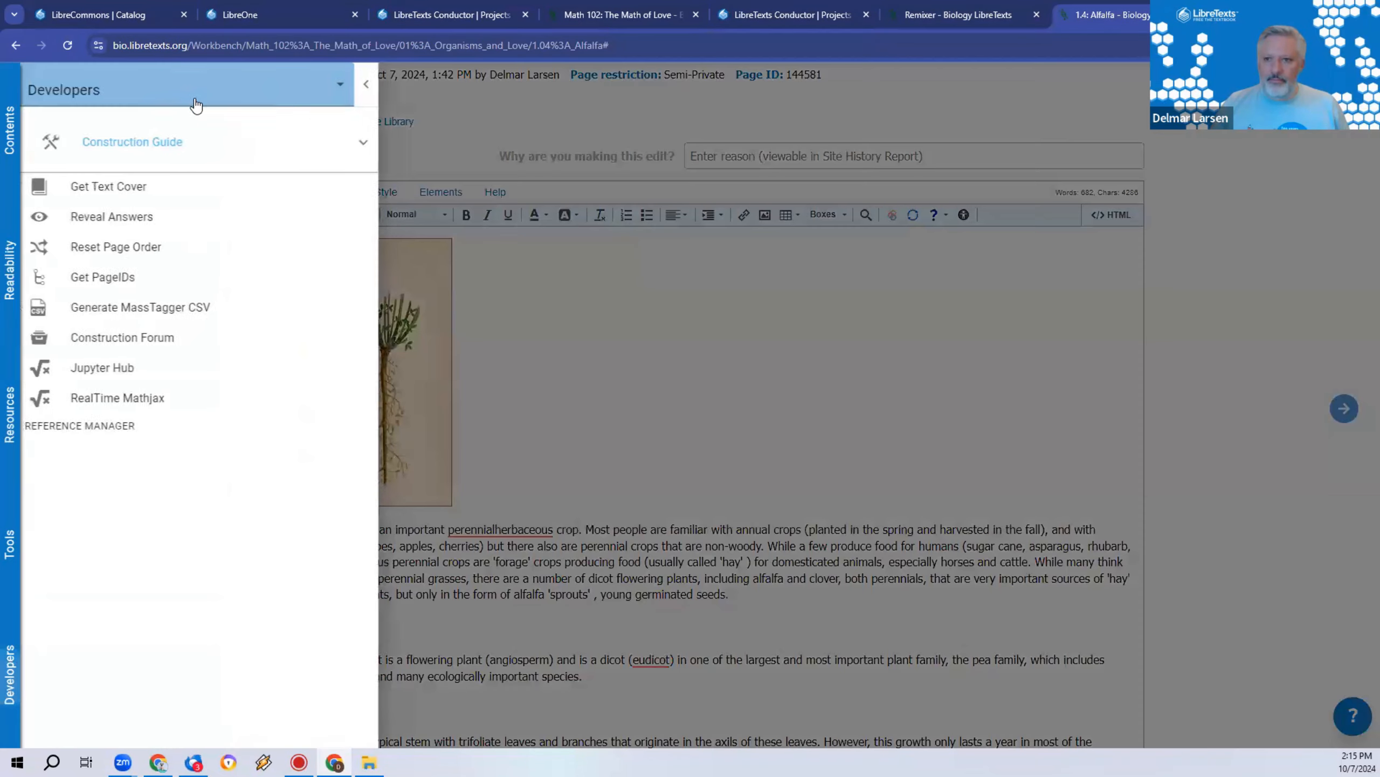
pyautogui.click(353, 140)
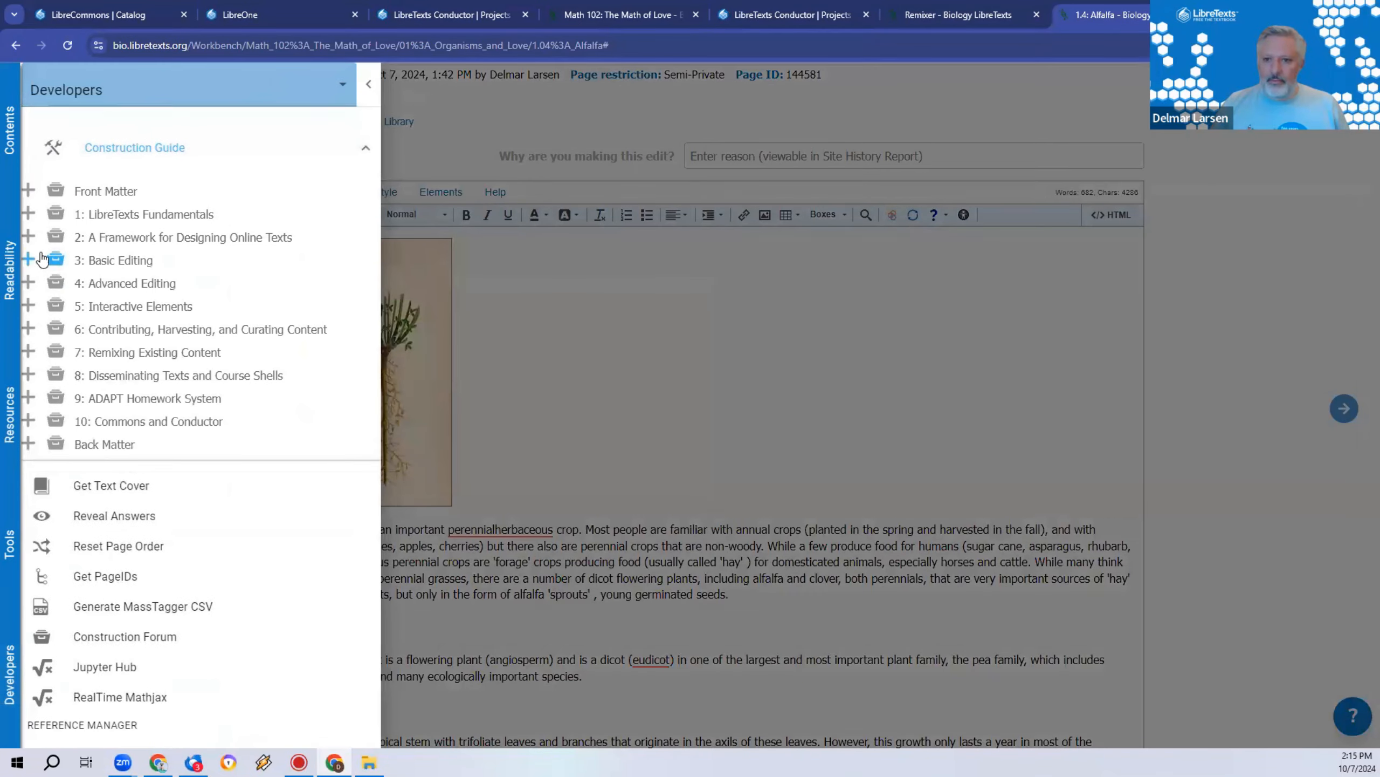
pyautogui.click(29, 259)
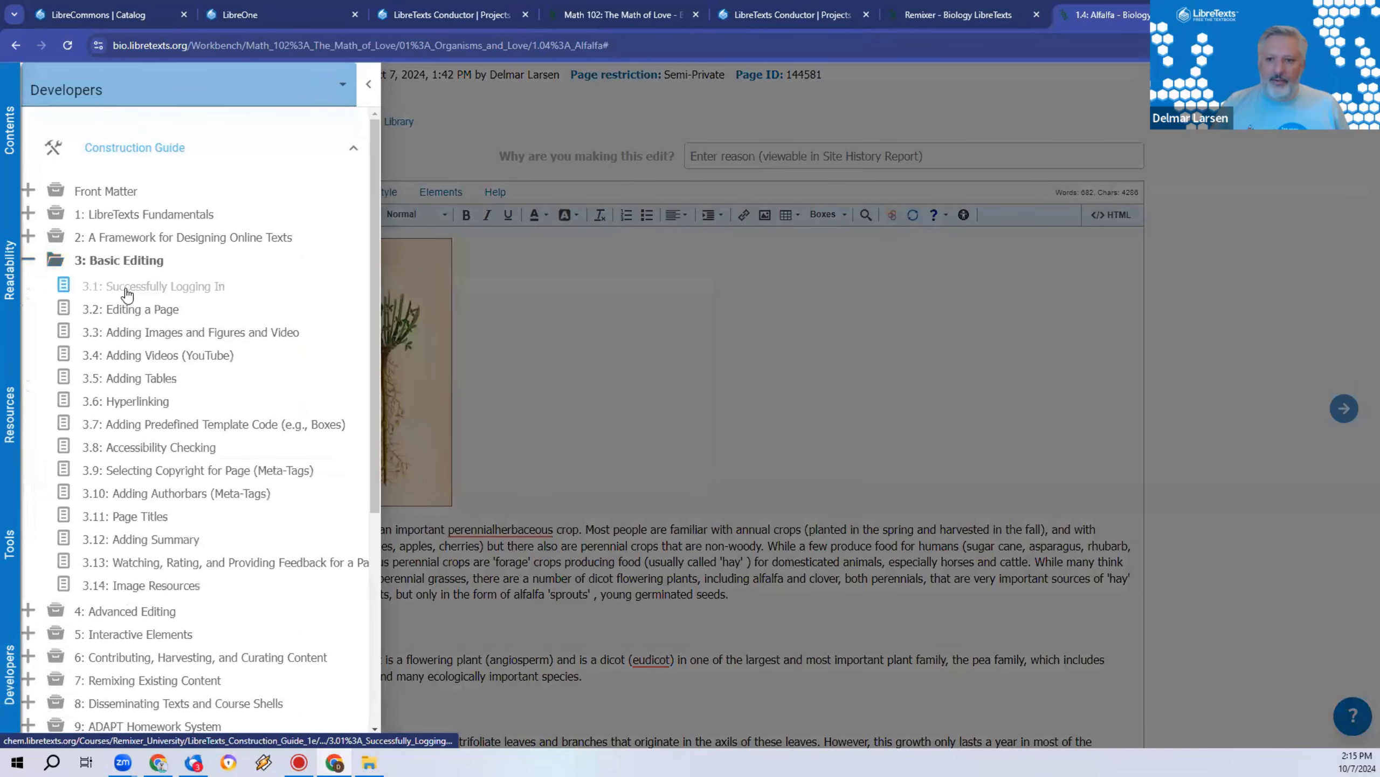
pyautogui.rightClick(129, 314)
pyautogui.click(179, 322)
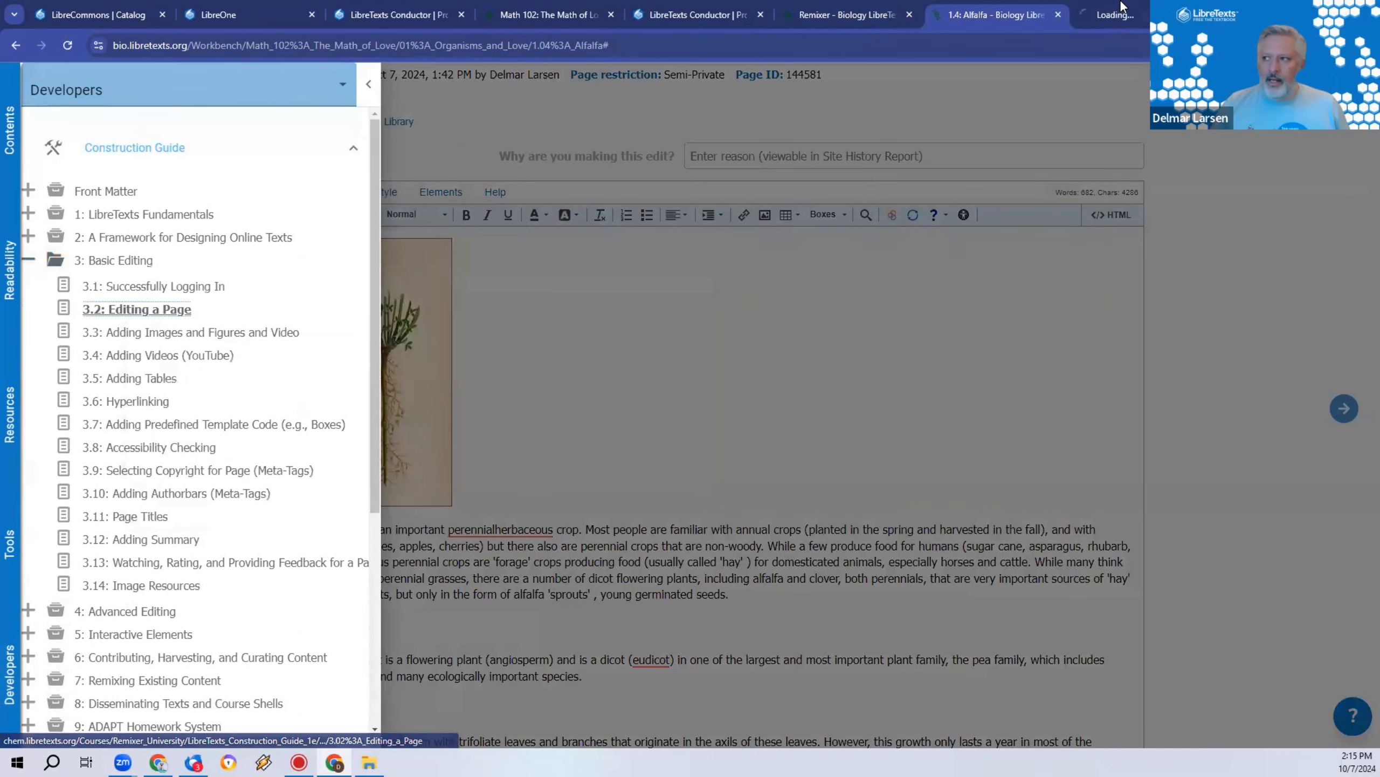
pyautogui.click(1112, 15)
pyautogui.scroll(-12, 645, 334)
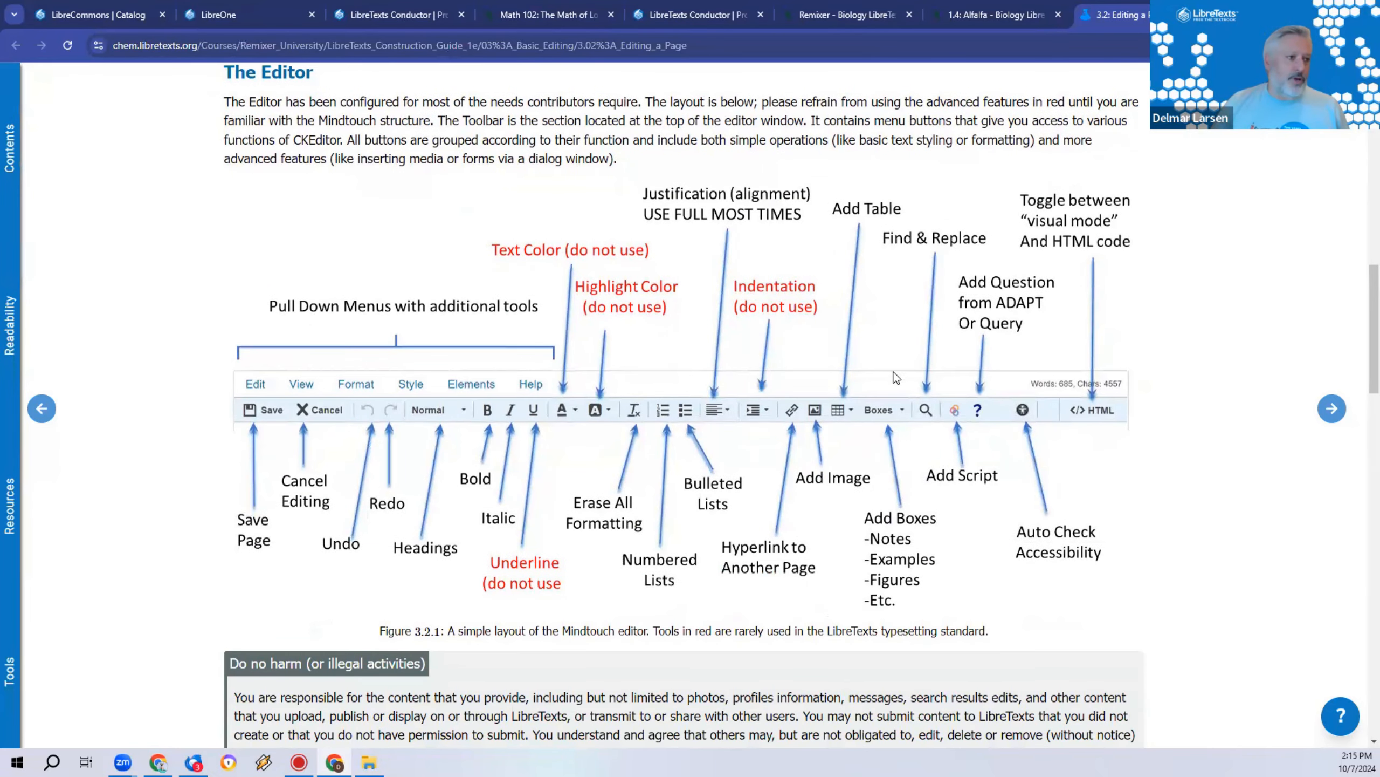
# Step: Return to the Alfalfa page, examine the HTML source of its content, and restore the visual editing mode
pyautogui.click(1022, 15)
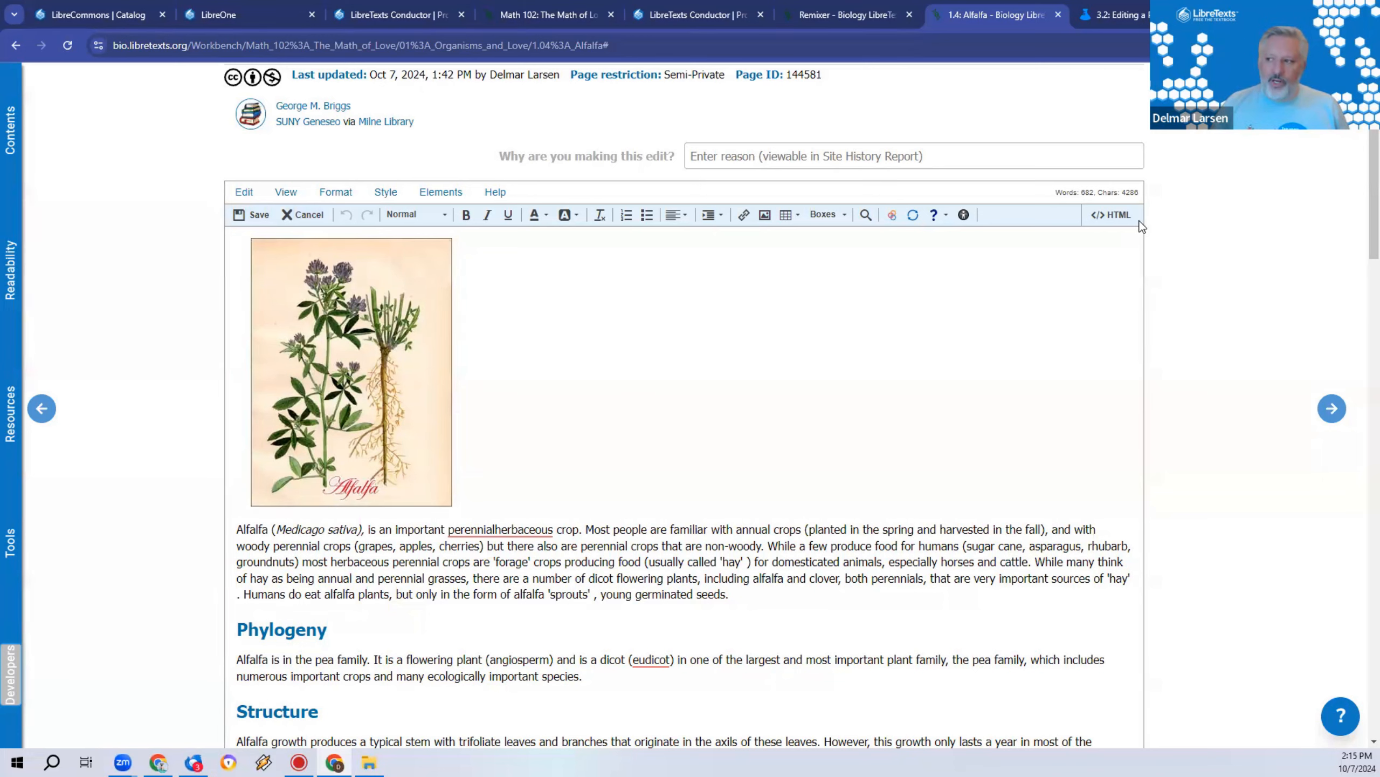
pyautogui.click(1119, 216)
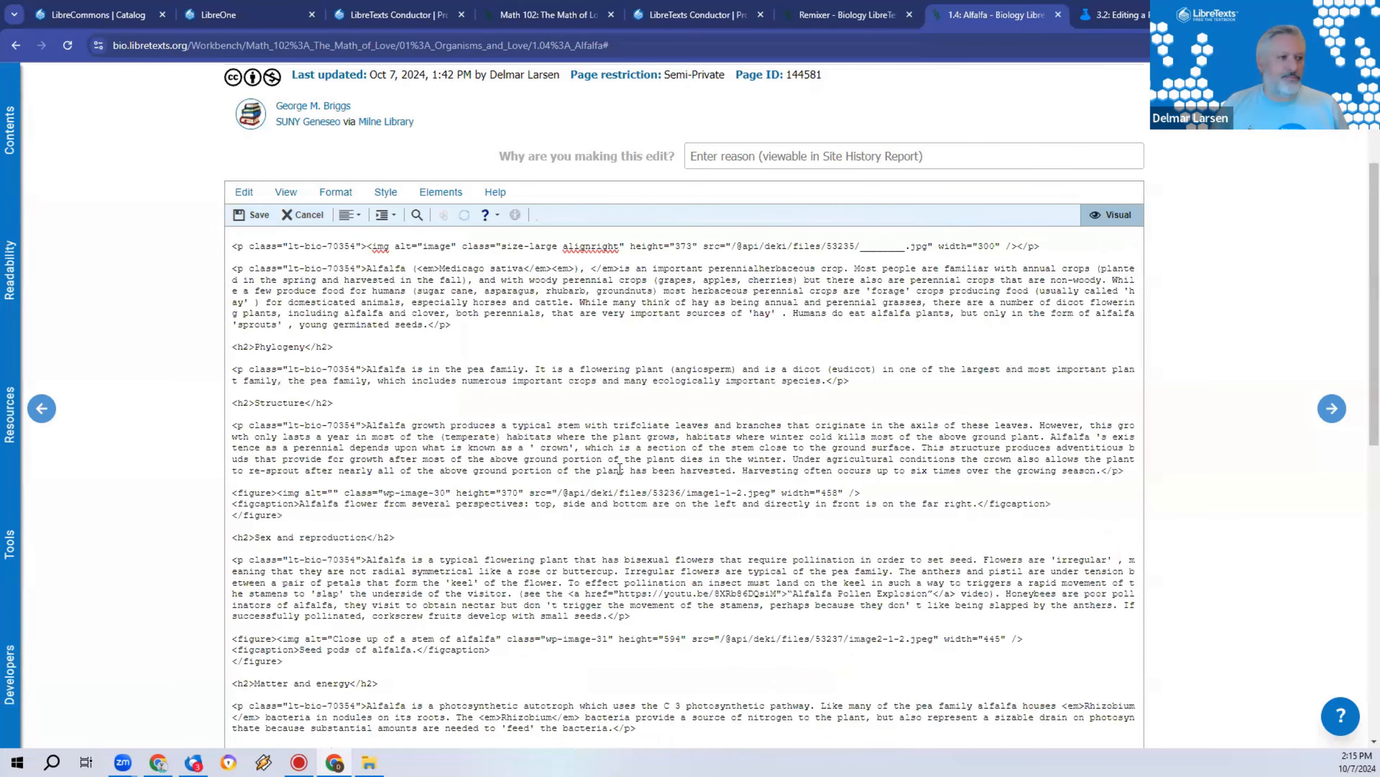
pyautogui.scroll(-5, 683, 483)
pyautogui.scroll(2, 702, 412)
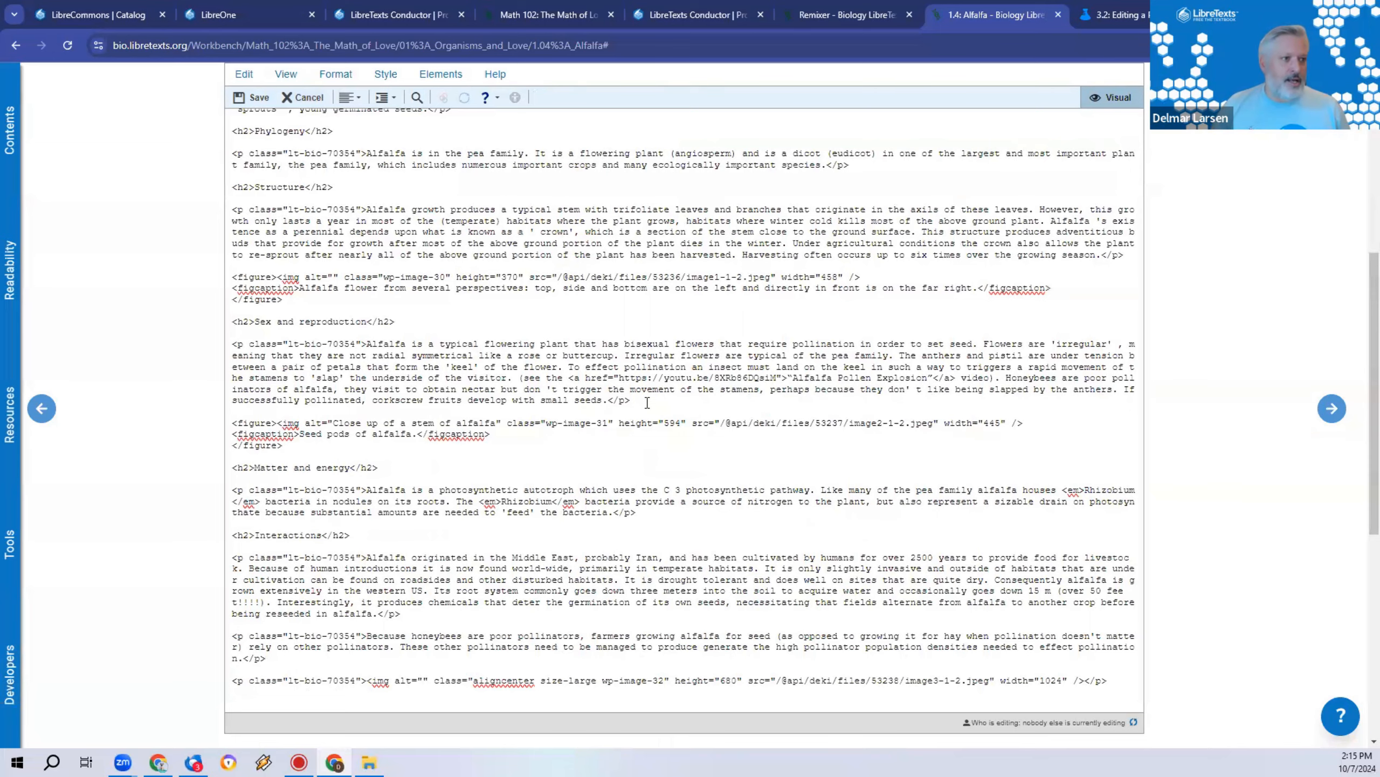
pyautogui.scroll(3, 661, 368)
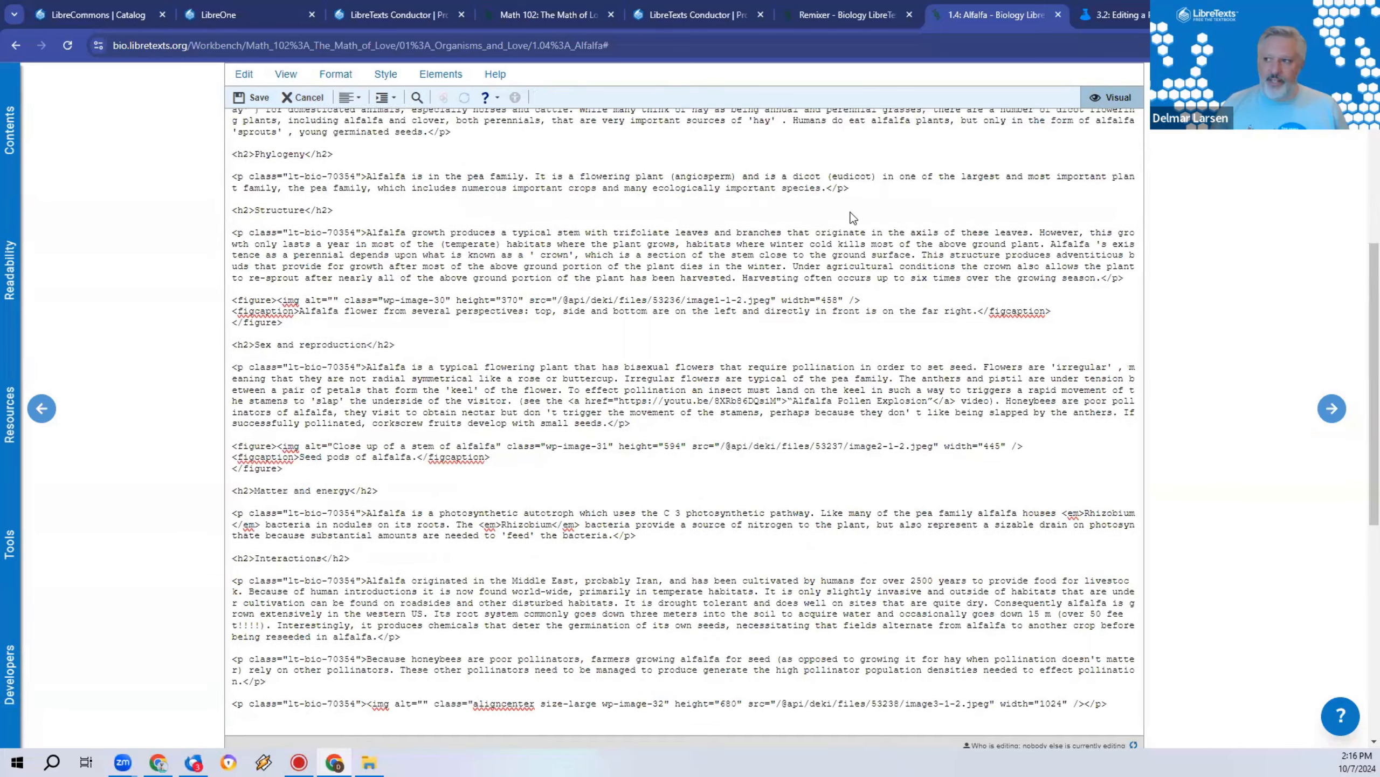
pyautogui.click(1123, 217)
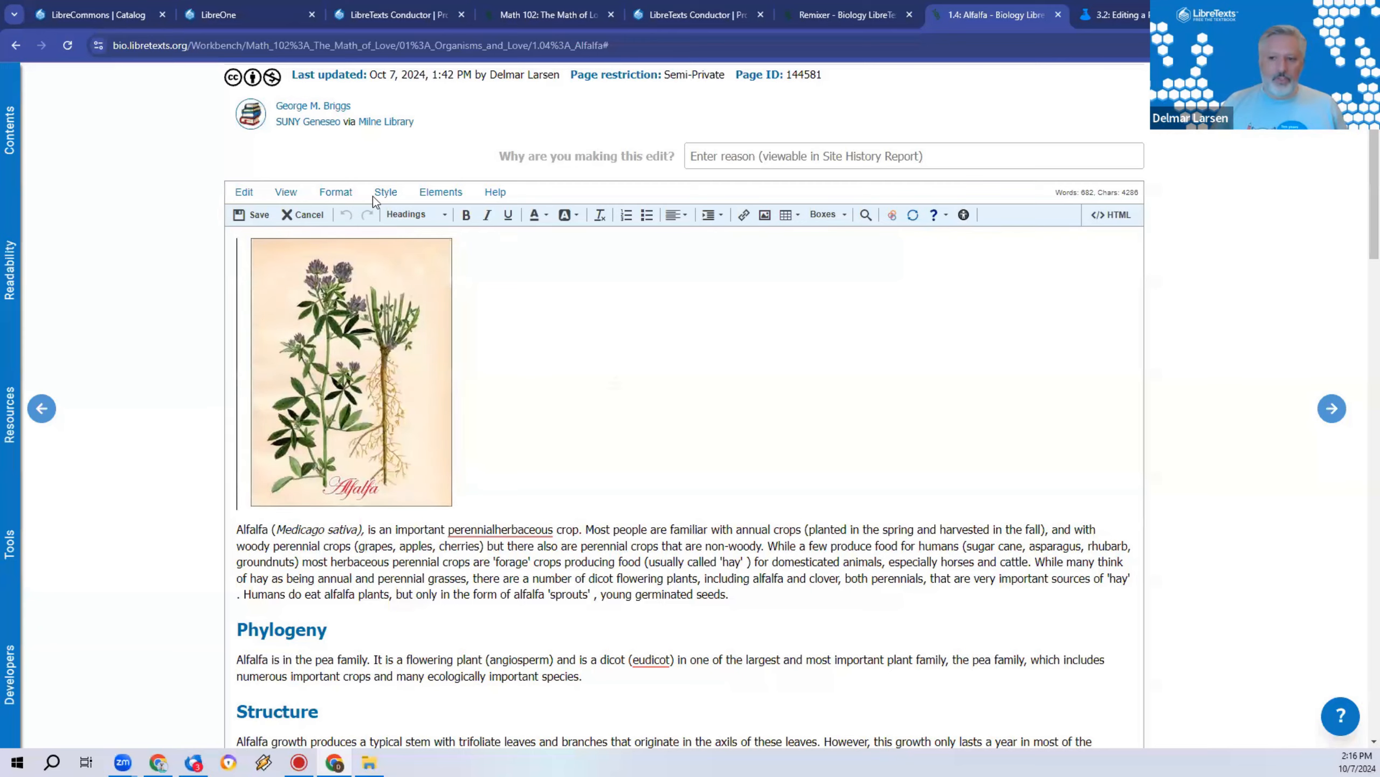
# Step: Look through the Alfalfa page's opening sections in visual mode and check the HTML source once more before returning to visual mode
pyautogui.scroll(-6, 638, 423)
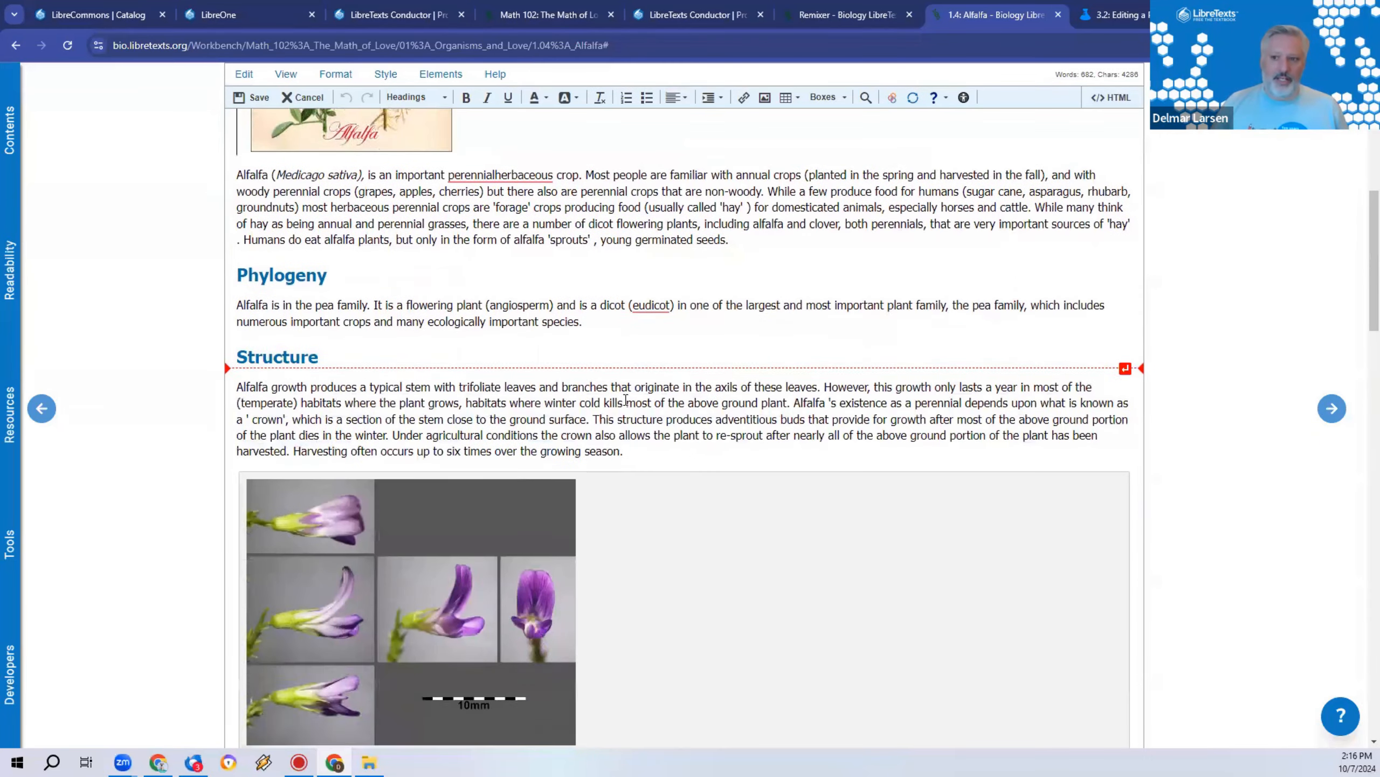
pyautogui.scroll(2, 623, 385)
pyautogui.scroll(1, 618, 380)
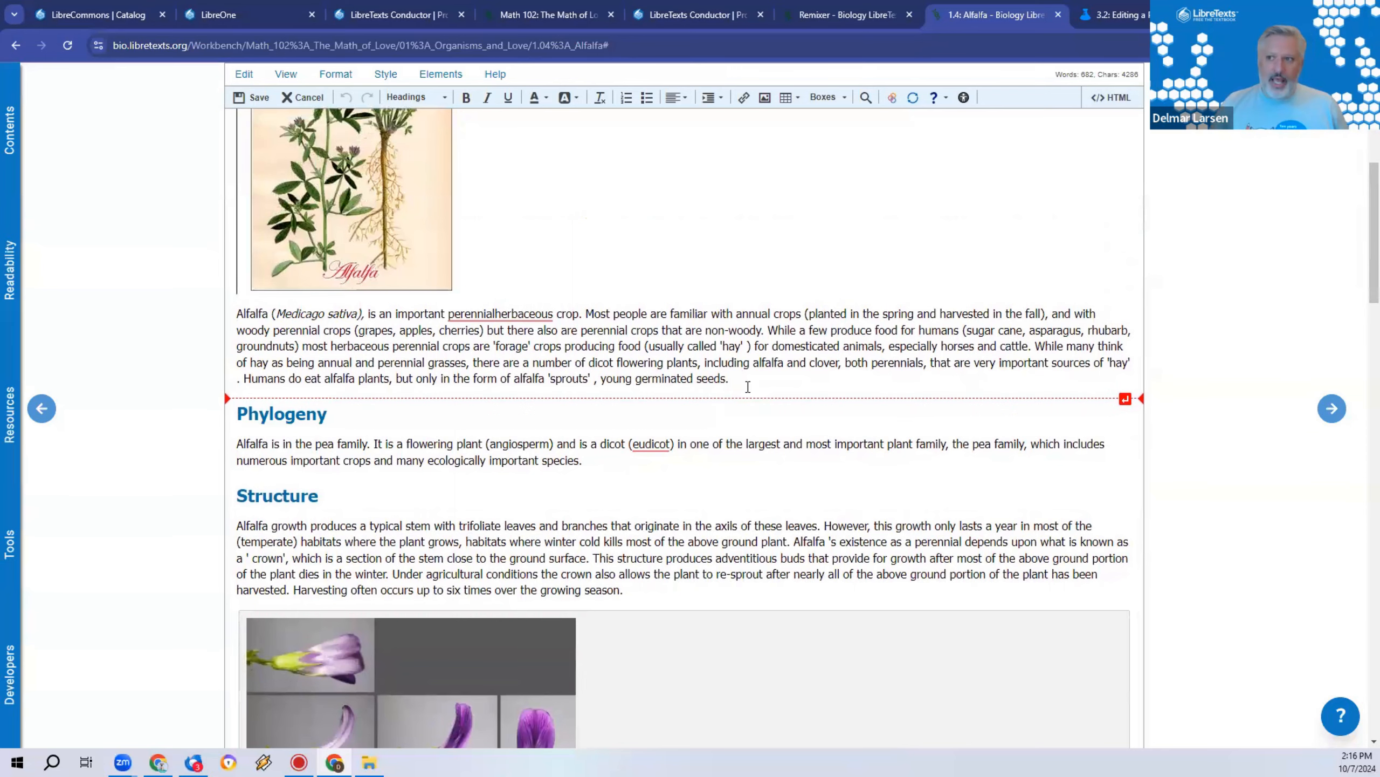
pyautogui.scroll(1, 746, 388)
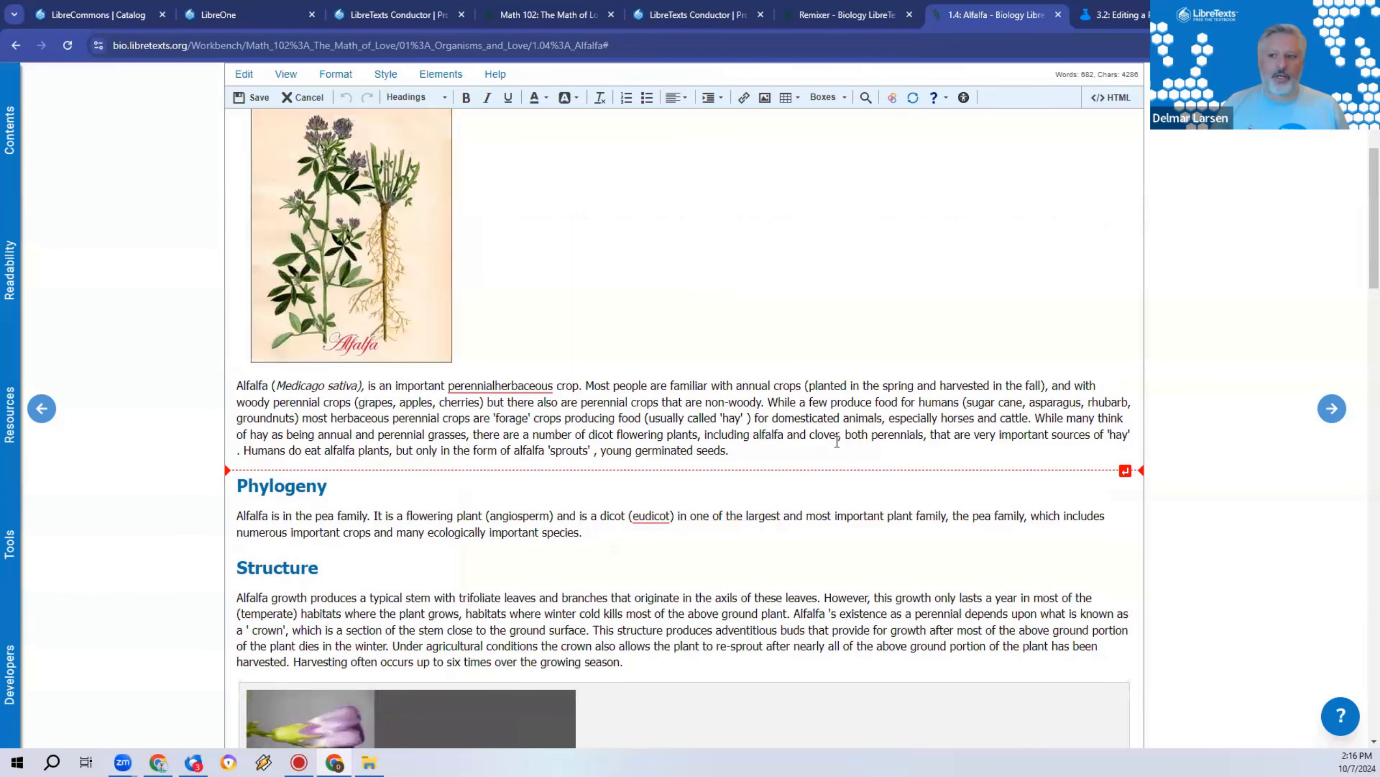
pyautogui.scroll(3, 834, 442)
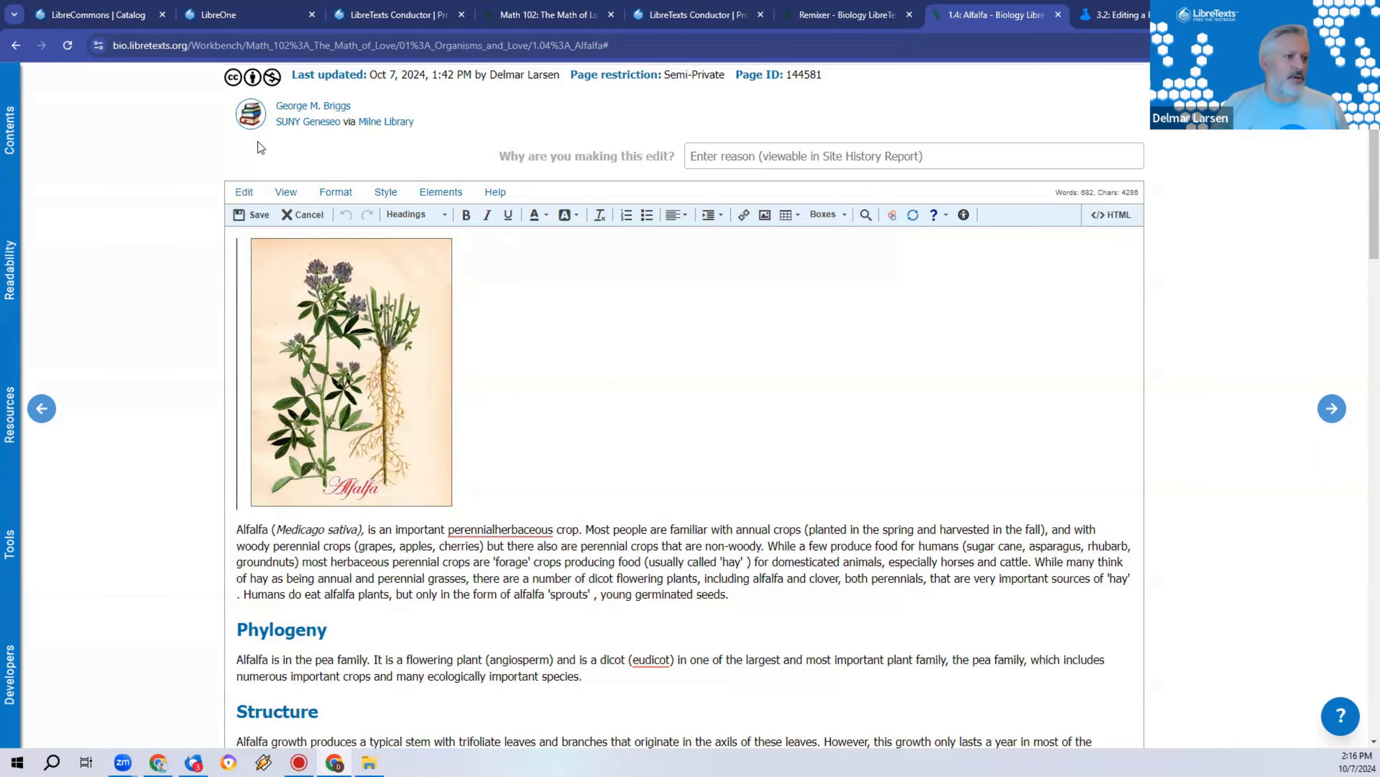
pyautogui.click(1112, 214)
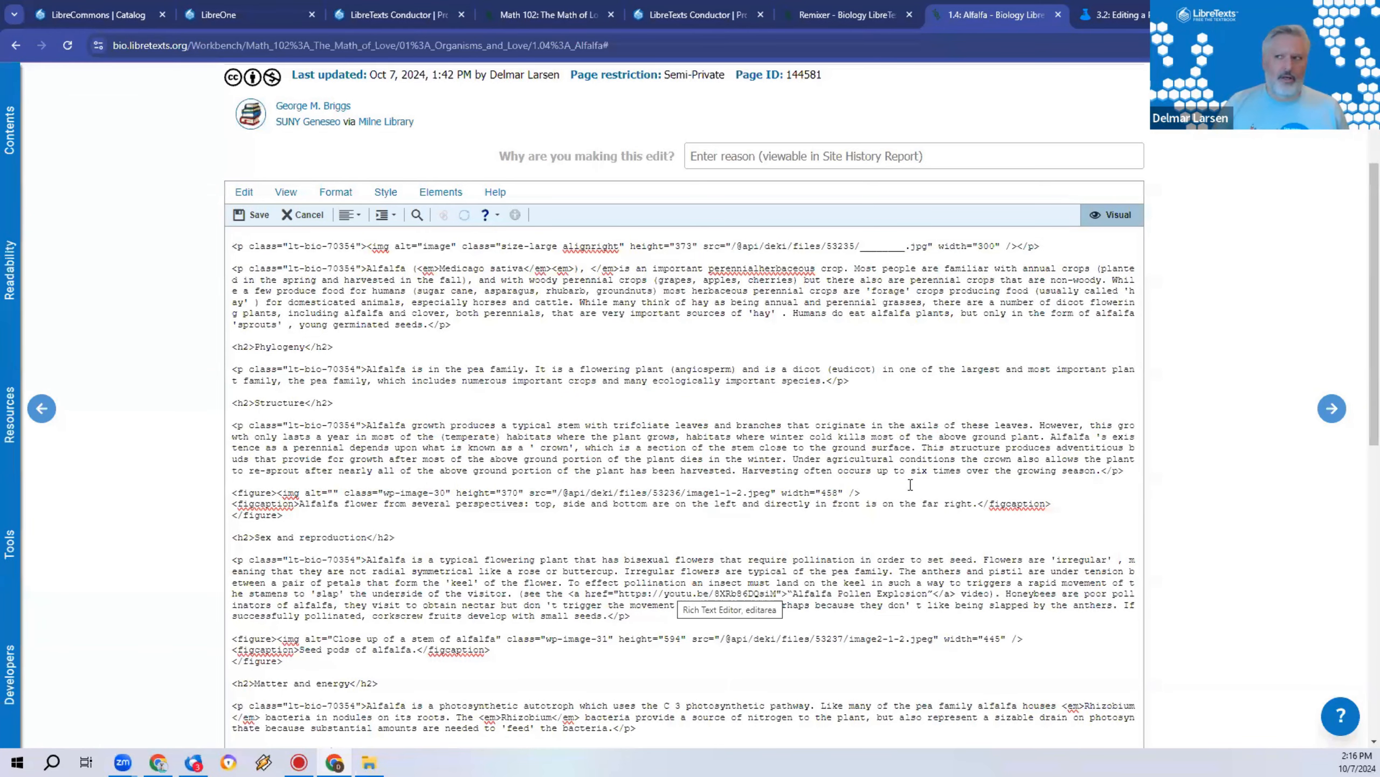
pyautogui.click(1116, 216)
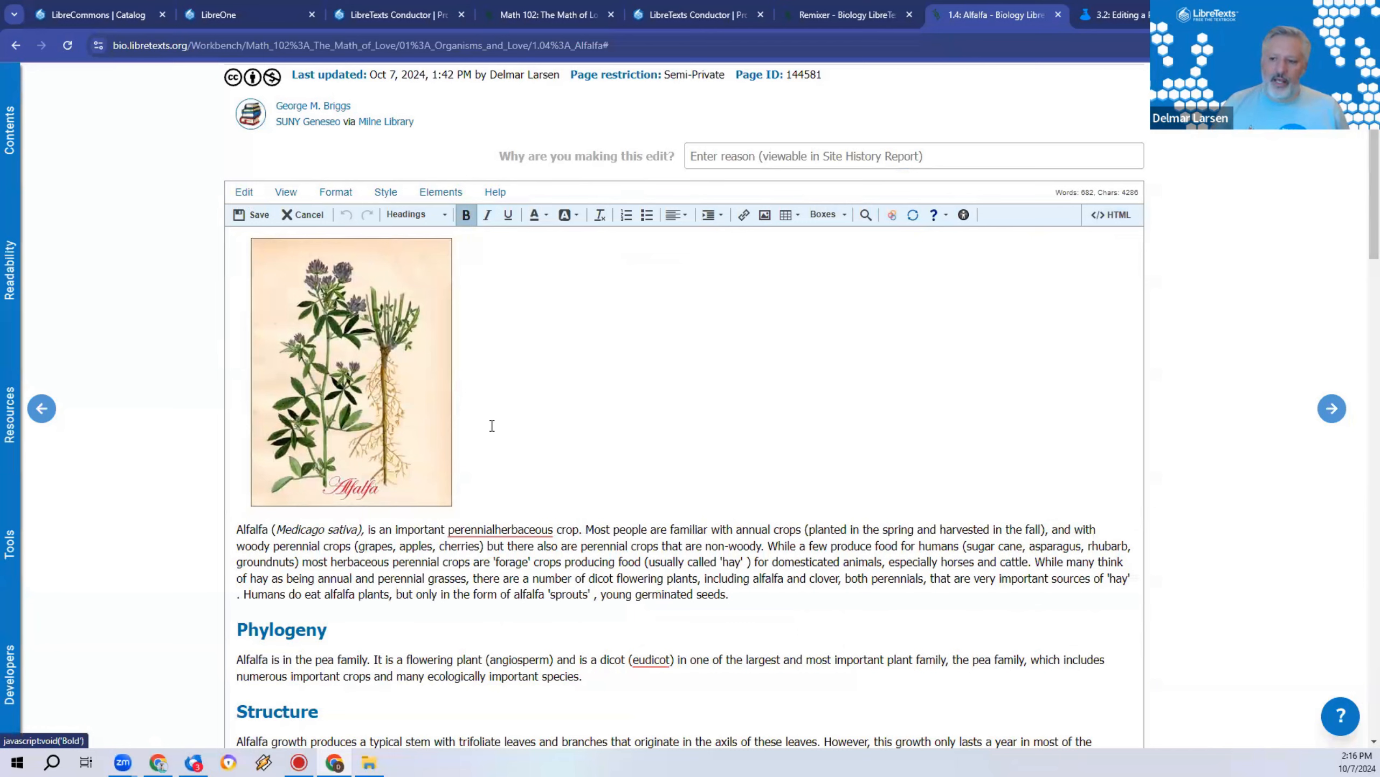
# Step: Format the word "perennialherbaceous" in the opening paragraph as bold, italic and underlined, with a blue text color
pyautogui.doubleClick(493, 523)
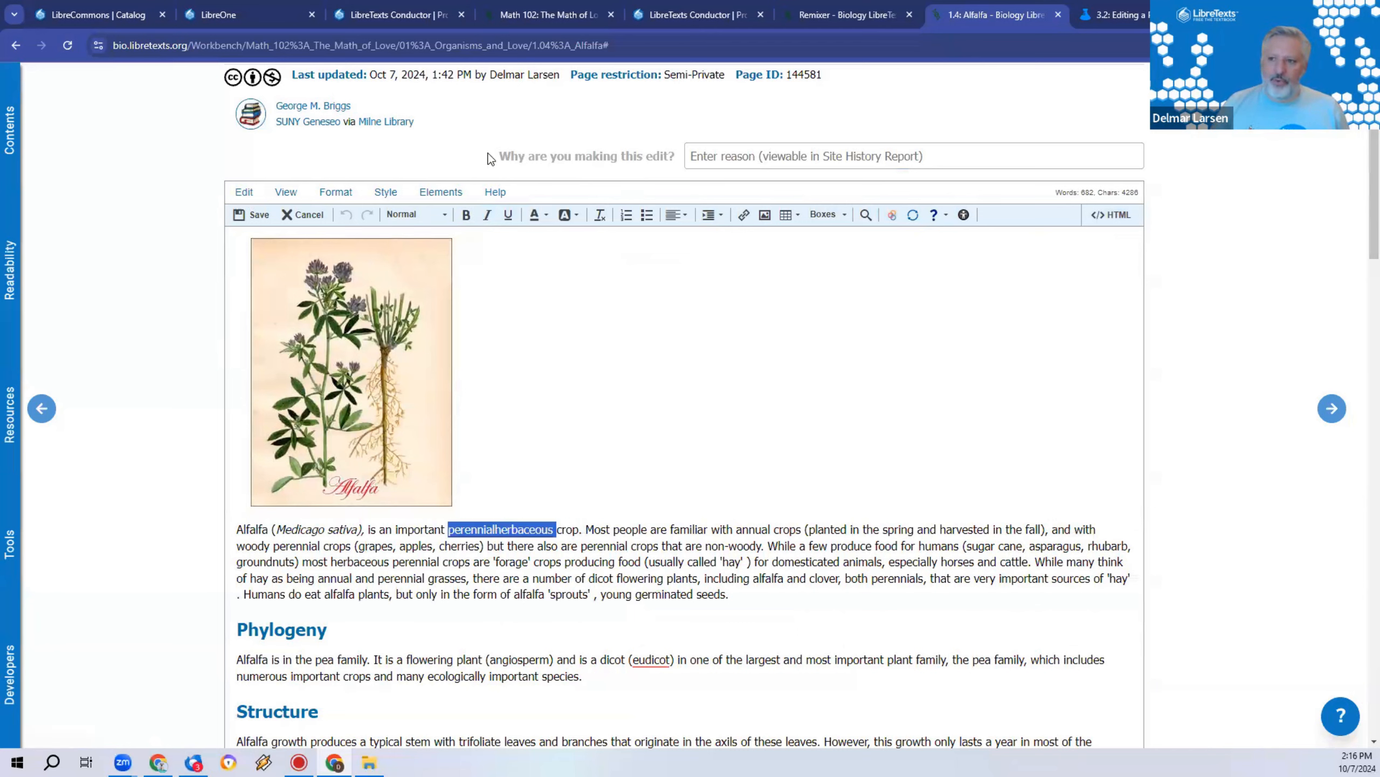
pyautogui.click(466, 215)
pyautogui.click(486, 216)
pyautogui.click(509, 214)
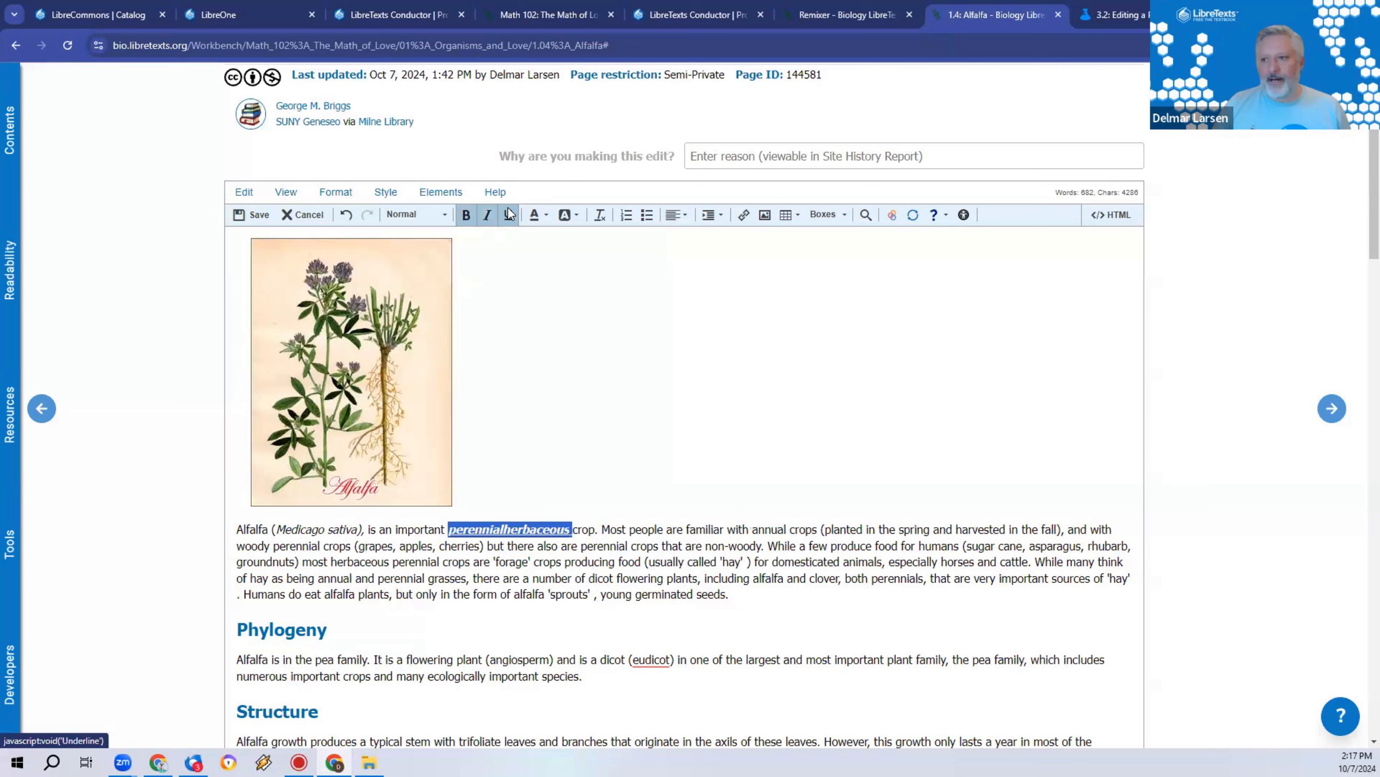
pyautogui.click(534, 217)
pyautogui.click(576, 276)
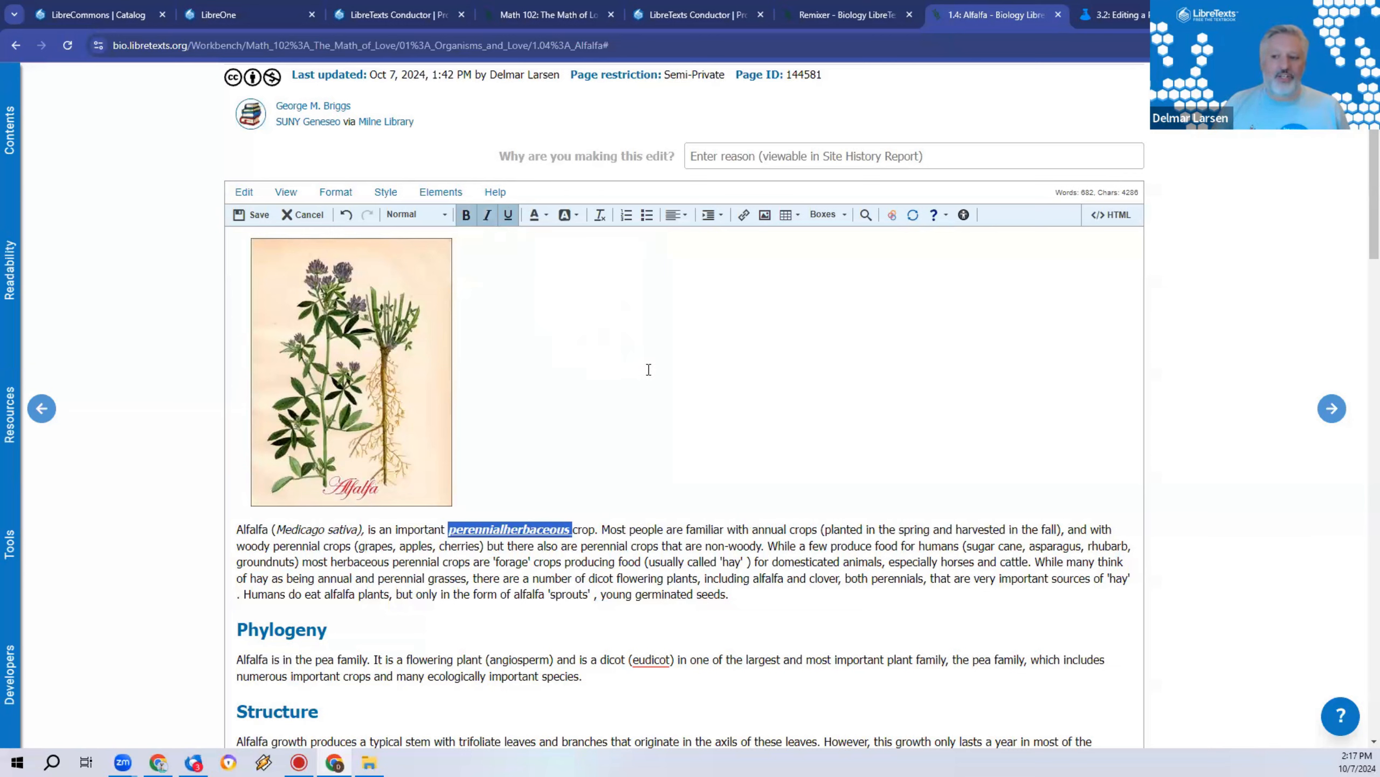
pyautogui.click(648, 370)
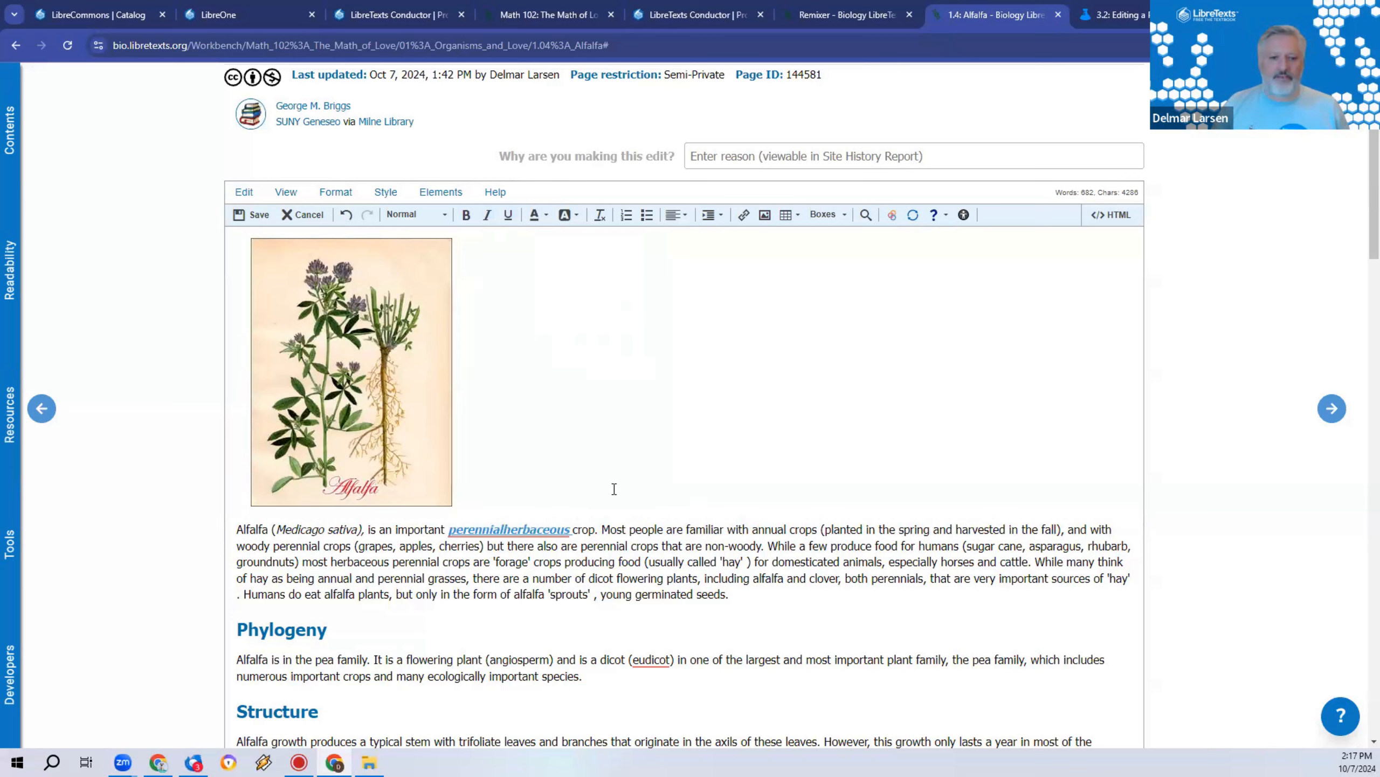
# Step: Apply an orange highlight color to the word "perennialherbaceous" in the opening paragraph
pyautogui.doubleClick(547, 532)
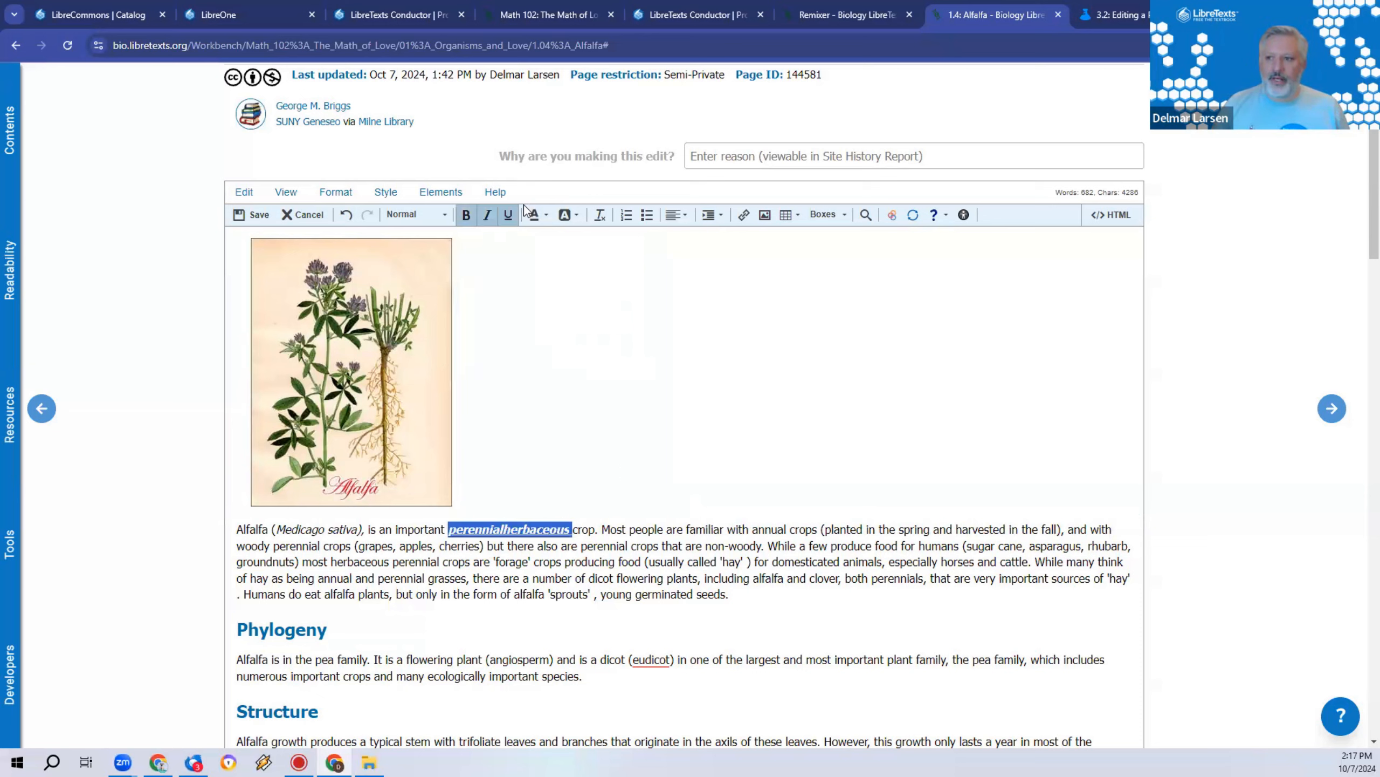
pyautogui.click(565, 214)
pyautogui.click(656, 269)
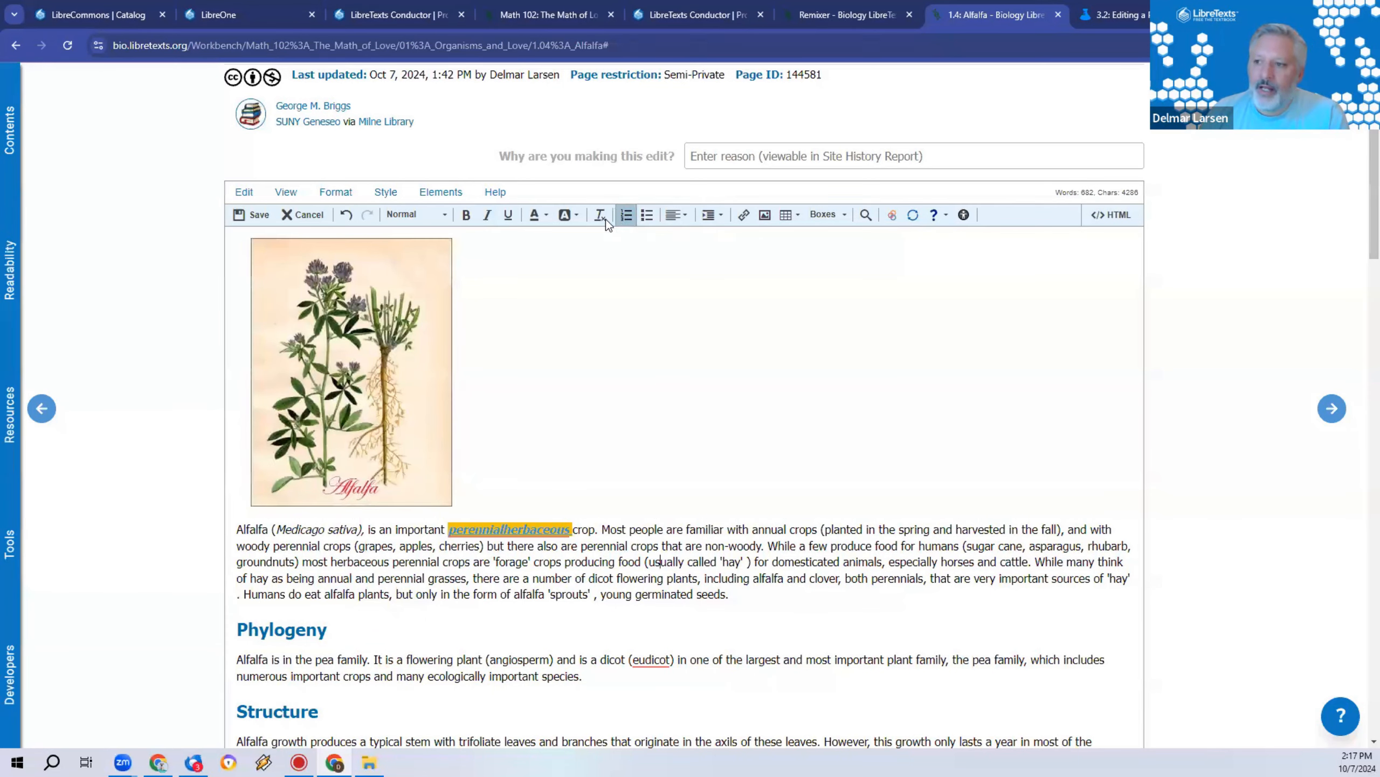
# Step: Remove all formatting from the text around "perennialherbaceous crop" in the opening paragraph
pyautogui.moveTo(598, 529); pyautogui.dragTo(415, 526)
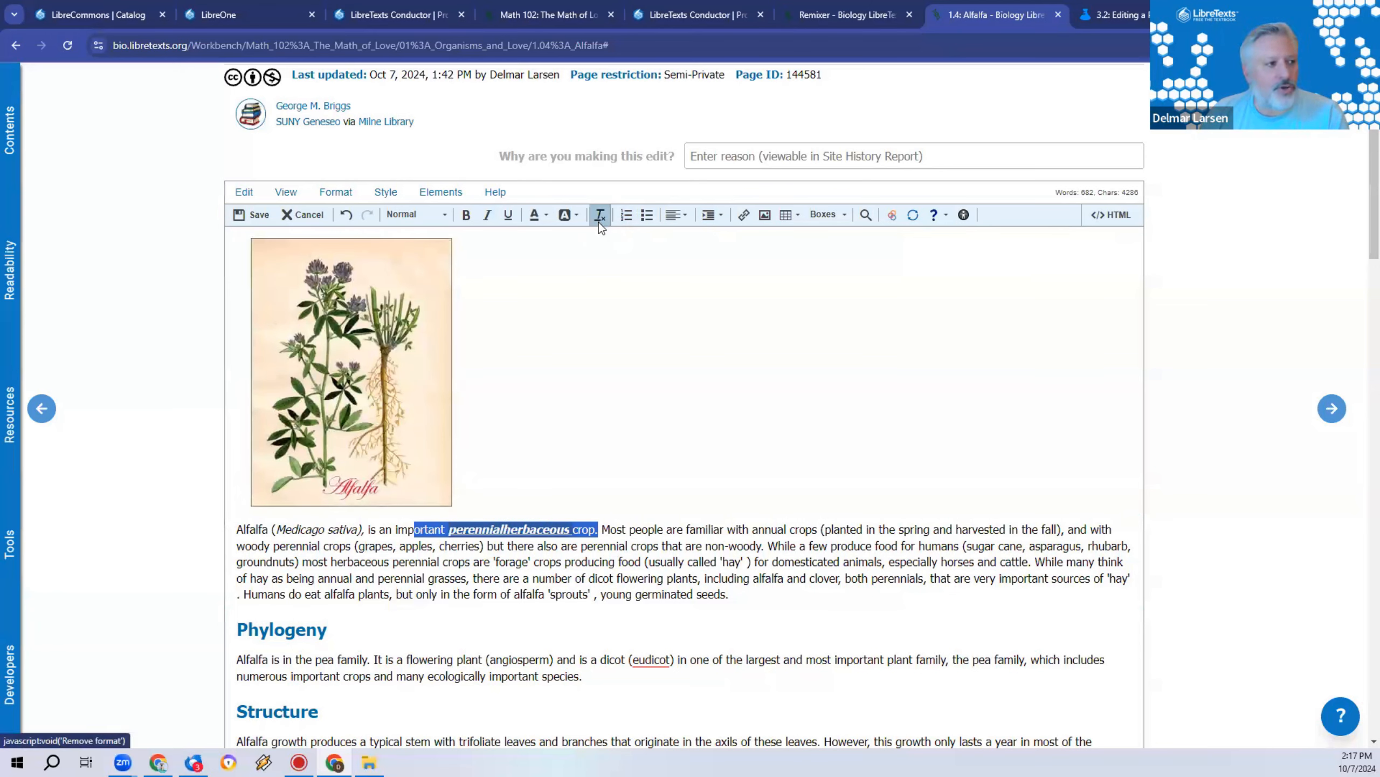
pyautogui.click(598, 222)
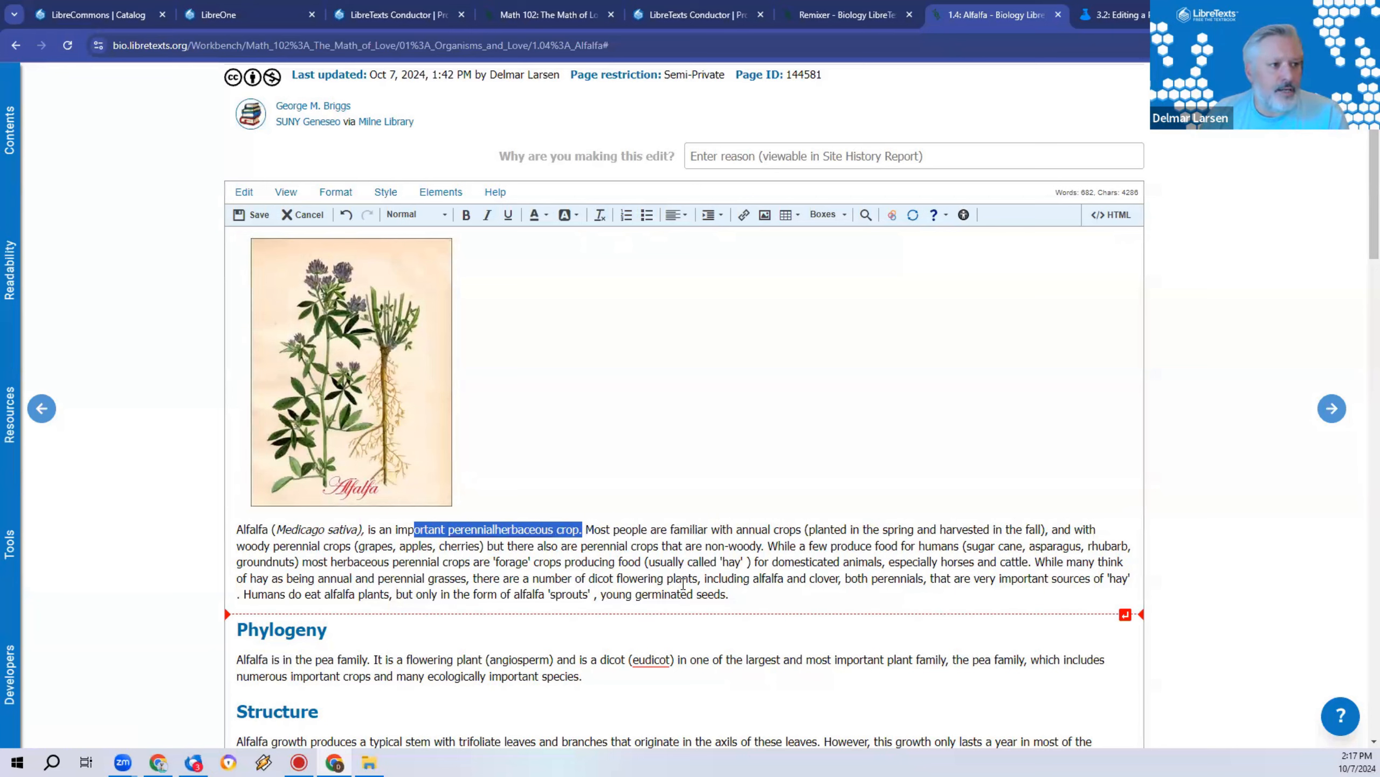
pyautogui.click(599, 214)
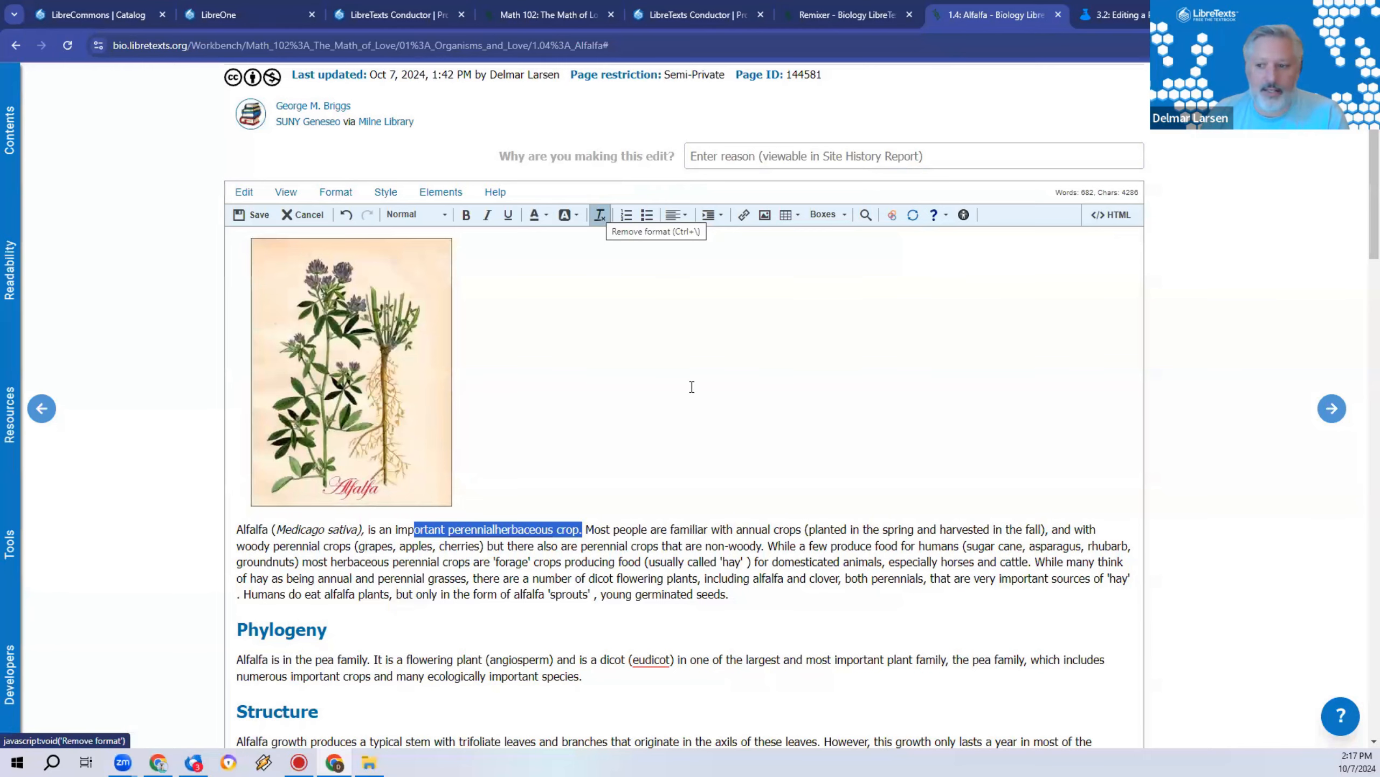
# Step: Remove the formatting from the opening paragraph through most of the Structure paragraph, including both headings, and undo that removal
pyautogui.click(438, 563)
pyautogui.scroll(-4, 425, 543)
pyautogui.moveTo(618, 573); pyautogui.dragTo(737, 112)
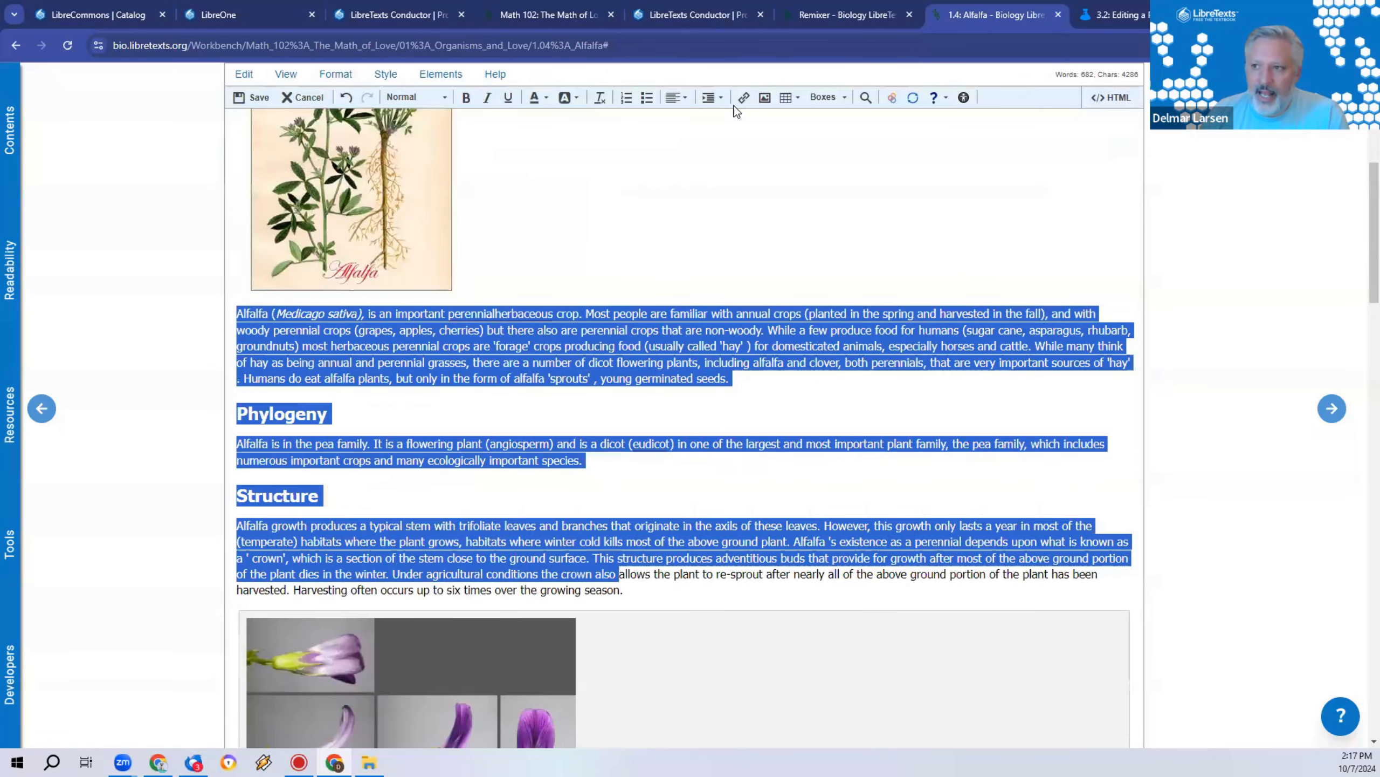
pyautogui.click(600, 98)
pyautogui.click(517, 434)
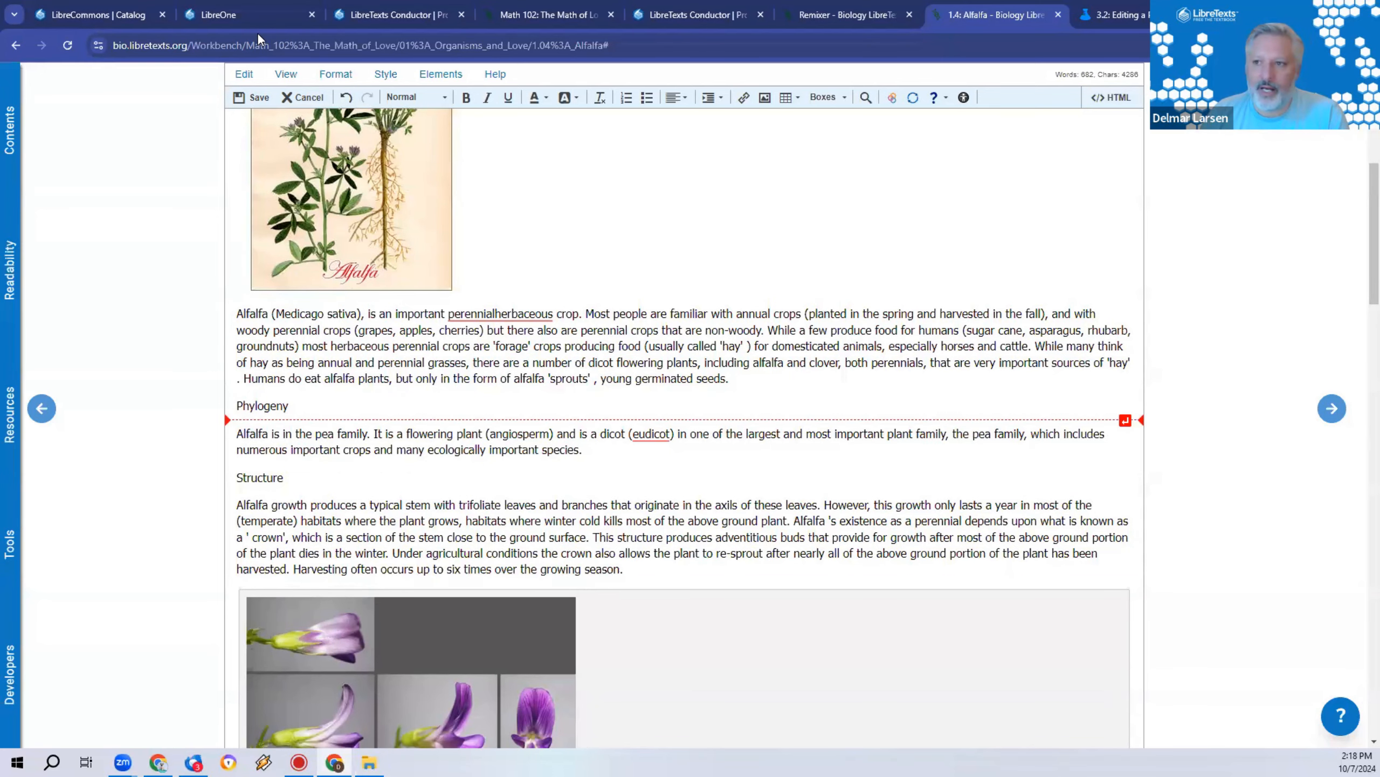
pyautogui.click(348, 95)
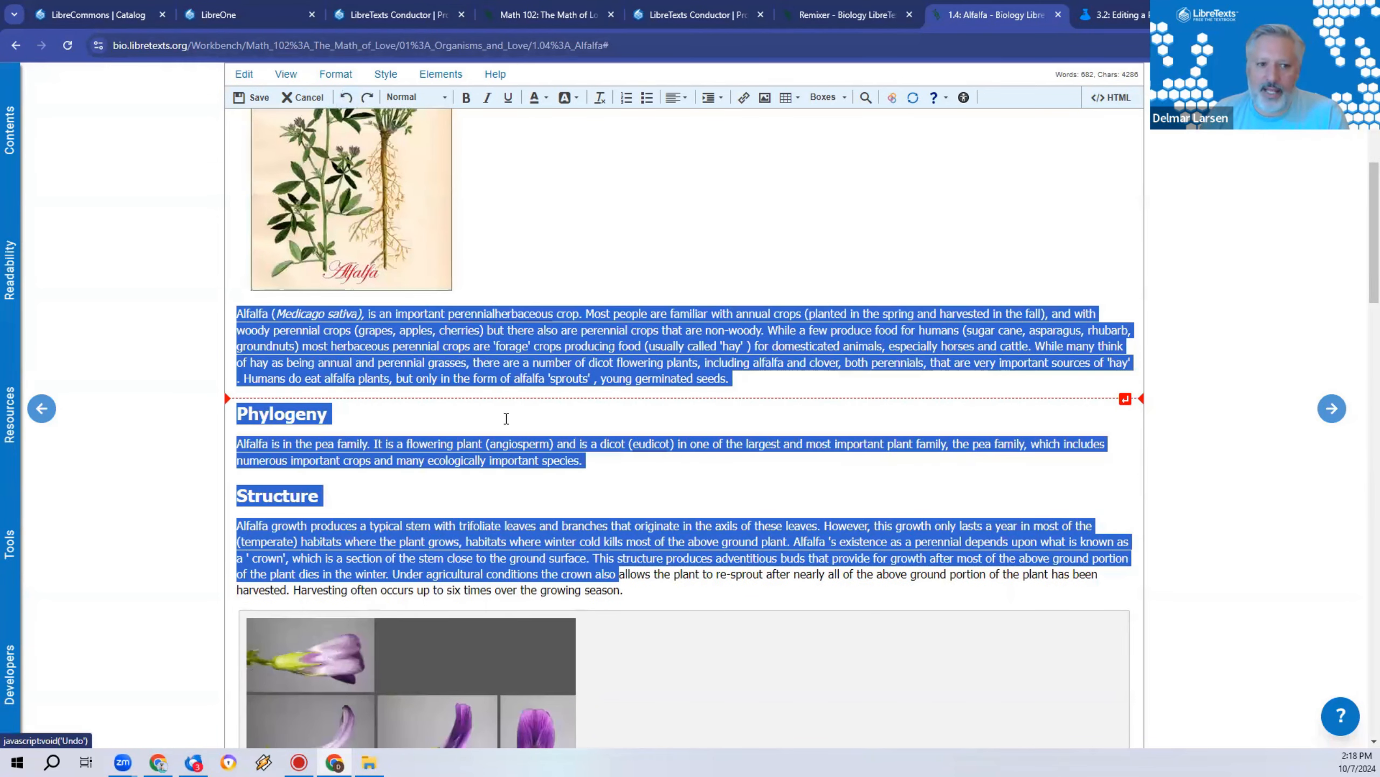
pyautogui.click(410, 407)
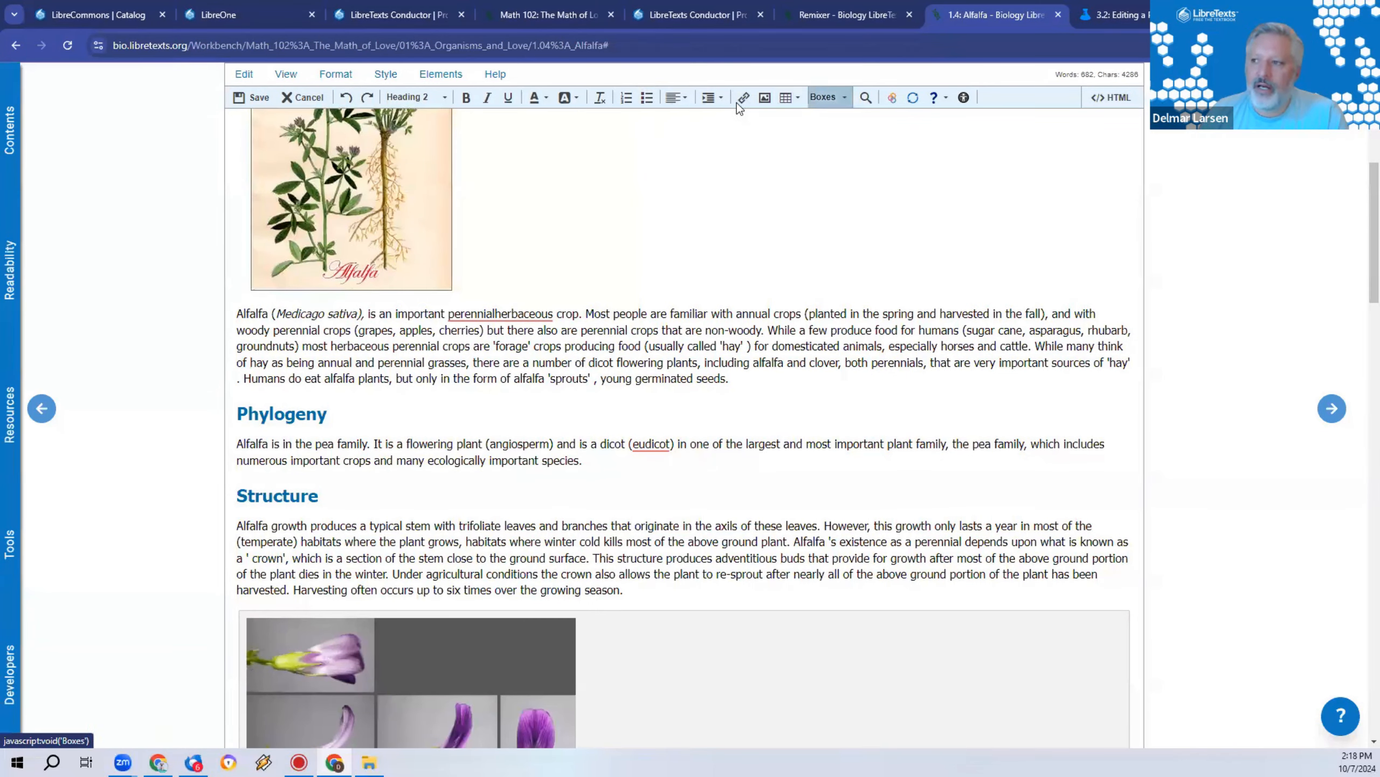
pyautogui.click(722, 102)
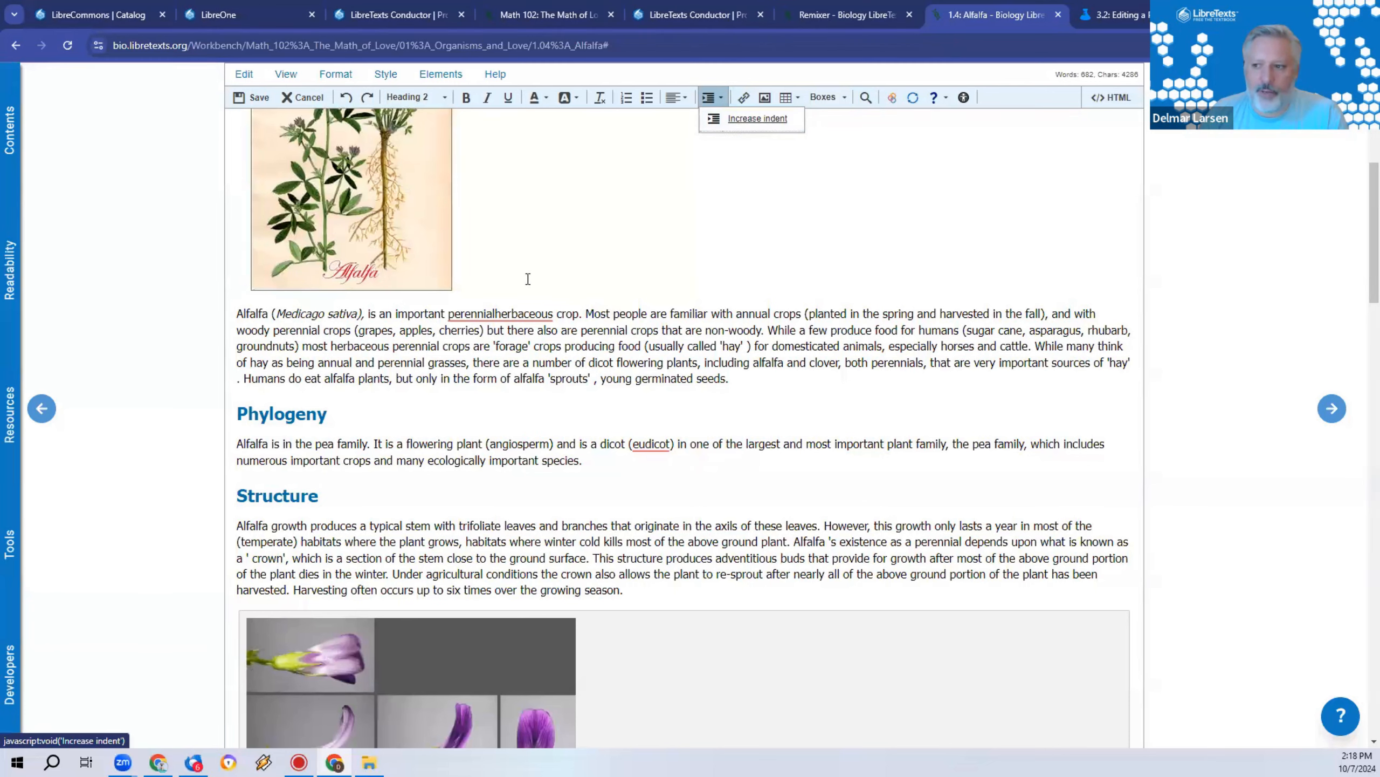
pyautogui.click(512, 311)
pyautogui.doubleClick(512, 311)
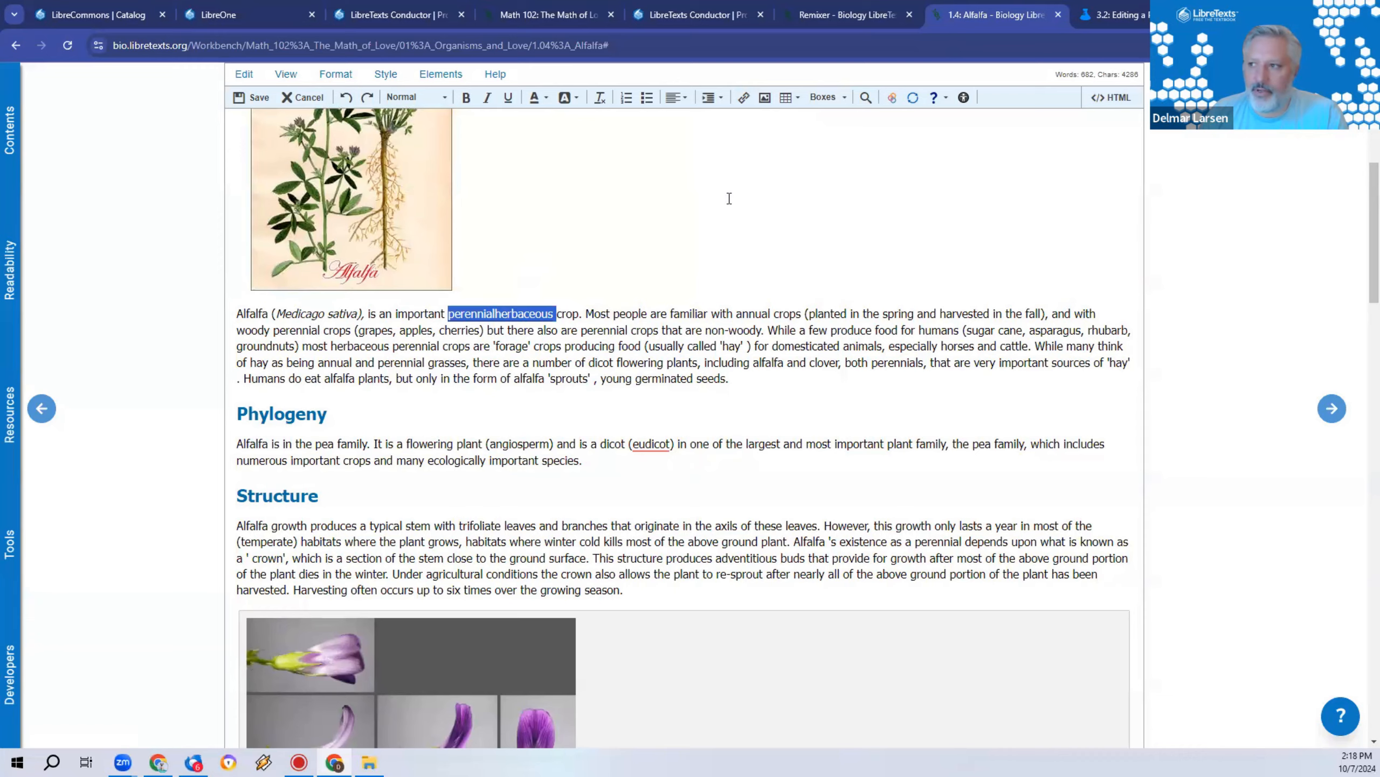
pyautogui.click(744, 97)
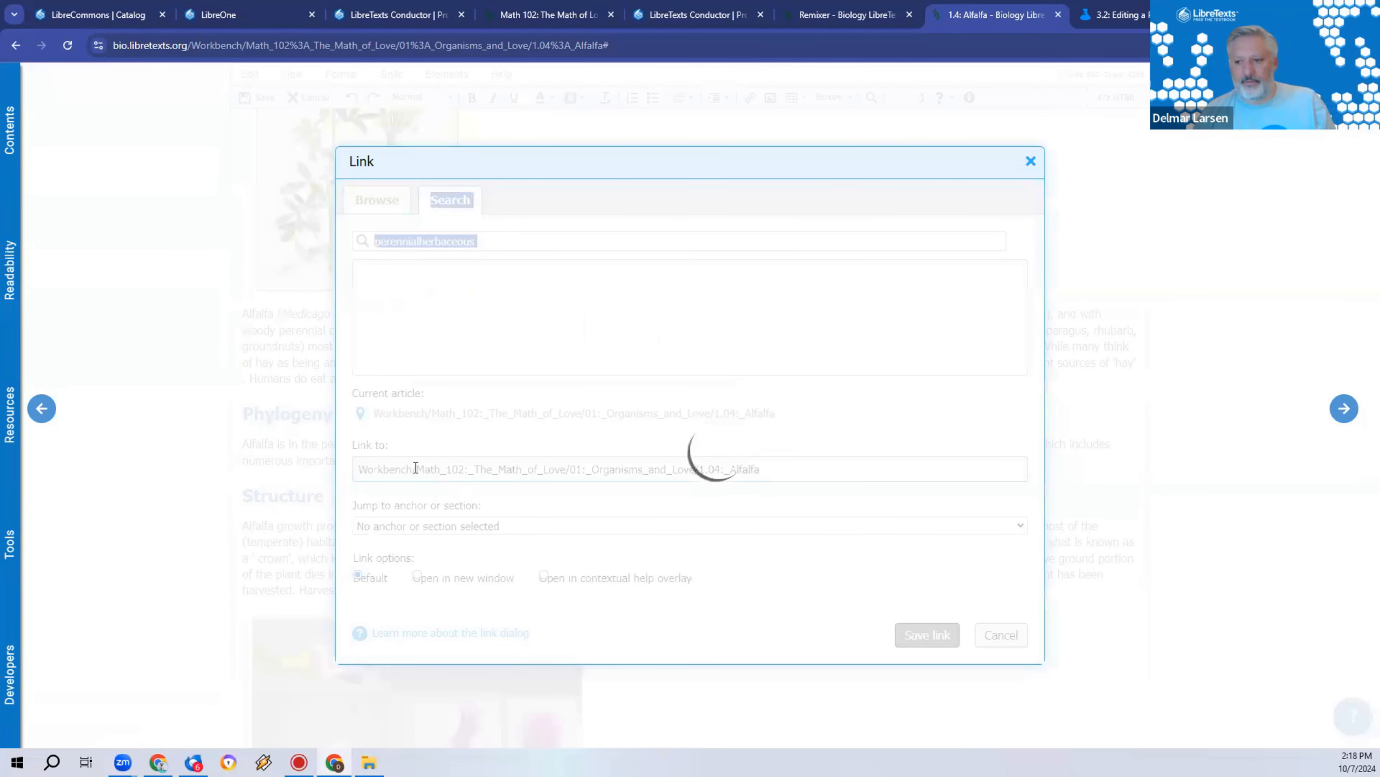
pyautogui.write('https://ccnn')
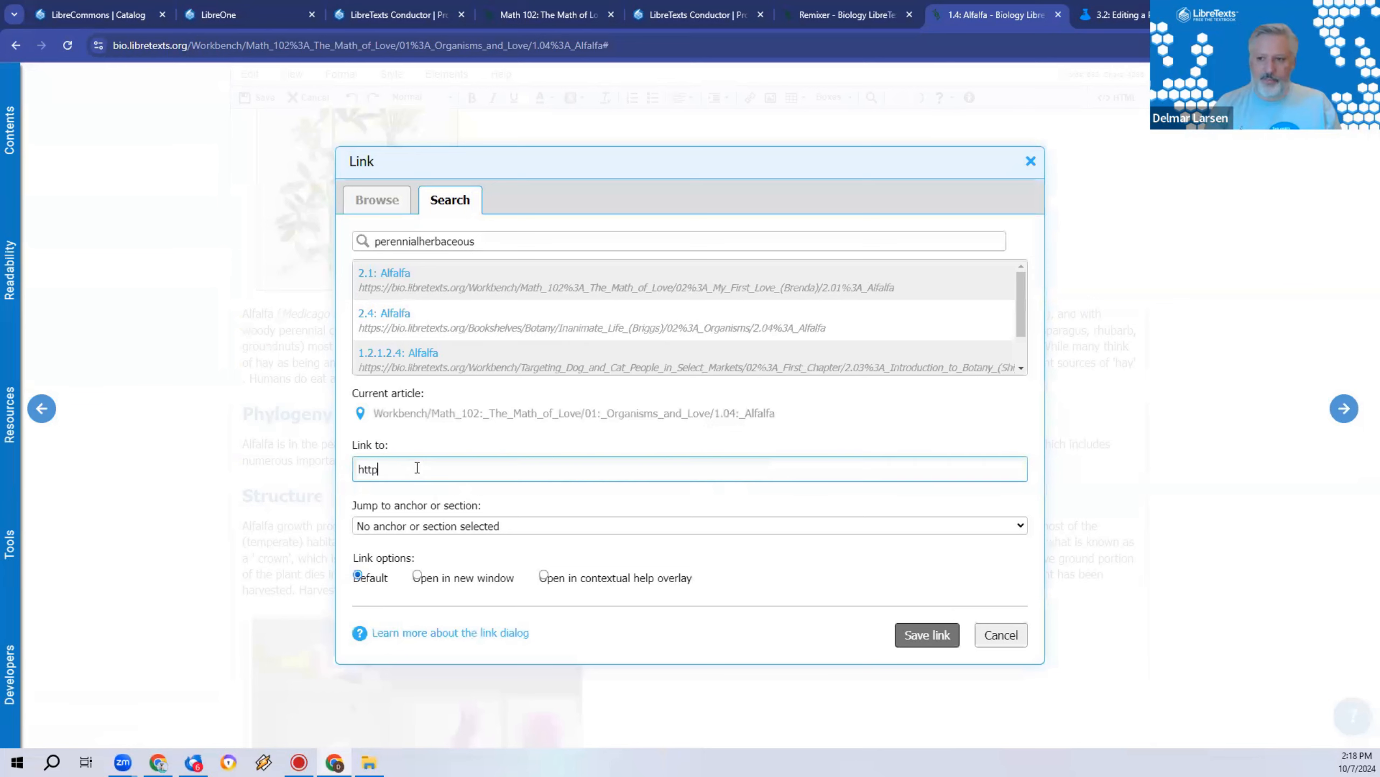
pyautogui.press('BackSpace')
pyautogui.press('BackSpace')
pyautogui.press('BackSpace')
pyautogui.write('nn.com')
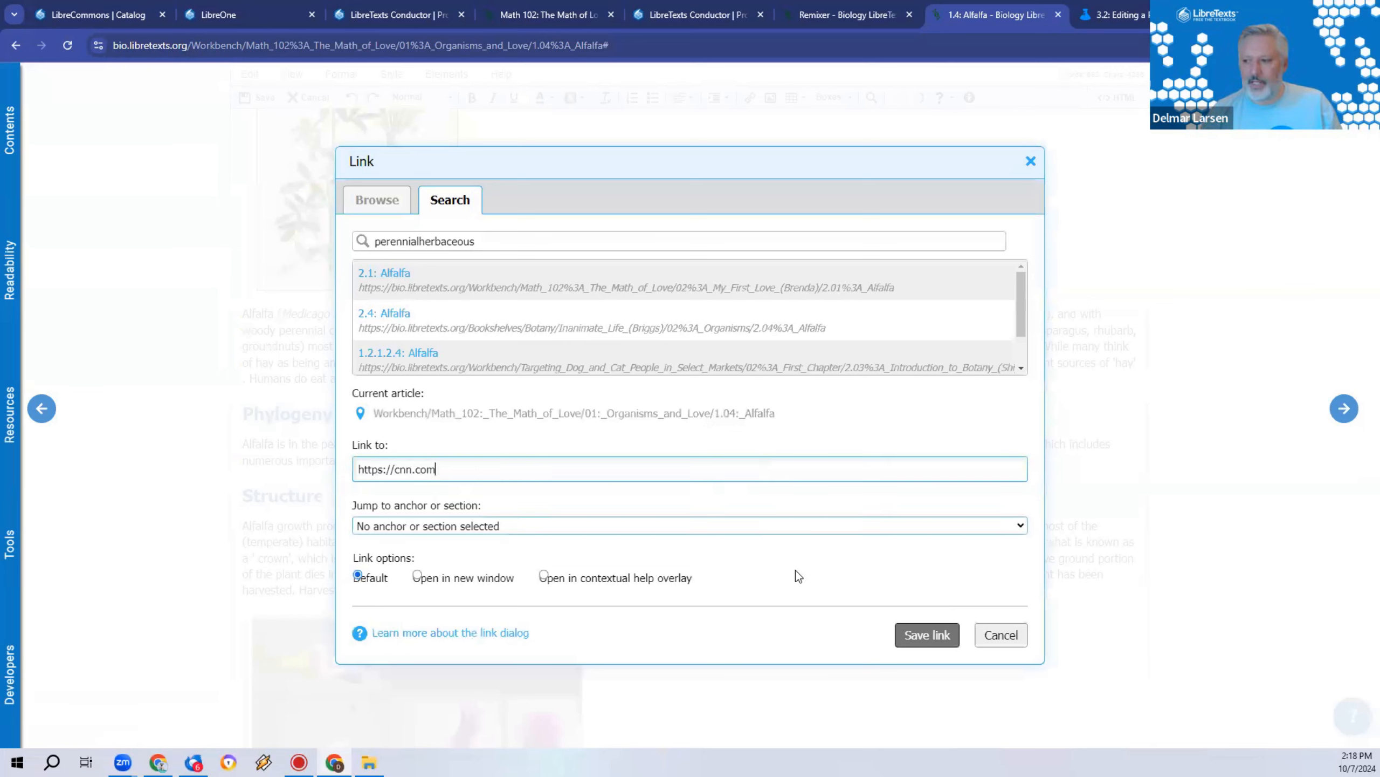
pyautogui.click(927, 634)
pyautogui.click(682, 403)
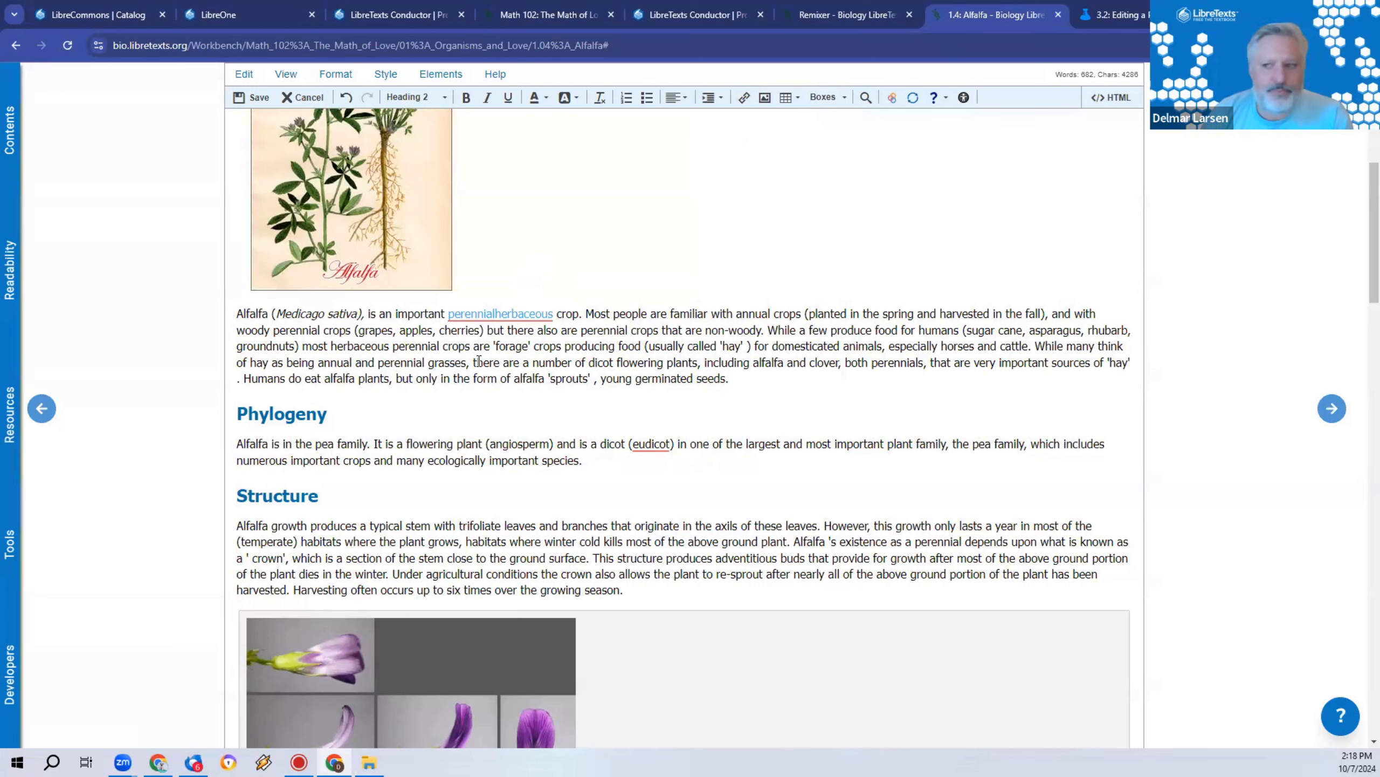
pyautogui.click(526, 313)
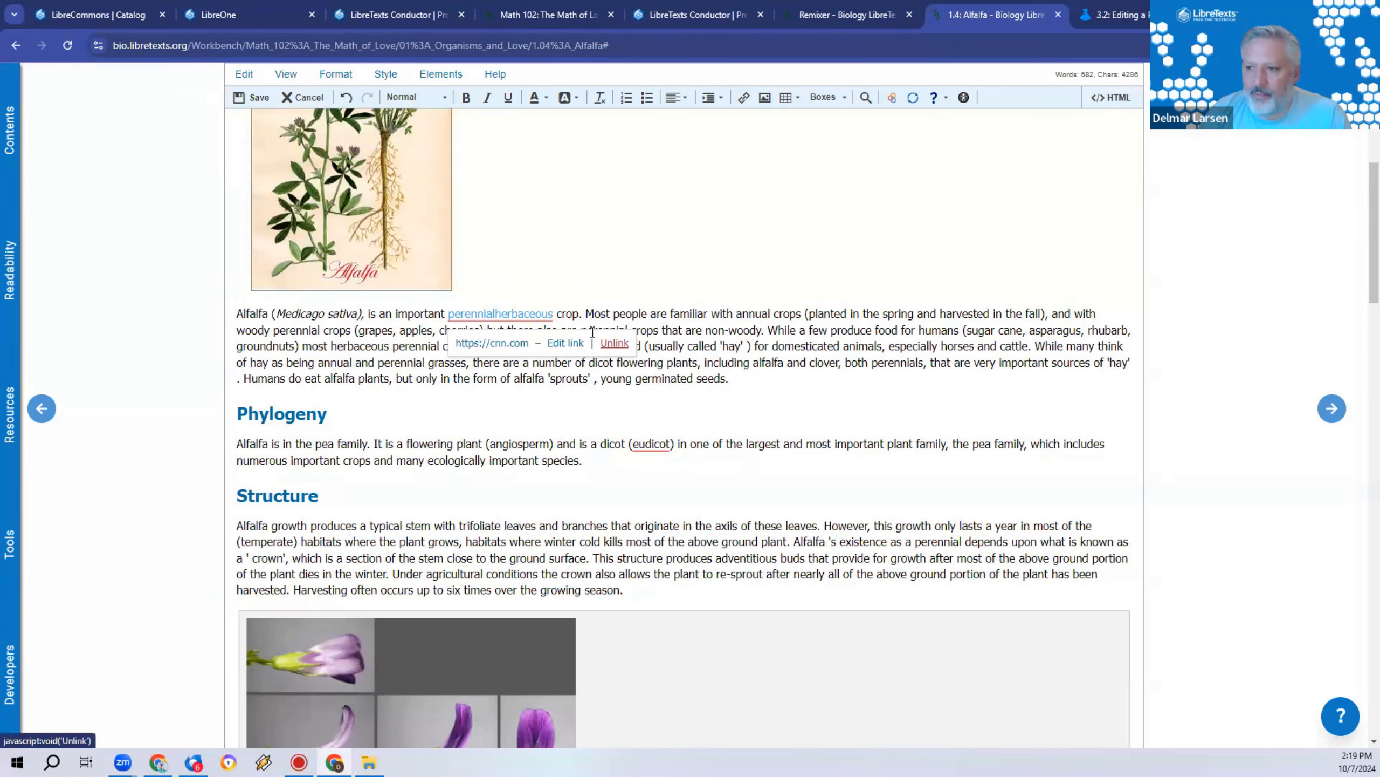
pyautogui.click(615, 342)
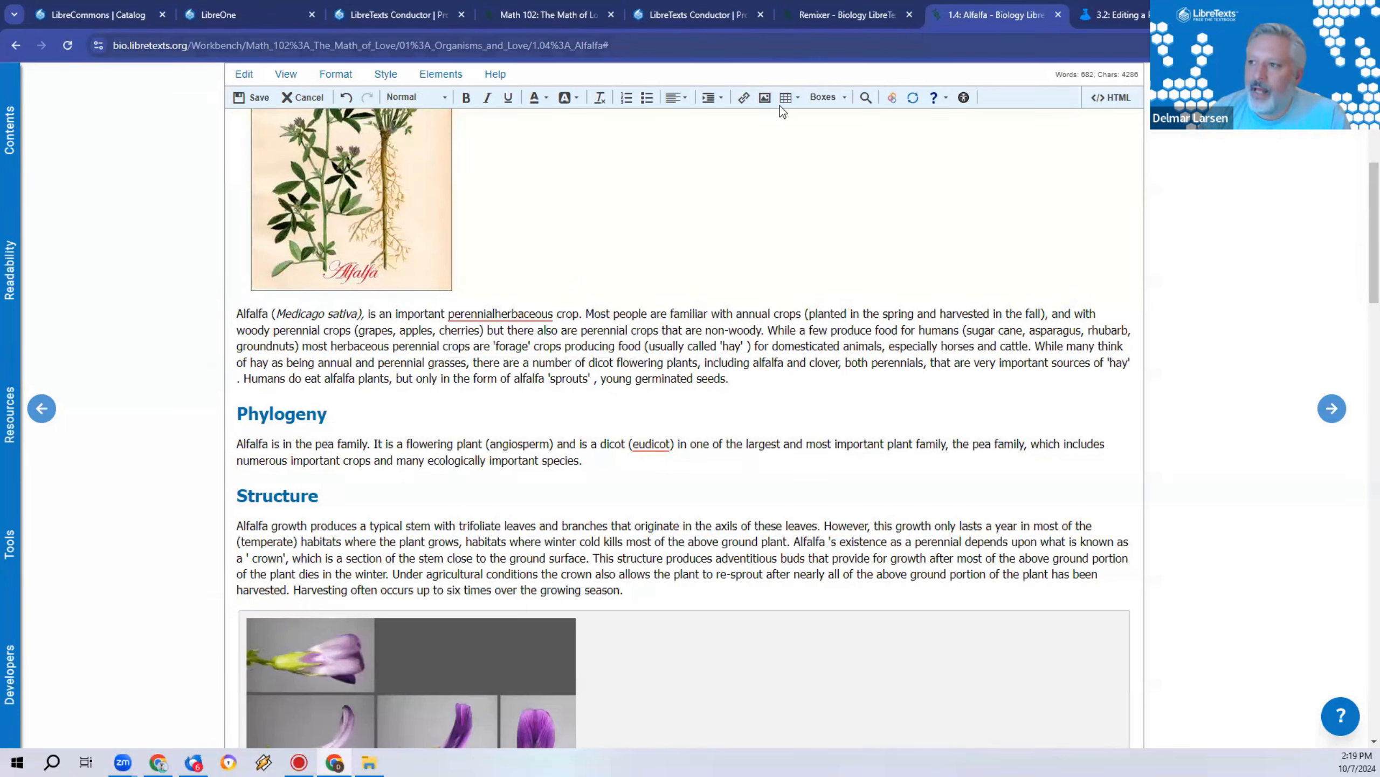
# Step: Review the image dialog's file attachment and page browsing options and the table size grid without inserting anything
pyautogui.click(765, 98)
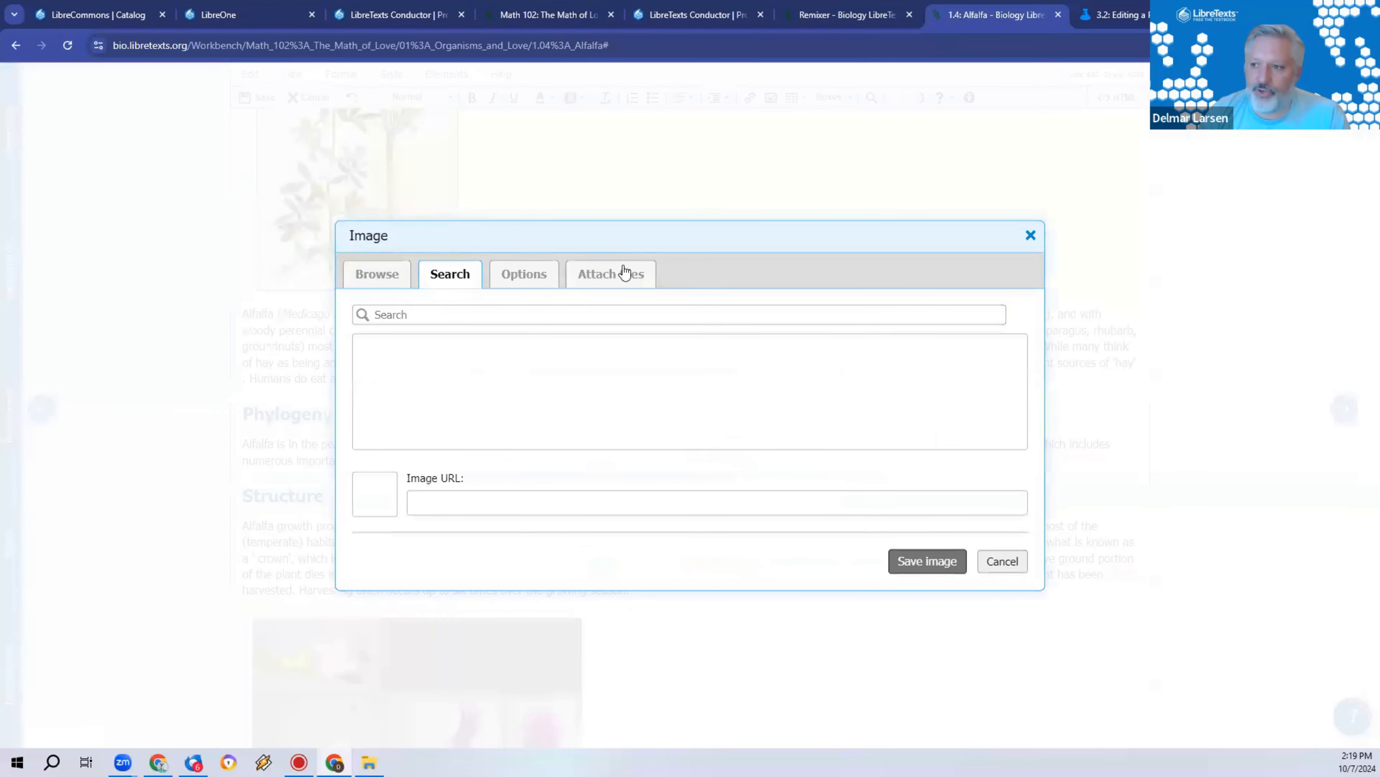
pyautogui.click(610, 275)
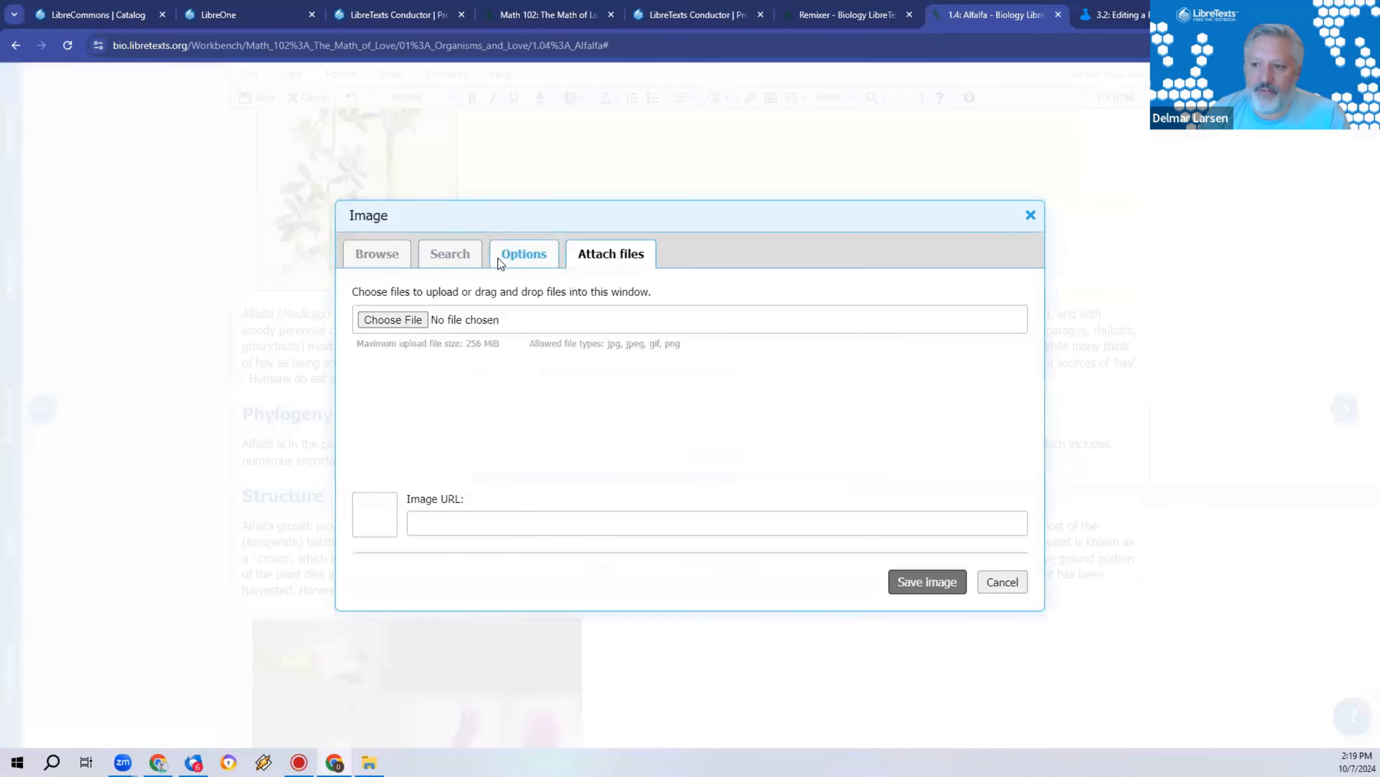
pyautogui.click(374, 269)
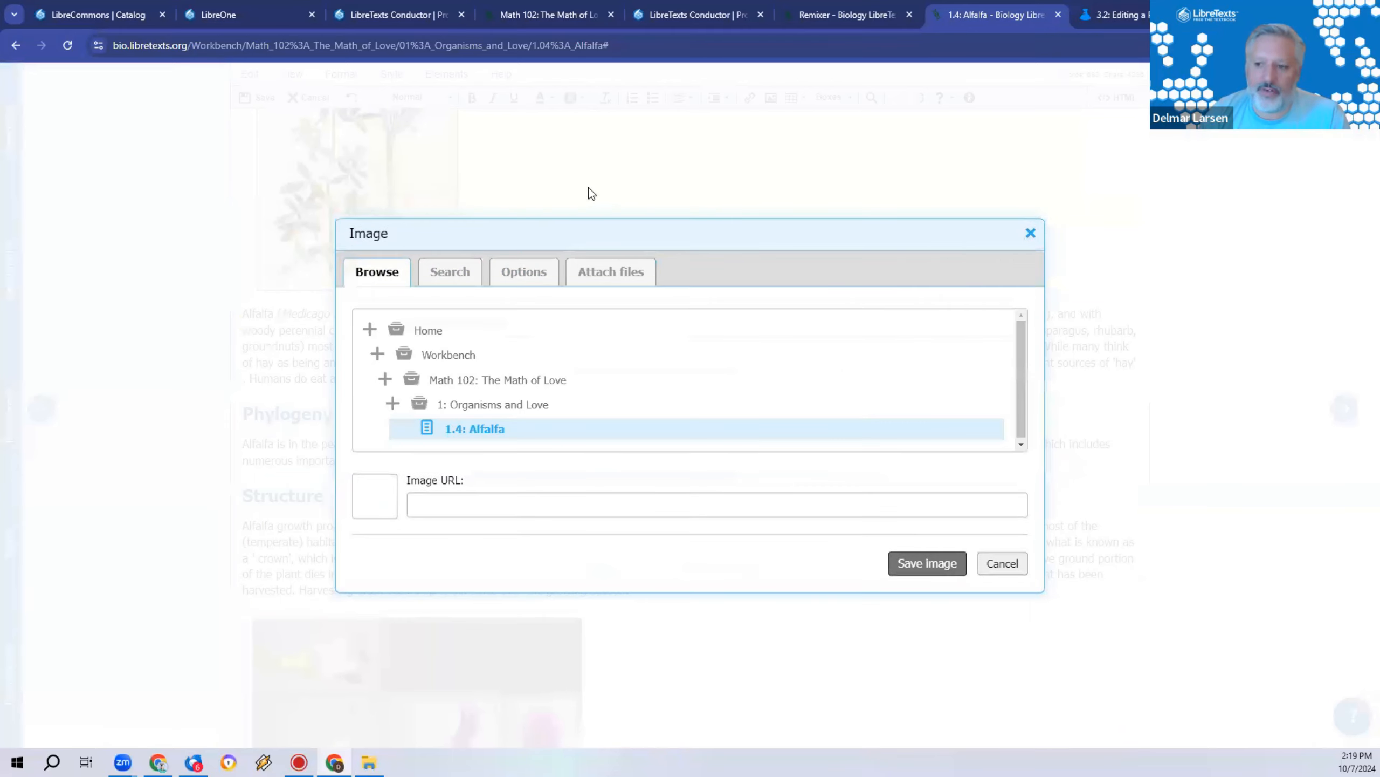
pyautogui.click(1032, 233)
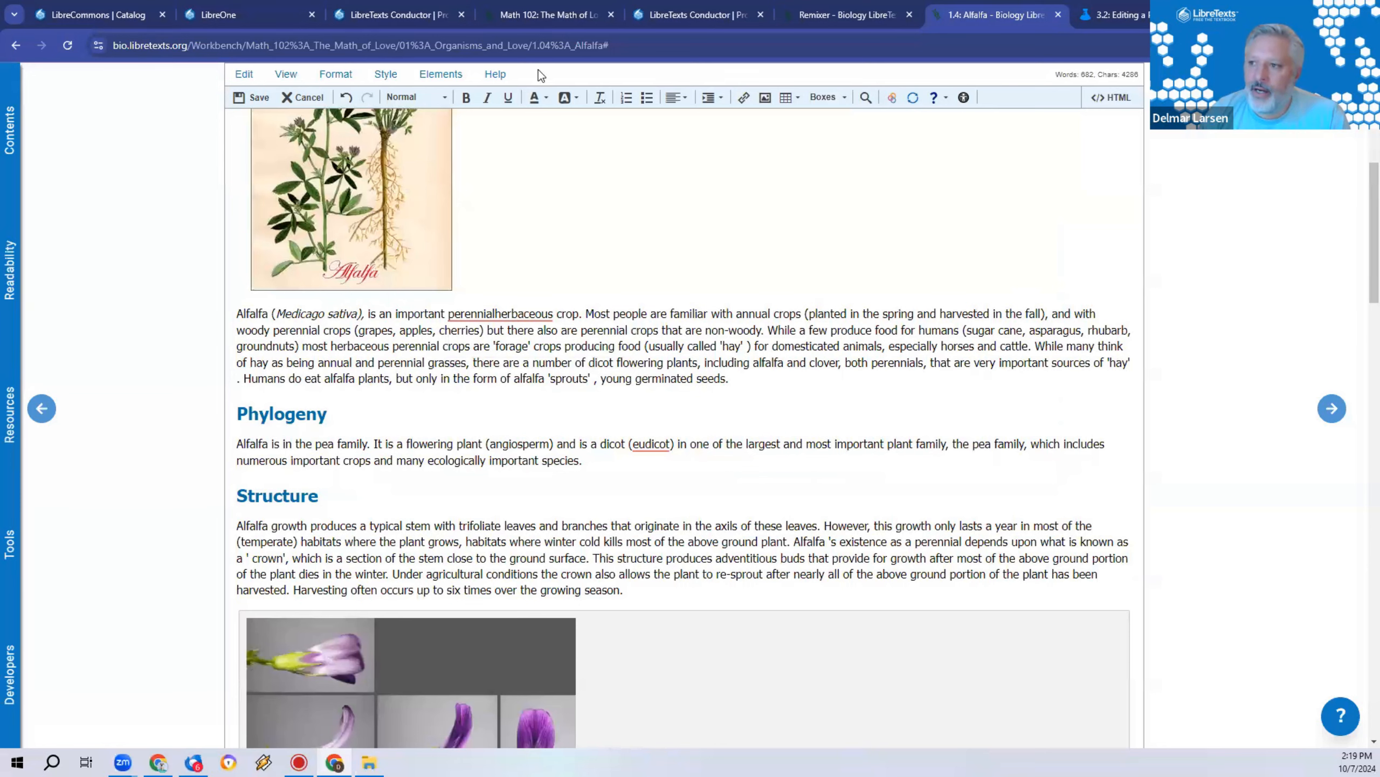
pyautogui.click(797, 99)
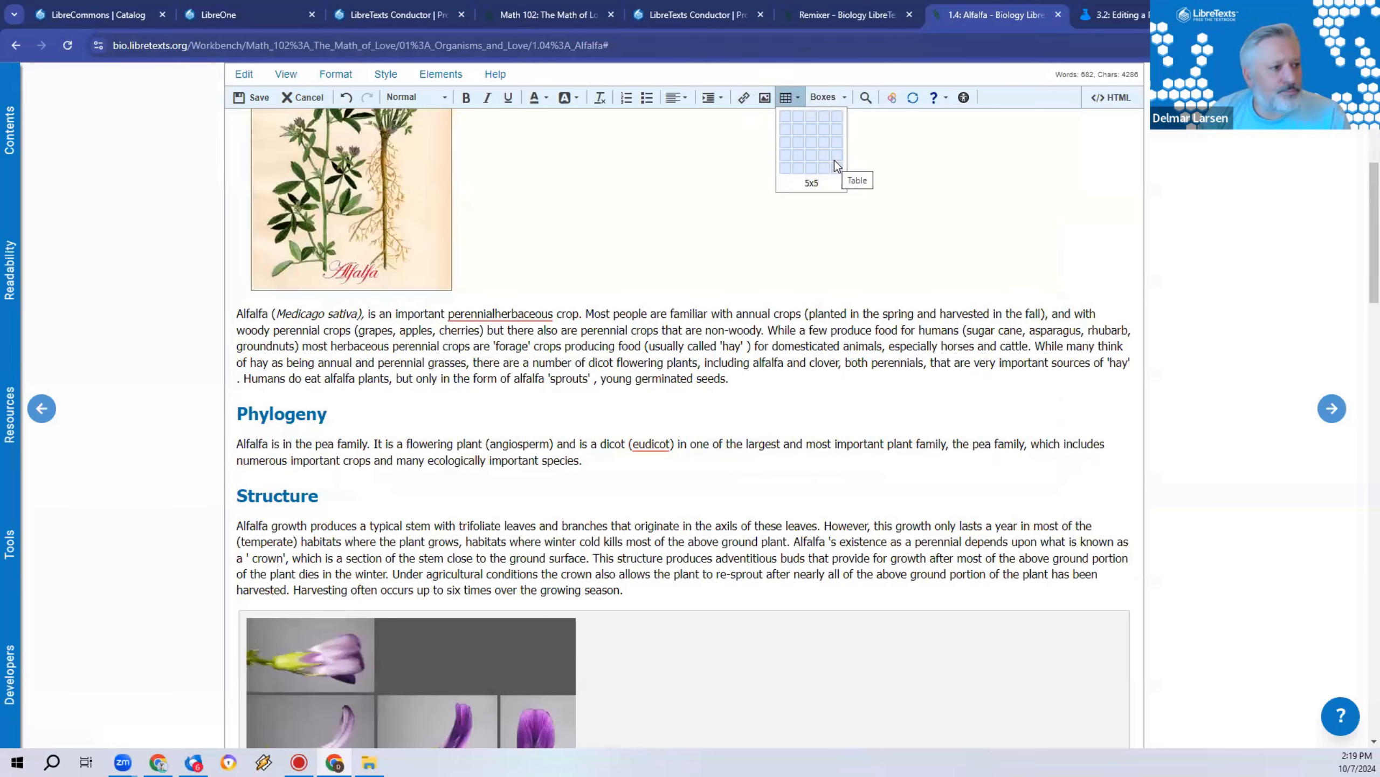
pyautogui.click(906, 171)
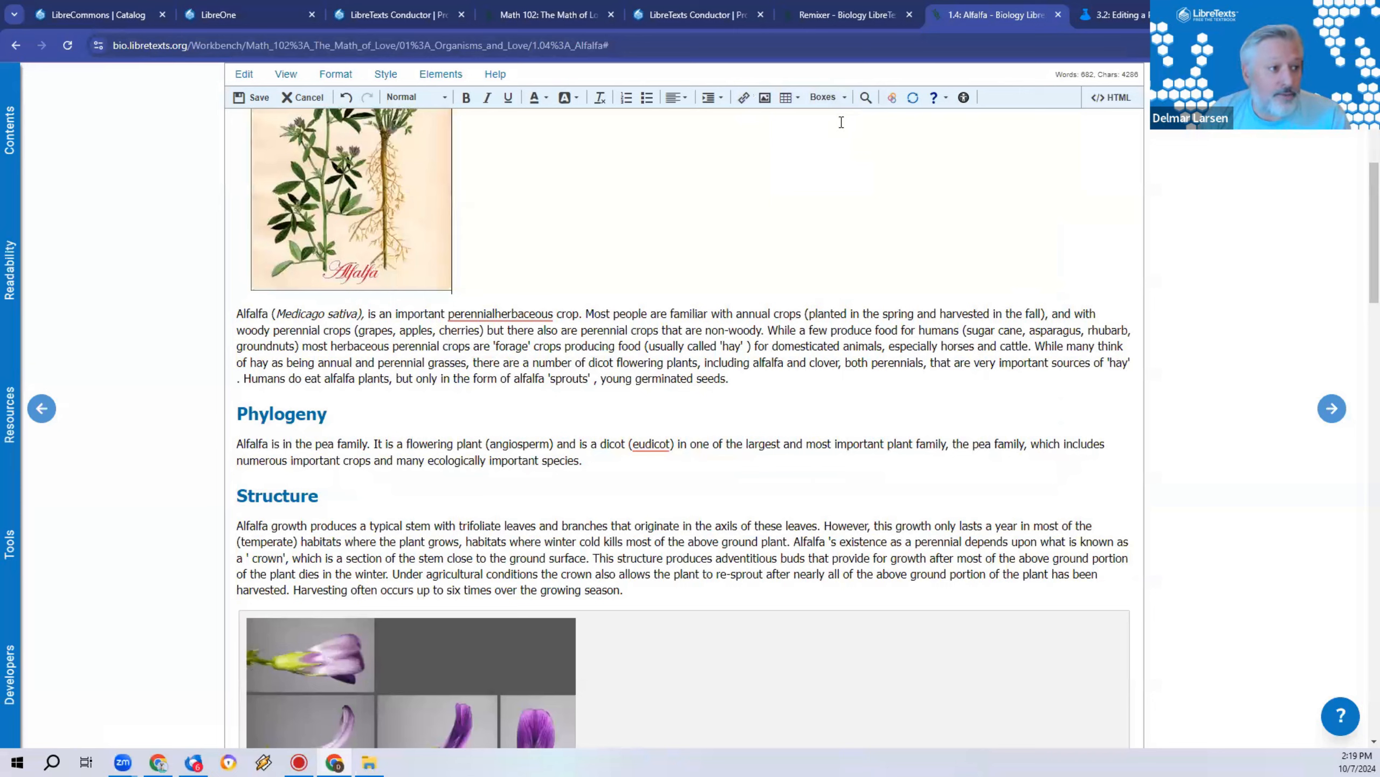
# Step: Add a blank line after the opening paragraph and insert an Example box there
pyautogui.click(737, 375)
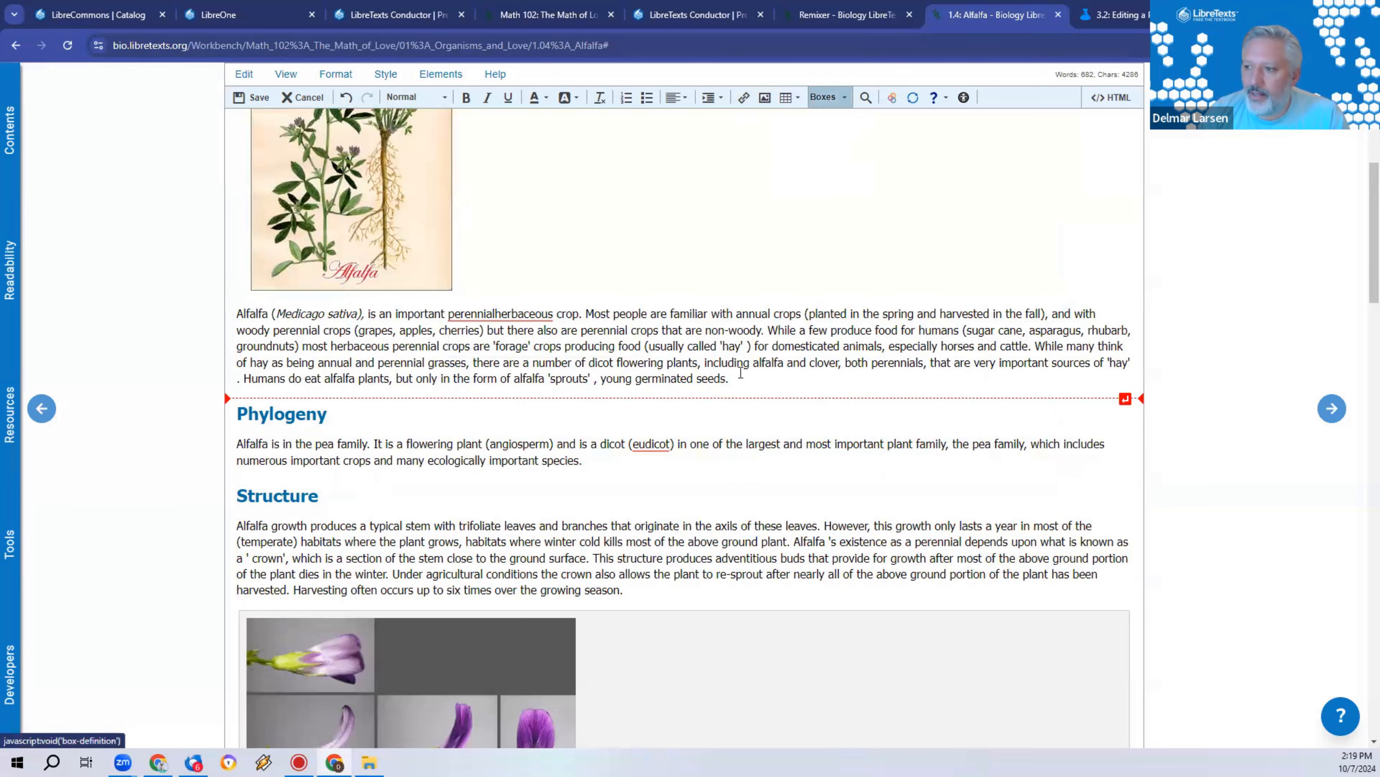
pyautogui.press('Return')
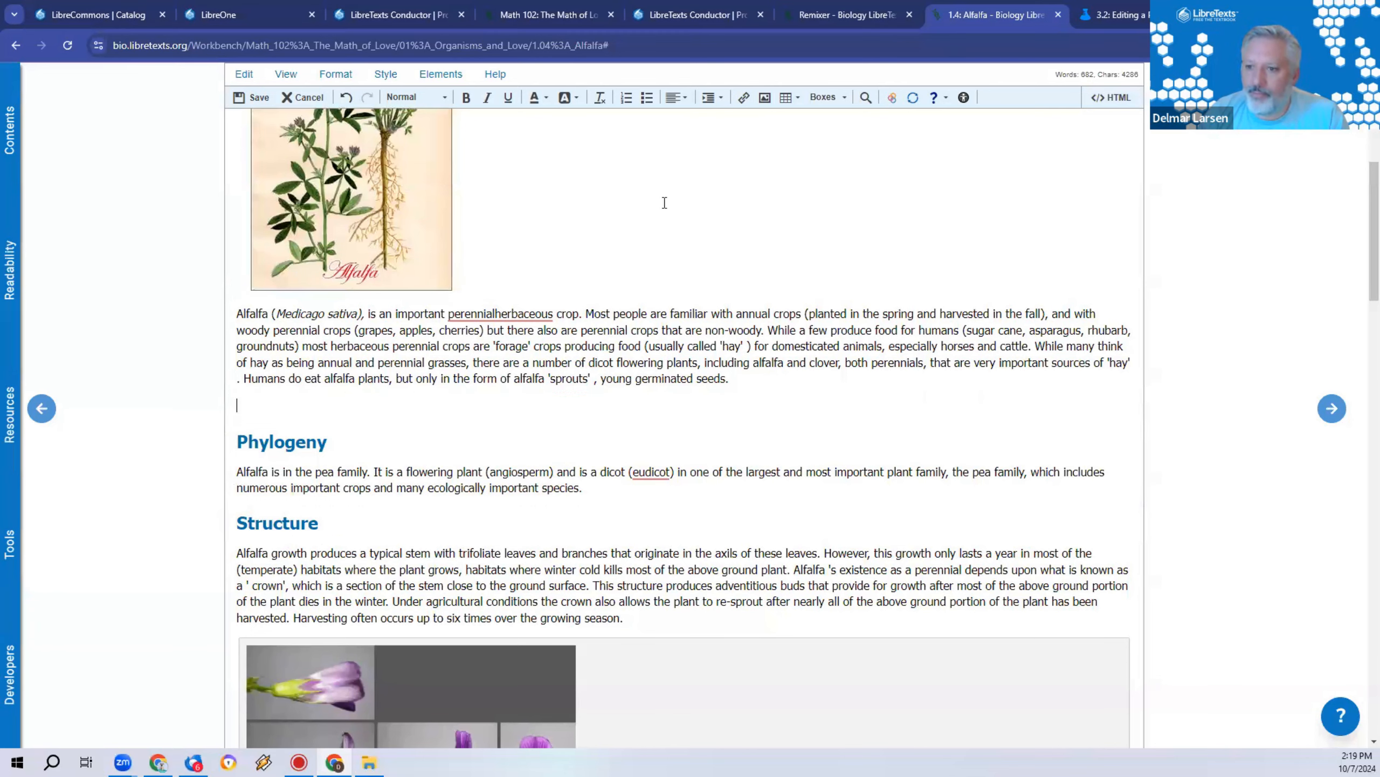
pyautogui.click(826, 97)
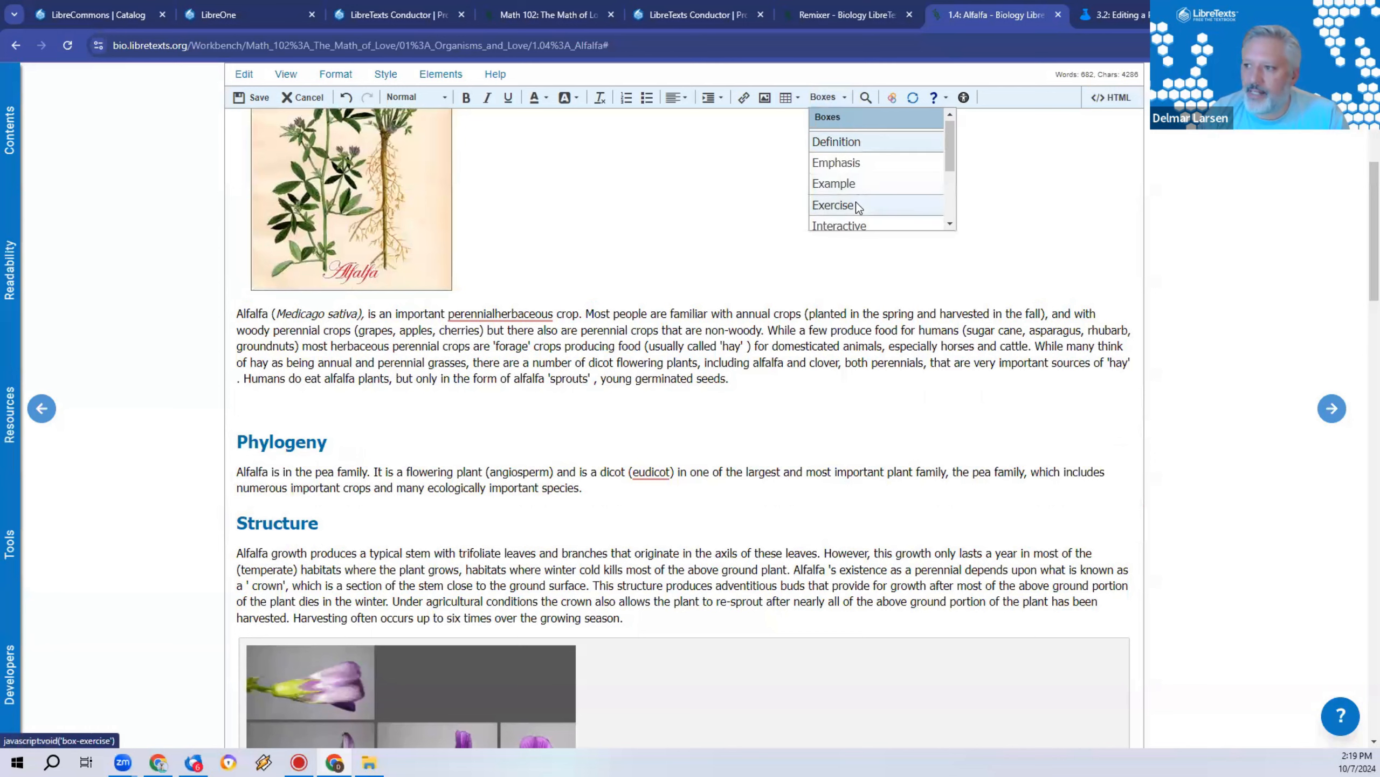
pyautogui.scroll(-2, 856, 143)
pyautogui.scroll(2, 852, 129)
pyautogui.click(705, 401)
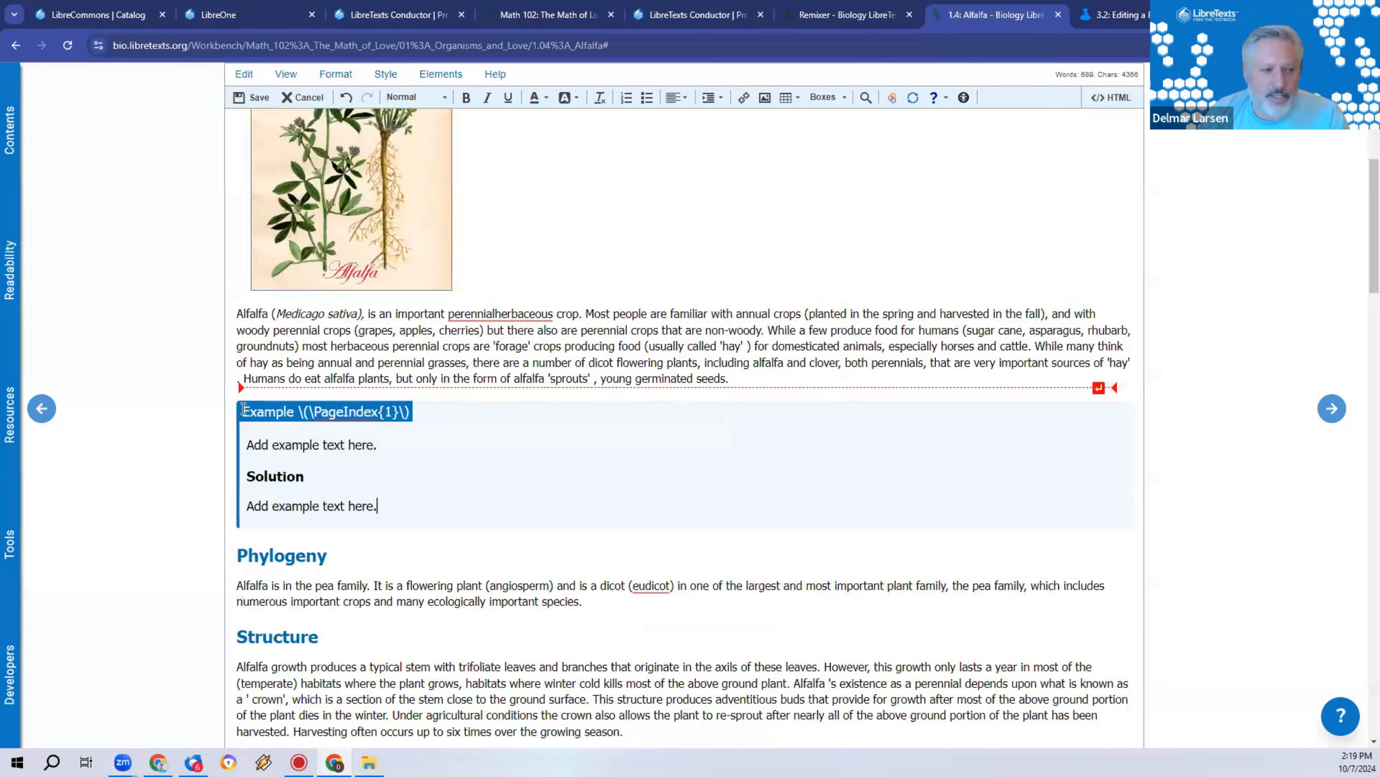
# Step: Examine the example text placeholder, Solution heading and solution text placeholder in the new Example box
pyautogui.moveTo(261, 444); pyautogui.dragTo(367, 445)
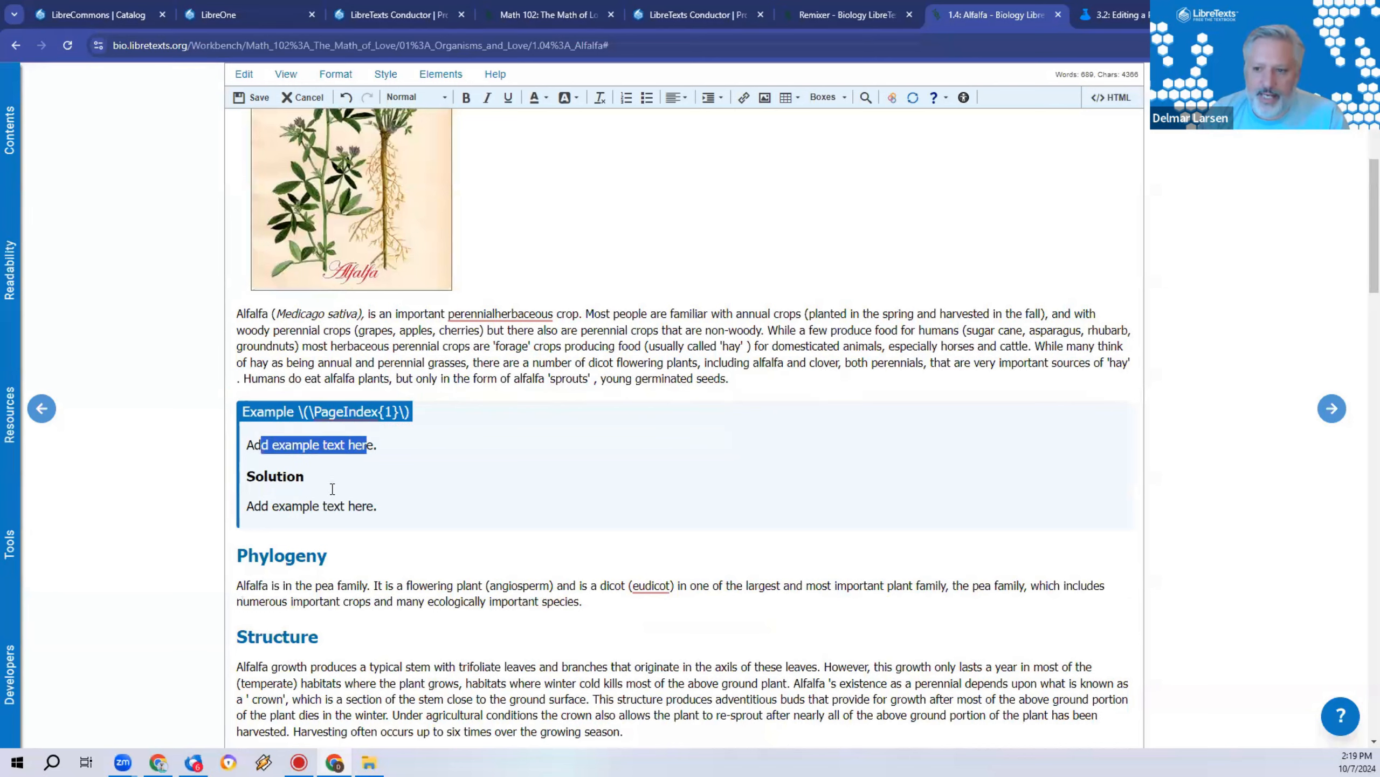
pyautogui.moveTo(269, 506); pyautogui.dragTo(341, 506)
pyautogui.click(340, 506)
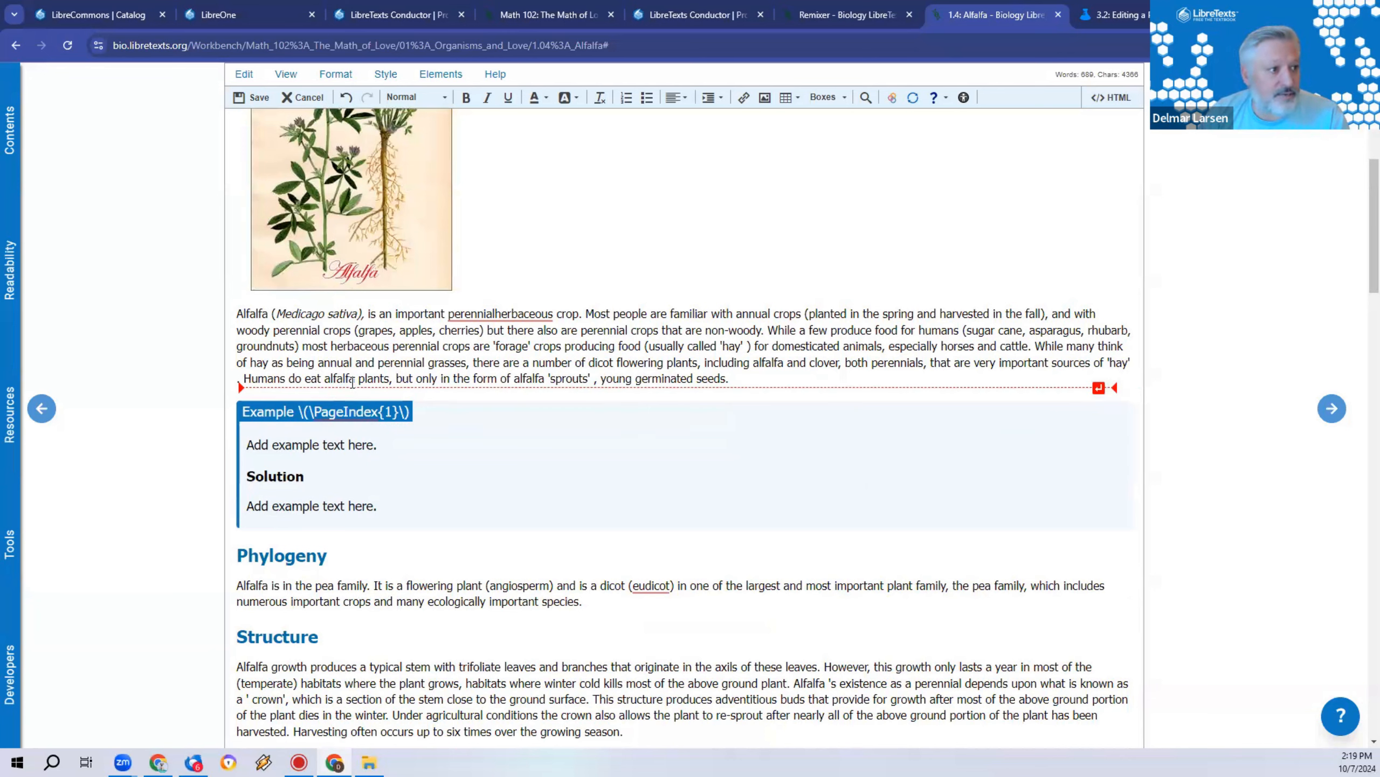
pyautogui.moveTo(265, 477); pyautogui.dragTo(286, 476)
pyautogui.click(286, 478)
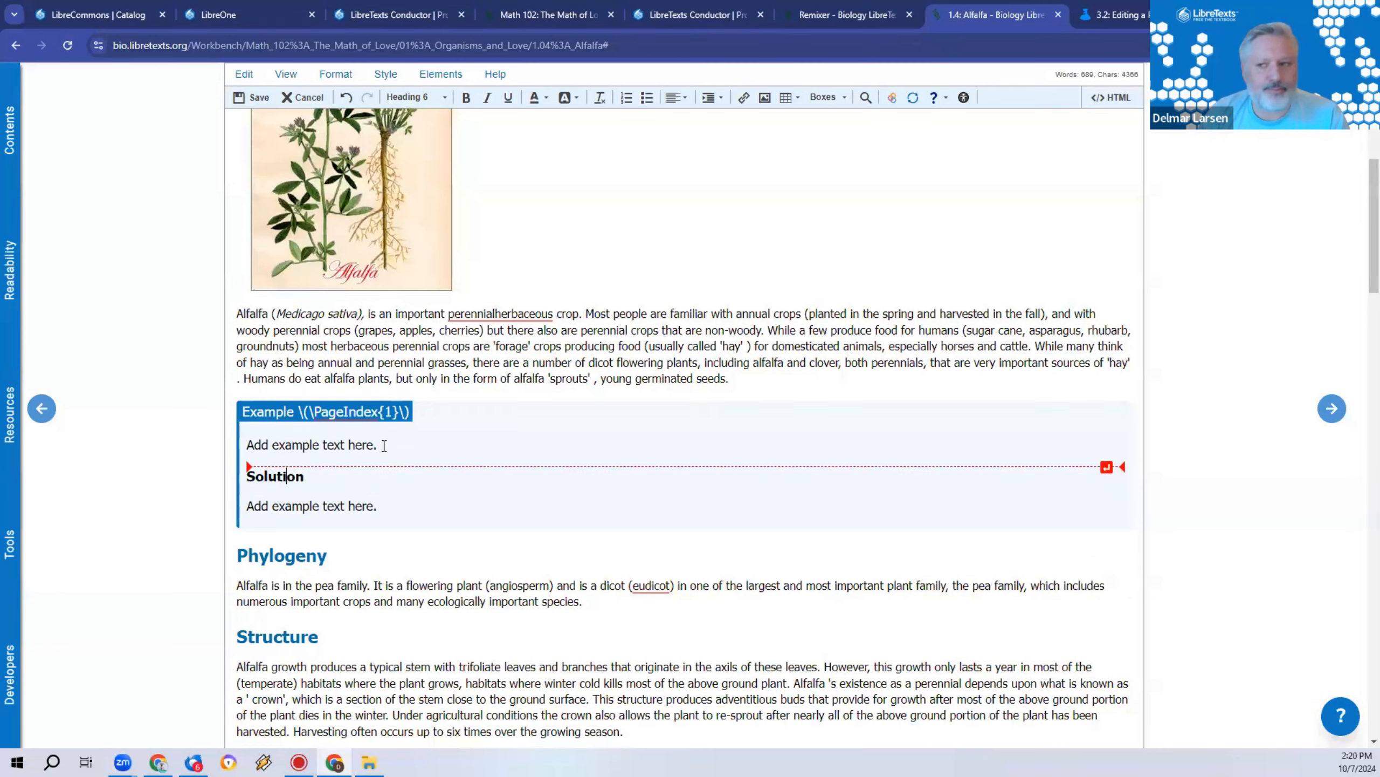
# Step: Insert an Exercise box between the opening paragraph and the Example box
pyautogui.click(751, 377)
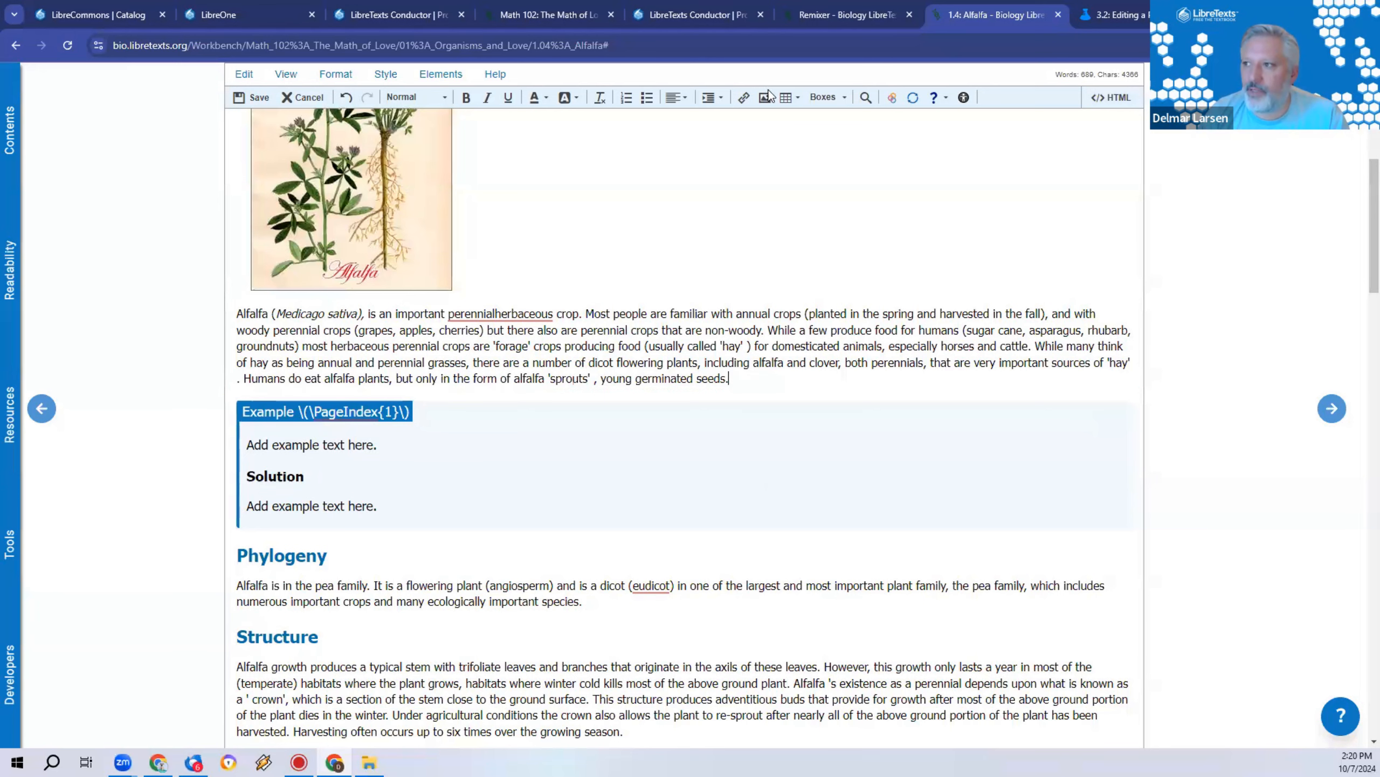
pyautogui.click(823, 97)
pyautogui.click(857, 203)
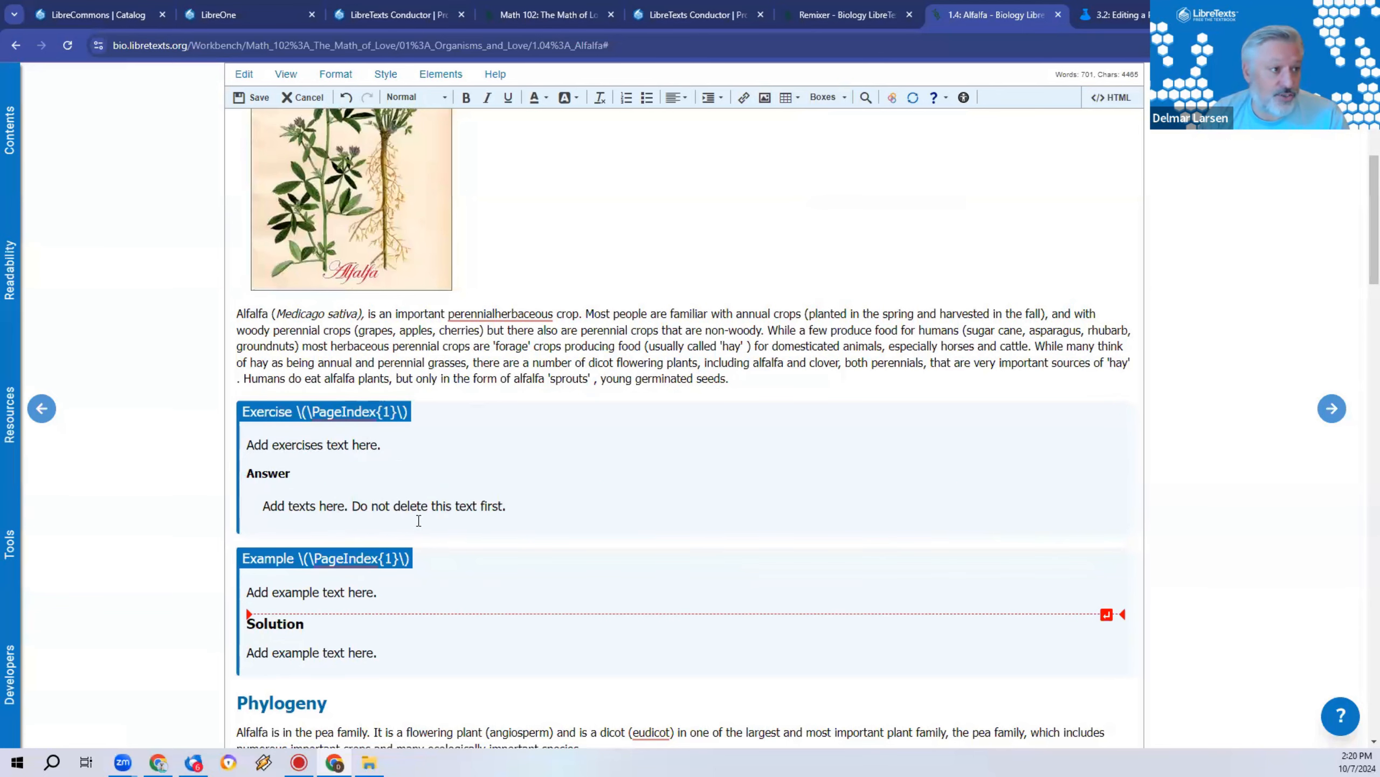
# Step: Insert an Interactive box inside the Exercise box's answer area and undo that insertion
pyautogui.click(832, 96)
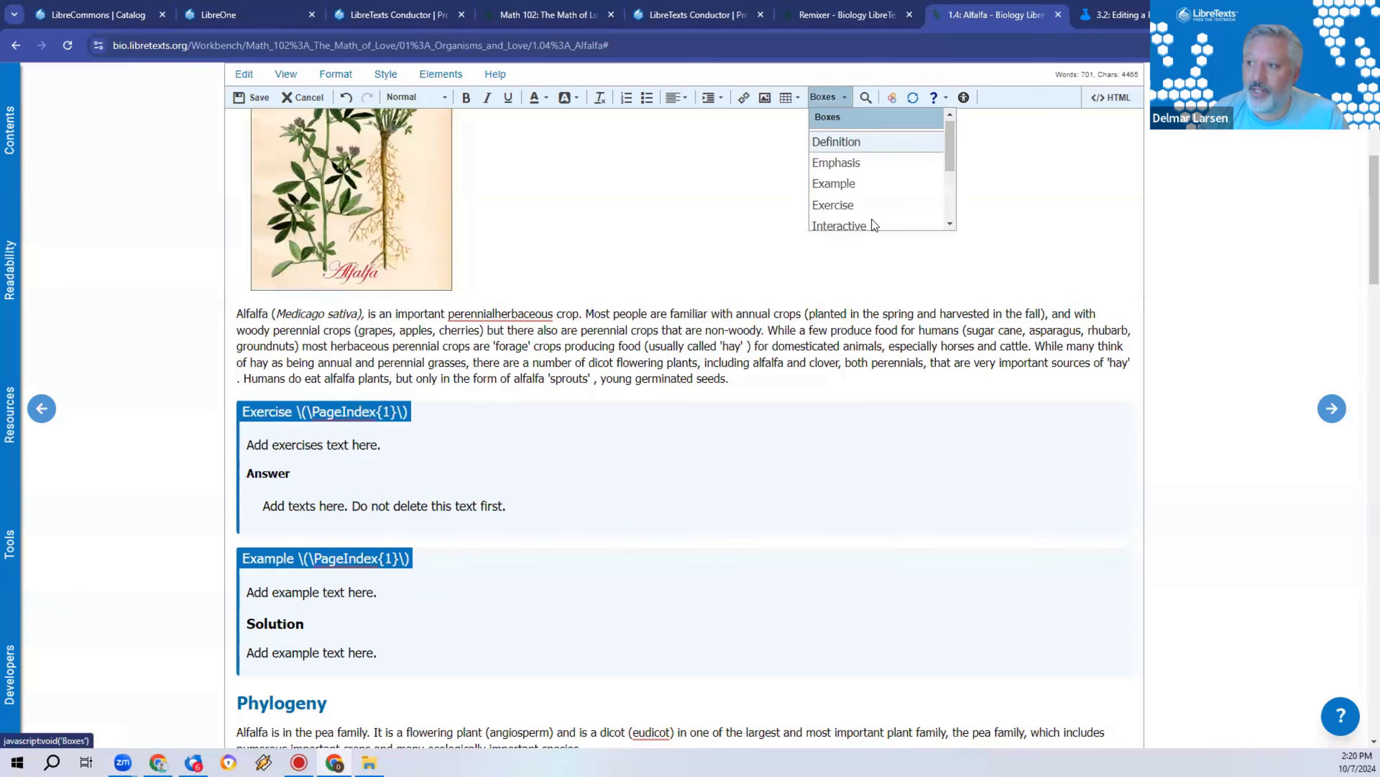
pyautogui.click(872, 219)
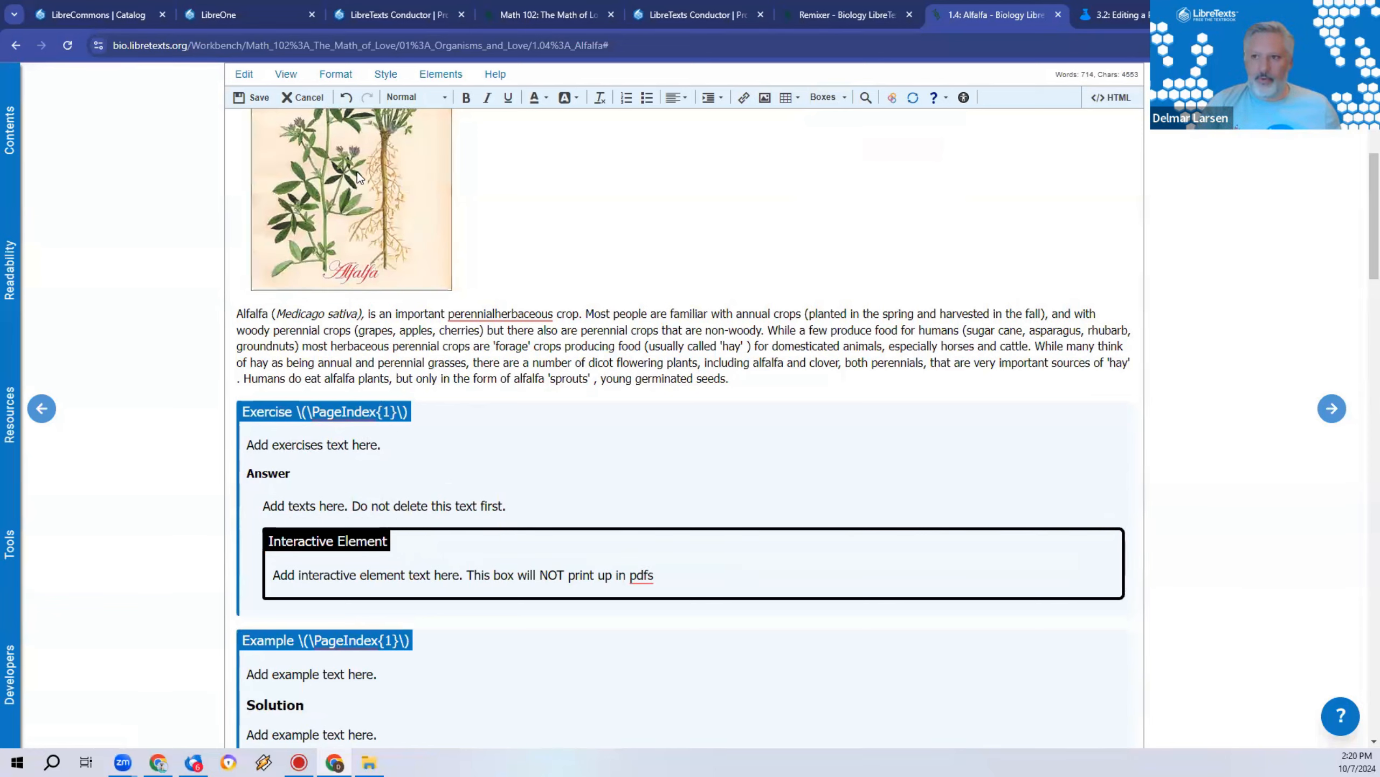
pyautogui.click(337, 76)
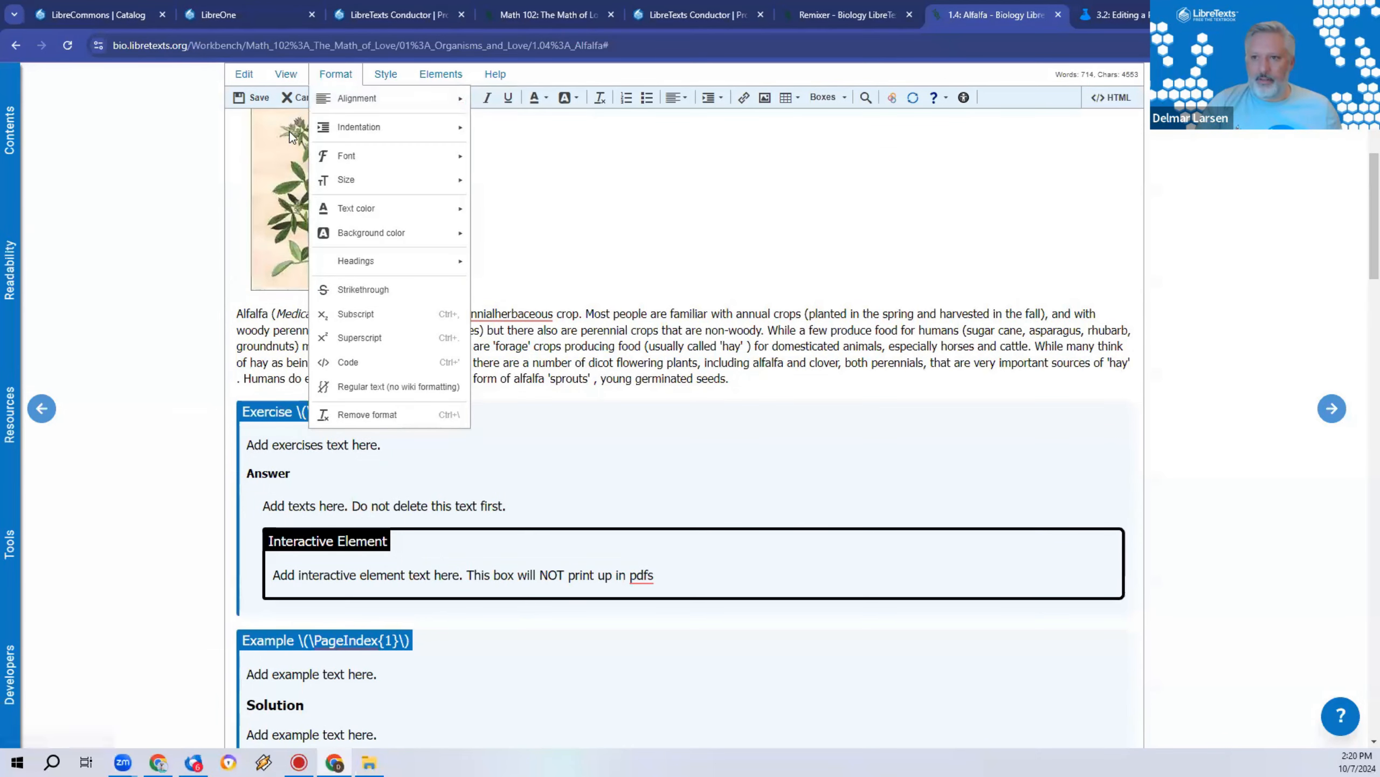
pyautogui.click(346, 98)
pyautogui.click(347, 97)
pyautogui.click(410, 376)
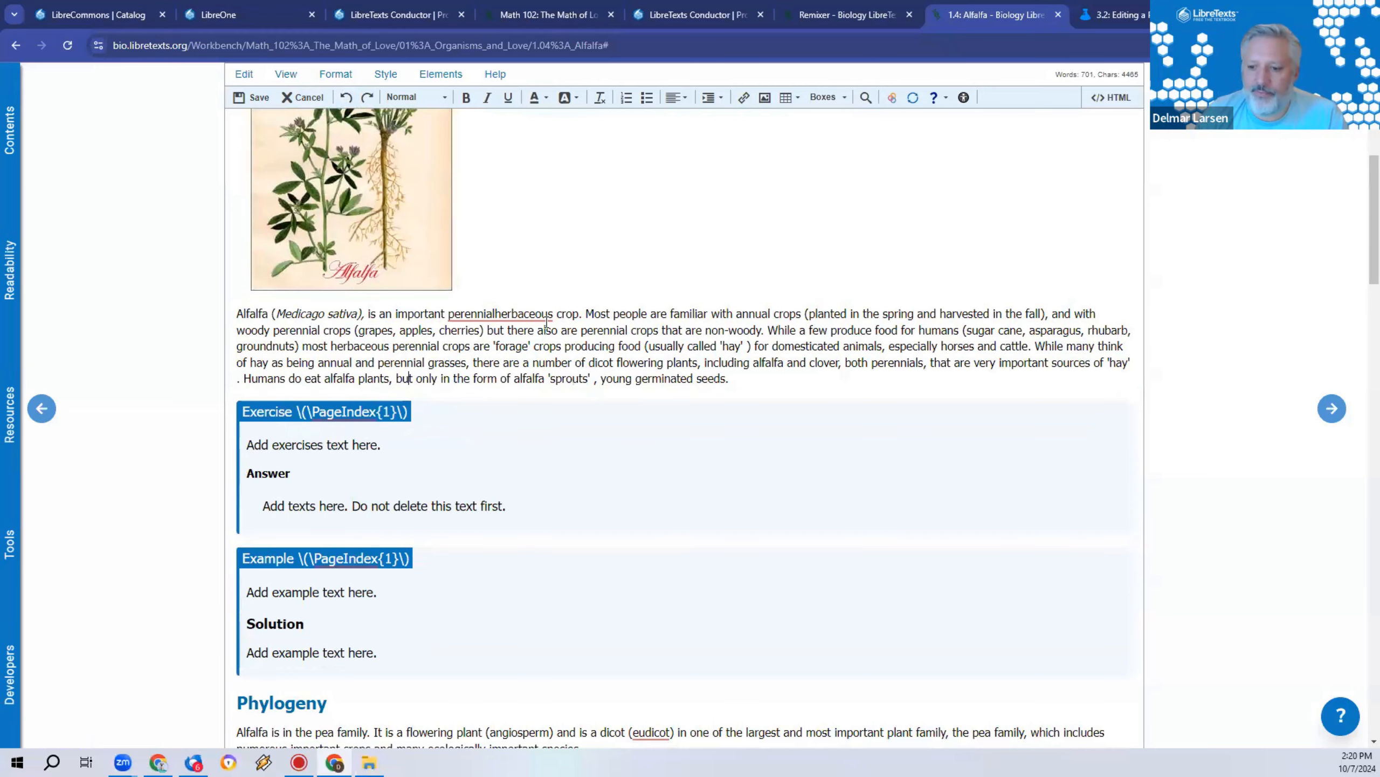
# Step: Remove the heading formatting from "Phylogeny" and make the word bold
pyautogui.scroll(-4, 547, 322)
pyautogui.scroll(-3, 242, 272)
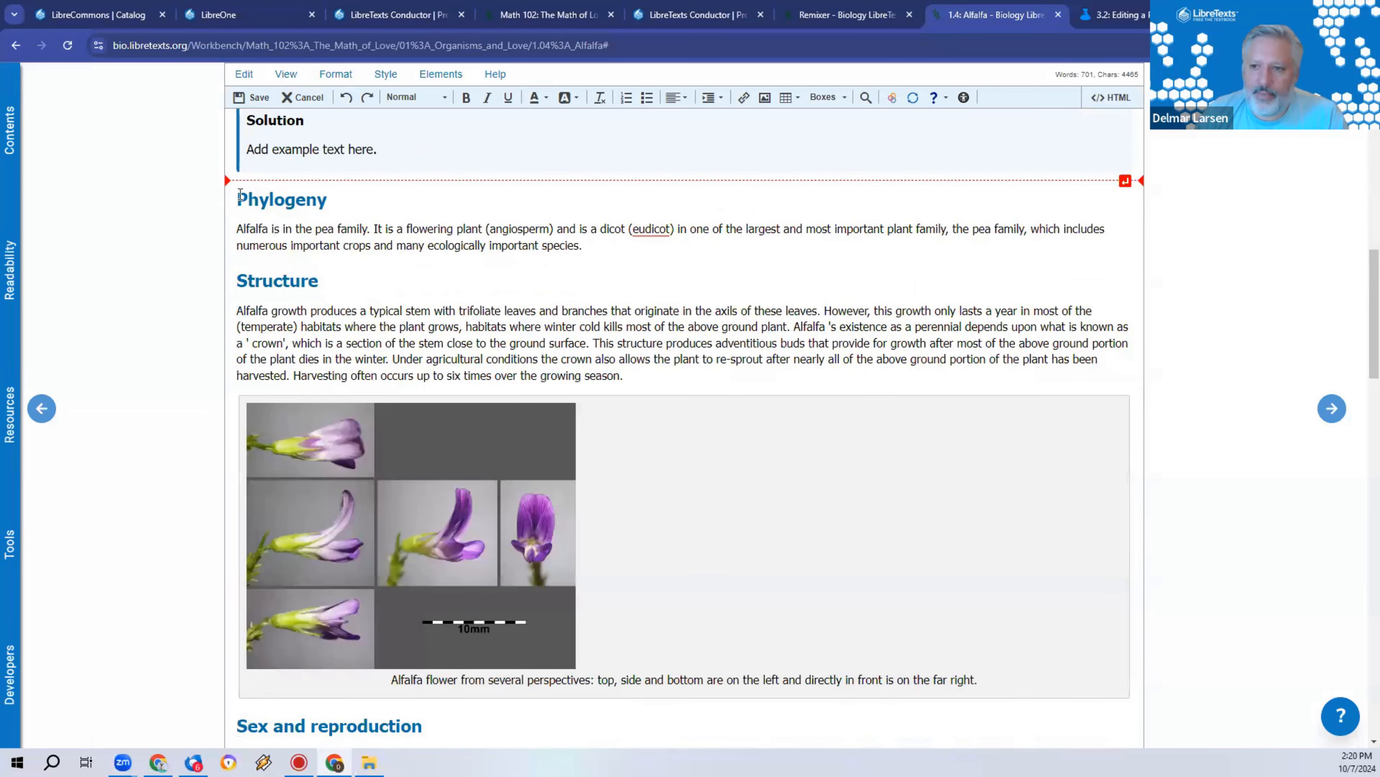
pyautogui.doubleClick(267, 197)
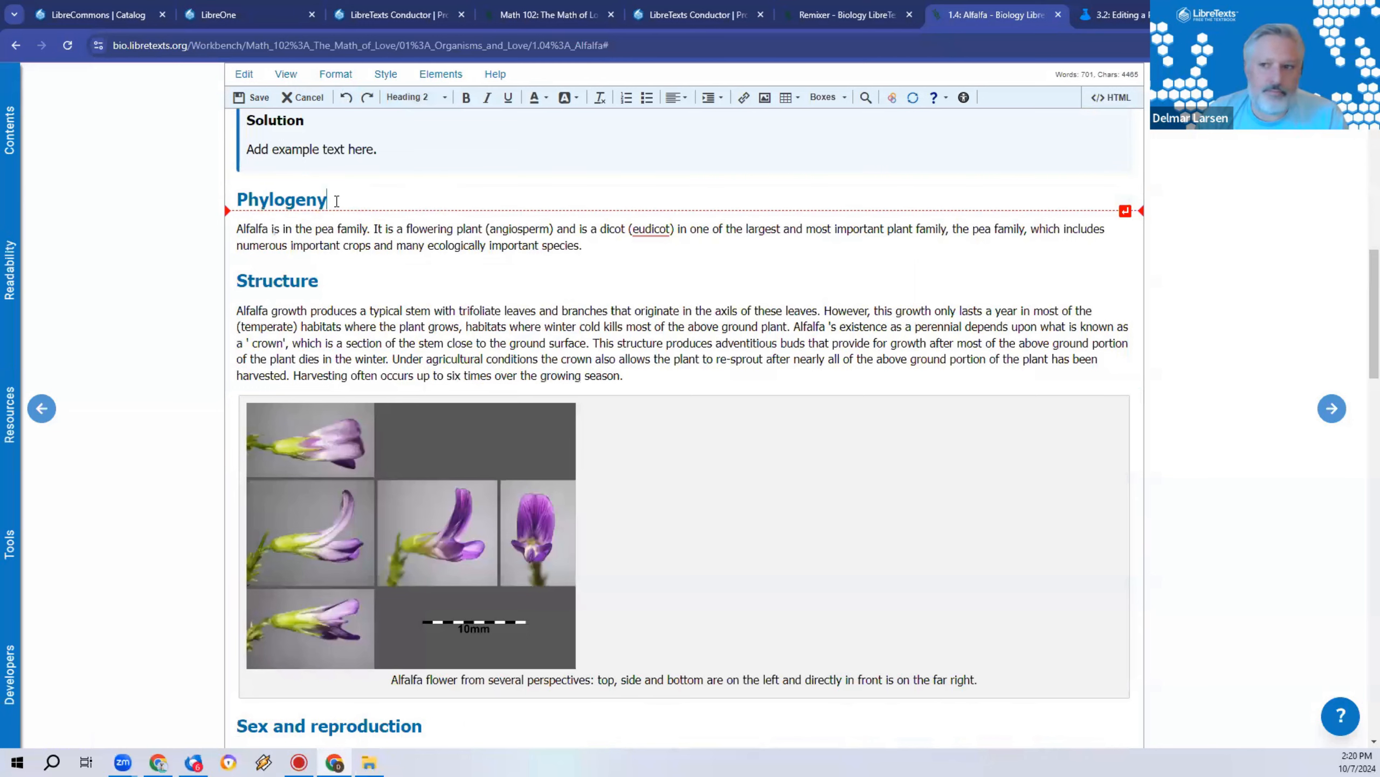
pyautogui.moveTo(336, 200); pyautogui.dragTo(195, 202)
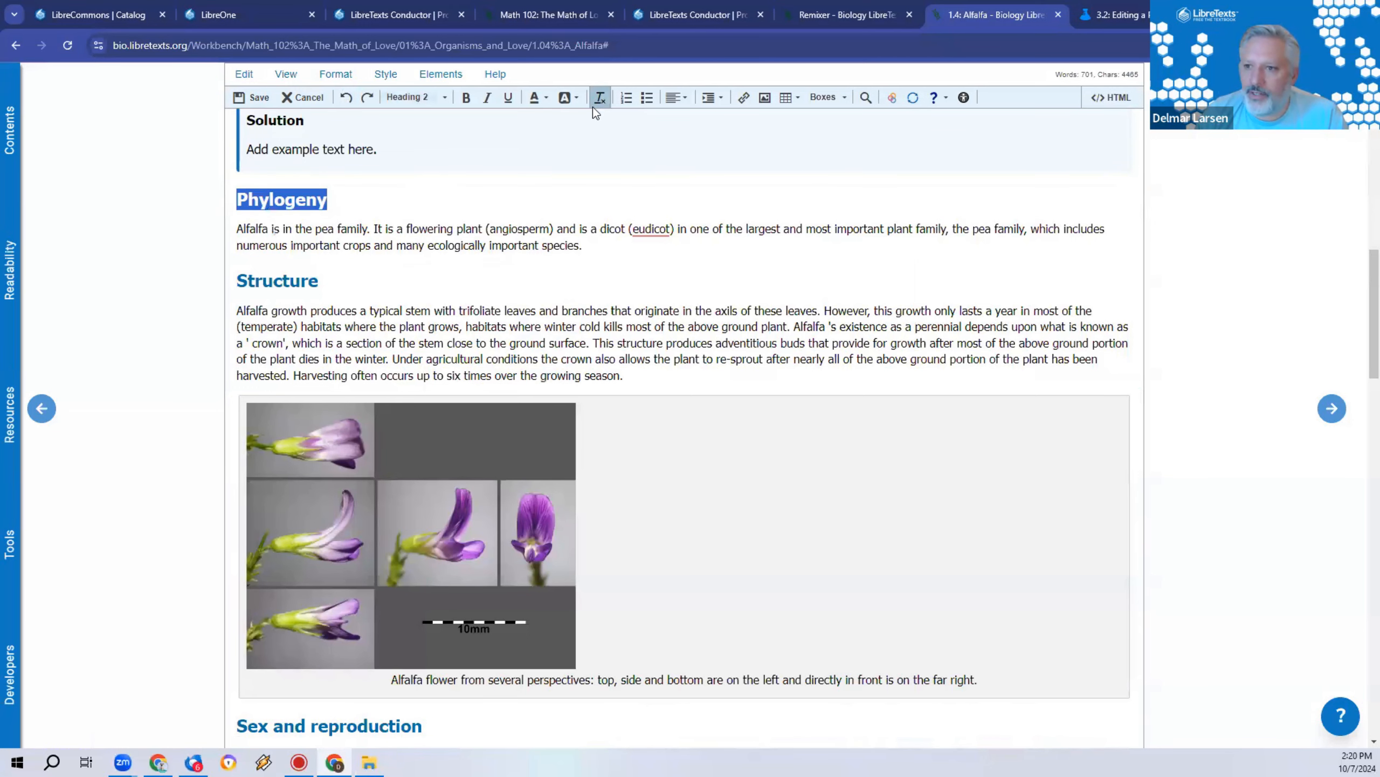
pyautogui.click(601, 98)
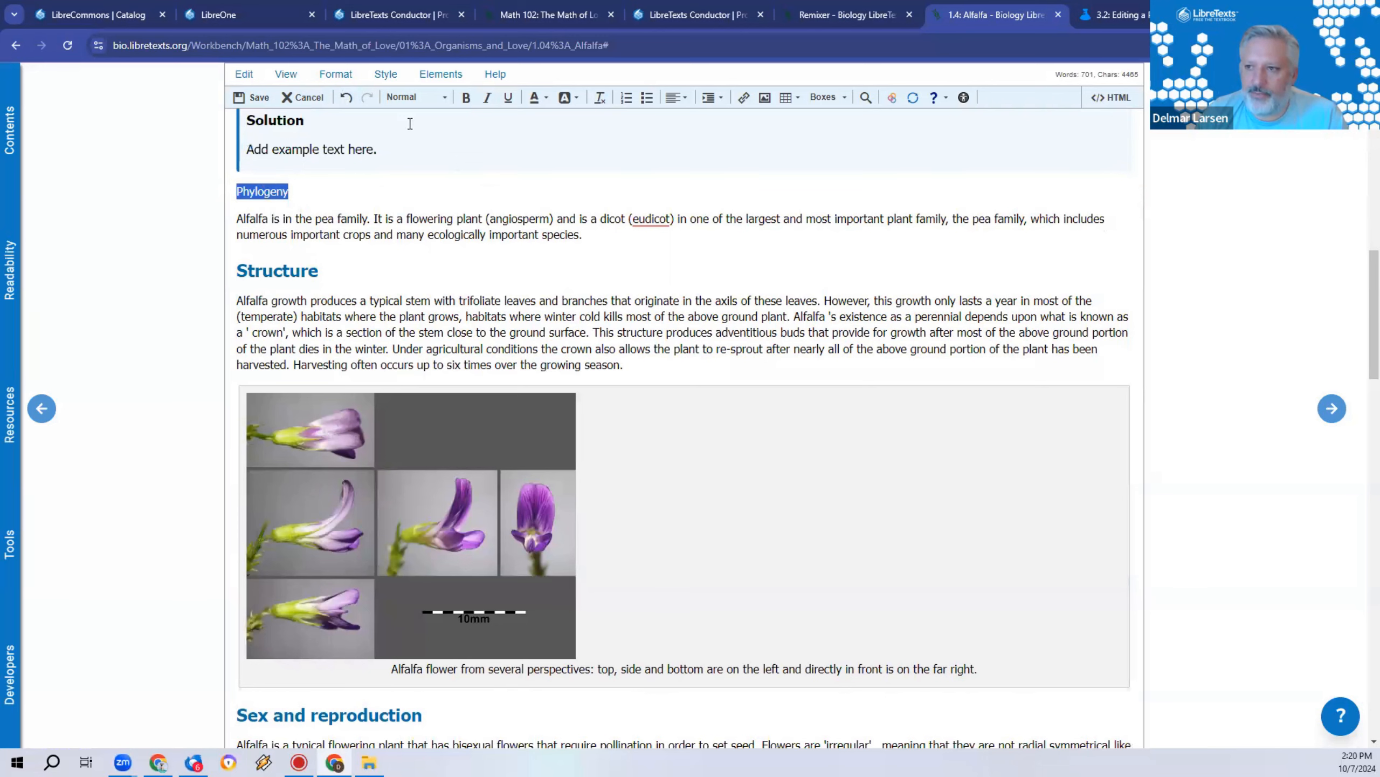
pyautogui.click(466, 98)
pyautogui.click(440, 274)
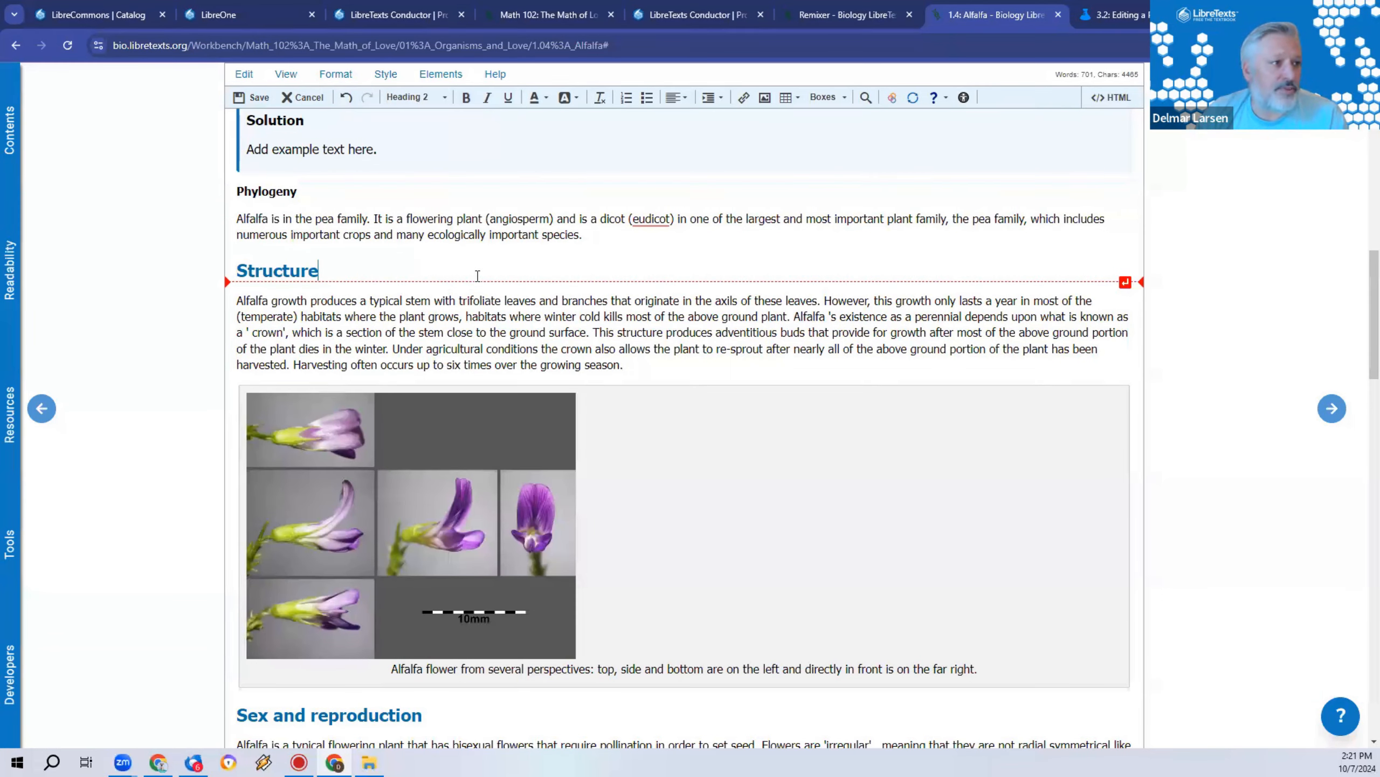
# Step: Apply the Heading 2 style to the "Phylogeny" line
pyautogui.click(298, 191)
pyautogui.click(413, 96)
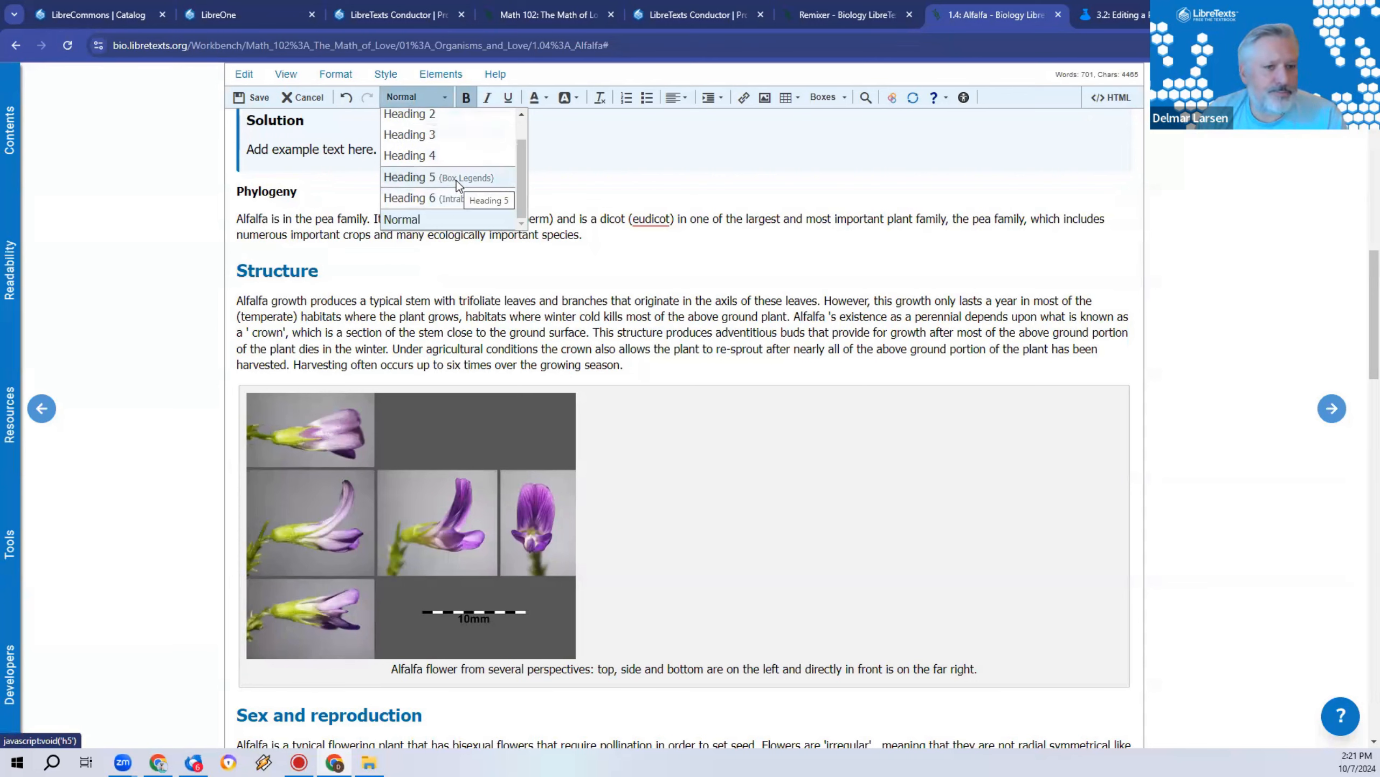
pyautogui.click(429, 128)
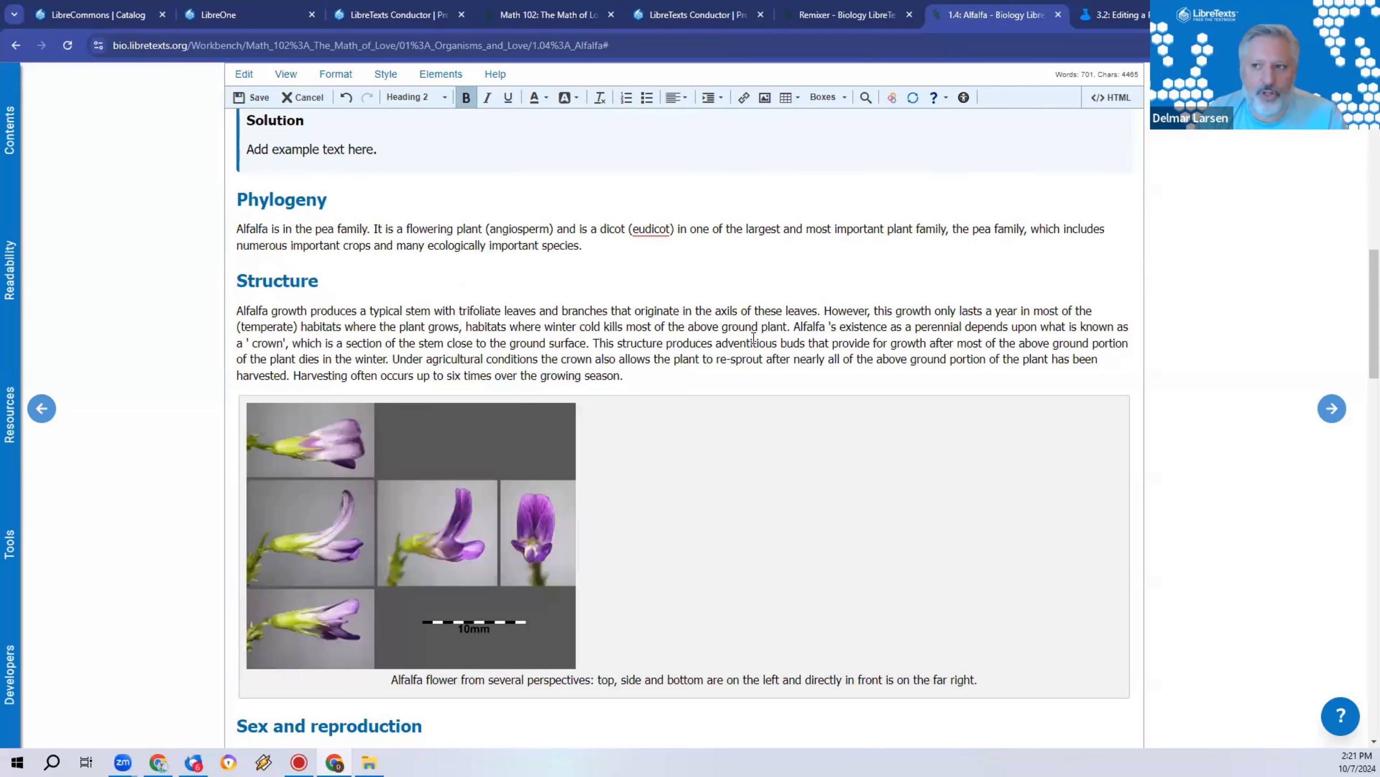
# Step: Examine the italic formatting of the species name "Medicago sativa" in the opening paragraph
pyautogui.scroll(6, 349, 287)
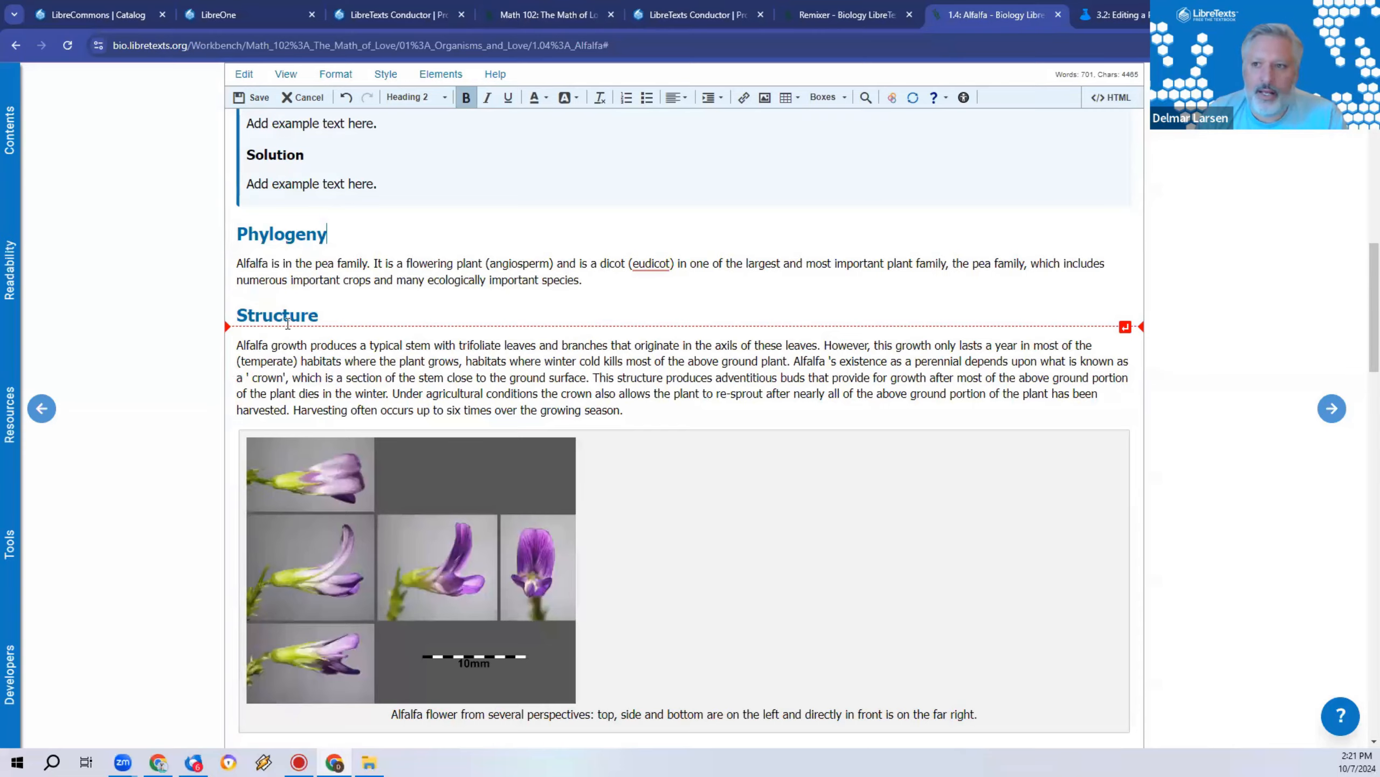
pyautogui.scroll(9, 349, 287)
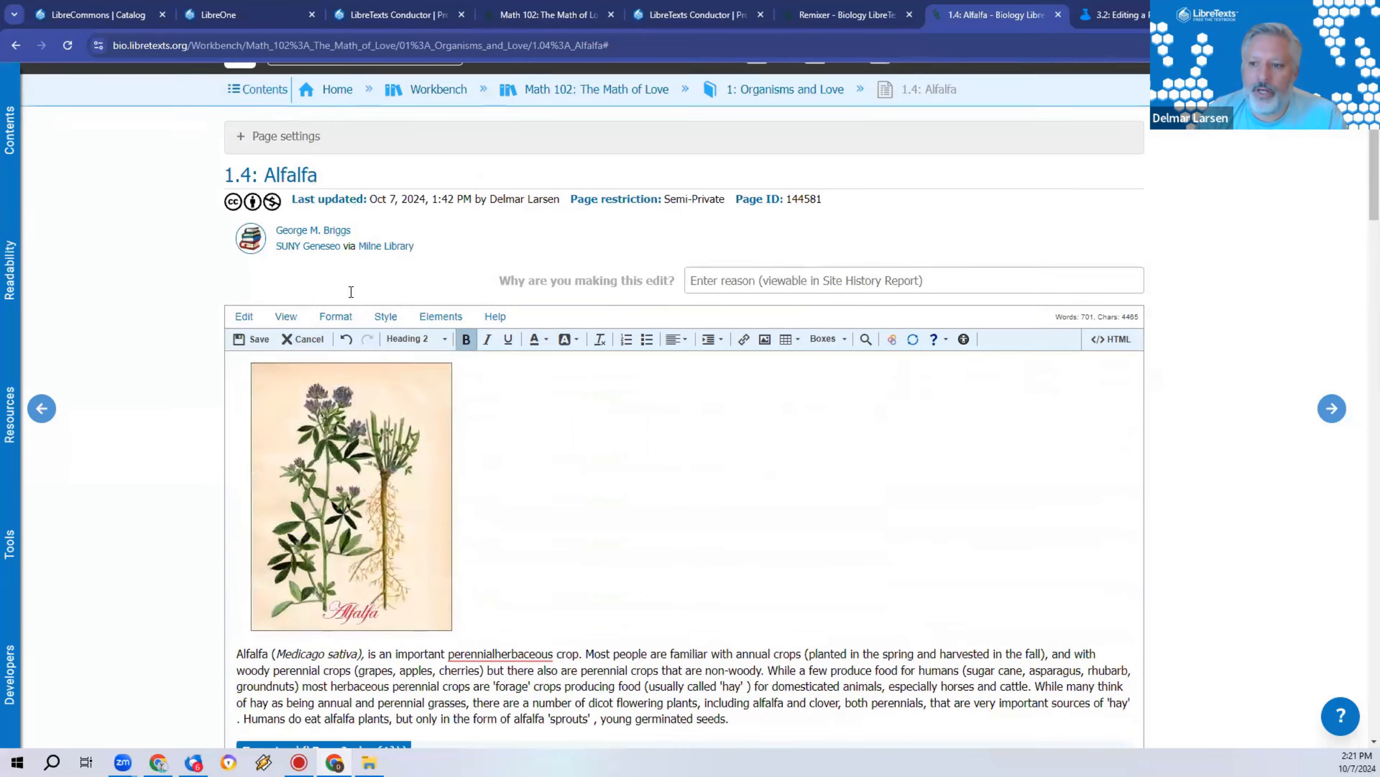
pyautogui.scroll(-6, 432, 309)
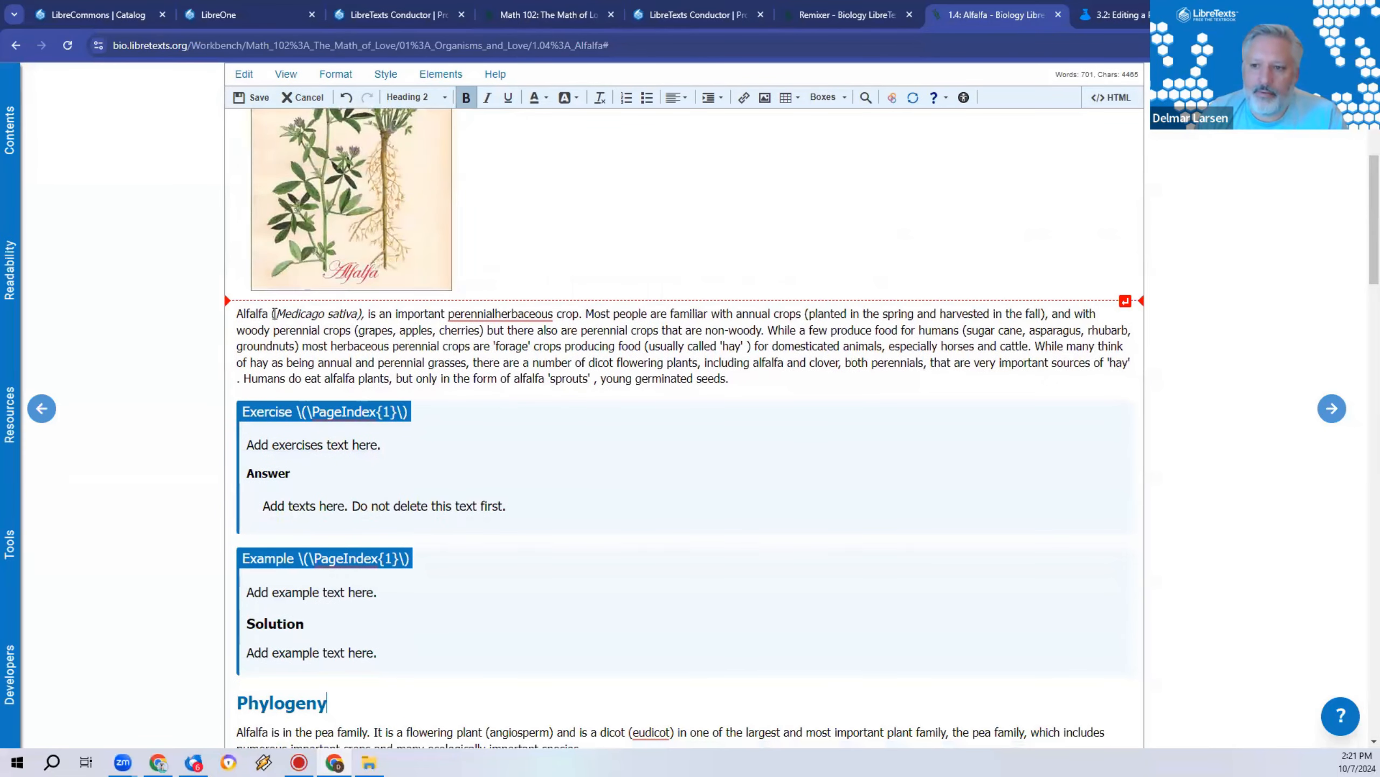
pyautogui.moveTo(279, 313); pyautogui.dragTo(357, 314)
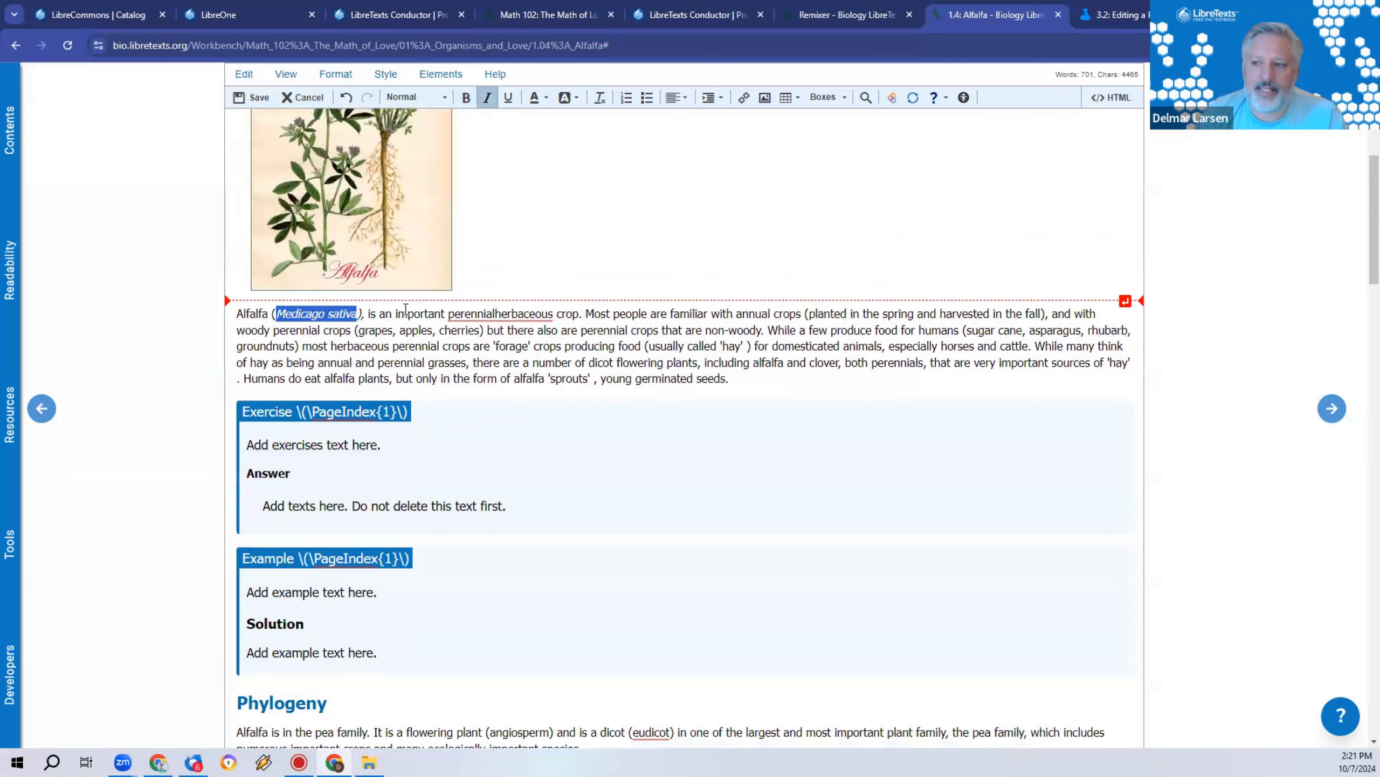
# Step: Add a numbered list below the opening paragraph with the items "List 1", "List 2" and "List 3"
pyautogui.click(745, 376)
pyautogui.press('Return')
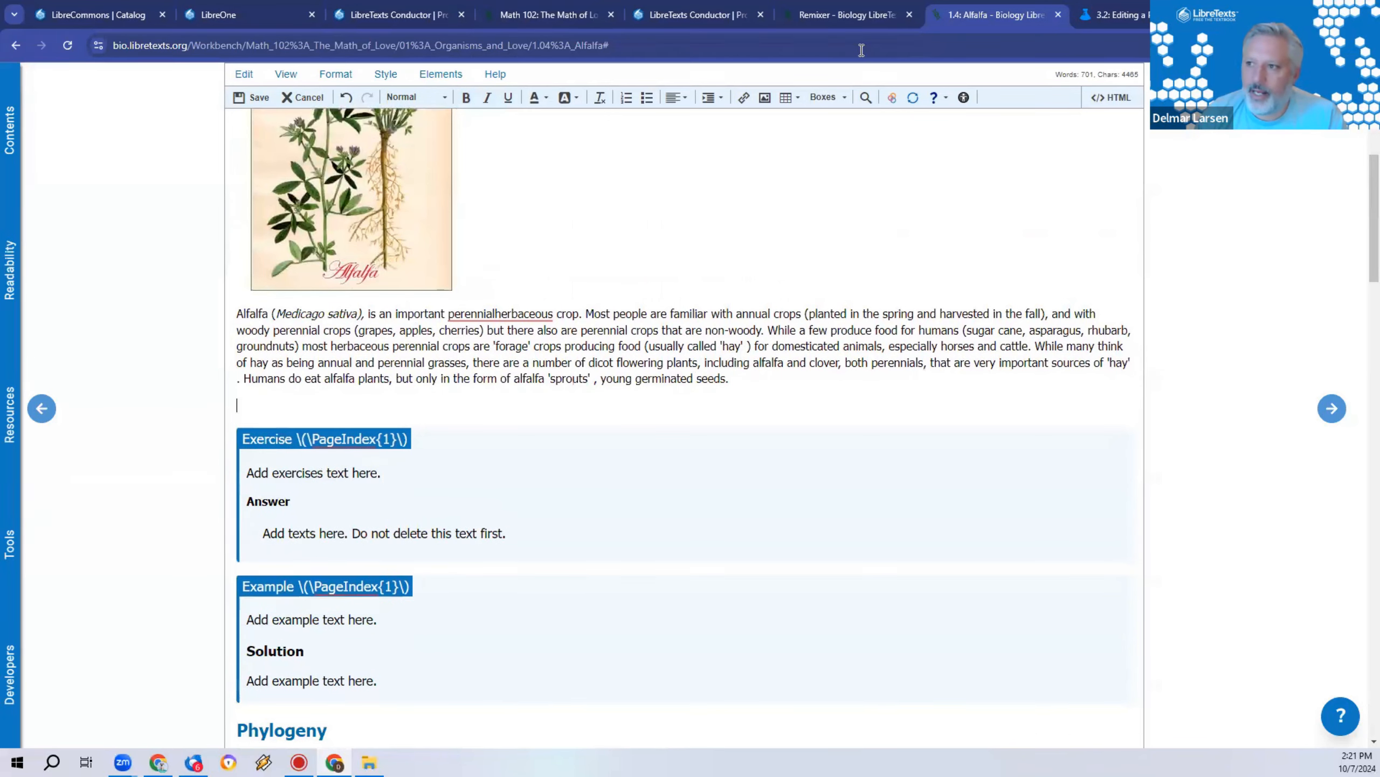
pyautogui.click(627, 98)
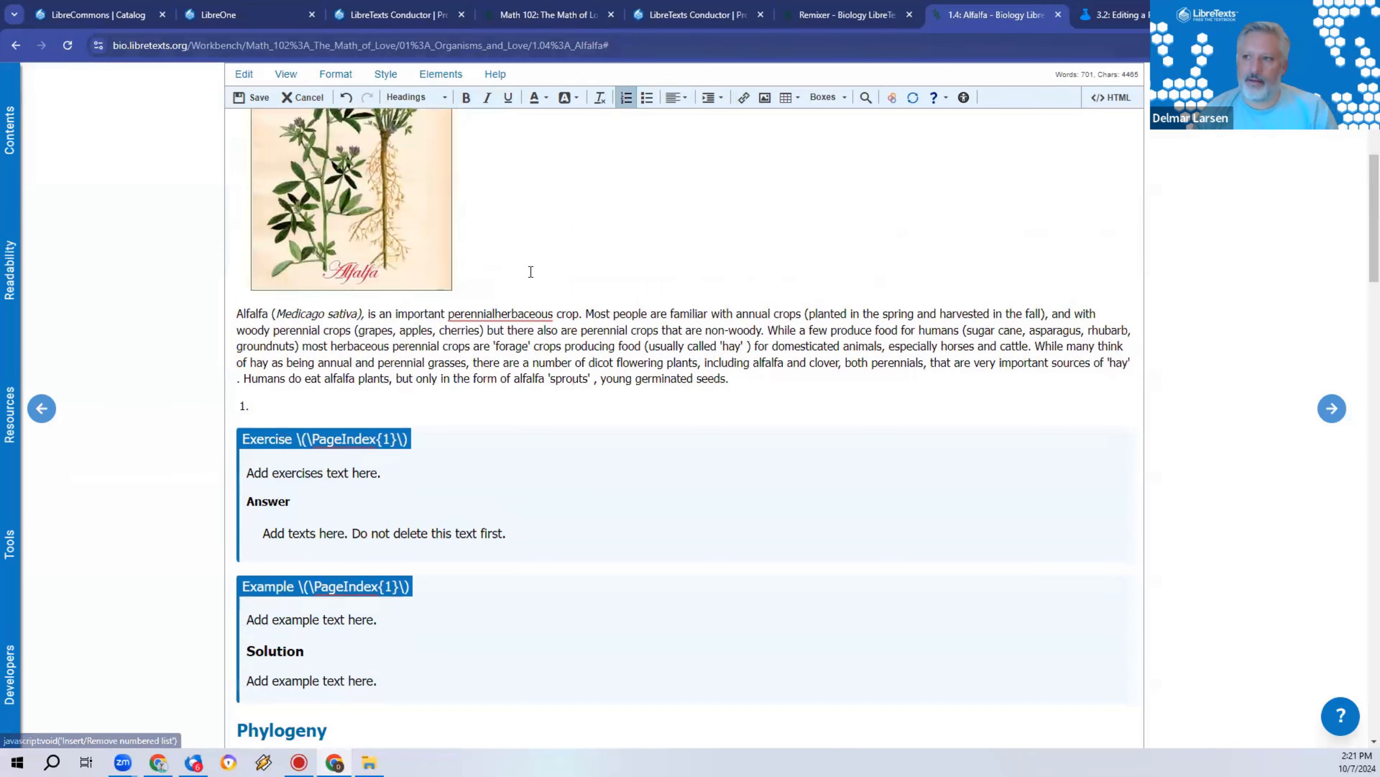
pyautogui.write('List 1')
pyautogui.press('Return')
pyautogui.write('List 2')
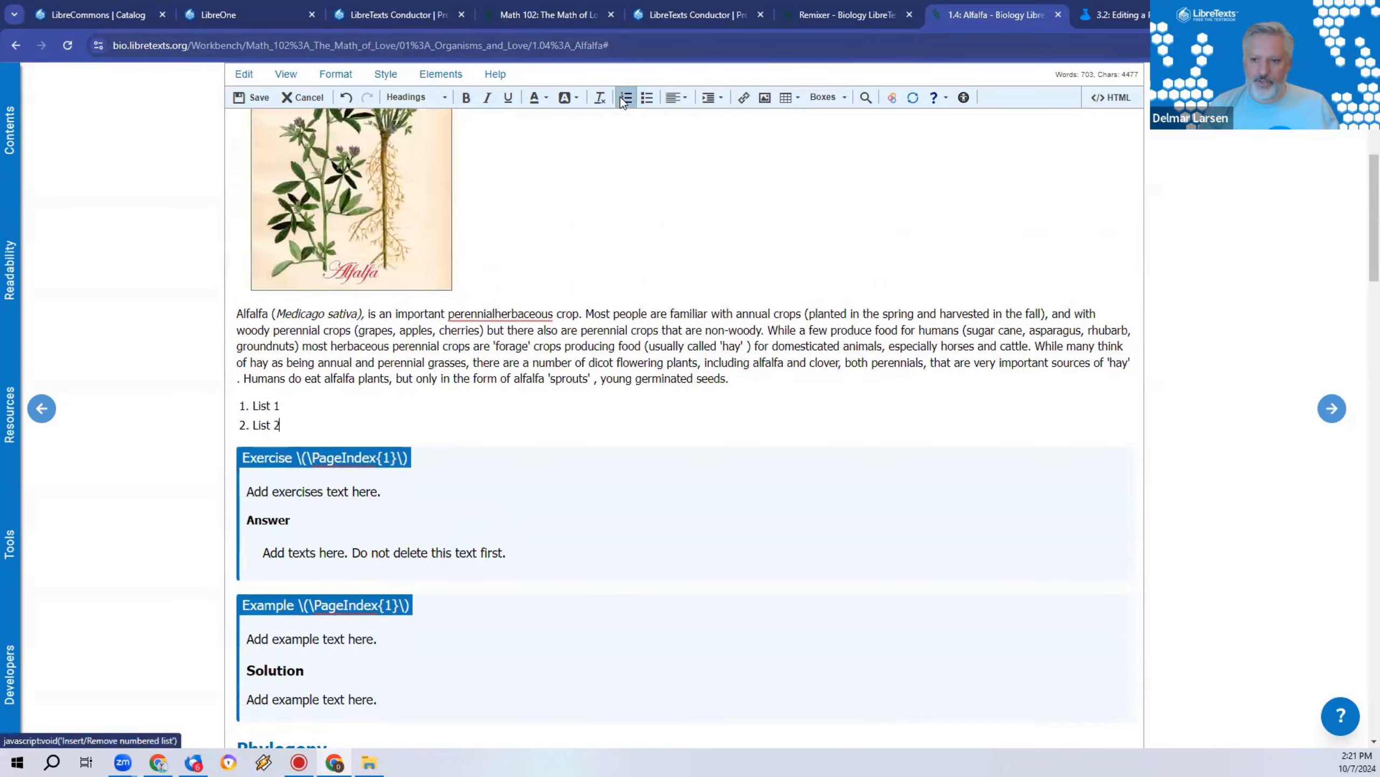
pyautogui.press('Return')
pyautogui.write('List 3')
pyautogui.press('Return')
pyautogui.press('Return')
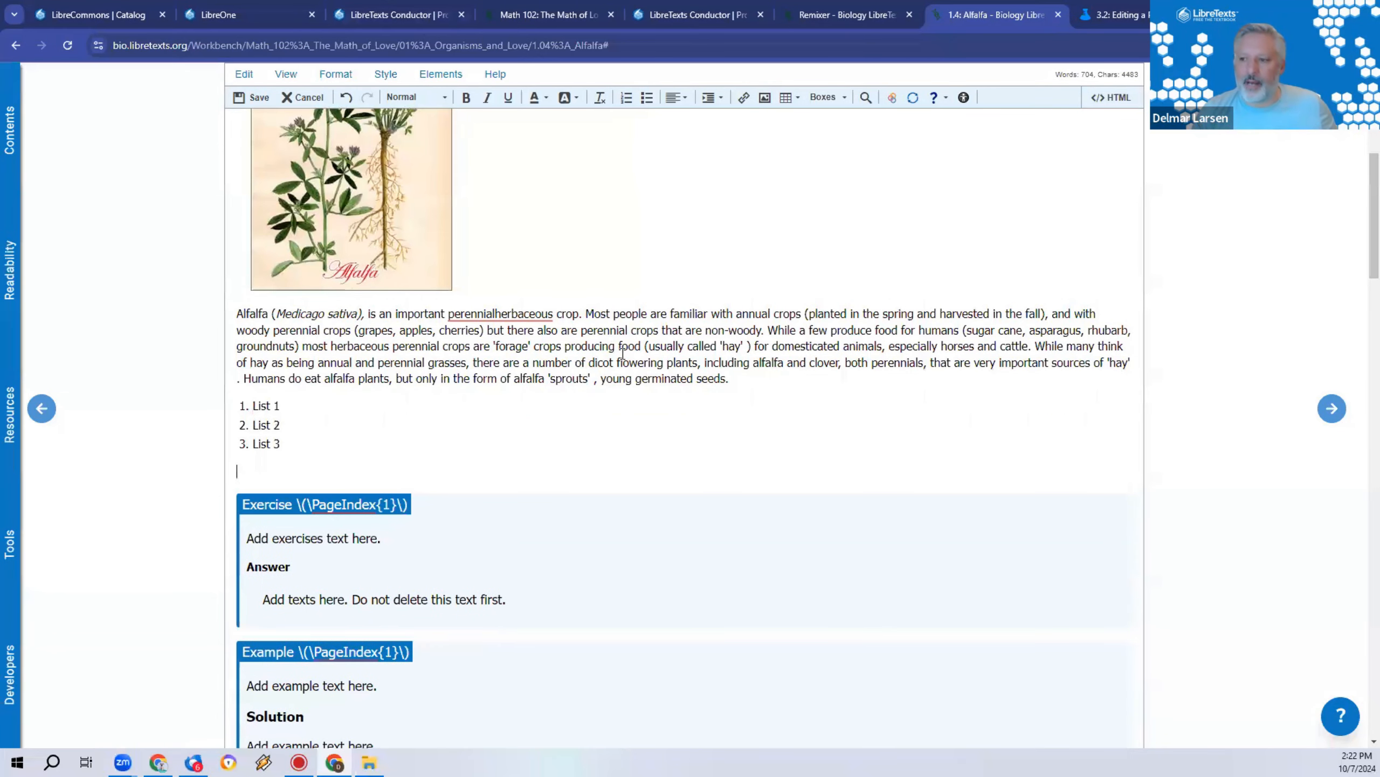
pyautogui.doubleClick(655, 381)
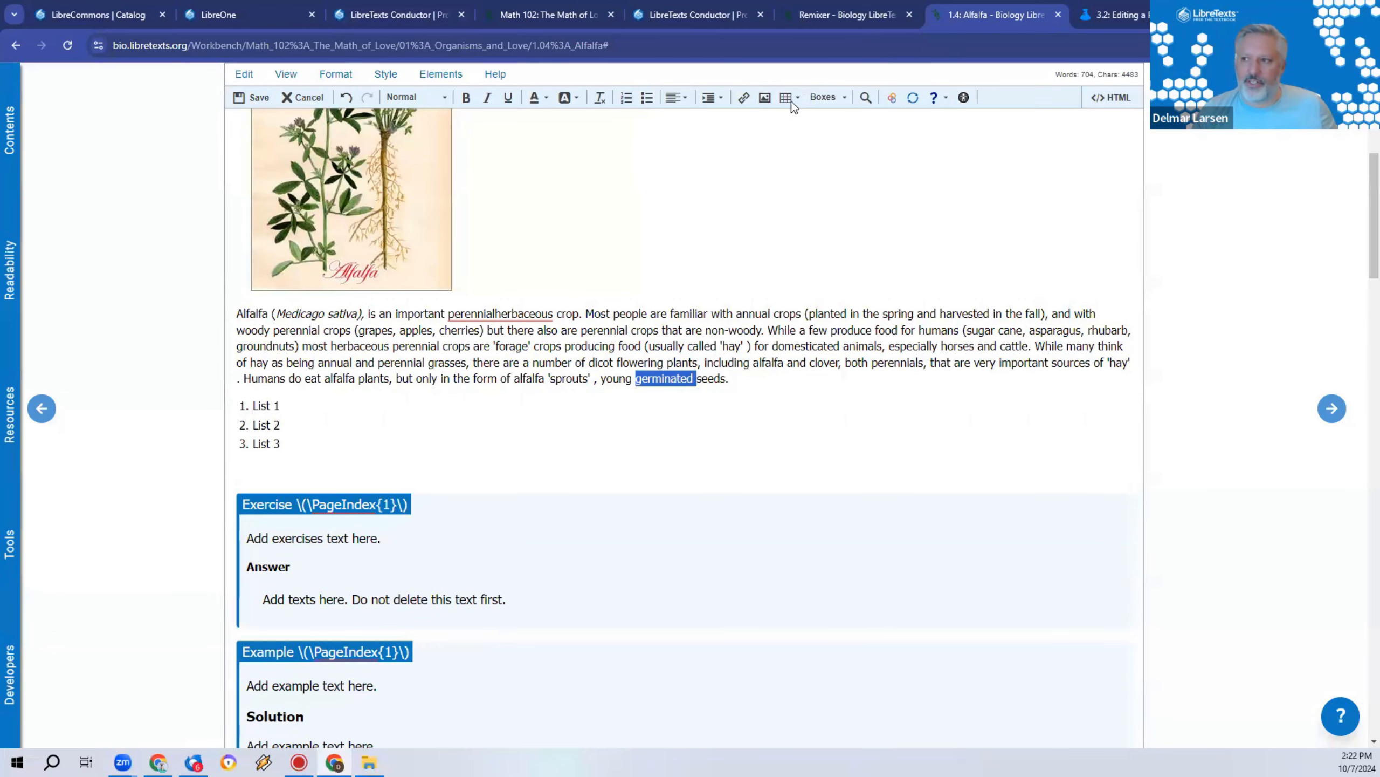
# Step: Link the word "germinated" in the opening paragraph to the "40.6.1: Germination" page
pyautogui.click(744, 98)
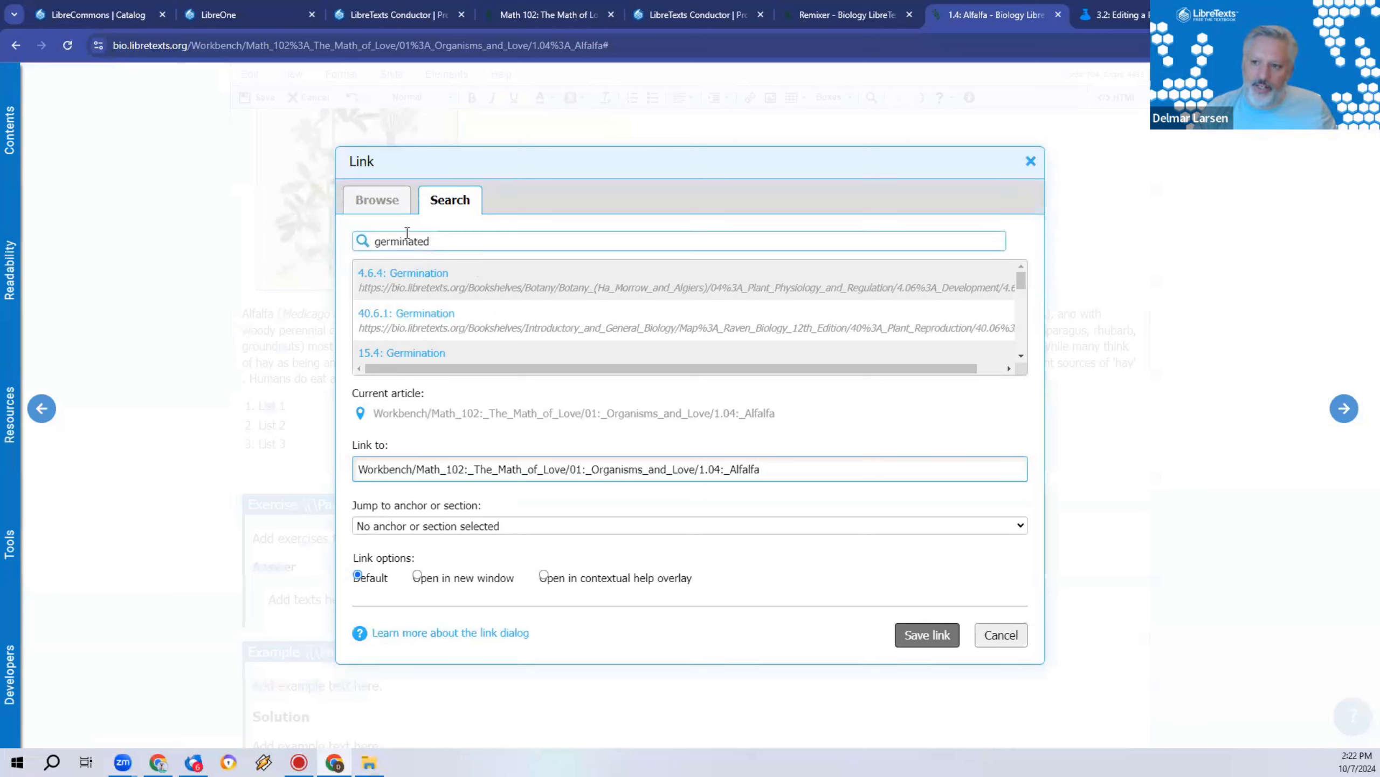
pyautogui.click(493, 327)
pyautogui.click(930, 634)
pyautogui.click(581, 362)
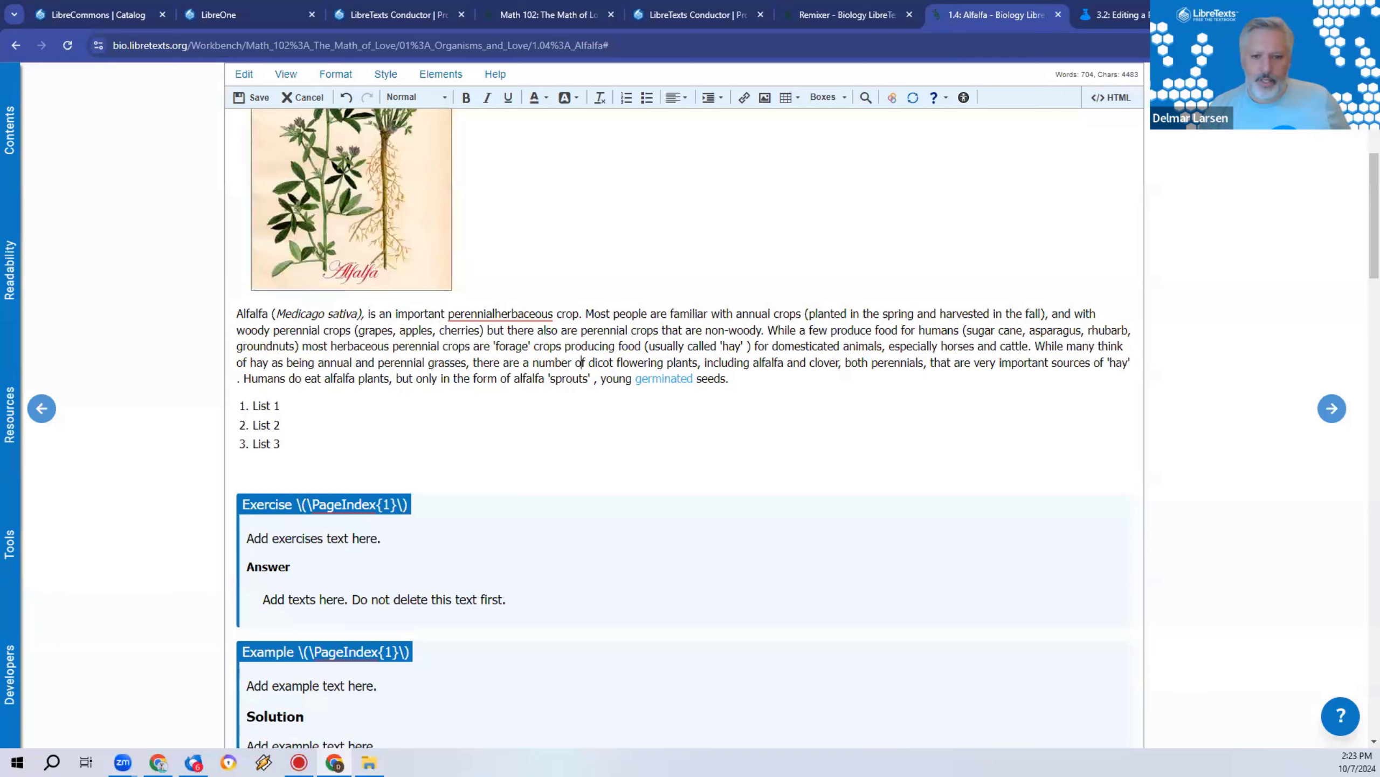
# Step: In the Remixer, add three new subpages under "5: New Page" of the Math 102: The Math of Love book
pyautogui.click(549, 14)
pyautogui.click(709, 8)
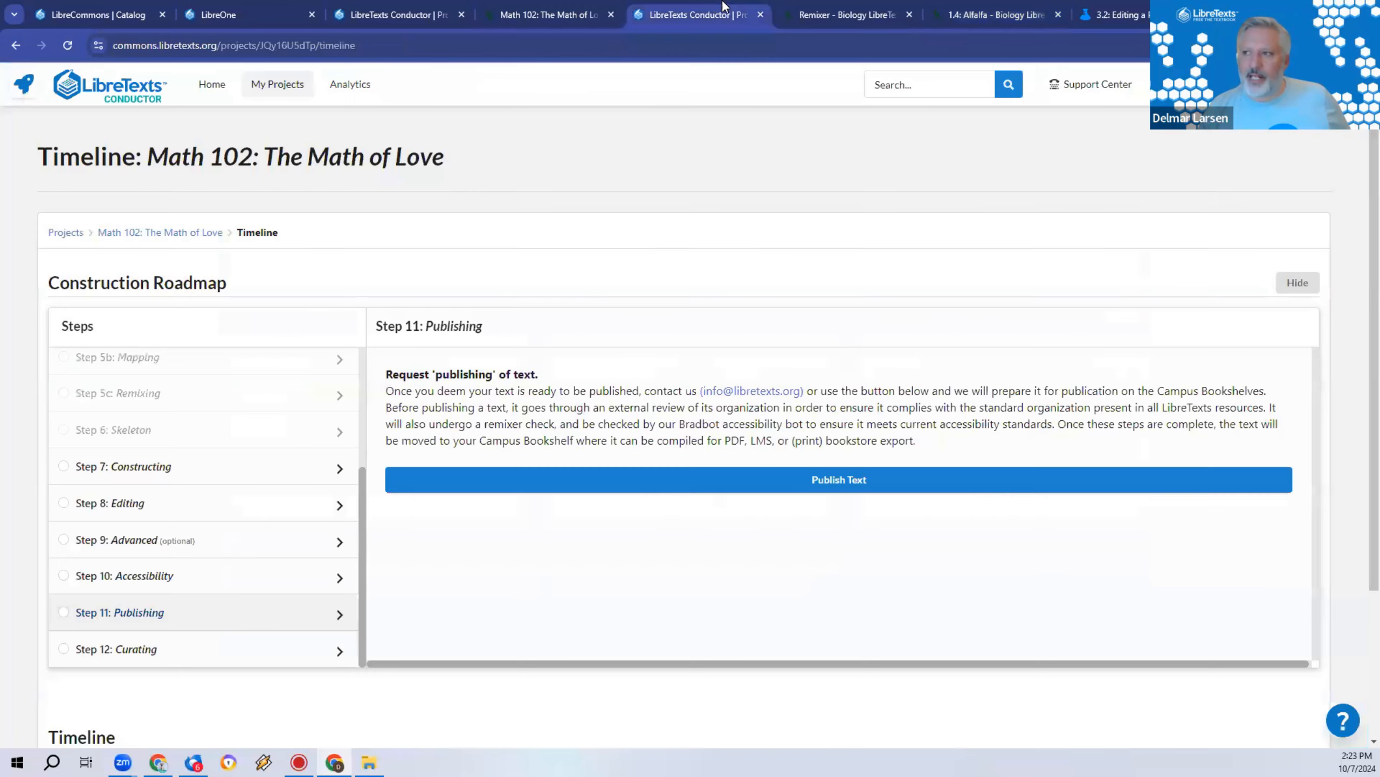
pyautogui.click(831, 8)
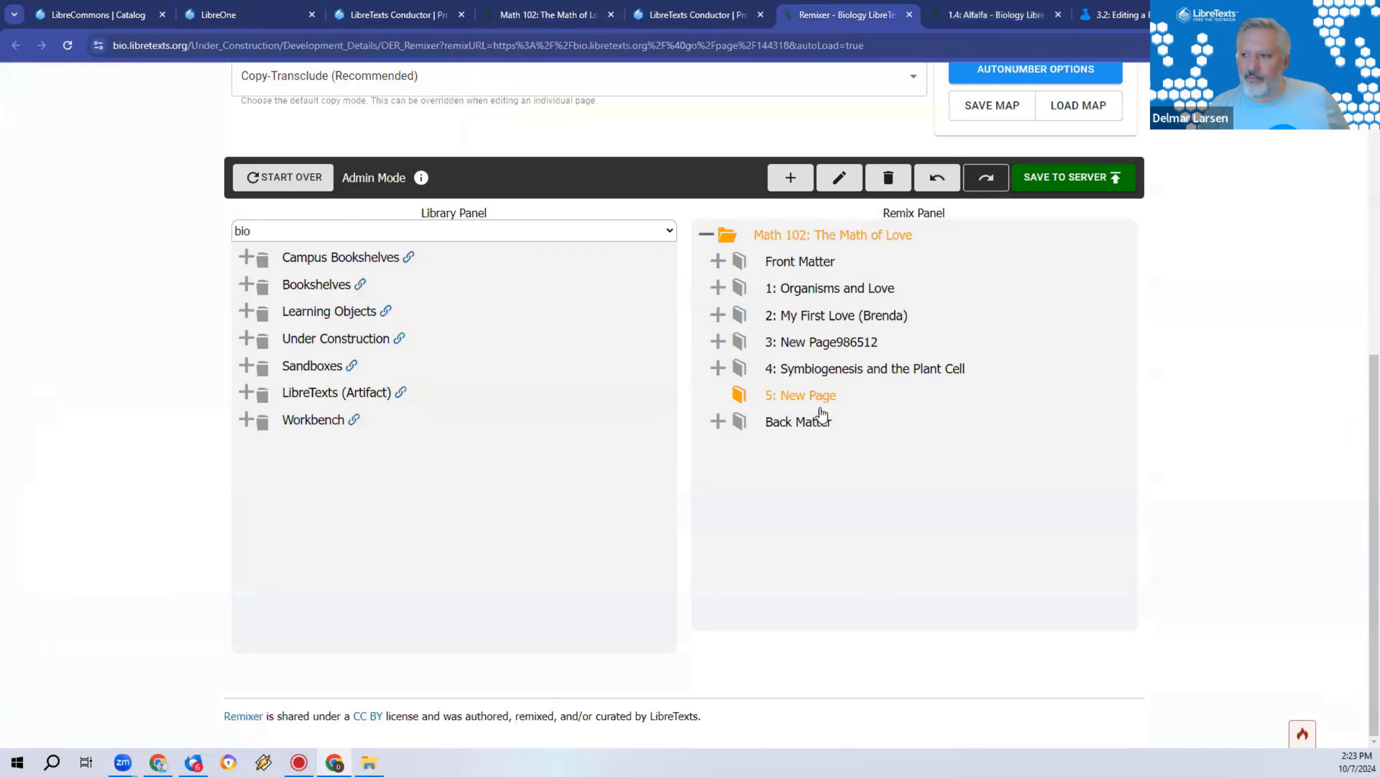
pyautogui.click(800, 395)
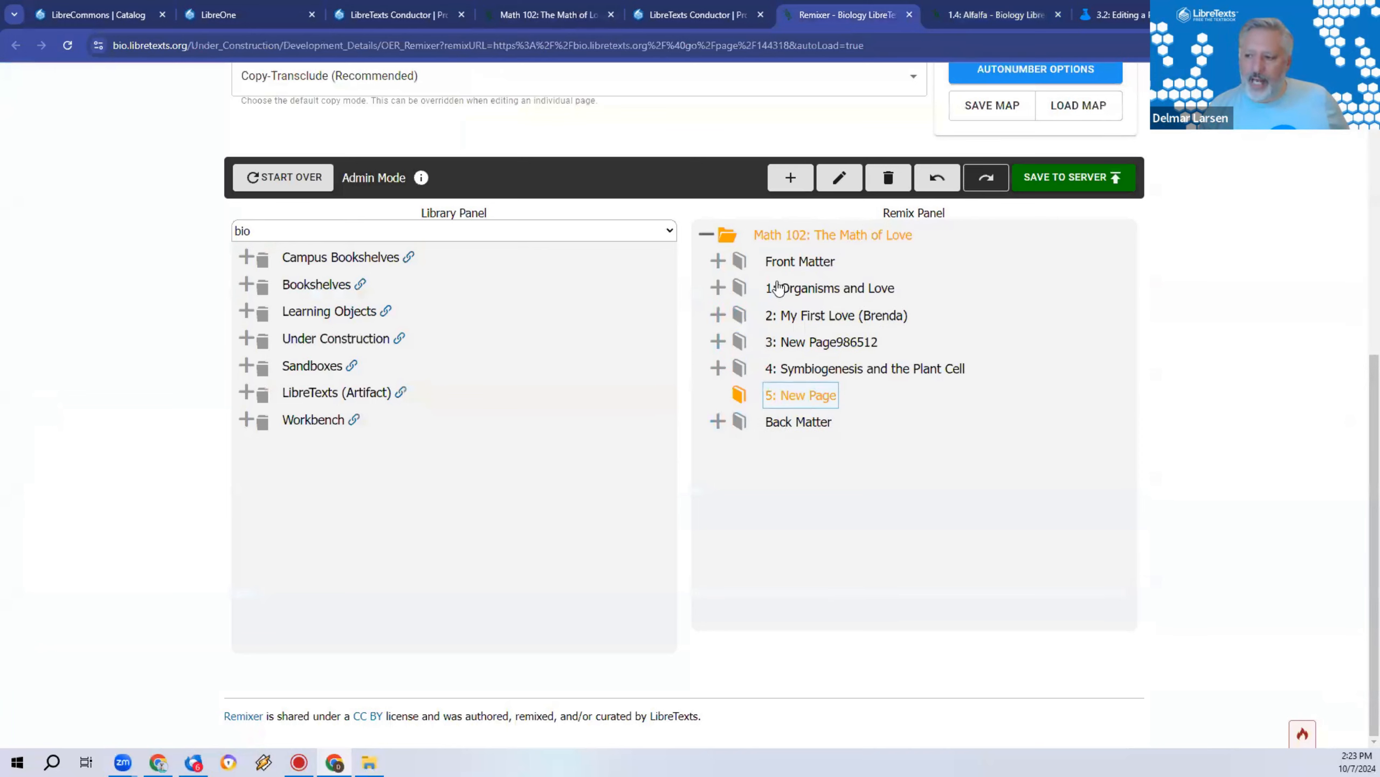
pyautogui.click(785, 186)
pyautogui.click(785, 187)
pyautogui.click(786, 187)
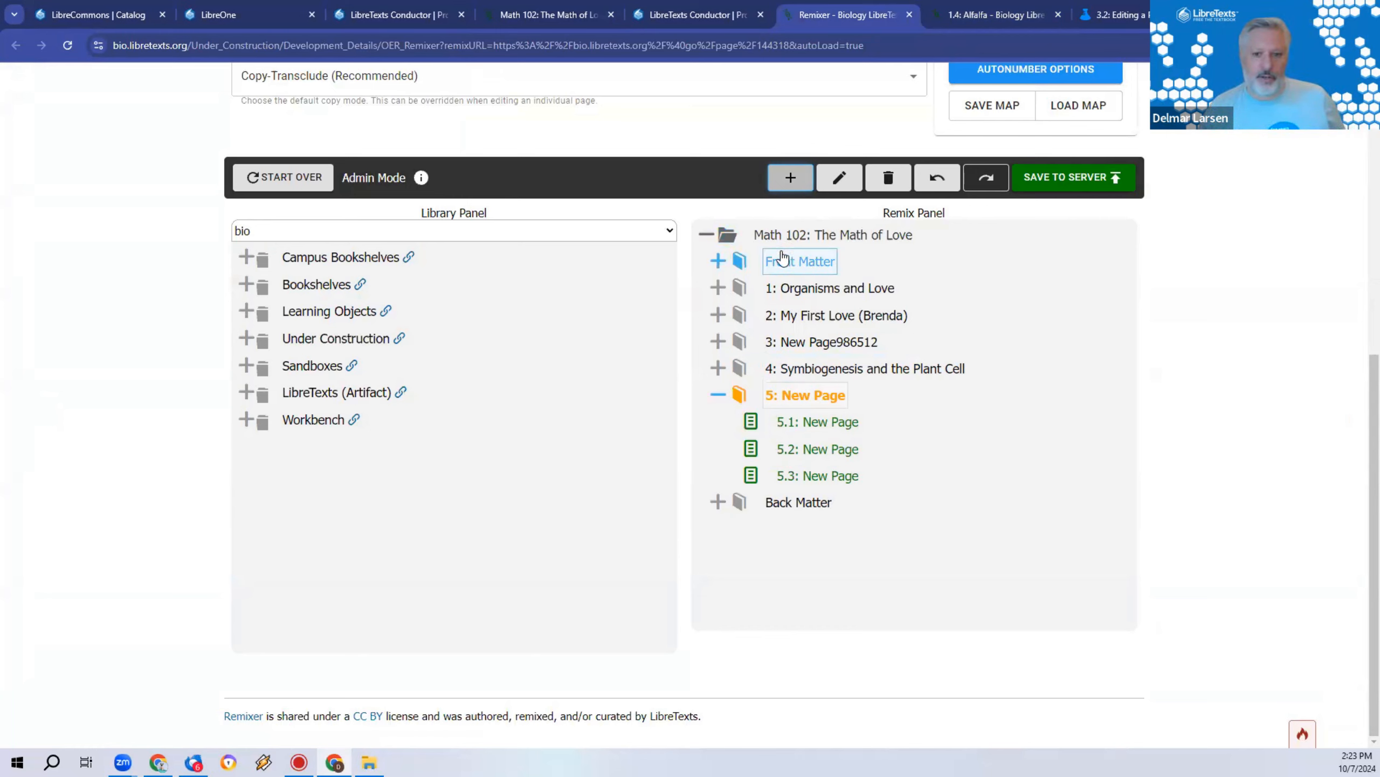
# Step: Return to the Alfalfa page editor and look through the available box types
pyautogui.click(978, 7)
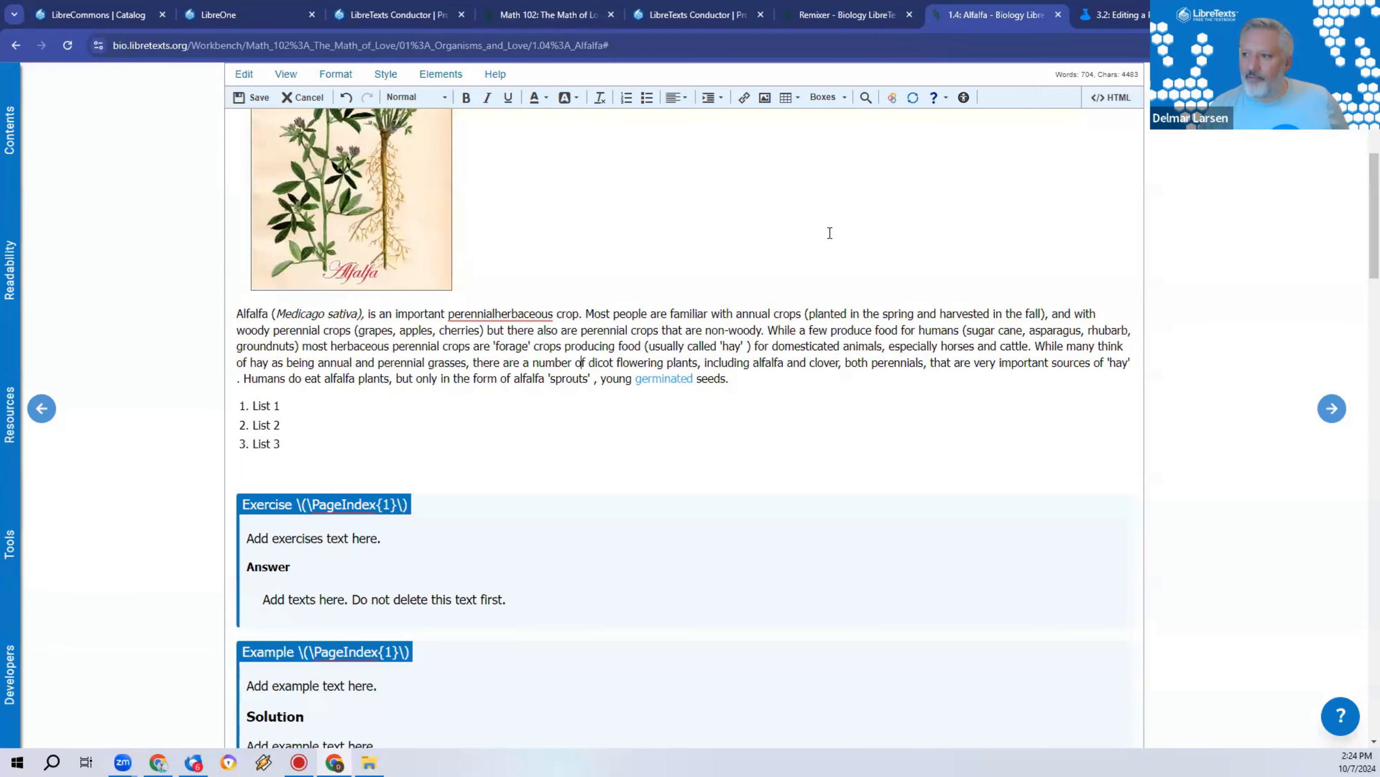
pyautogui.click(827, 96)
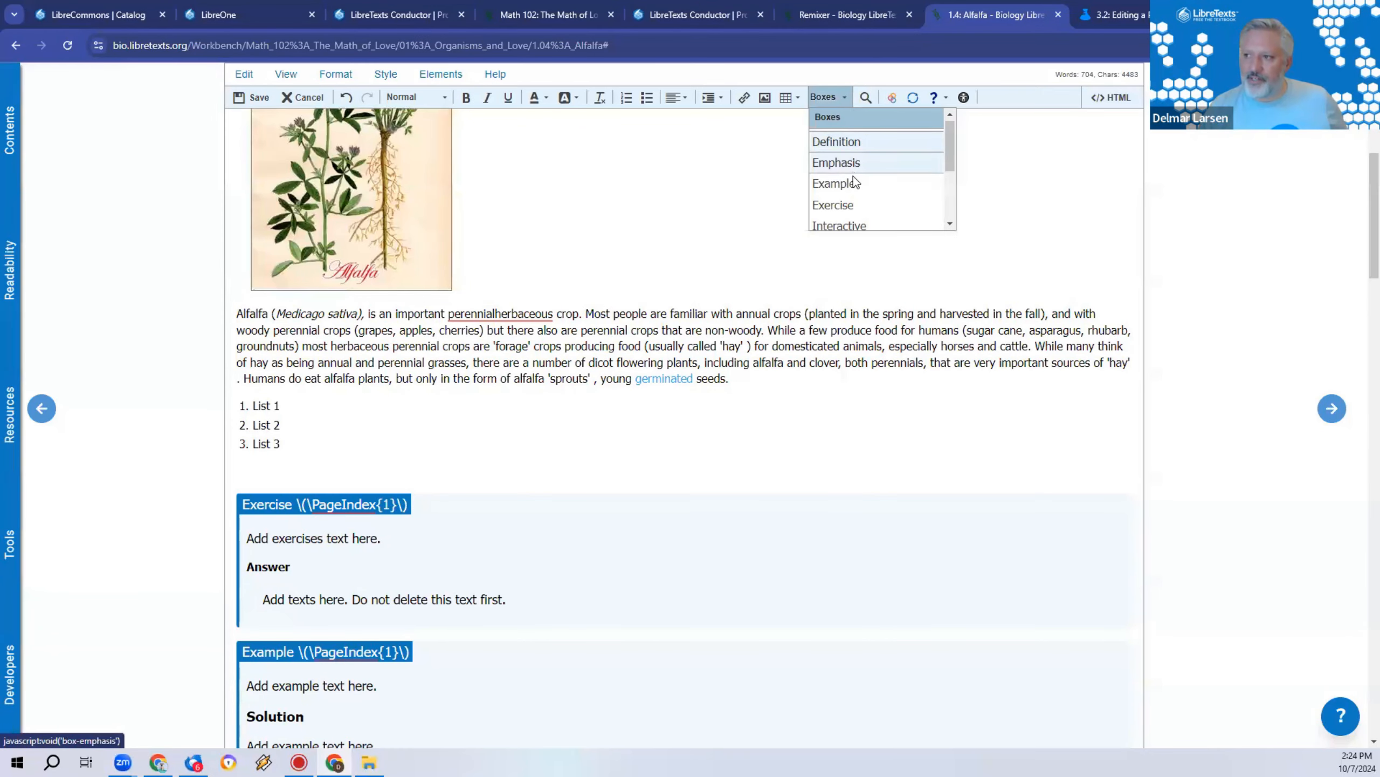
pyautogui.scroll(-2, 857, 189)
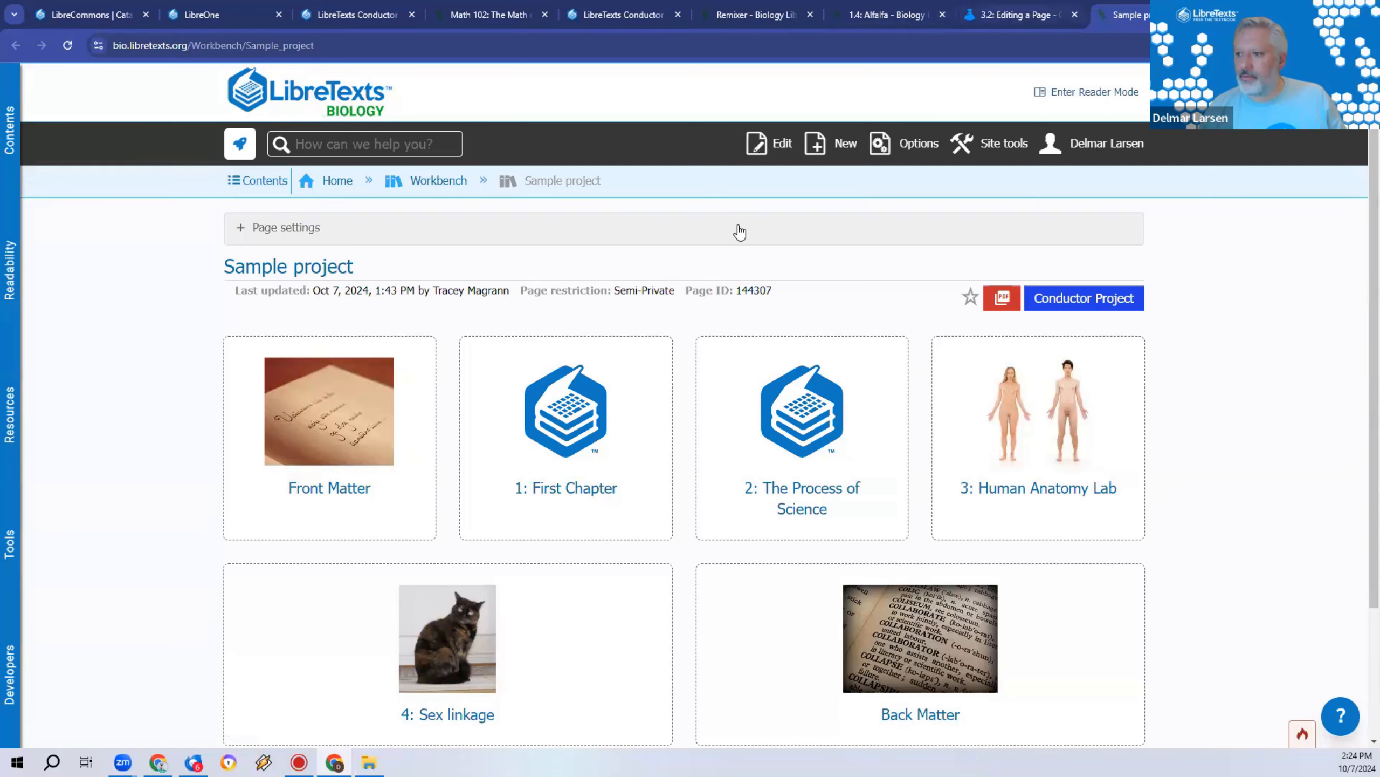
# Step: Open the Sample project's access restrictions and look up the listed editor's user ID under page-level permissions
pyautogui.click(918, 144)
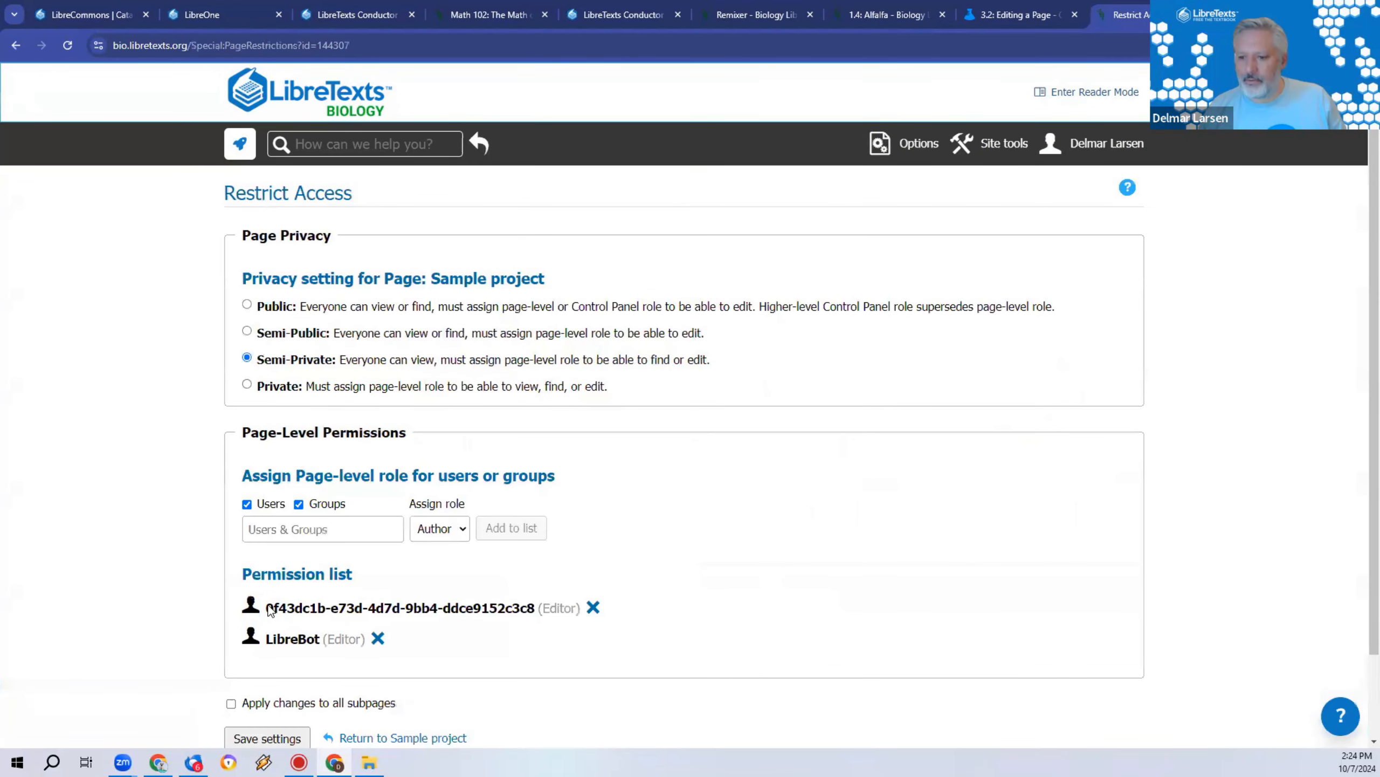
pyautogui.moveTo(266, 607); pyautogui.dragTo(334, 609)
pyautogui.hotkey('ctrl', 'c')
pyautogui.click(292, 530)
pyautogui.hotkey('ctrl', 'v')
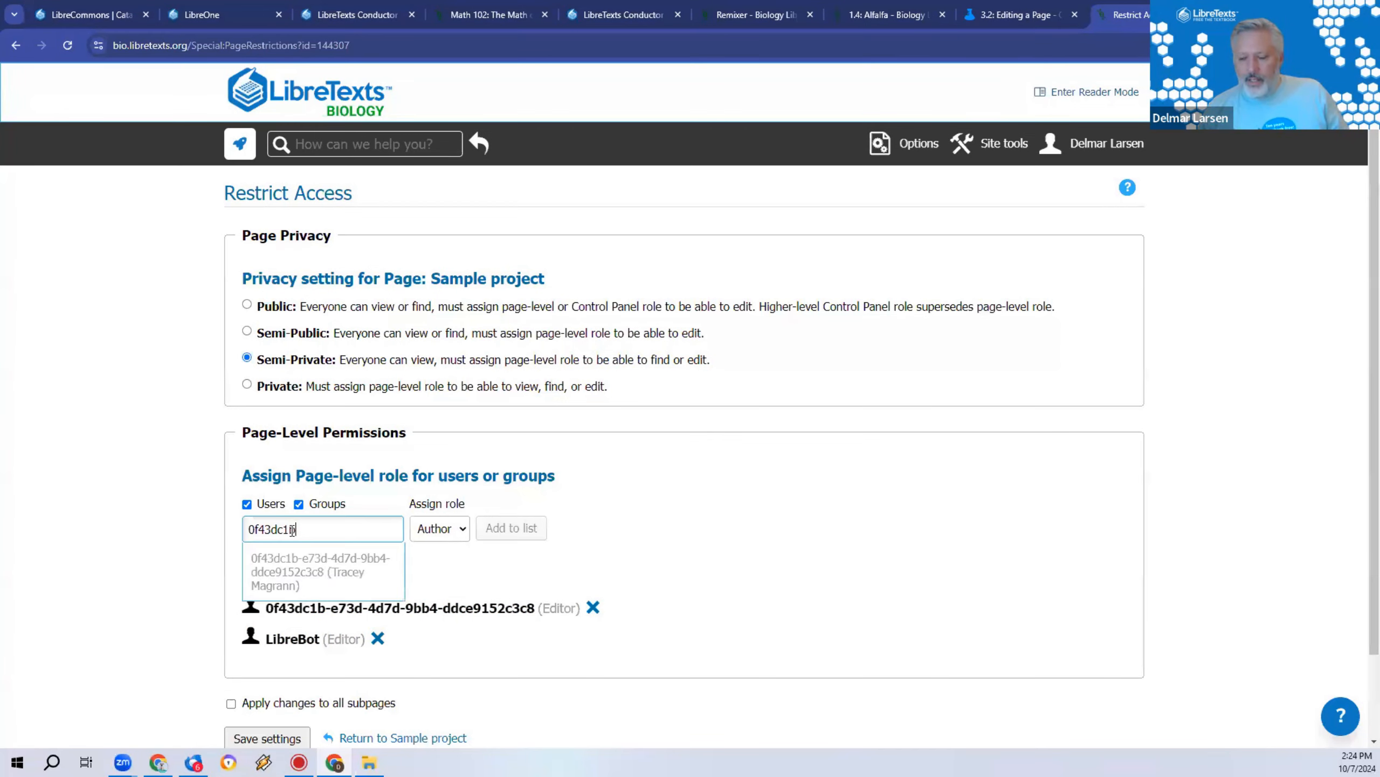
pyautogui.click(852, 476)
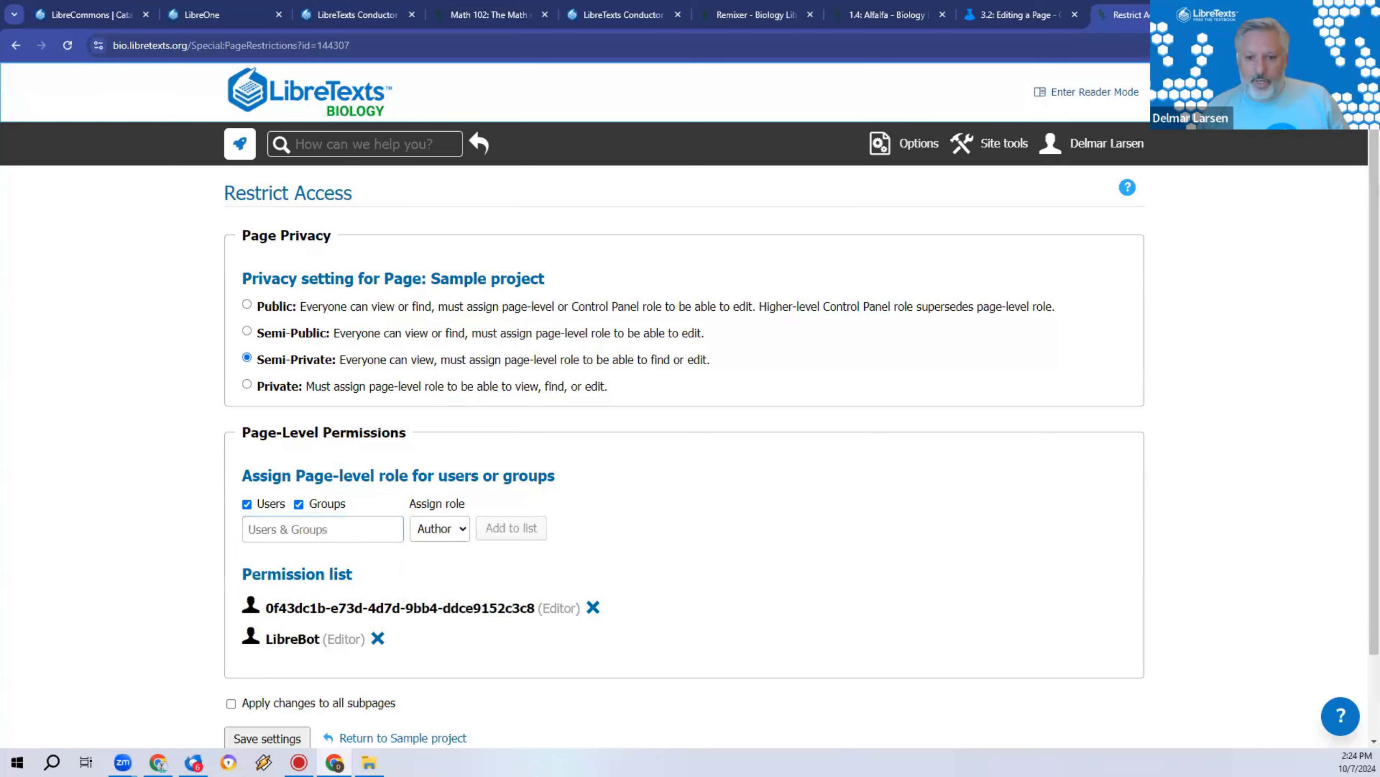
# Step: Close the Sample project page and return to the Math 102: The Math of Love project page in Conductor
pyautogui.click(214, 379)
pyautogui.hotkey('alt', 'Left')
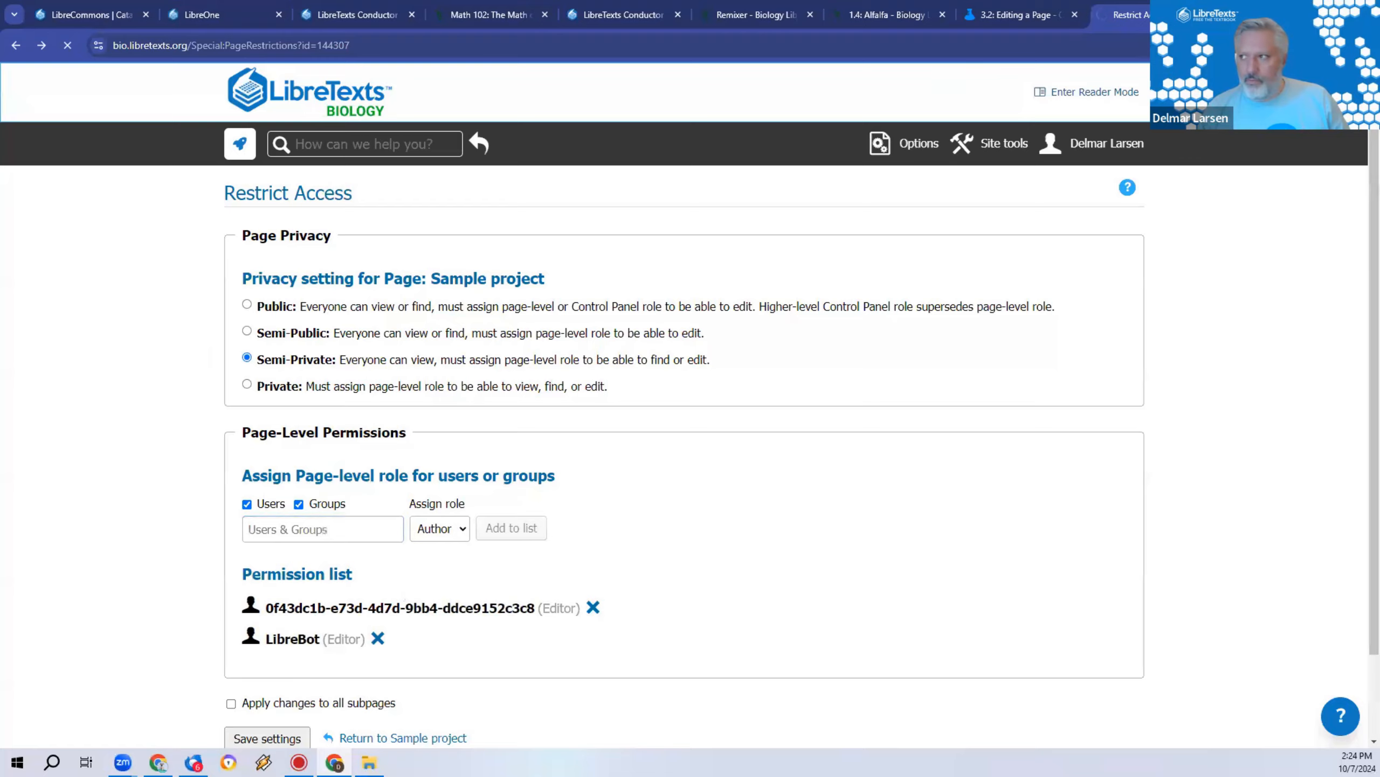
pyautogui.hotkey('ctrl', 'w')
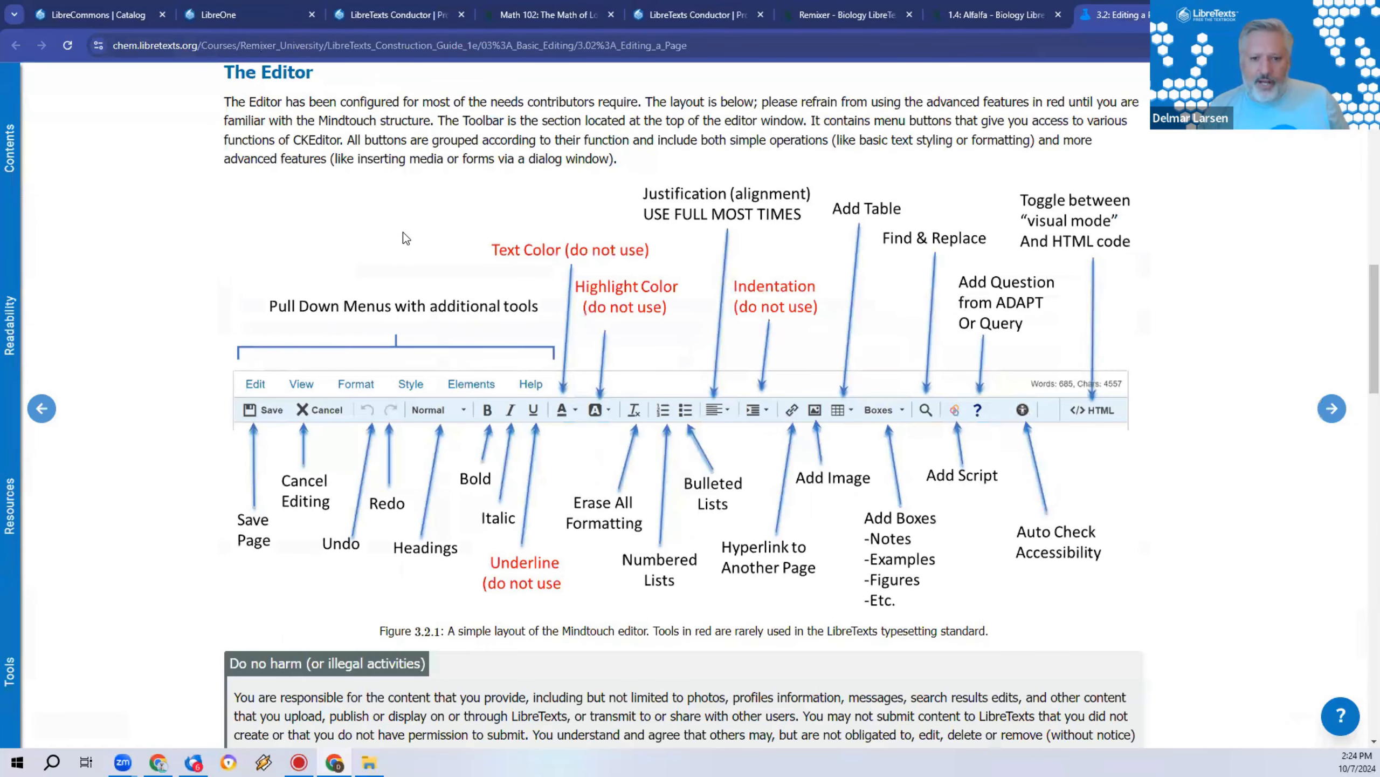
pyautogui.click(698, 14)
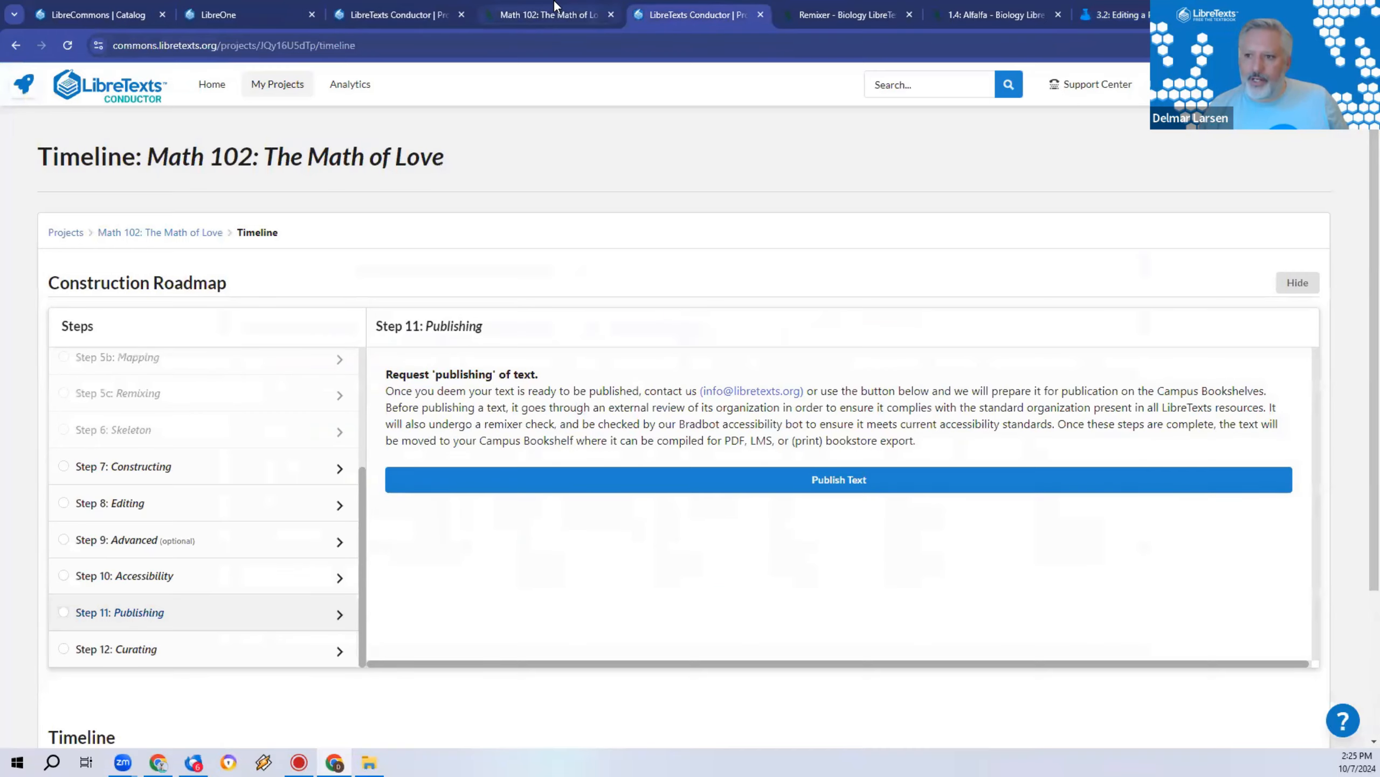
pyautogui.click(489, 13)
pyautogui.click(434, 13)
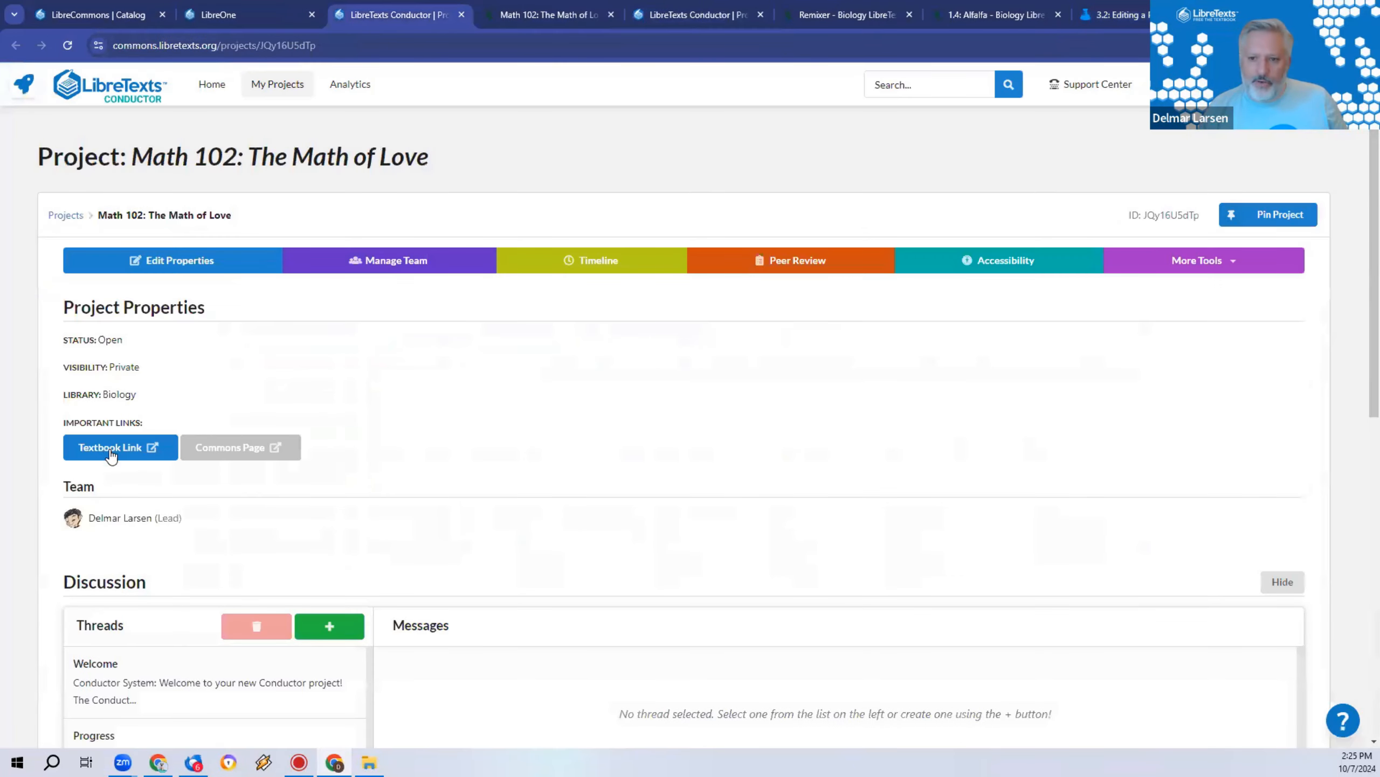
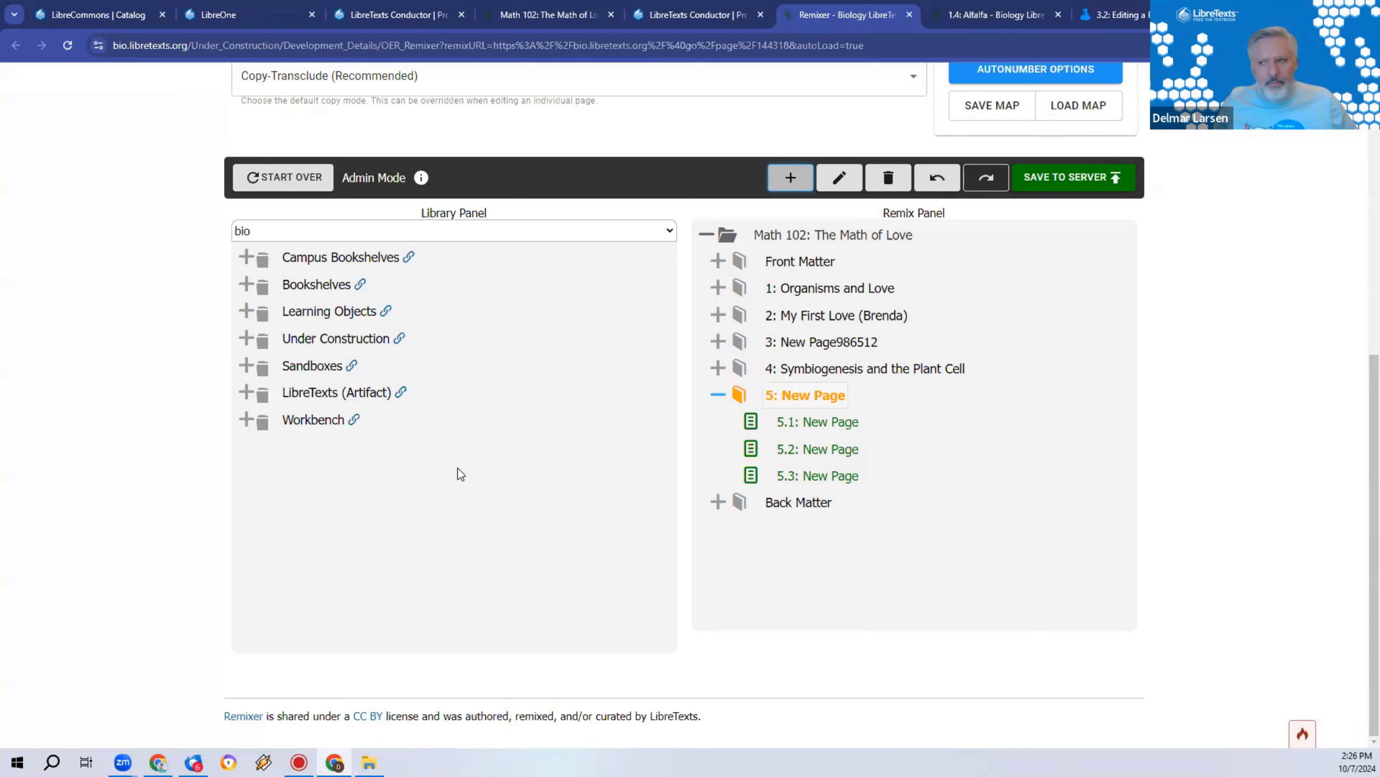
# Step: Revisit the editor guide, the Remixer, the project timeline and the Math 102 project properties
pyautogui.click(1122, 12)
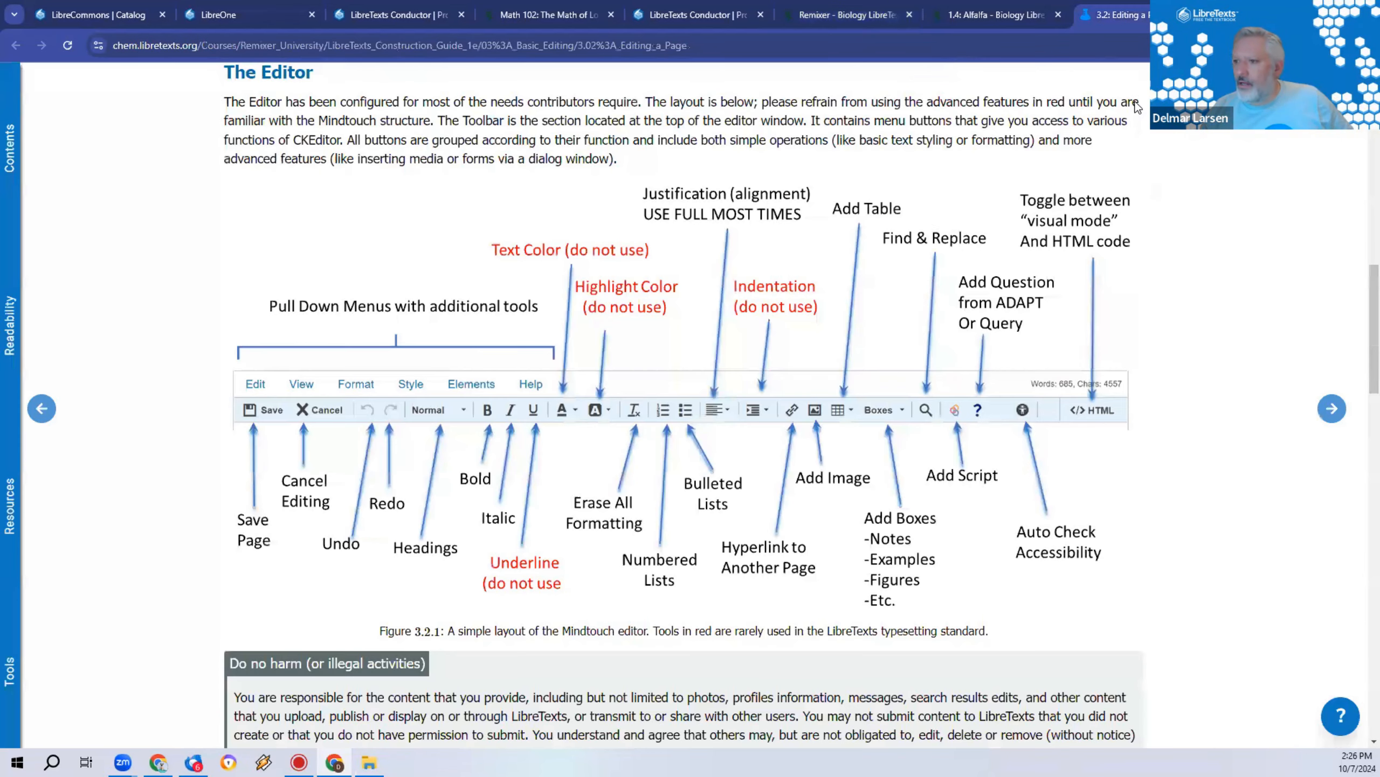
pyautogui.click(941, 8)
pyautogui.click(856, 13)
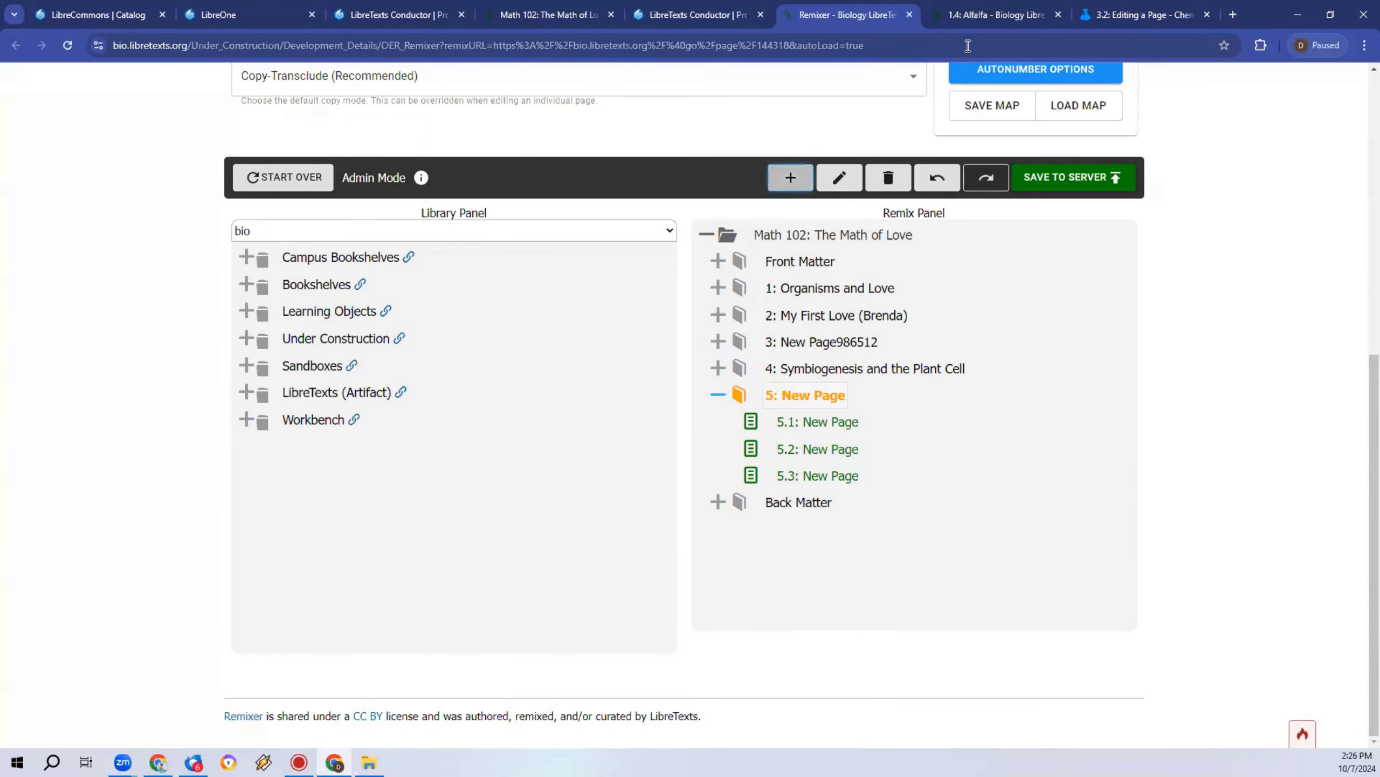
pyautogui.click(696, 10)
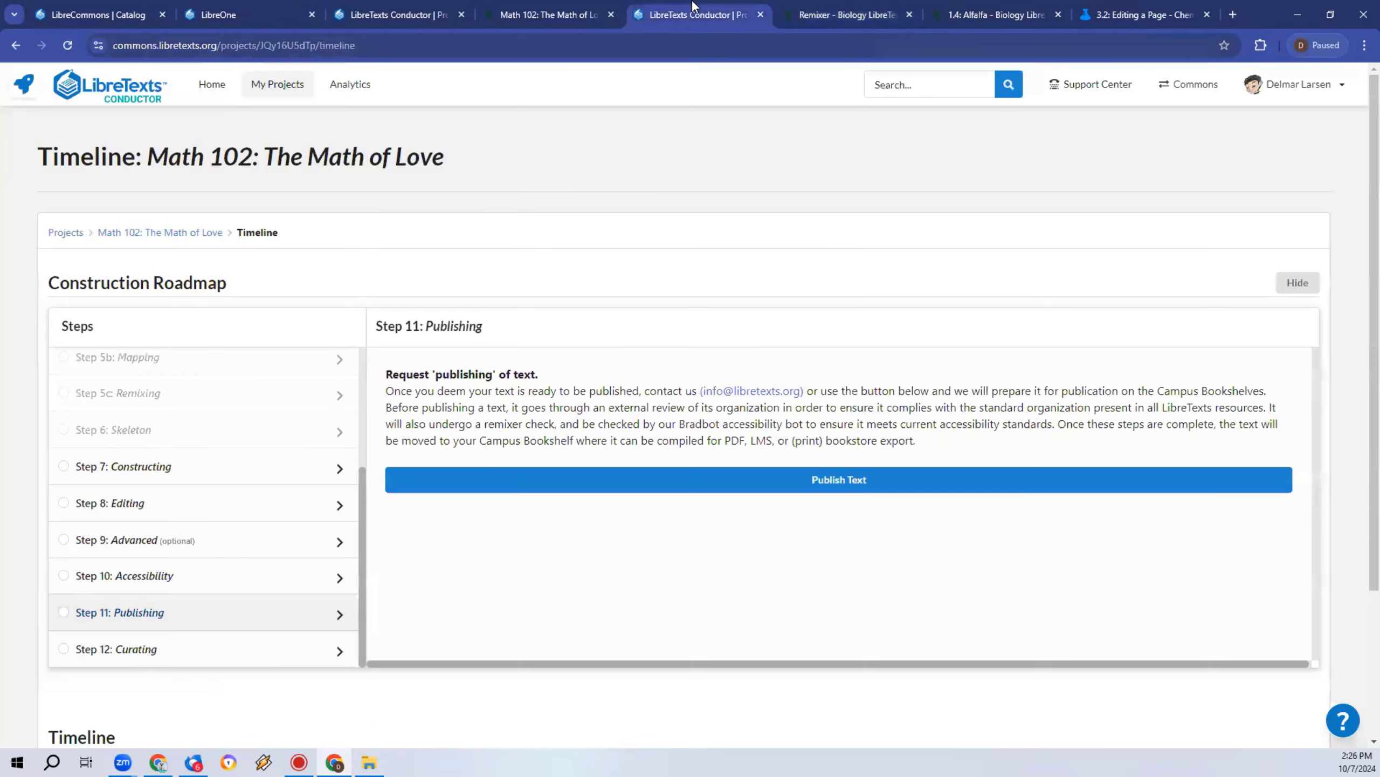
pyautogui.click(555, 6)
pyautogui.click(414, 7)
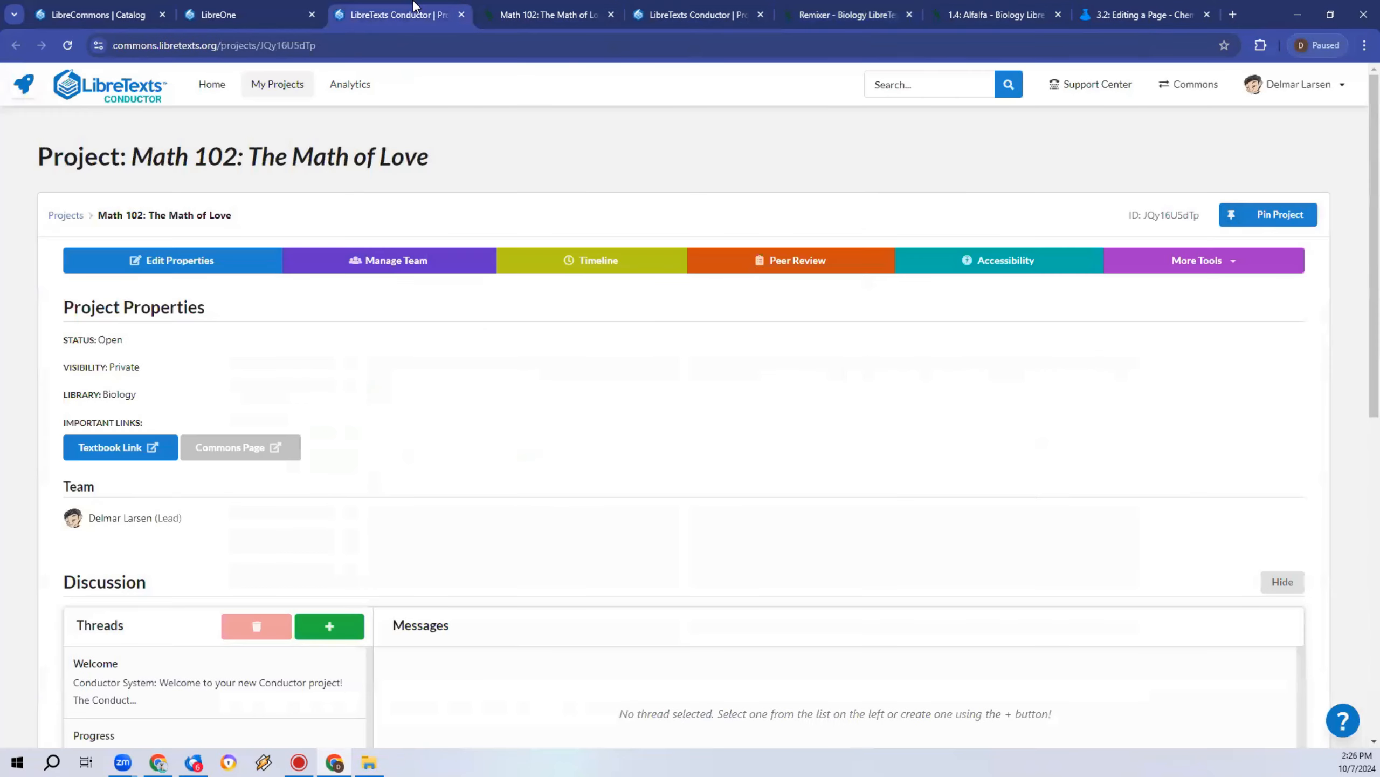
# Step: View the options of the Math 102: The Math of Love textbook page and go back to the project timeline
pyautogui.click(520, 8)
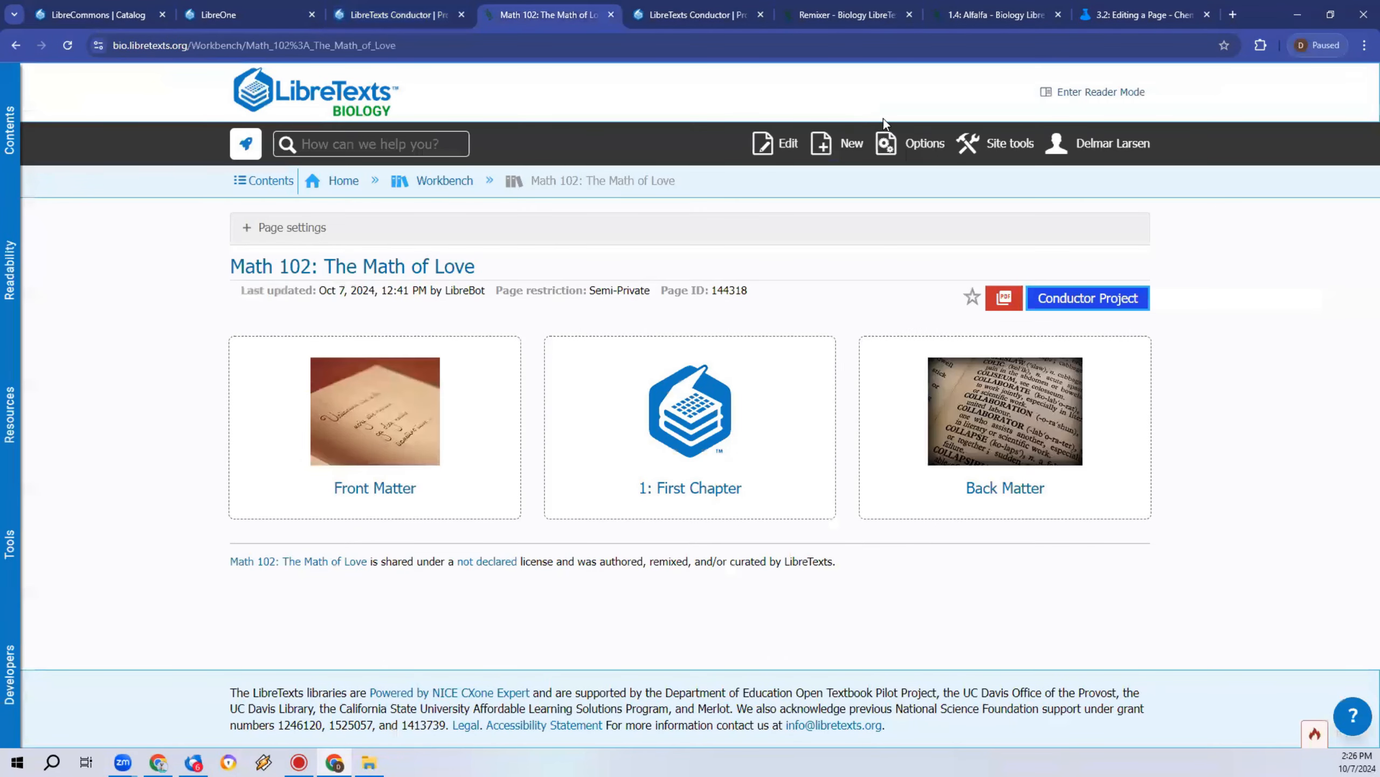
pyautogui.click(933, 142)
pyautogui.click(760, 245)
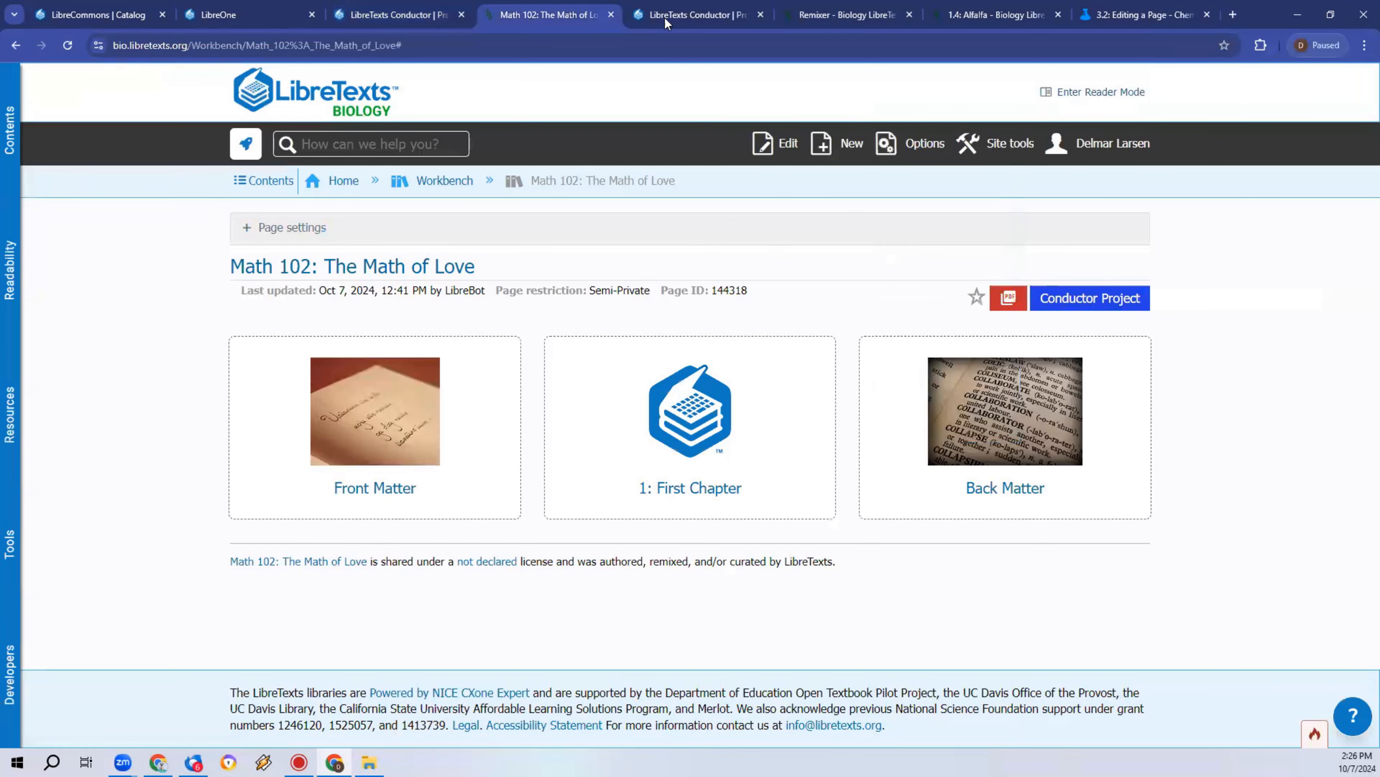
pyautogui.click(657, 16)
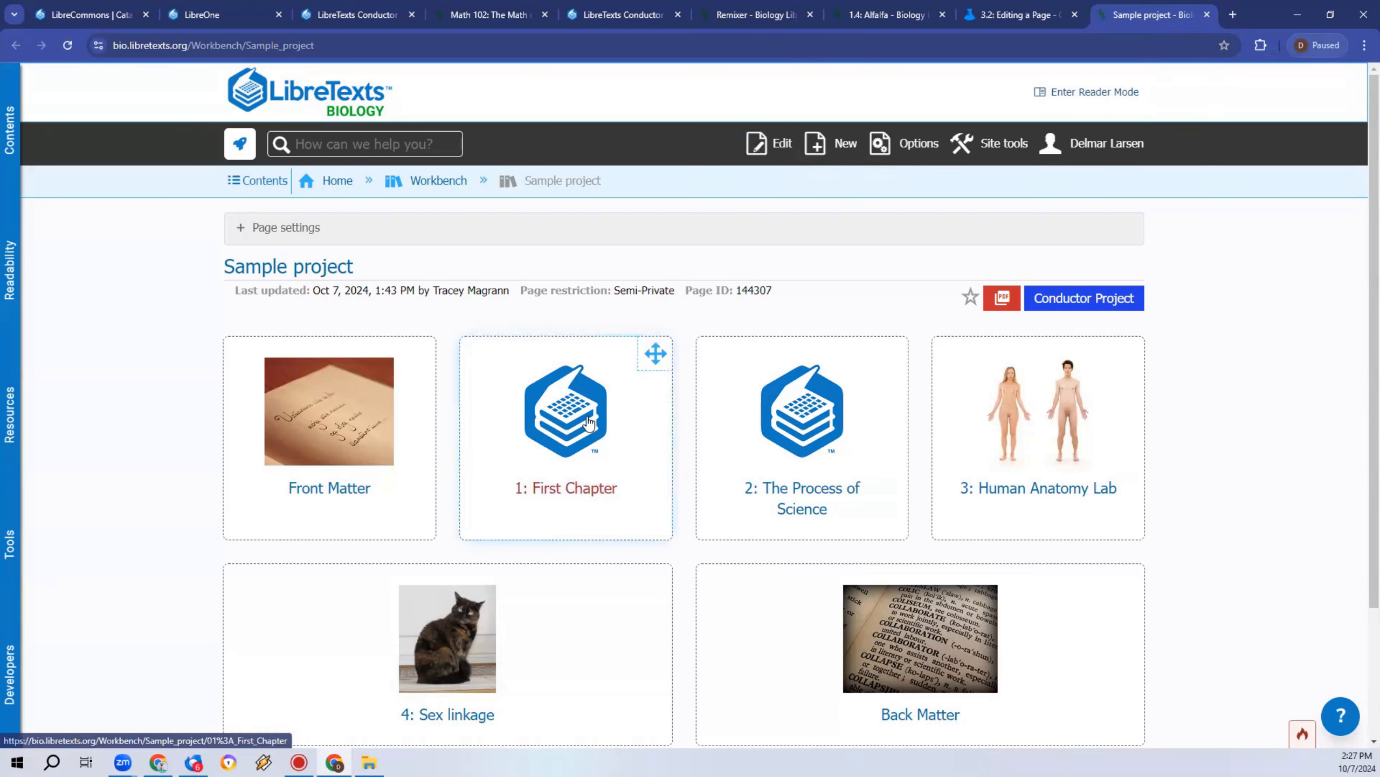
# Step: Set the guide listing display of the Sample project's "1: First Chapter" to Single with the Topic hierarchy template
pyautogui.click(560, 351)
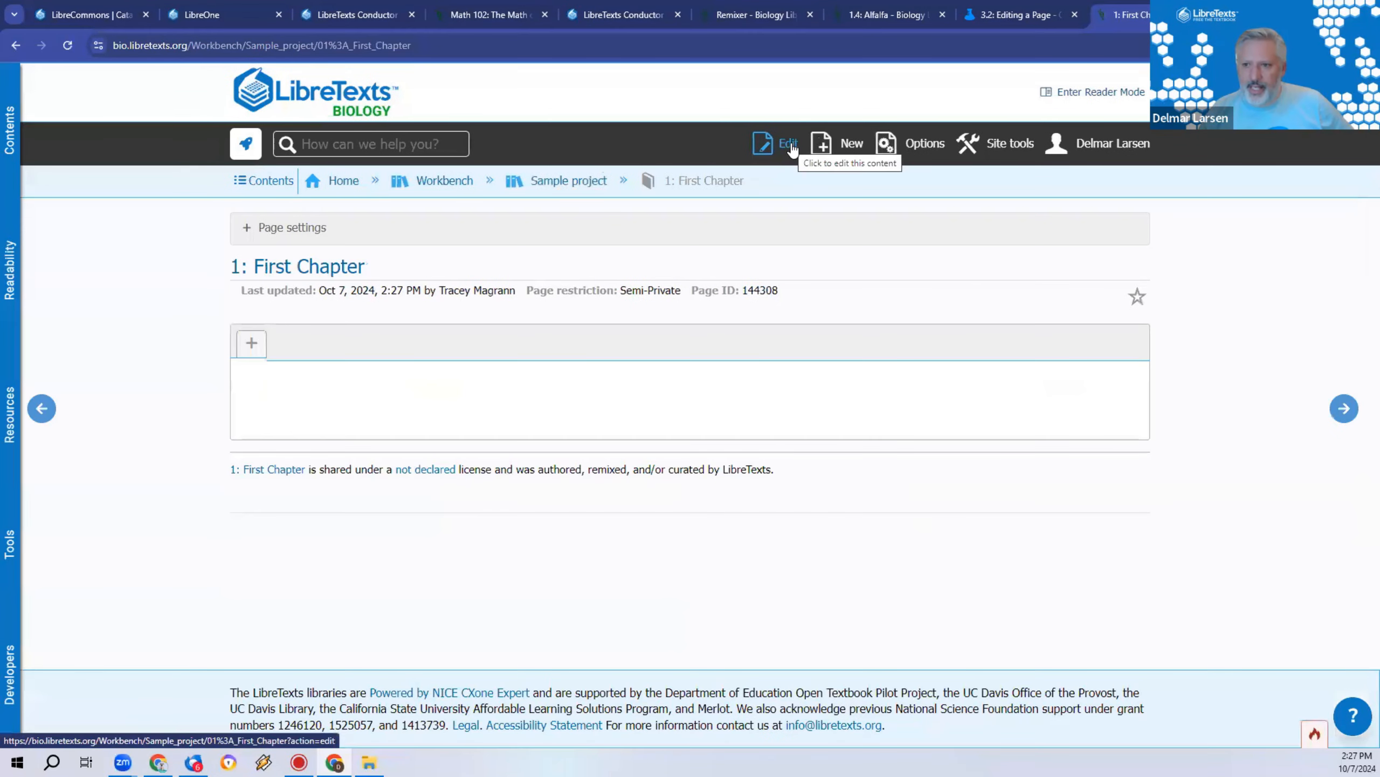
pyautogui.click(281, 229)
pyautogui.click(247, 423)
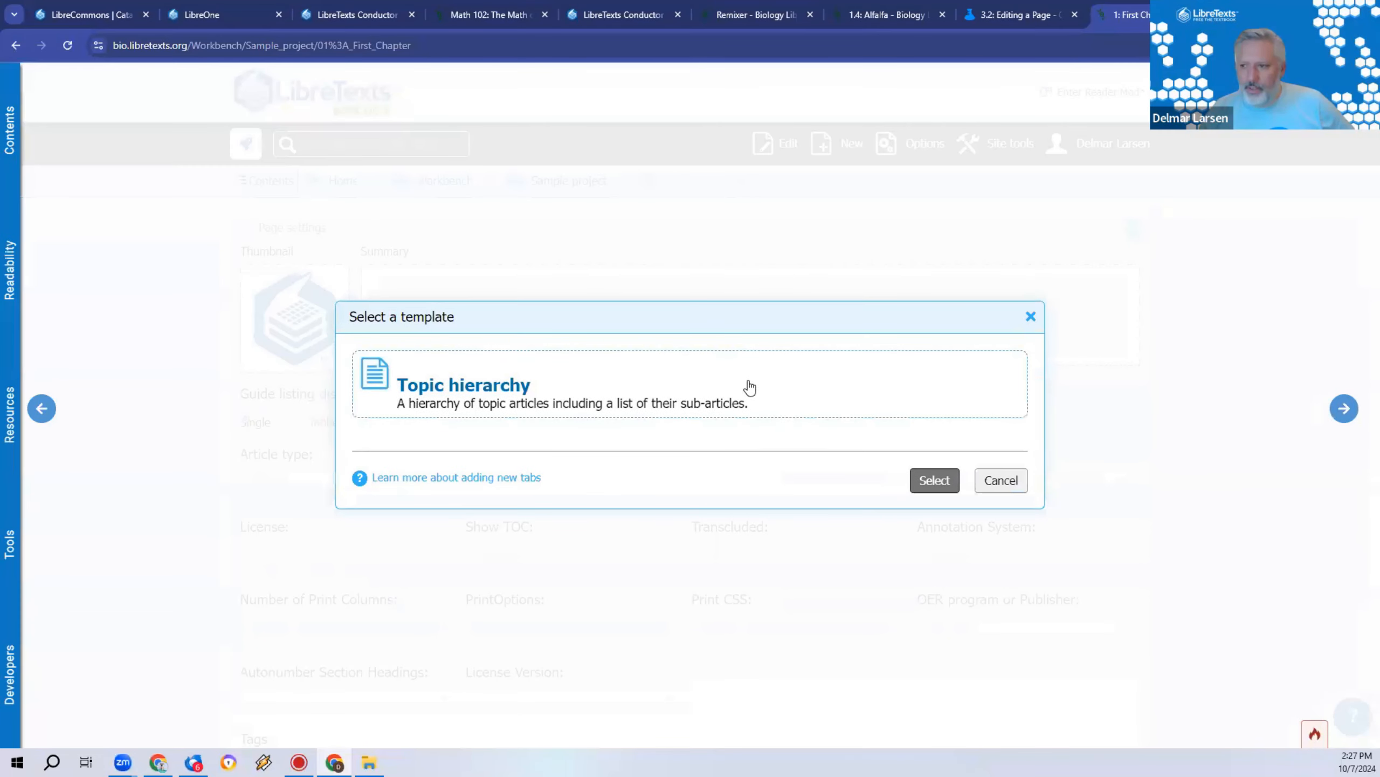
pyautogui.click(935, 480)
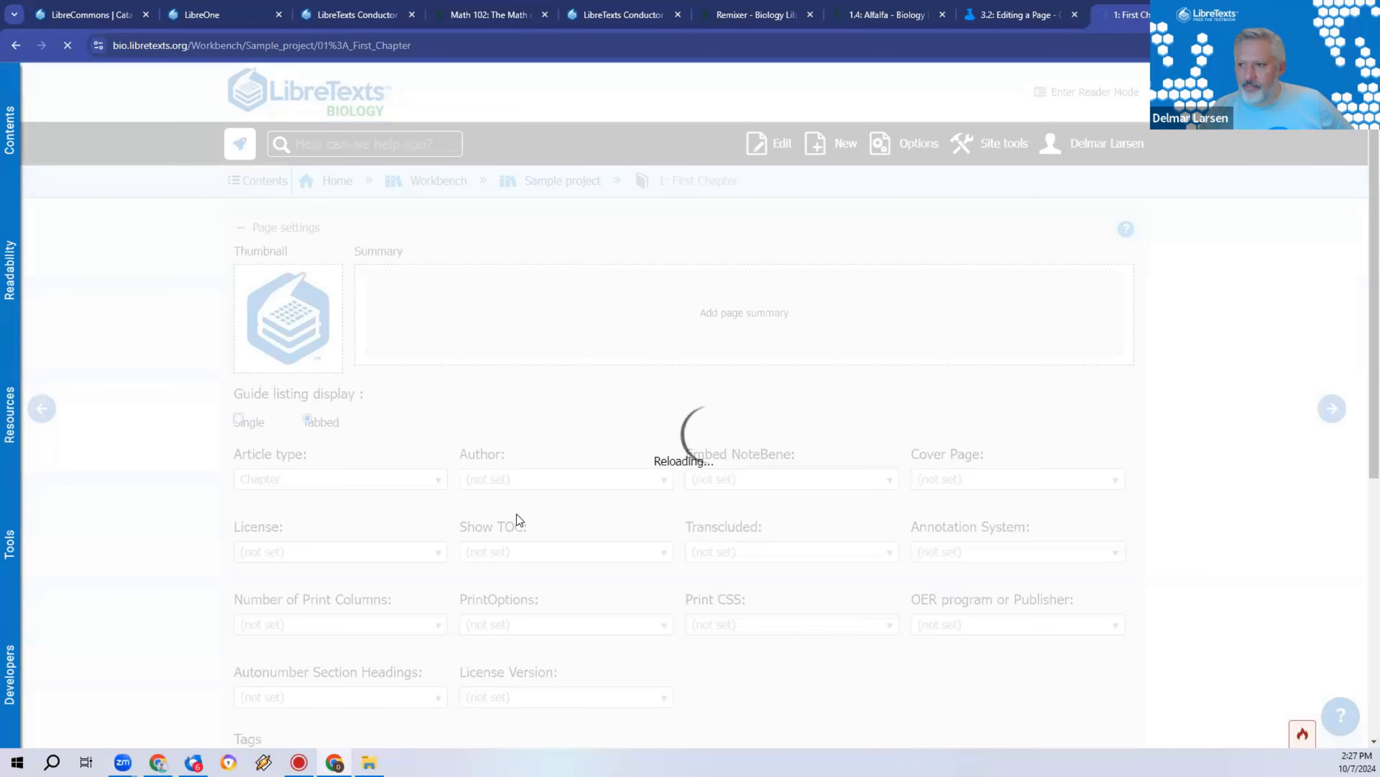
pyautogui.scroll(-7, 731, 393)
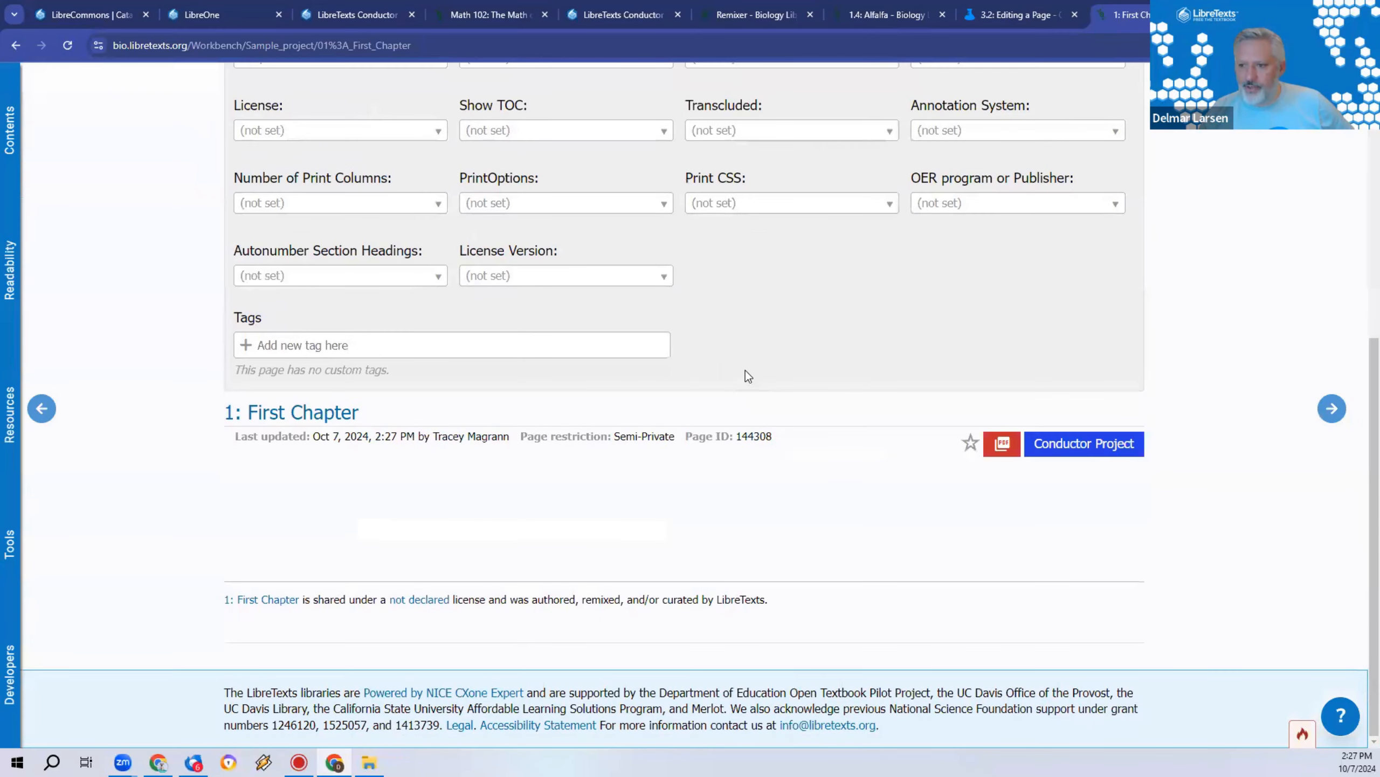
pyautogui.scroll(8, 749, 374)
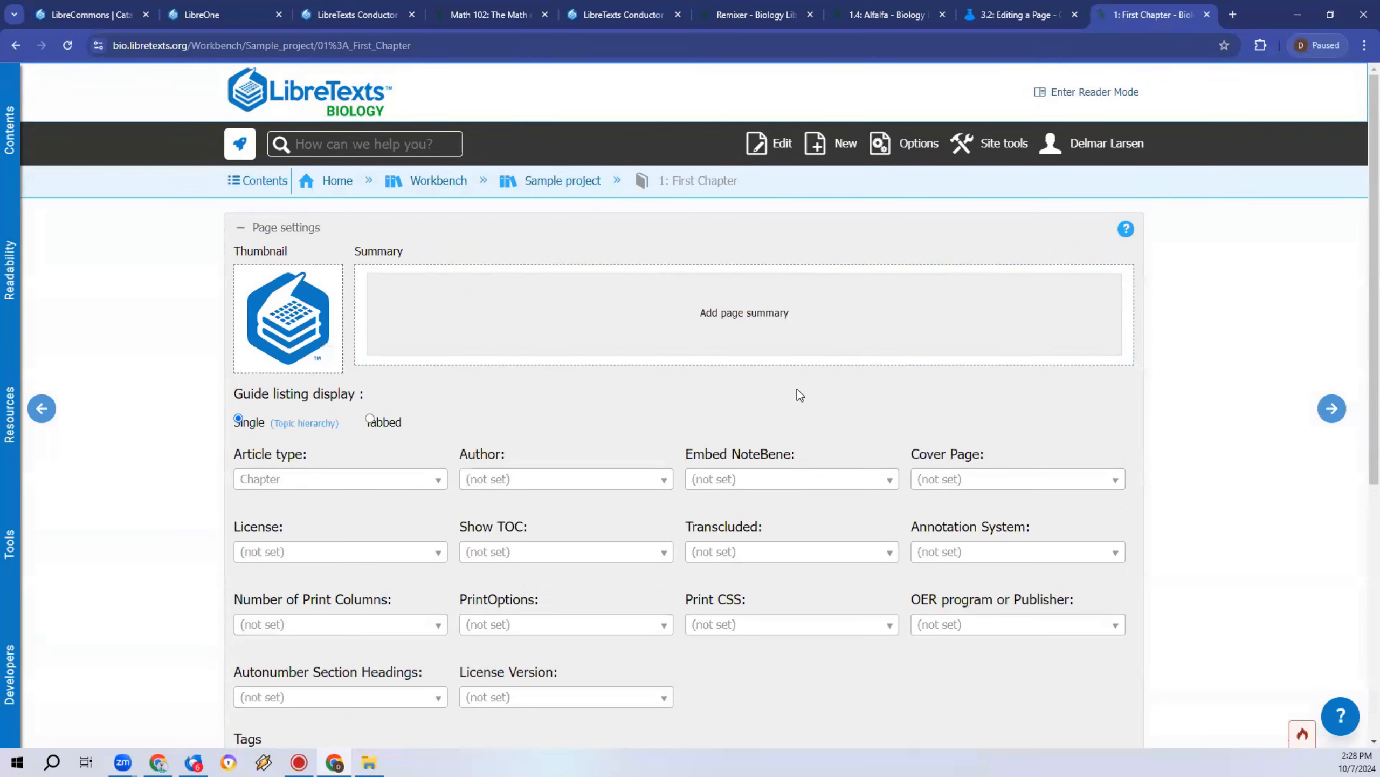
pyautogui.scroll(-6, 804, 375)
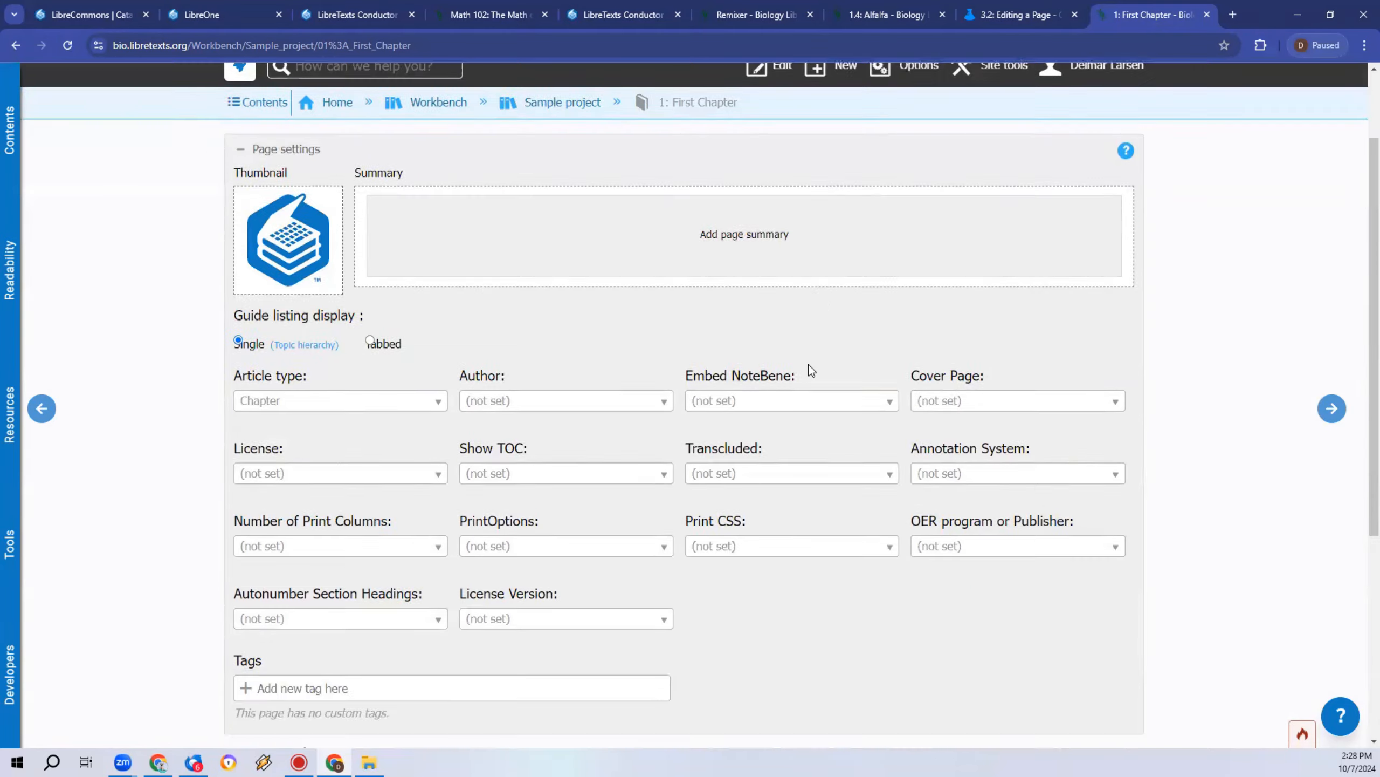
pyautogui.scroll(5, 806, 367)
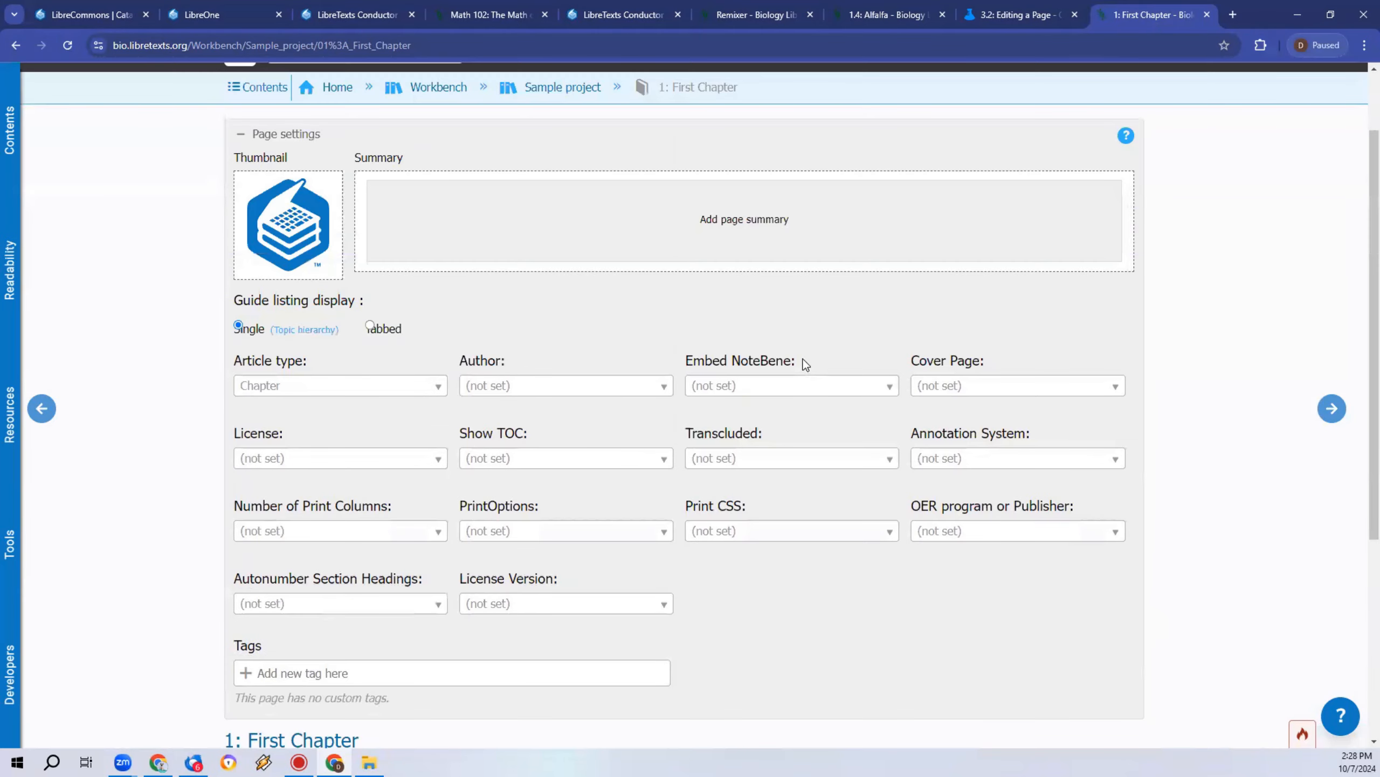
pyautogui.scroll(2, 802, 358)
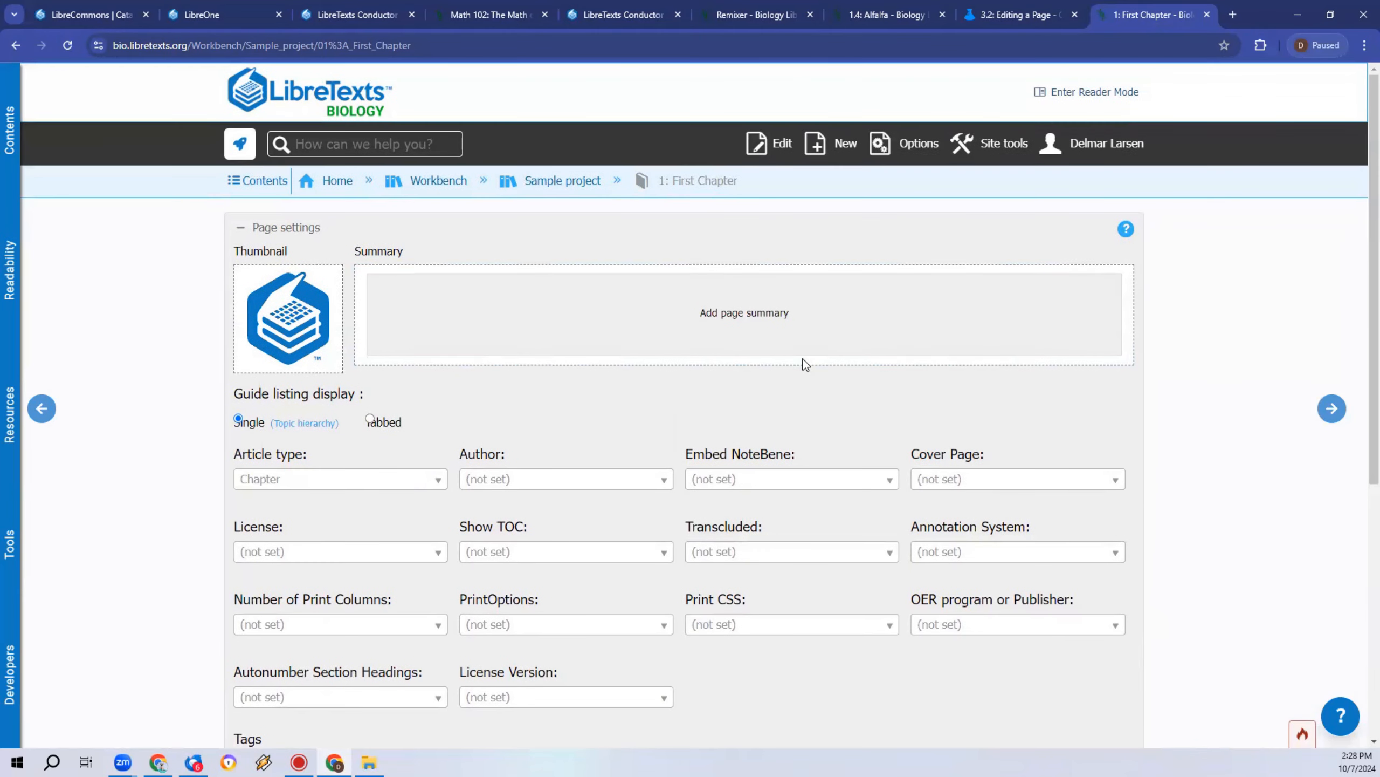
# Step: Go back to the Sample project book page and open the "3: Human Anatomy Lab" chapter
pyautogui.click(595, 181)
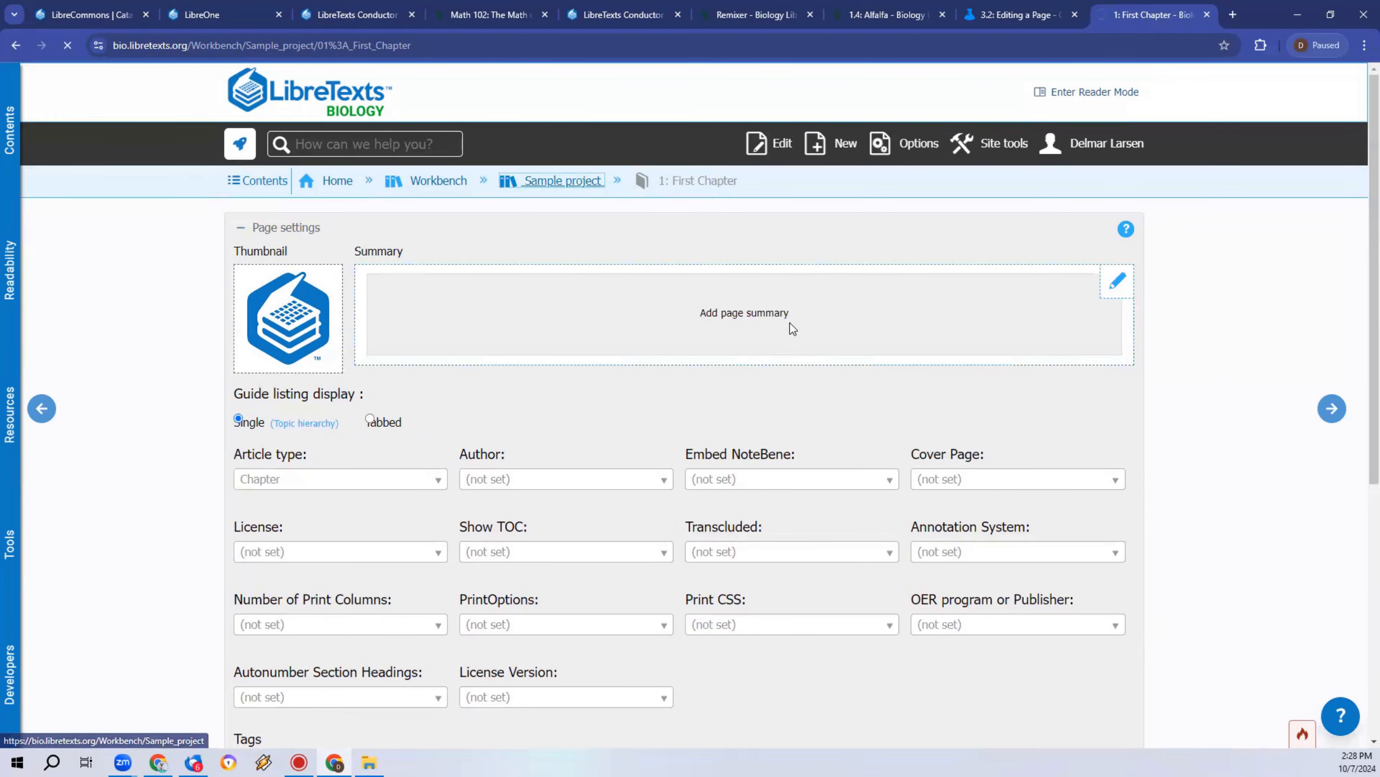
pyautogui.scroll(-10, 823, 362)
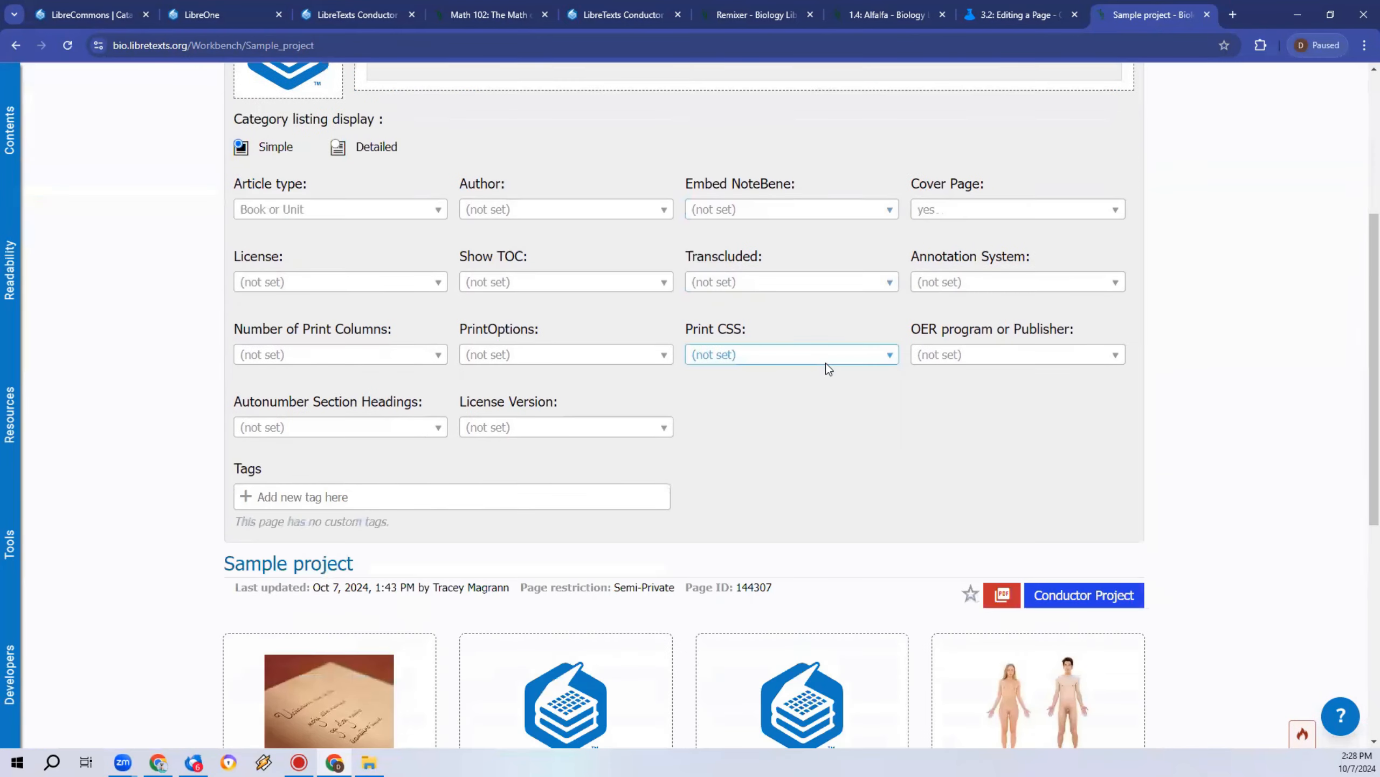
pyautogui.click(877, 359)
pyautogui.click(974, 280)
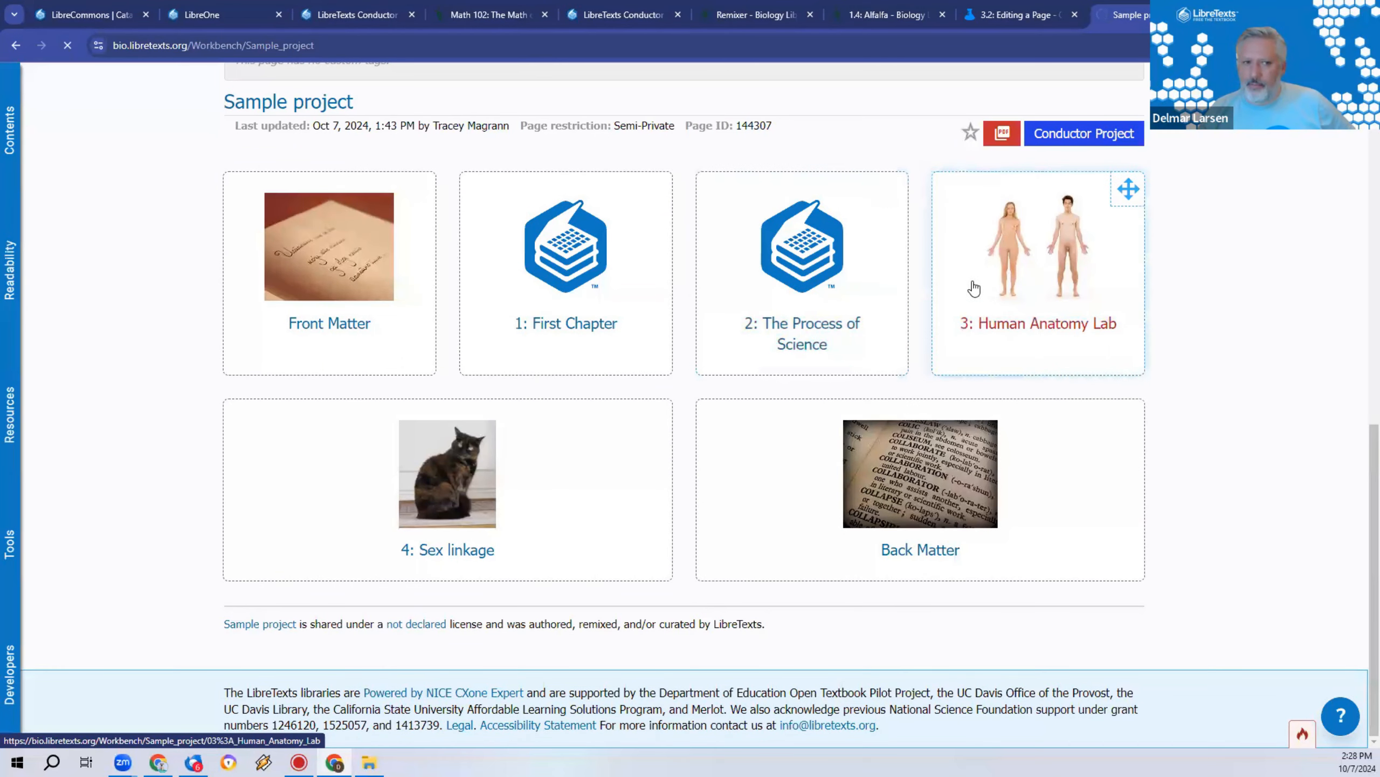
# Step: Open the "3.1.3: Human Body Cavities and Organ Systems" page within "3.1: Overview and the Microscope" of the Human Anatomy Lab chapter
pyautogui.scroll(-10, 611, 457)
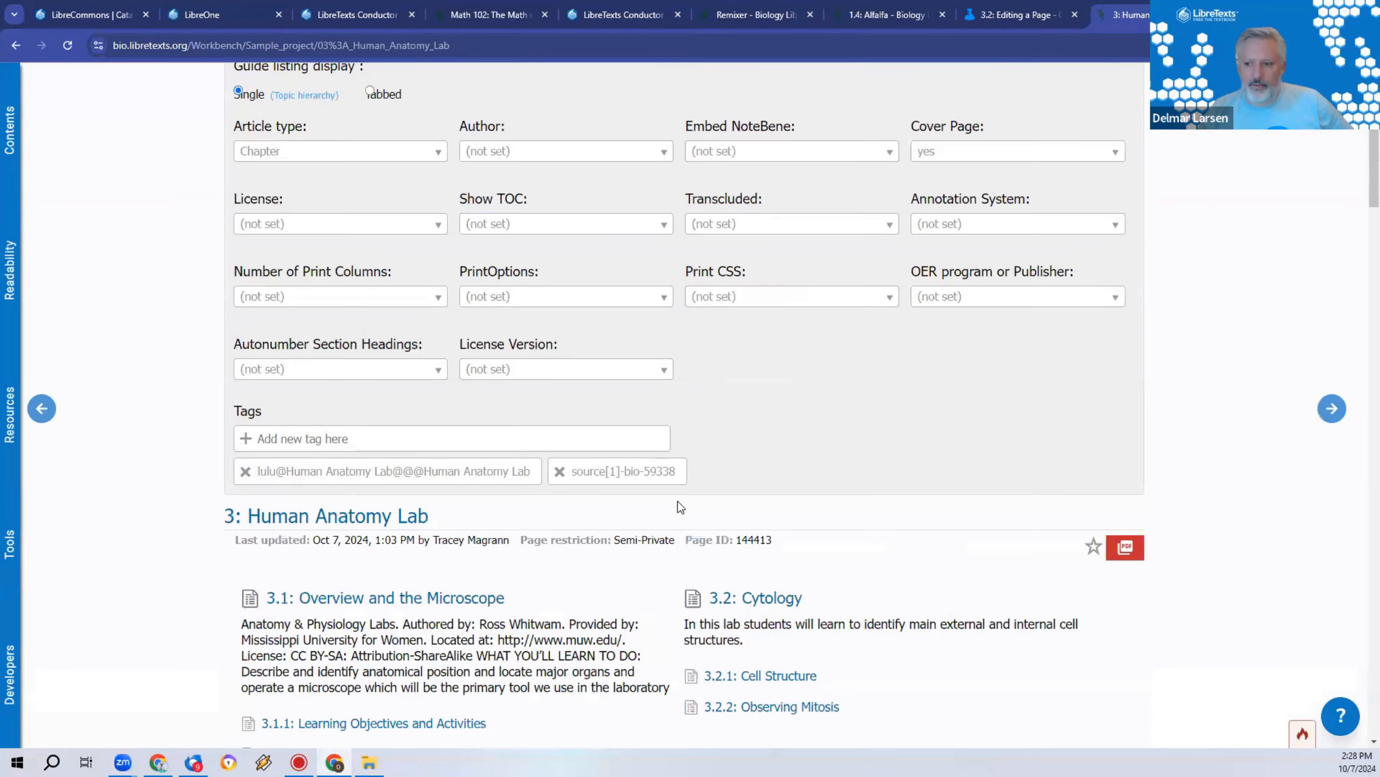
pyautogui.click(497, 383)
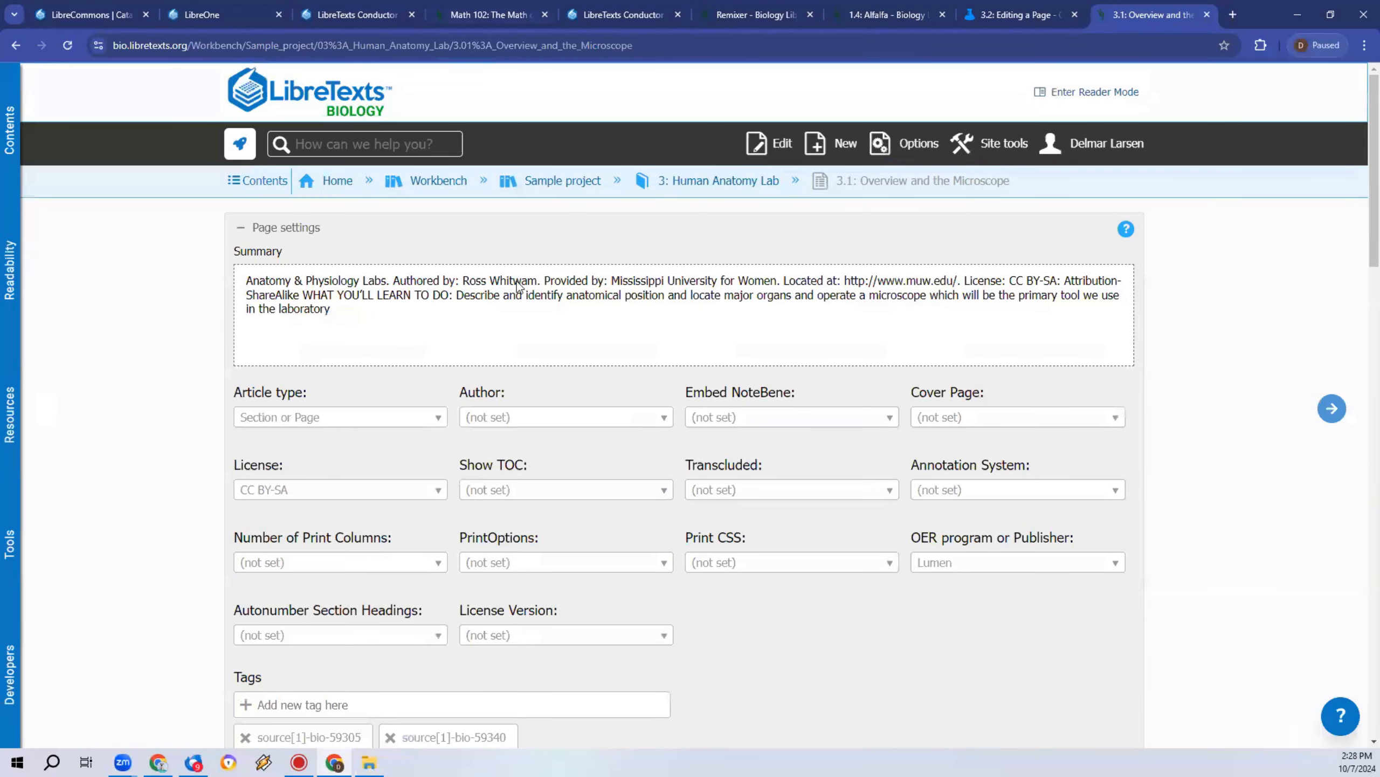
pyautogui.scroll(-5, 516, 272)
pyautogui.scroll(-5, 598, 357)
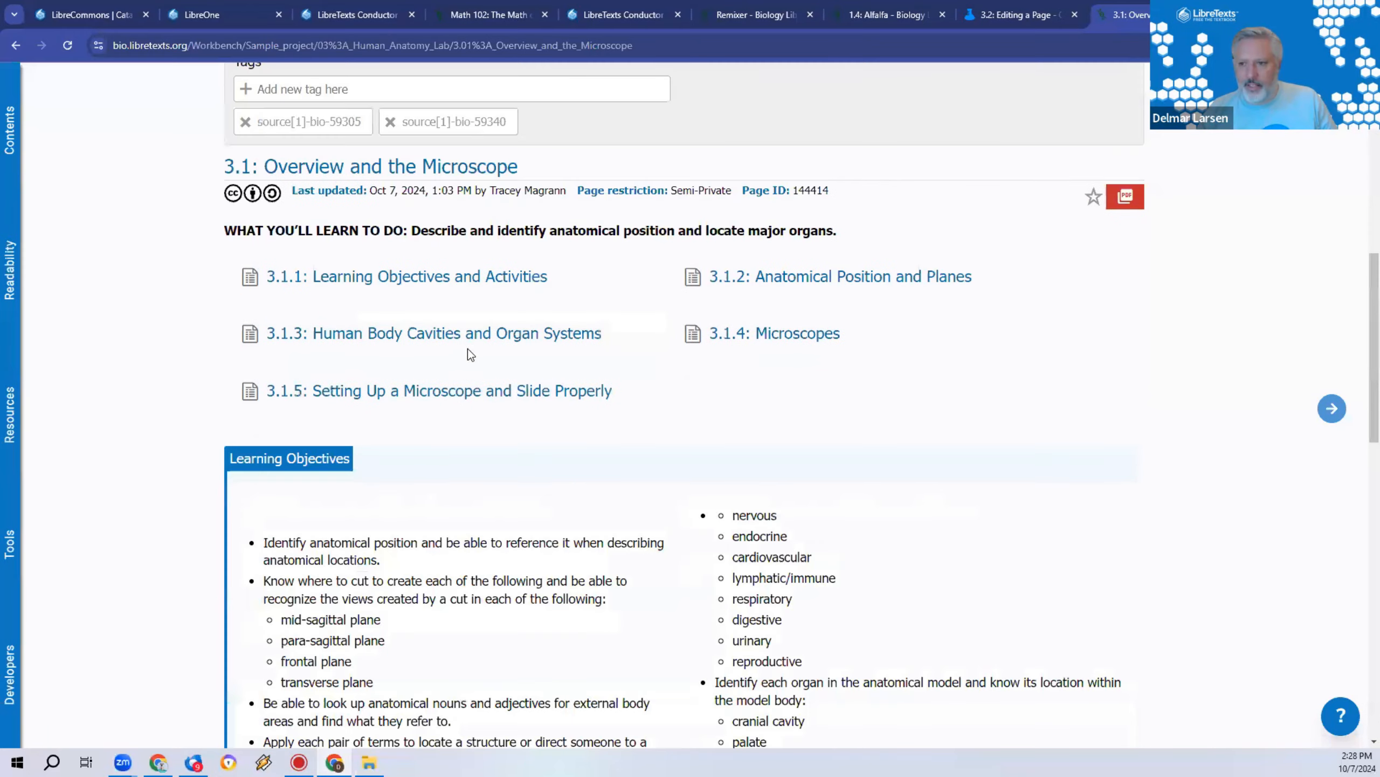
pyautogui.click(405, 334)
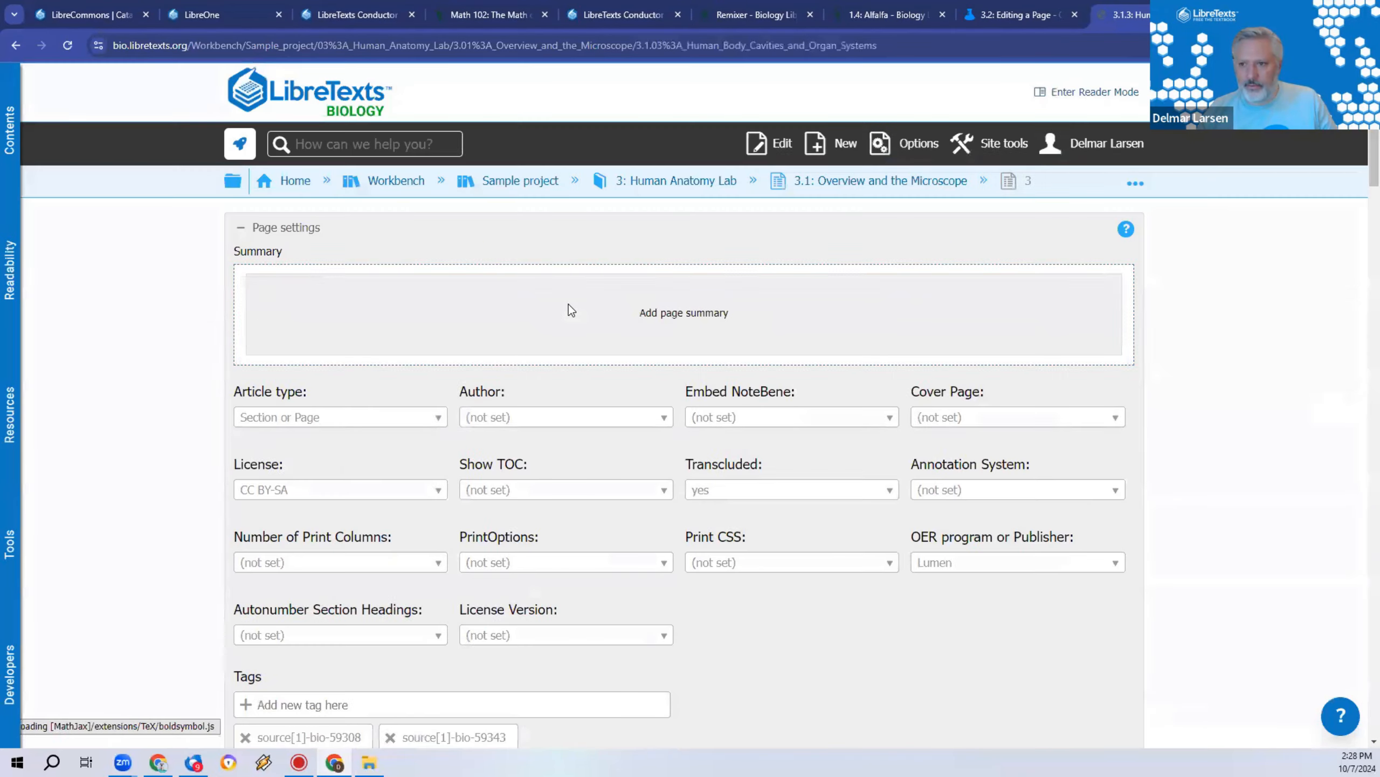
pyautogui.scroll(-5, 570, 311)
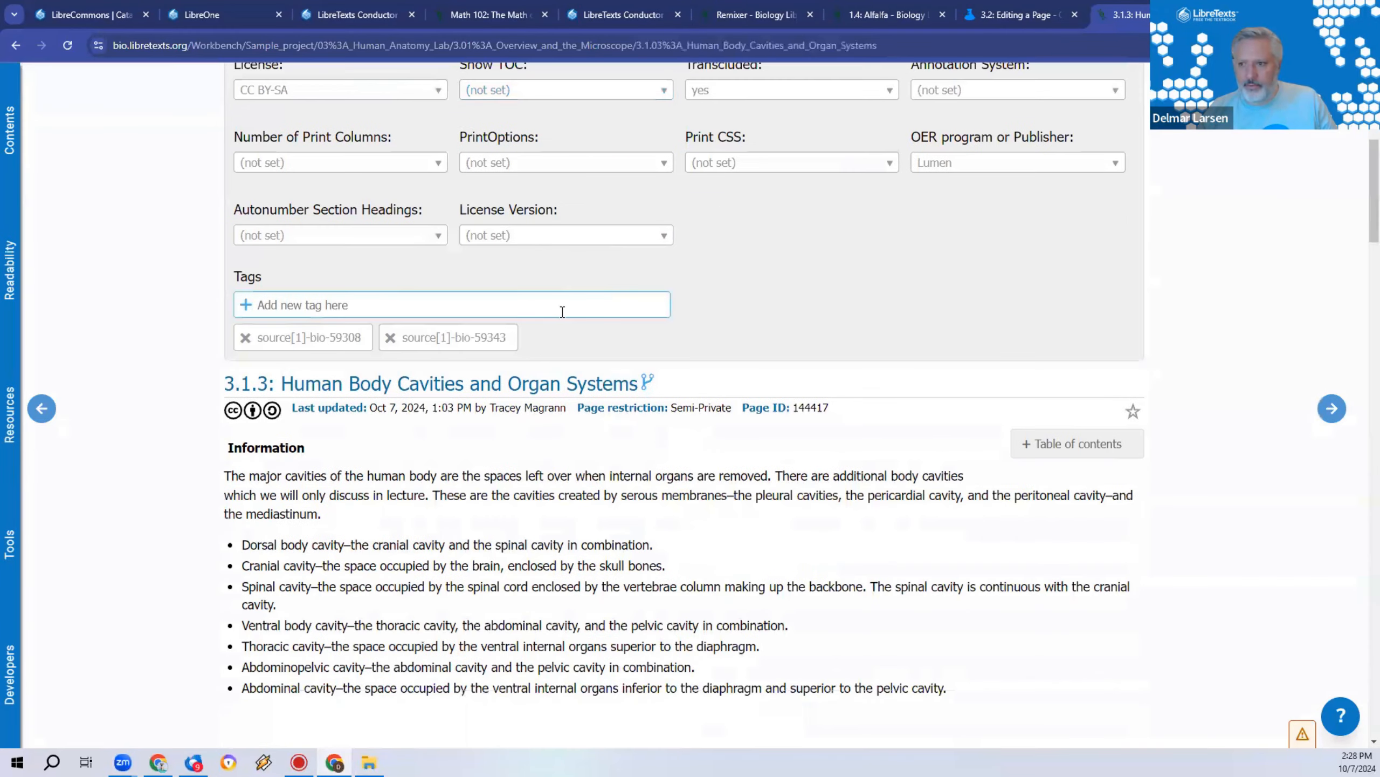
# Step: Collapse the page settings of the 3.1.3 page and inspect the fork icon beside its title
pyautogui.click(397, 44)
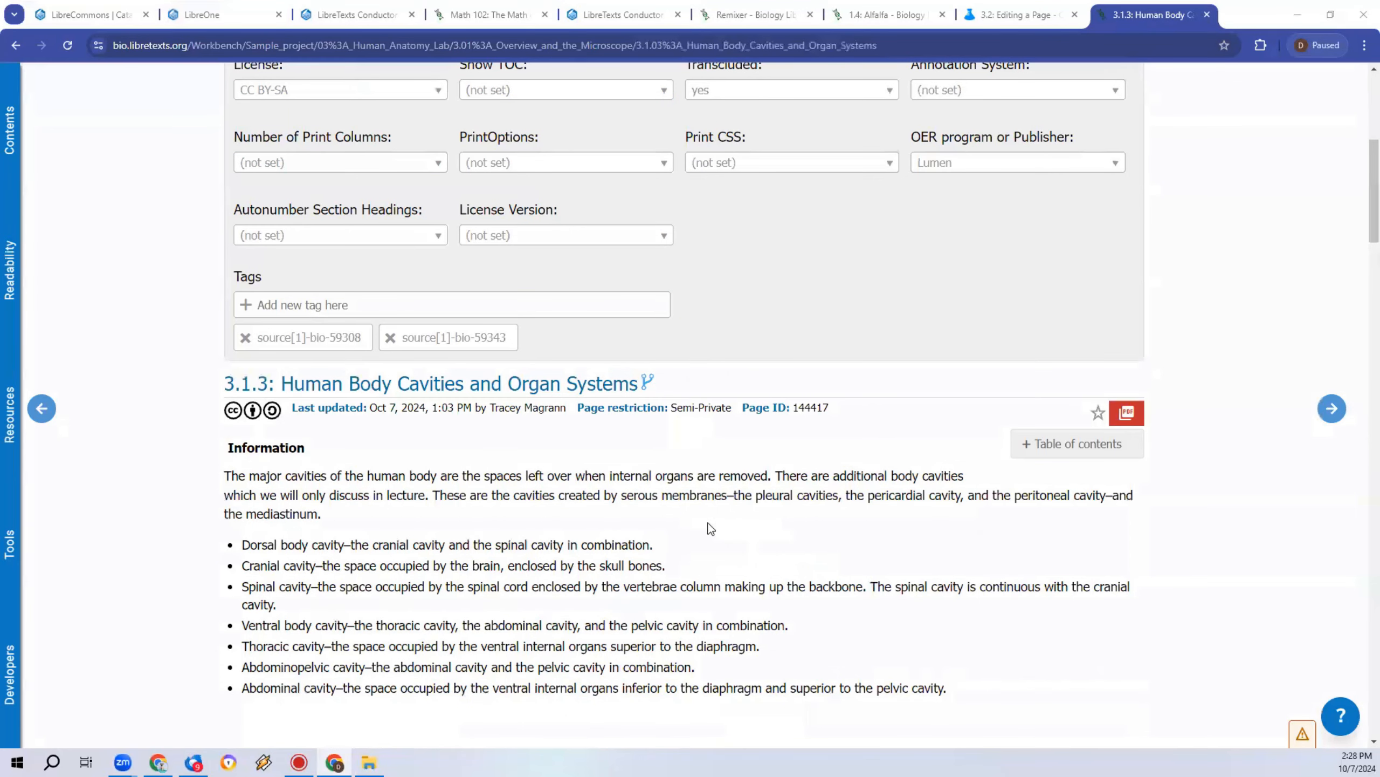
pyautogui.scroll(5, 502, 323)
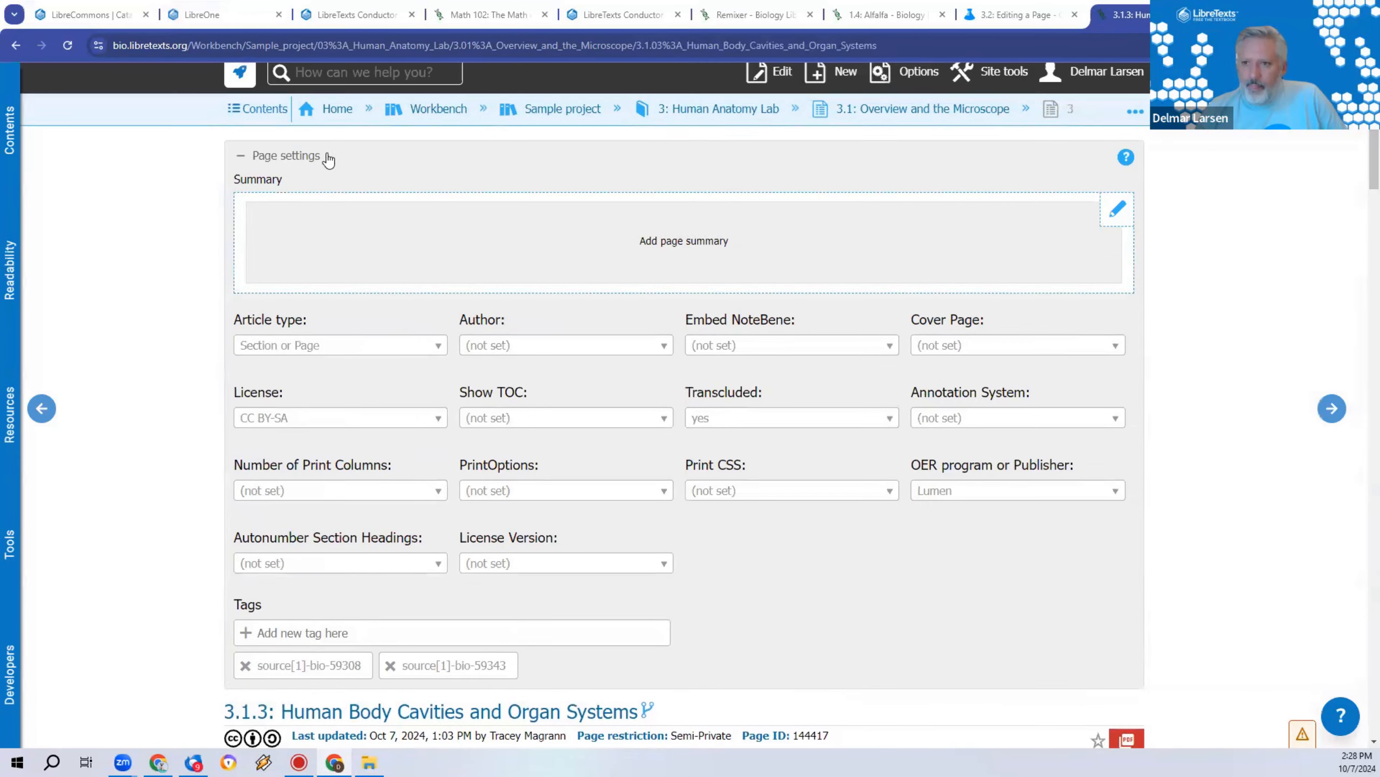
pyautogui.click(321, 156)
pyautogui.scroll(2, 727, 346)
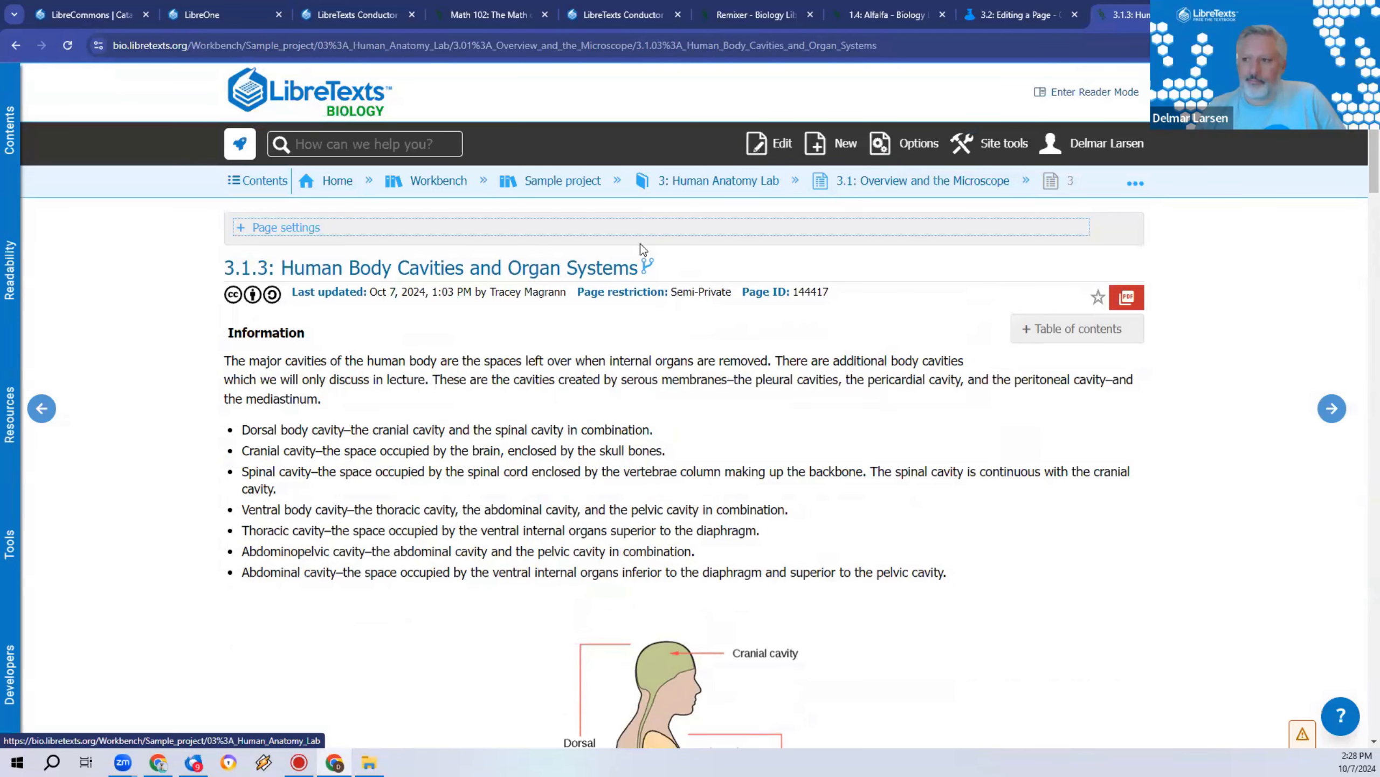
pyautogui.moveTo(652, 267)
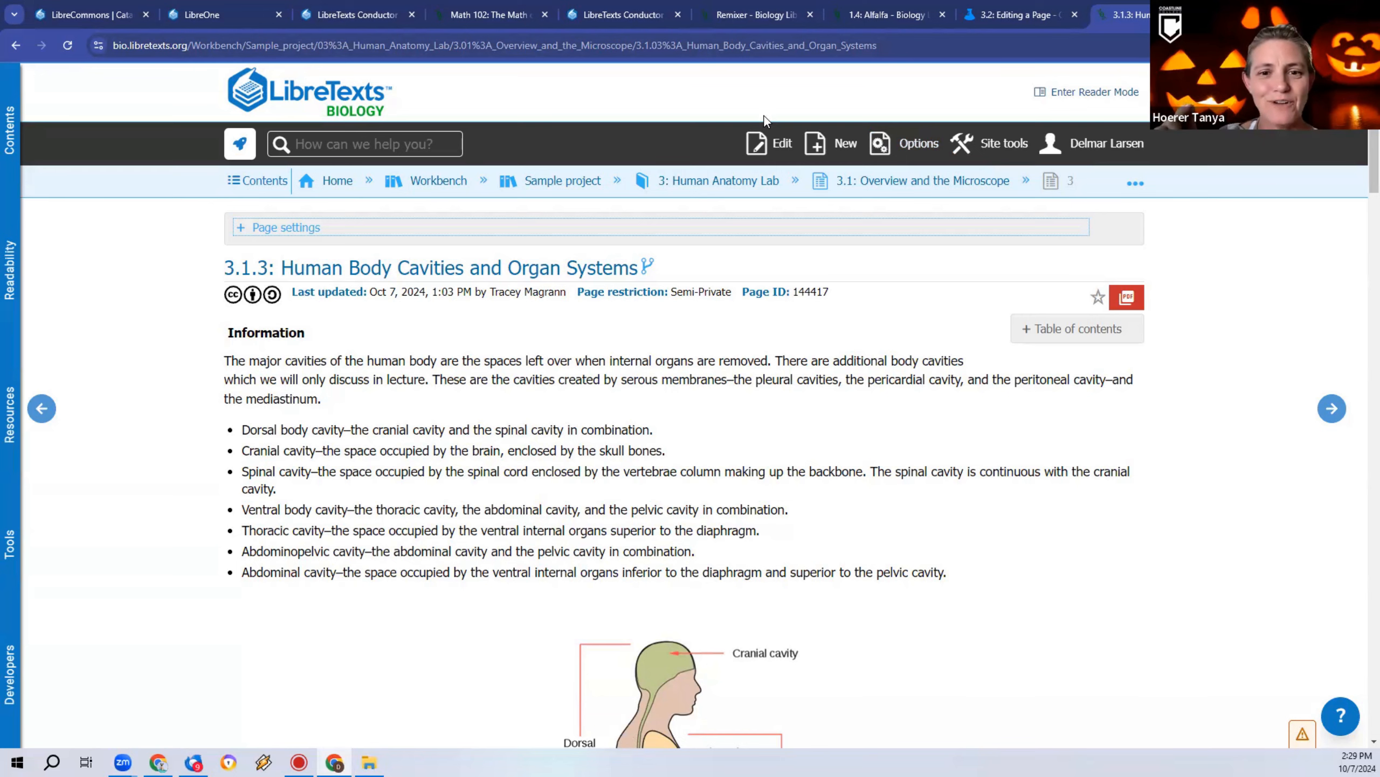
# Step: Return to the Math 102: The Math of Love project and open the Conductor home page
pyautogui.click(390, 11)
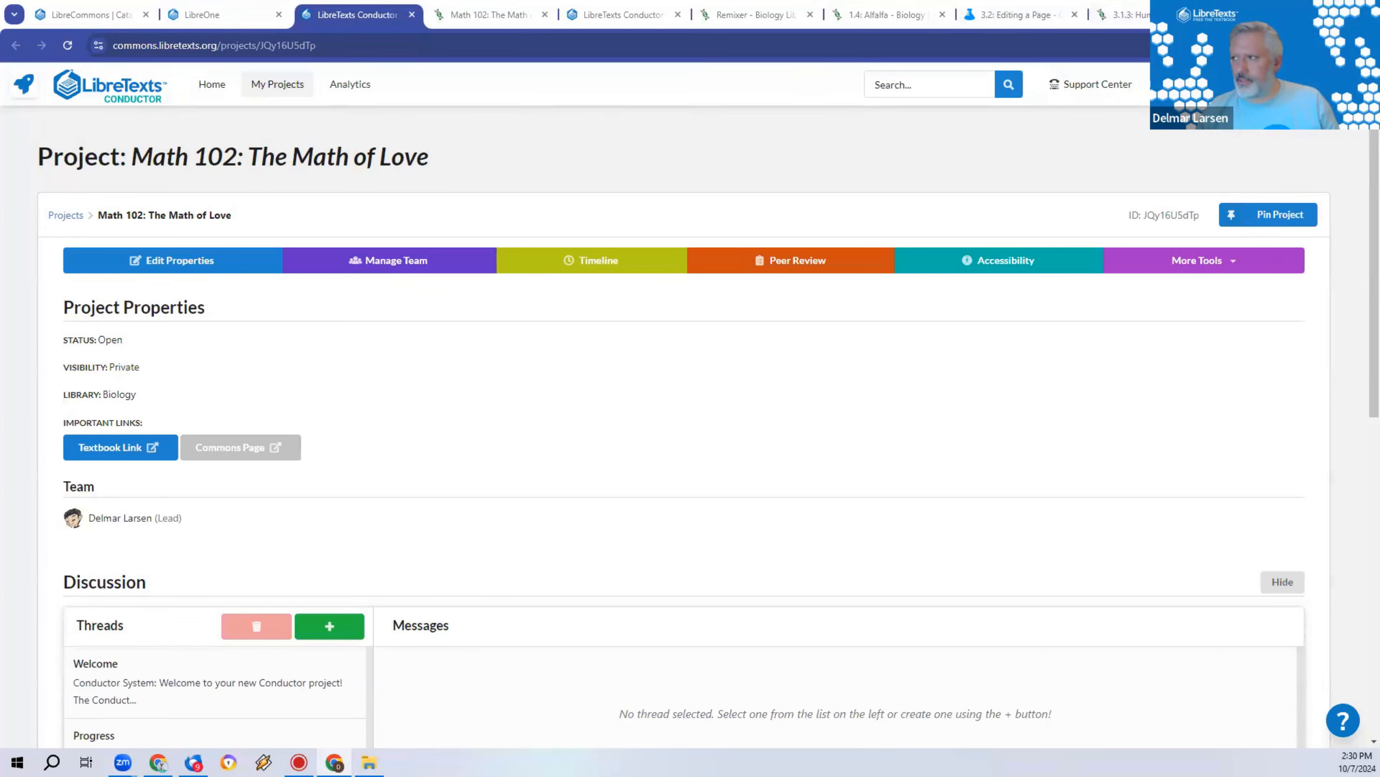
pyautogui.press('super+d')
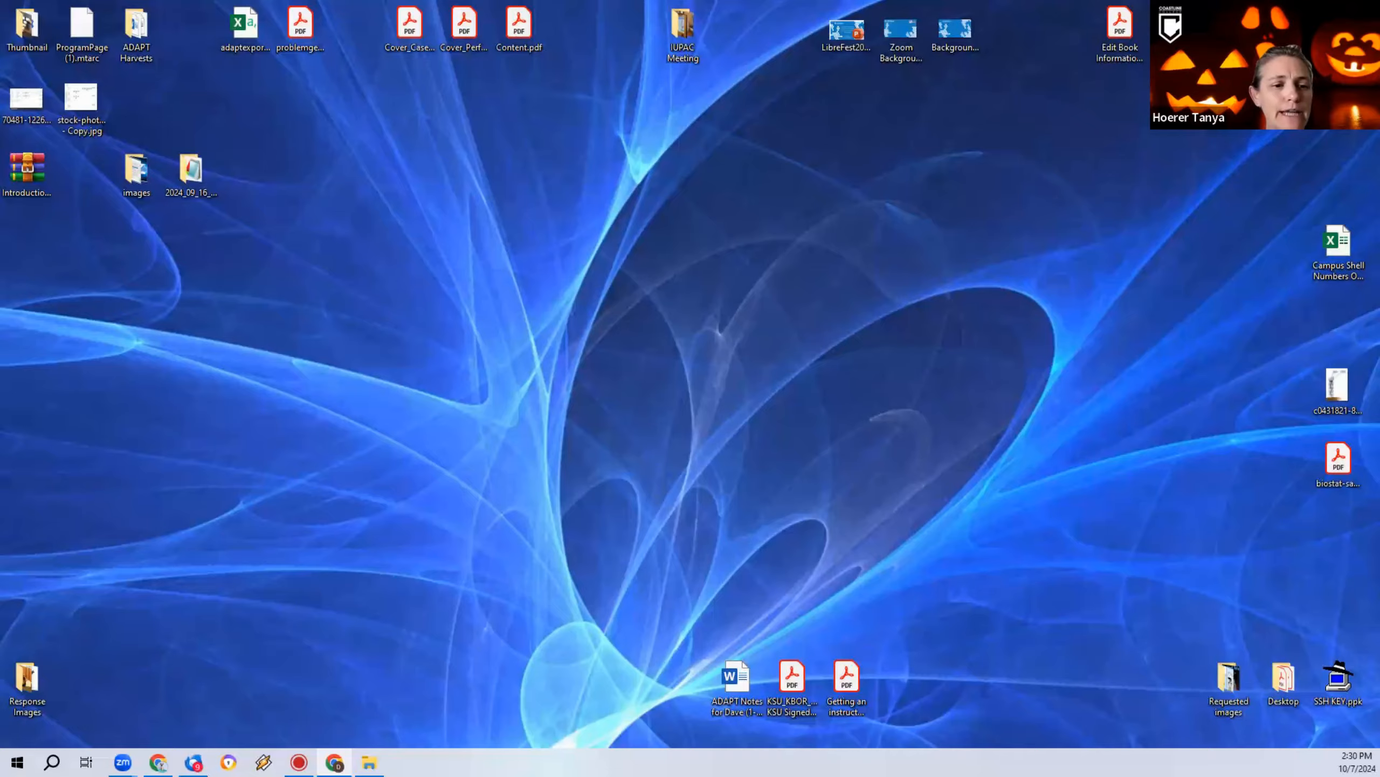
pyautogui.moveTo(1379, 141); pyautogui.dragTo(923, 2)
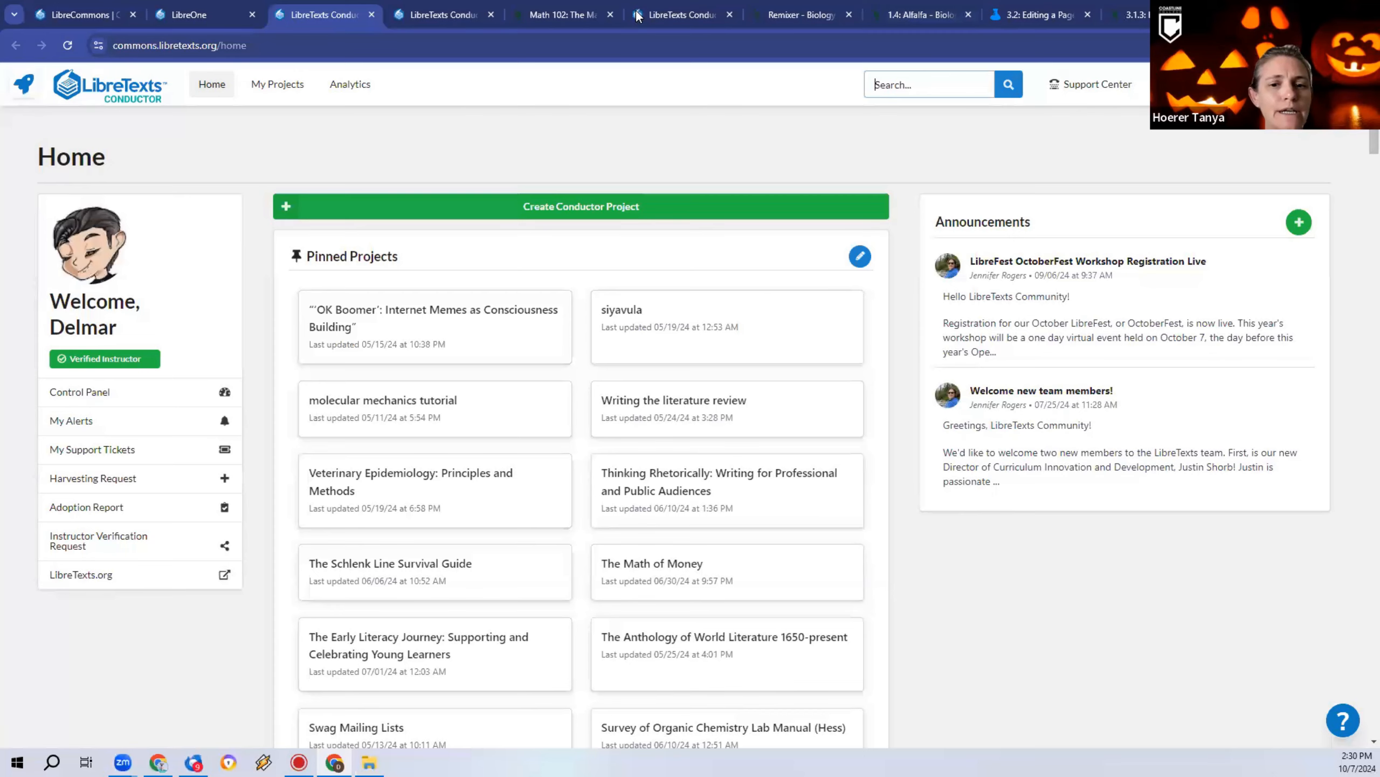
pyautogui.click(91, 87)
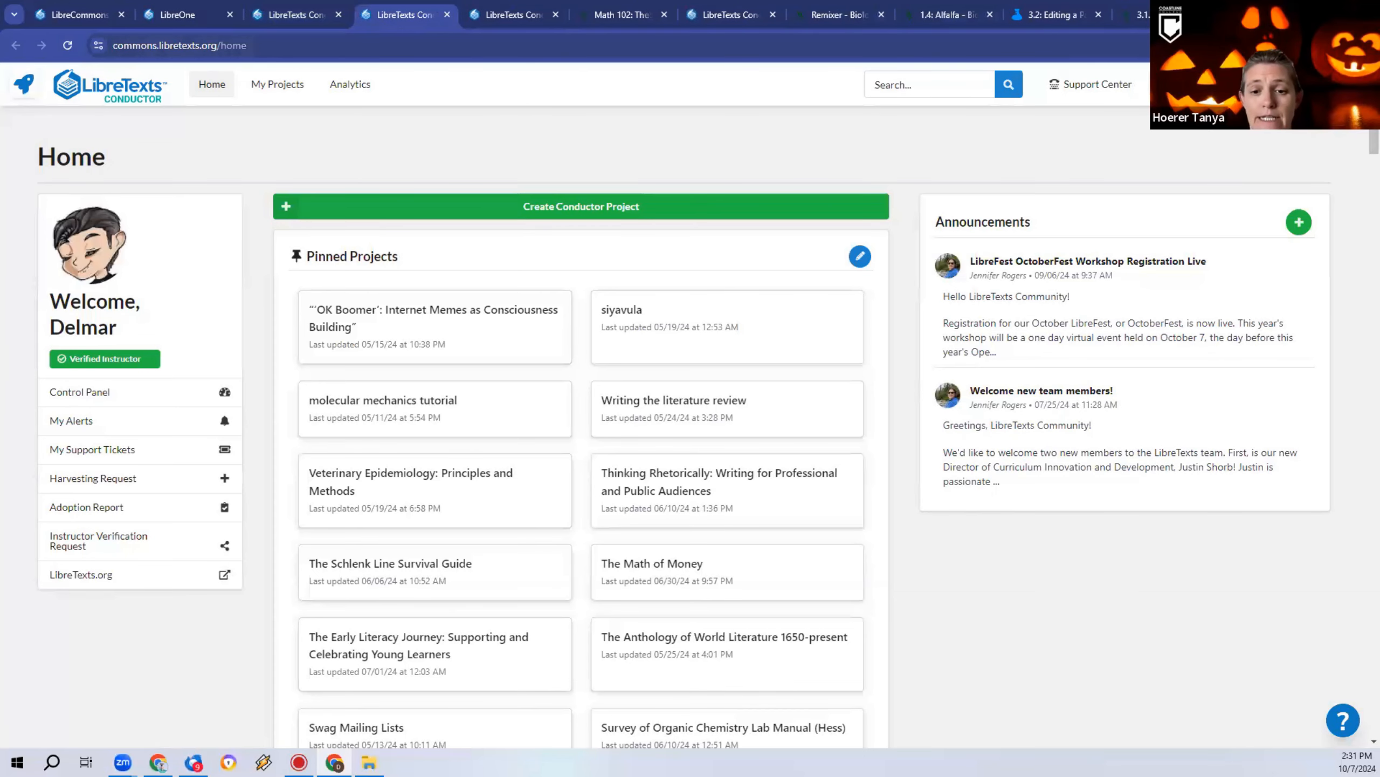
# Step: Go to the LibreTexts Commons and open the Coastline College campus commons
pyautogui.click(1202, 84)
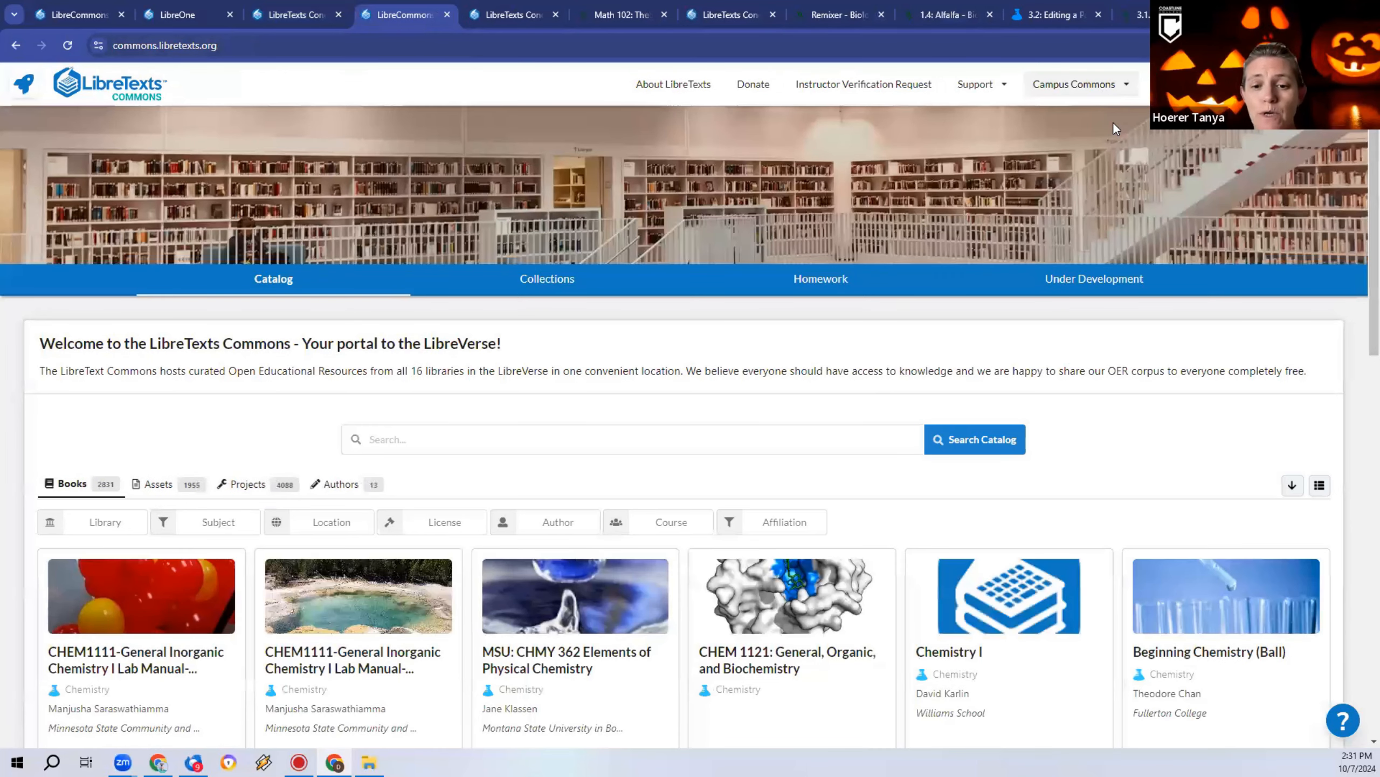
pyautogui.click(1122, 85)
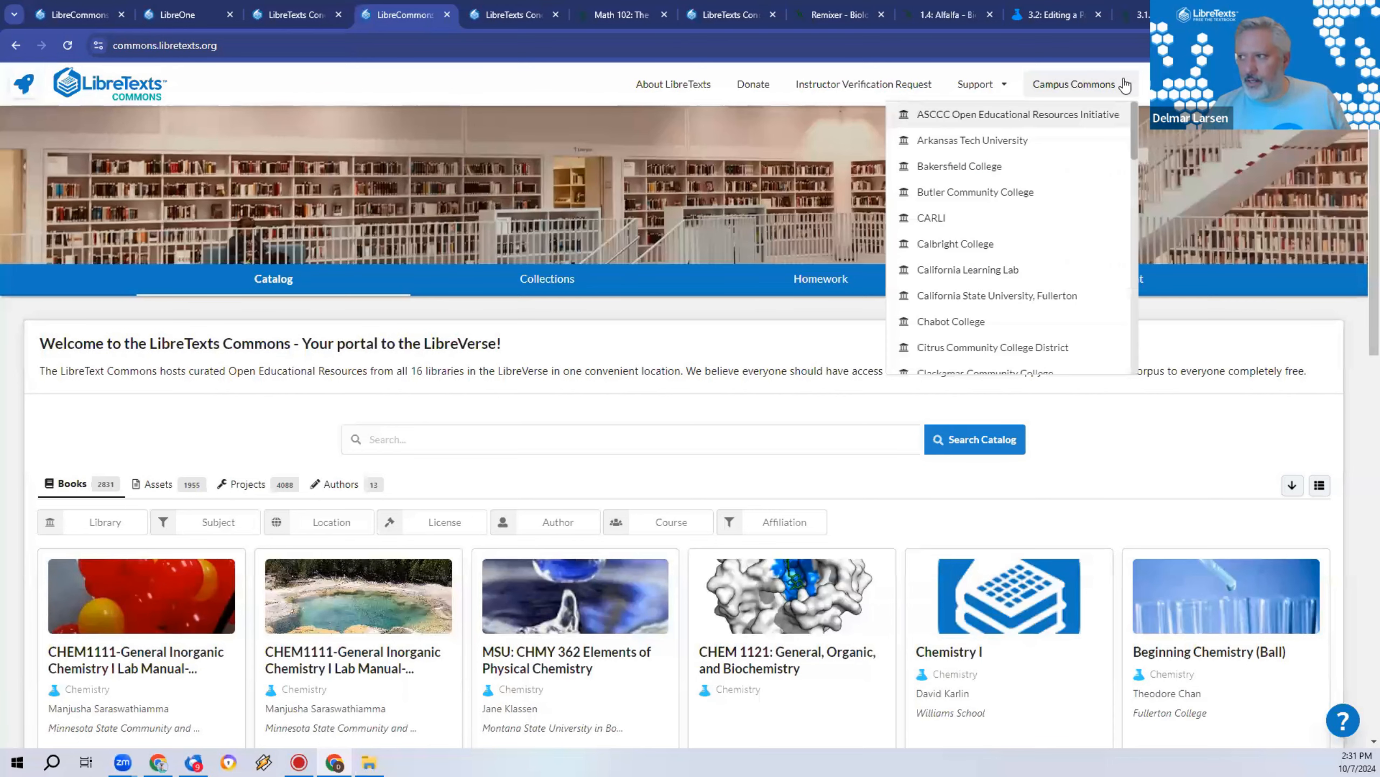
pyautogui.scroll(-5, 984, 231)
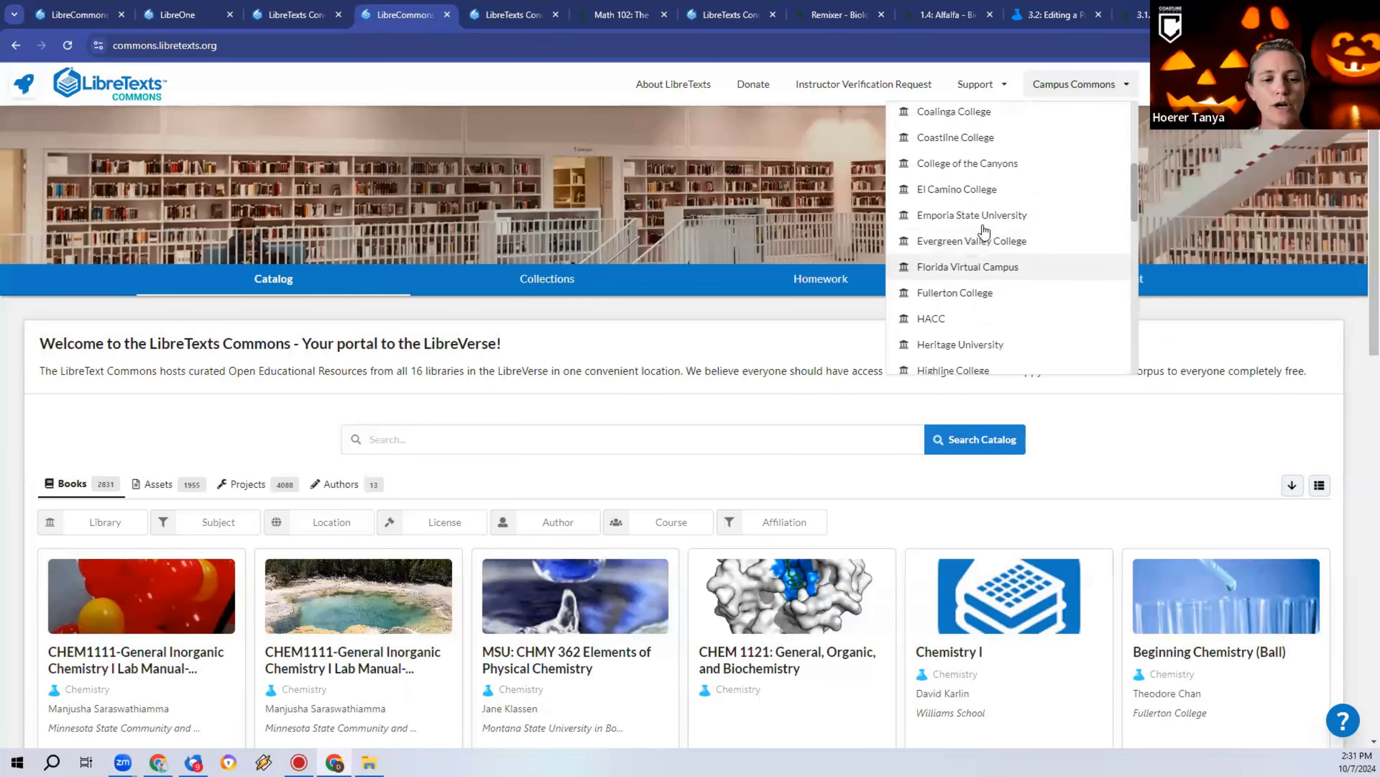
pyautogui.click(956, 137)
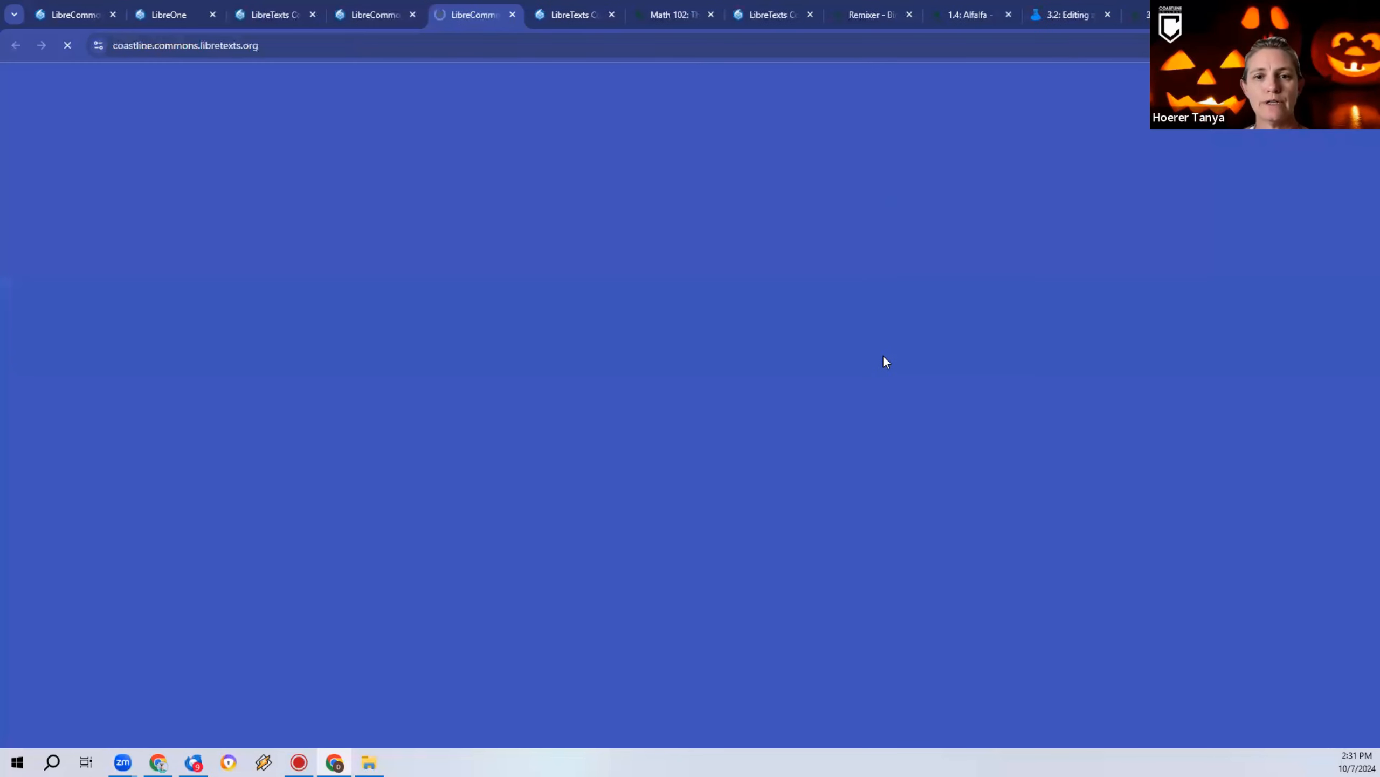
# Step: Browse the Coastline College catalog and open the "ENVS C100: Environmental Science" book
pyautogui.scroll(-5, 525, 393)
pyautogui.scroll(-4, 434, 402)
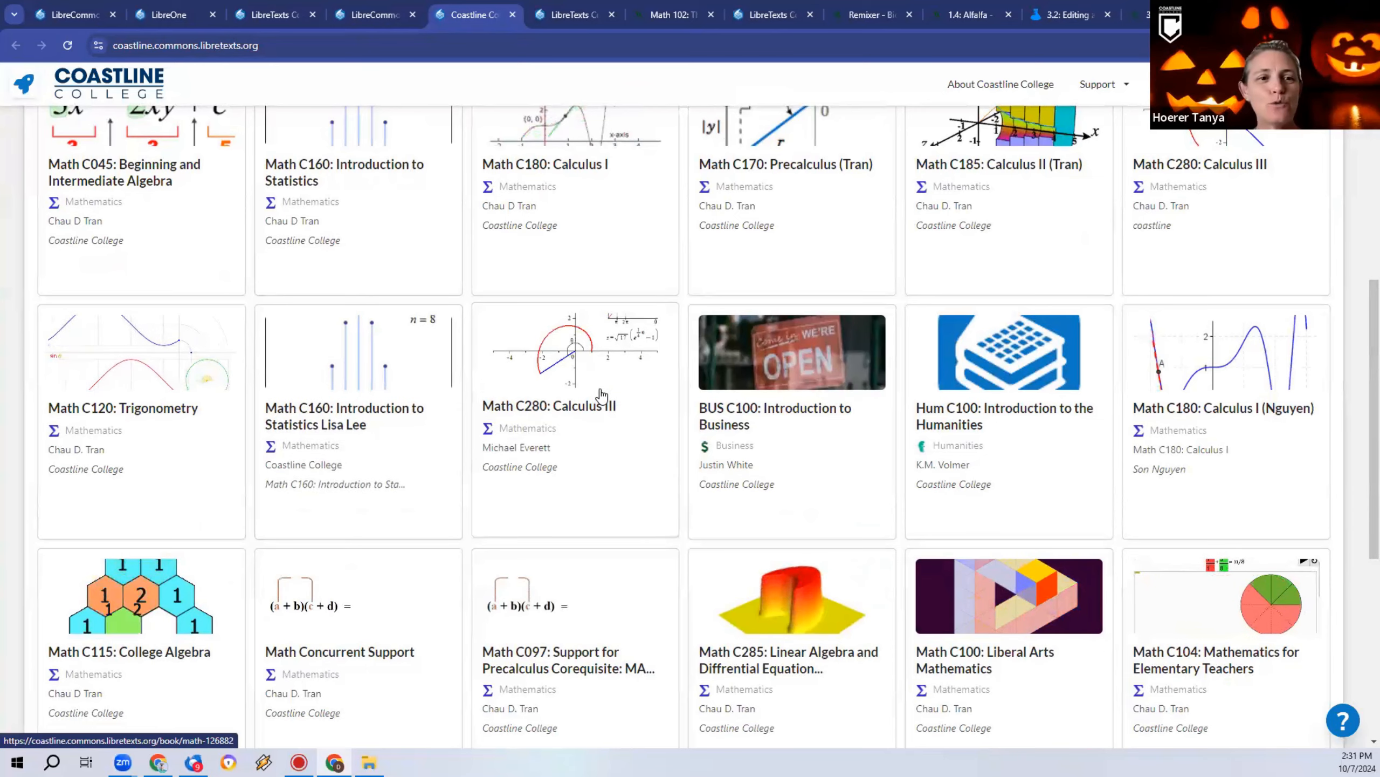
pyautogui.scroll(4, 601, 395)
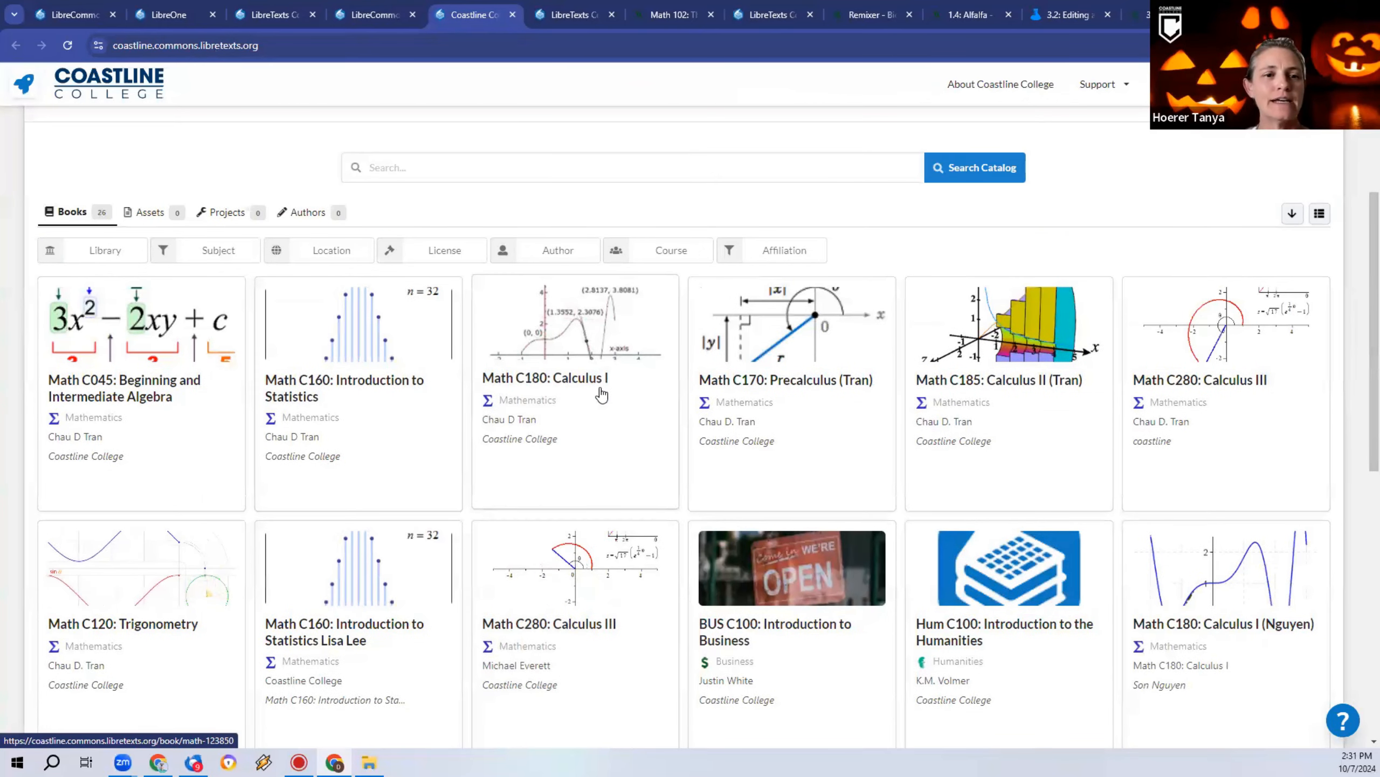
pyautogui.scroll(-12, 601, 395)
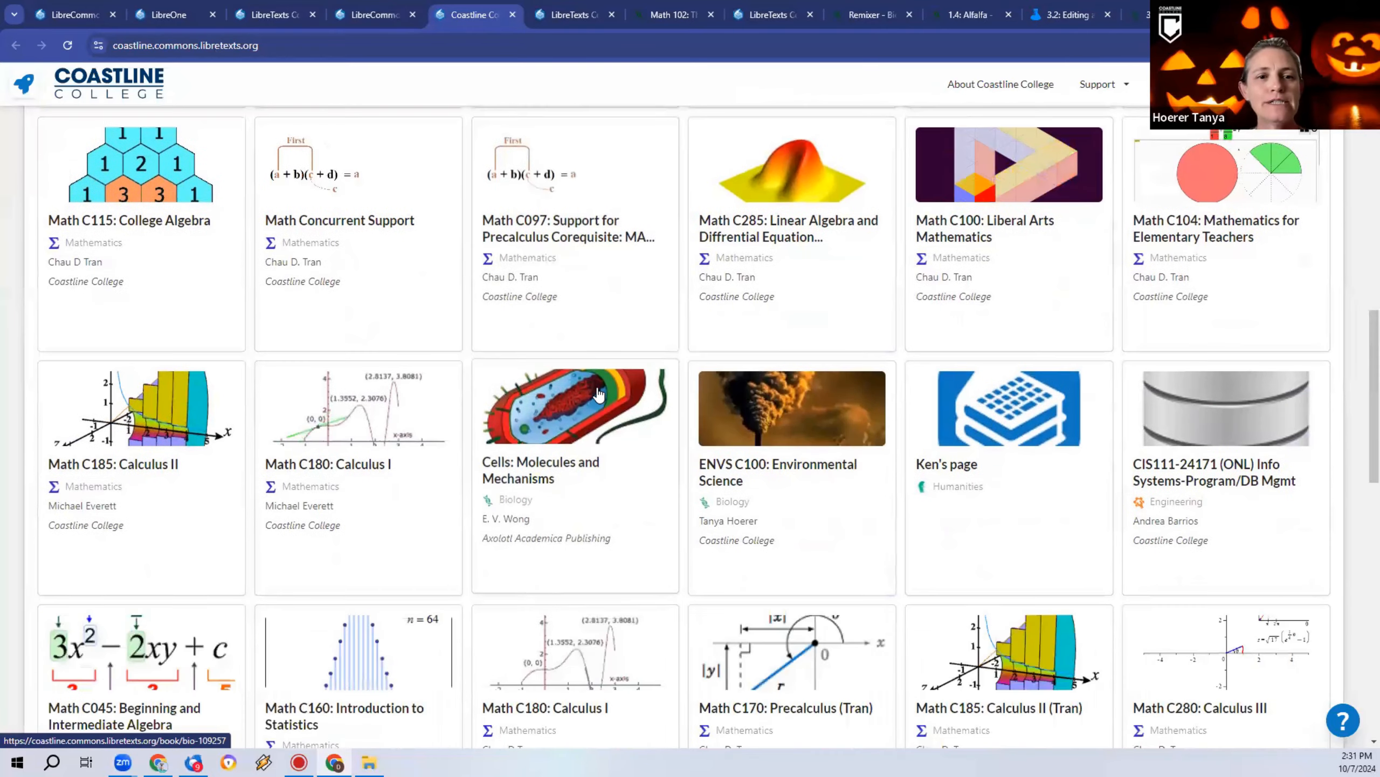
pyautogui.scroll(-3, 598, 394)
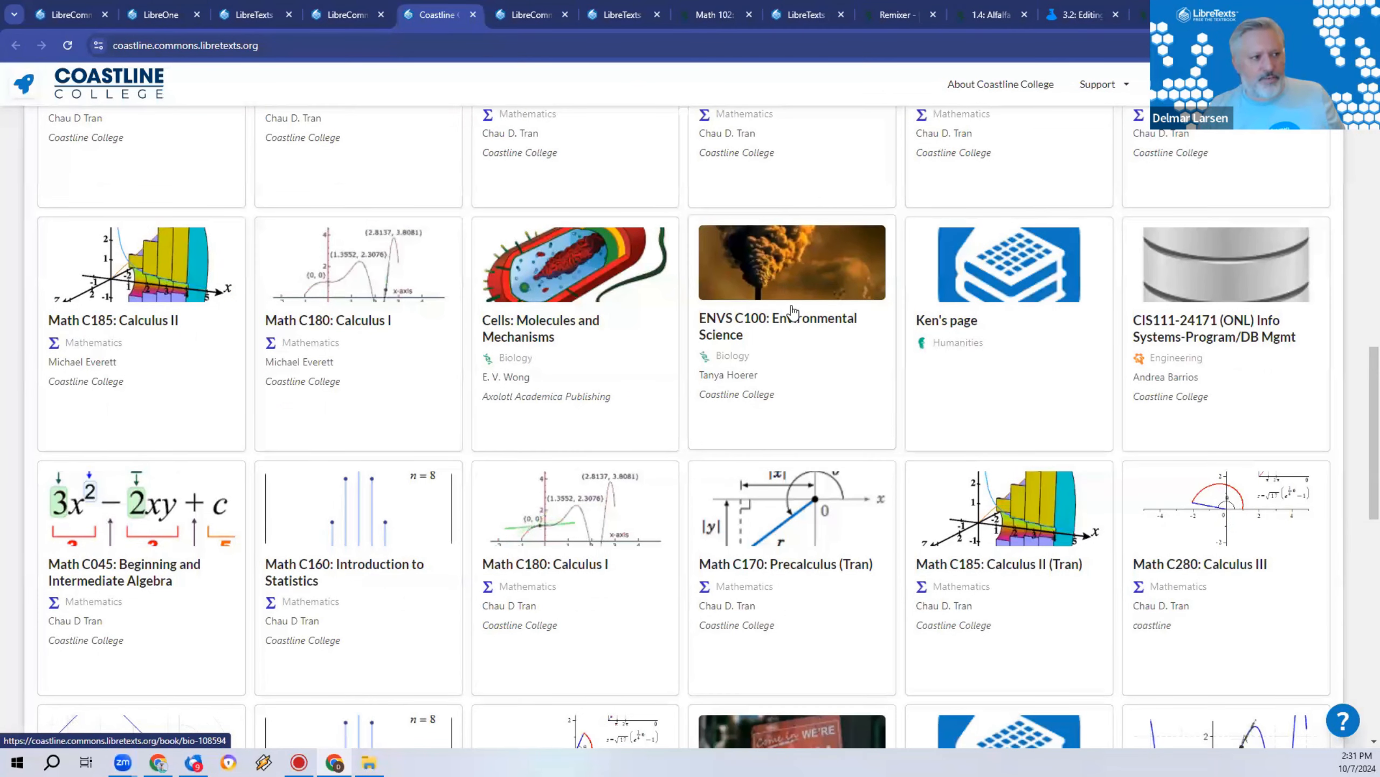
pyautogui.click(716, 326)
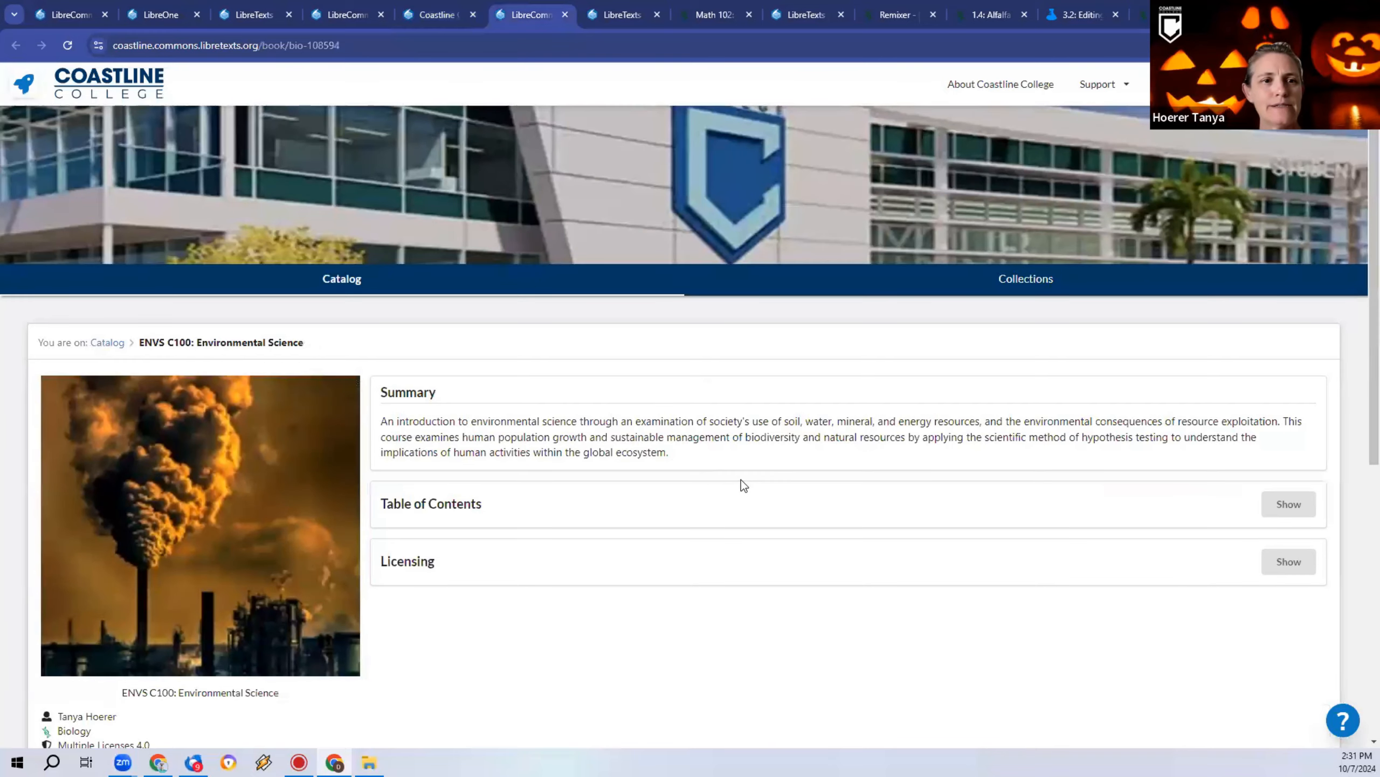
# Step: Open the Conductor project of the ENVS C100 book, check the team lead in its team list and close the list
pyautogui.scroll(-8, 740, 469)
pyautogui.click(193, 403)
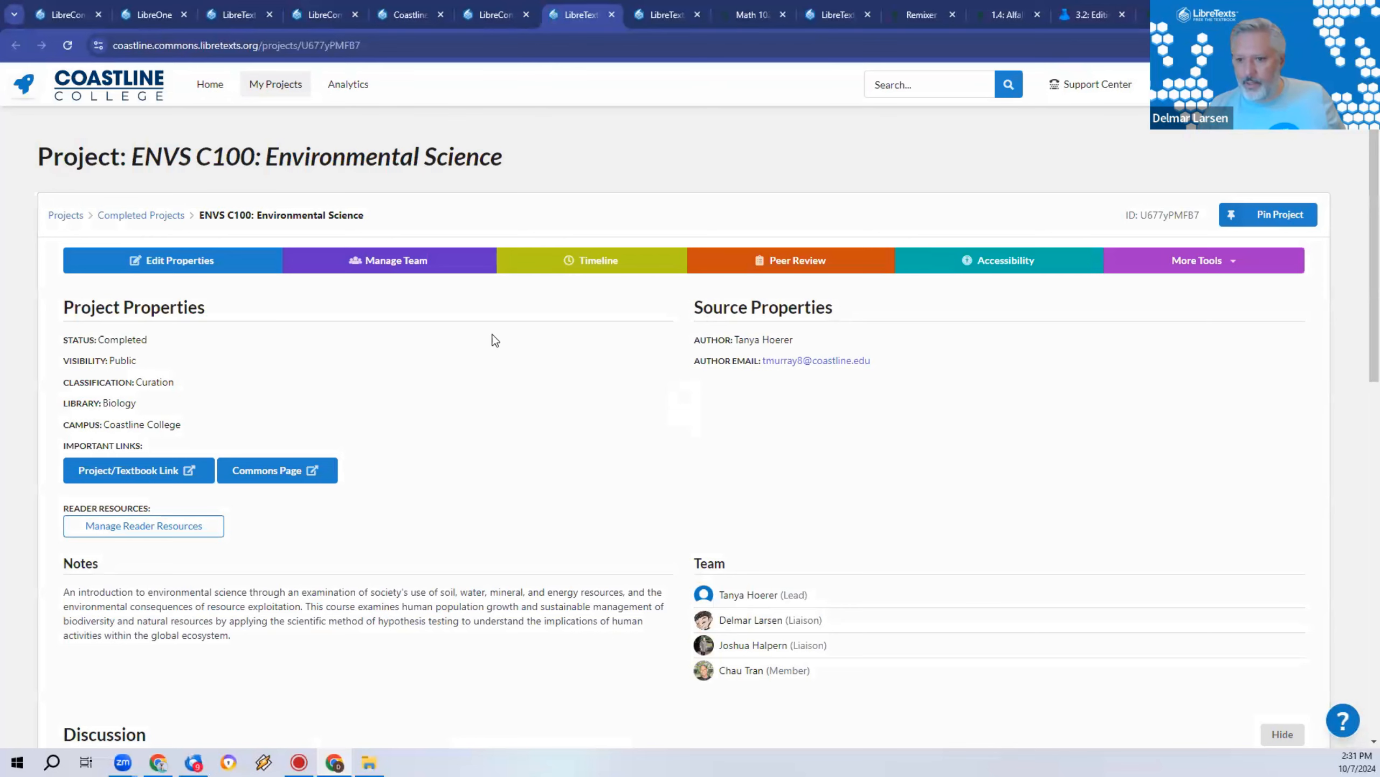
pyautogui.click(399, 271)
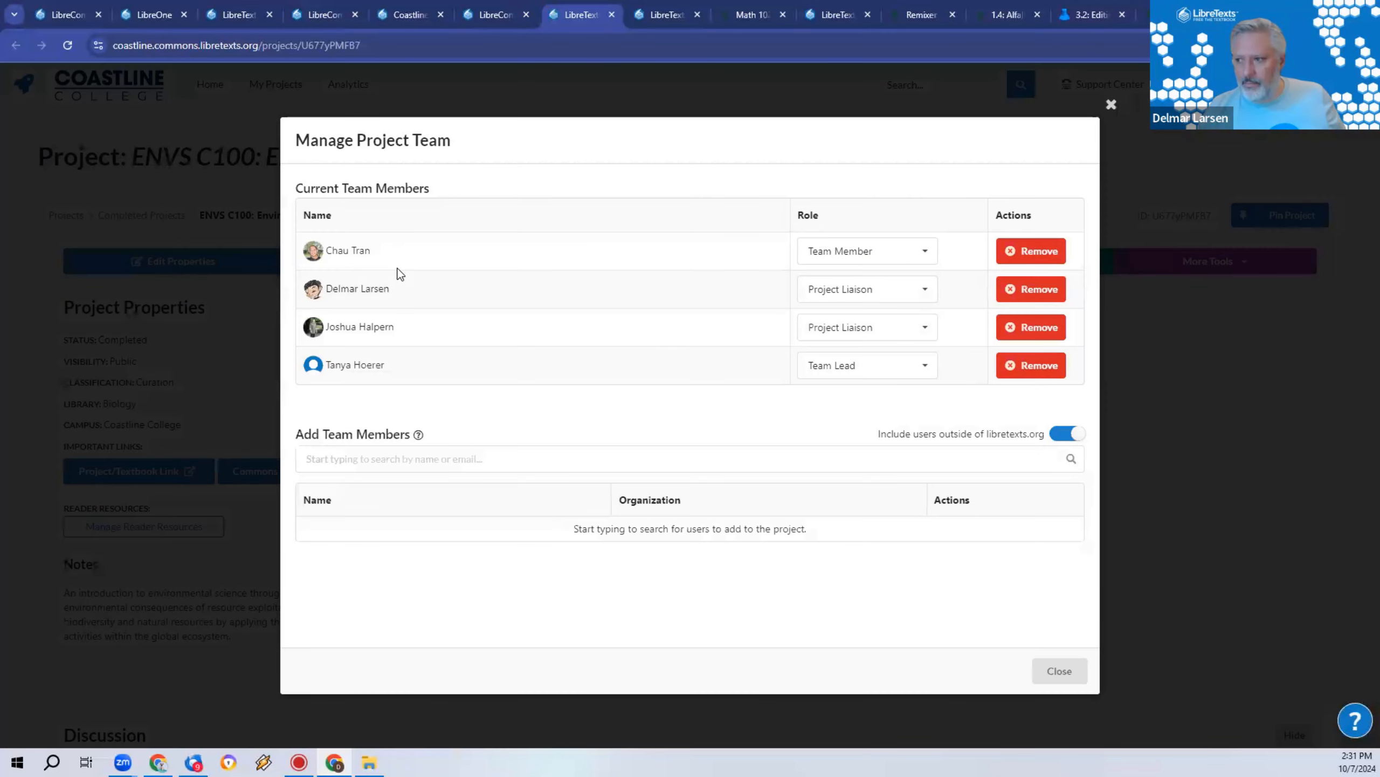
pyautogui.moveTo(384, 365); pyautogui.dragTo(324, 367)
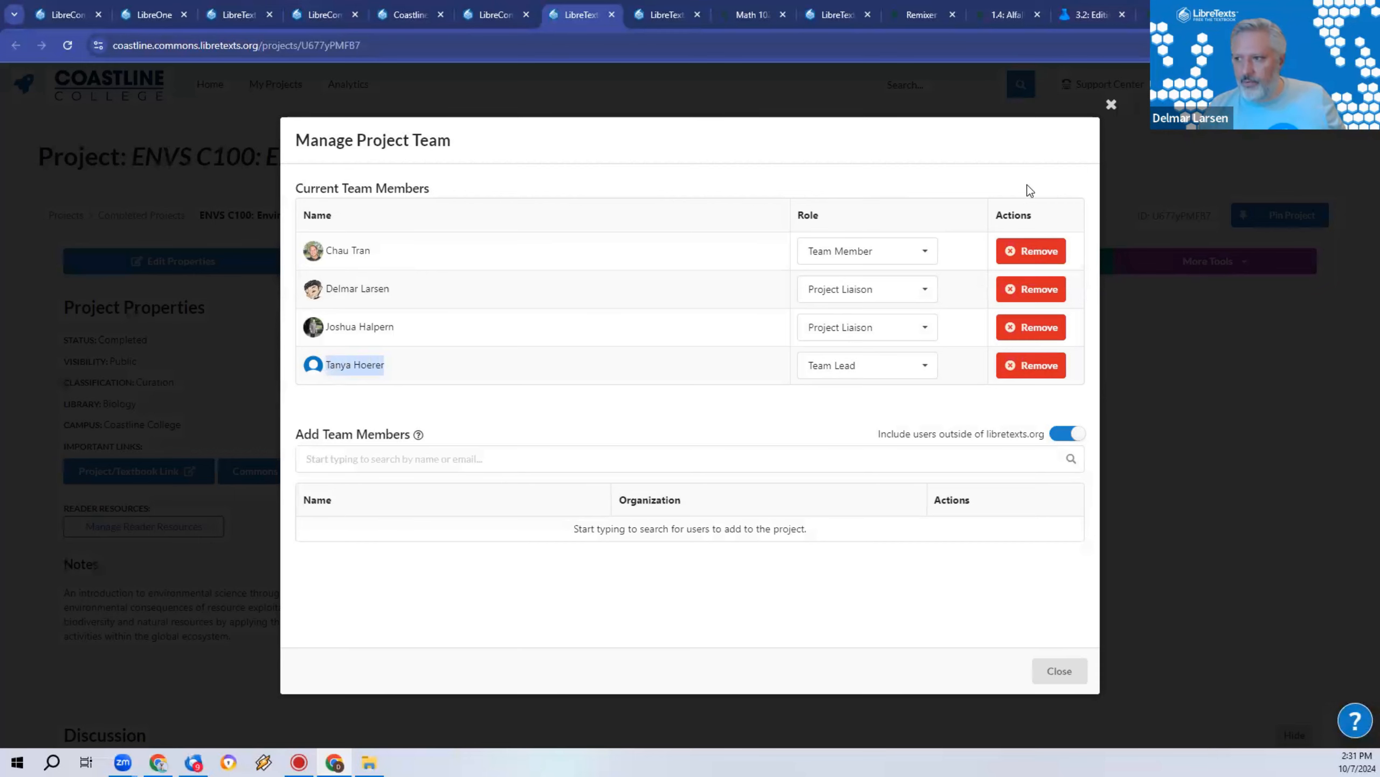
pyautogui.click(1111, 104)
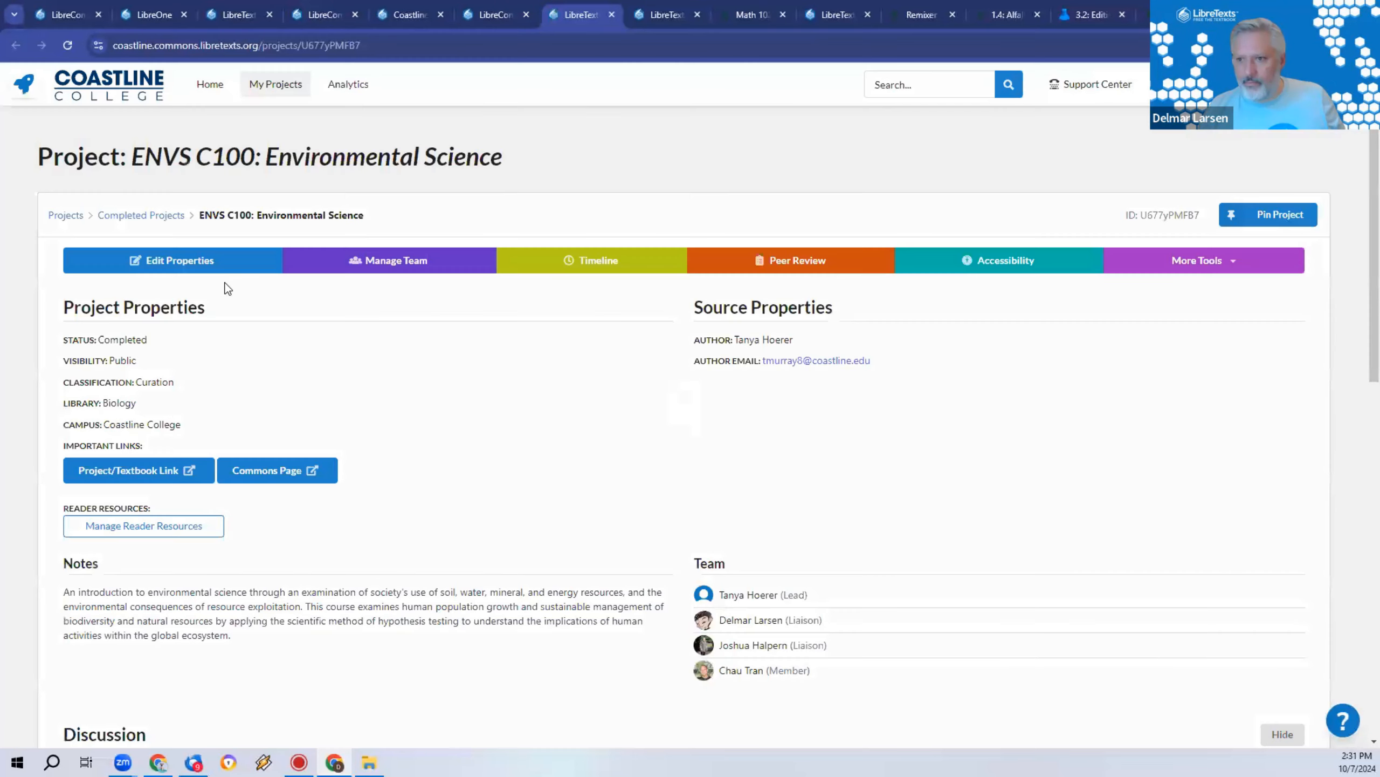
pyautogui.click(321, 257)
pyautogui.click(188, 272)
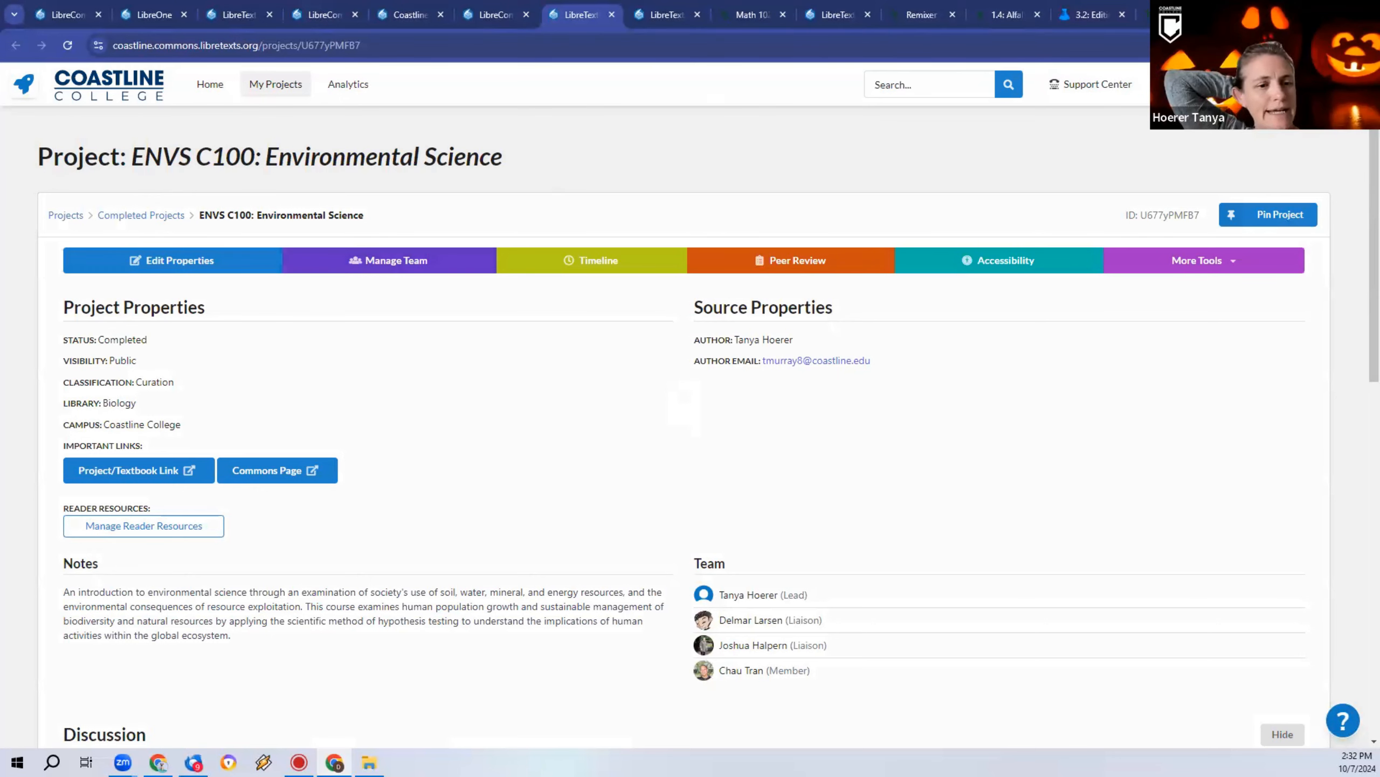
pyautogui.press('super+d')
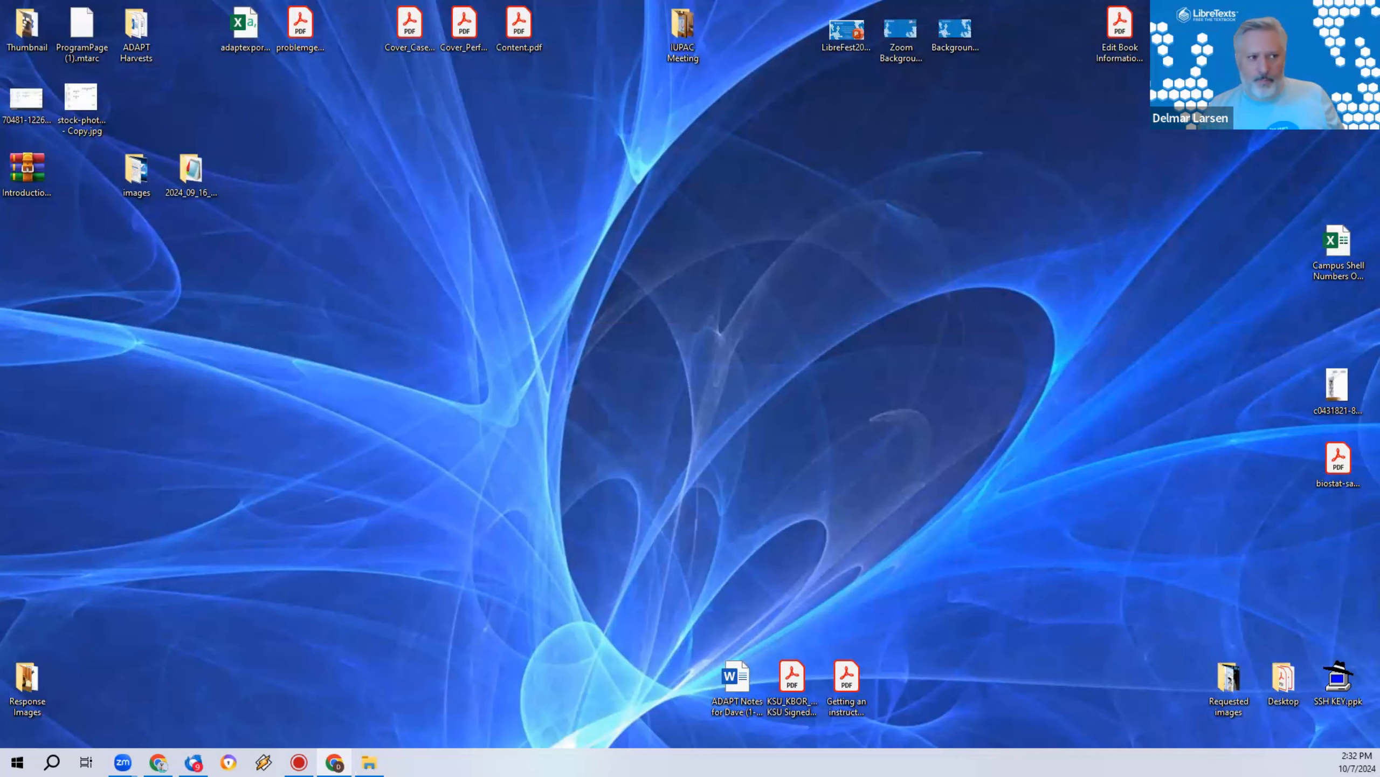
pyautogui.moveTo(960, 3); pyautogui.dragTo(969, 15)
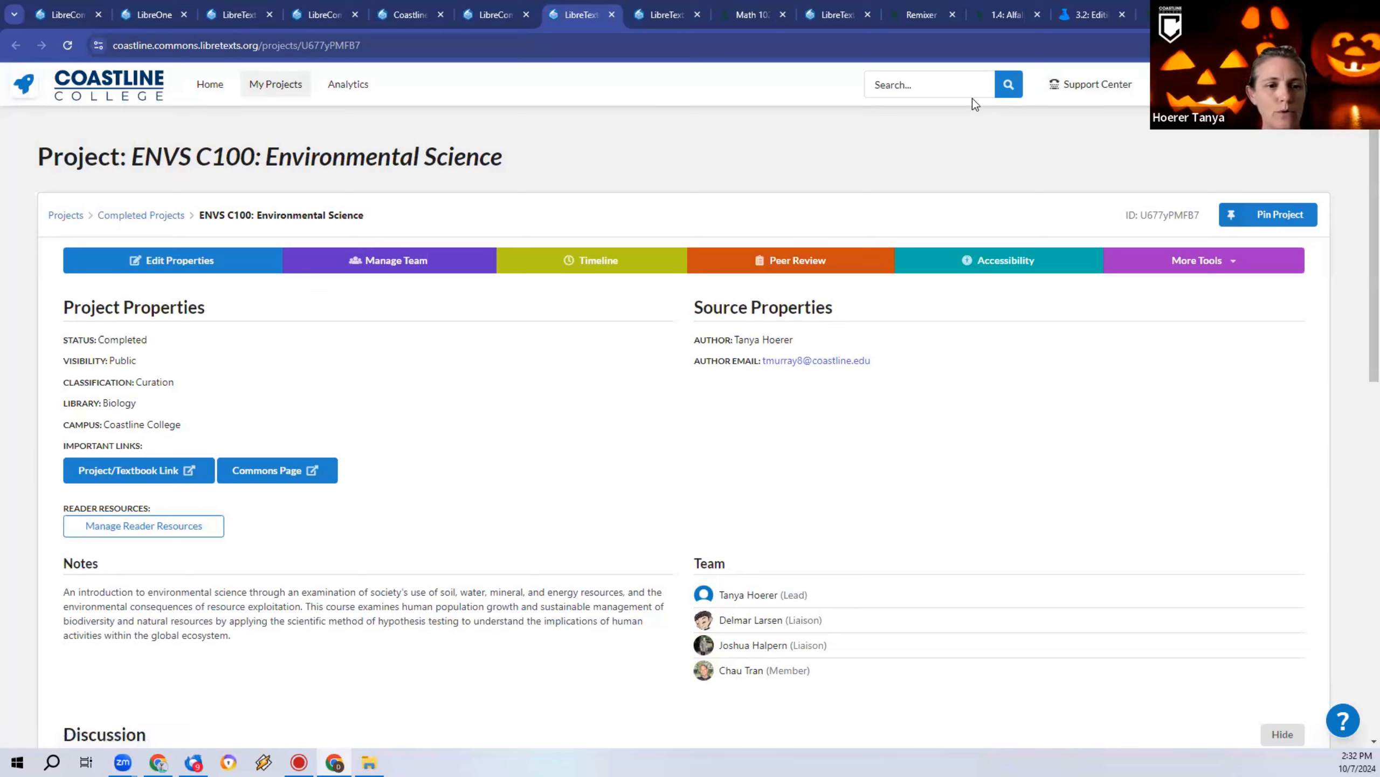
pyautogui.click(916, 90)
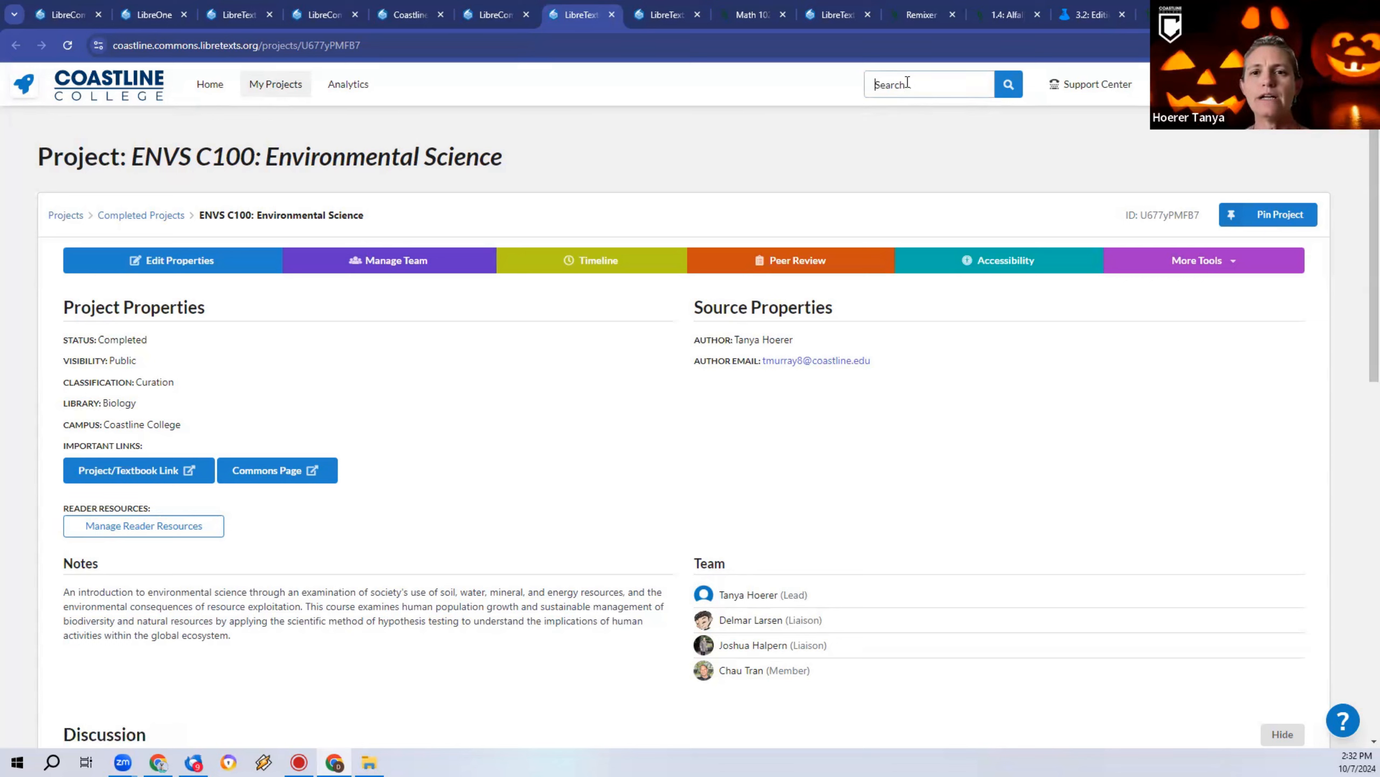
pyautogui.click(907, 81)
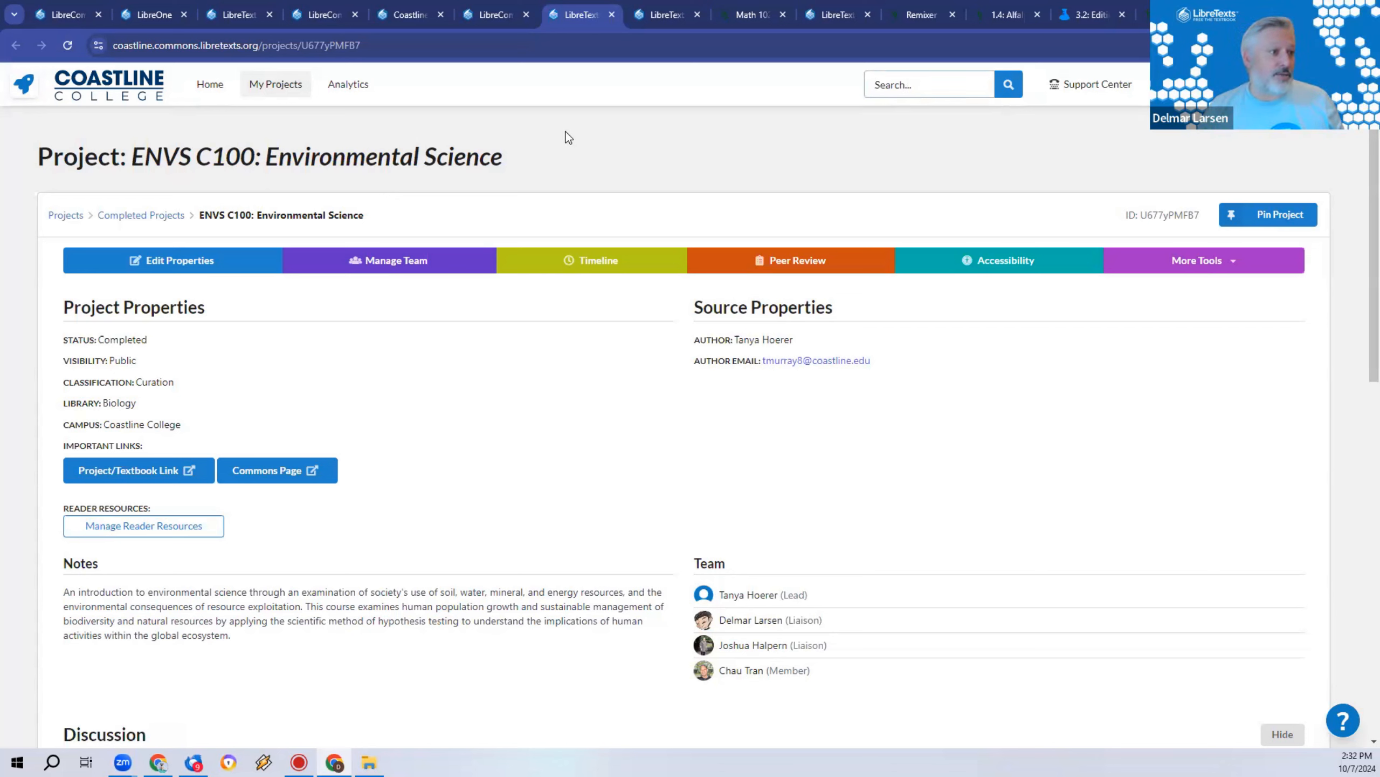
pyautogui.moveTo(501, 163); pyautogui.dragTo(24, 158)
pyautogui.click(30, 155)
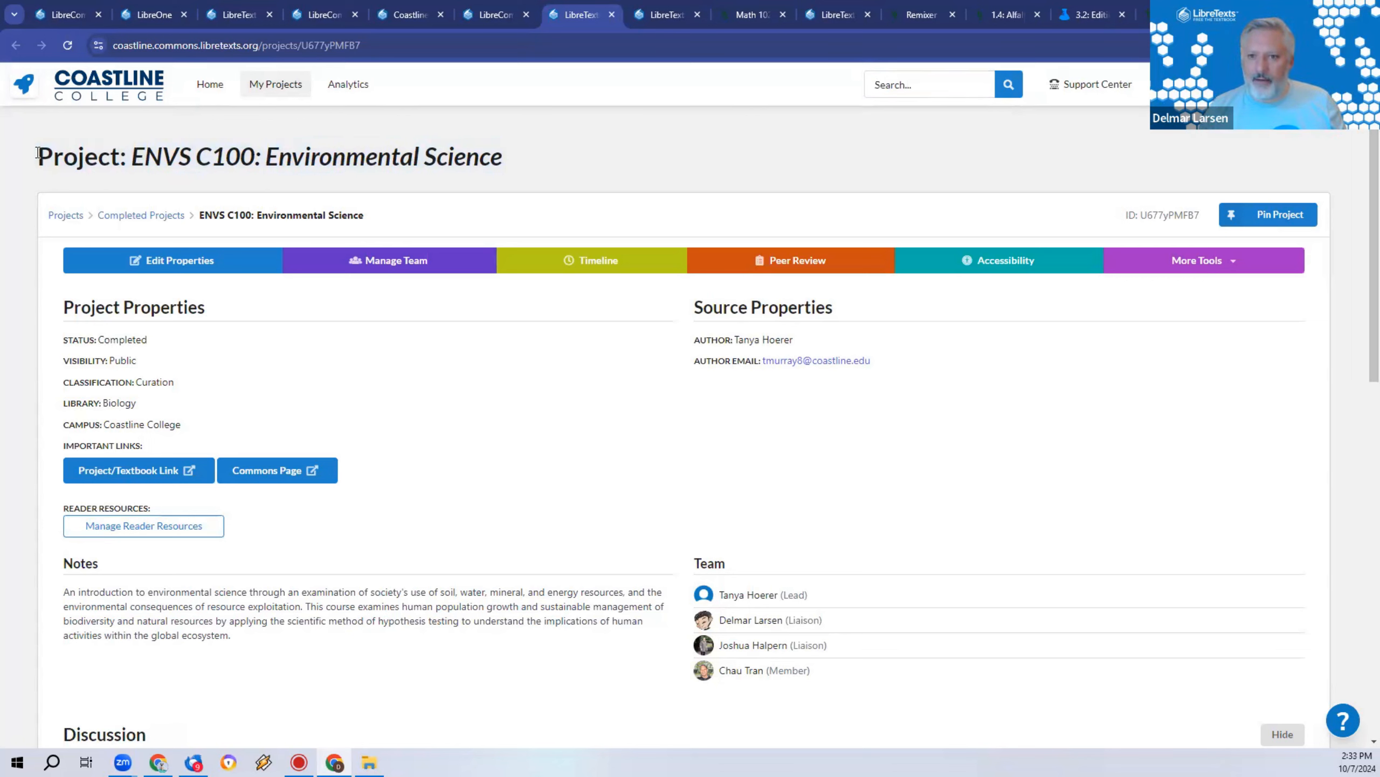
pyautogui.moveTo(372, 147); pyautogui.dragTo(490, 140)
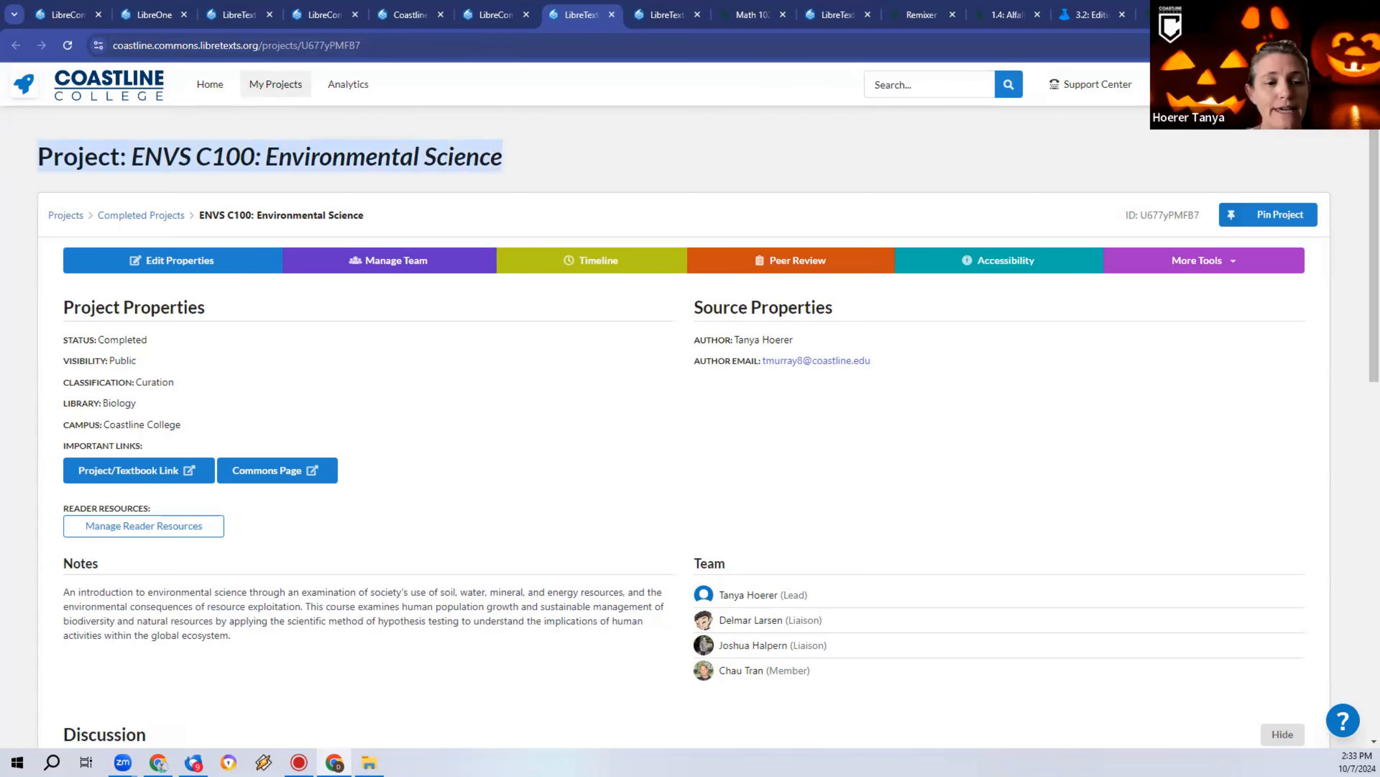
# Step: Switch to the other browser window showing the LibreOne Admin Console's Users list
pyautogui.click(1298, 11)
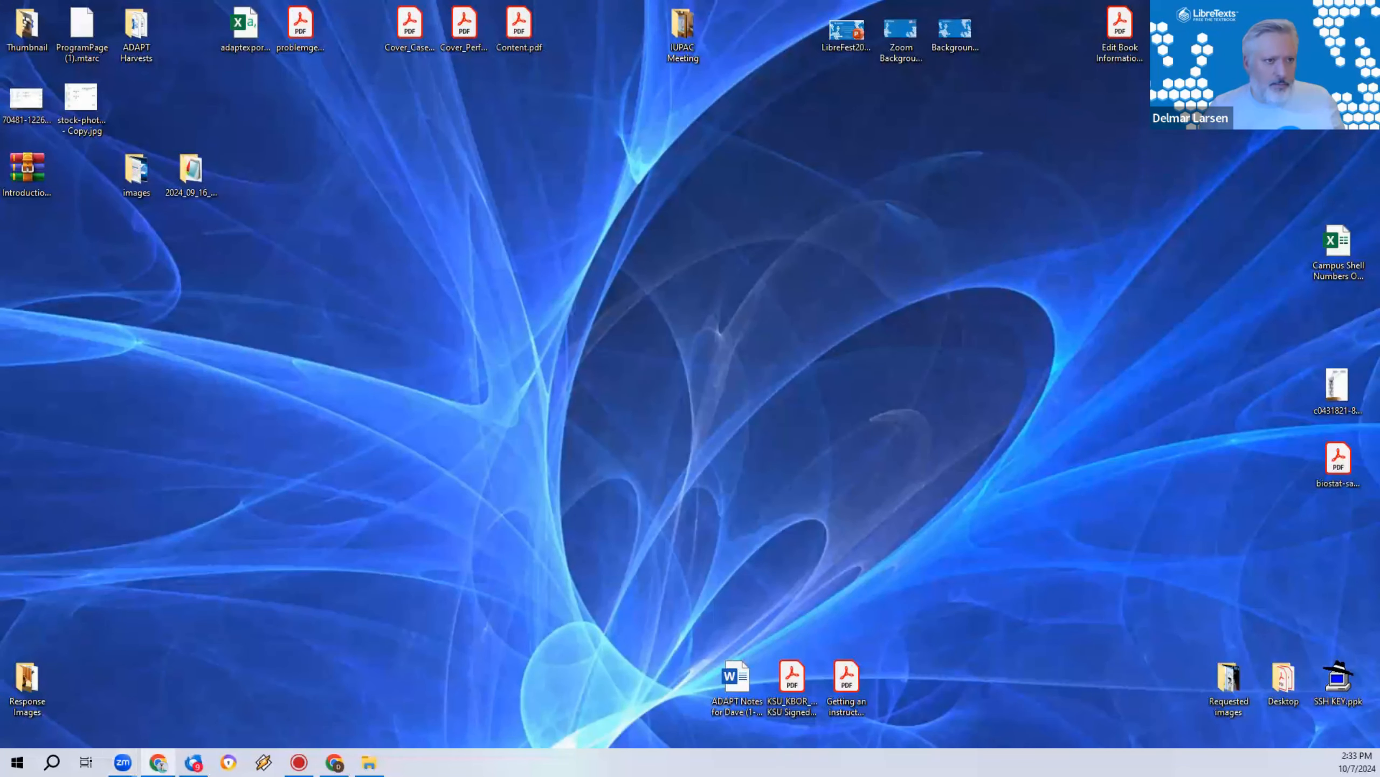
pyautogui.hotkey('alt', 'Tab')
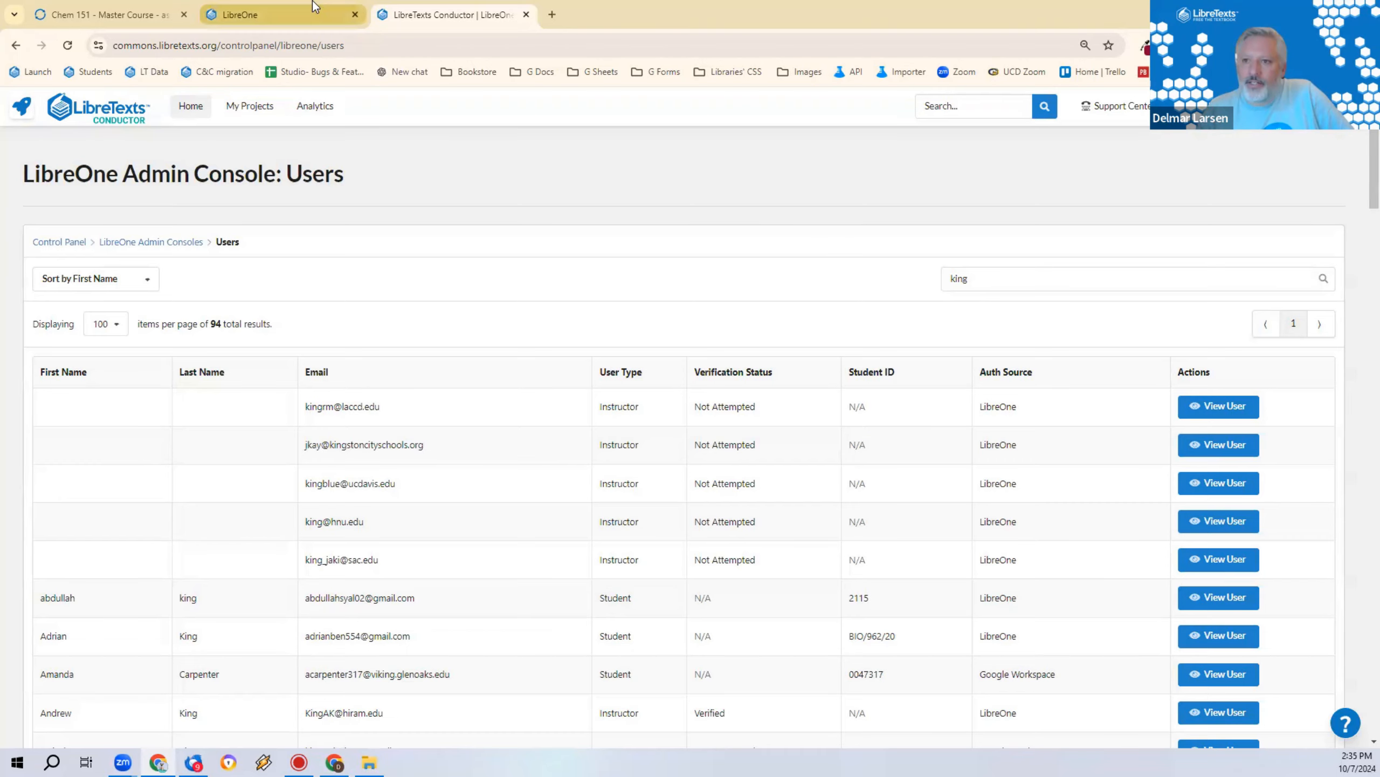
# Step: Switch to the browser window with the Coastline College pages and bring up the 1.4: Alfalfa page in its editor
pyautogui.click(206, 7)
pyautogui.click(143, 8)
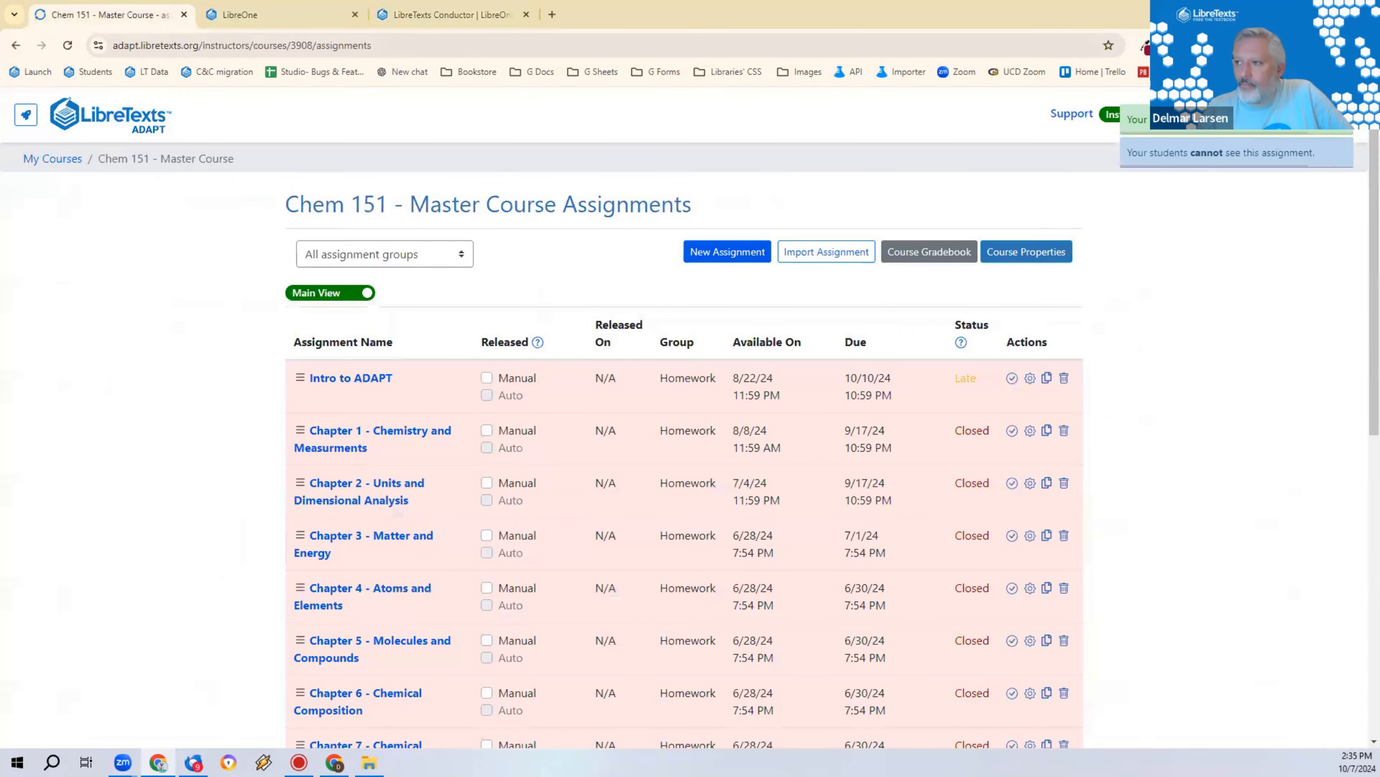
pyautogui.click(1298, 8)
pyautogui.click(158, 762)
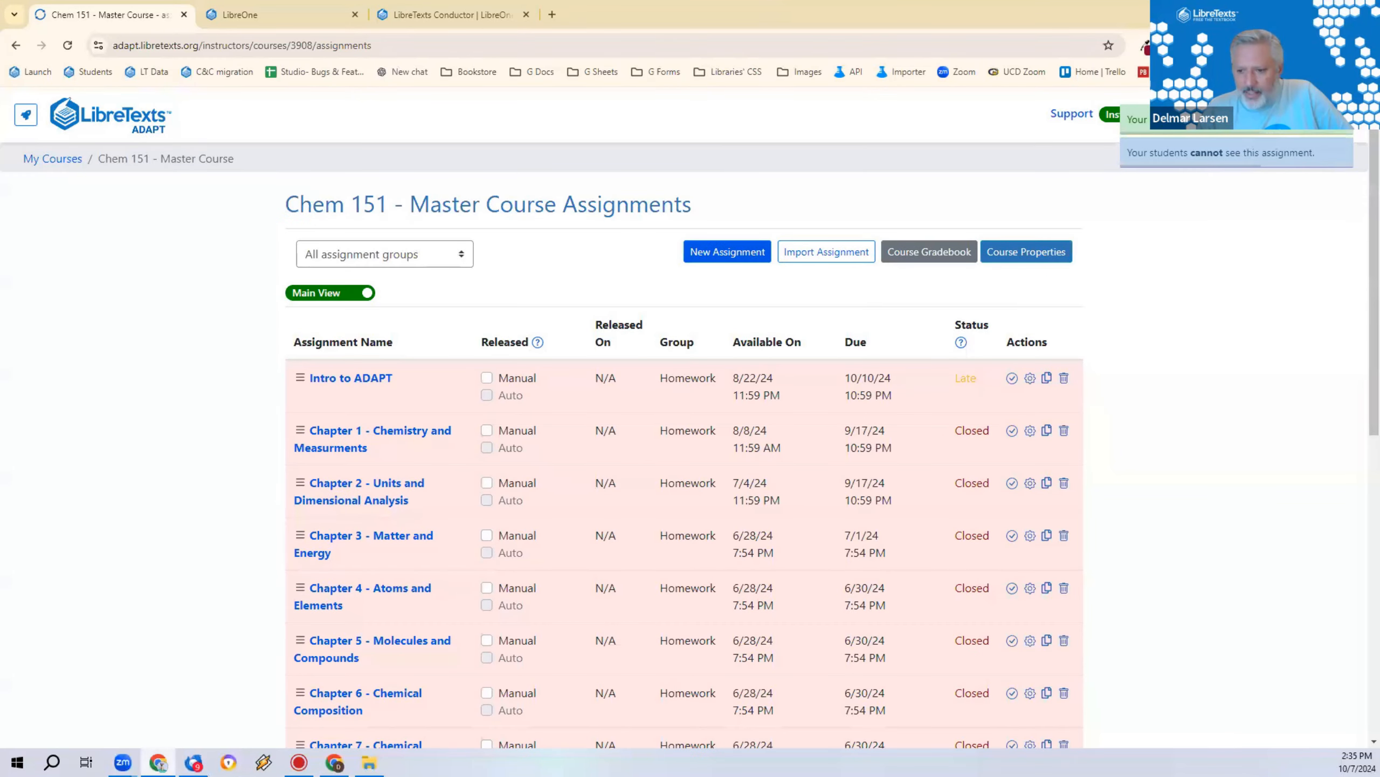
pyautogui.hotkey('alt', 'Tab')
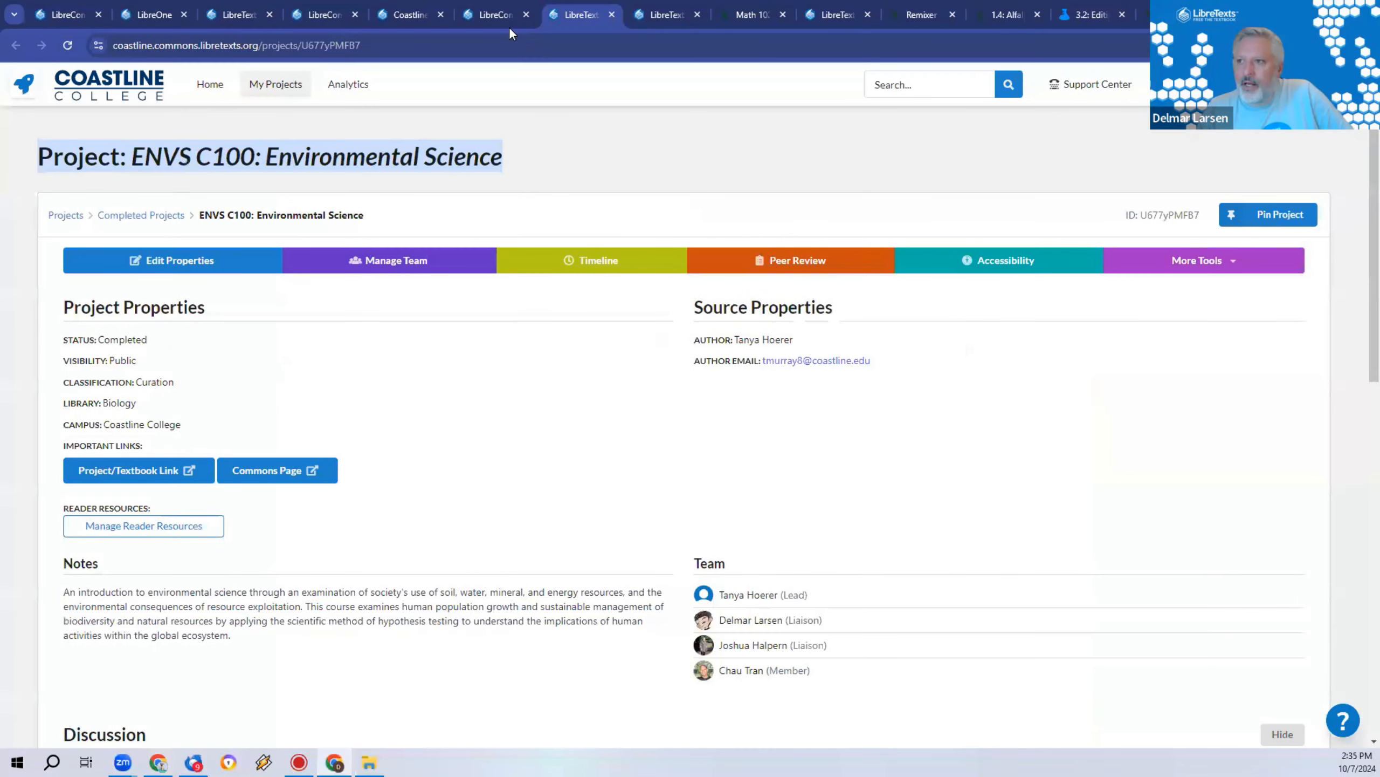
pyautogui.click(660, 7)
pyautogui.click(516, 7)
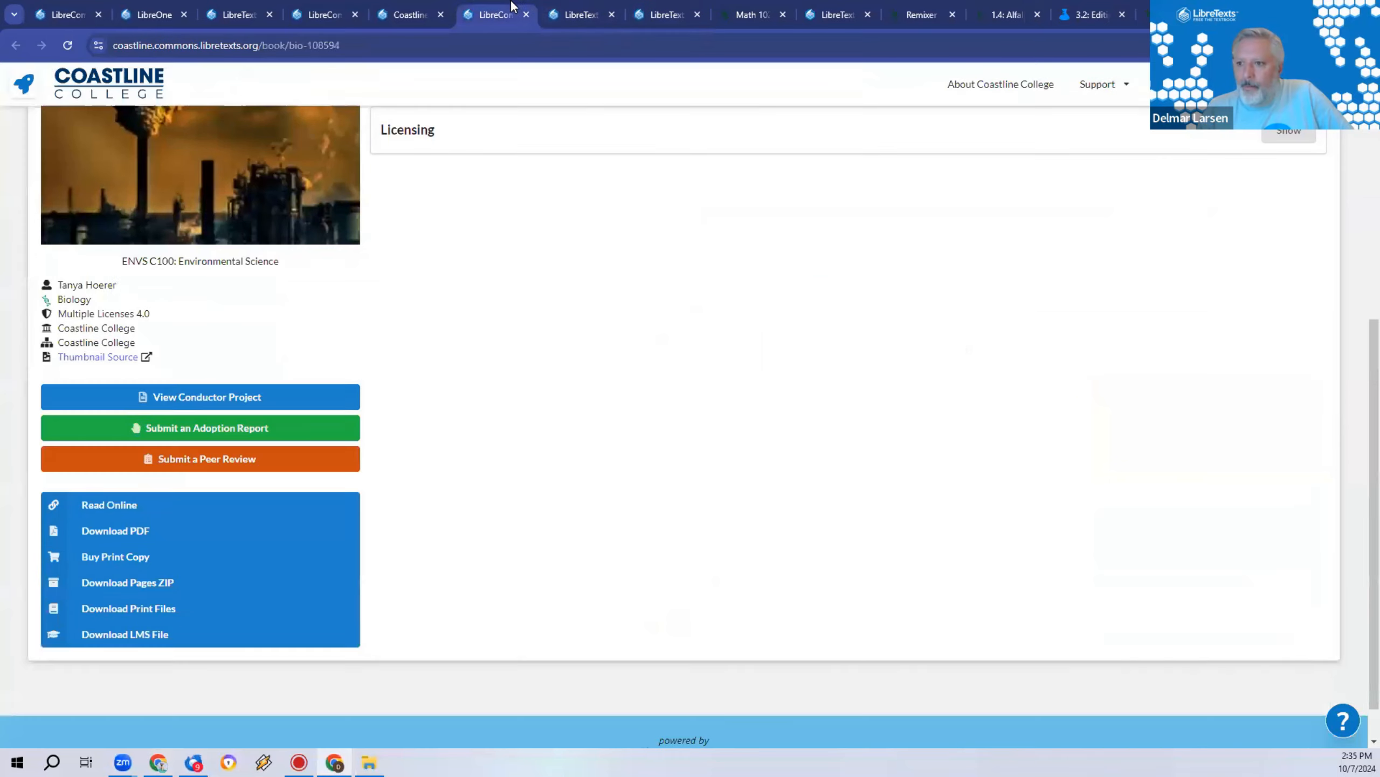
pyautogui.click(329, 9)
pyautogui.click(412, 9)
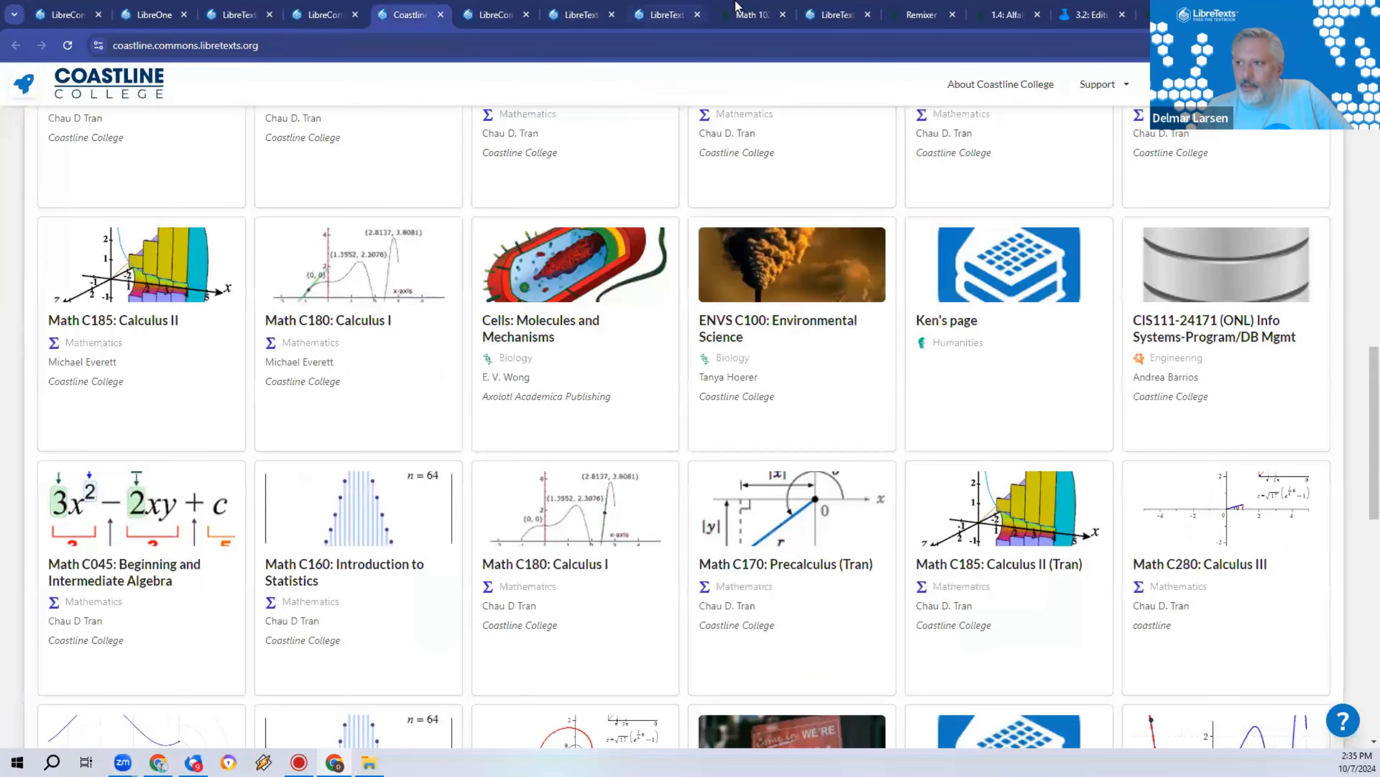
pyautogui.click(753, 11)
pyautogui.click(861, 12)
pyautogui.click(920, 13)
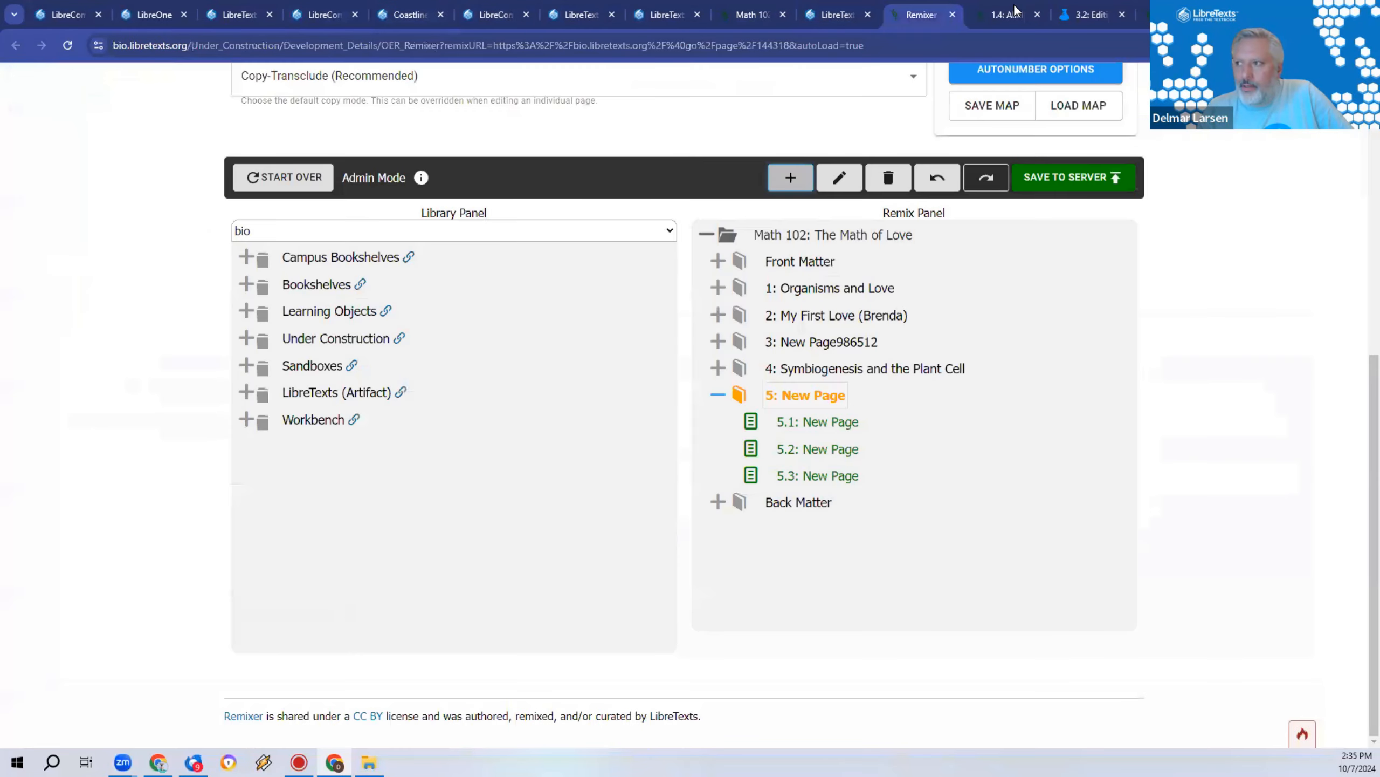
pyautogui.click(1007, 13)
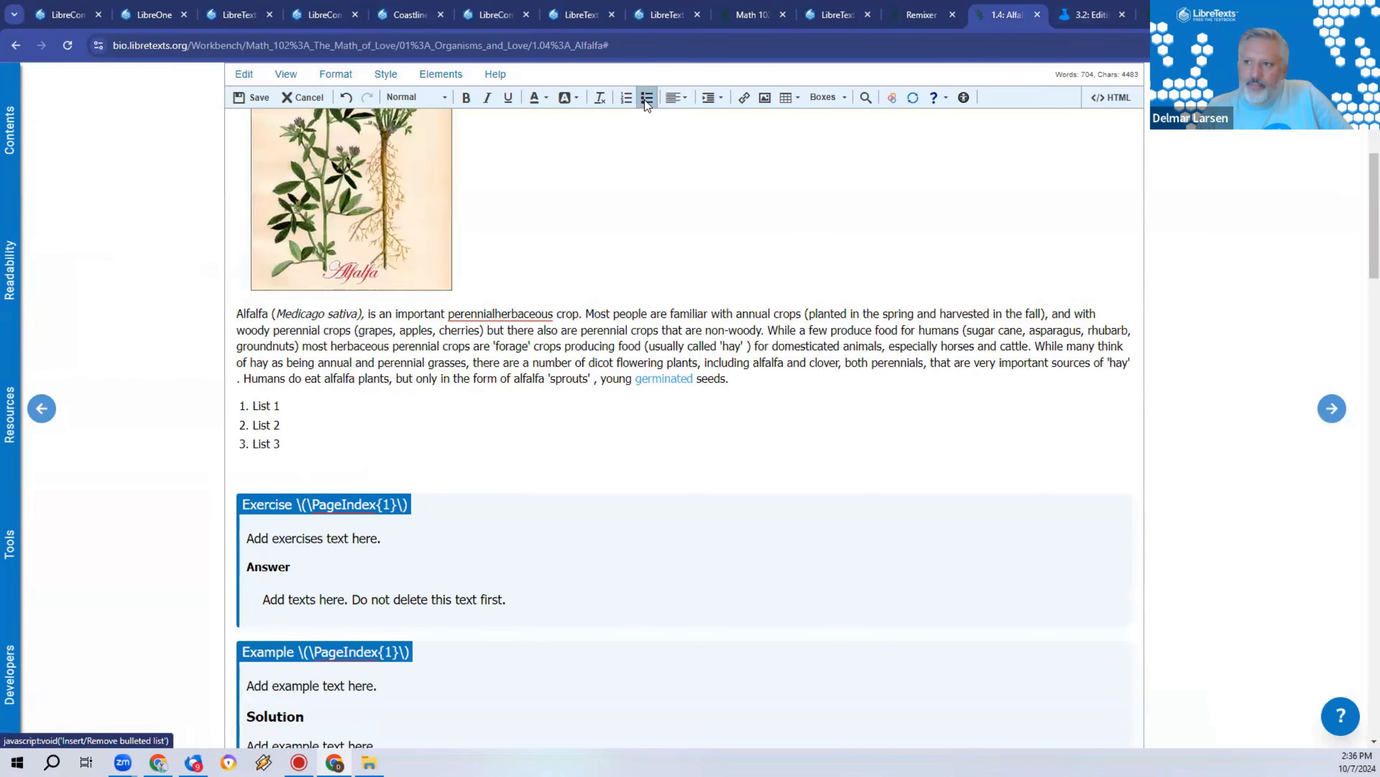
# Step: Try numbered list formatting on the introductory Alfalfa paragraph and restore it to plain text
pyautogui.click(625, 99)
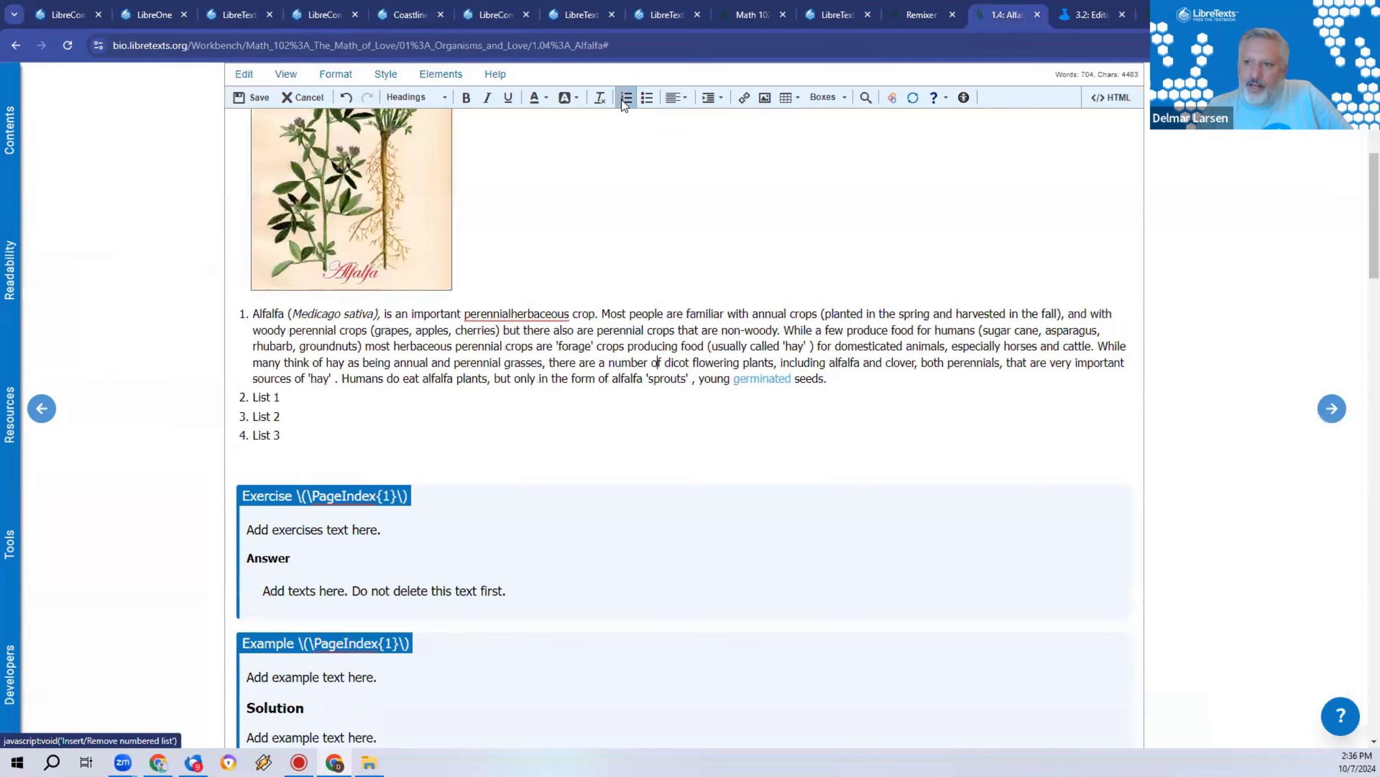
pyautogui.click(625, 99)
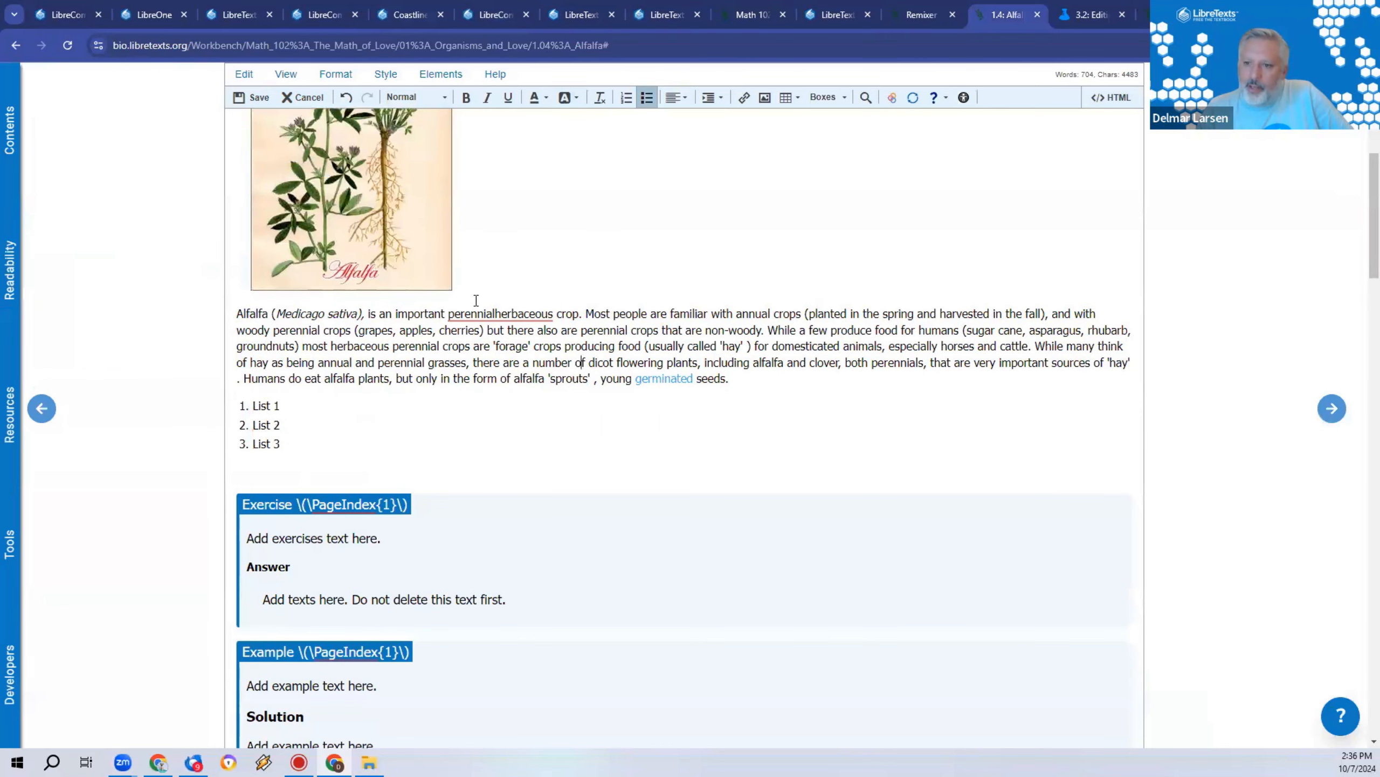
# Step: Set the type of the List 1 to List 3 numbered list to Lower Alpha (a, b, c, d, e, etc.)
pyautogui.rightClick(262, 424)
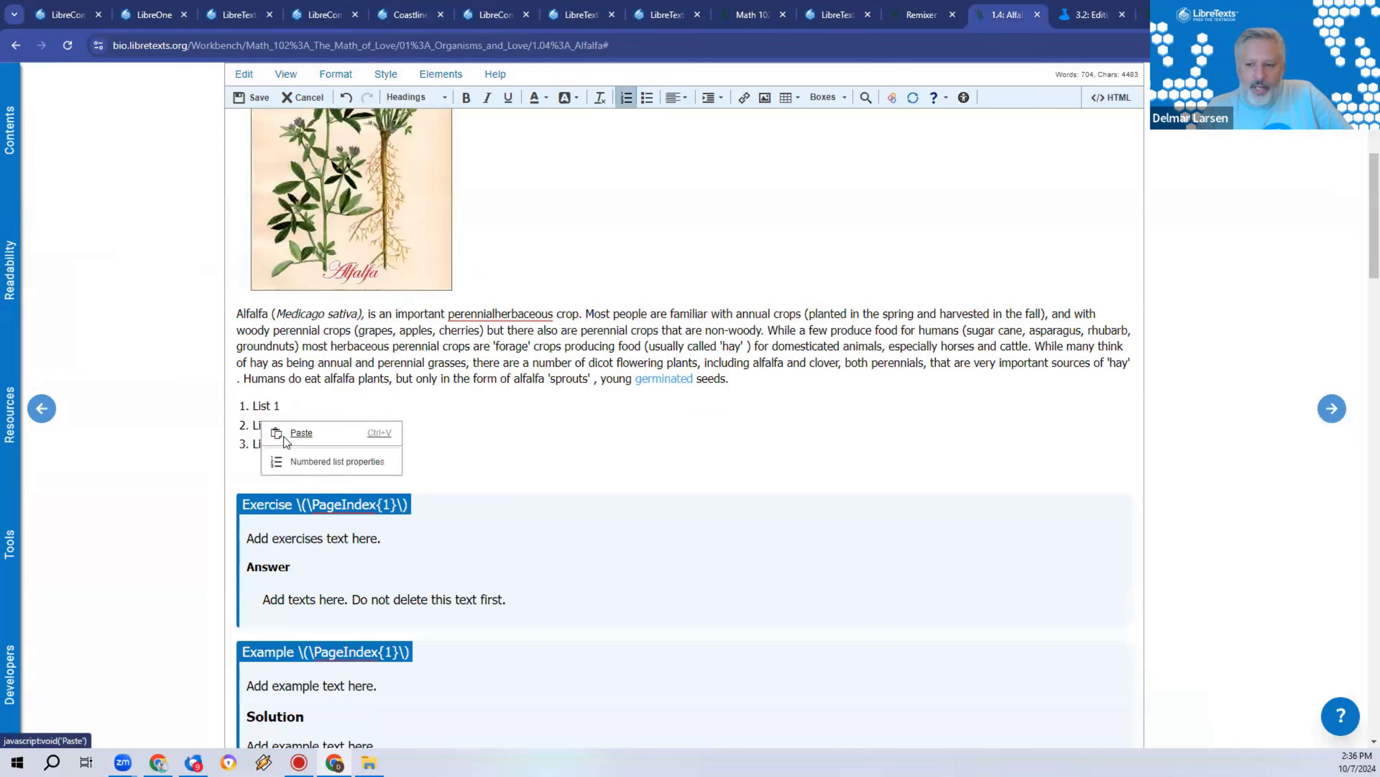
pyautogui.click(328, 463)
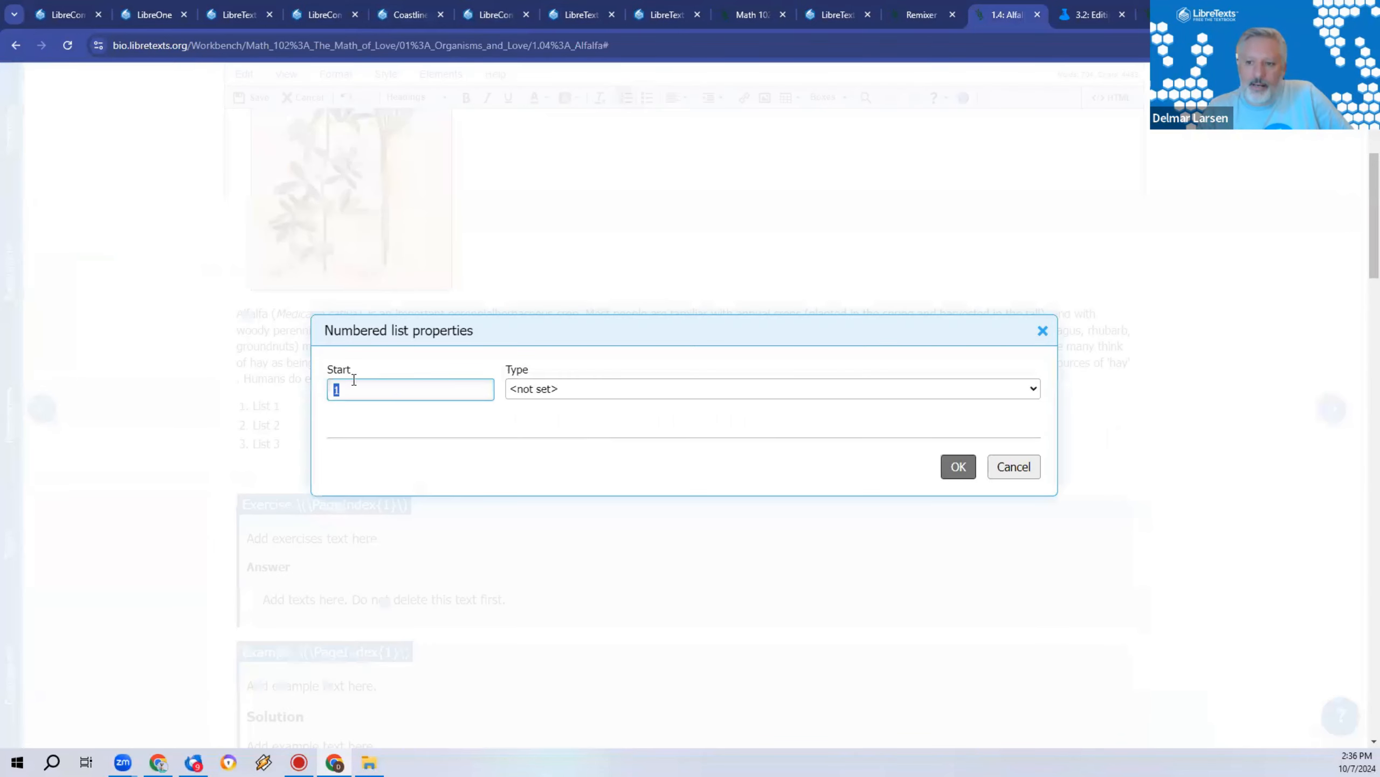
pyautogui.click(570, 387)
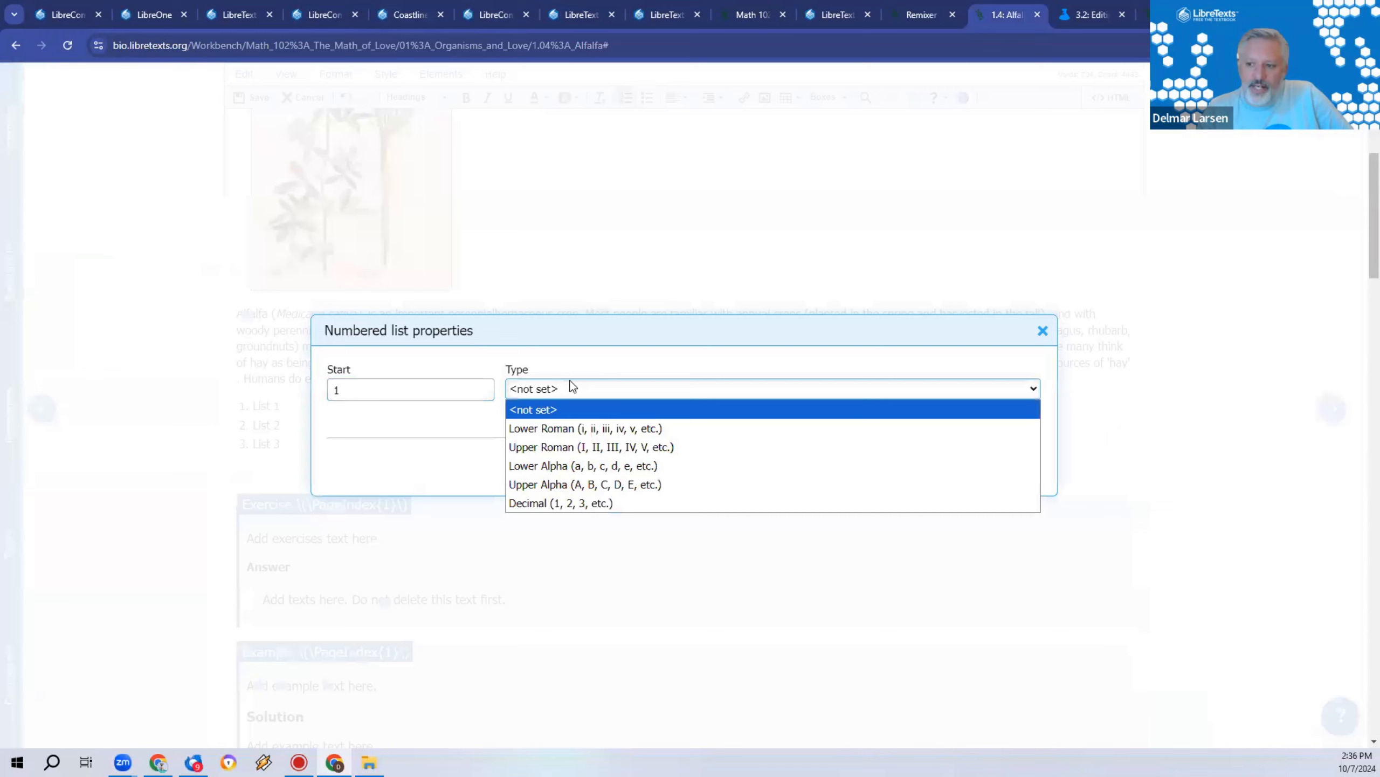
pyautogui.click(594, 464)
pyautogui.click(958, 466)
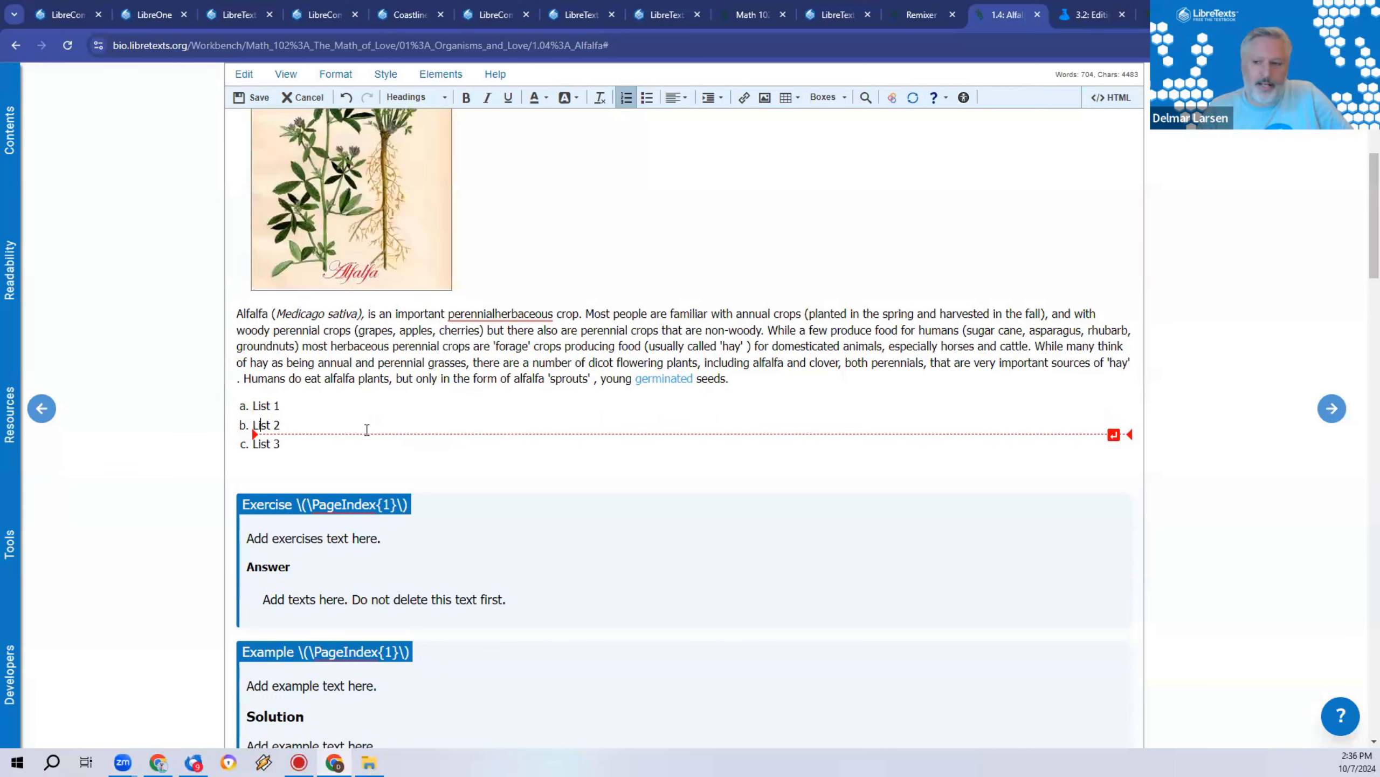
# Step: Inspect the size, alignment and alt text options of the alfalfa illustration and close them without changes
pyautogui.click(354, 201)
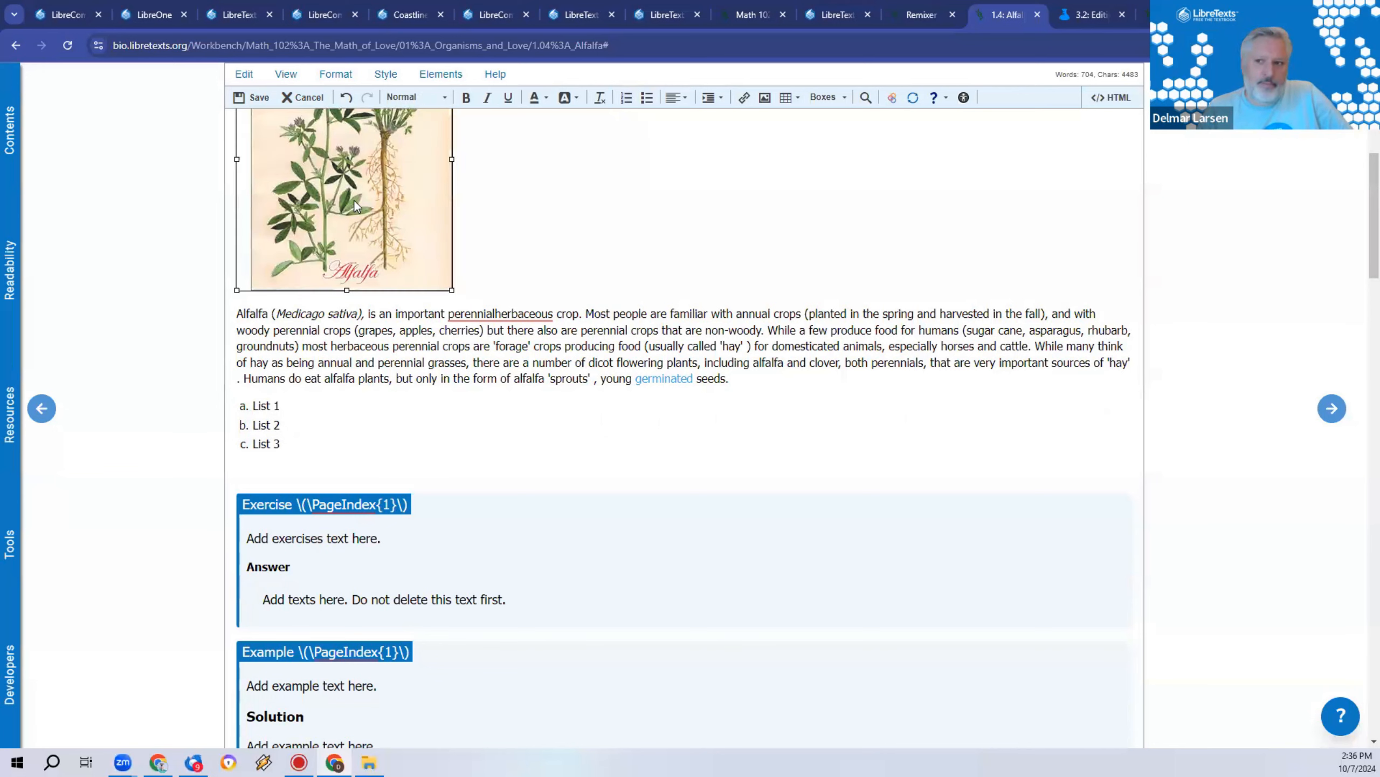
pyautogui.rightClick(354, 201)
pyautogui.click(412, 319)
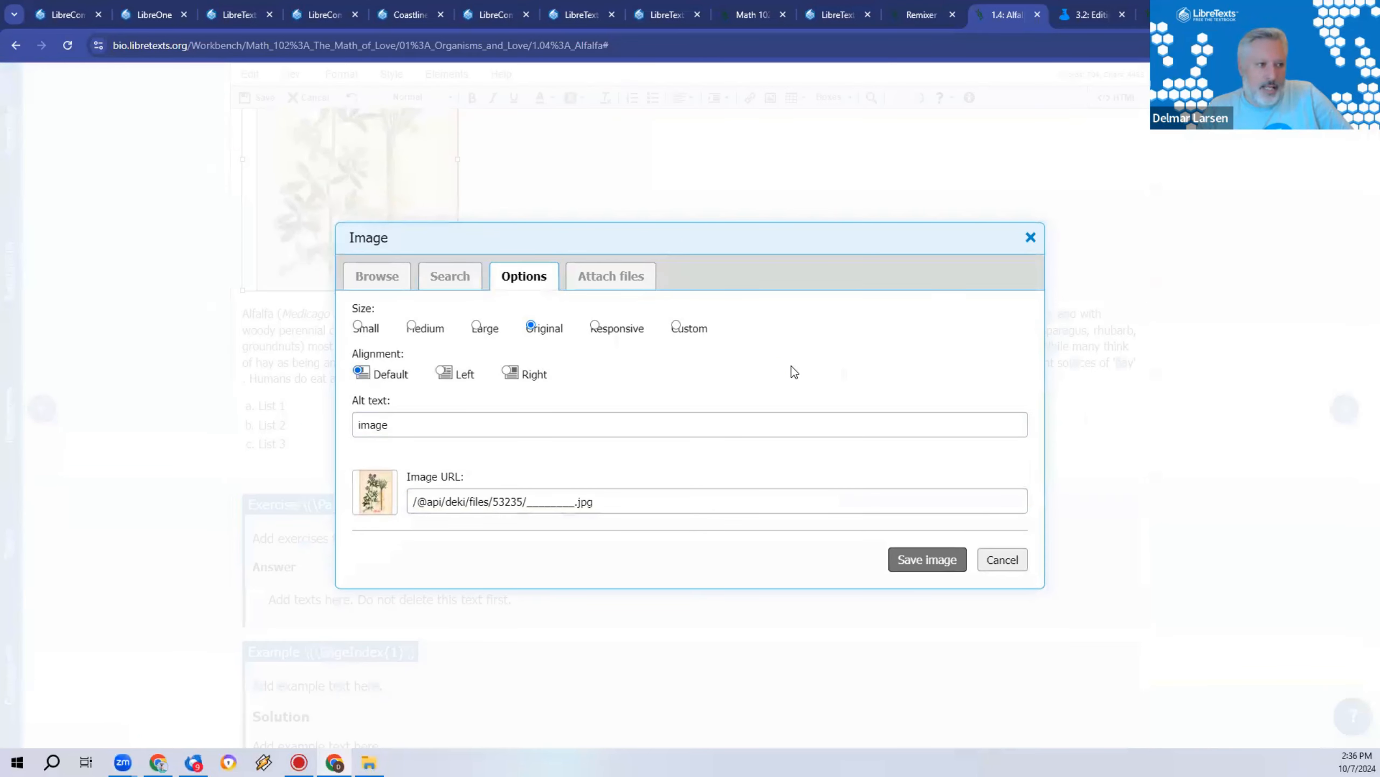
pyautogui.click(1031, 237)
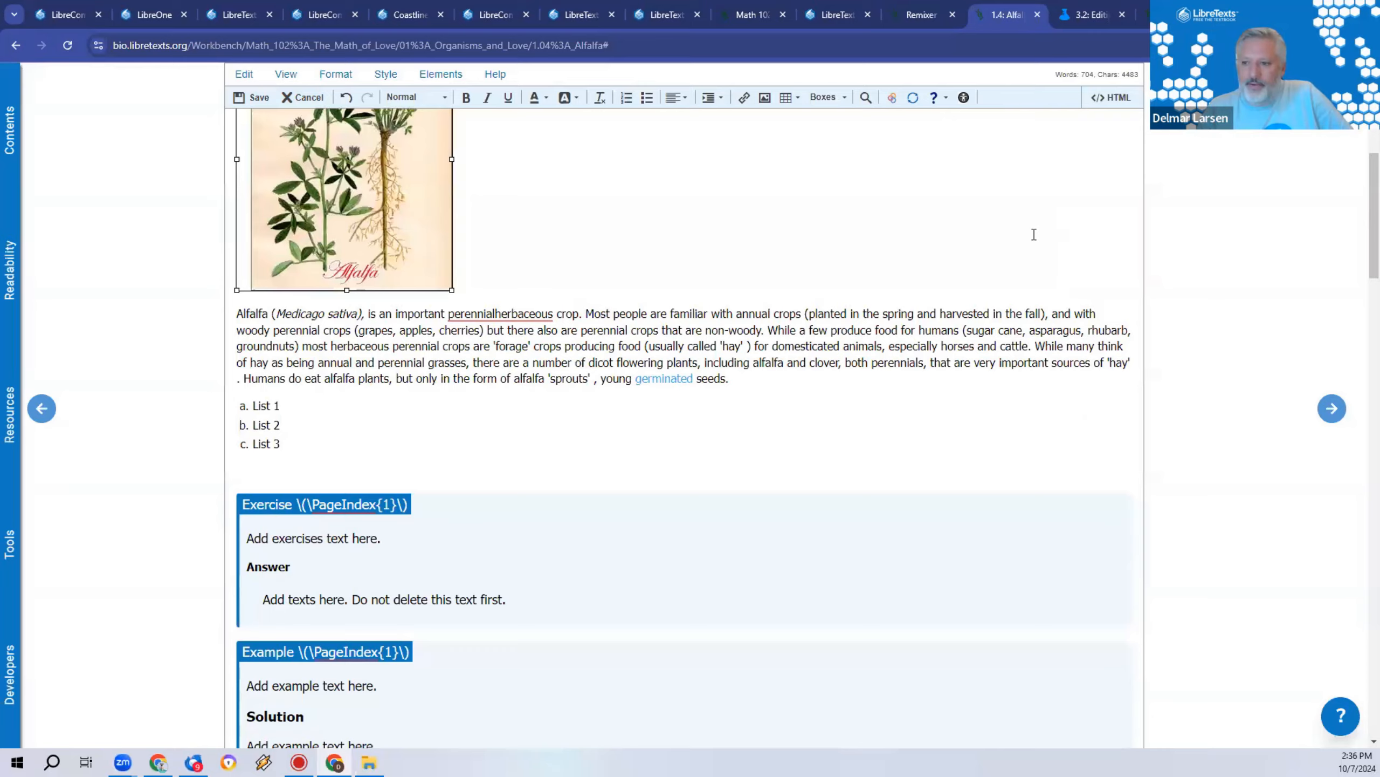
# Step: Inspect the link settings and target path of the word "germinated" in the introduction, and cancel without changes
pyautogui.scroll(-15, 648, 441)
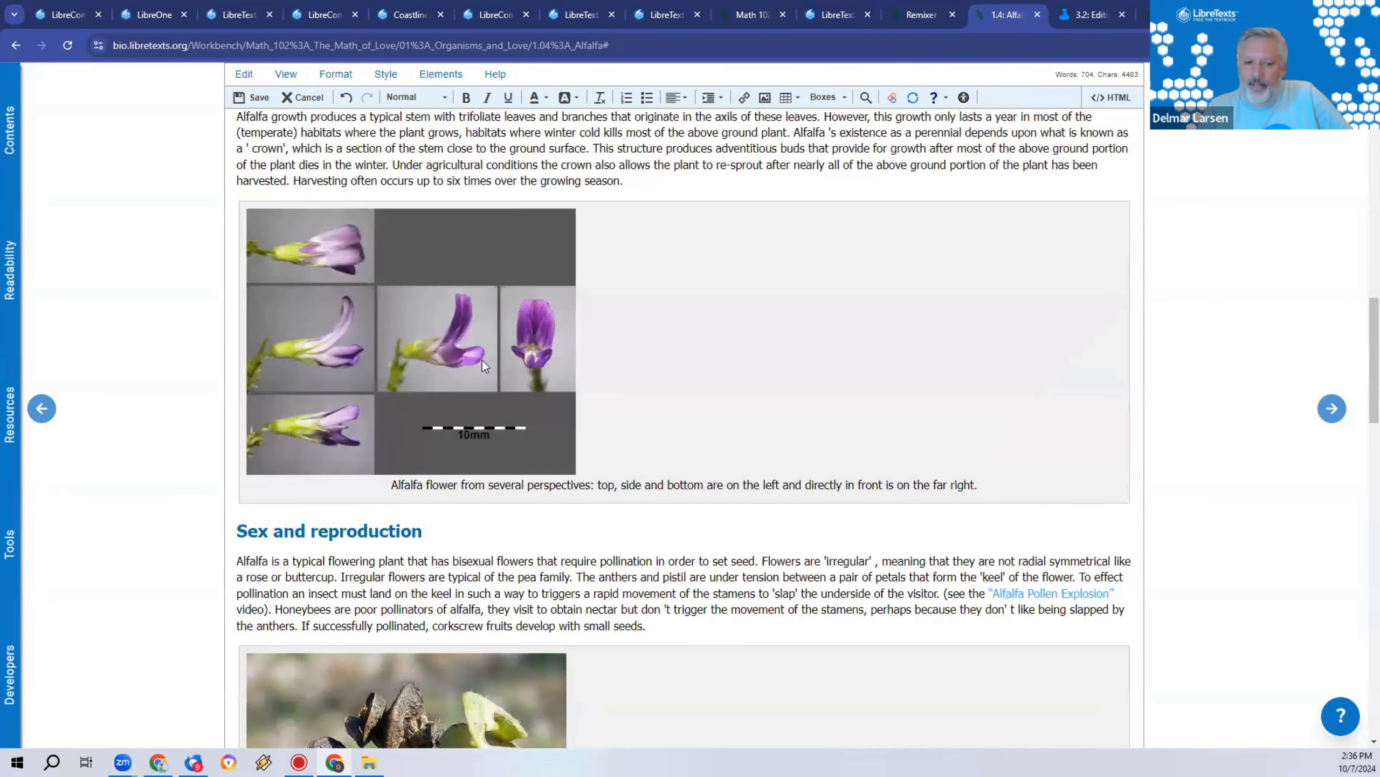
pyautogui.scroll(10, 460, 349)
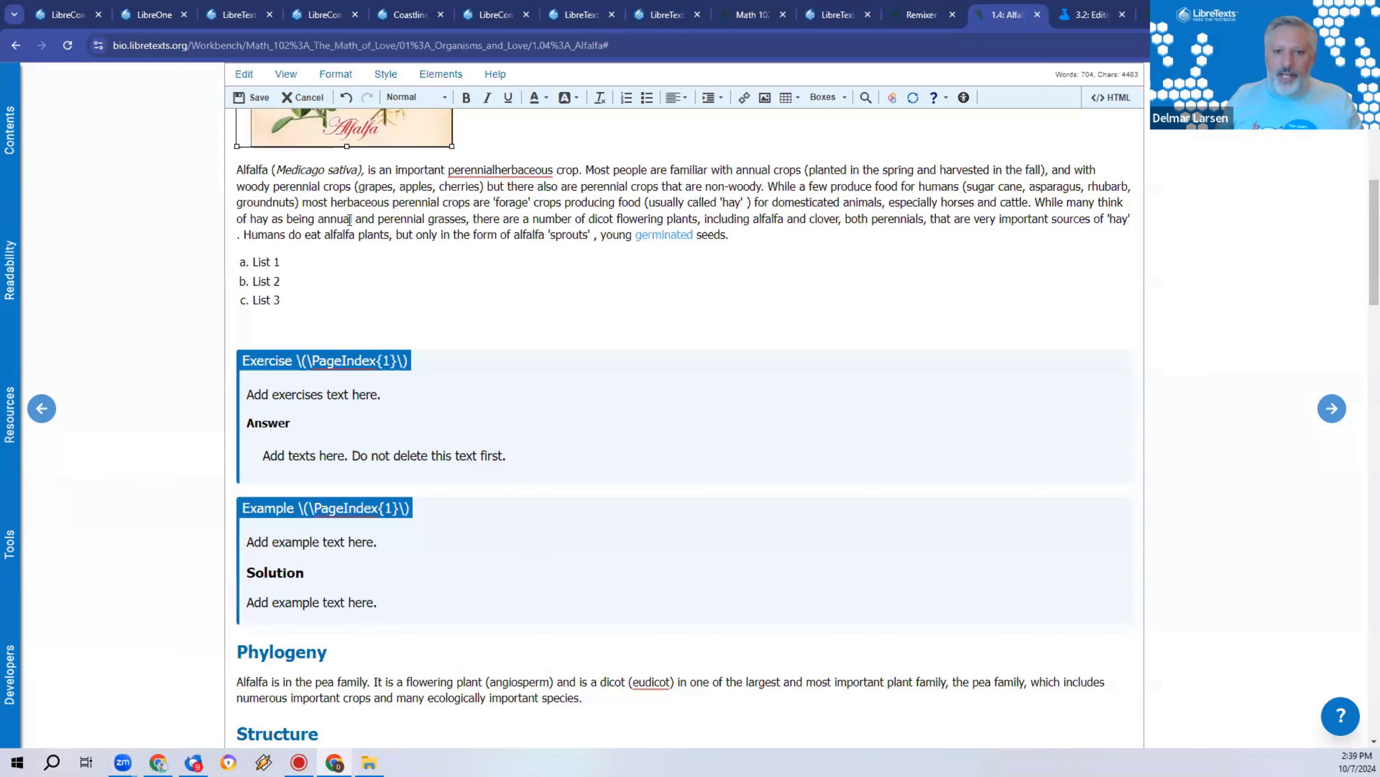
pyautogui.doubleClick(659, 235)
pyautogui.click(676, 275)
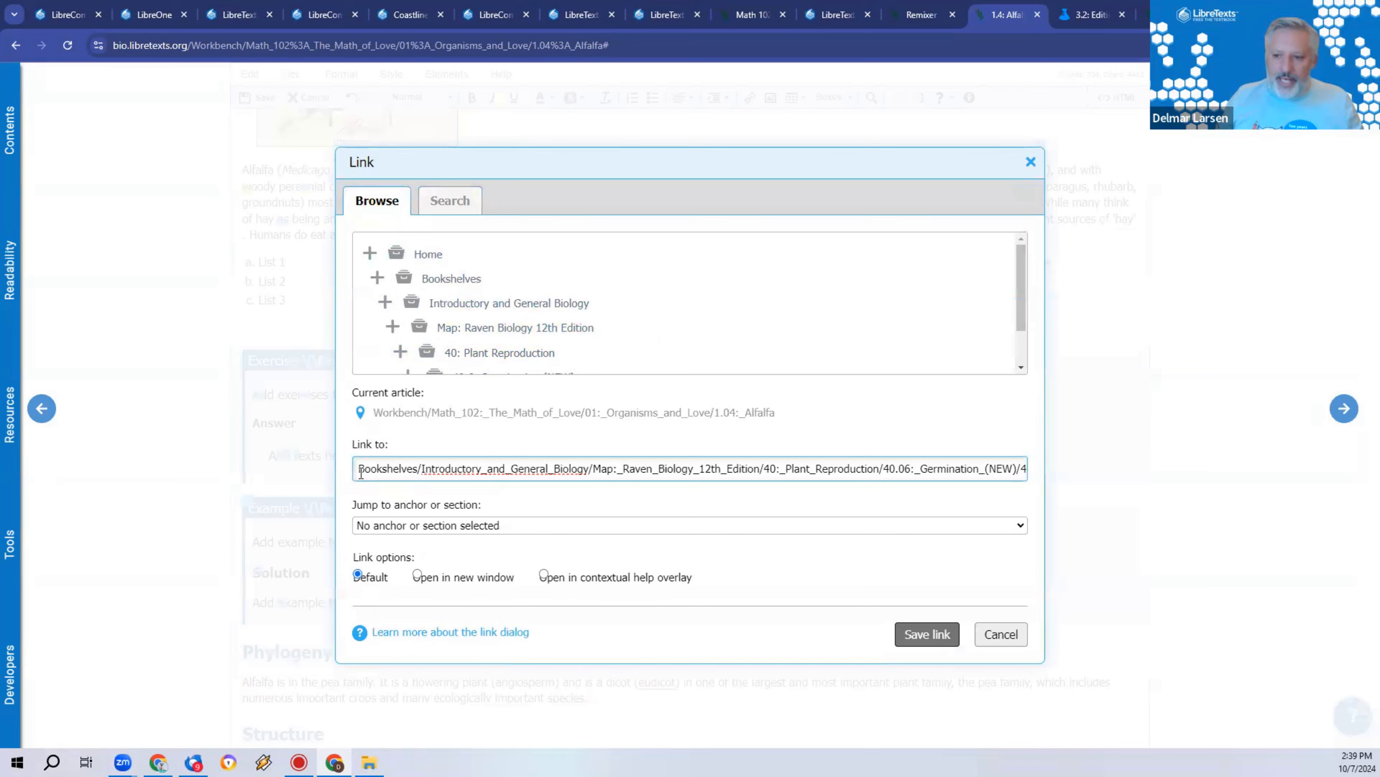
pyautogui.moveTo(358, 471); pyautogui.dragTo(1082, 486)
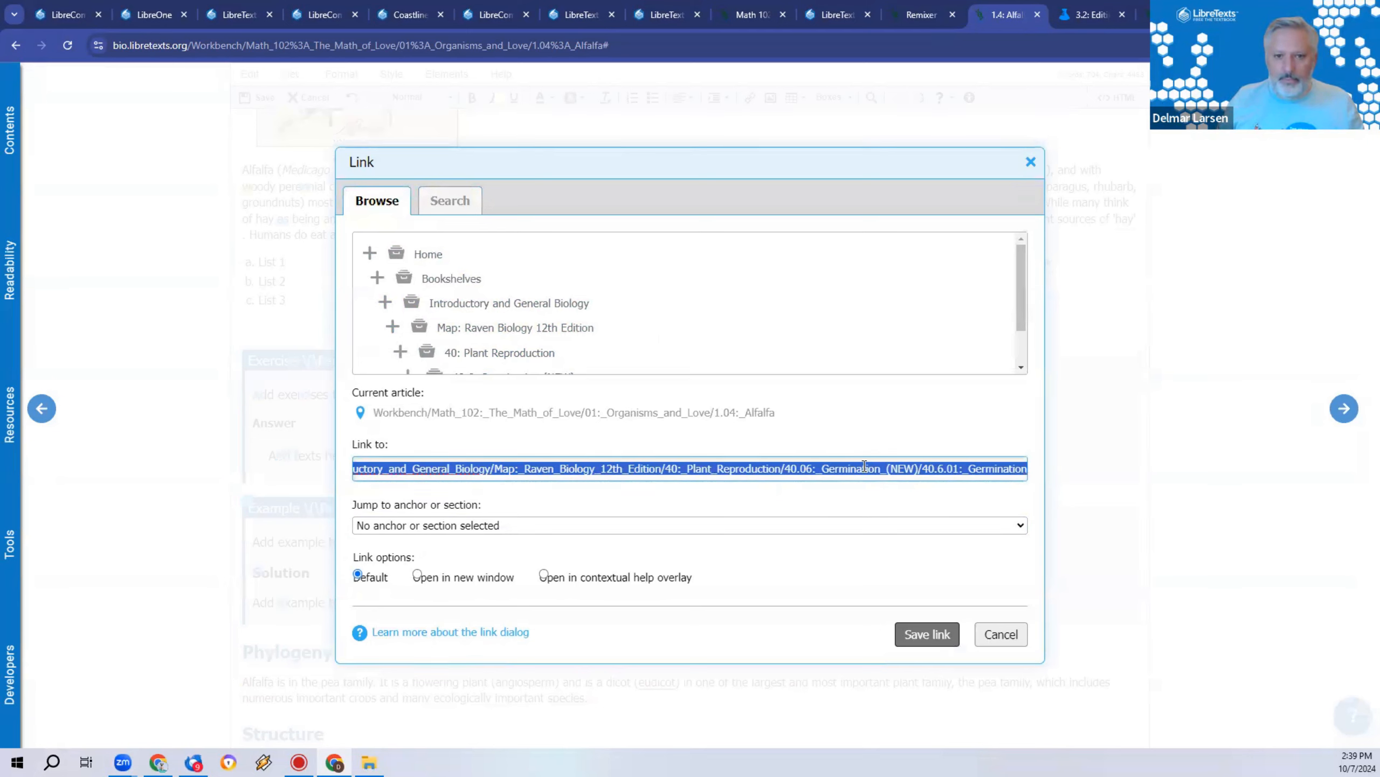
pyautogui.click(353, 443)
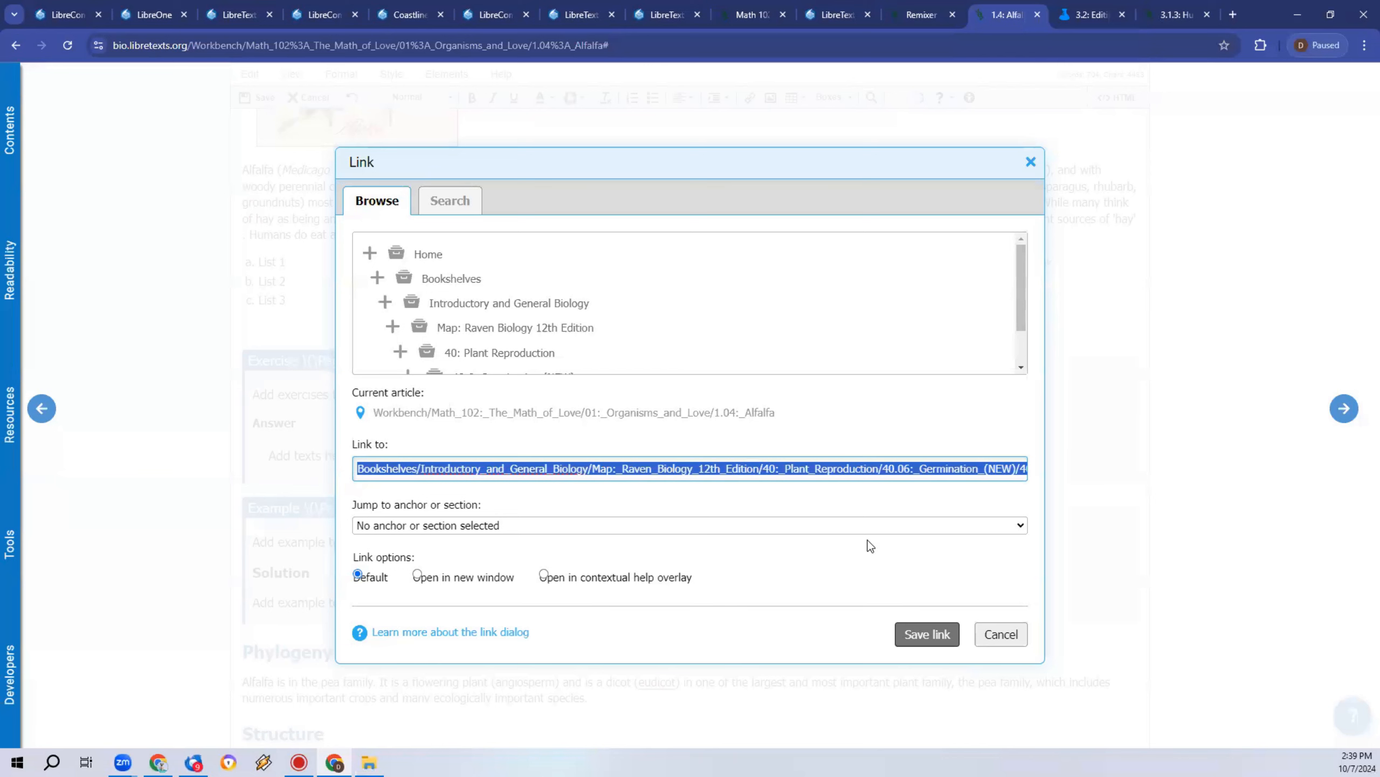
pyautogui.click(1018, 643)
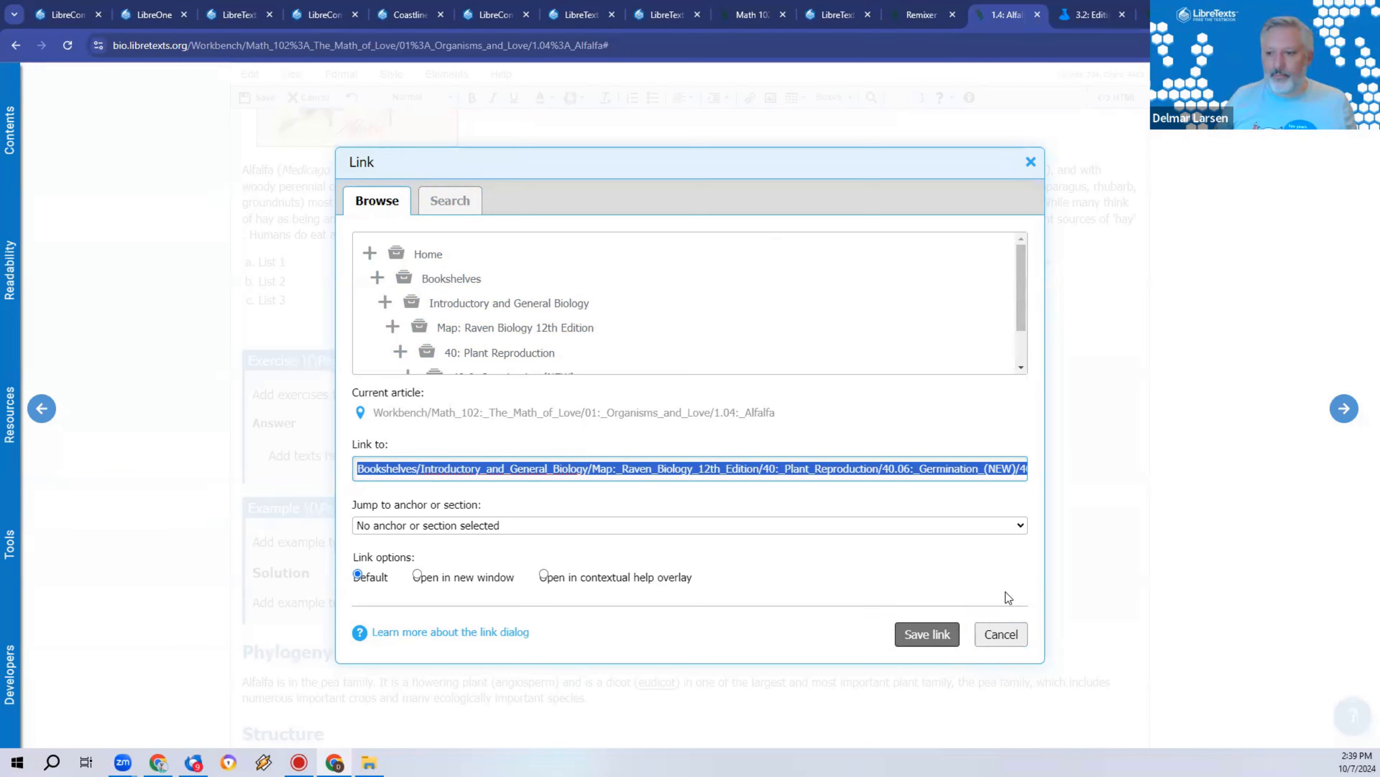
pyautogui.click(994, 635)
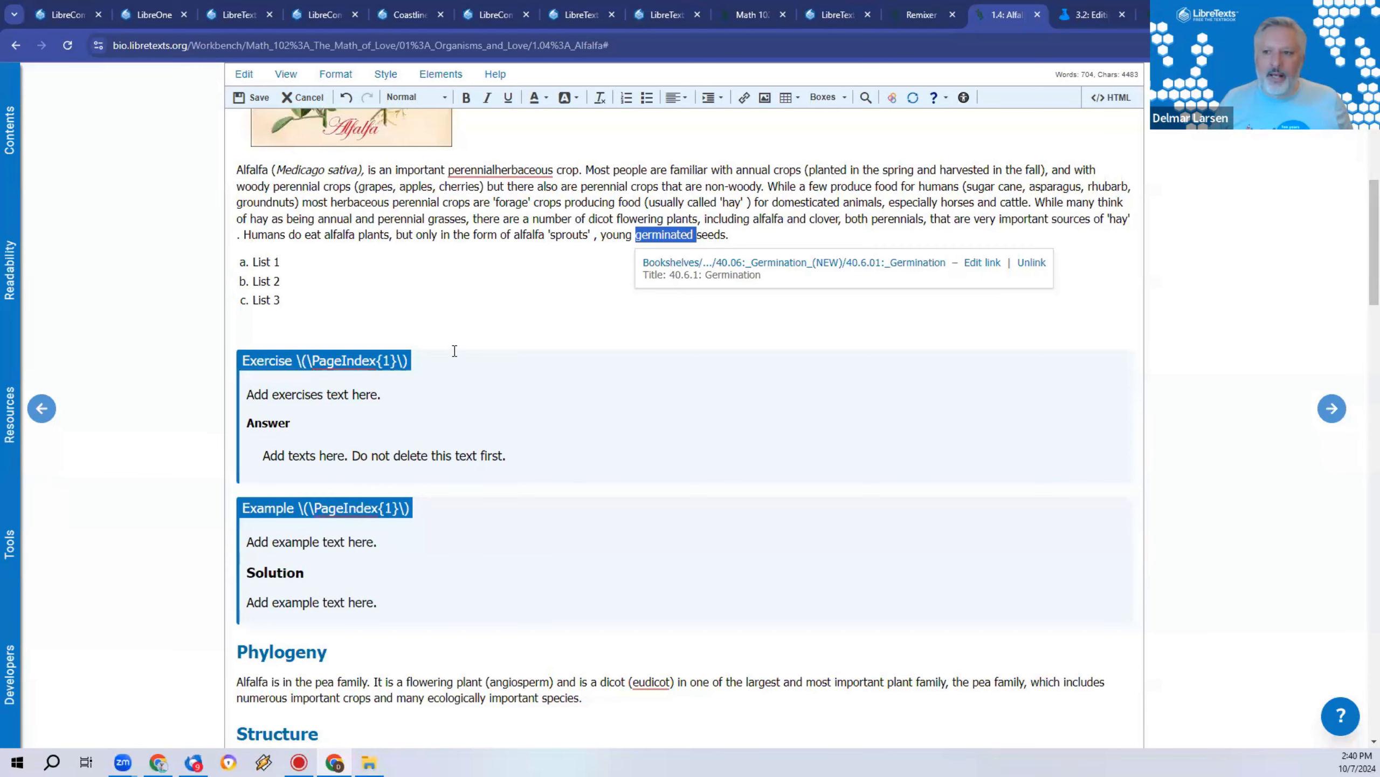
# Step: Delete the content from mid-introduction after "most herbaceous p" through the end of the Phylogeny section, and save the page
pyautogui.moveTo(399, 202); pyautogui.dragTo(641, 701)
pyautogui.press('Delete')
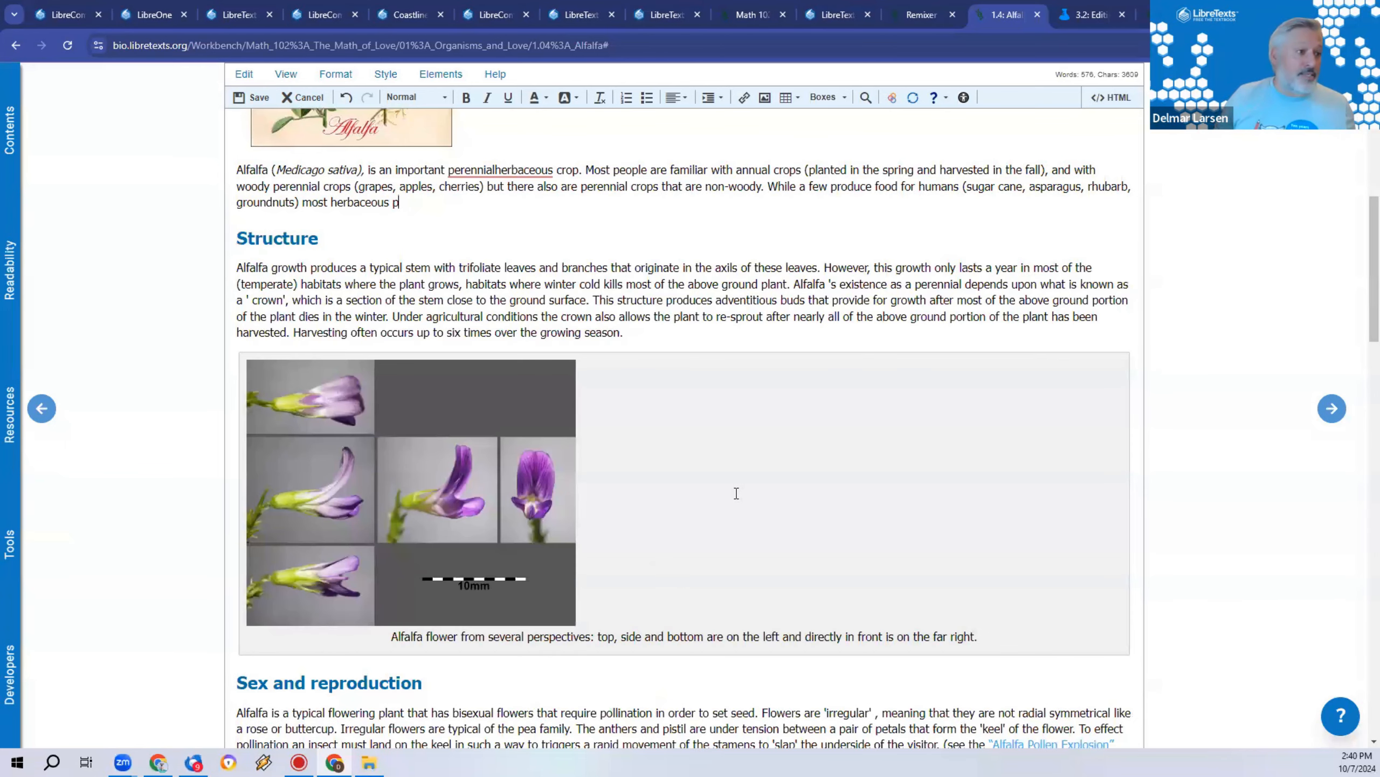
pyautogui.scroll(5, 936, 406)
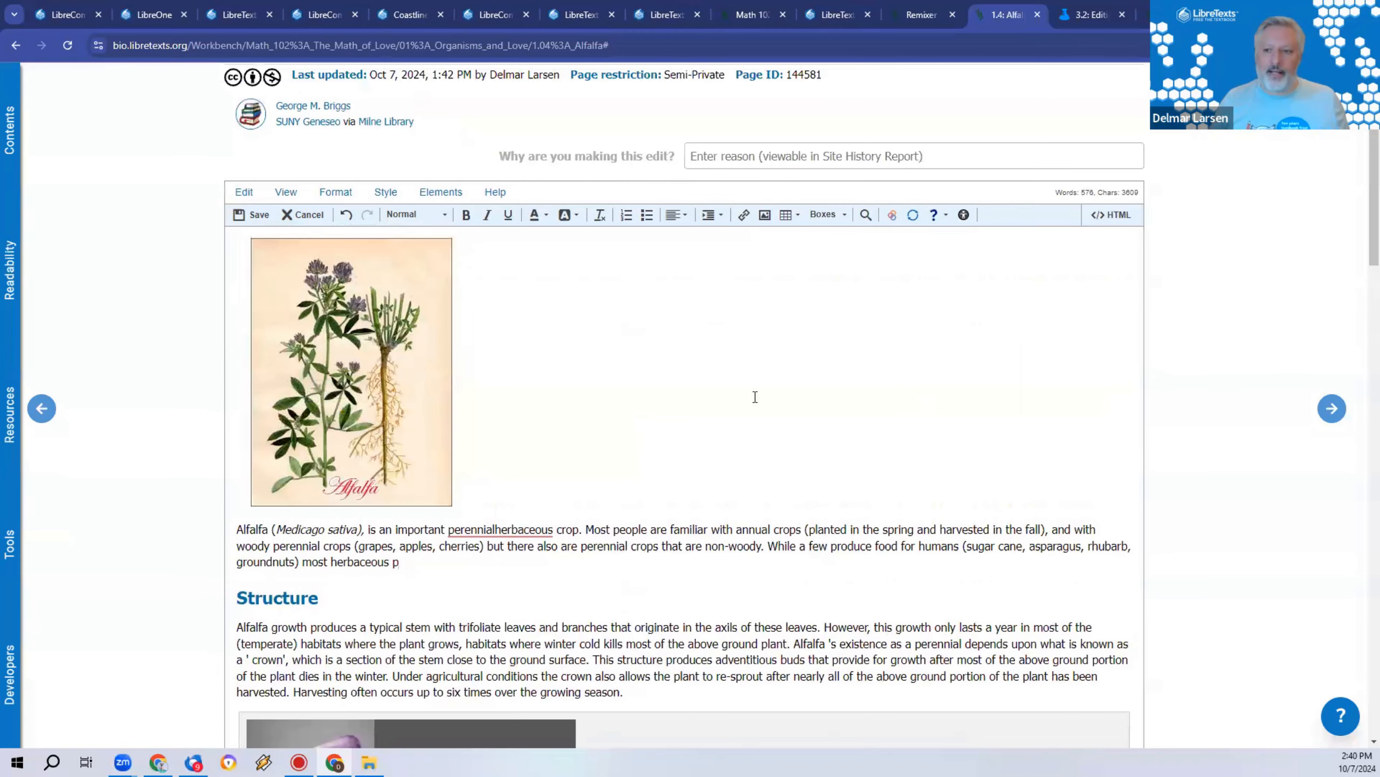
pyautogui.click(267, 215)
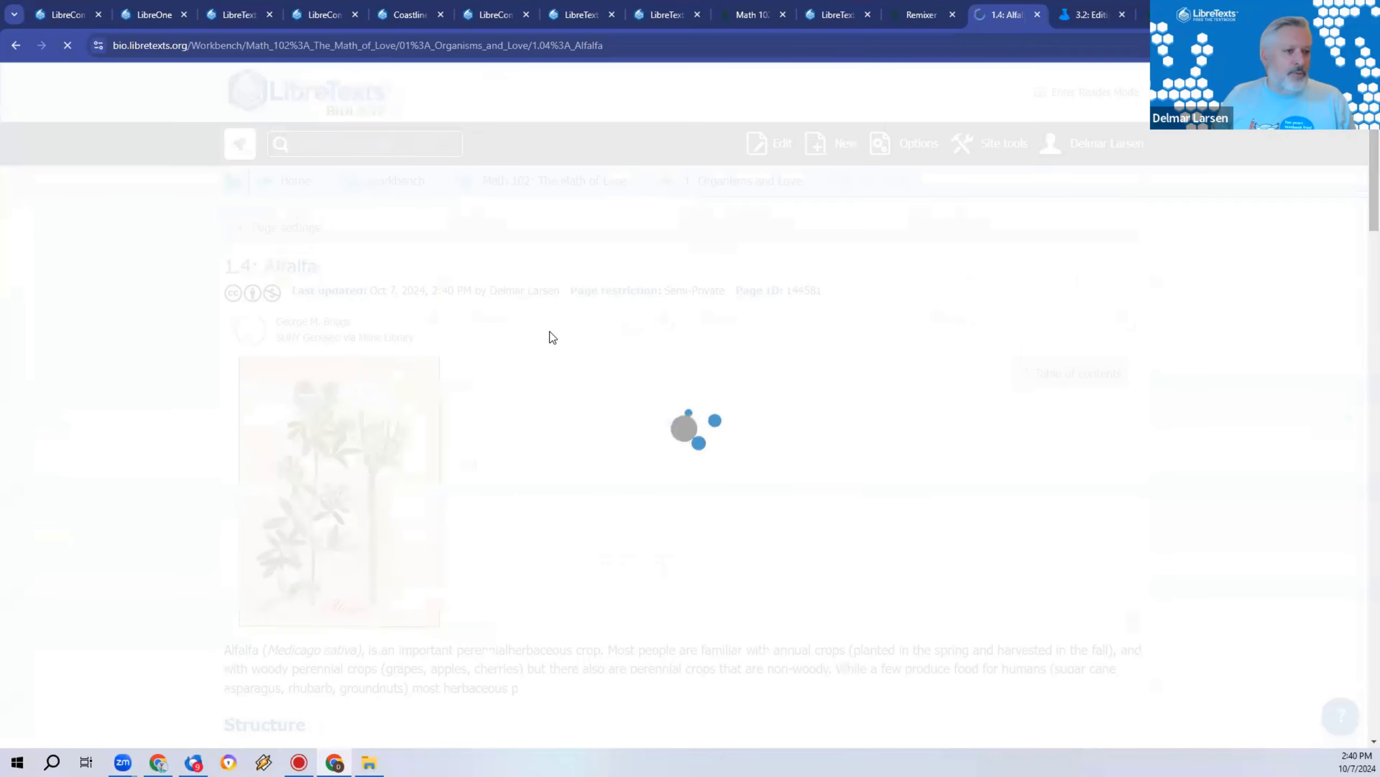
# Step: Look over the saved 1.4: Alfalfa page and open its revision history
pyautogui.scroll(-15, 717, 326)
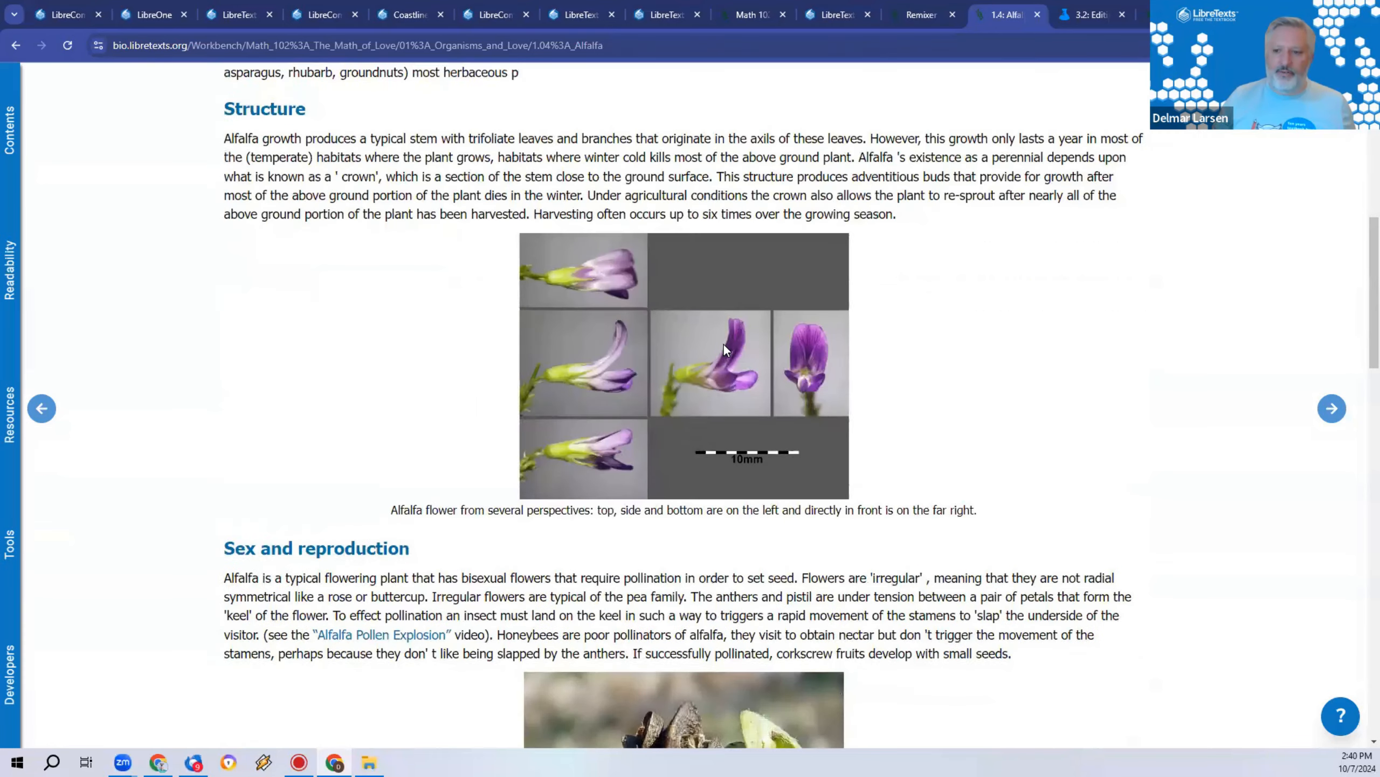
pyautogui.scroll(15, 722, 344)
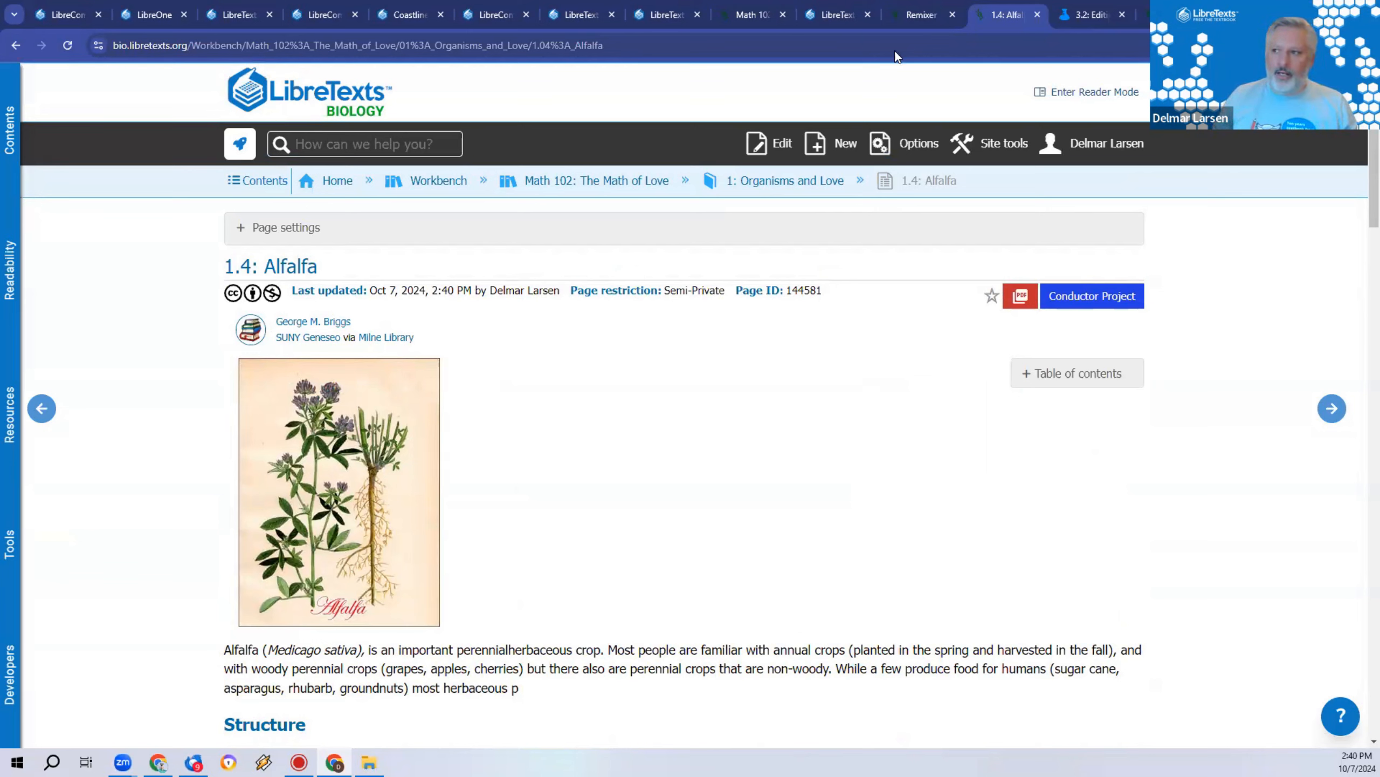
pyautogui.click(915, 144)
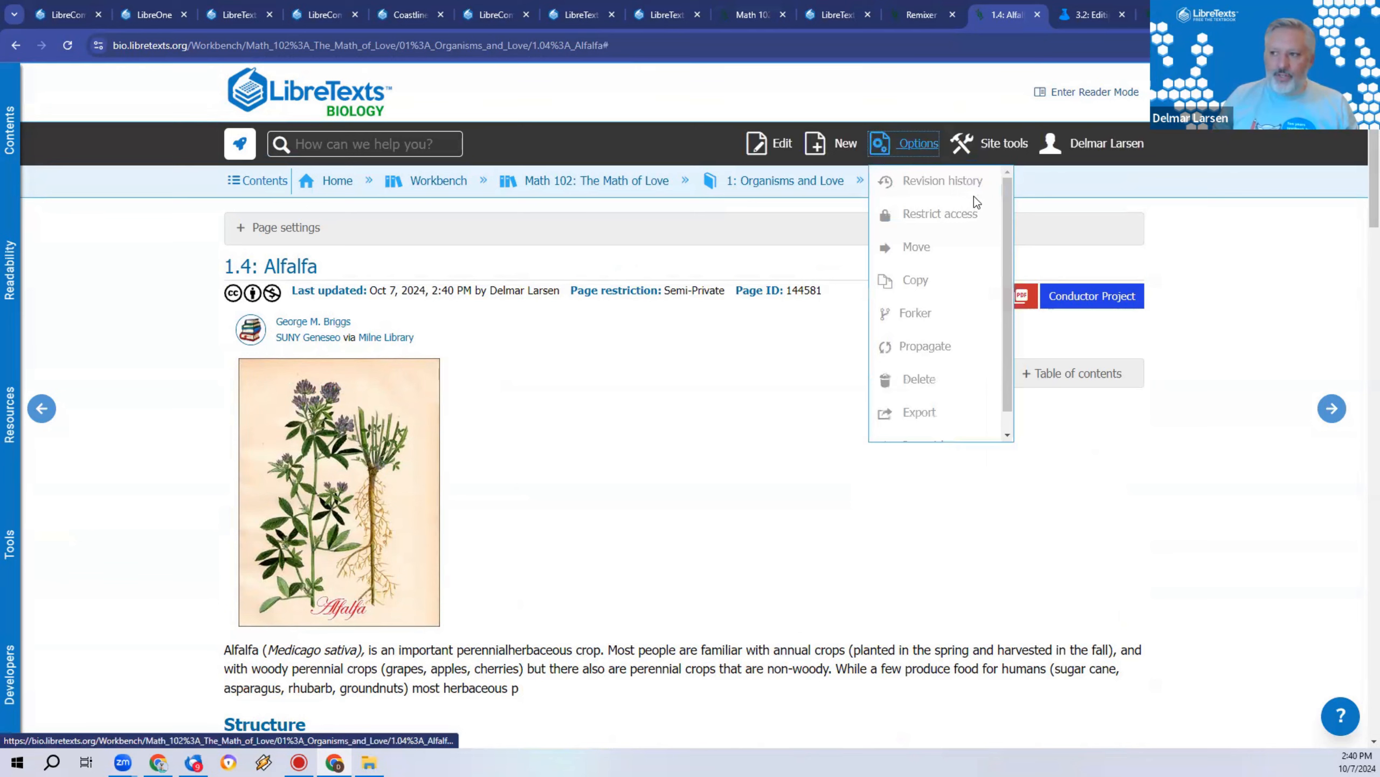
pyautogui.click(974, 177)
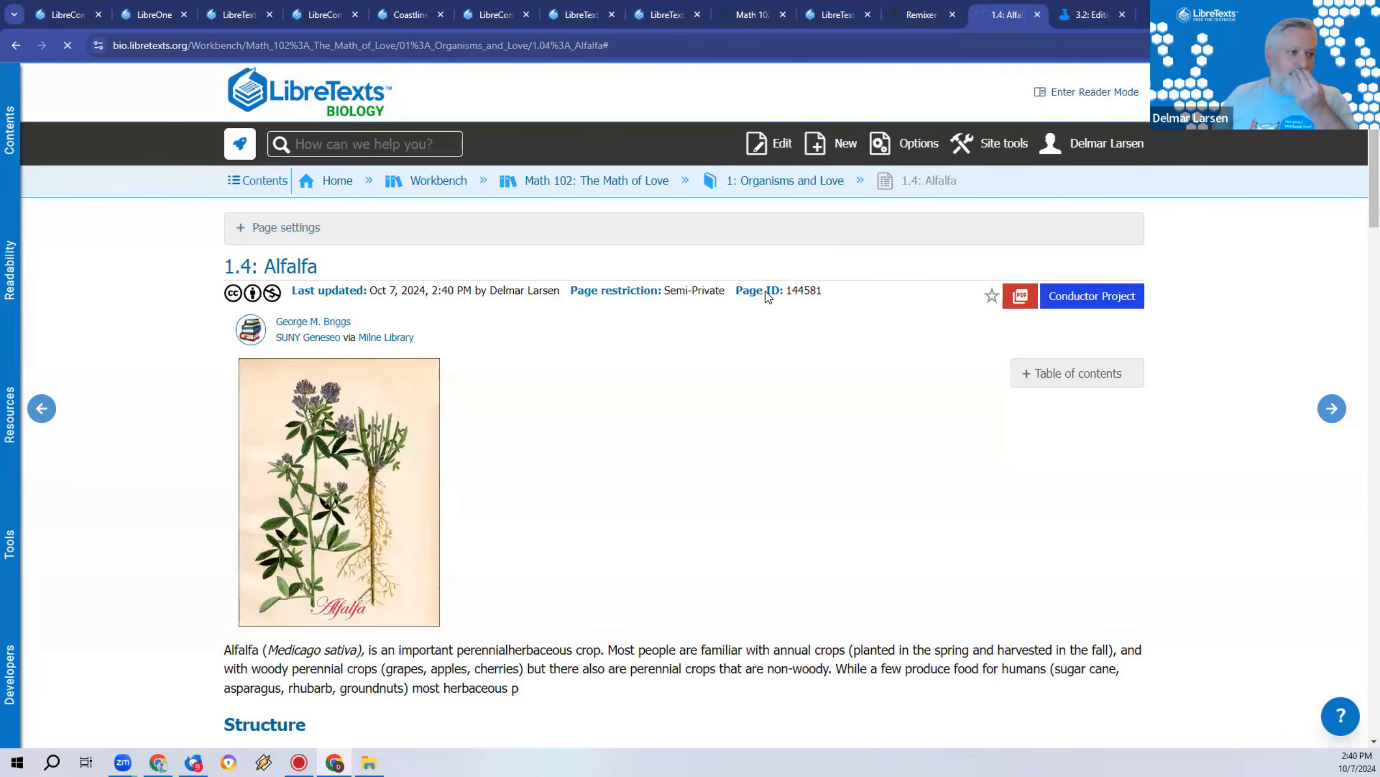
# Step: Examine the Alfalfa page's revision entries, including the move entry and the BOT Forker entry
pyautogui.scroll(-2, 146, 517)
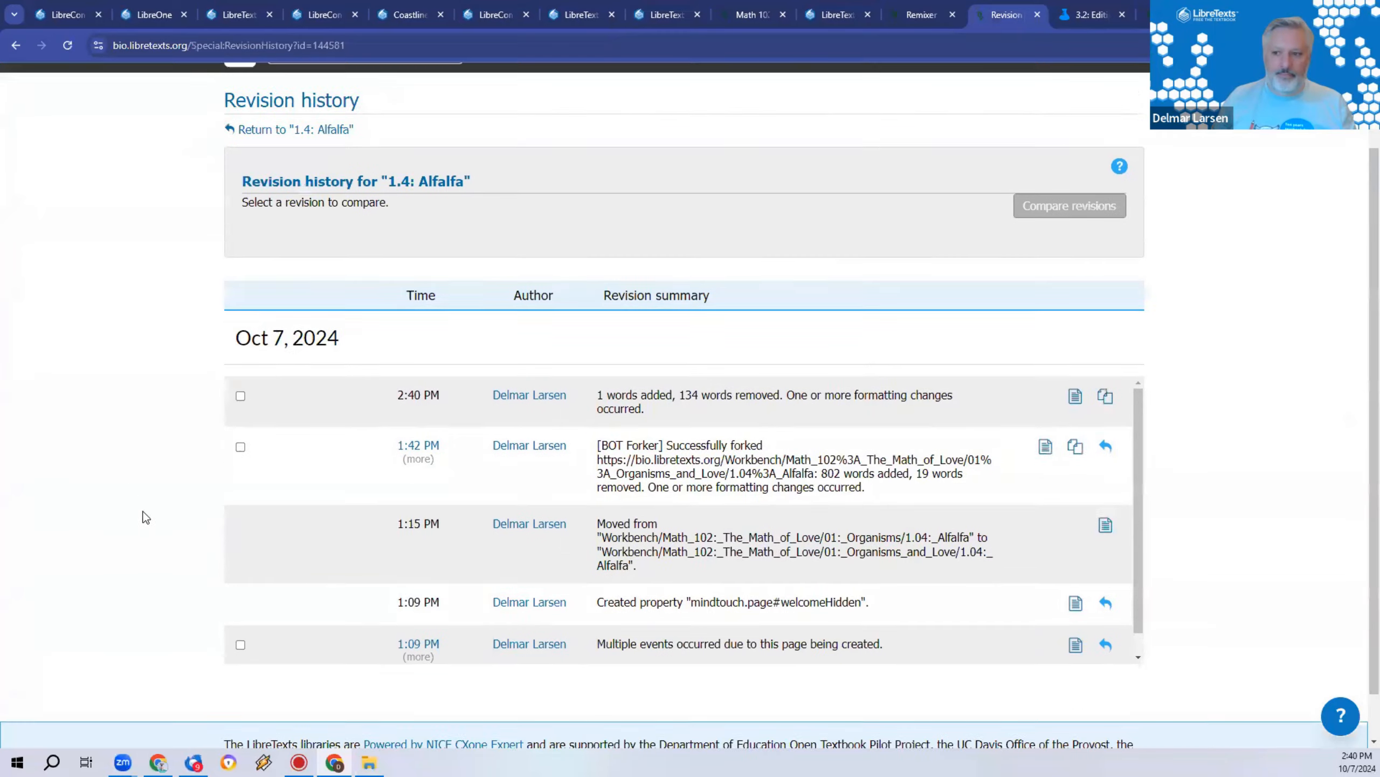
pyautogui.scroll(-1, 146, 517)
pyautogui.scroll(-1, 503, 487)
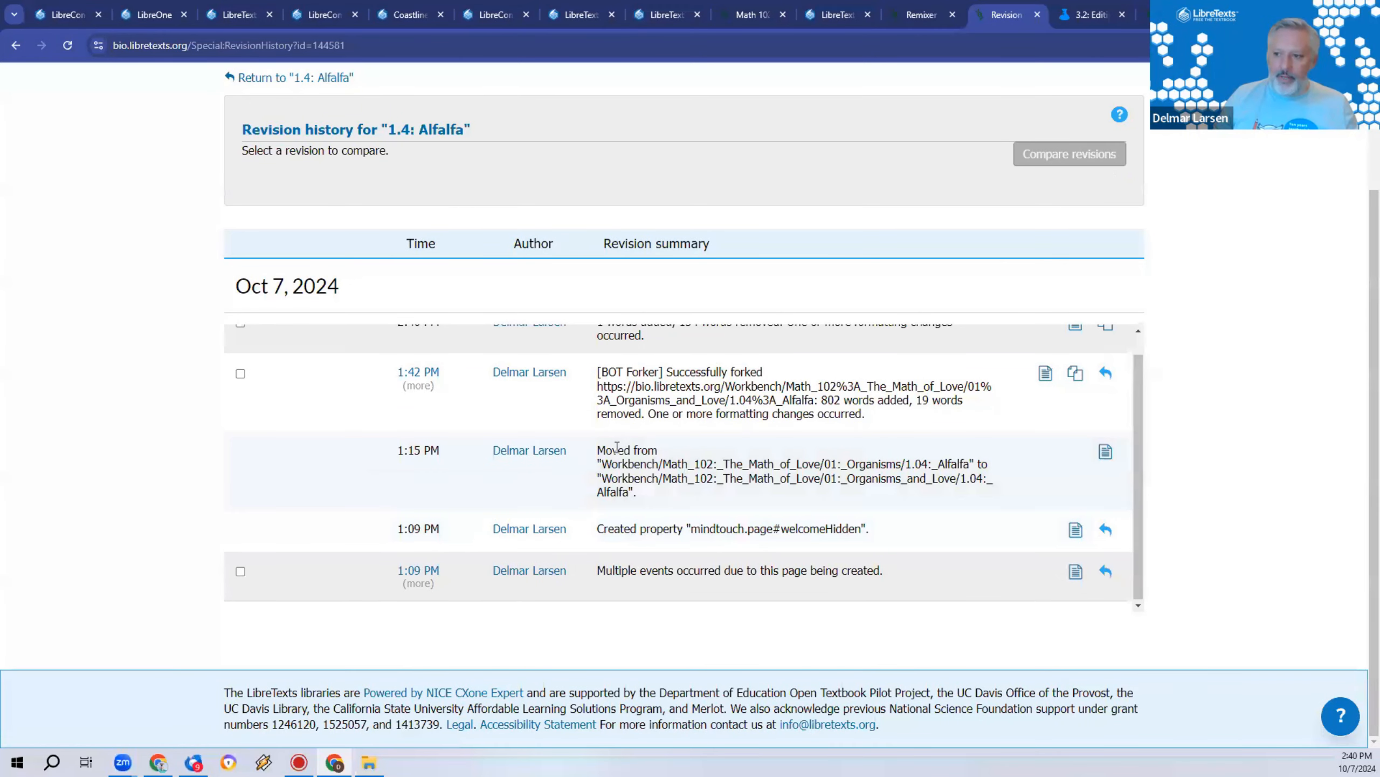
pyautogui.moveTo(611, 450); pyautogui.dragTo(628, 479)
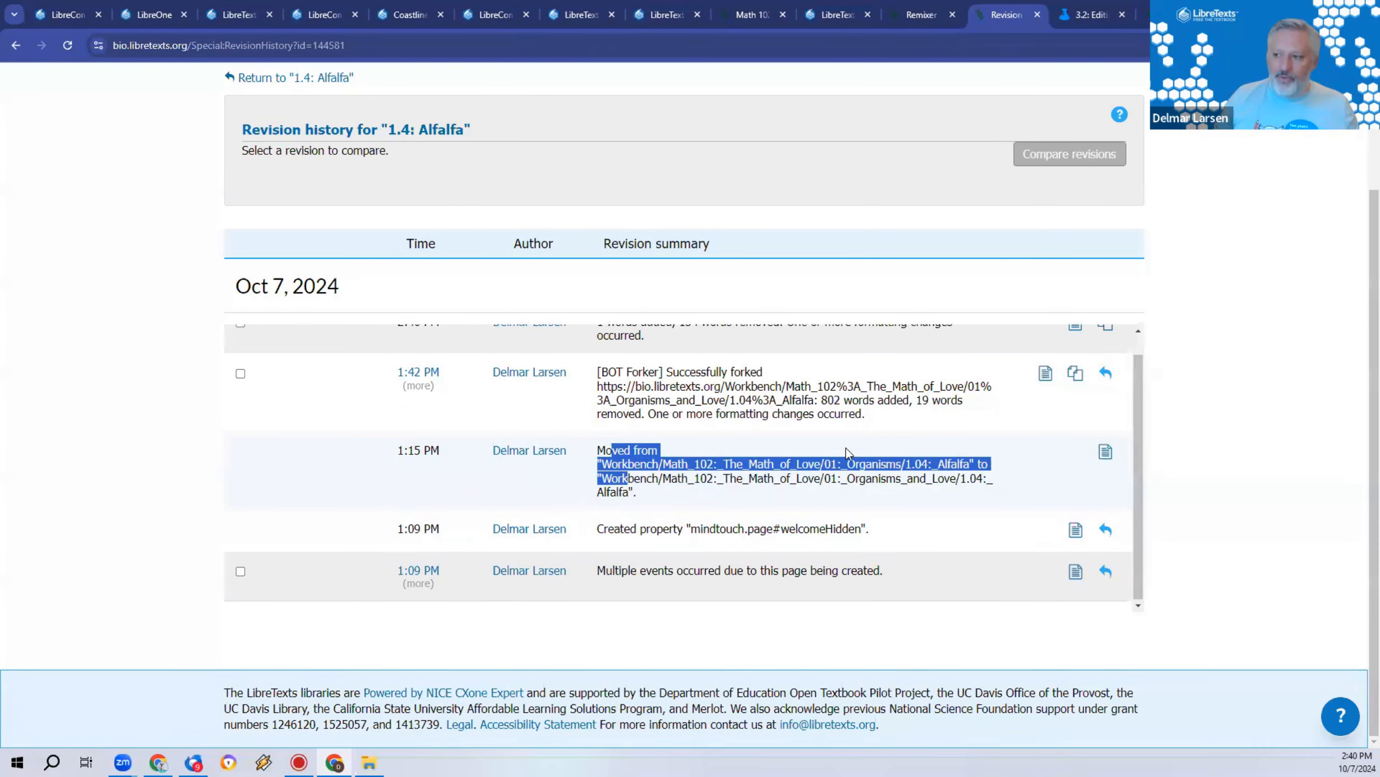
pyautogui.click(965, 484)
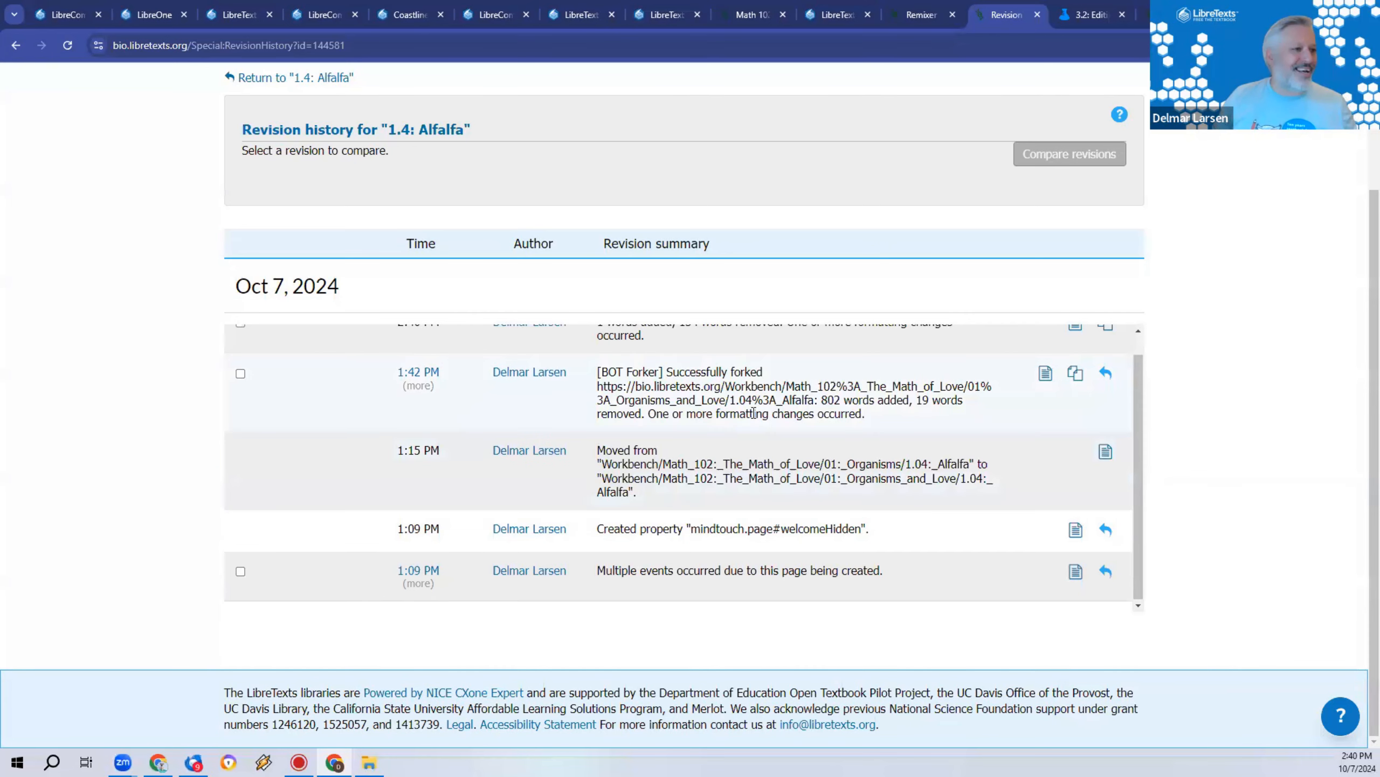
pyautogui.scroll(1, 630, 393)
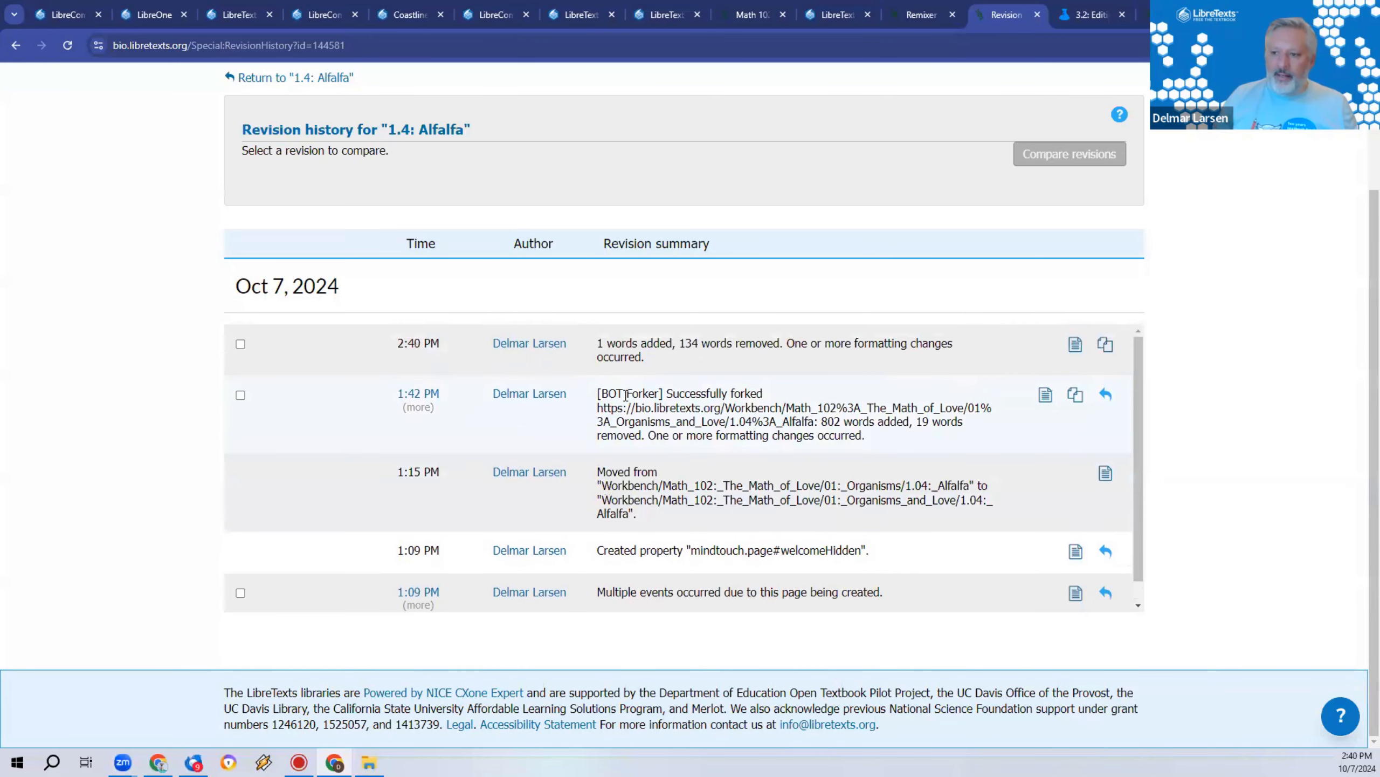
# Step: Revert the Alfalfa page to the 1:42 PM BOT Forker revision and confirm the rollback
pyautogui.tripleClick(779, 432)
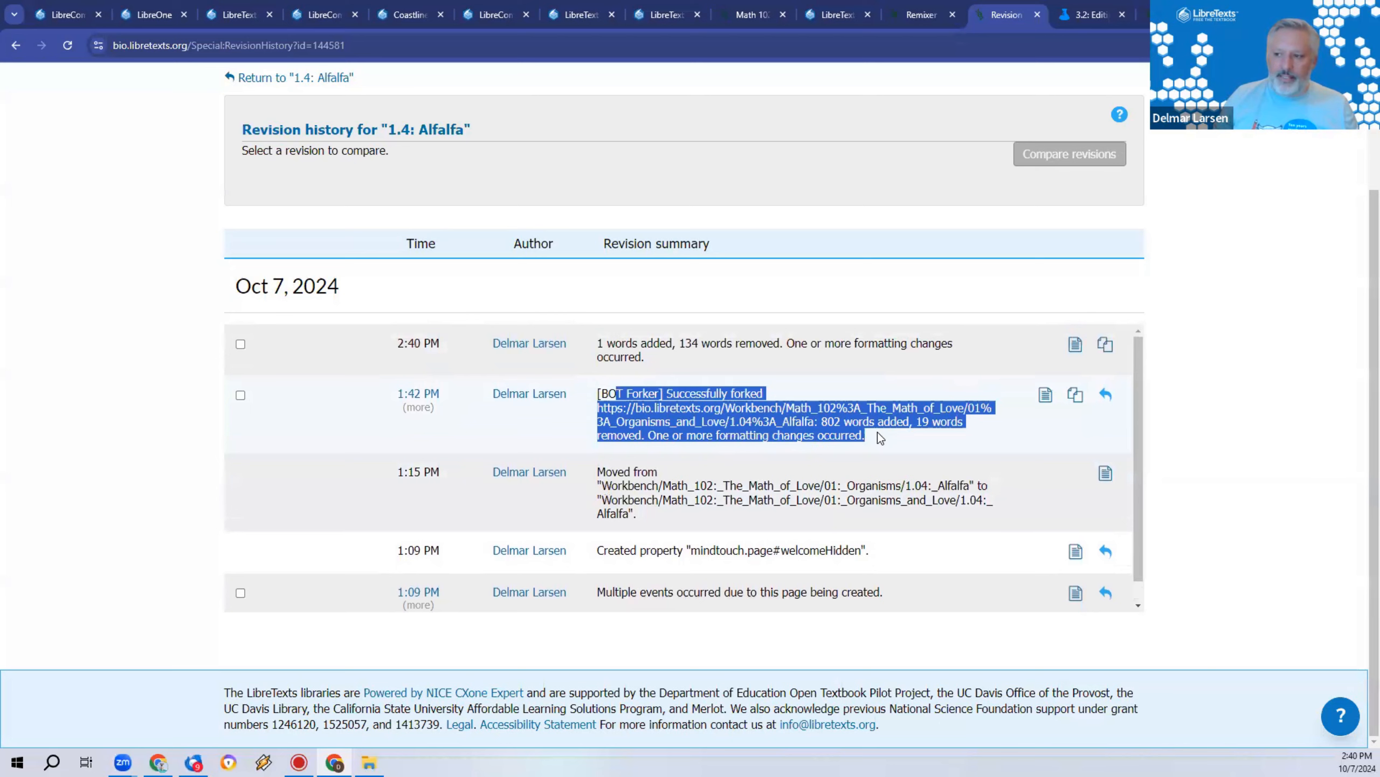
pyautogui.click(858, 432)
pyautogui.moveTo(624, 338); pyautogui.dragTo(864, 343)
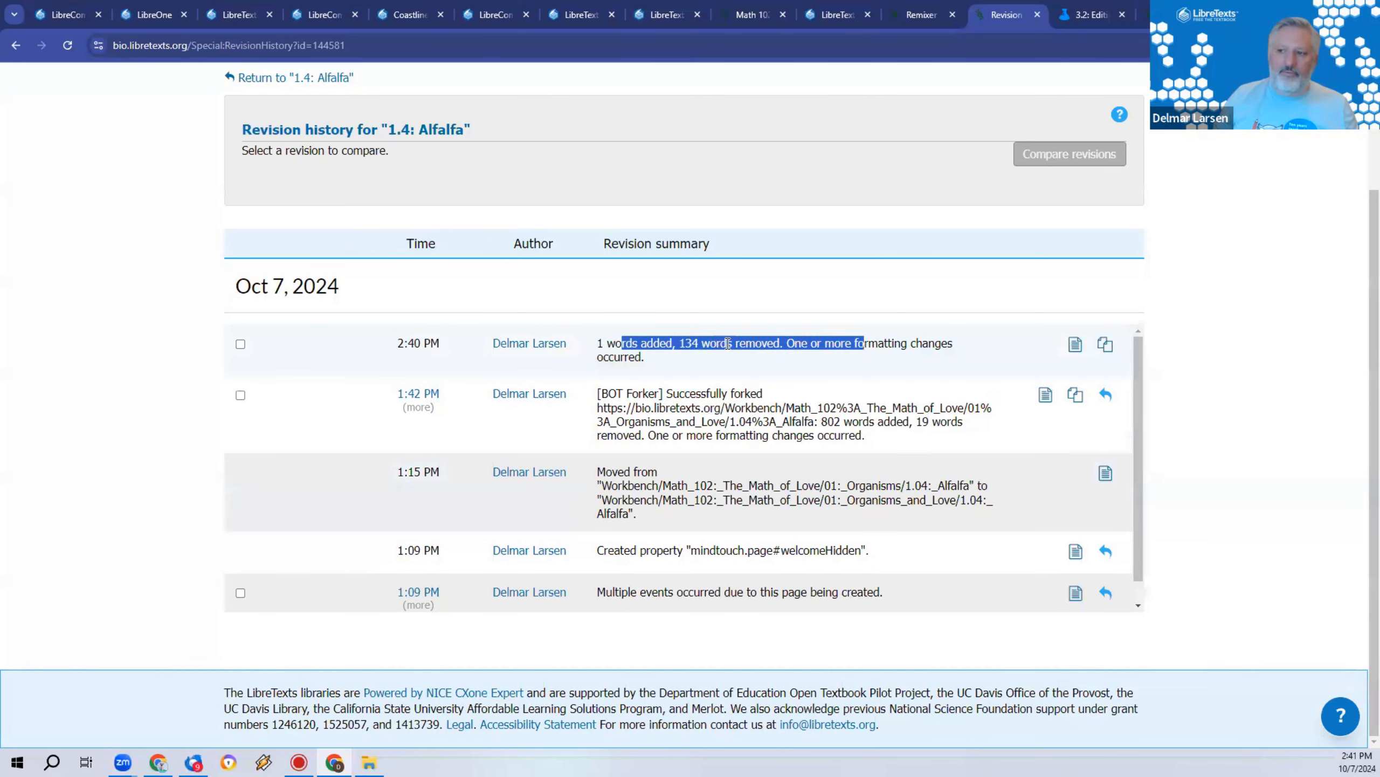
pyautogui.click(742, 343)
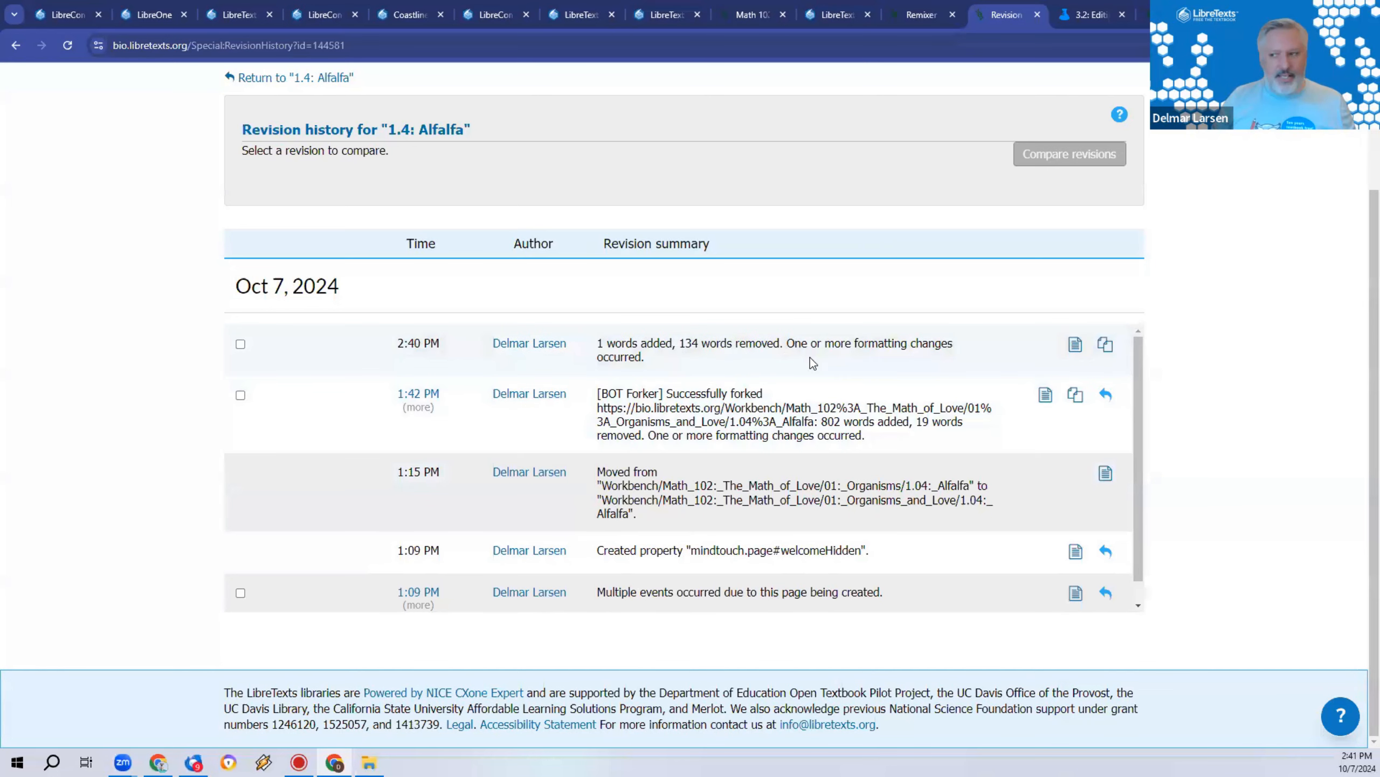
pyautogui.click(1107, 402)
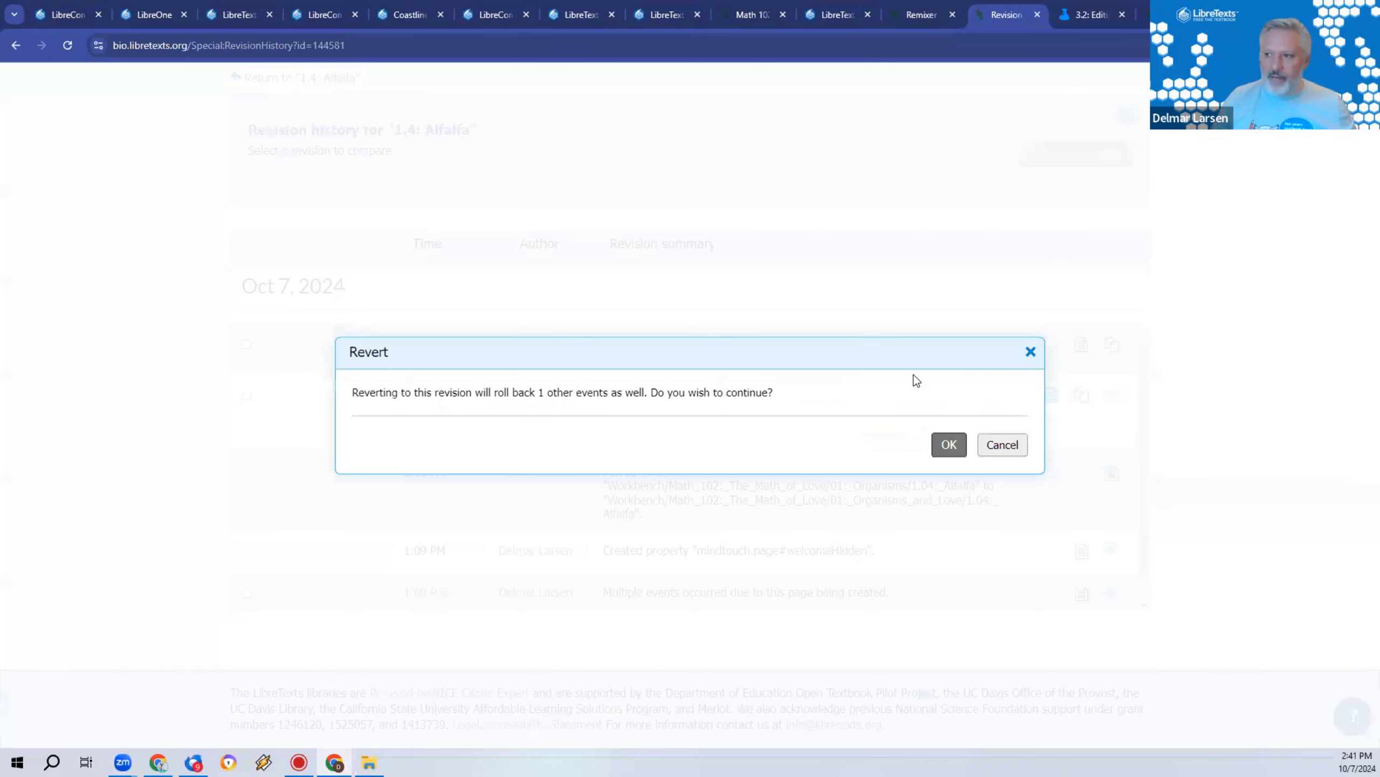
pyautogui.click(948, 446)
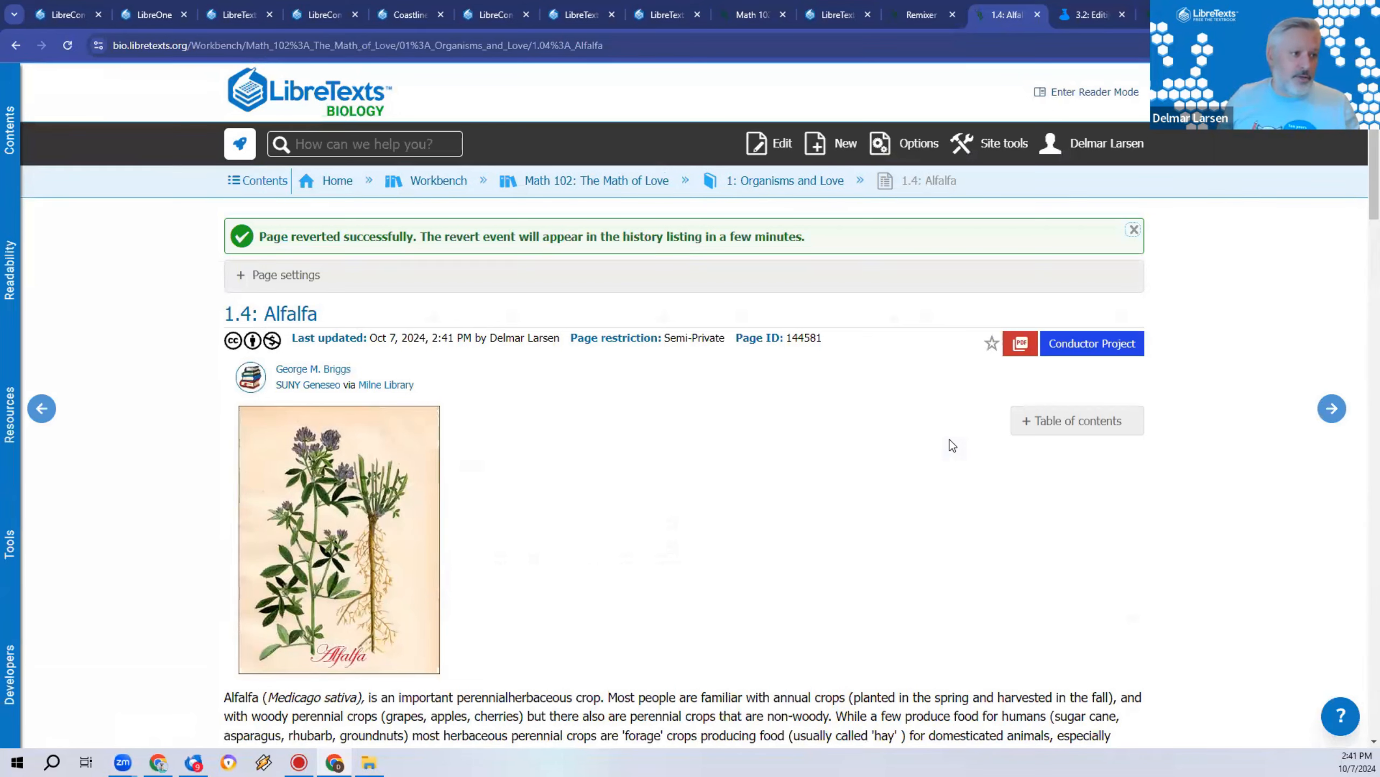
# Step: Look through the reverted Alfalfa page, including its restored introduction, the attribution and feedback areas, and the figures
pyautogui.scroll(-15, 951, 446)
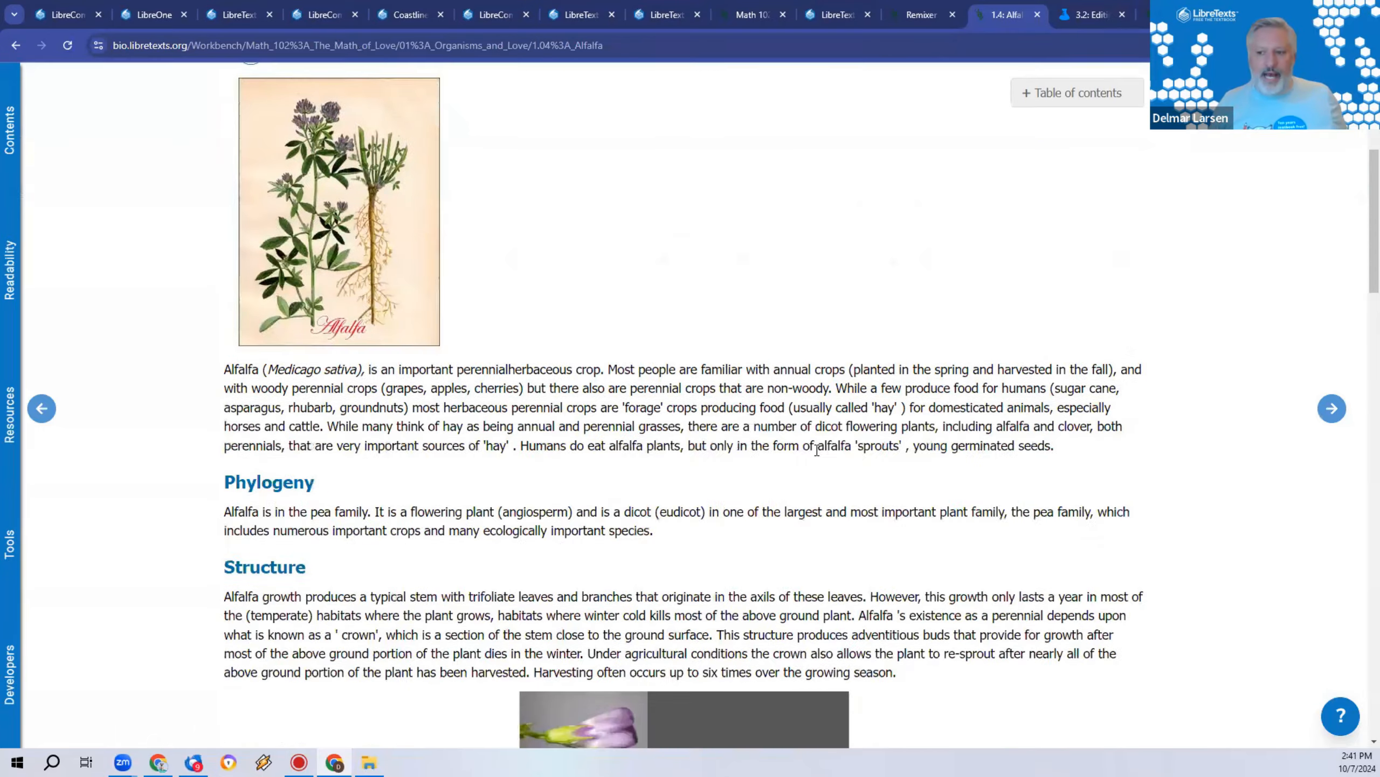
pyautogui.scroll(15, 596, 570)
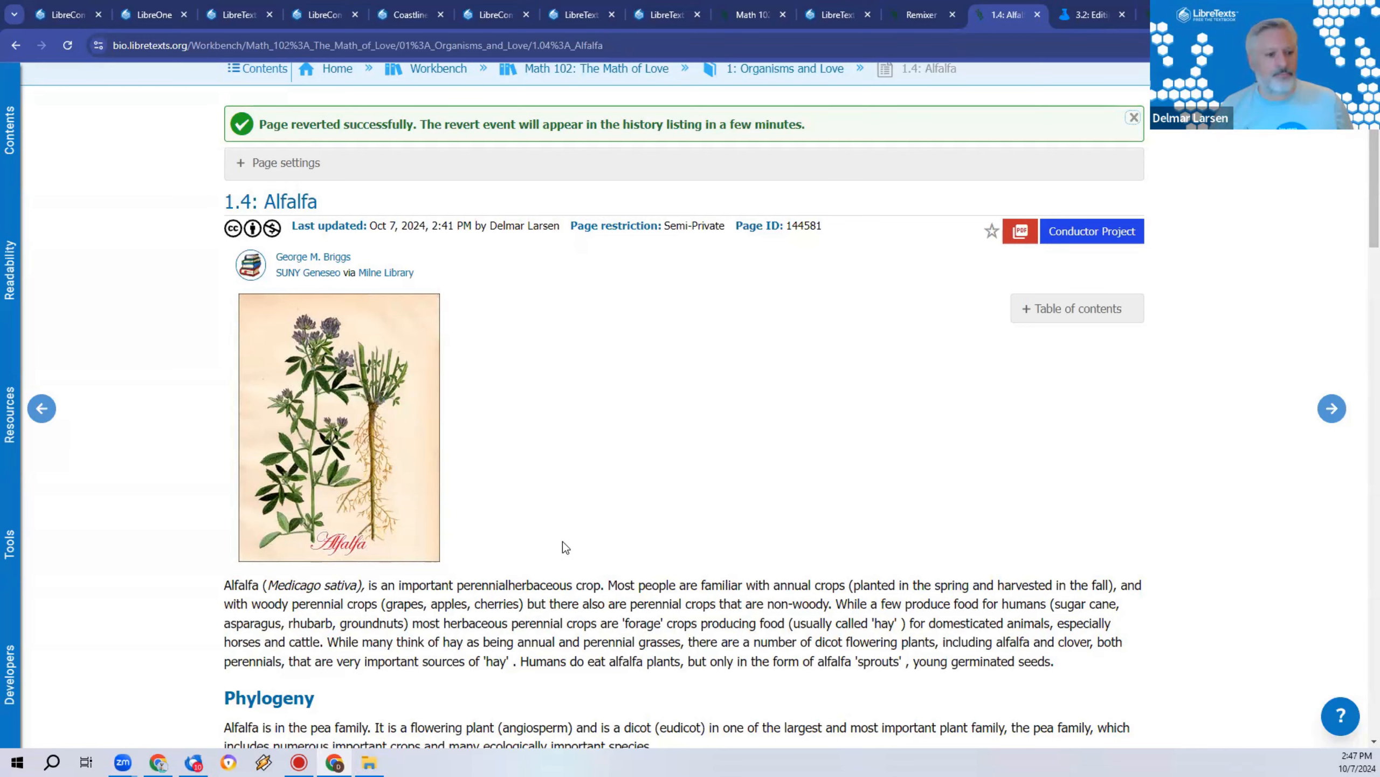
pyautogui.scroll(-20, 563, 541)
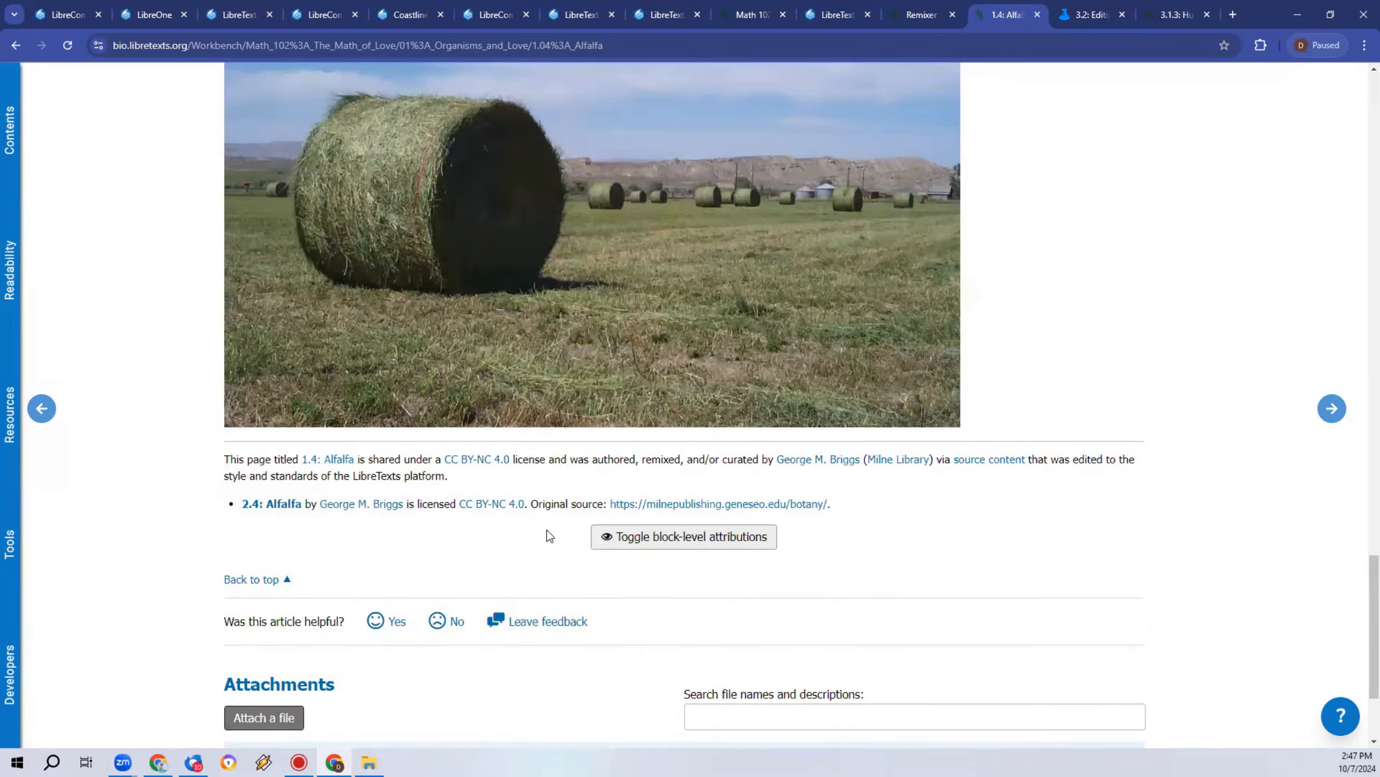
pyautogui.scroll(-3, 547, 530)
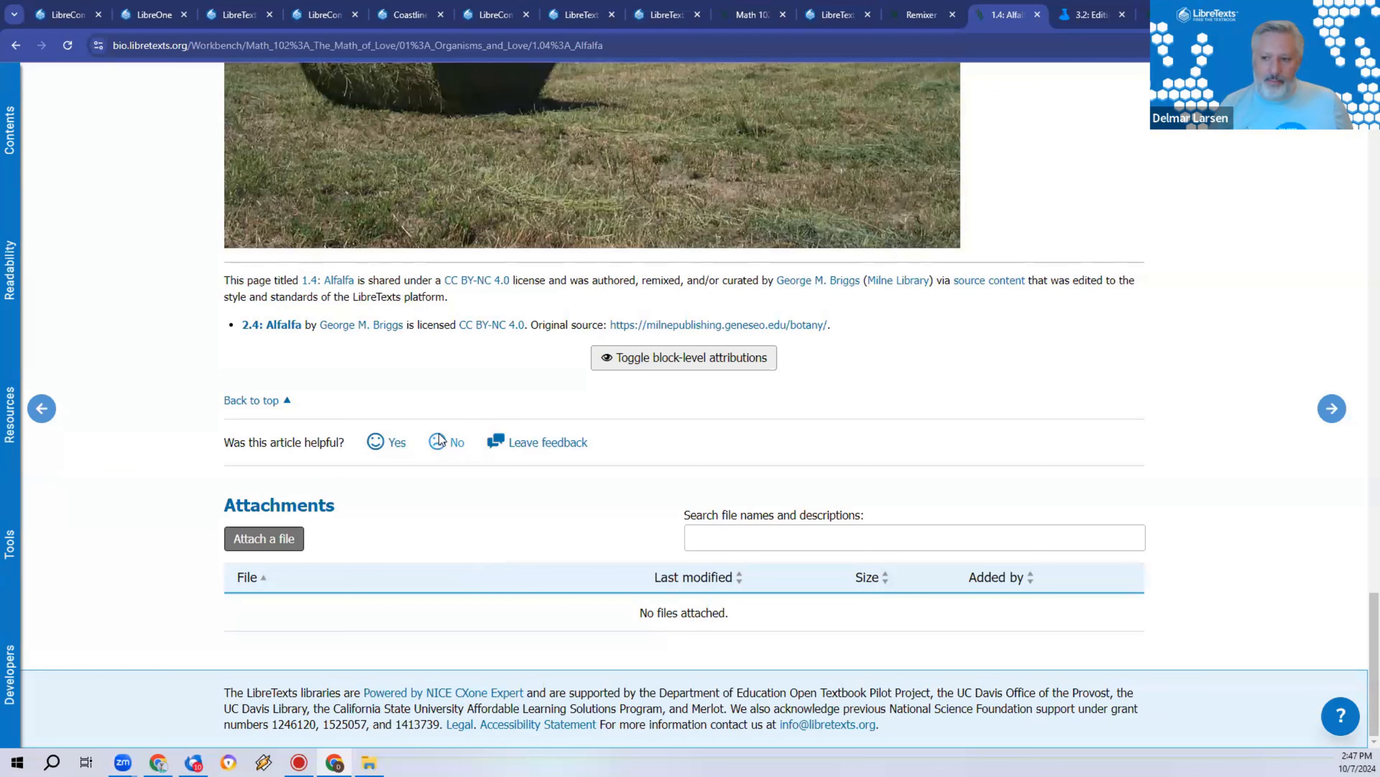
pyautogui.click(541, 452)
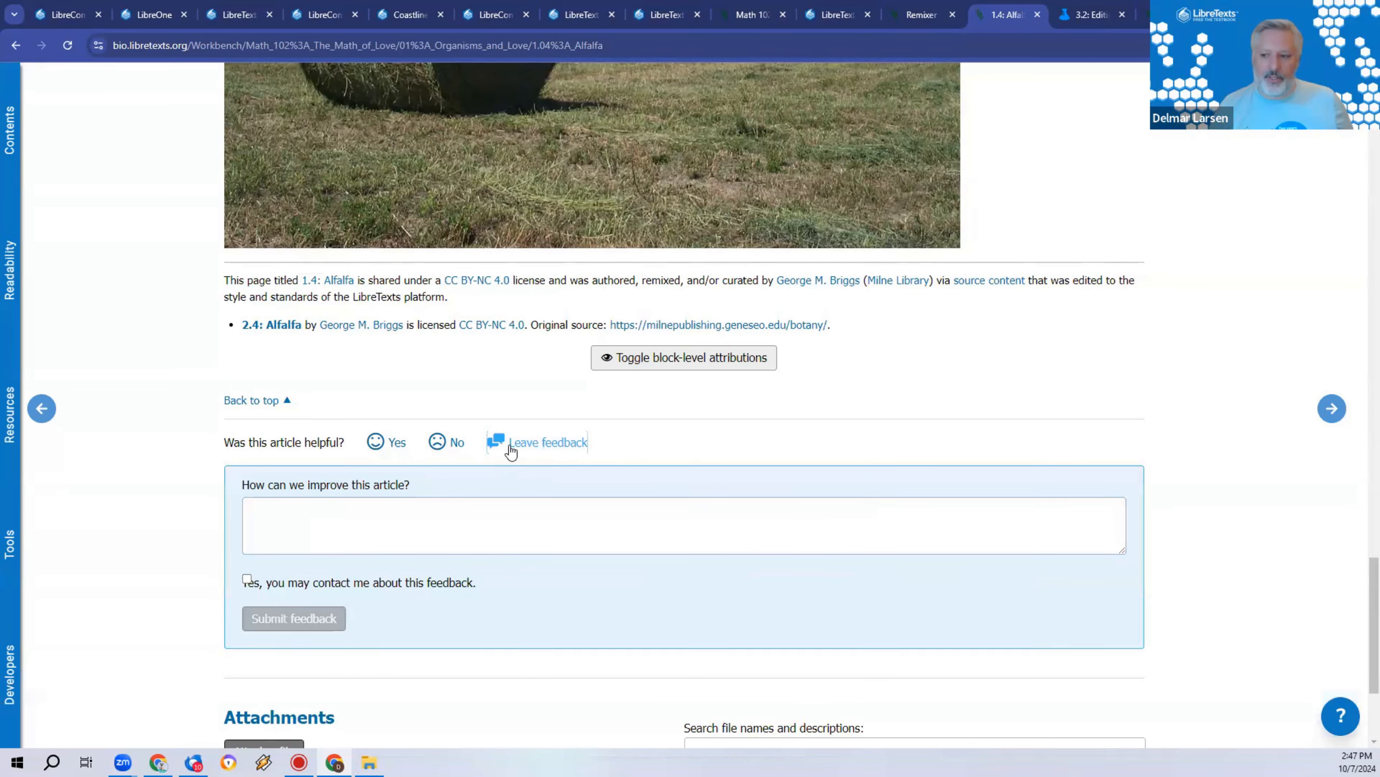
pyautogui.scroll(20, 182, 512)
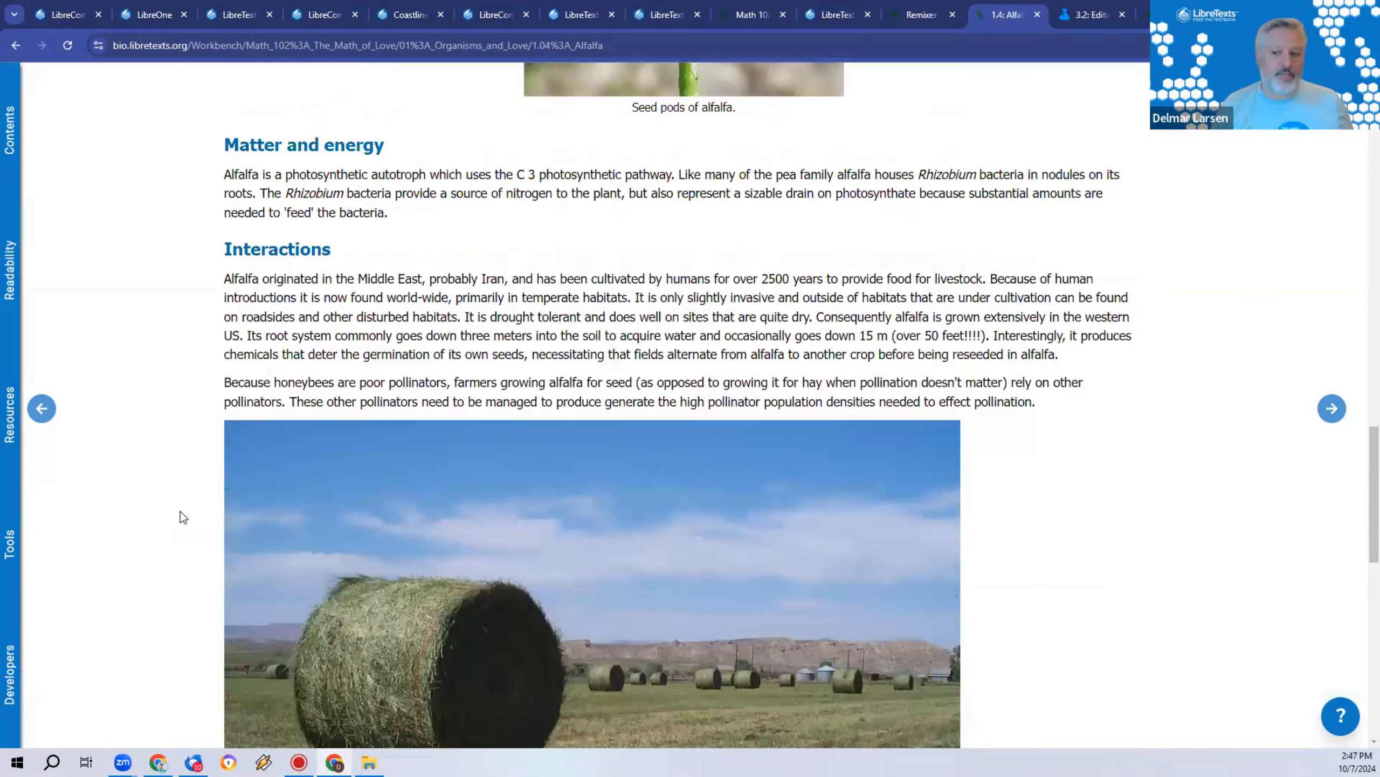
pyautogui.scroll(3, 182, 515)
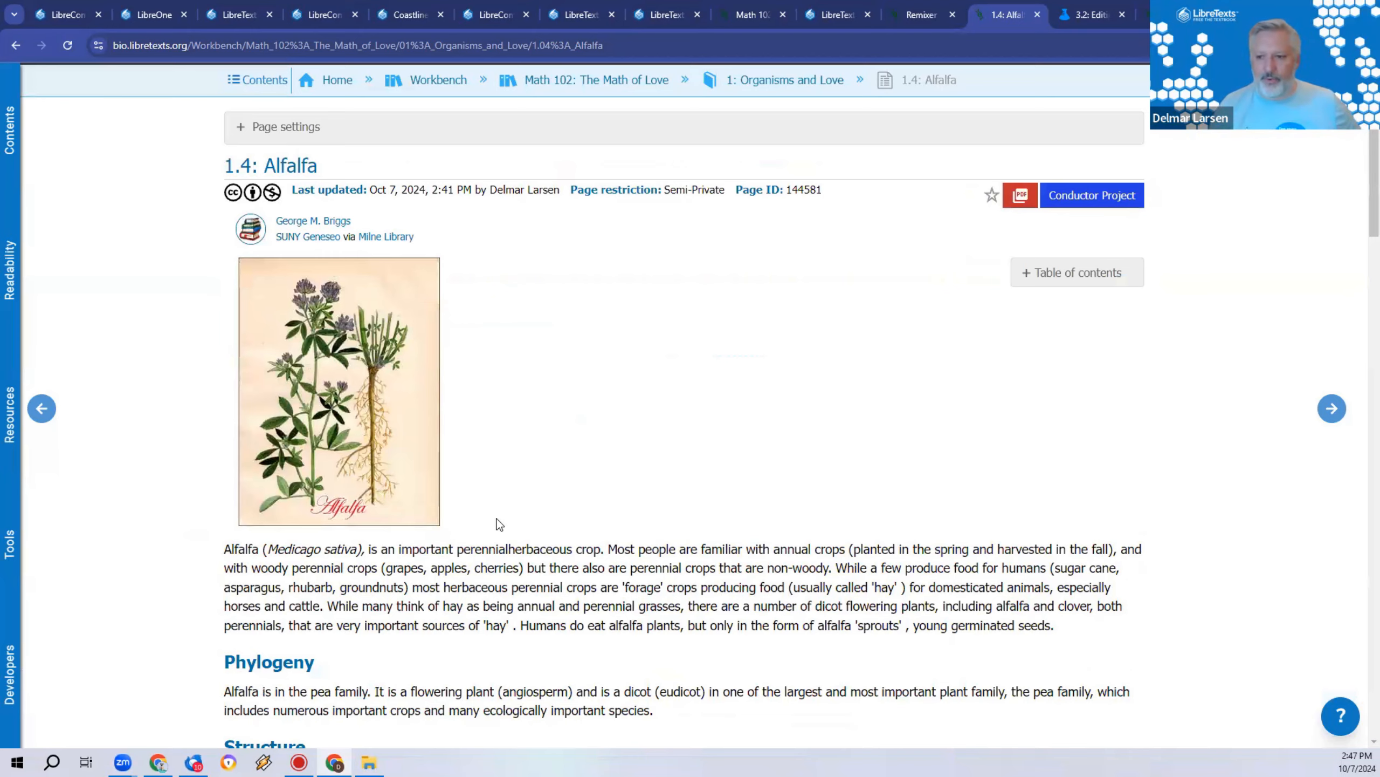
pyautogui.scroll(-12, 617, 552)
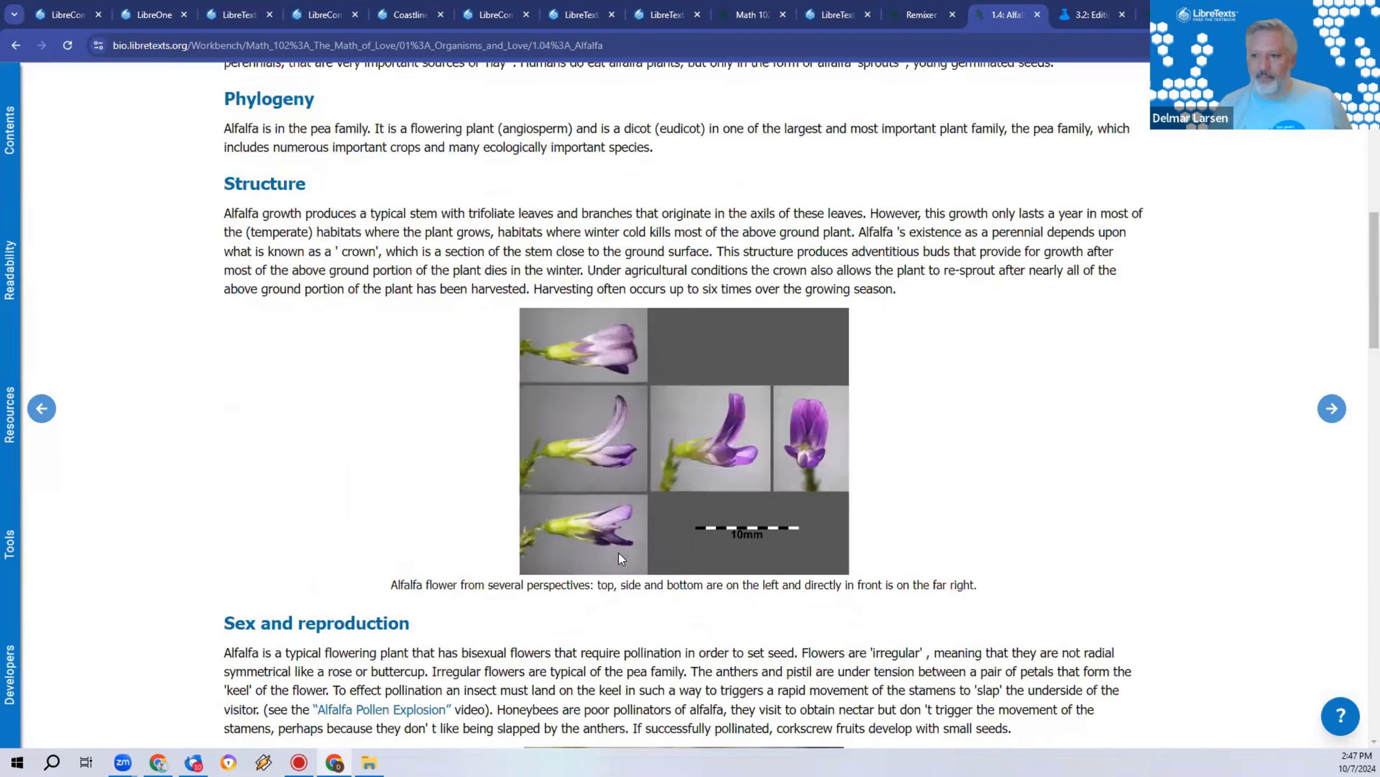
pyautogui.scroll(6, 403, 467)
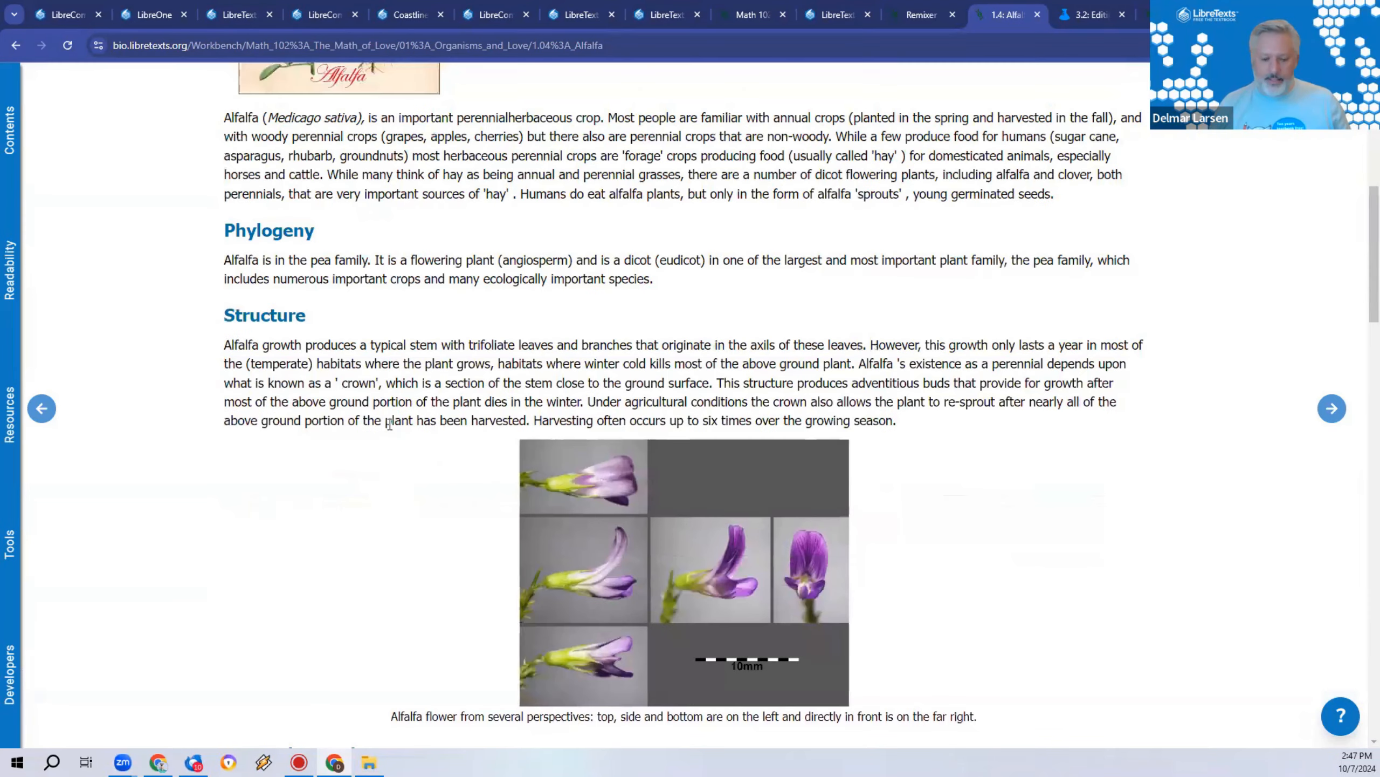
pyautogui.scroll(-3, 583, 553)
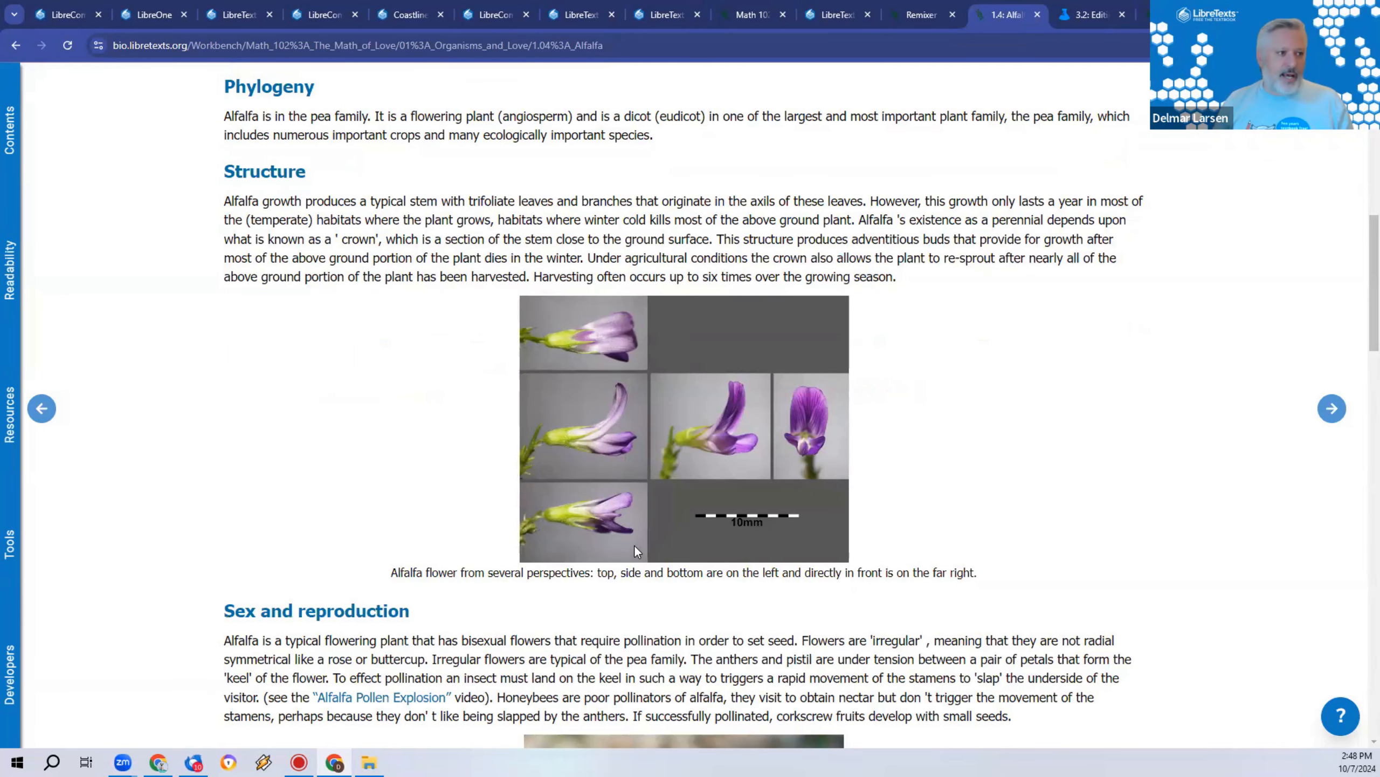
# Step: Open the Alfalfa page for editing and add an empty paragraph between the Structure text and the flower figure
pyautogui.hotkey('ctrl', 'e')
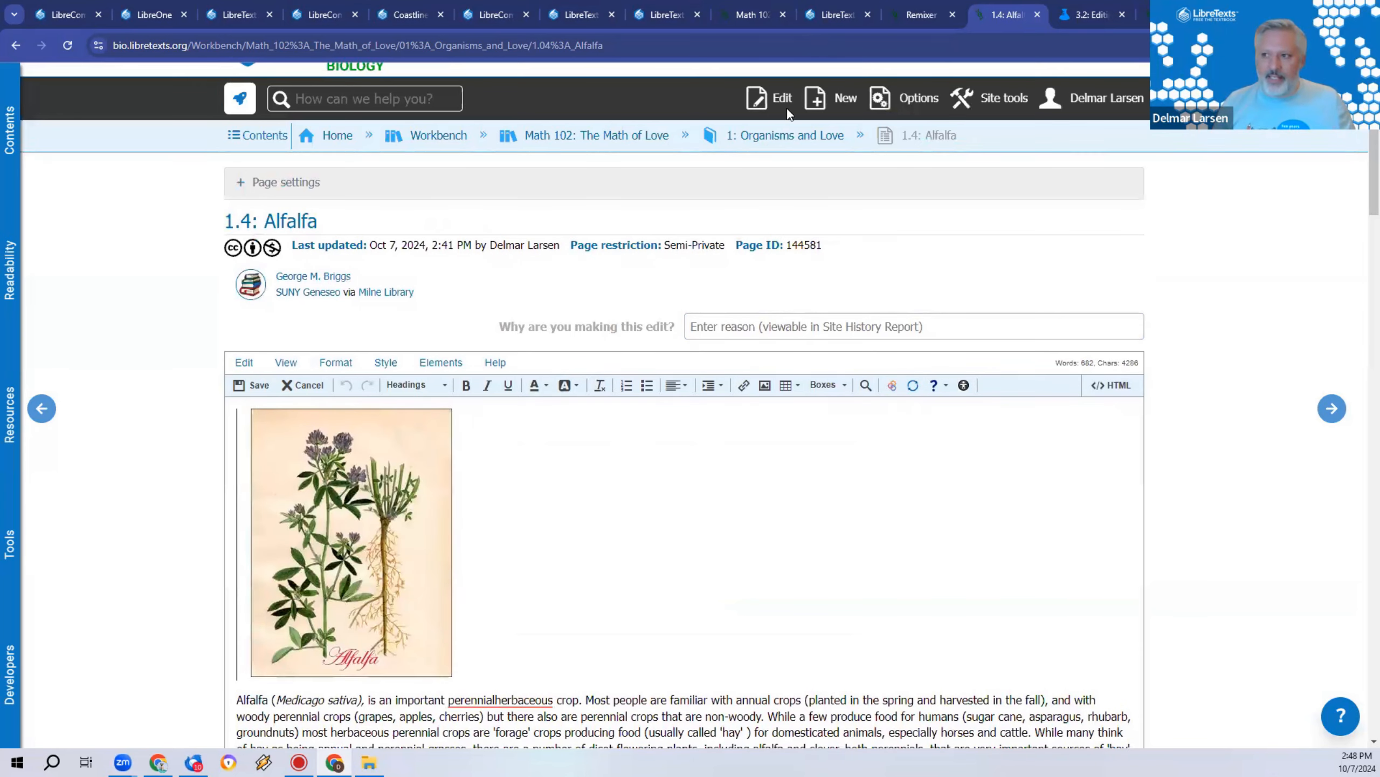
pyautogui.scroll(-5, 785, 350)
pyautogui.scroll(3, 598, 271)
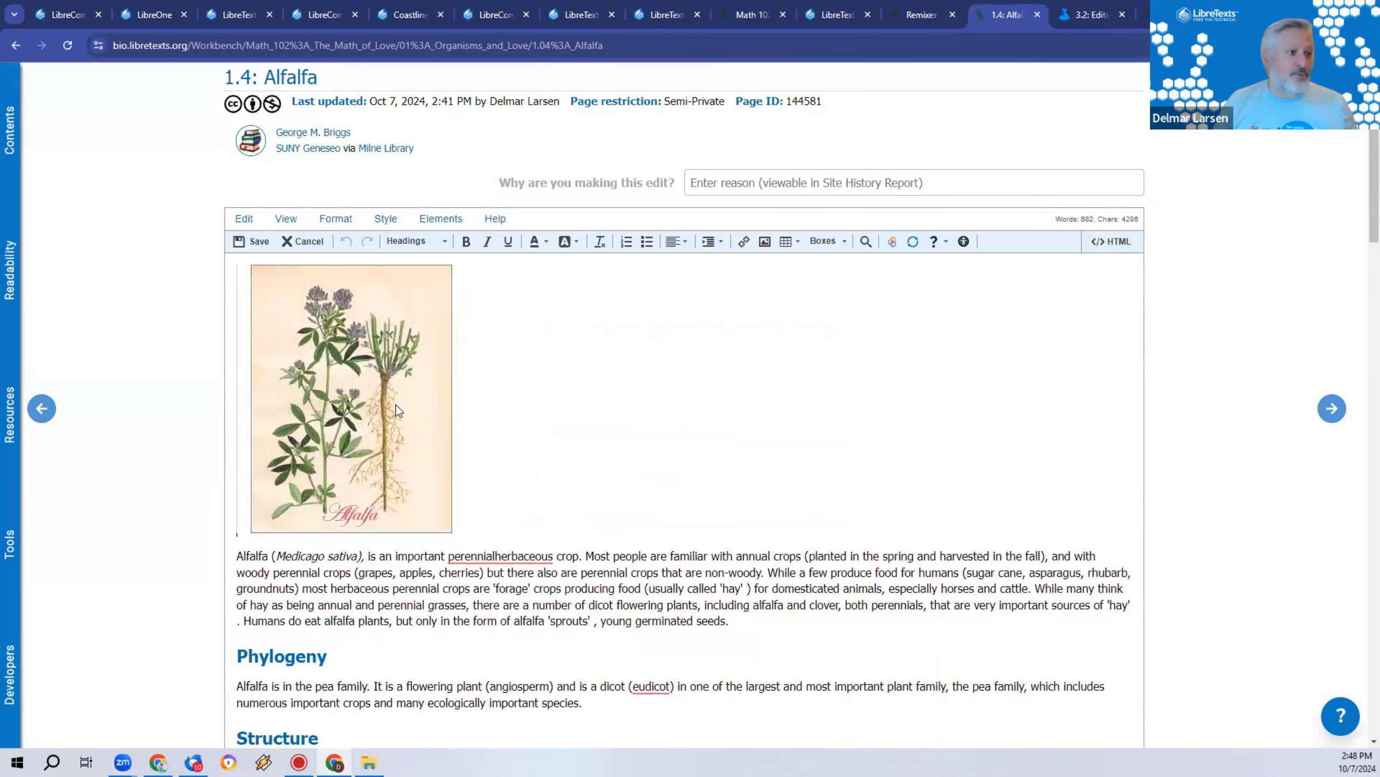
pyautogui.scroll(-10, 396, 404)
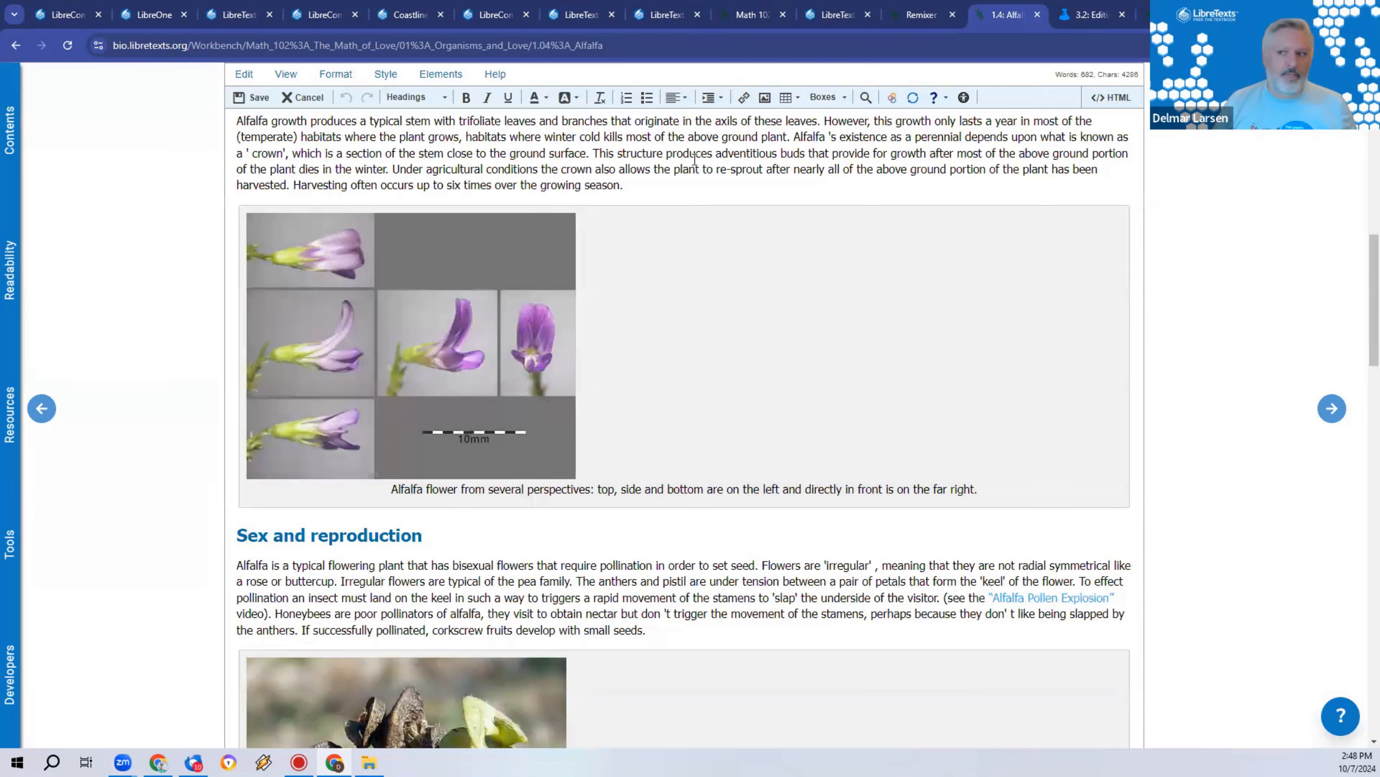
pyautogui.click(651, 184)
pyautogui.press('Return')
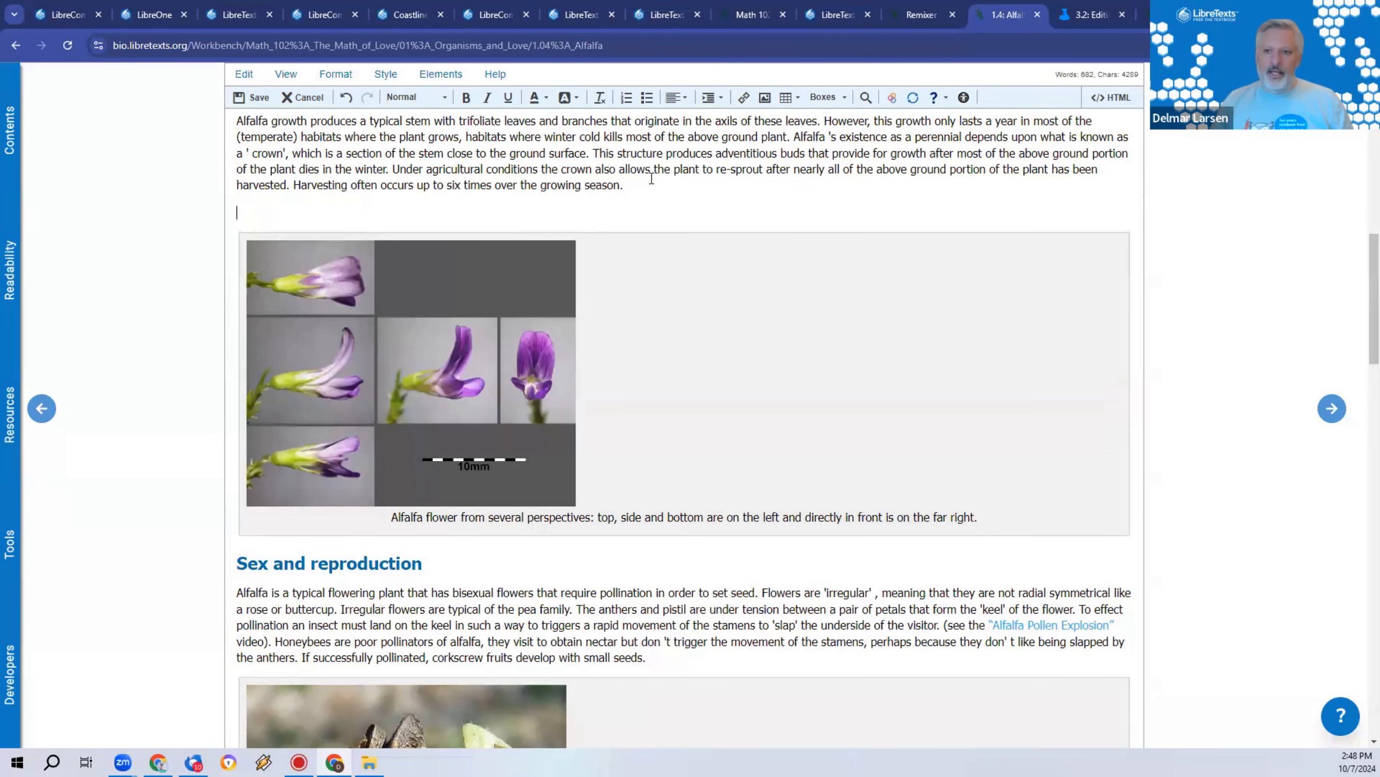
# Step: Insert the Template:AddFigureCenterCenter template in the empty paragraph above the flower figure
pyautogui.click(450, 77)
pyautogui.click(497, 78)
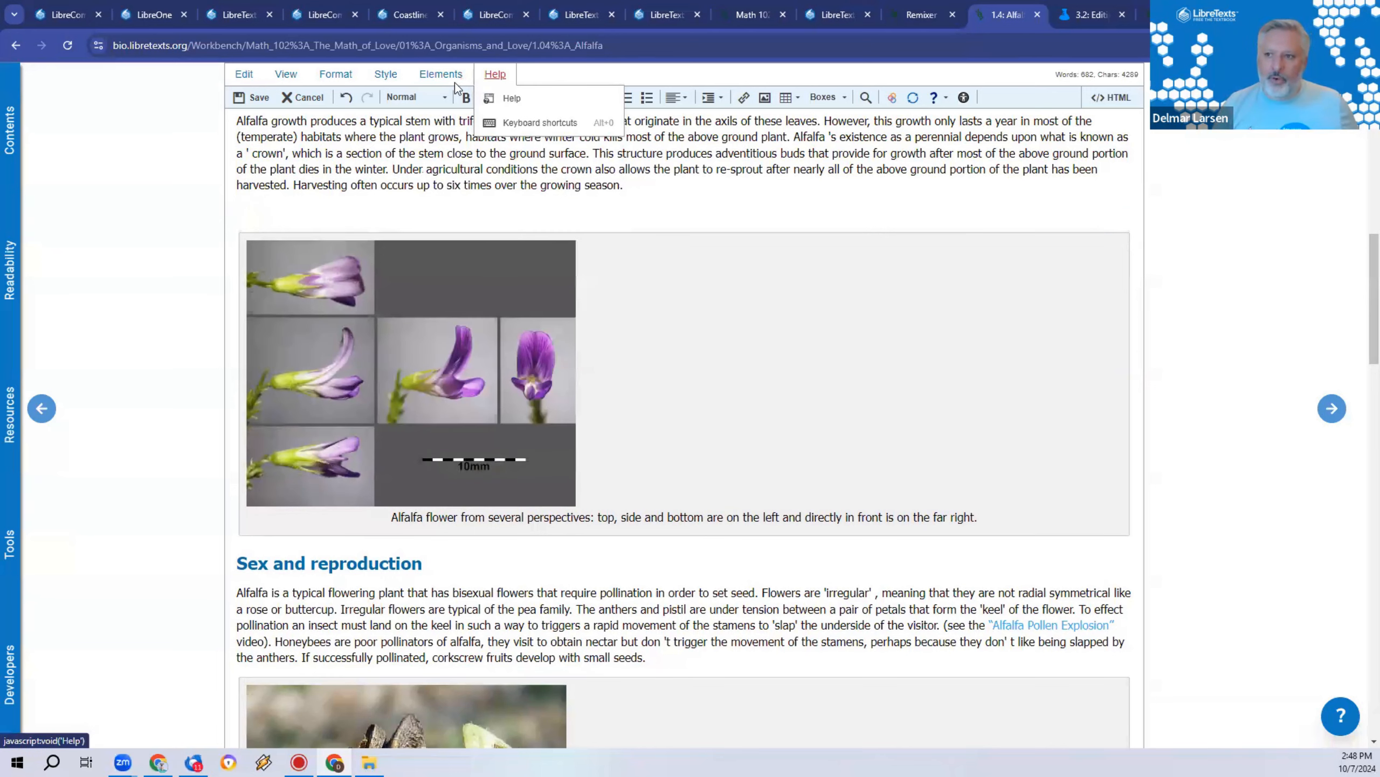
pyautogui.moveTo(452, 76)
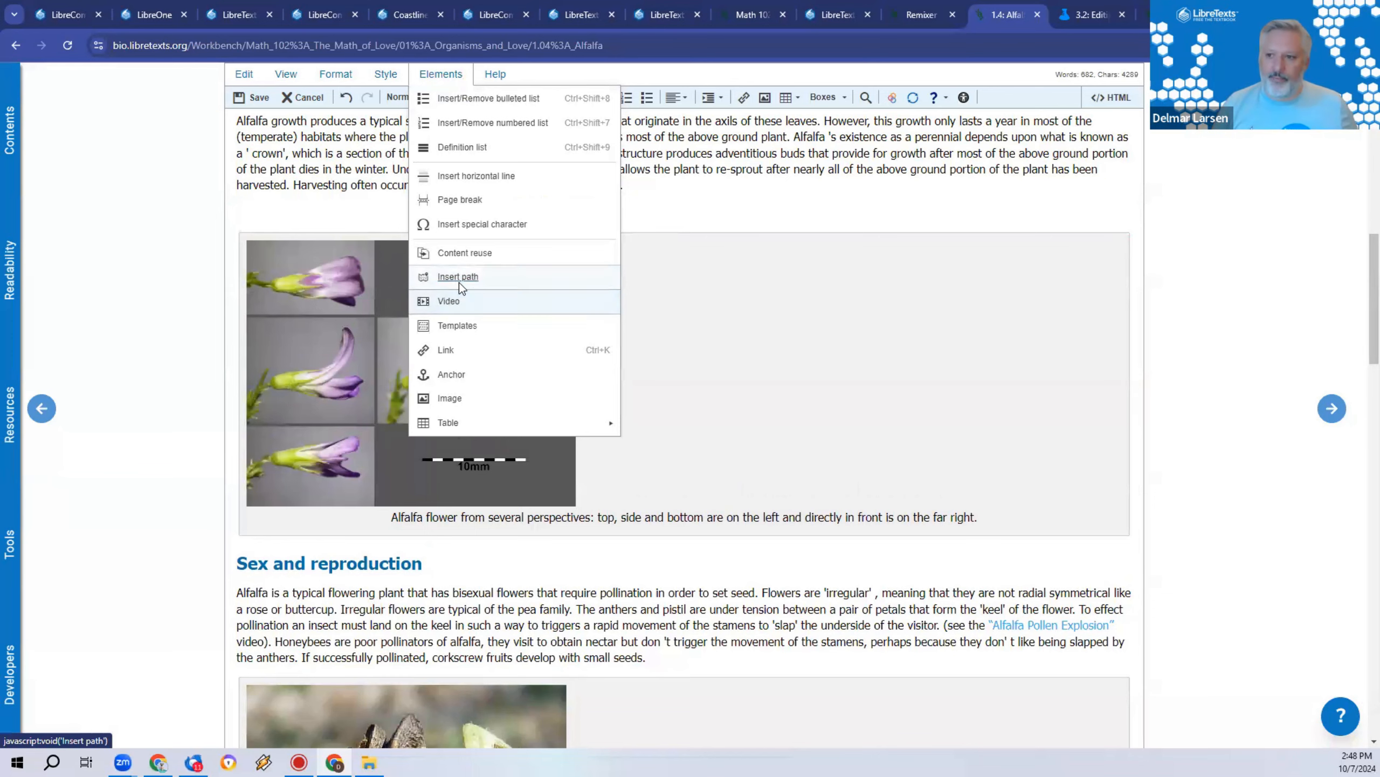
pyautogui.click(457, 325)
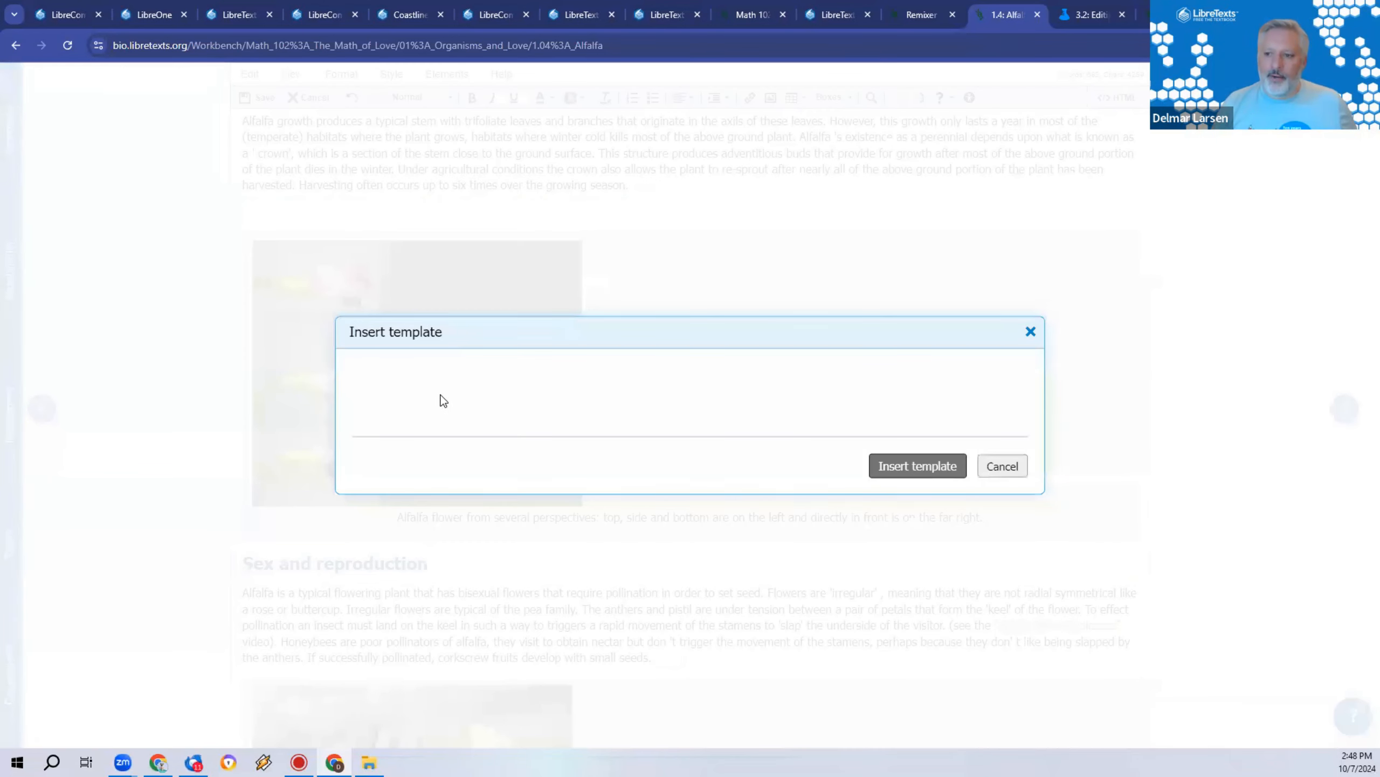
pyautogui.click(442, 396)
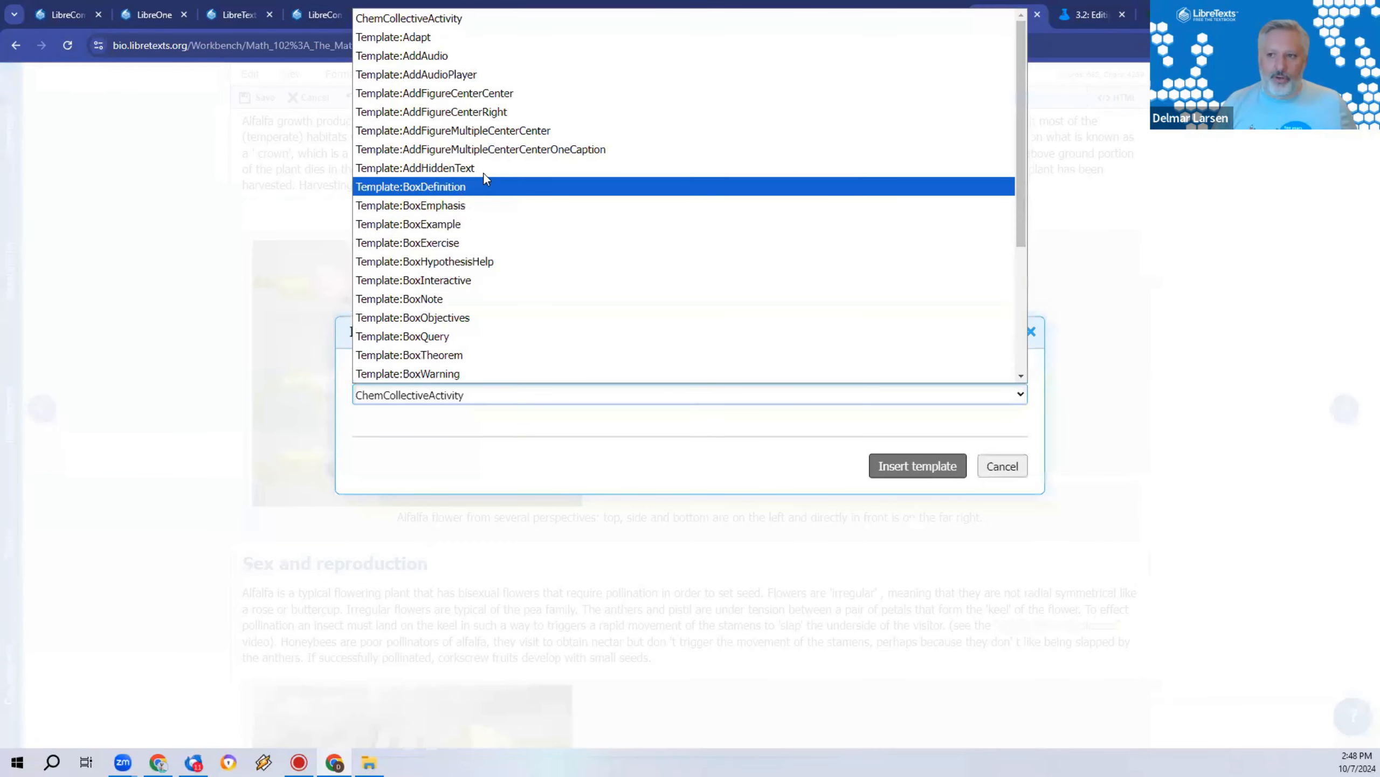
pyautogui.scroll(-4, 513, 237)
pyautogui.scroll(4, 514, 236)
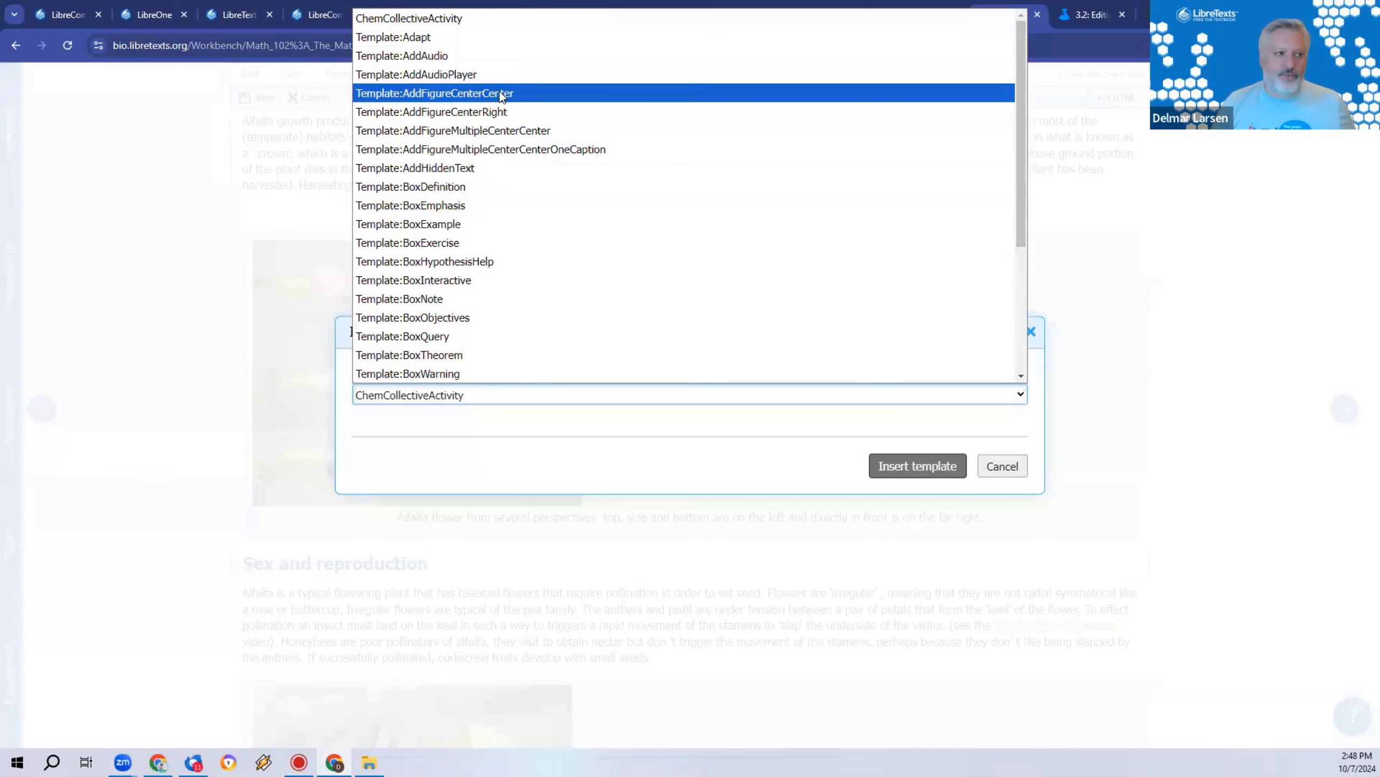
pyautogui.click(500, 93)
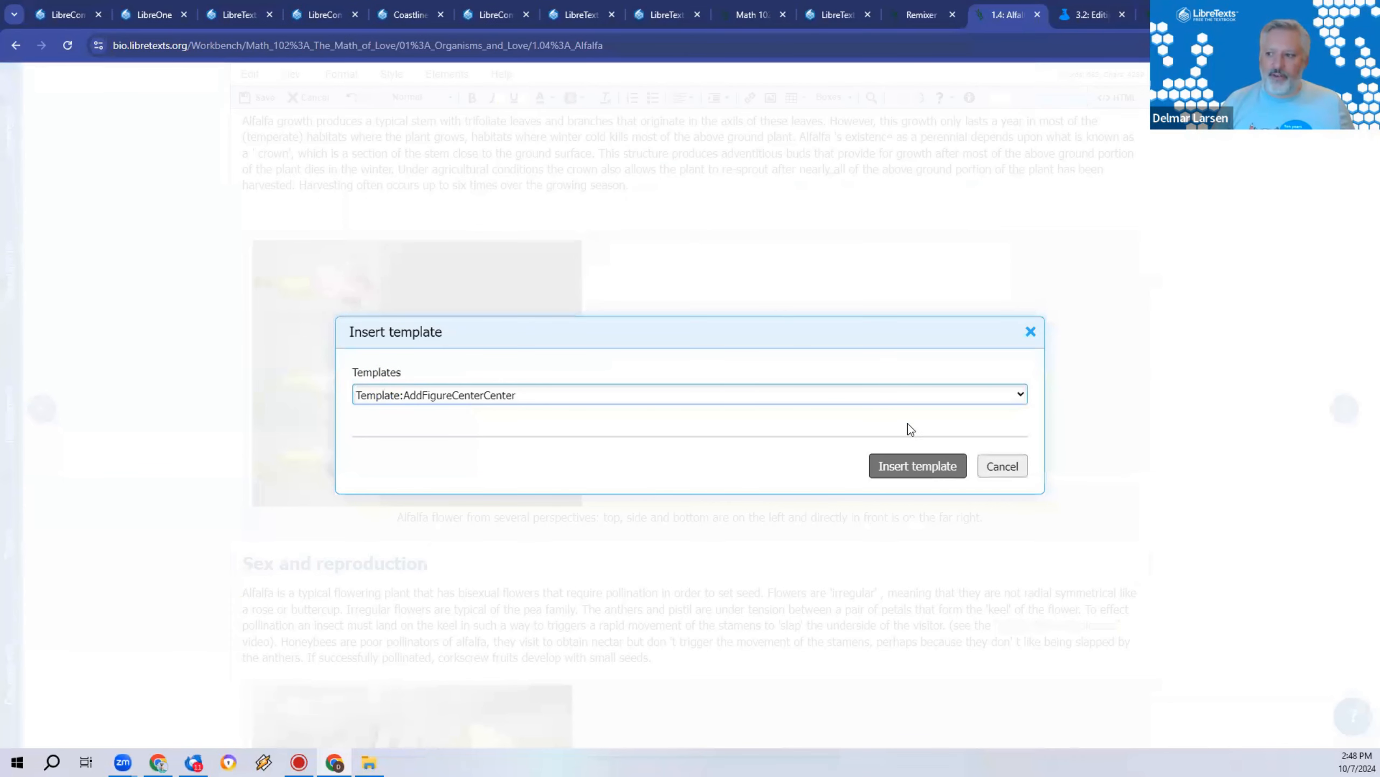
pyautogui.click(918, 461)
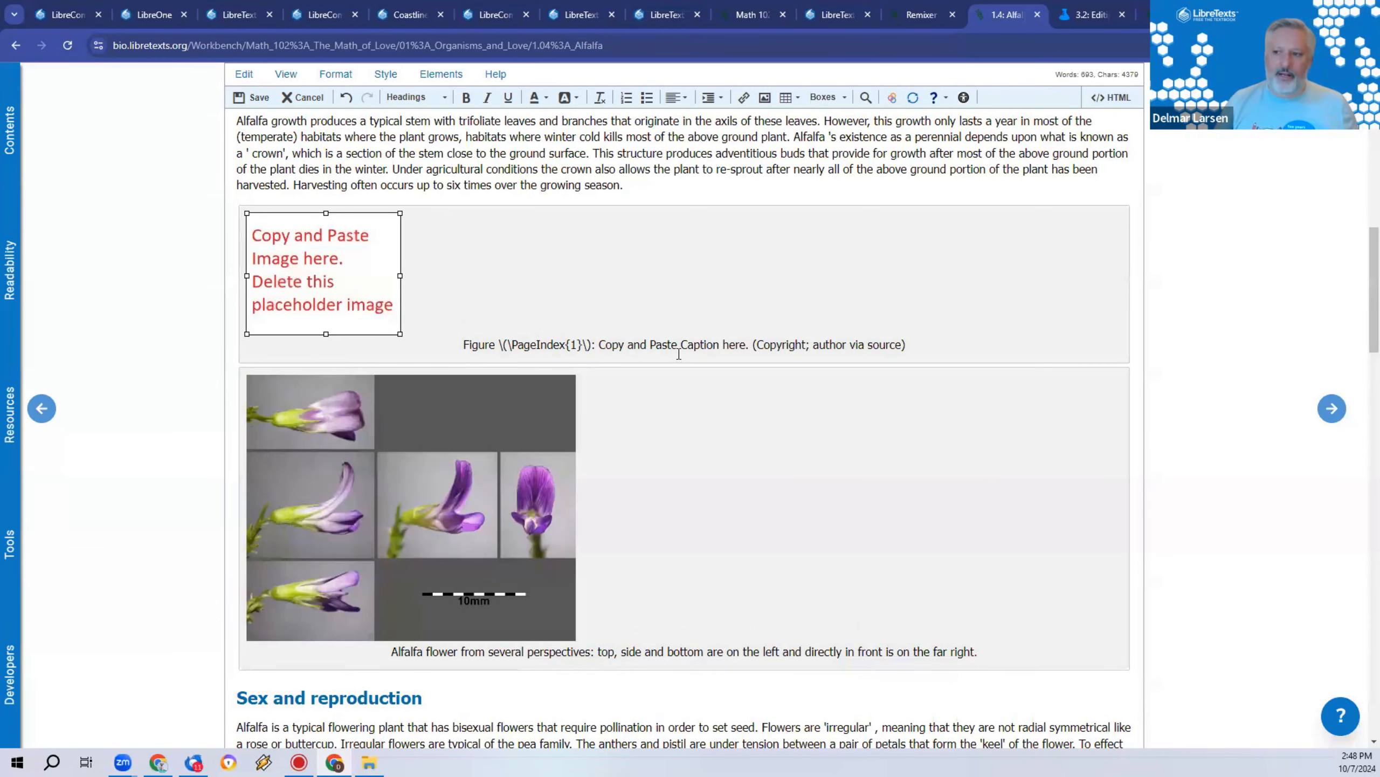
# Step: Save the page with the placeholder figure and examine the automatic figure number in its caption
pyautogui.moveTo(457, 344); pyautogui.dragTo(584, 344)
pyautogui.scroll(12, 434, 227)
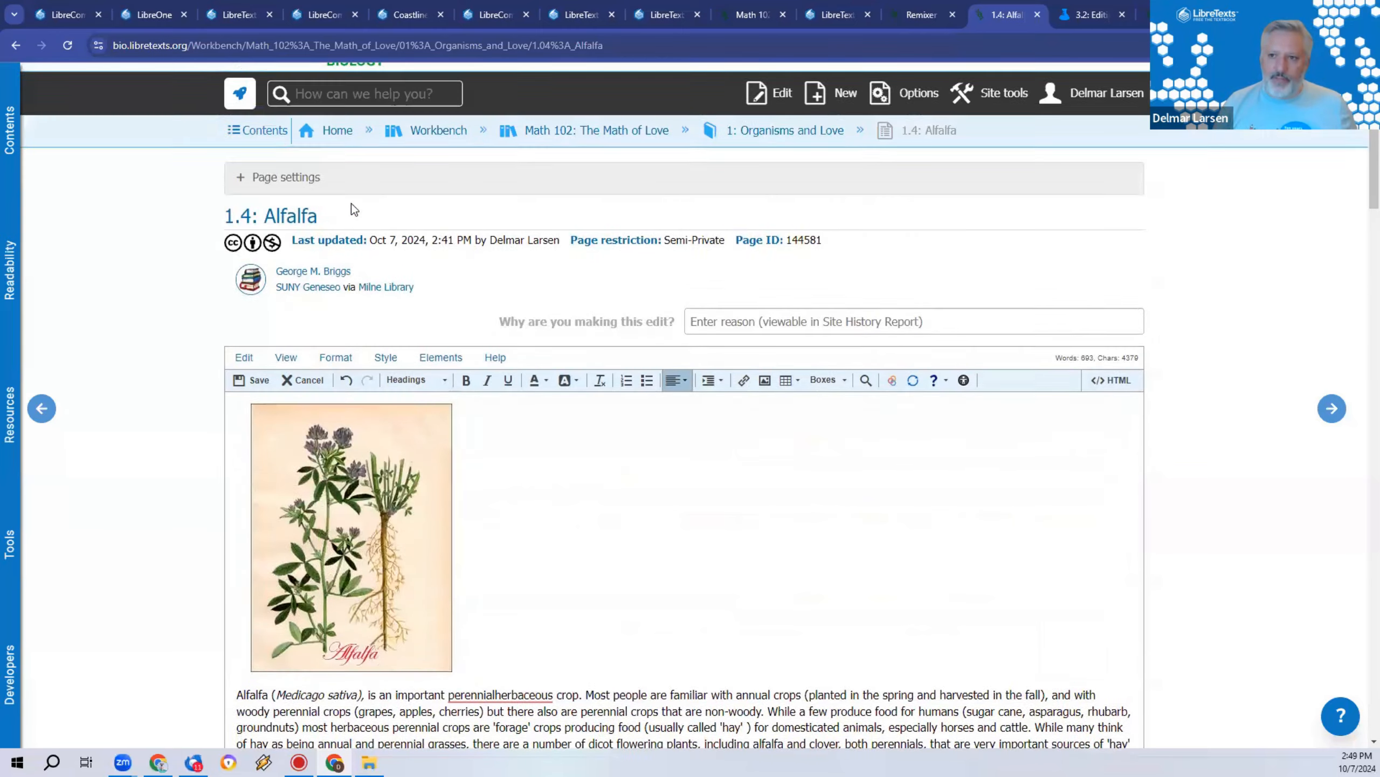
pyautogui.scroll(-12, 537, 412)
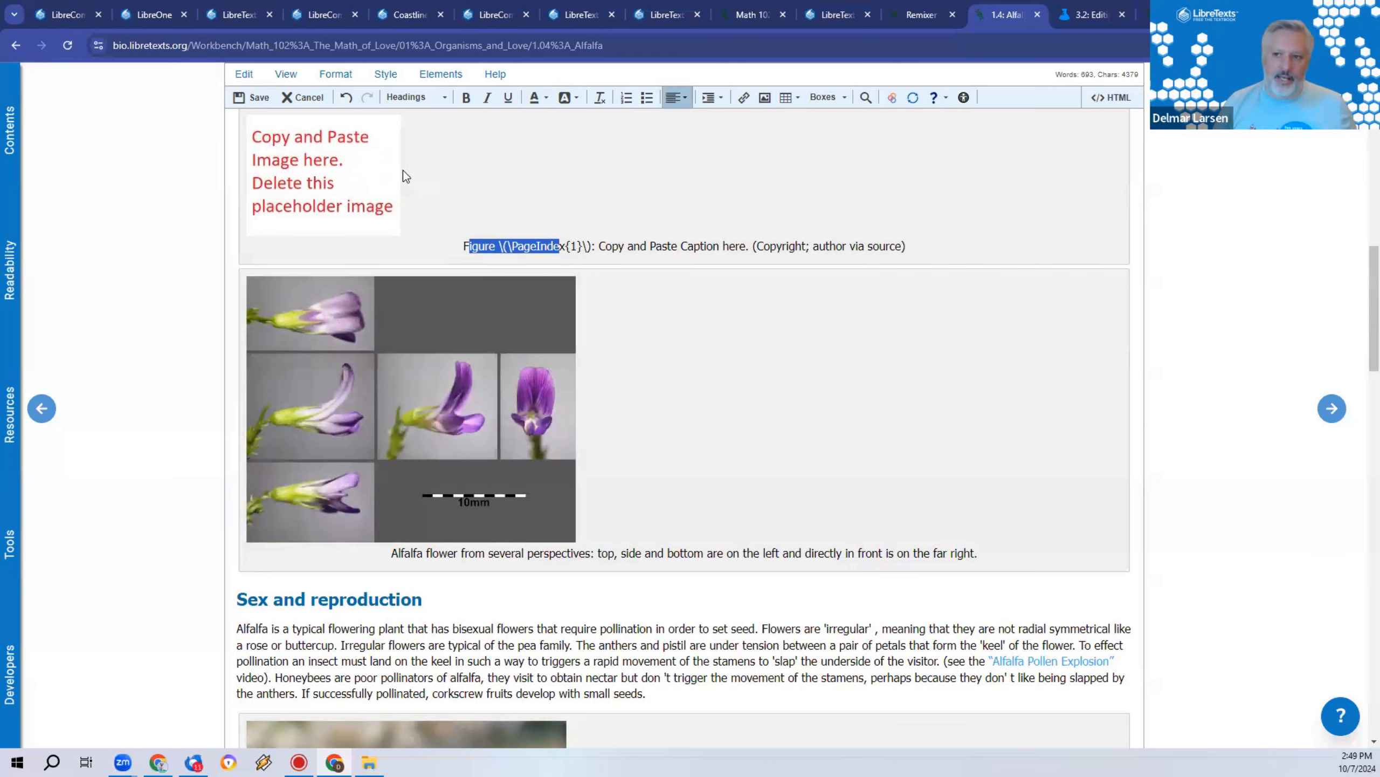
pyautogui.click(302, 98)
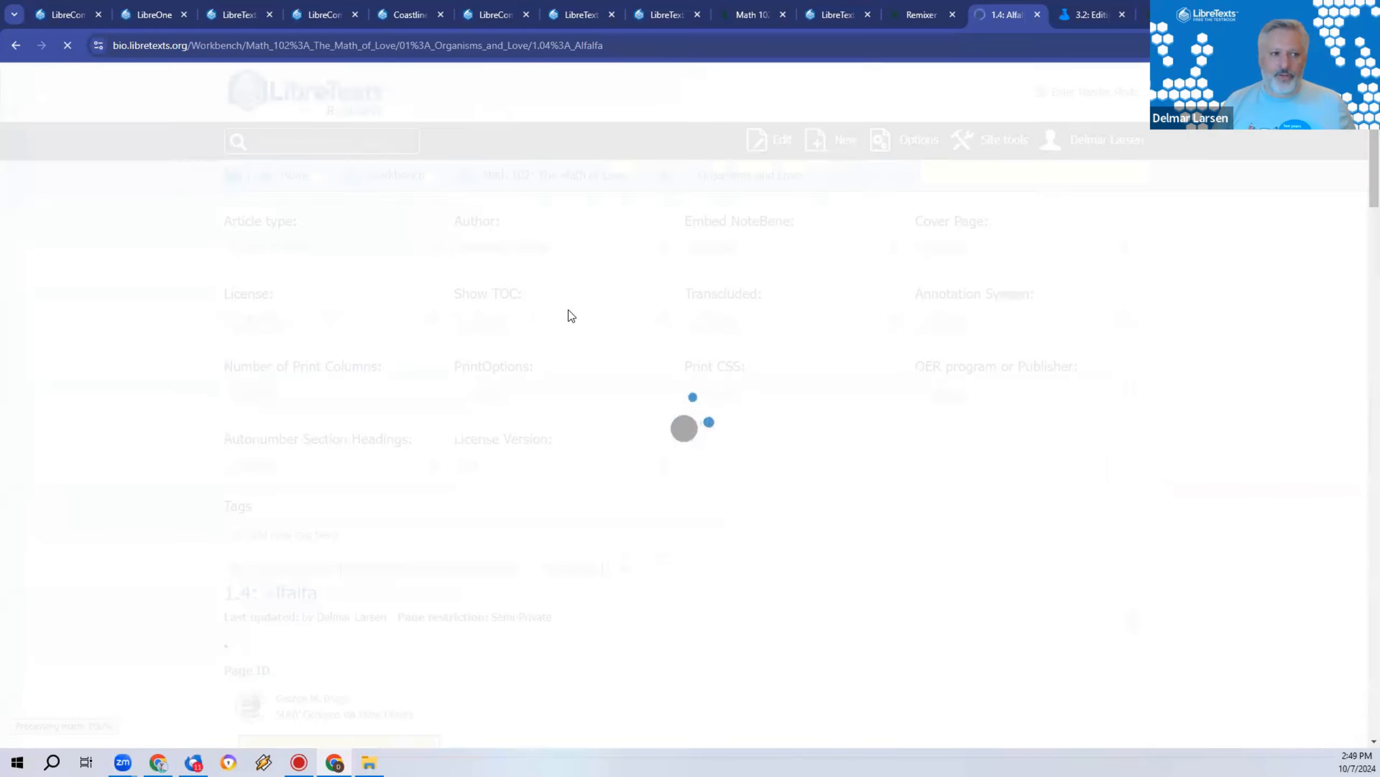
pyautogui.scroll(-6, 629, 453)
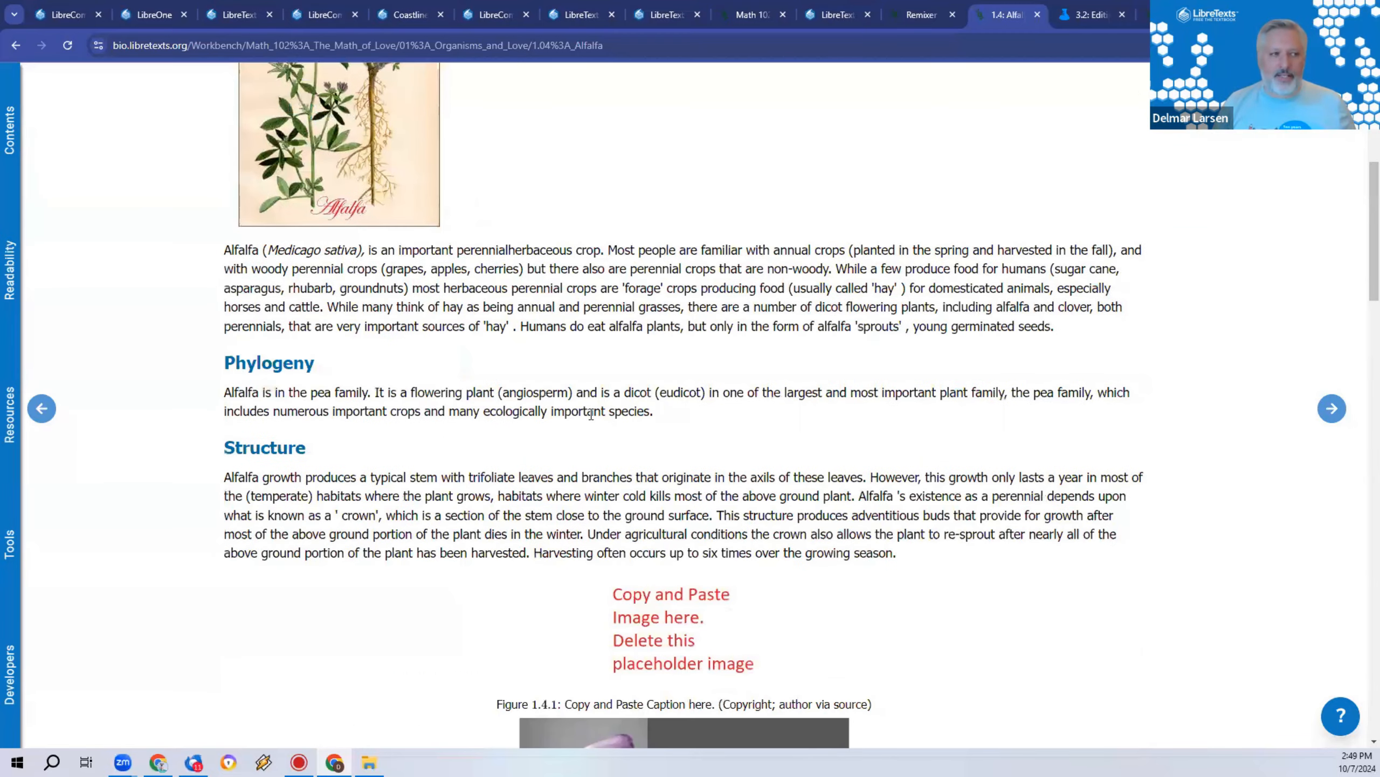
pyautogui.scroll(-2, 492, 455)
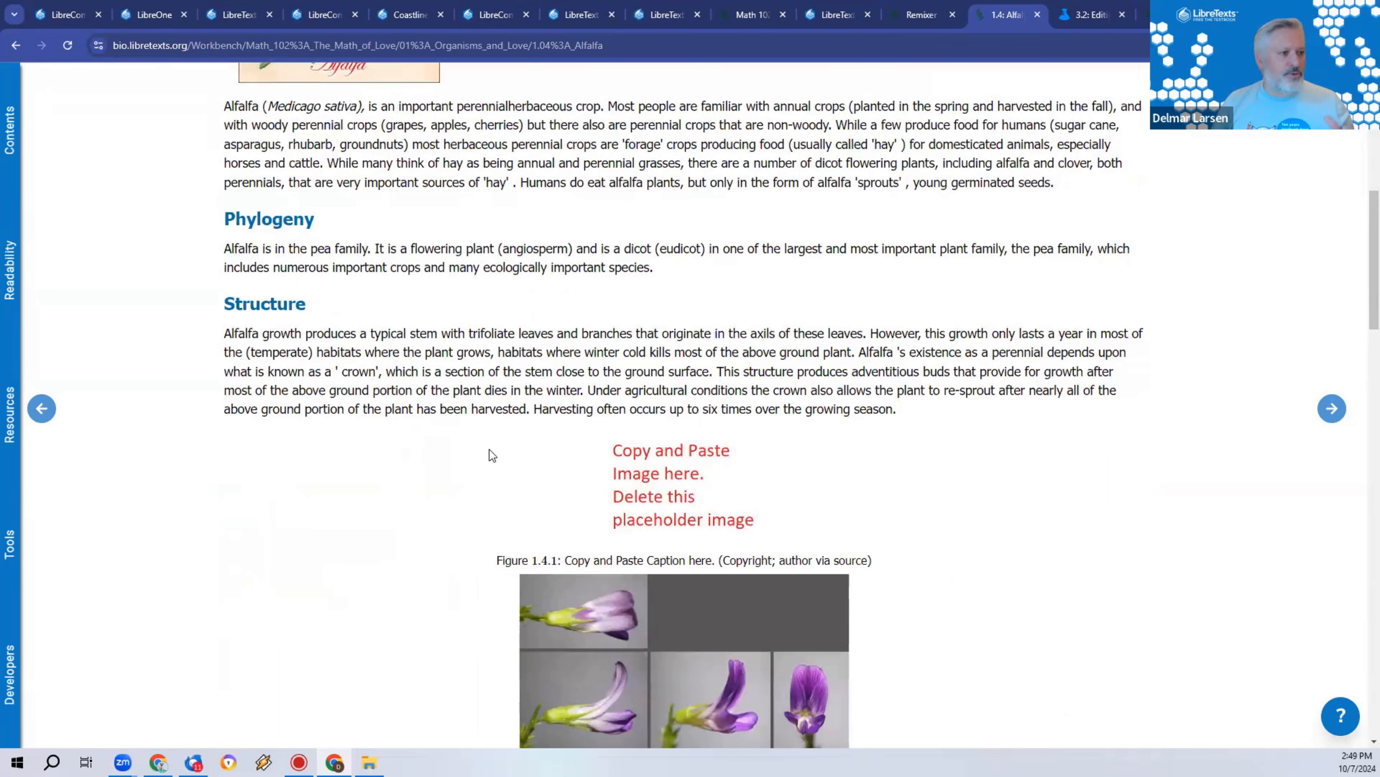
pyautogui.moveTo(497, 561); pyautogui.dragTo(541, 565)
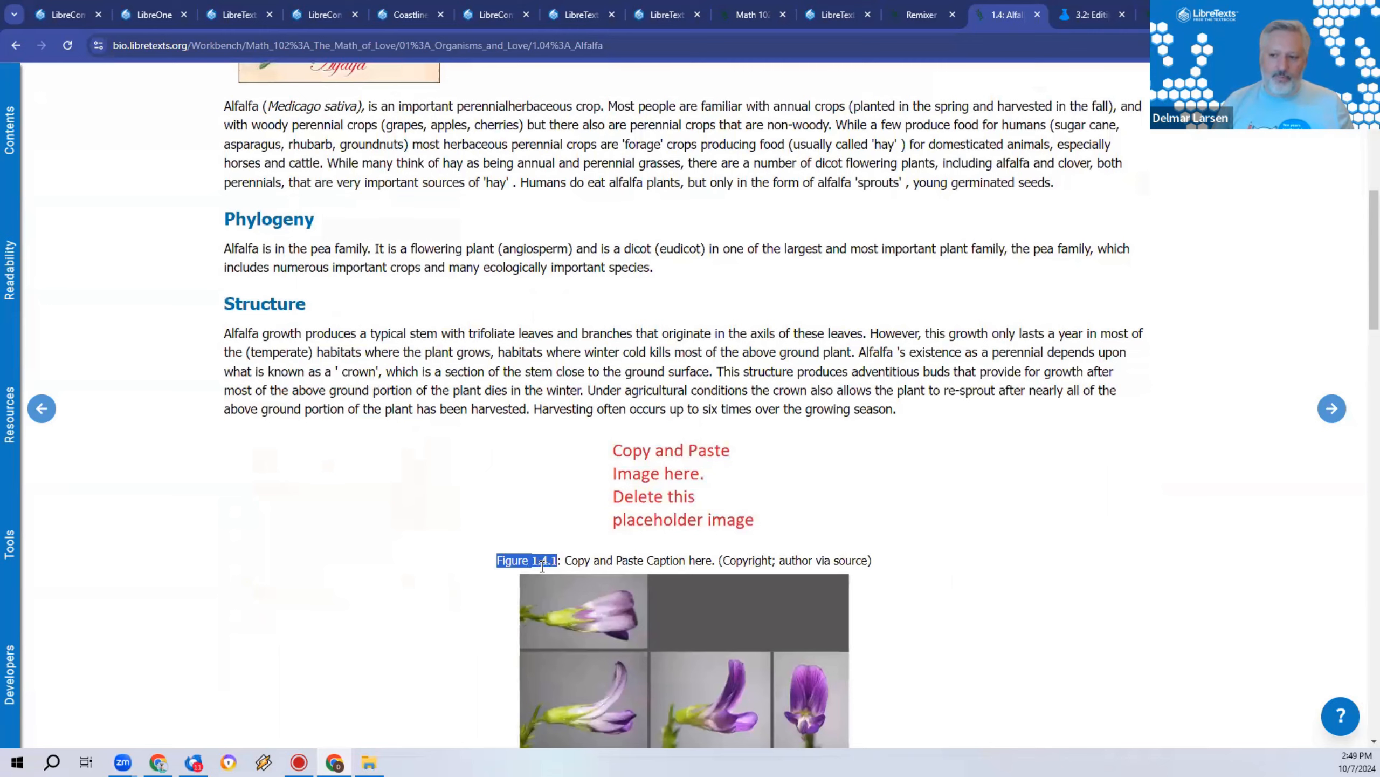
pyautogui.click(511, 469)
# Step: Change the page title to "1.2342: Alfalfa" and update the title
pyautogui.scroll(10, 436, 348)
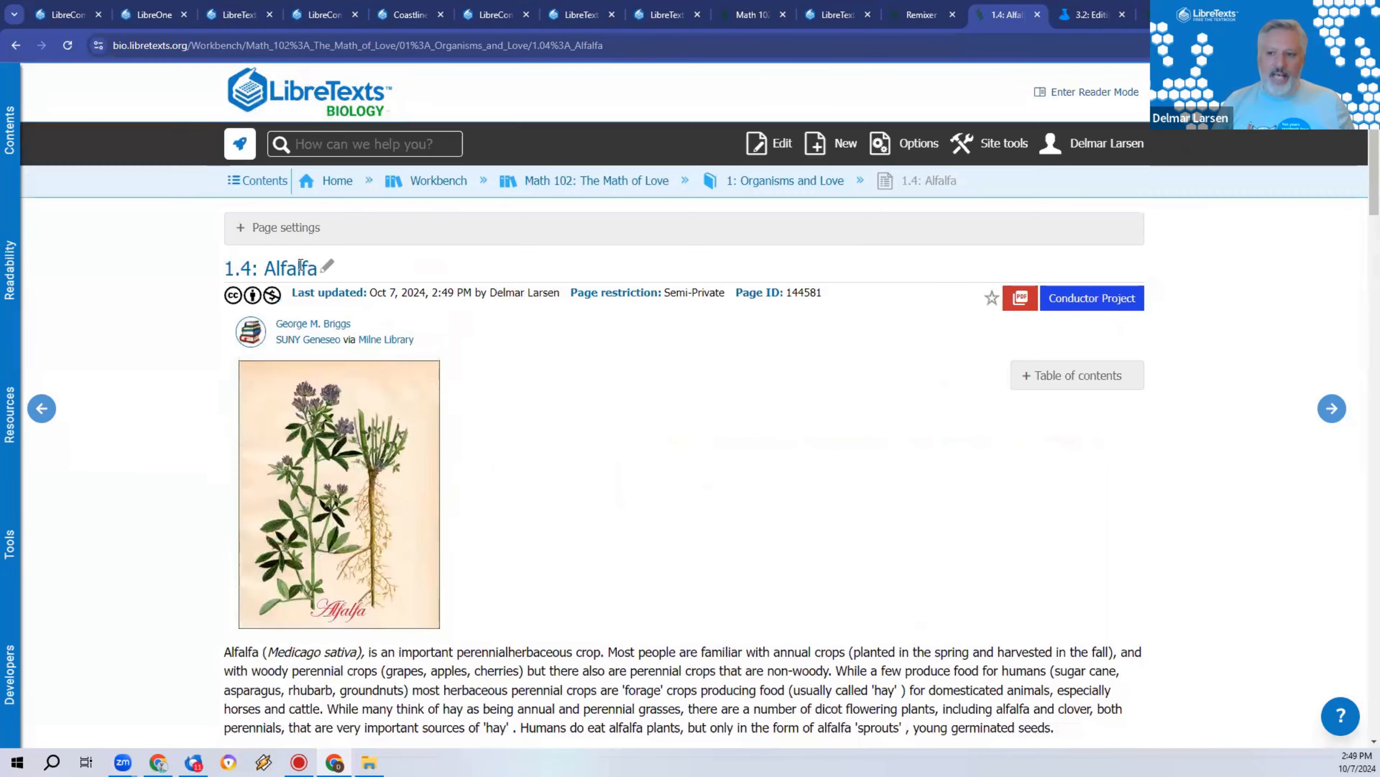
pyautogui.click(326, 266)
pyautogui.click(263, 277)
pyautogui.press('BackSpace')
pyautogui.write('2342')
pyautogui.click(263, 348)
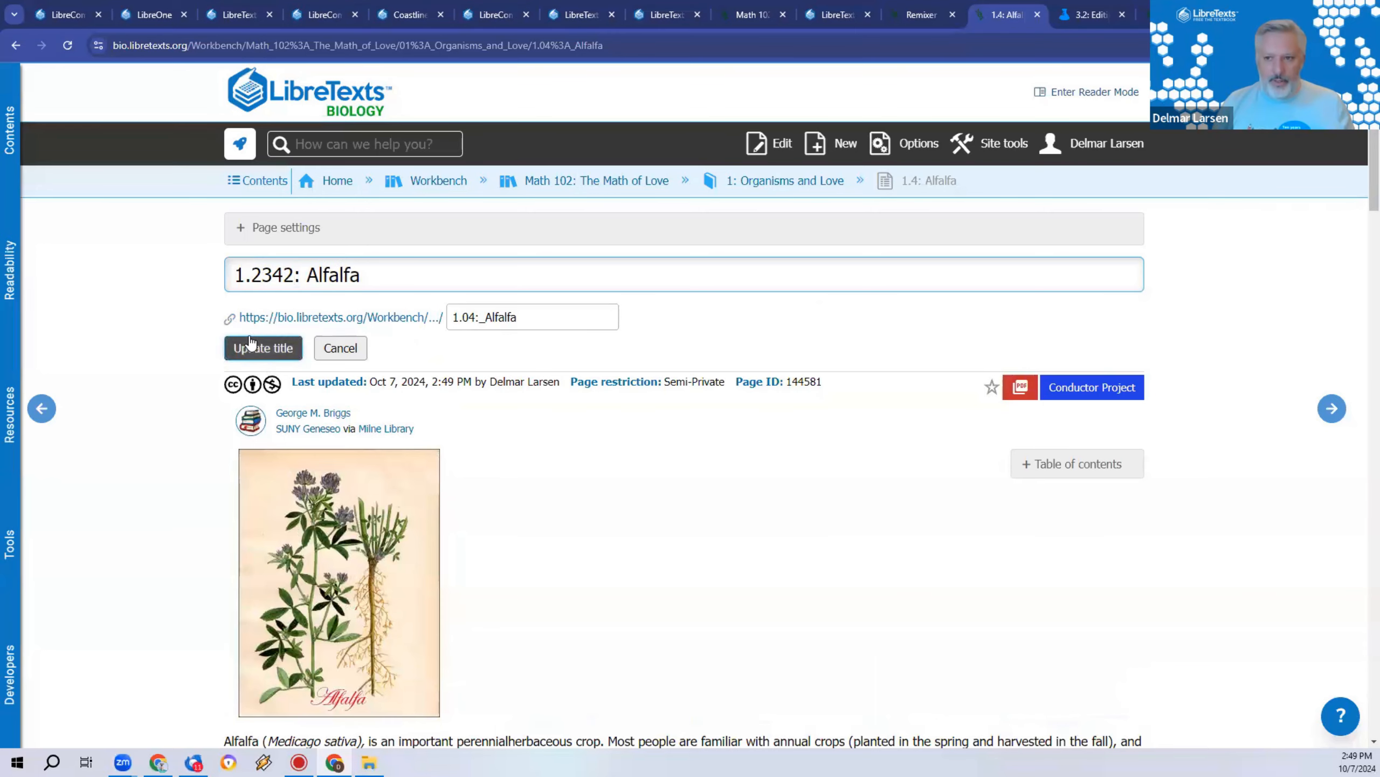
pyautogui.click(252, 336)
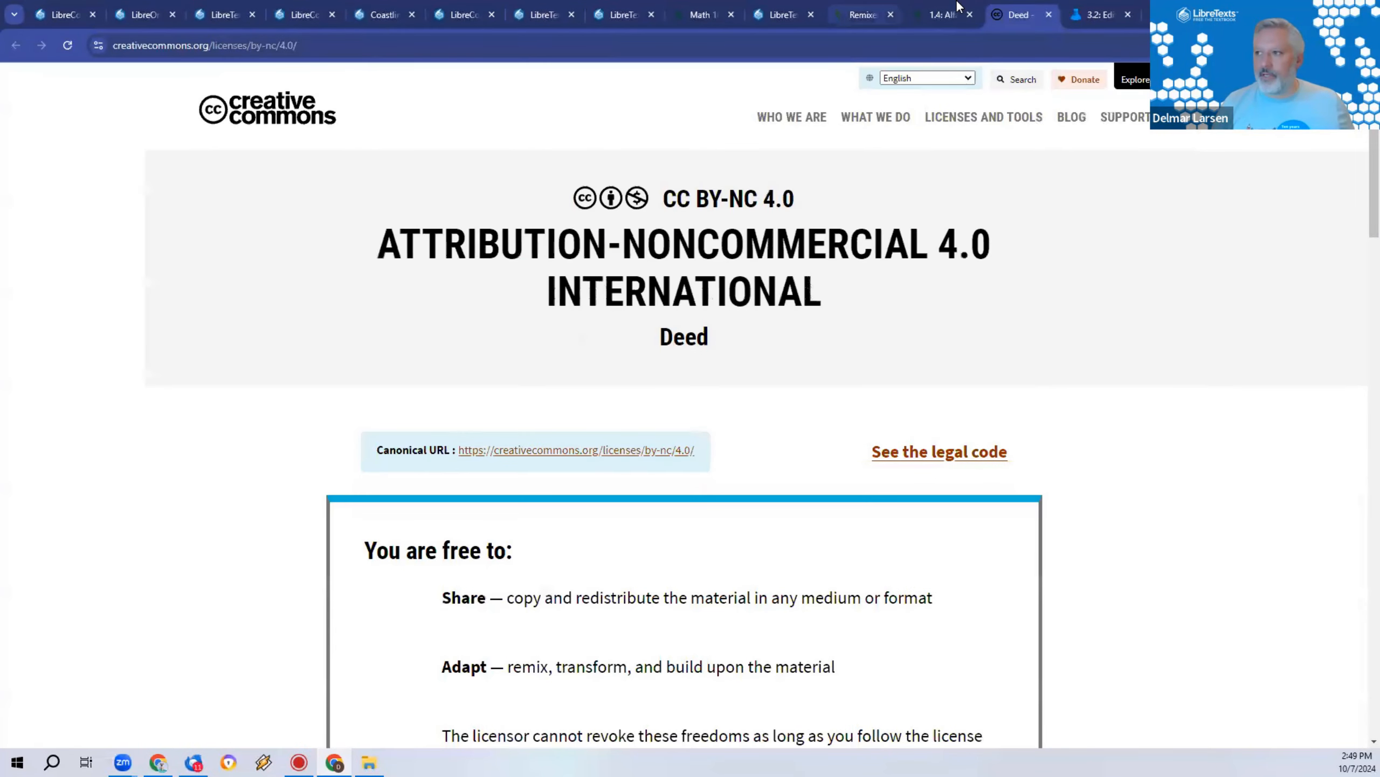
# Step: Return to the Alfalfa page, reload it, and examine how the placeholder figure's caption number relates to the page title
pyautogui.click(943, 15)
pyautogui.click(68, 45)
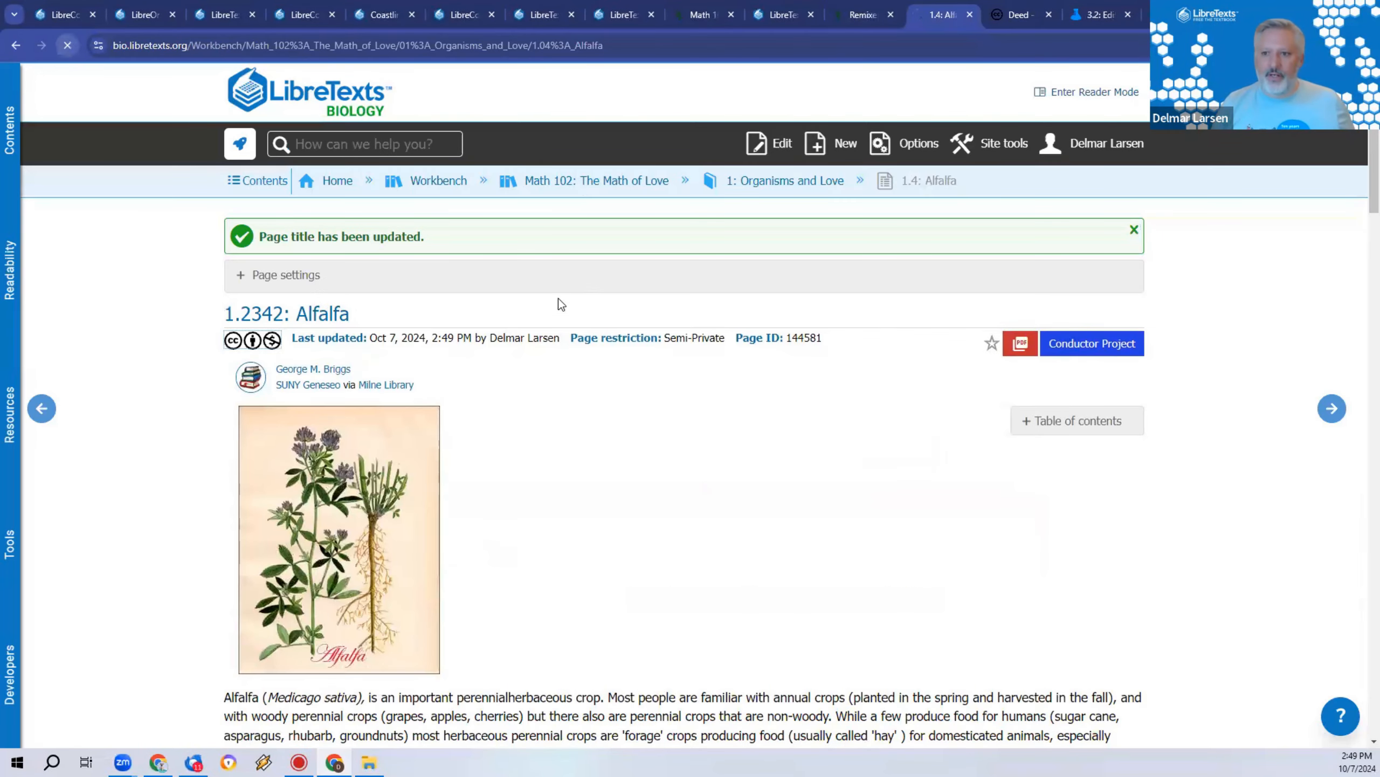
pyautogui.scroll(-10, 658, 402)
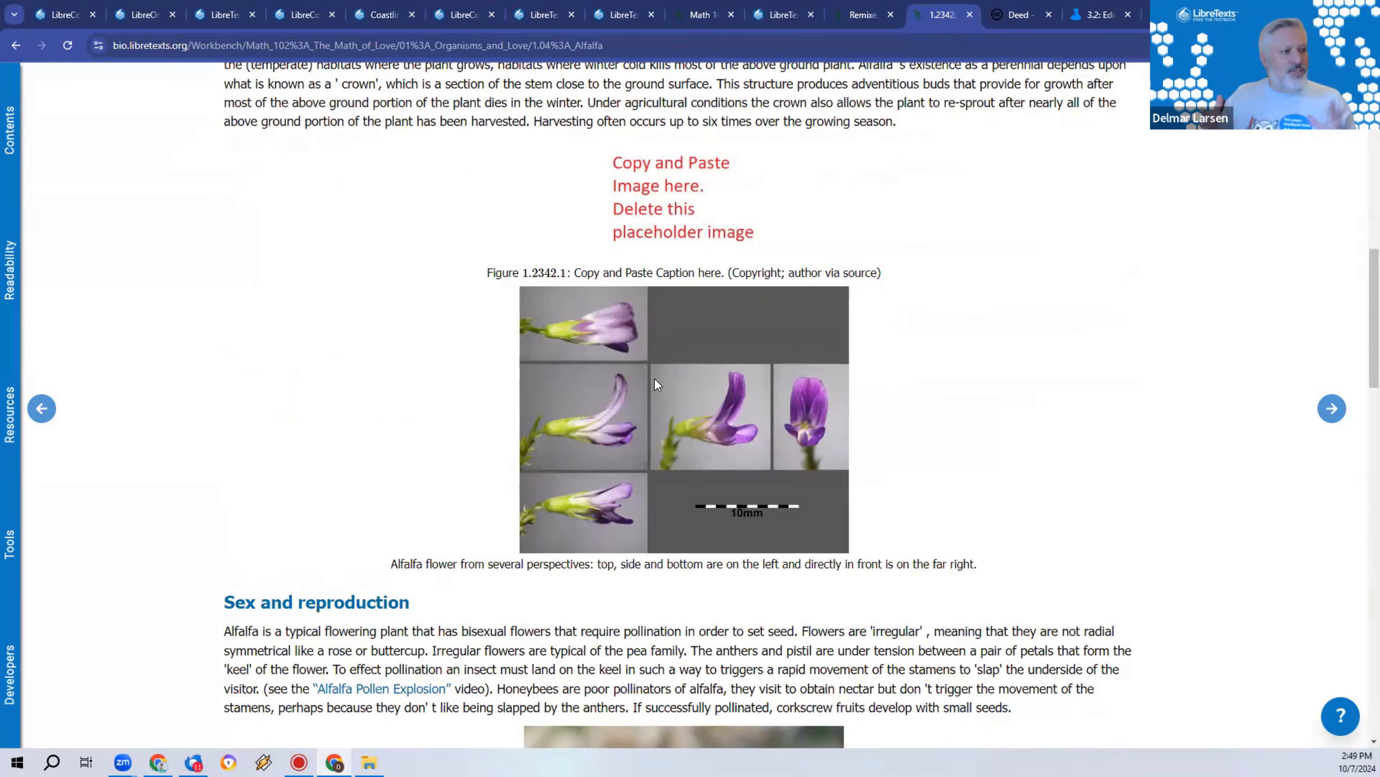
pyautogui.scroll(10, 653, 378)
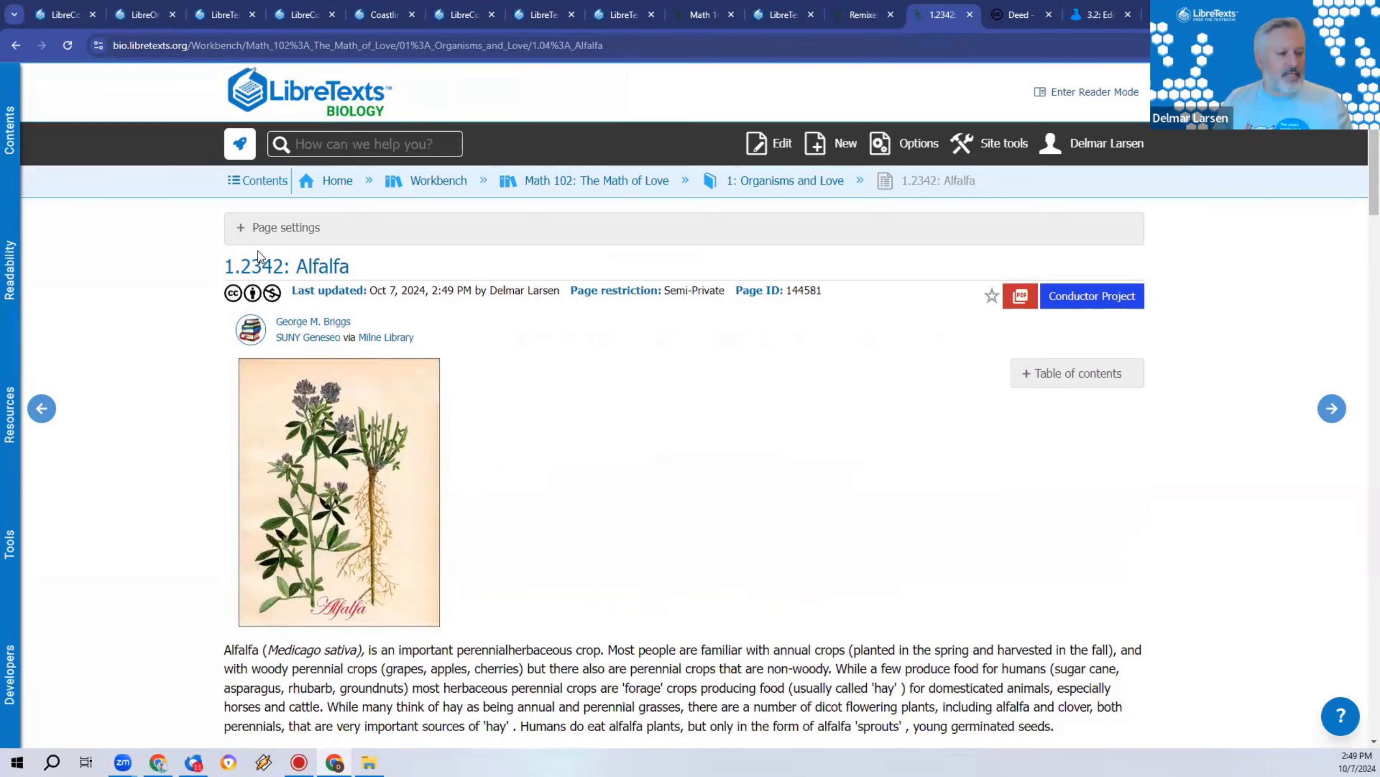
pyautogui.scroll(-15, 604, 389)
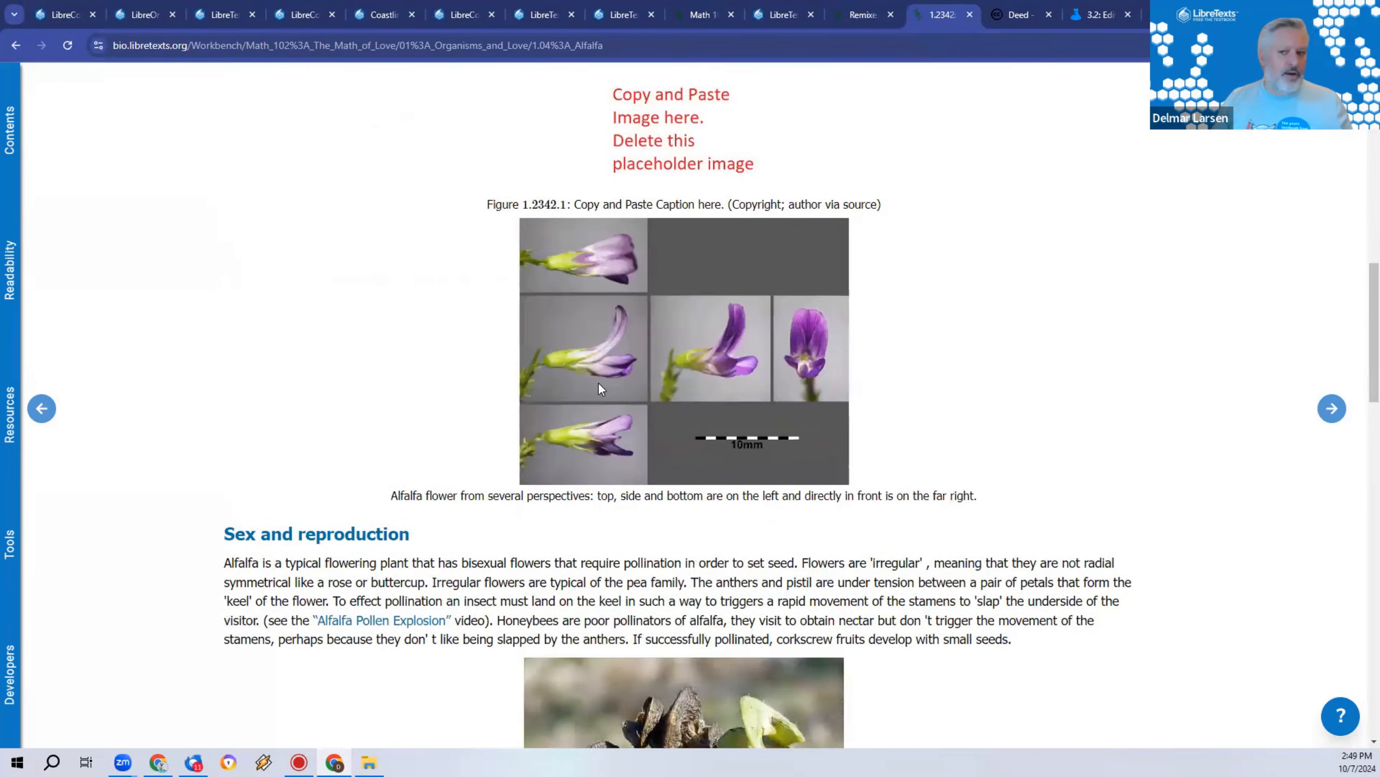
pyautogui.scroll(8, 442, 361)
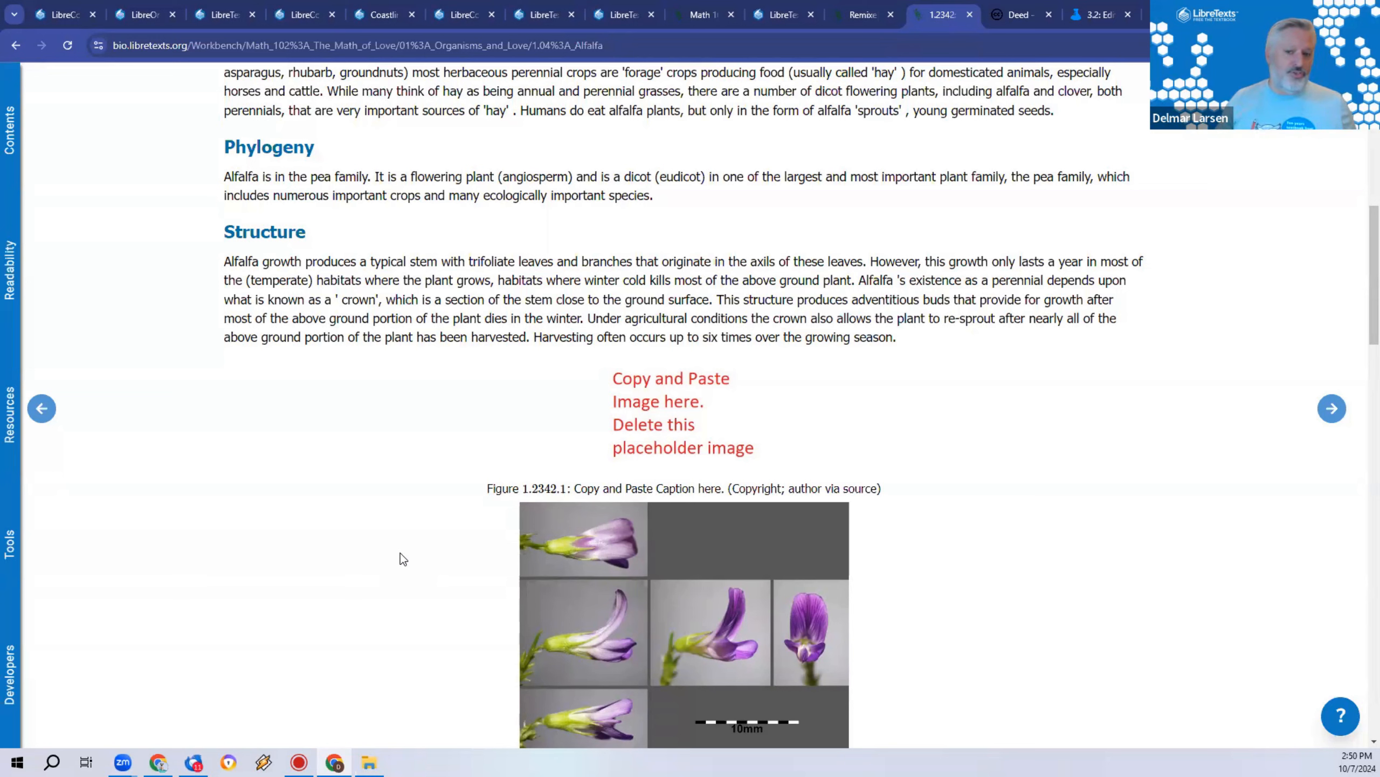
pyautogui.scroll(-5, 405, 530)
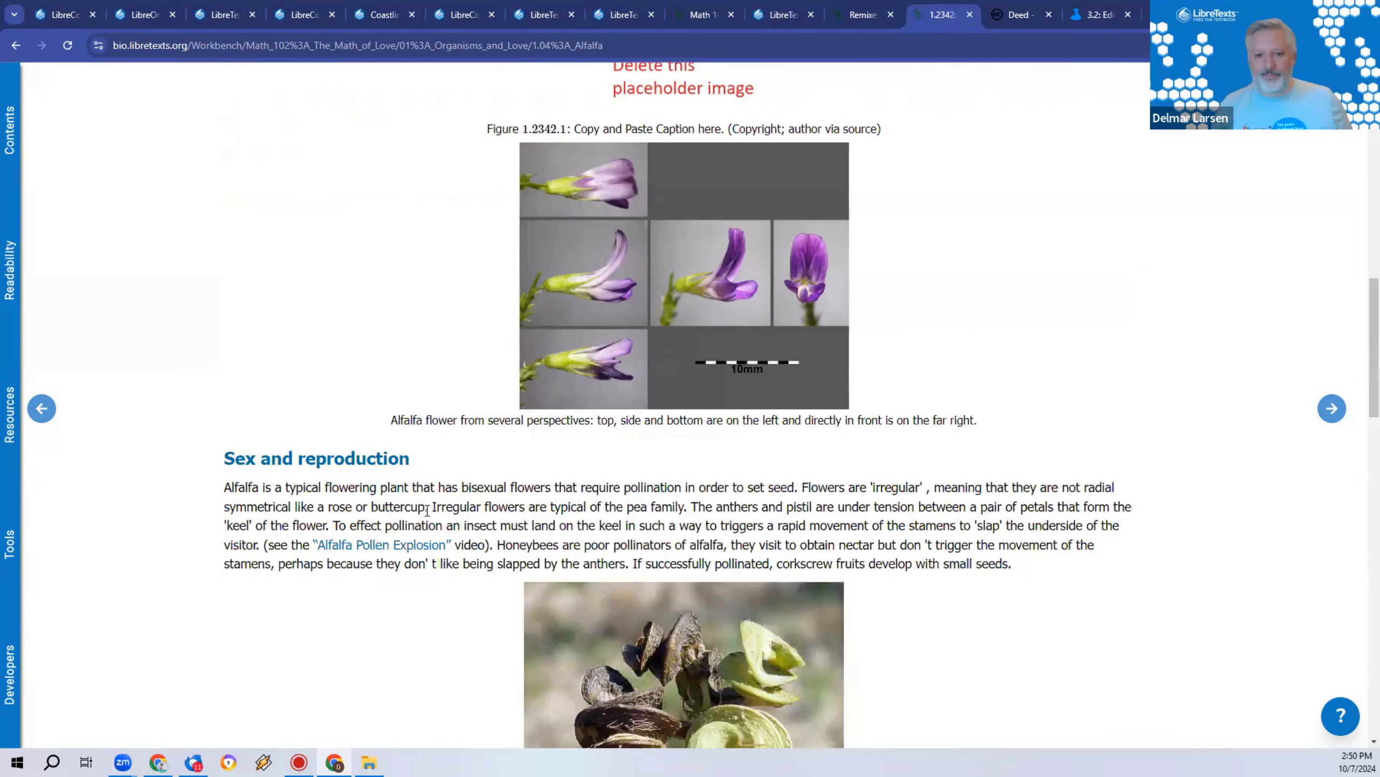
pyautogui.scroll(12, 427, 509)
pyautogui.scroll(-6, 422, 506)
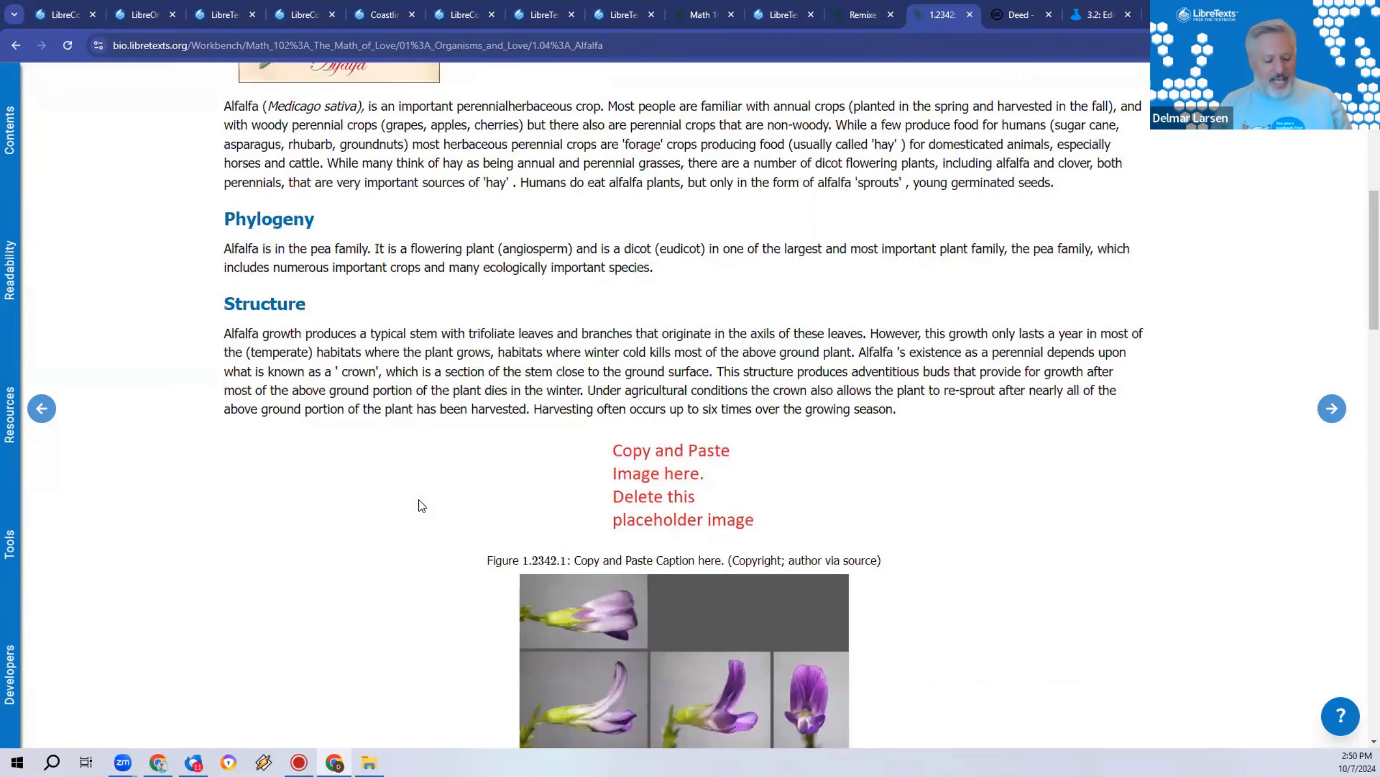
# Step: Open the page for editing and replace the template's placeholder image with the existing alfalfa flower image
pyautogui.doubleClick(421, 506)
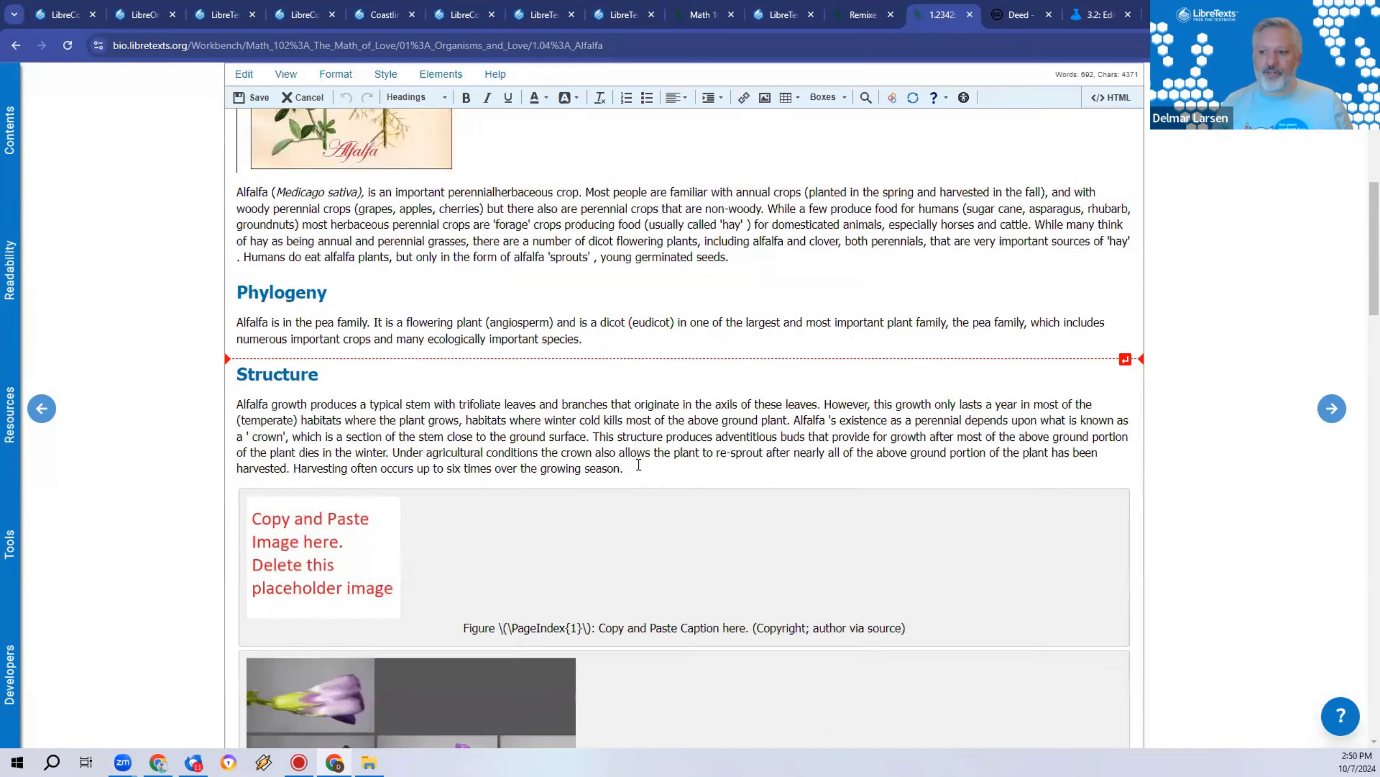
pyautogui.scroll(-6, 507, 302)
pyautogui.scroll(3, 340, 307)
pyautogui.click(350, 298)
pyautogui.moveTo(403, 477); pyautogui.dragTo(403, 364)
pyautogui.click(378, 359)
pyautogui.press('Delete')
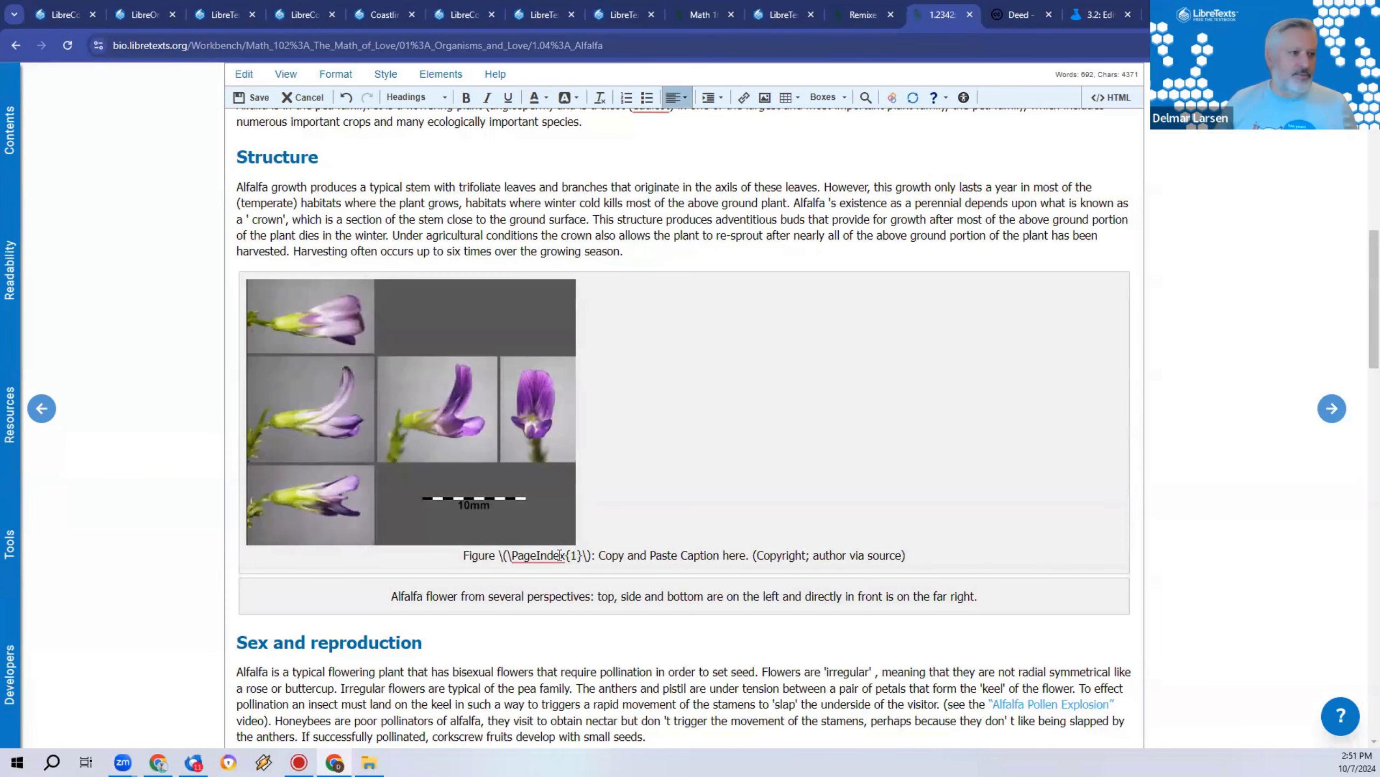
# Step: Copy the template's numbered caption line below the flower image and delete it from the figure box
pyautogui.moveTo(605, 555); pyautogui.dragTo(744, 554)
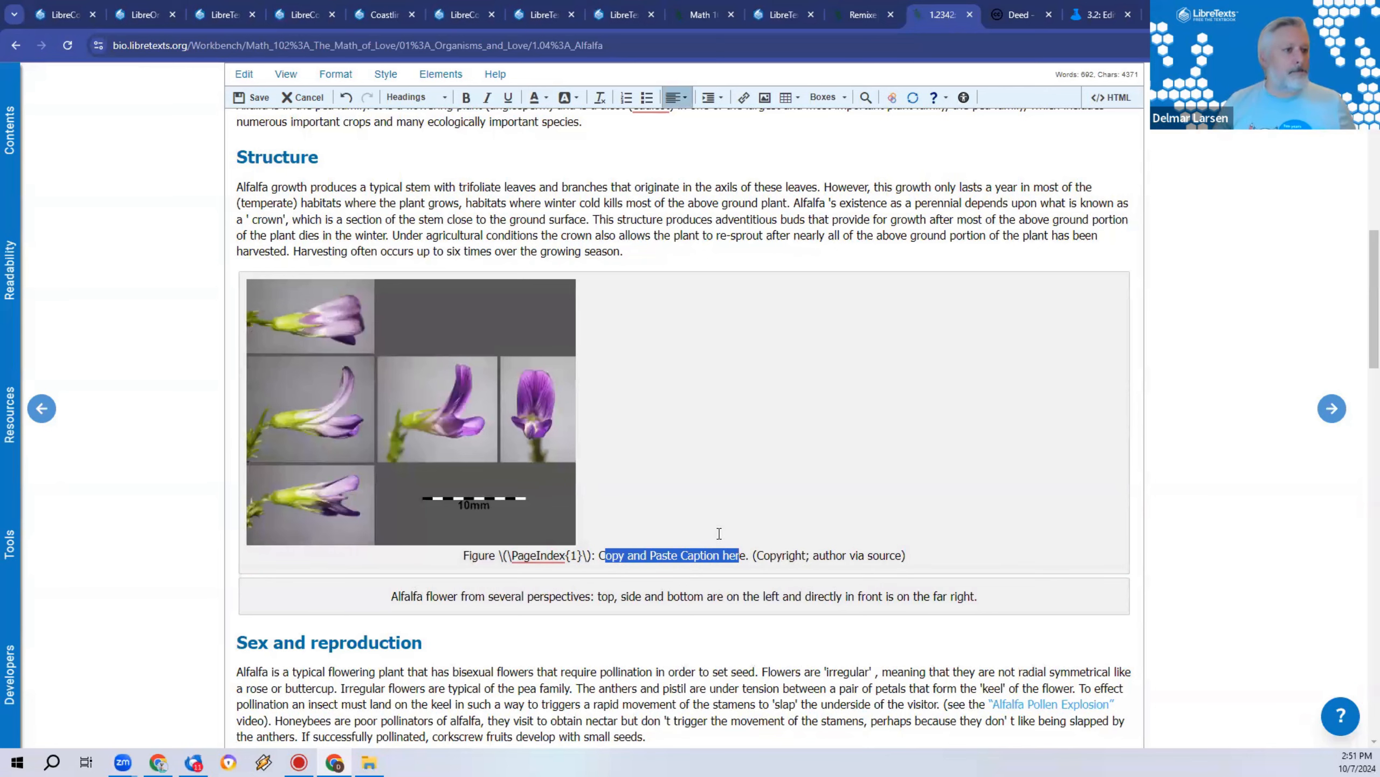
pyautogui.scroll(-1, 712, 527)
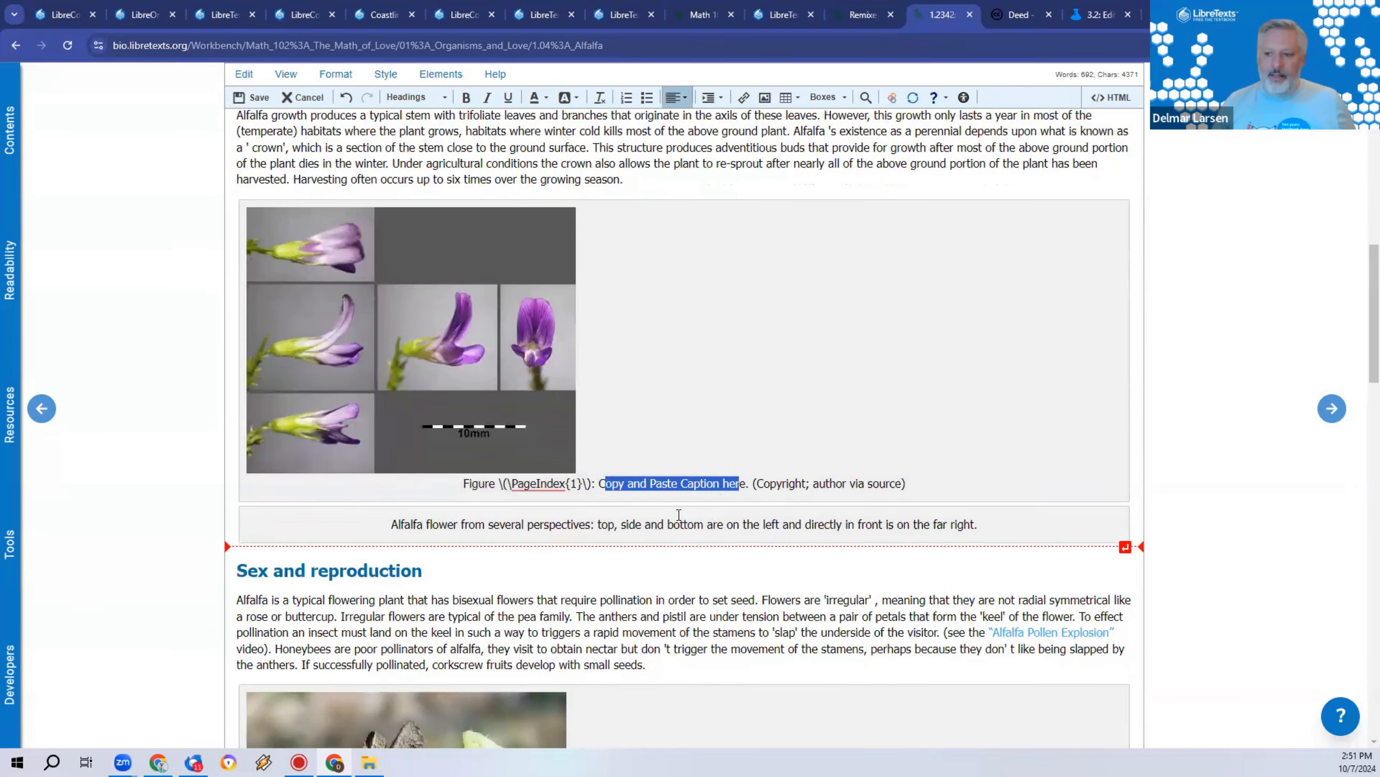
pyautogui.click(683, 480)
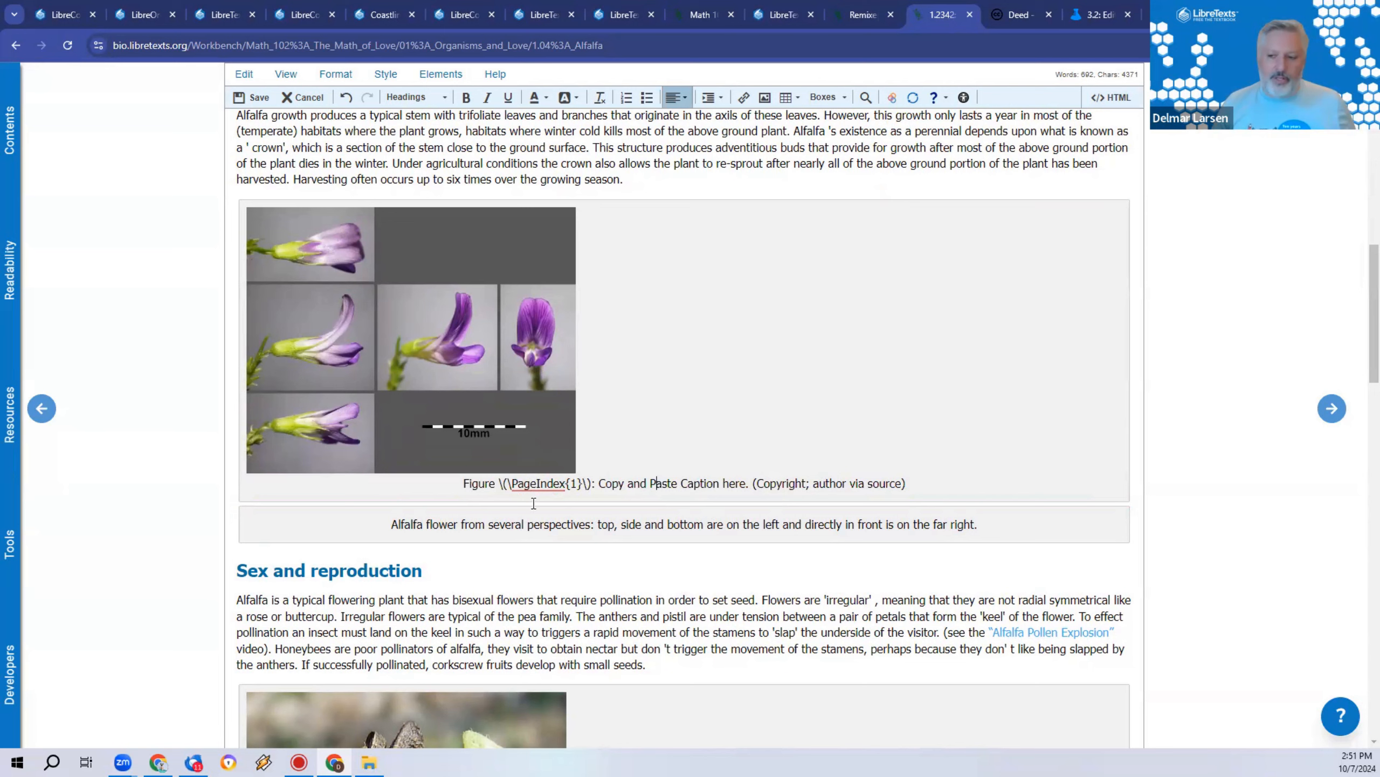
pyautogui.moveTo(478, 483); pyautogui.dragTo(850, 483)
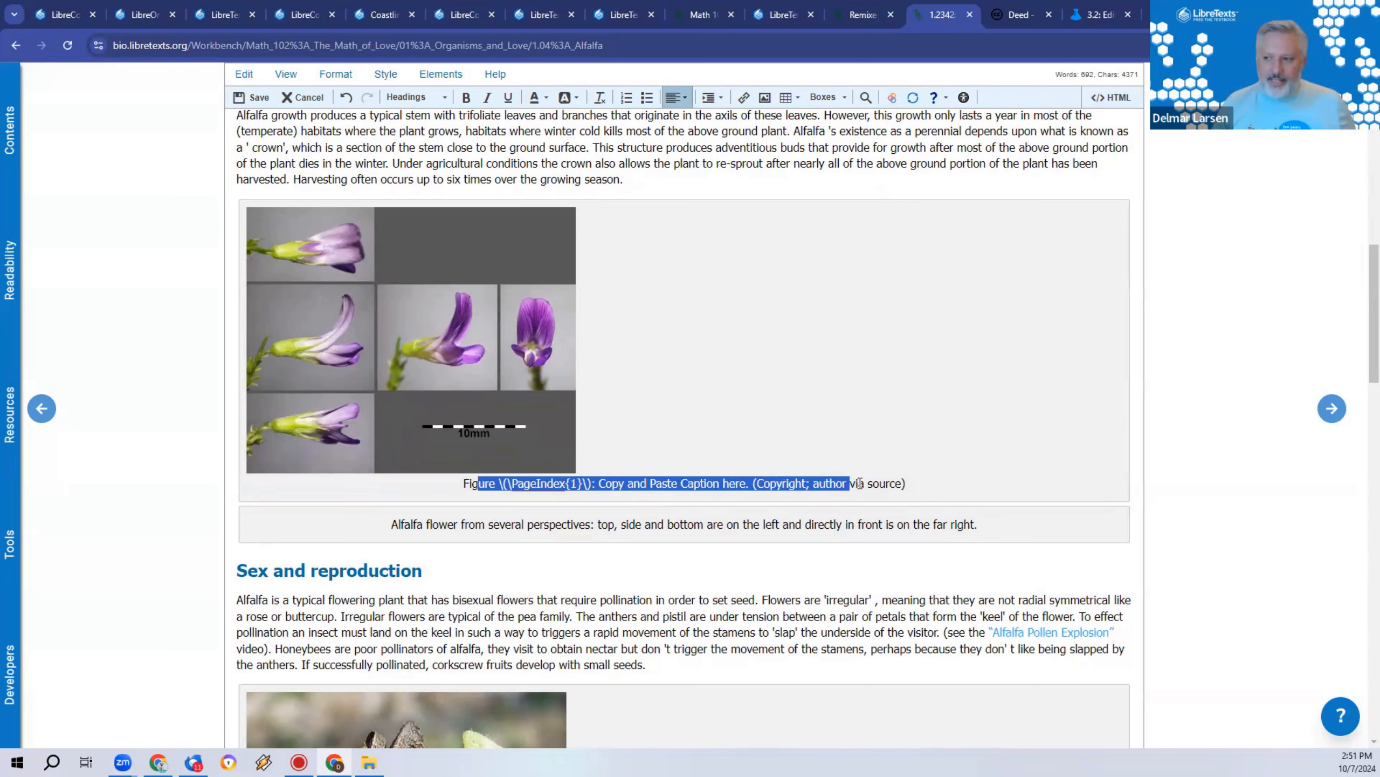
pyautogui.click(880, 484)
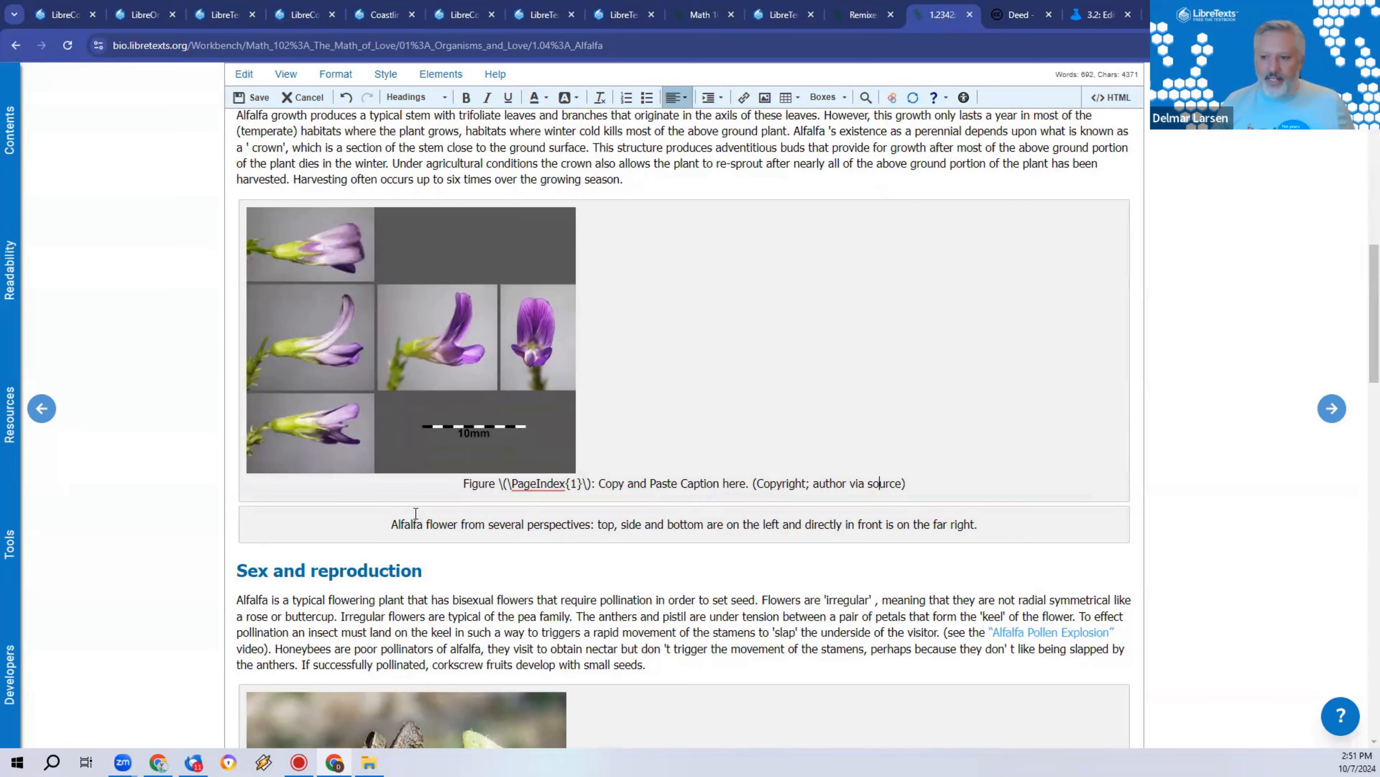
pyautogui.moveTo(457, 484); pyautogui.dragTo(592, 483)
pyautogui.click(919, 462)
pyautogui.tripleClick(941, 483)
pyautogui.hotkey('ctrl', 'c')
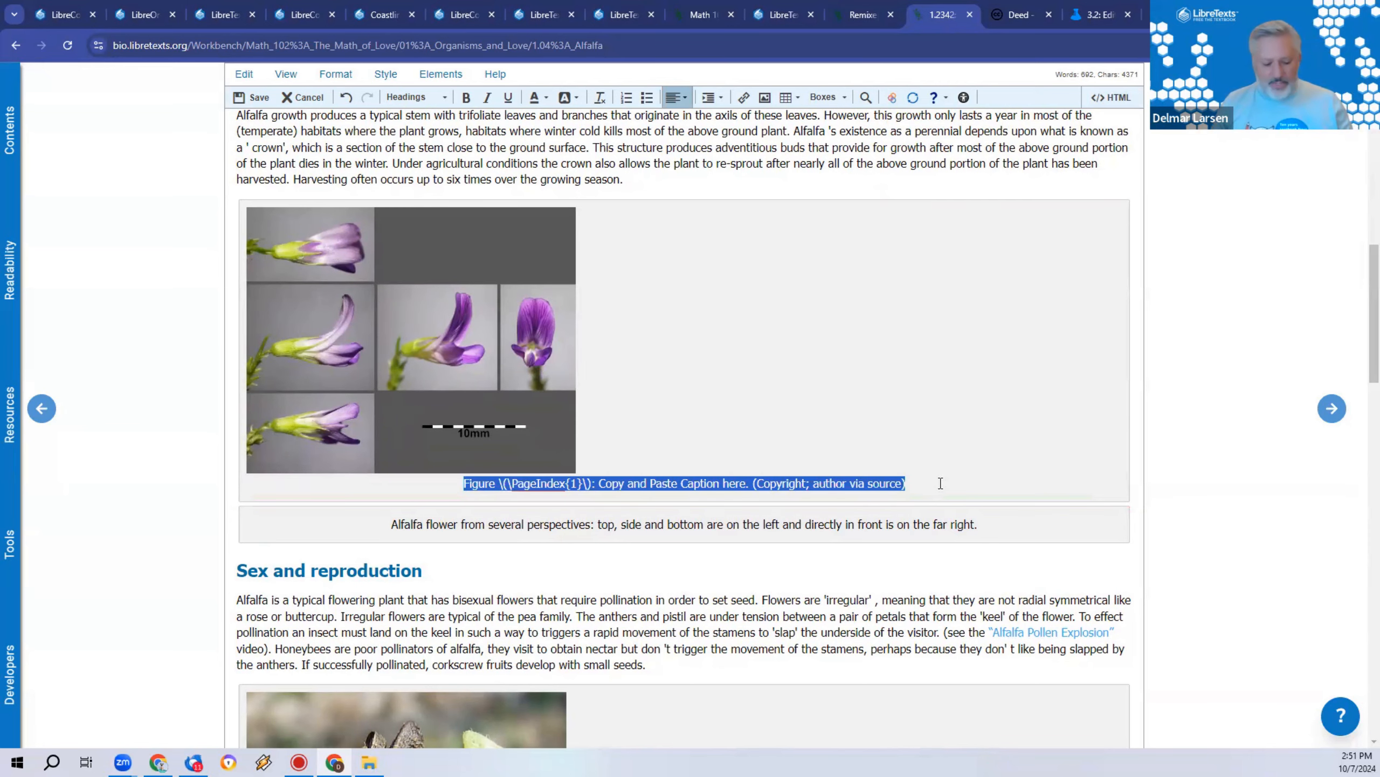
pyautogui.press('BackSpace')
pyautogui.press('BackSpace')
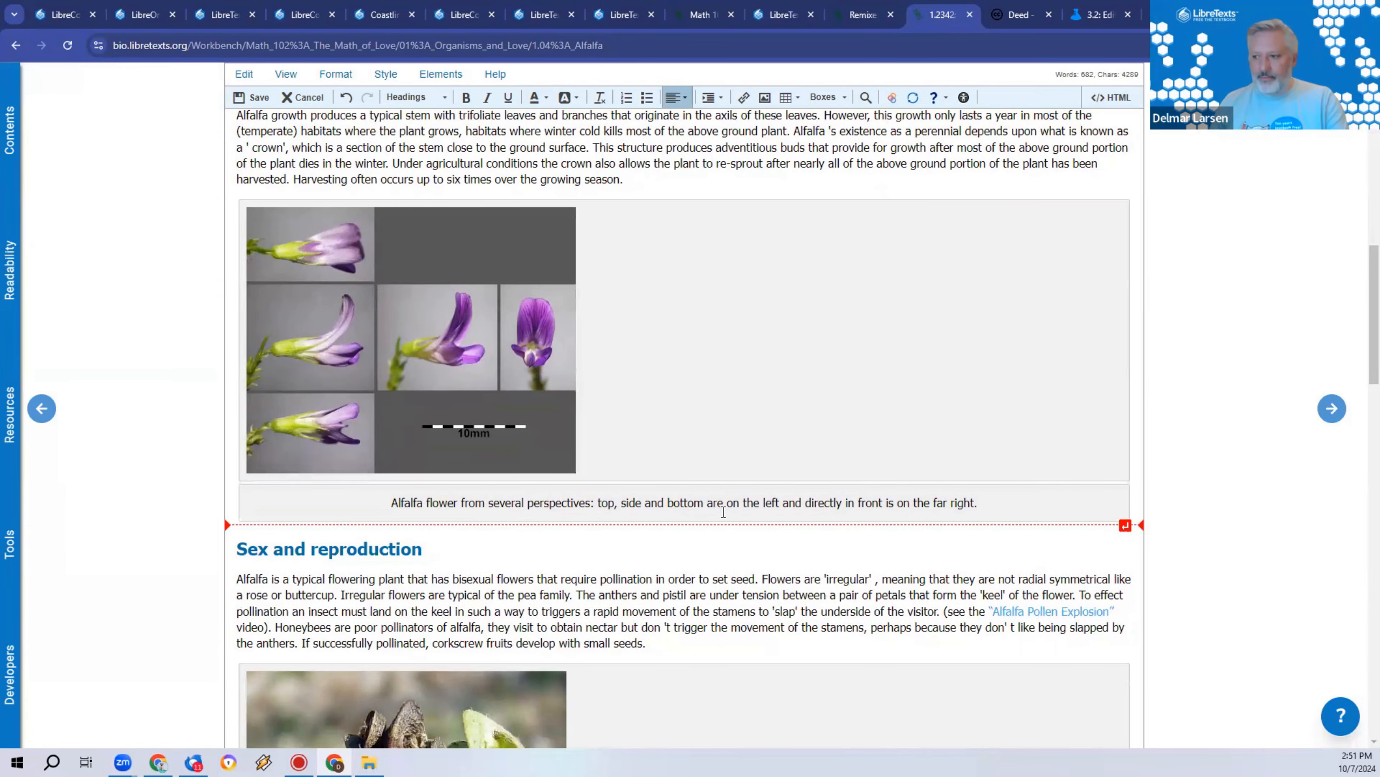
# Step: Delete the original flower caption and paste the copied numbered caption on a new line above the Sex and reproduction heading
pyautogui.moveTo(978, 502); pyautogui.dragTo(308, 503)
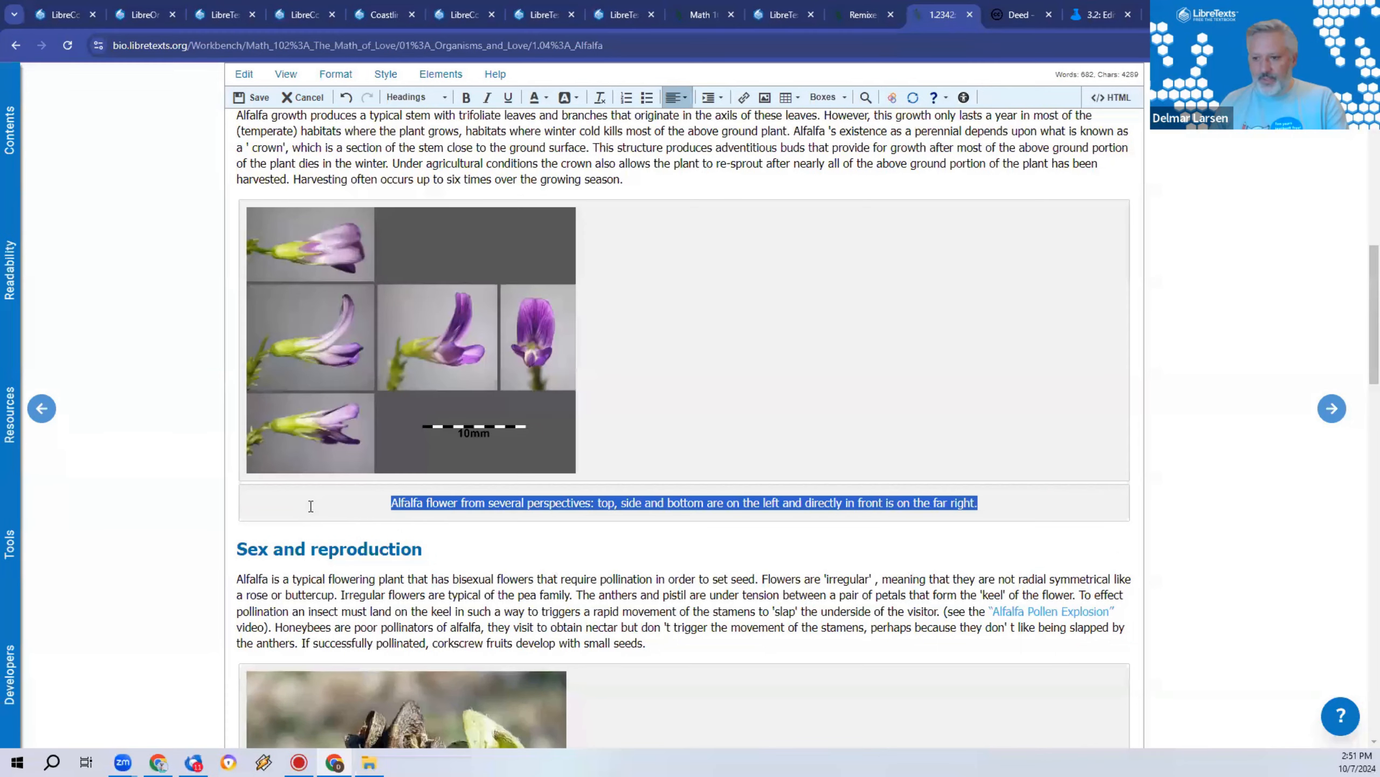
pyautogui.press('BackSpace')
pyautogui.click(236, 499)
pyautogui.press('Return')
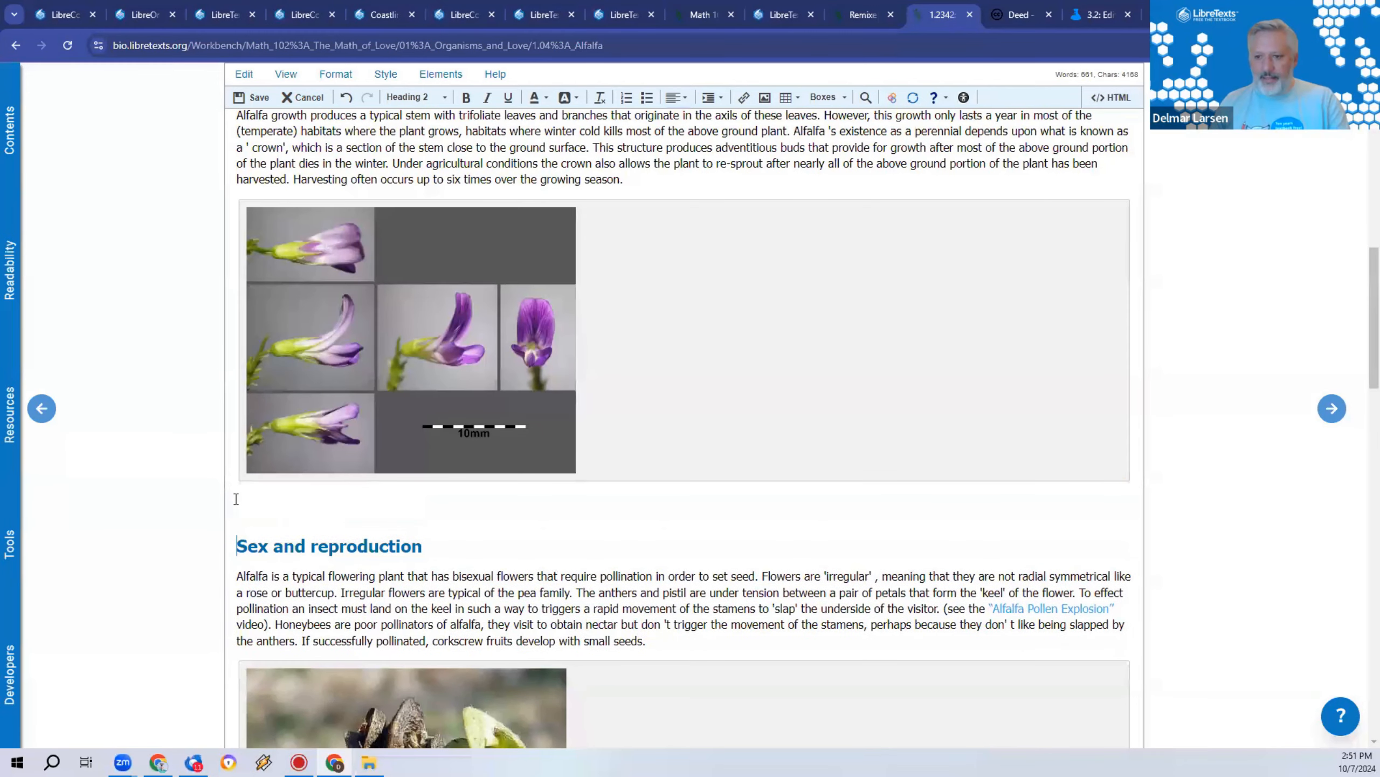
pyautogui.hotkey('ctrl', 'v')
# Step: Remove the heading formatting from the pasted caption line and center it beneath the flower figure
pyautogui.click(487, 98)
pyautogui.click(437, 101)
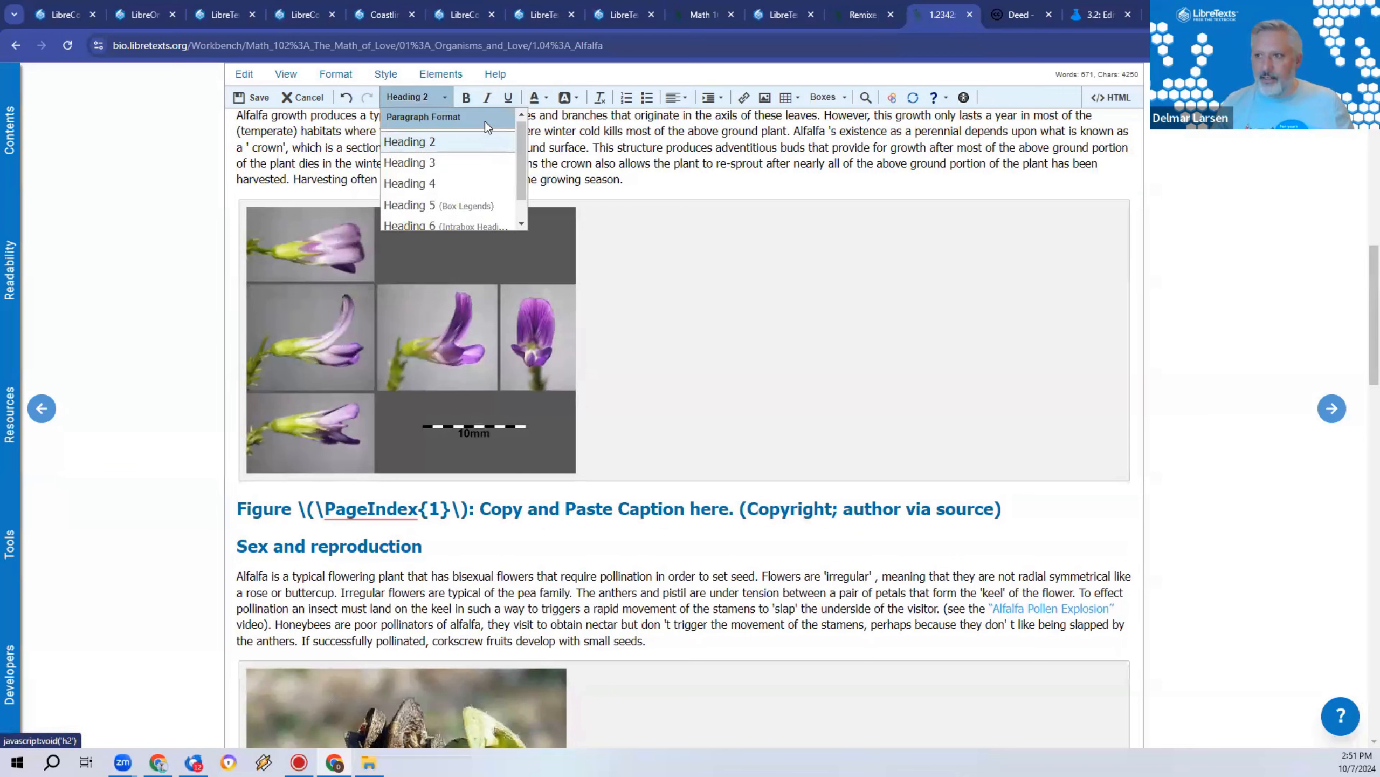
pyautogui.click(600, 100)
pyautogui.click(598, 514)
pyautogui.tripleClick(598, 514)
pyautogui.click(600, 98)
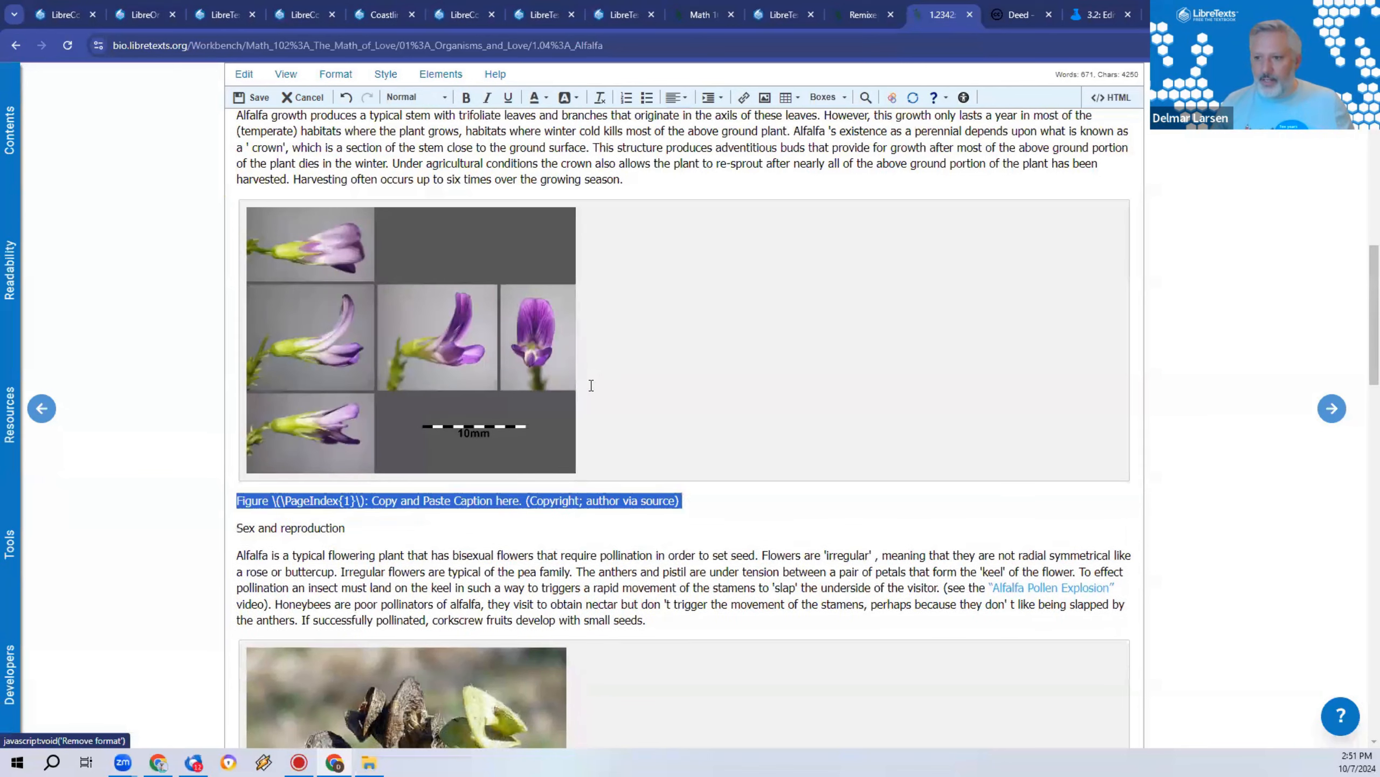
pyautogui.click(591, 491)
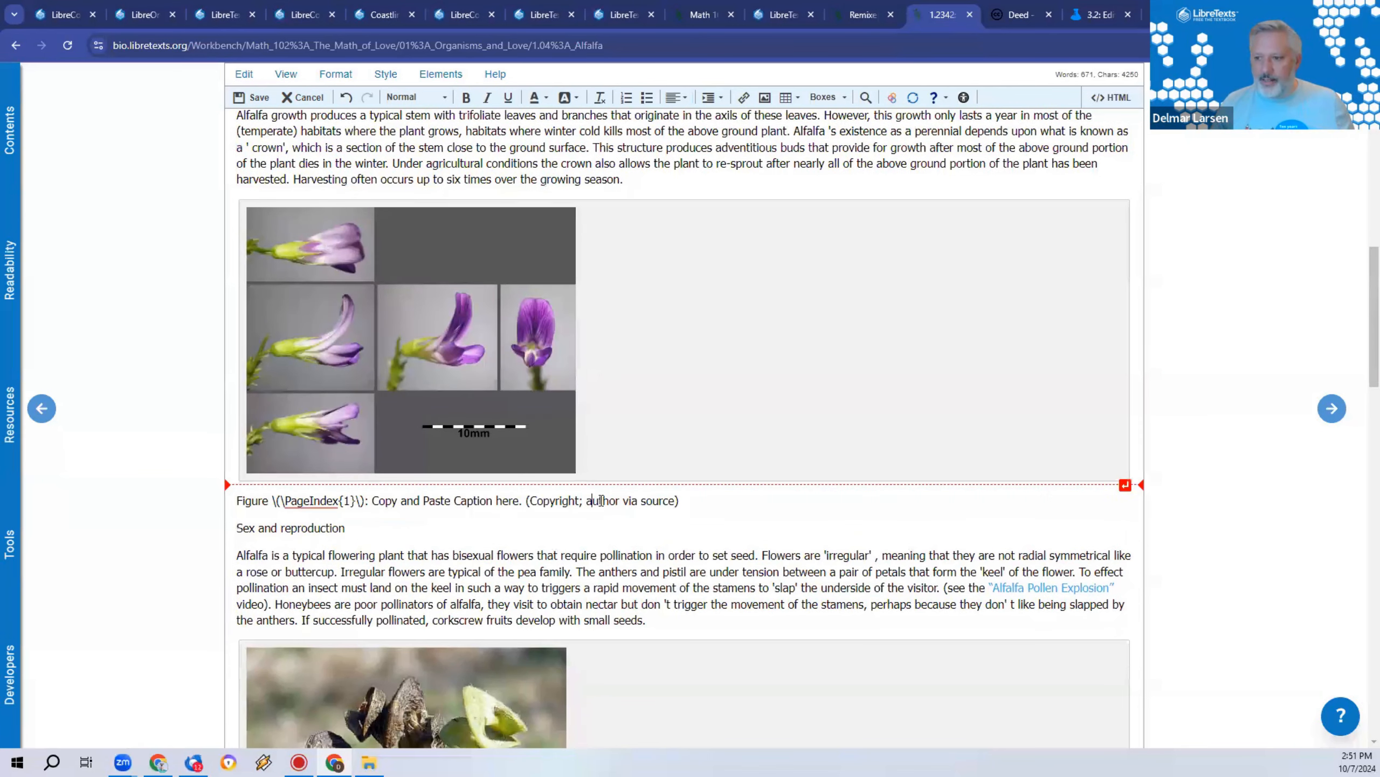
pyautogui.click(677, 98)
pyautogui.click(704, 142)
# Step: Format the "Sex and reproduction" line as Heading 2
pyautogui.click(358, 528)
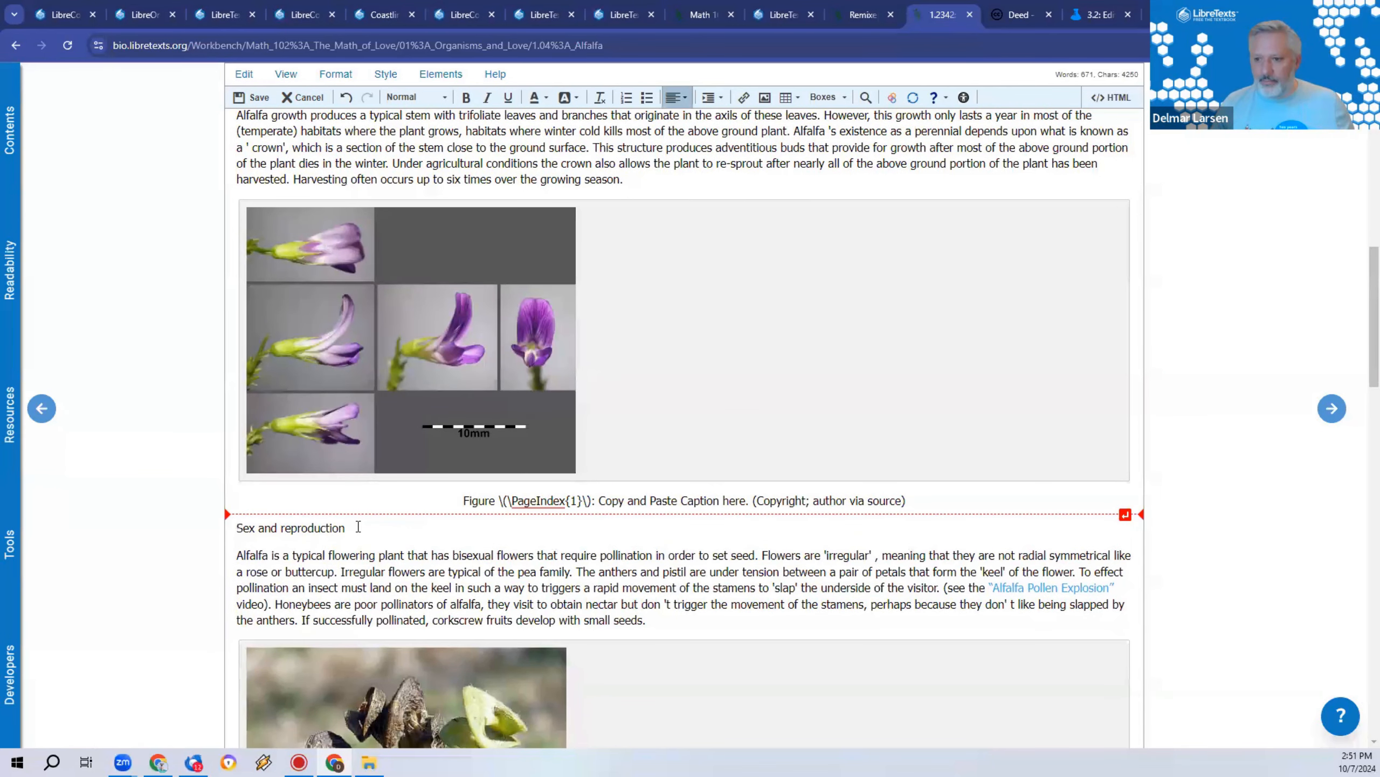
pyautogui.click(416, 96)
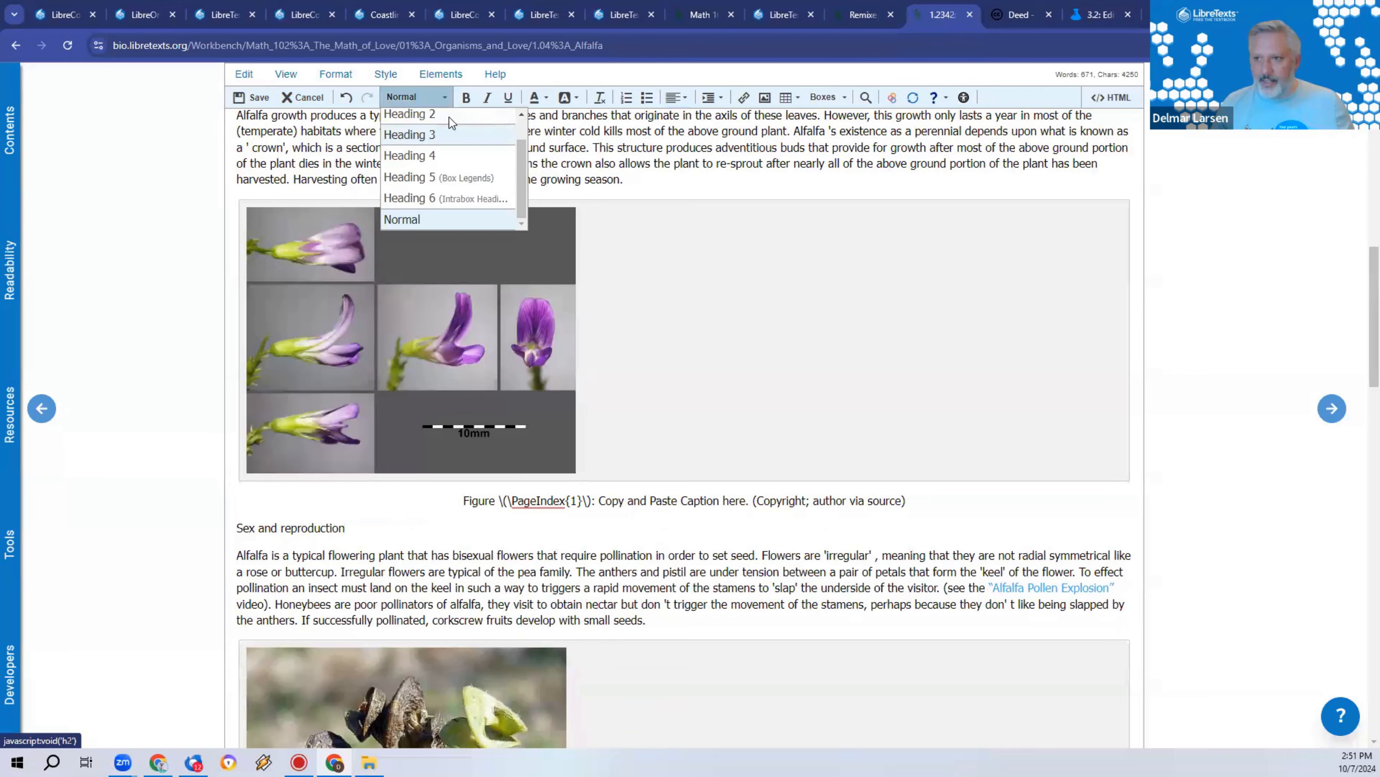
pyautogui.click(451, 135)
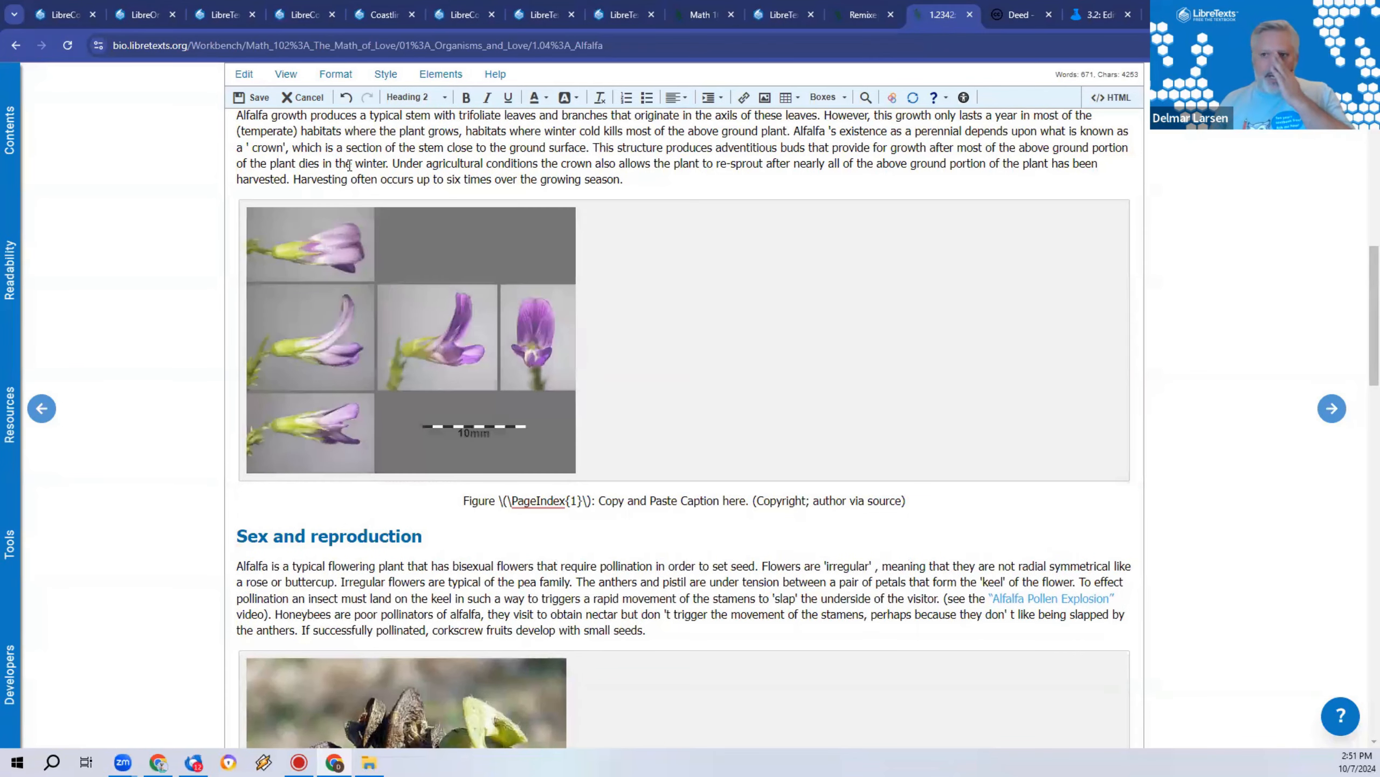
# Step: Save the page and examine the numbered caption beneath the flower figure
pyautogui.click(258, 98)
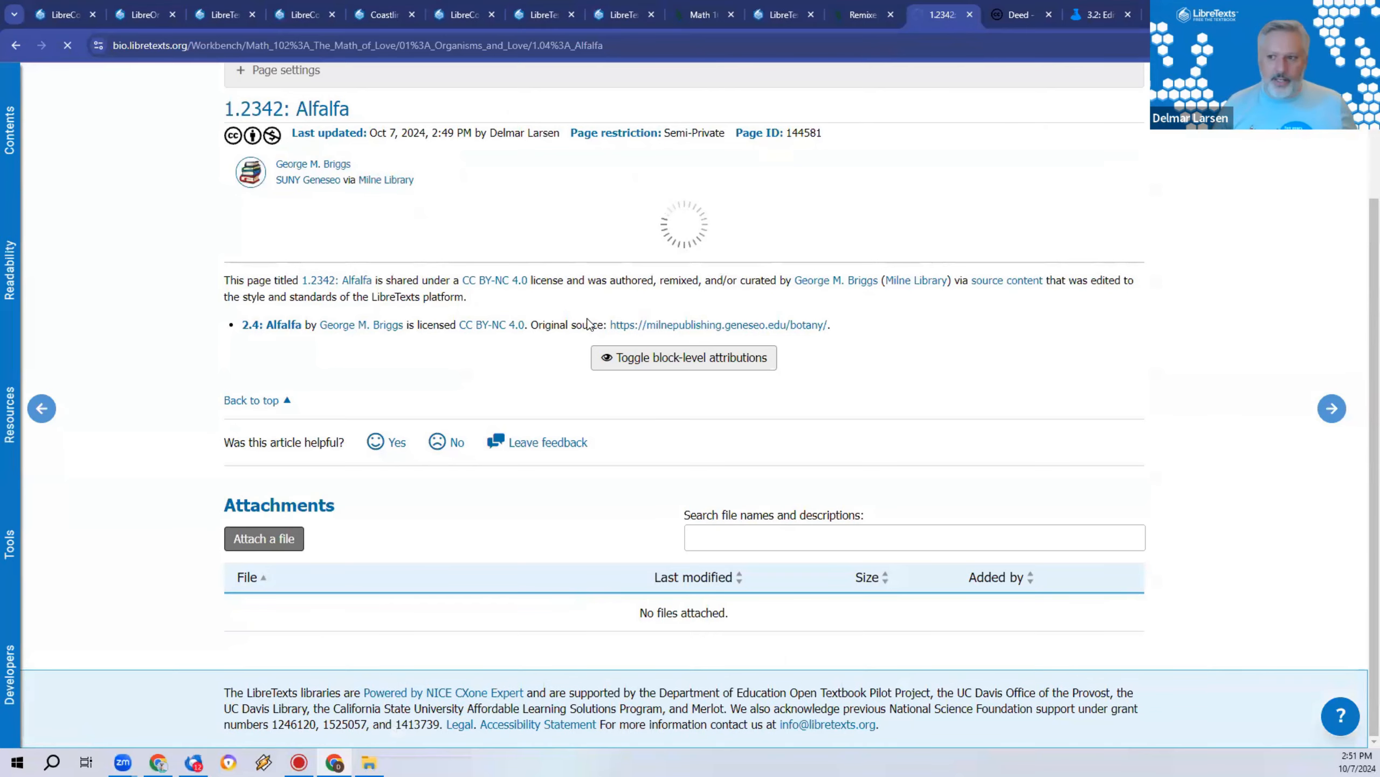
pyautogui.scroll(-15, 669, 435)
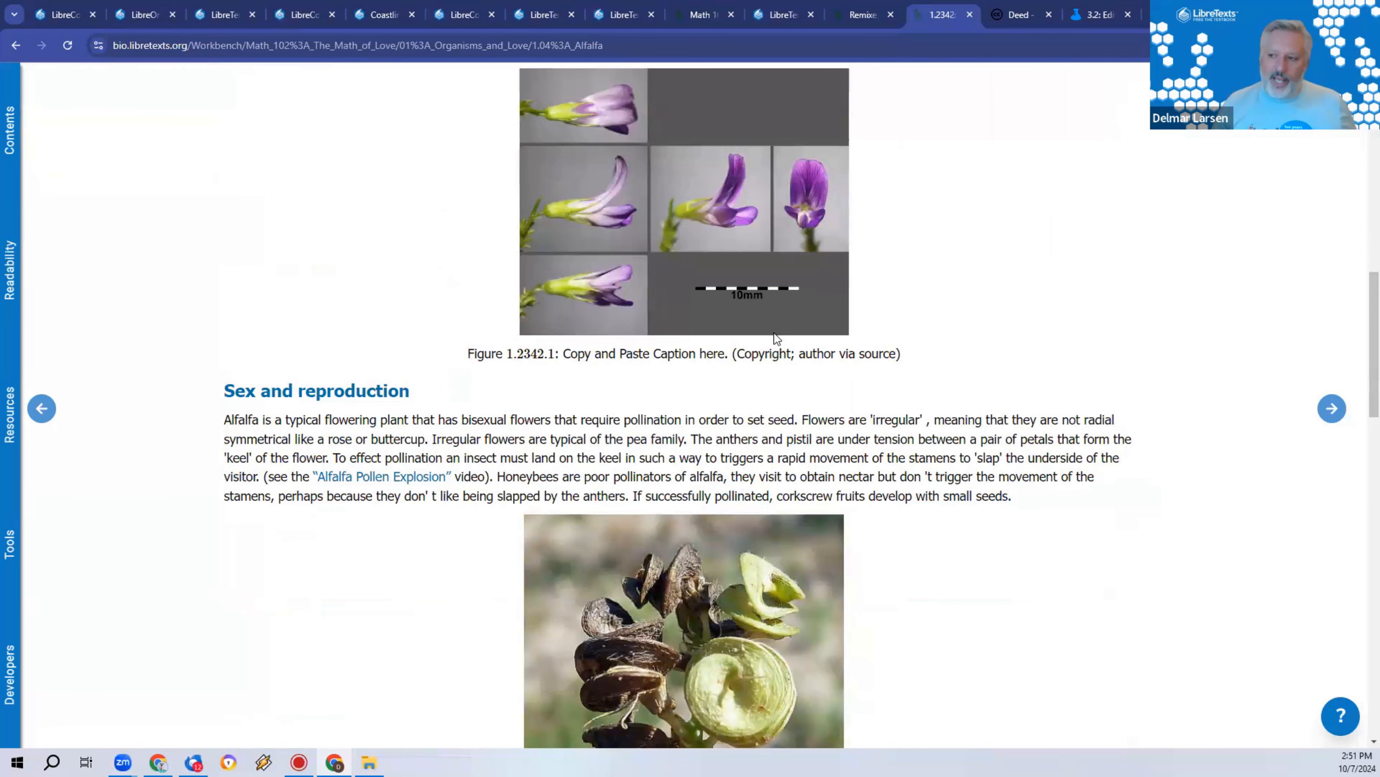
pyautogui.moveTo(786, 353); pyautogui.dragTo(608, 354)
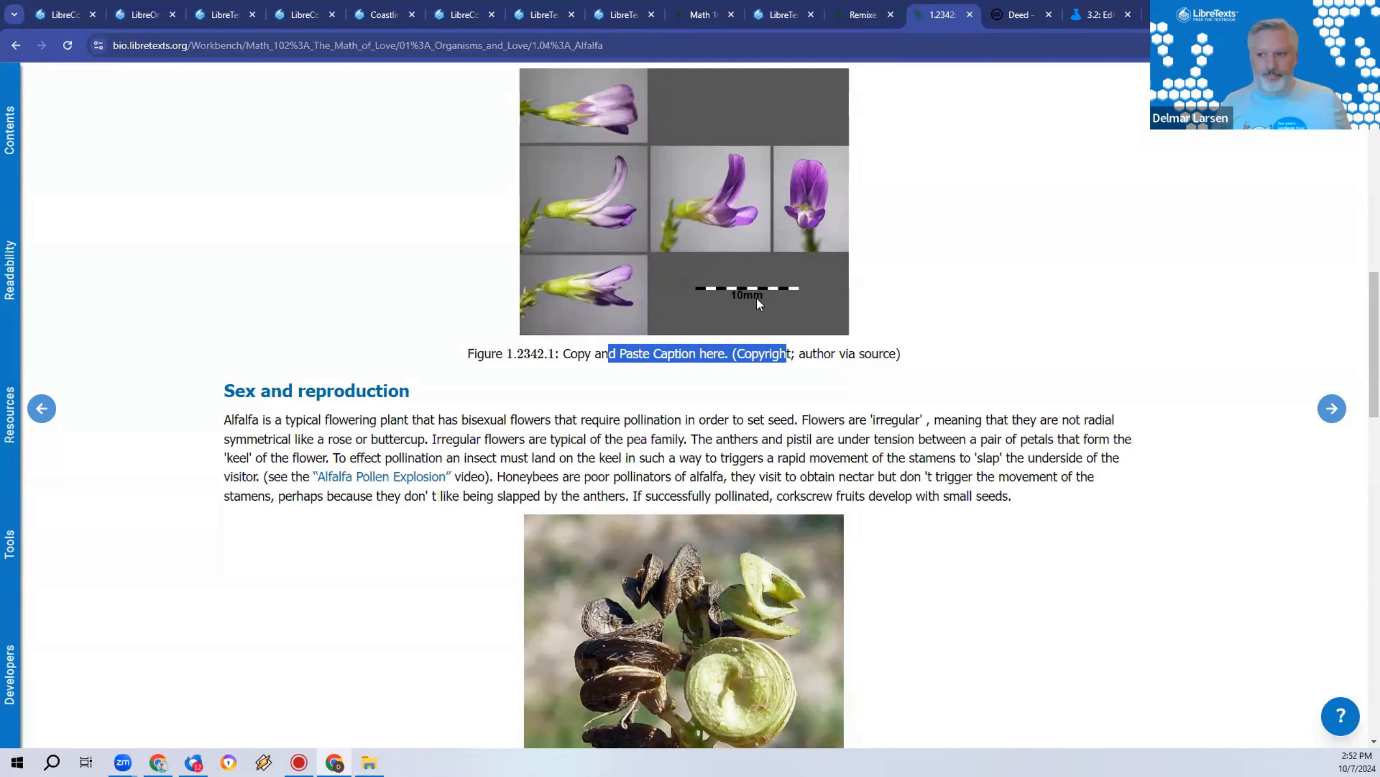
pyautogui.scroll(10, 753, 296)
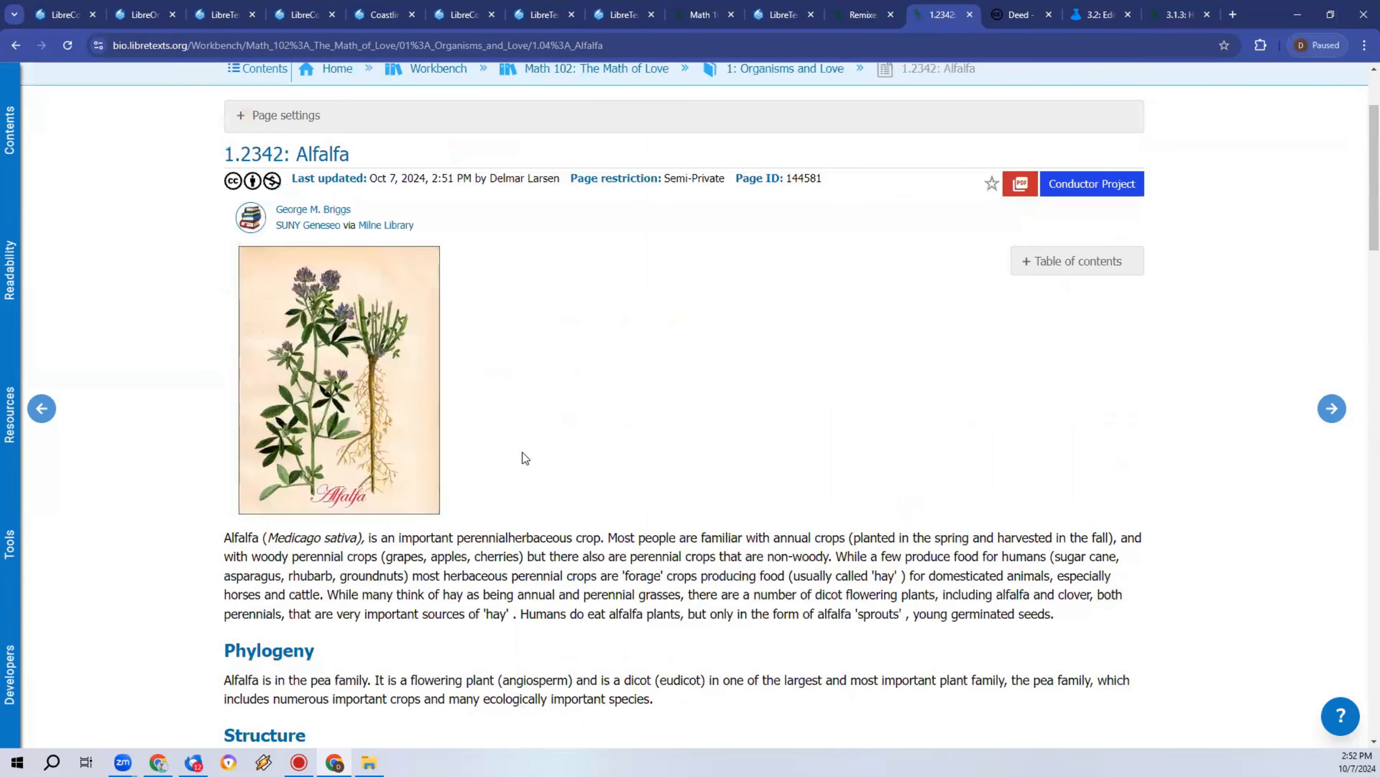
pyautogui.scroll(-5, 542, 440)
pyautogui.scroll(6, 545, 402)
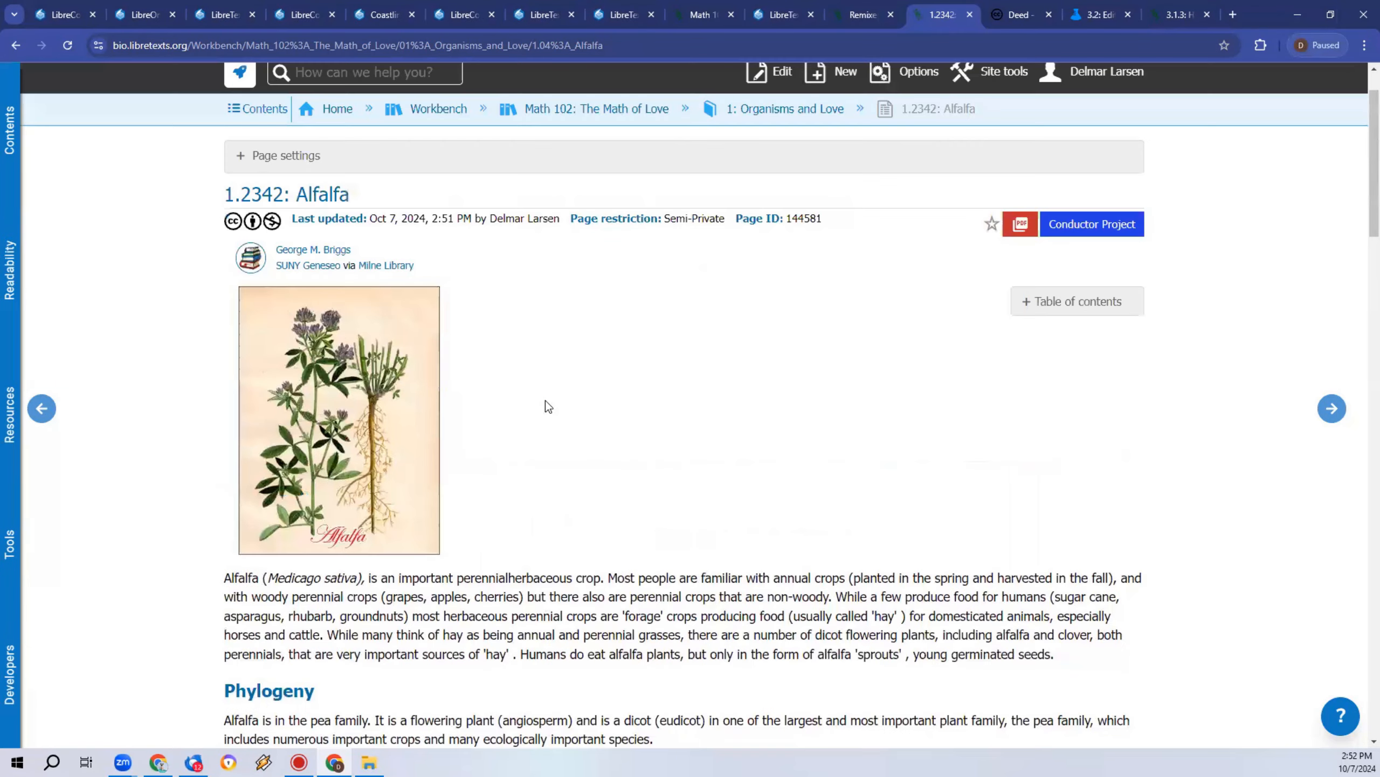
# Step: Reopen the page for editing at the start of the introduction, and browse the Construction Guide's Advanced Editing and Basic Editing chapters
pyautogui.hotkey('ctrl', 'e')
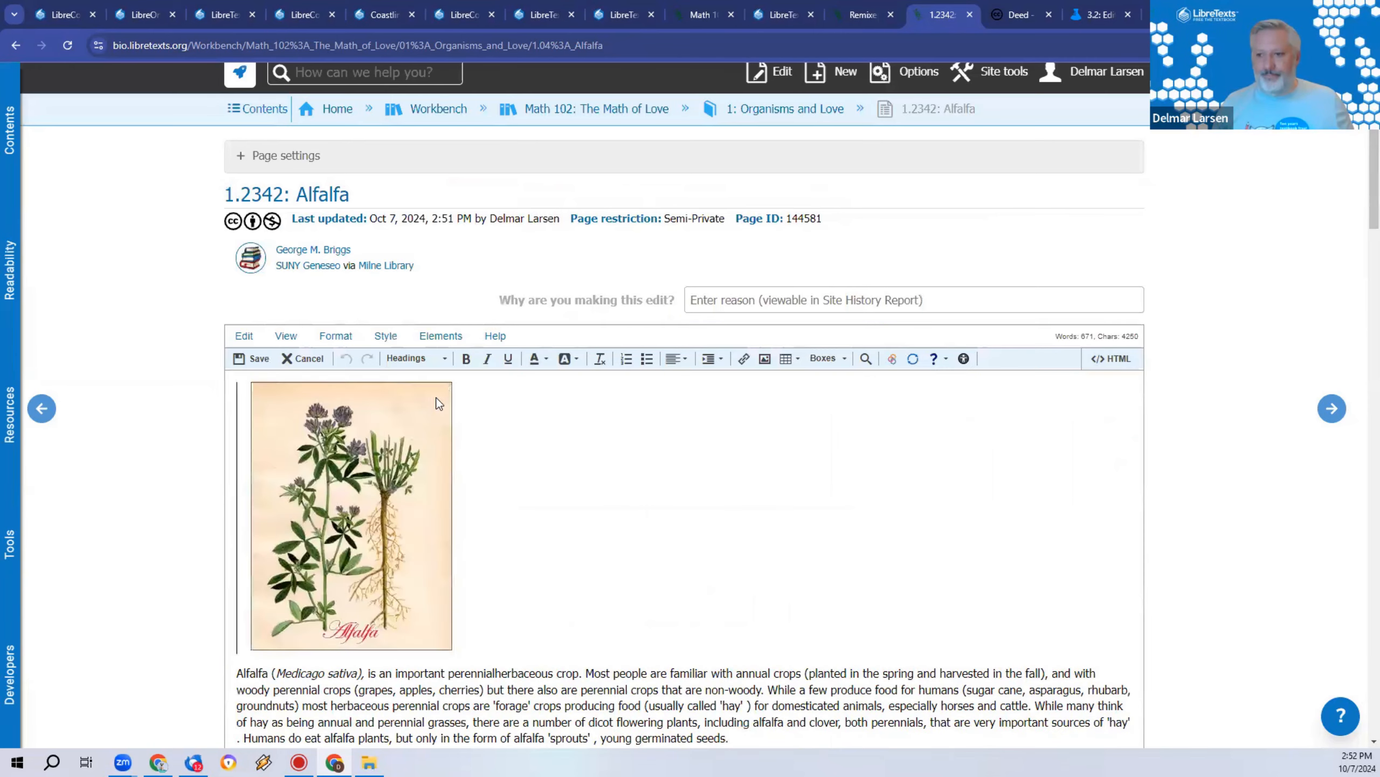
pyautogui.click(238, 671)
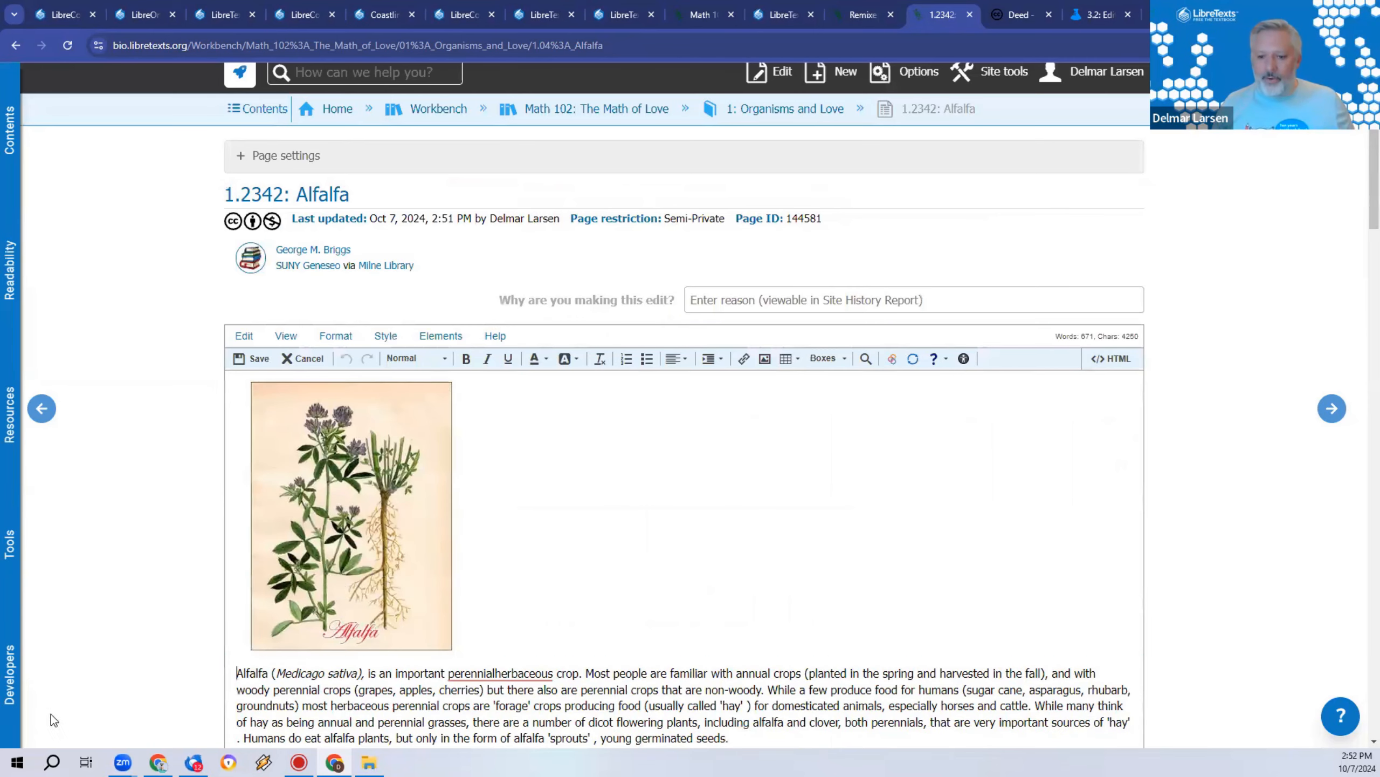
pyautogui.click(11, 674)
pyautogui.click(359, 144)
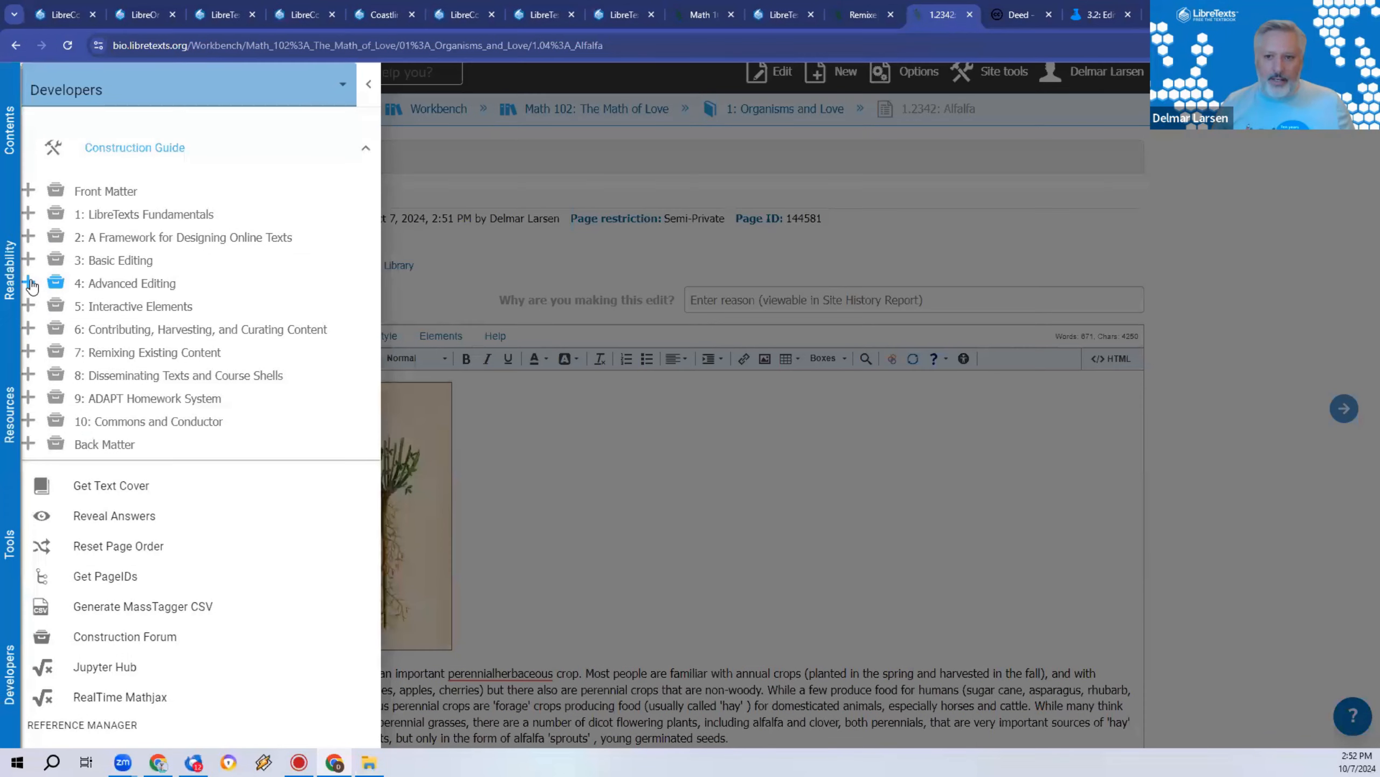
pyautogui.click(28, 282)
pyautogui.click(81, 260)
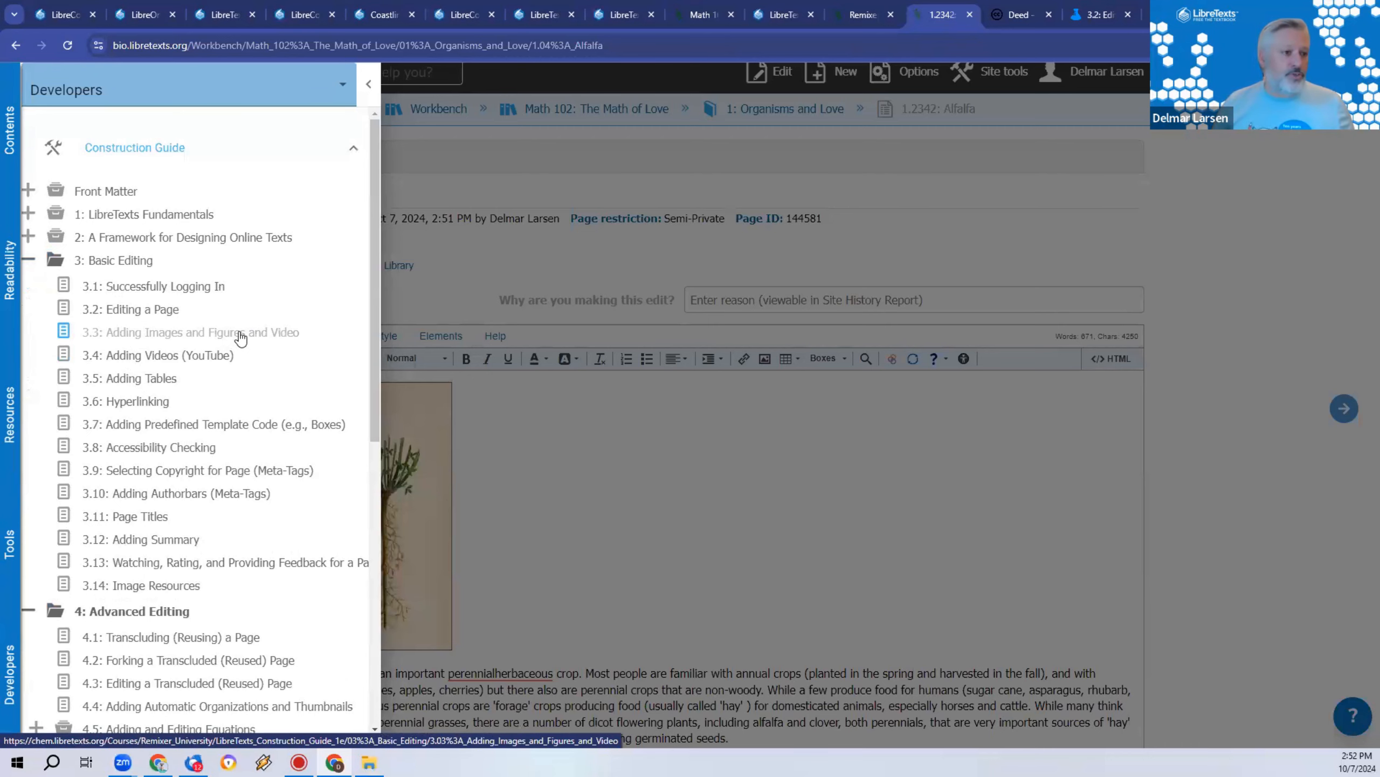
# Step: Close the Construction Guide and examine the available templates for insertion, leaving without inserting one
pyautogui.click(577, 440)
pyautogui.click(455, 342)
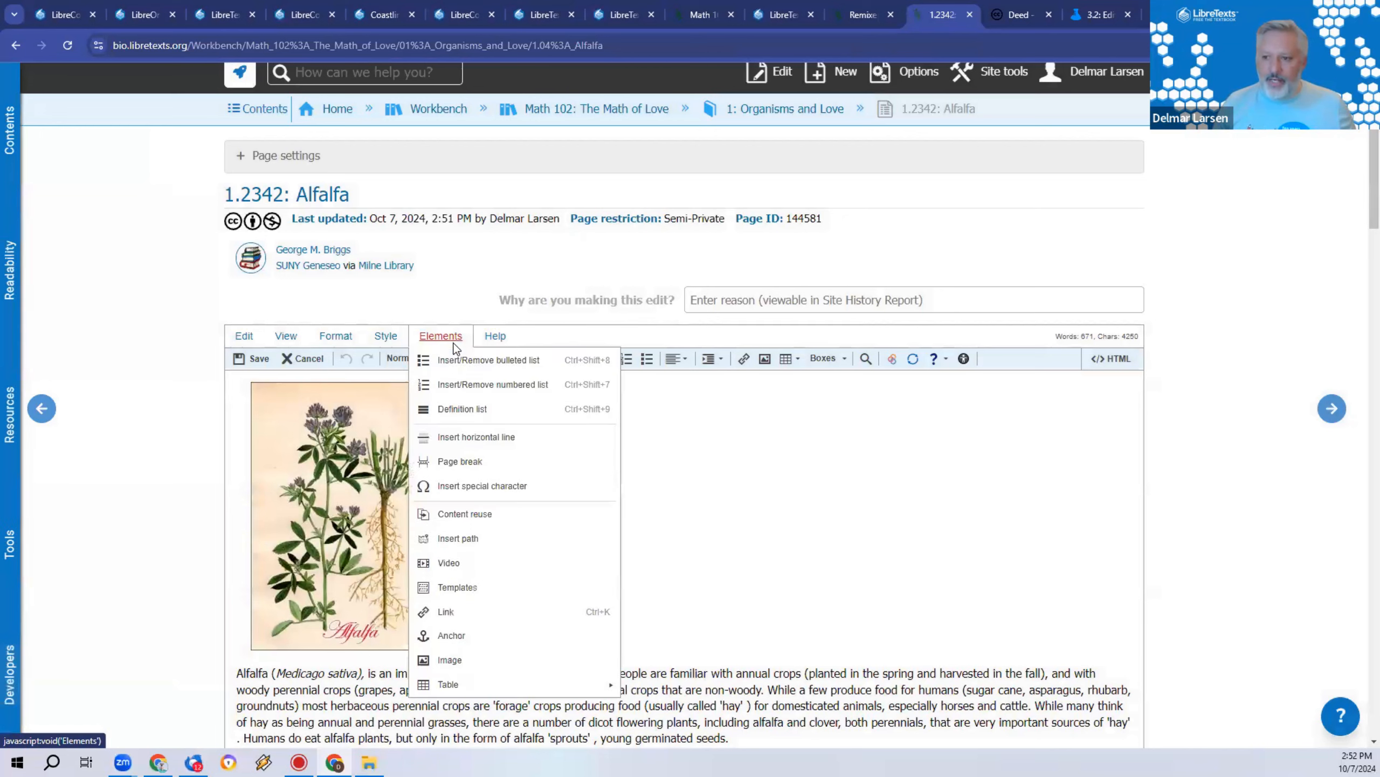
pyautogui.click(471, 587)
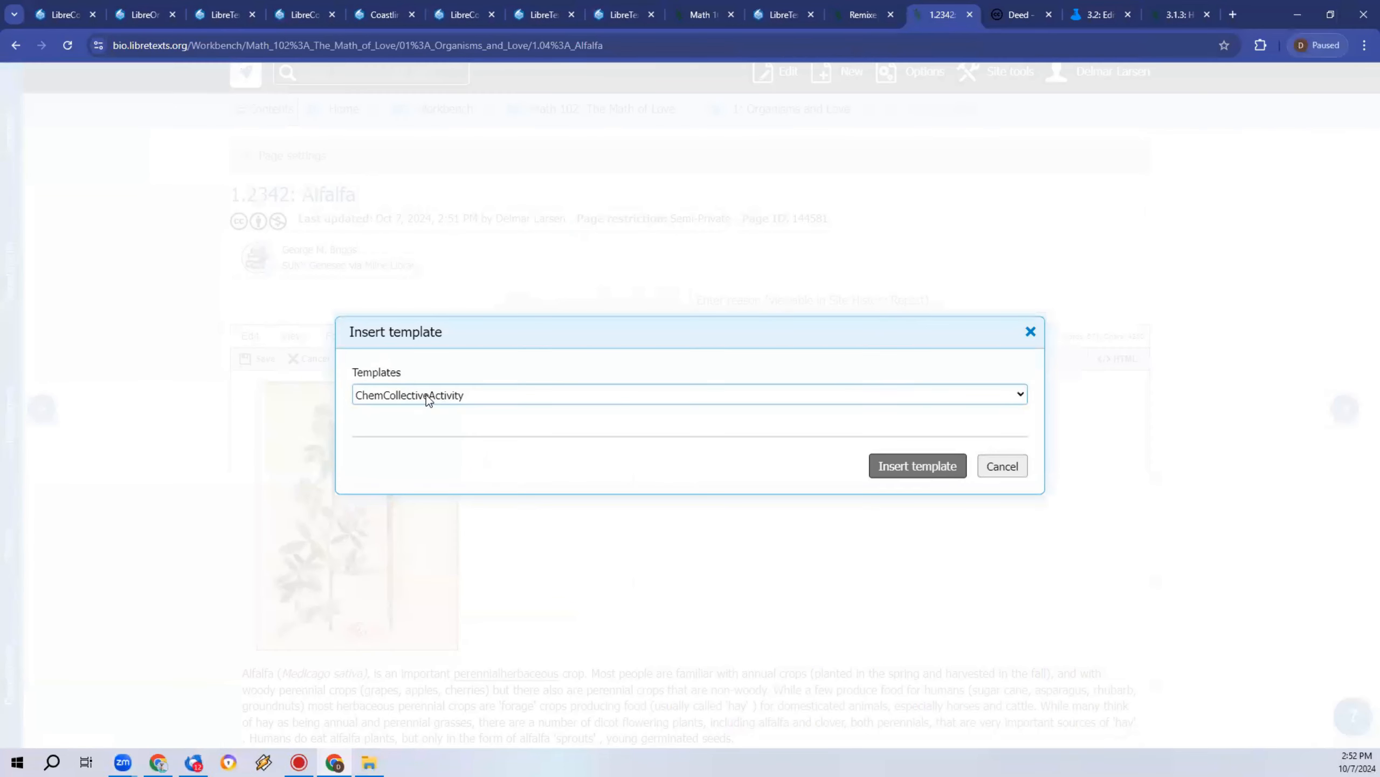
pyautogui.click(426, 395)
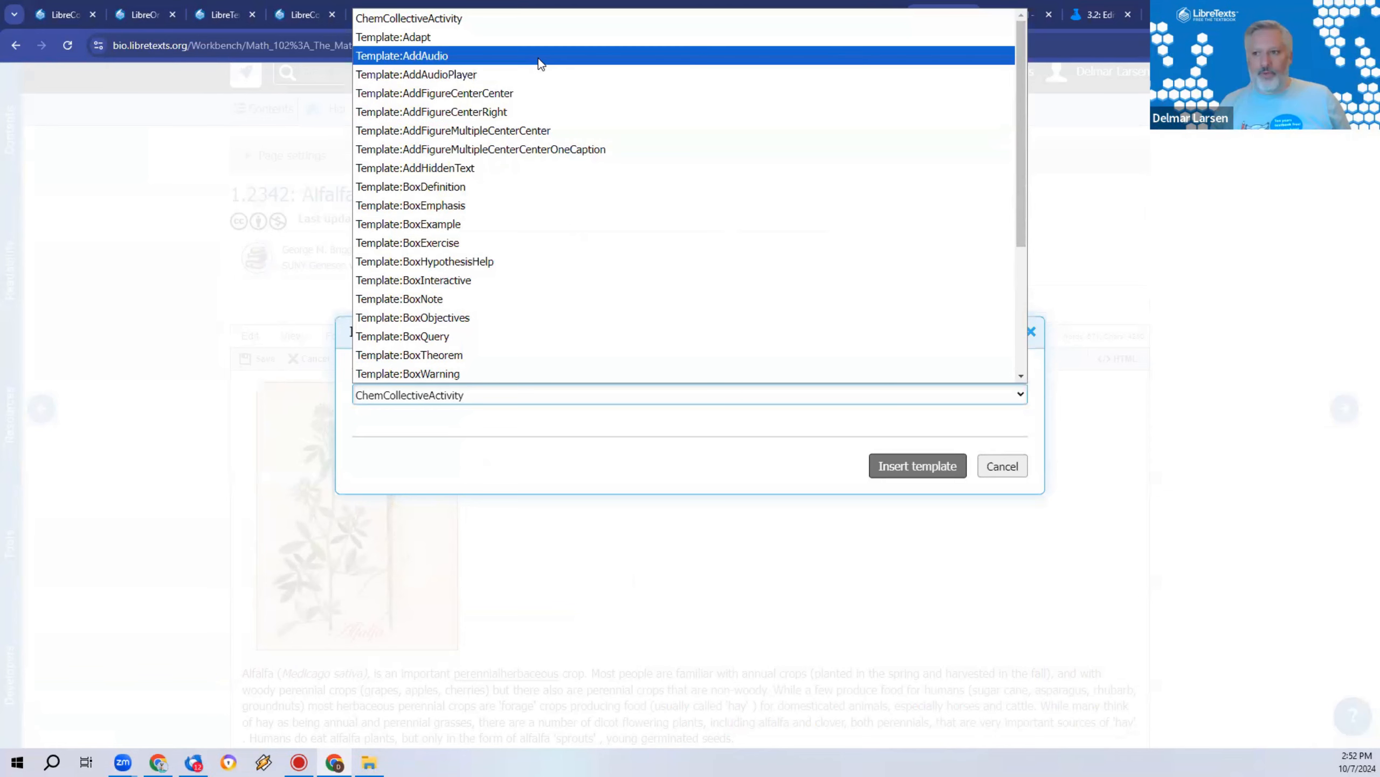
pyautogui.click(991, 466)
# Step: Examine the alfalfa illustration's size, alignment and alt text options, and leave them unmodified
pyautogui.rightClick(395, 520)
pyautogui.click(451, 636)
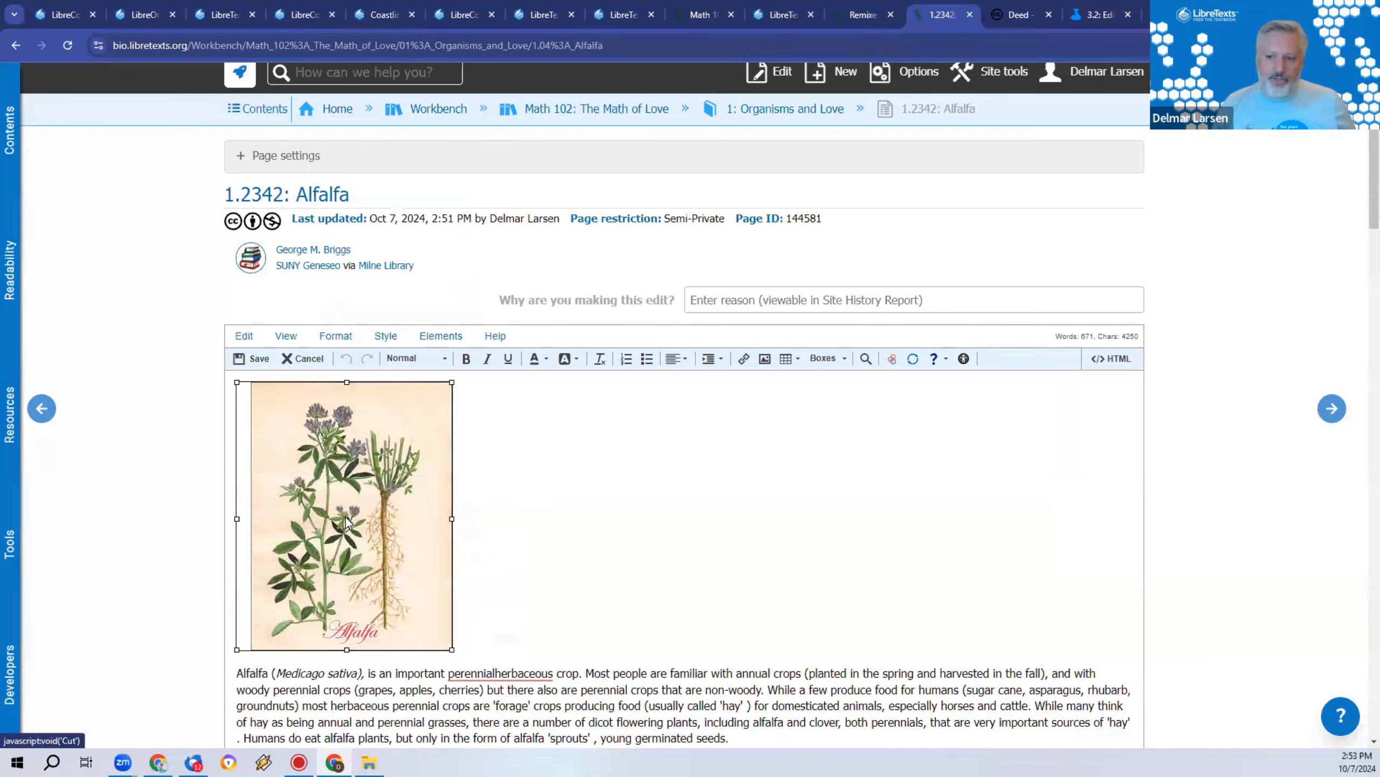
pyautogui.moveTo(390, 426); pyautogui.dragTo(343, 426)
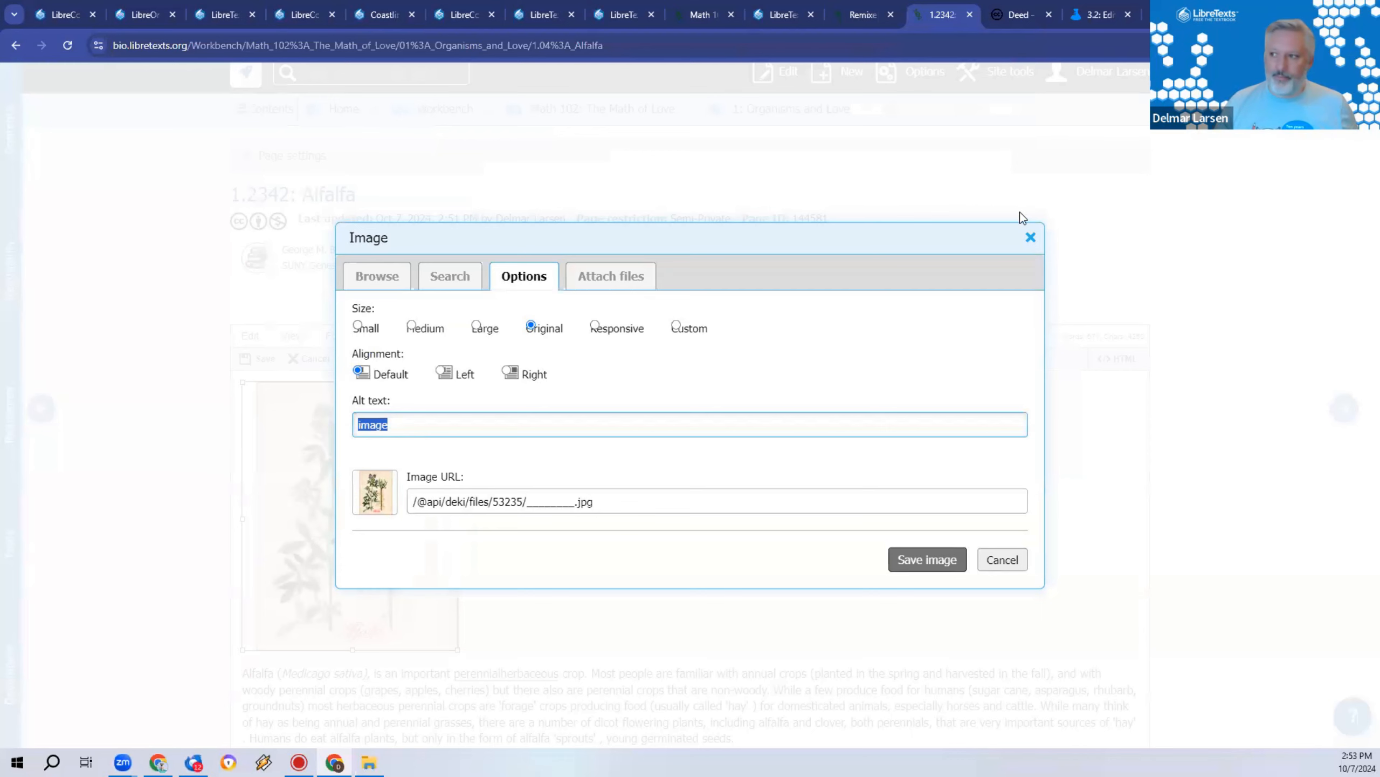
pyautogui.click(1030, 237)
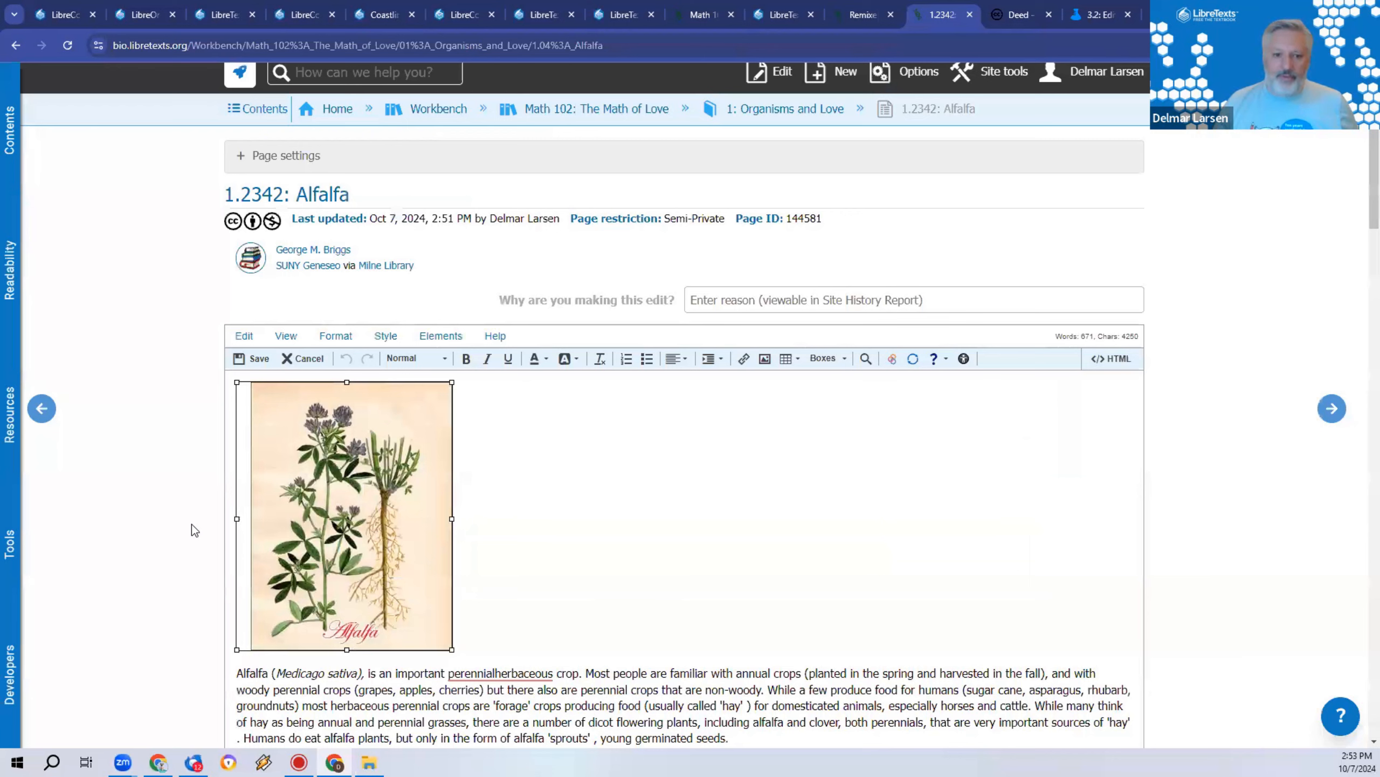
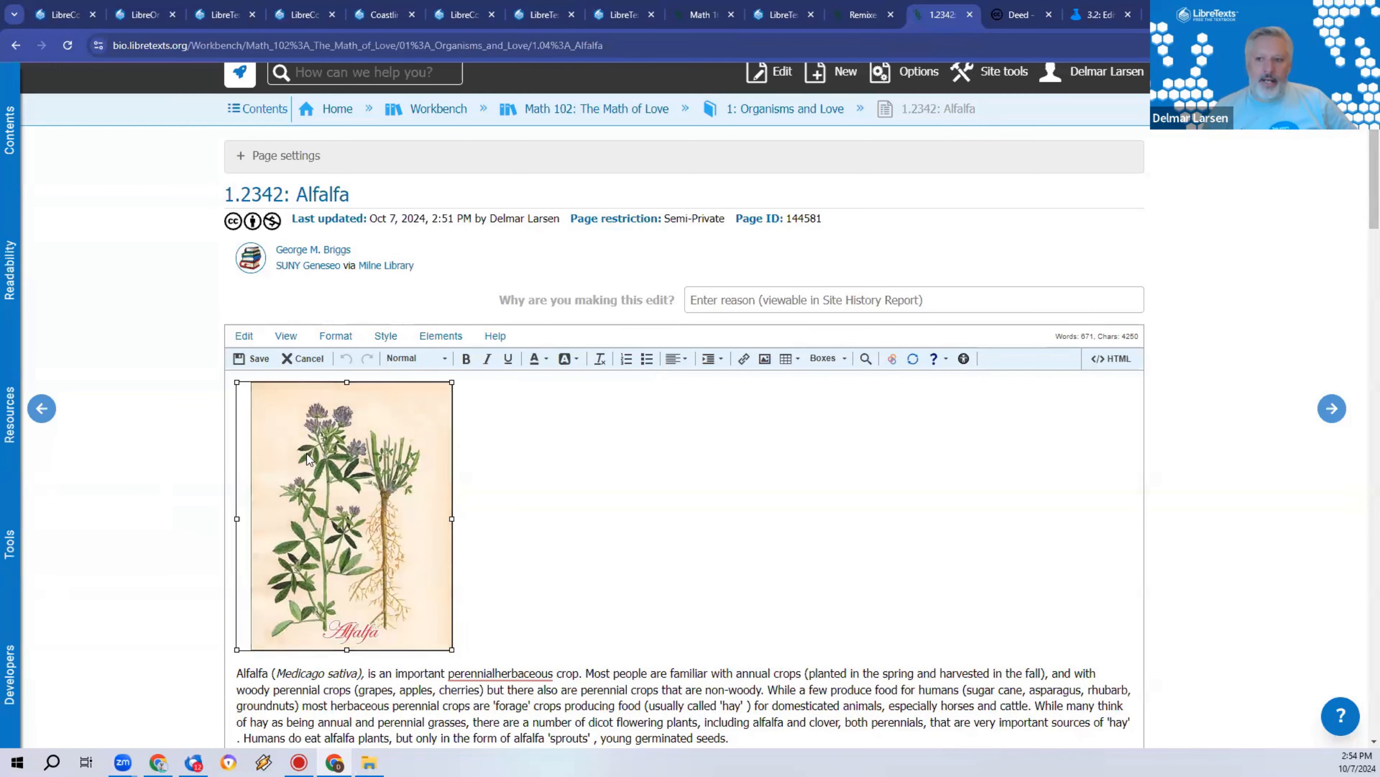
# Step: Expand the page settings and leave page editing without saving
pyautogui.click(286, 156)
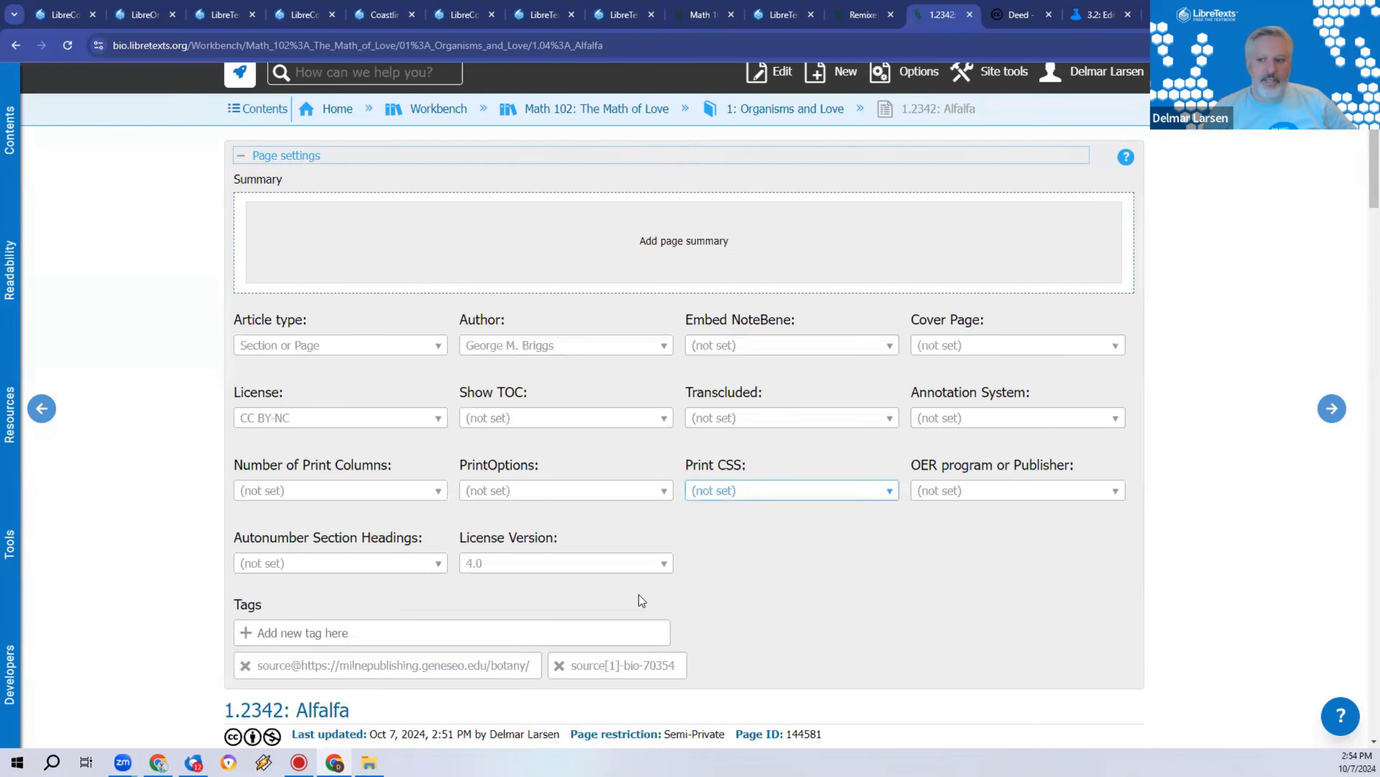
pyautogui.scroll(-7, 648, 605)
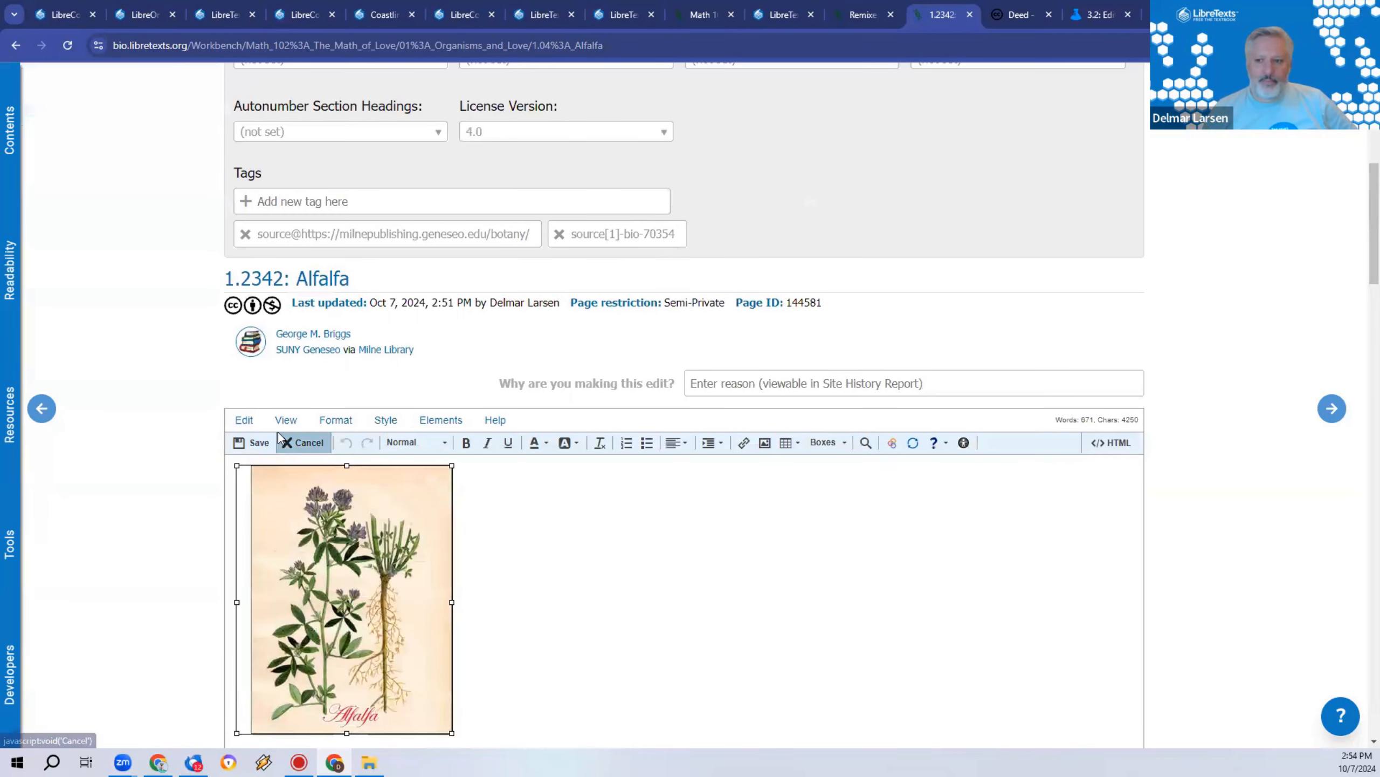
pyautogui.click(302, 442)
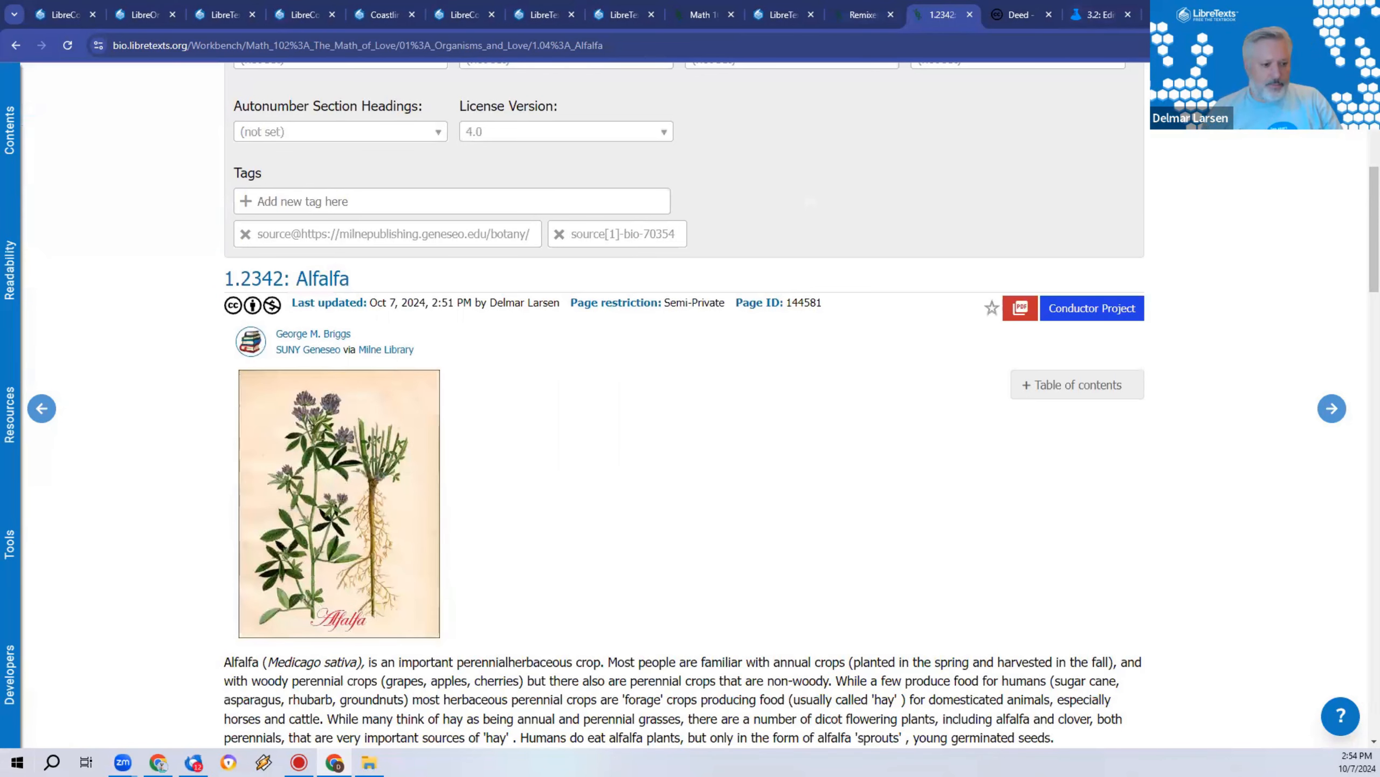
# Step: Switch to the other browser window, open ChatGPT in a new tab, and restore the window to a smaller size
pyautogui.click(158, 762)
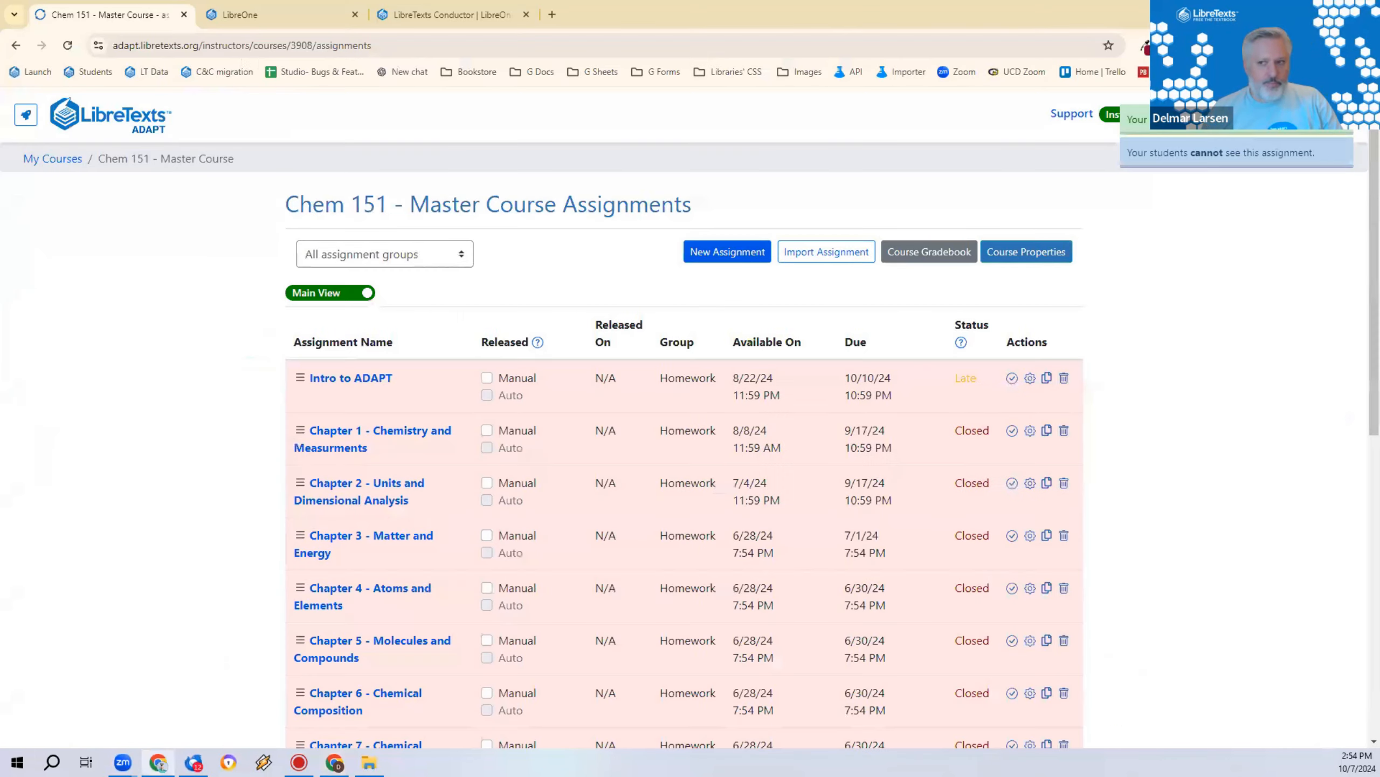
pyautogui.click(552, 14)
pyautogui.write('chat')
pyautogui.press('Return')
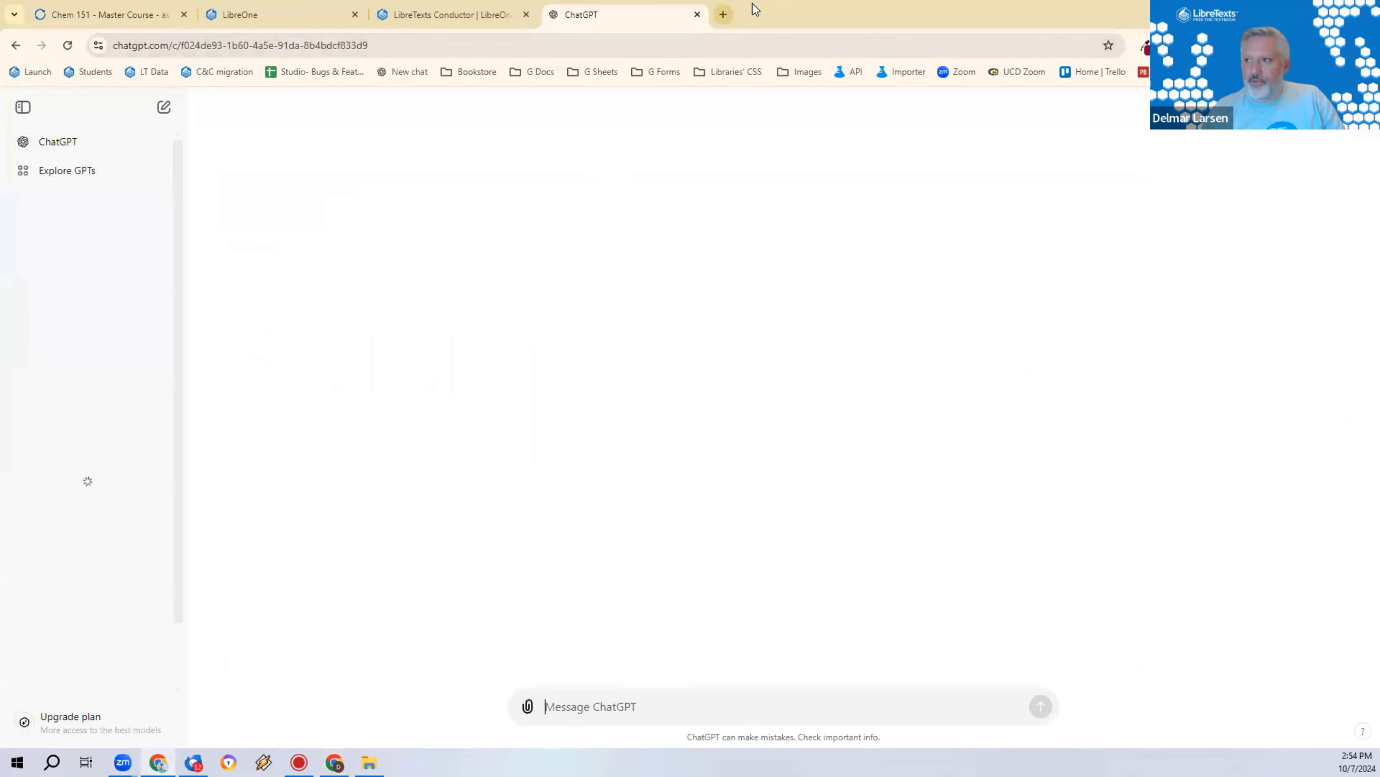
pyautogui.doubleClick(797, 20)
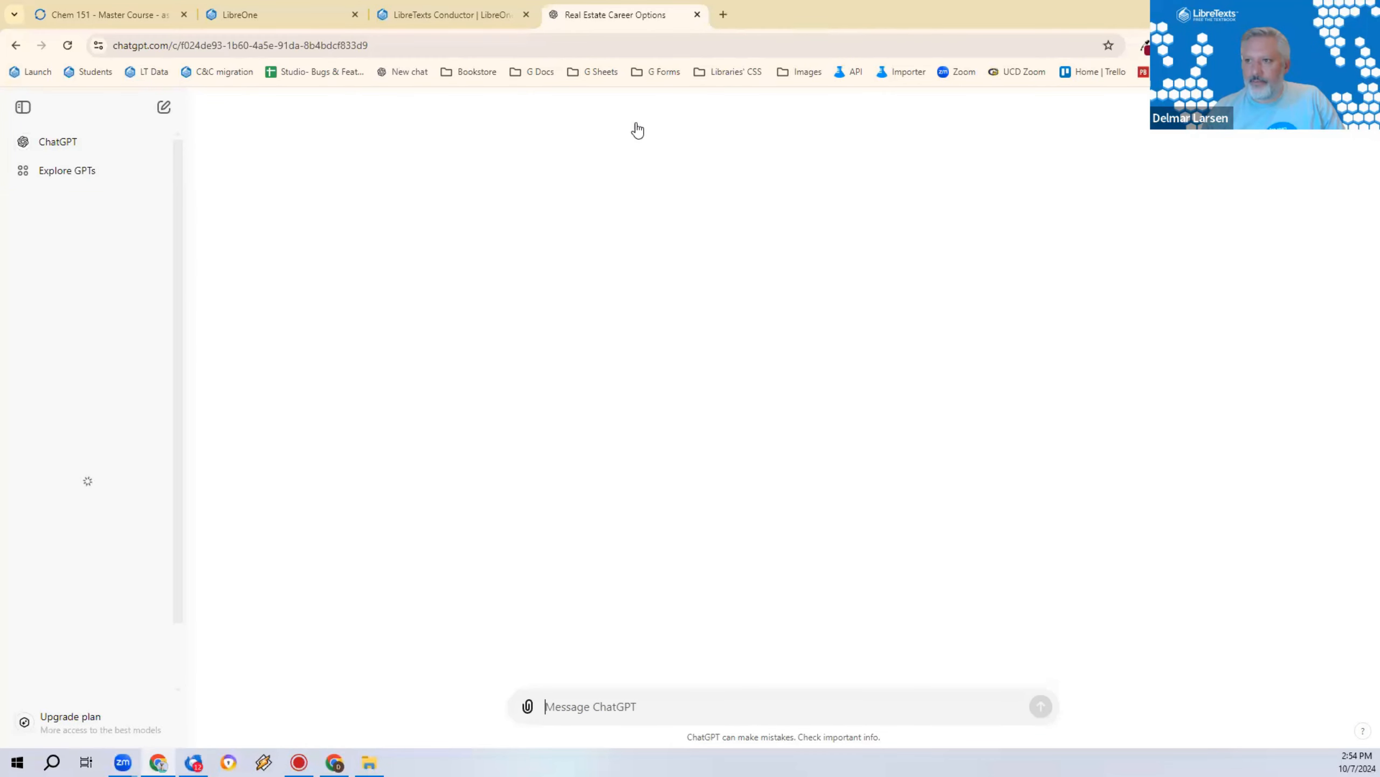
# Step: Copy the Alfalfa page's web address and ask ChatGPT to summarize that page
pyautogui.click(637, 50)
pyautogui.hotkey('ctrl', 'c')
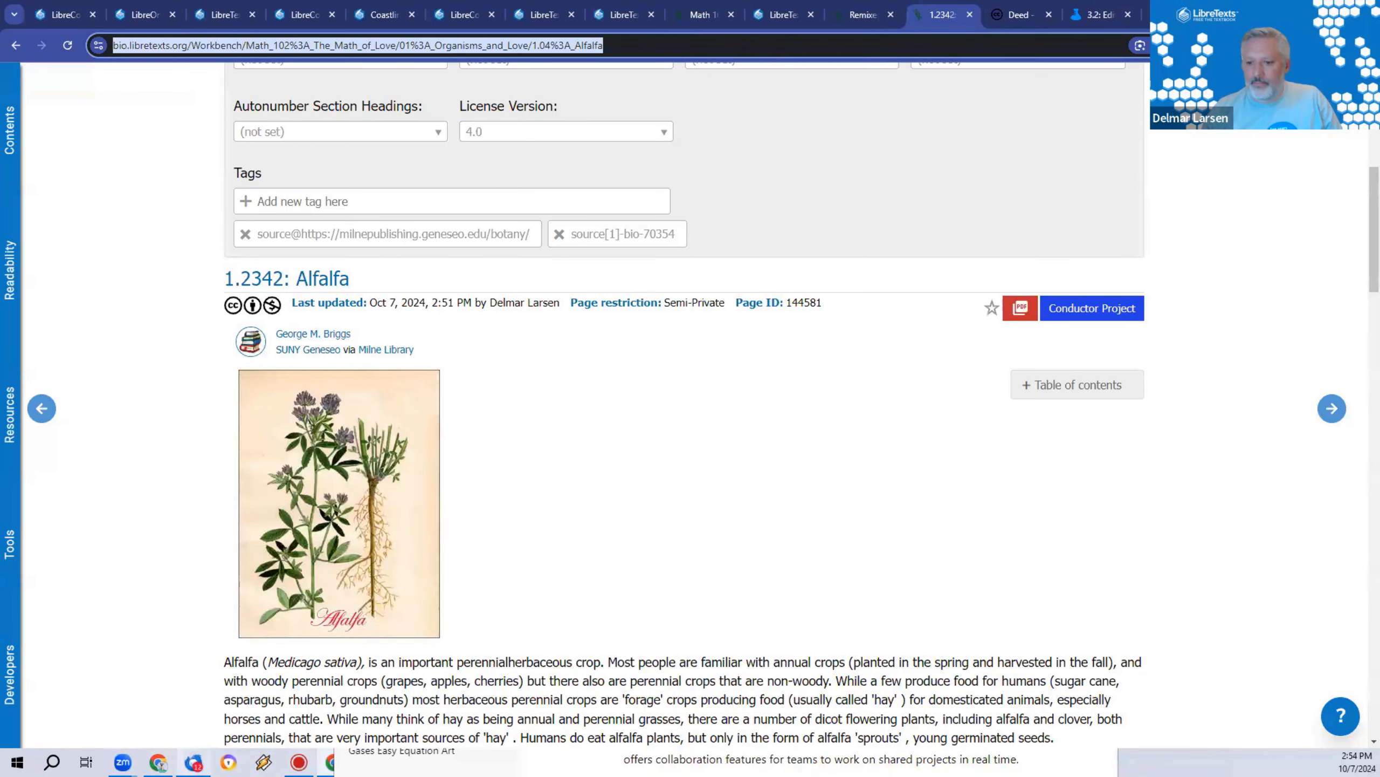
pyautogui.click(158, 762)
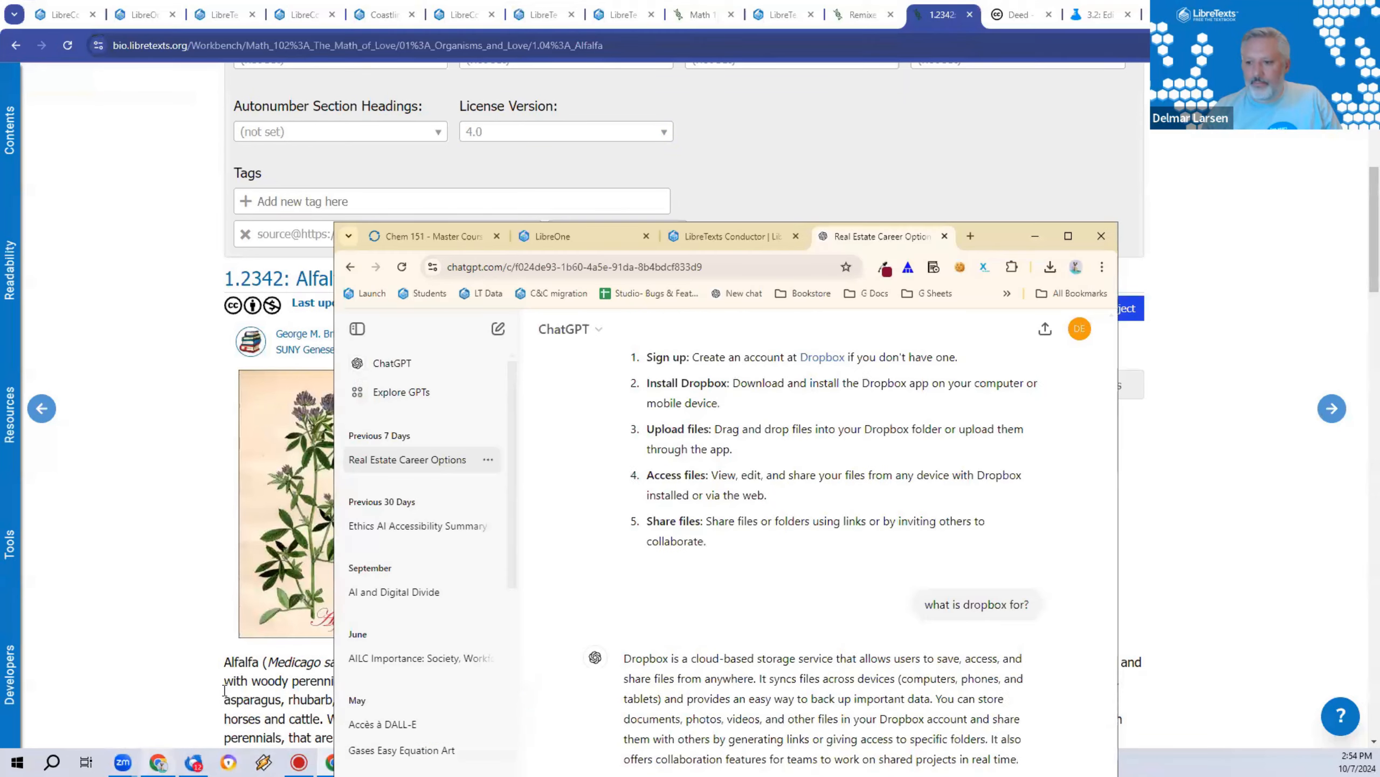
pyautogui.doubleClick(982, 234)
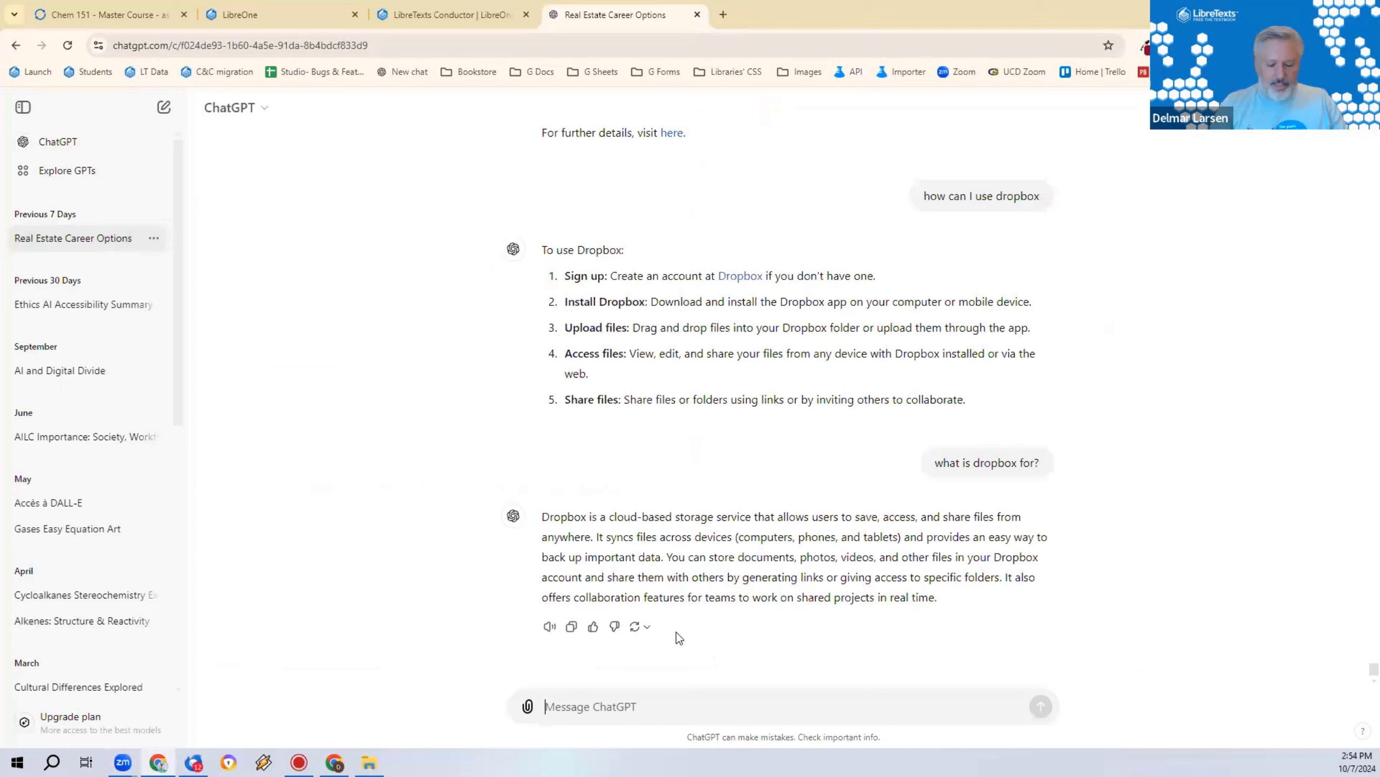
pyautogui.write('summarize')
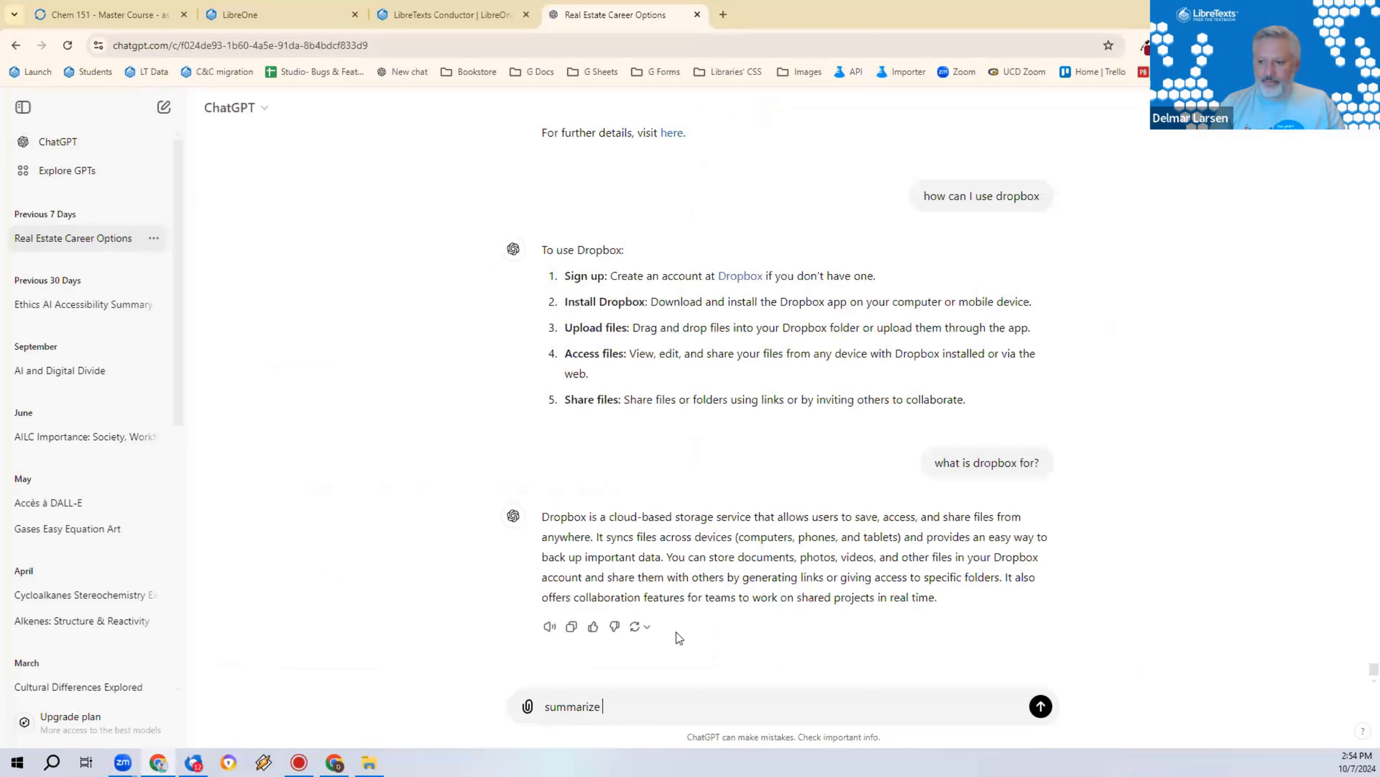
pyautogui.hotkey('ctrl', 'v')
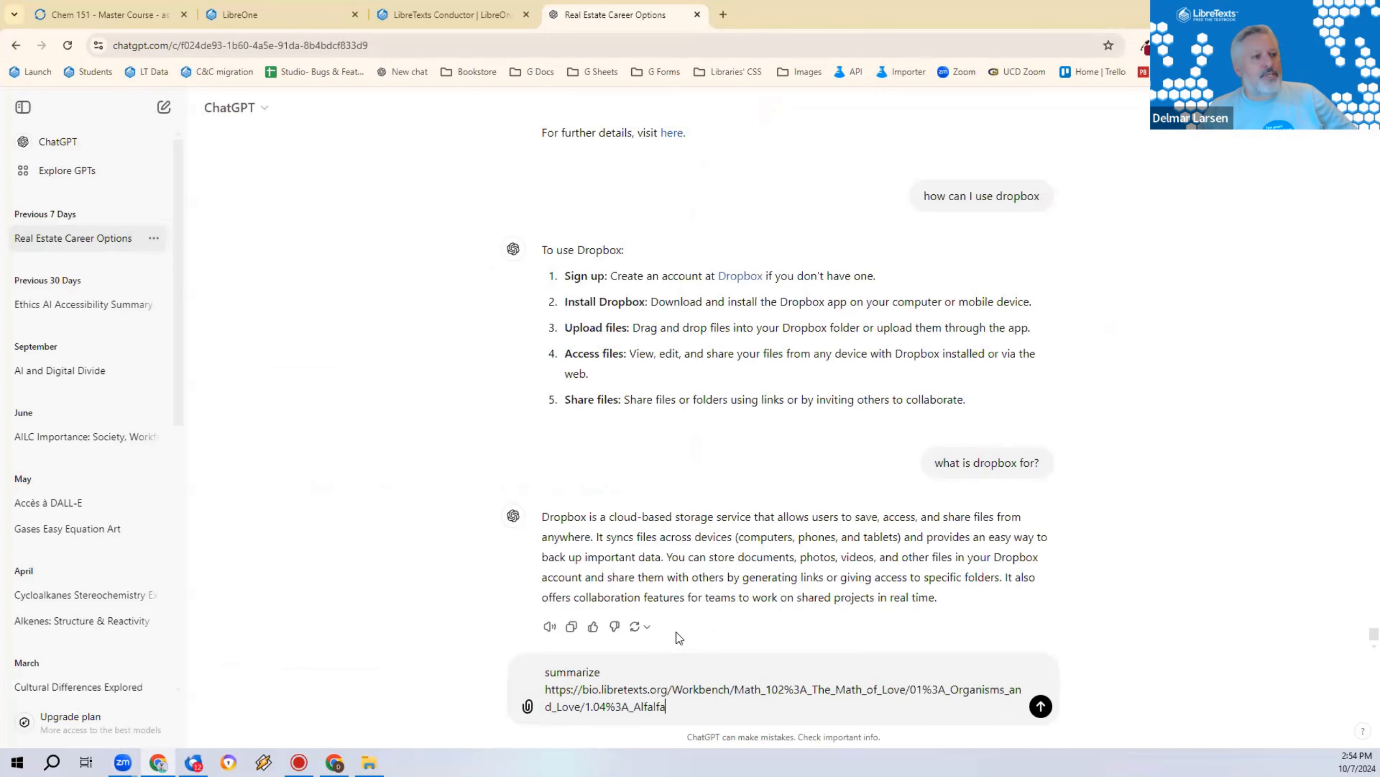
pyautogui.press('Return')
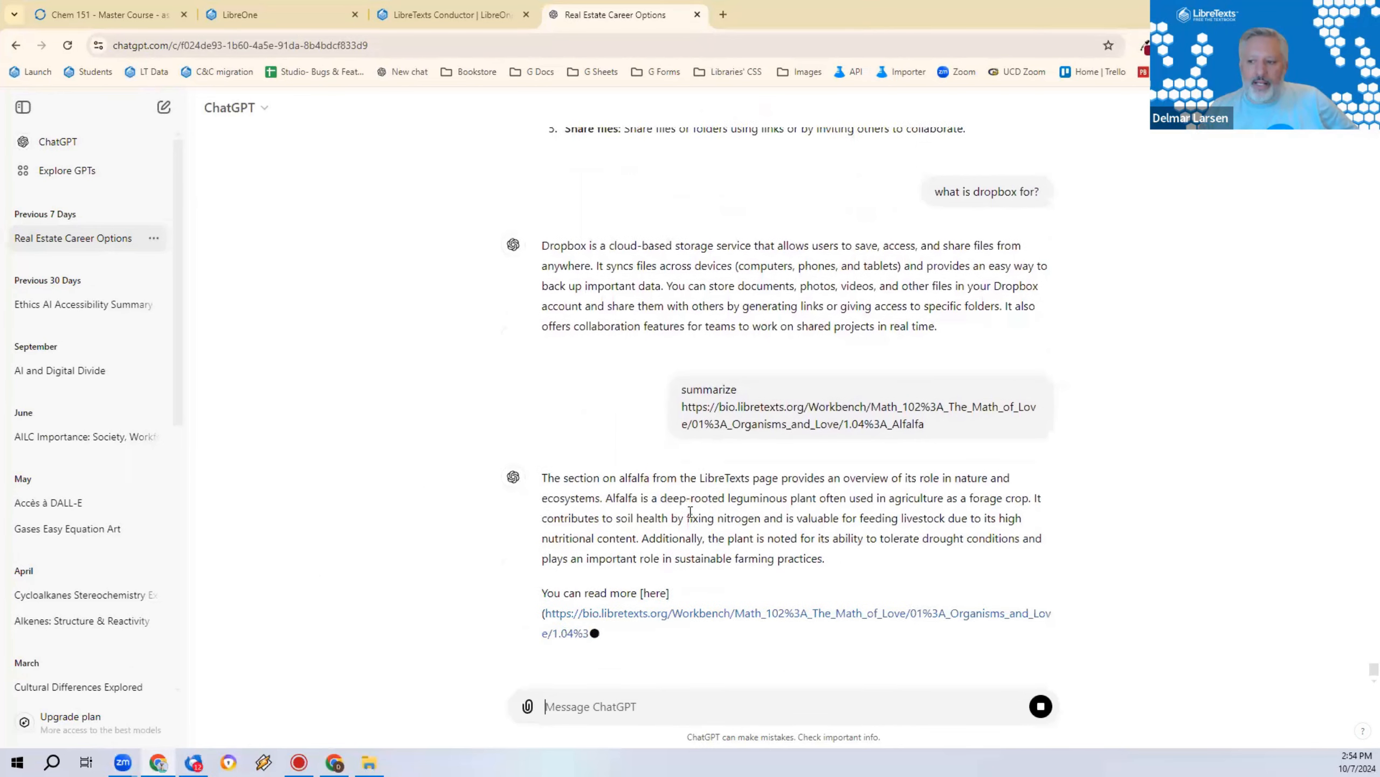
# Step: Copy the summary paragraph from ChatGPT's answer, leaving out the read-more line
pyautogui.moveTo(830, 600); pyautogui.dragTo(548, 518)
pyautogui.moveTo(742, 552); pyautogui.dragTo(740, 536)
pyautogui.tripleClick(740, 536)
pyautogui.hotkey('ctrl', 'c')
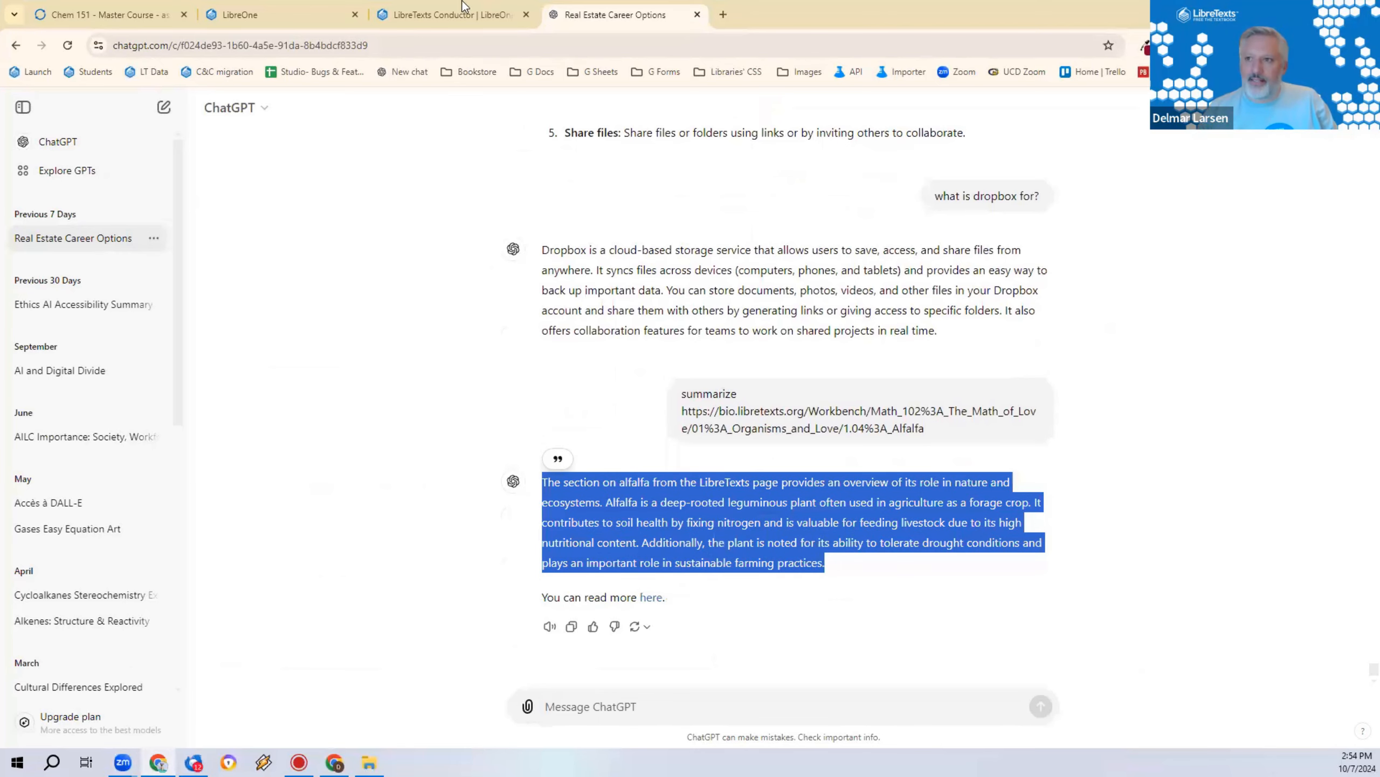
# Step: Return to the LibreTexts Alfalfa page, paste the copied paragraph as the page summary, and save it
pyautogui.click(464, 7)
pyautogui.click(1298, 11)
pyautogui.scroll(5, 913, 174)
pyautogui.click(1117, 169)
pyautogui.hotkey('ctrl', 'v')
pyautogui.click(1046, 278)
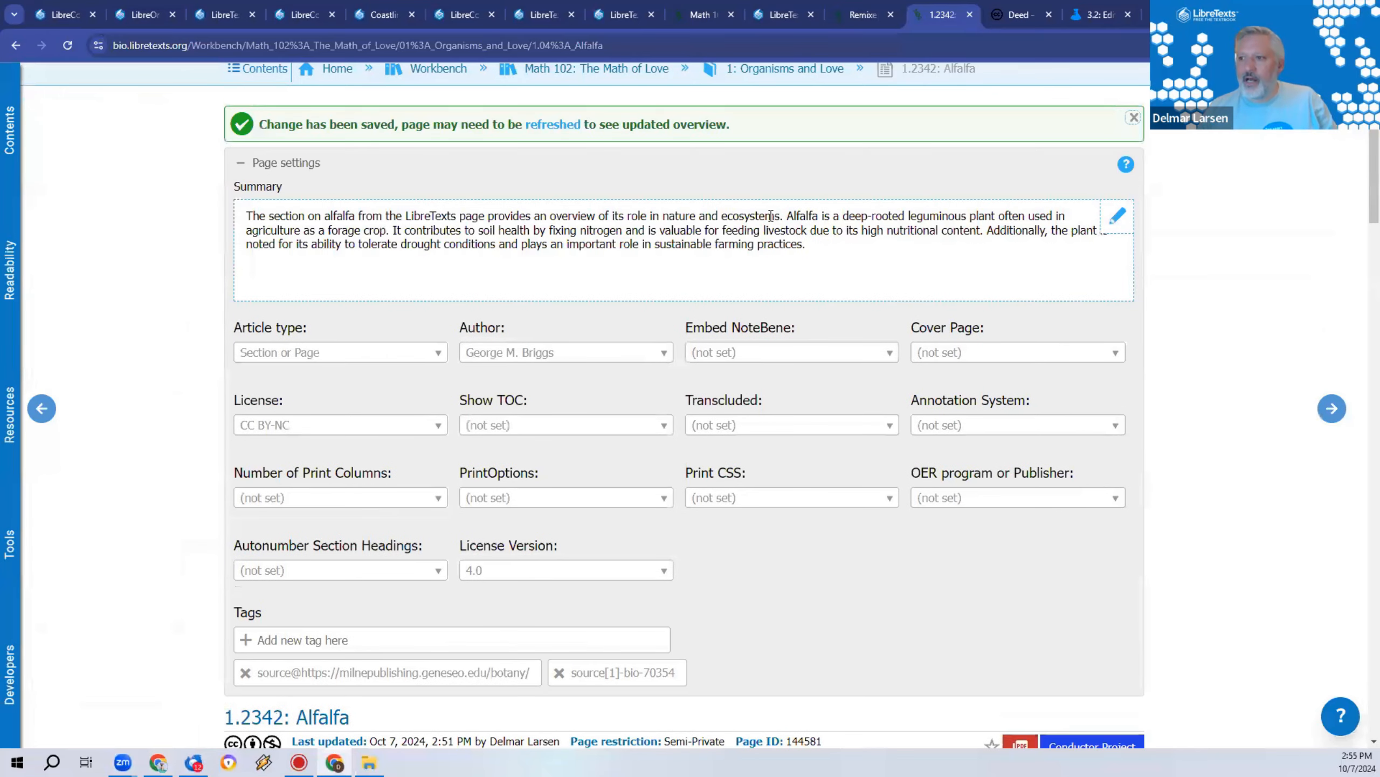
# Step: Review the Alfalfa page's attribution, figure caption and page settings, and collapse the page settings
pyautogui.scroll(-5, 770, 216)
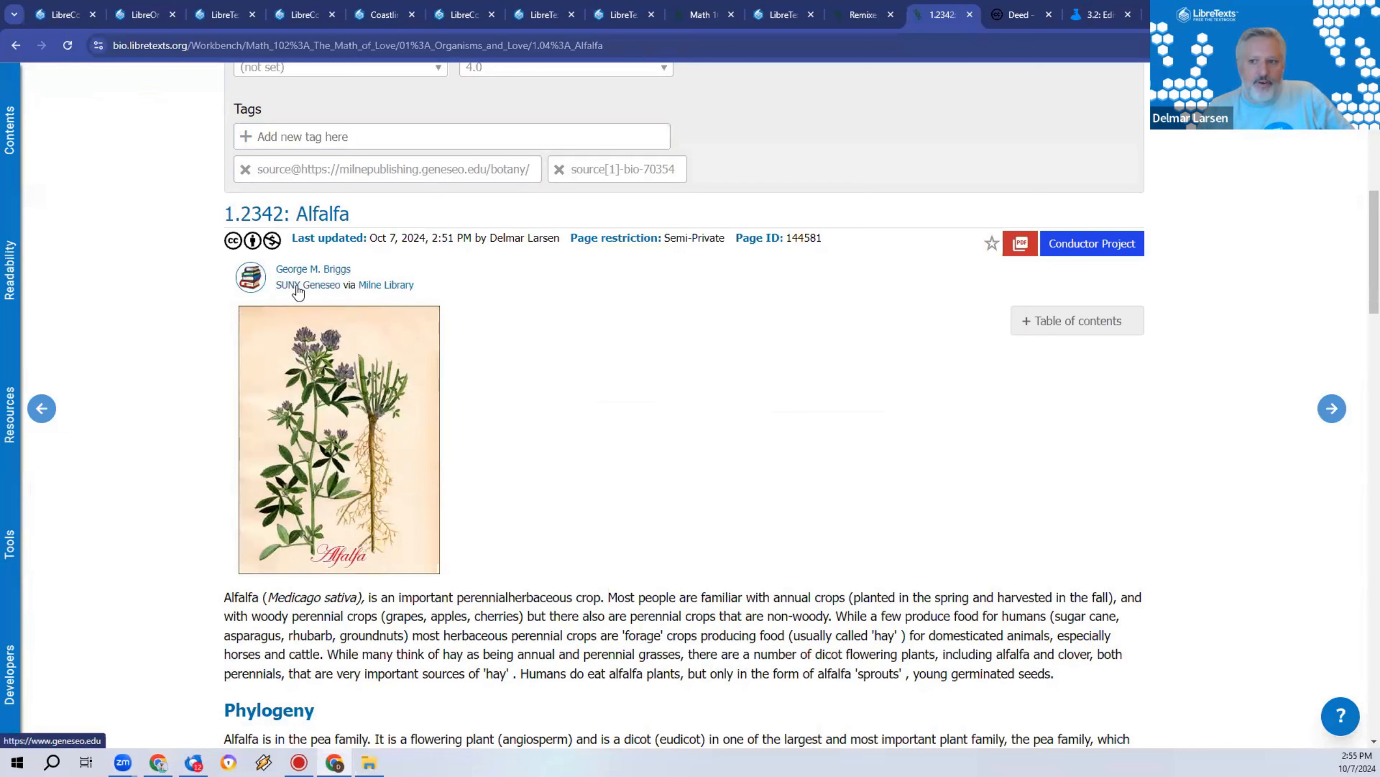
pyautogui.click(324, 291)
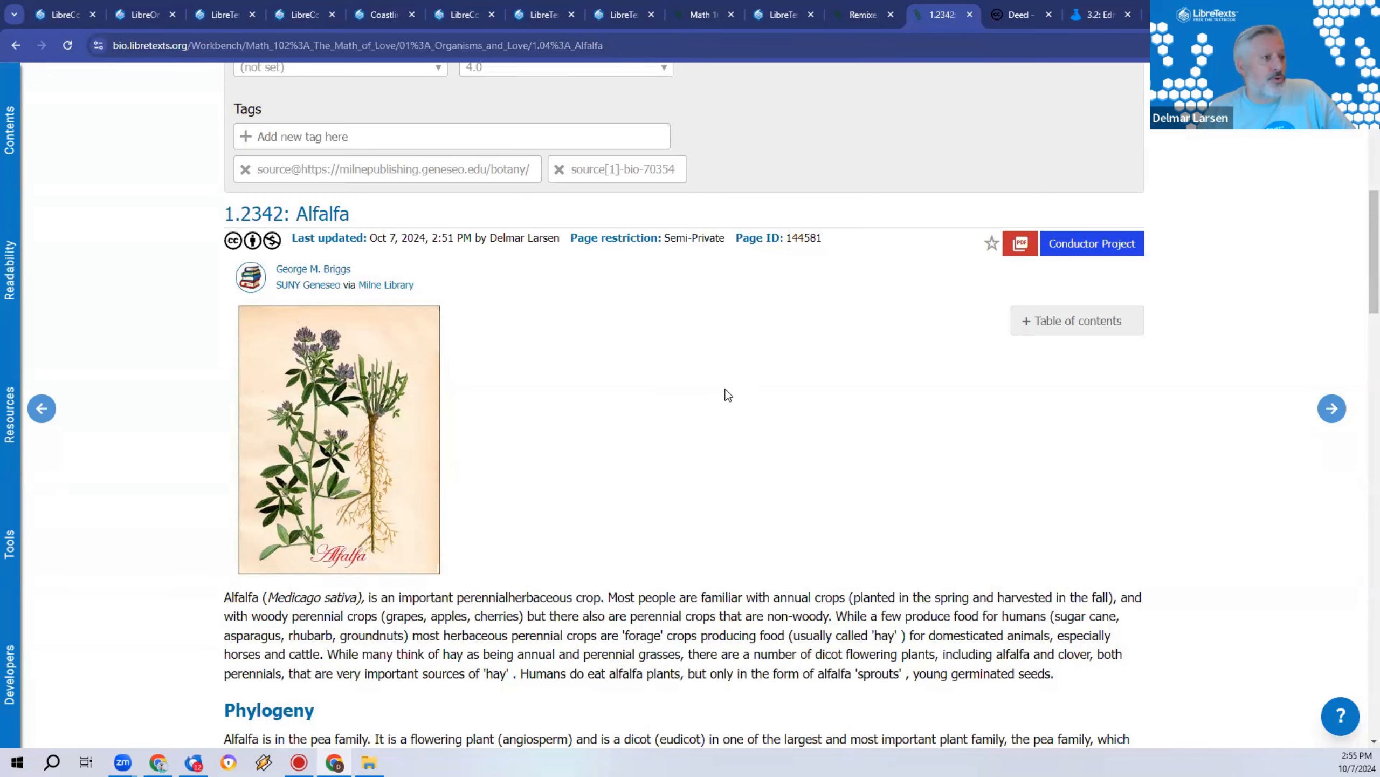
pyautogui.scroll(-5, 728, 416)
pyautogui.scroll(-12, 647, 401)
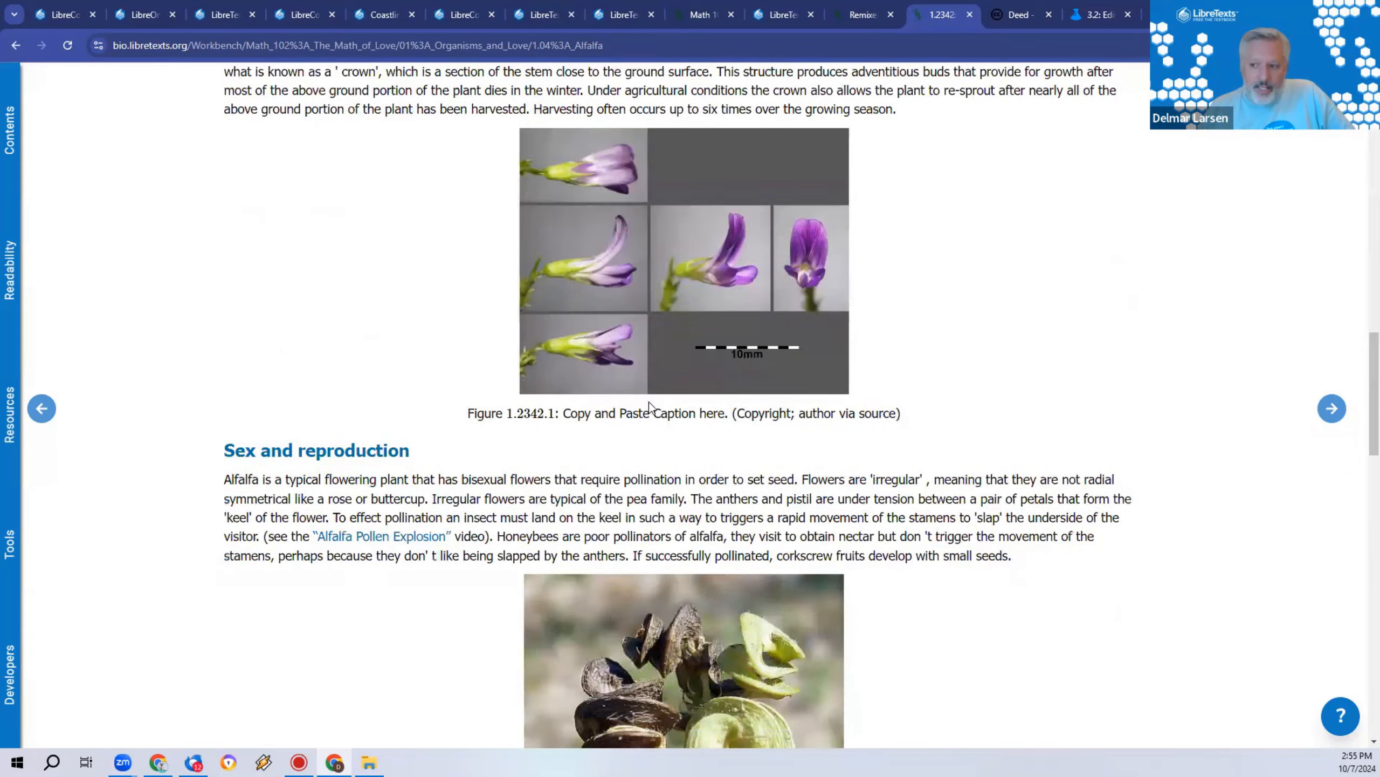
pyautogui.scroll(13, 653, 402)
pyautogui.scroll(10, 654, 397)
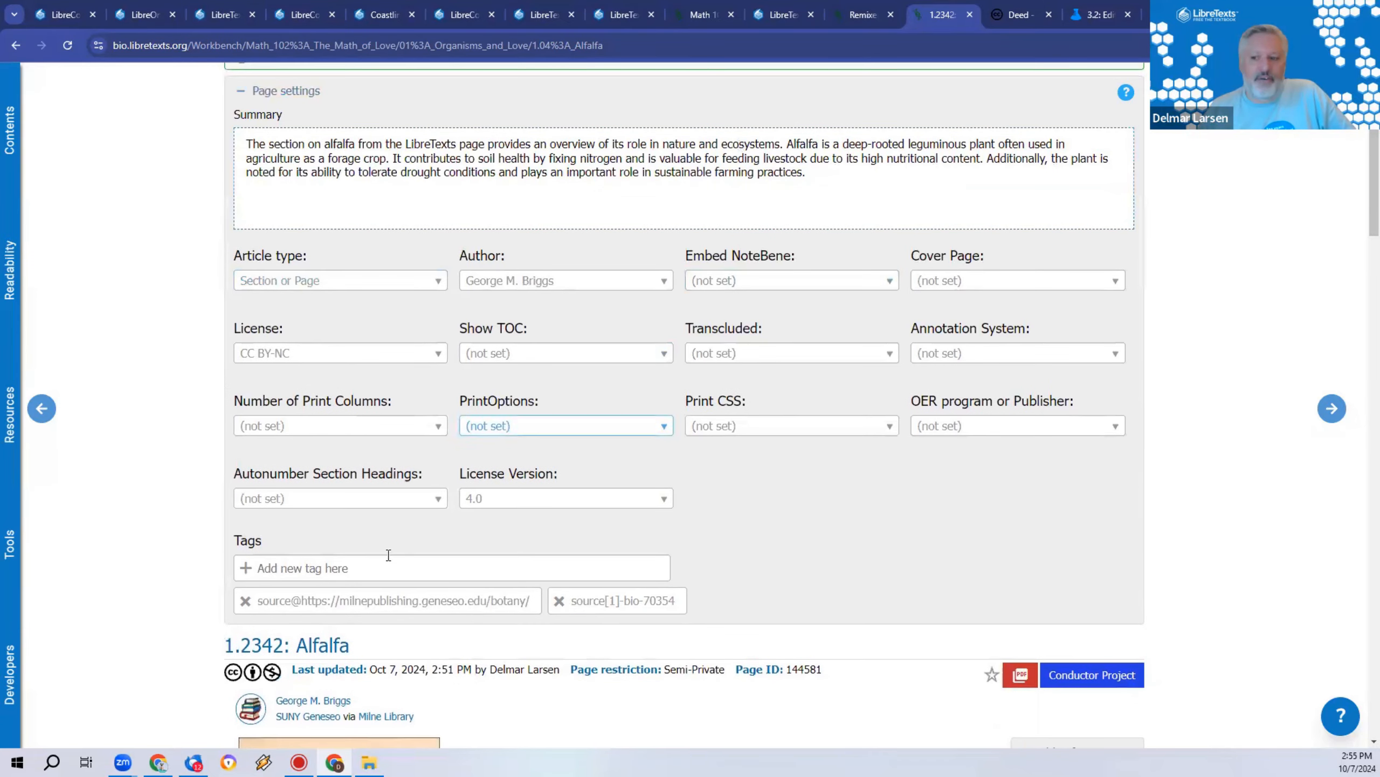
pyautogui.scroll(-8, 511, 409)
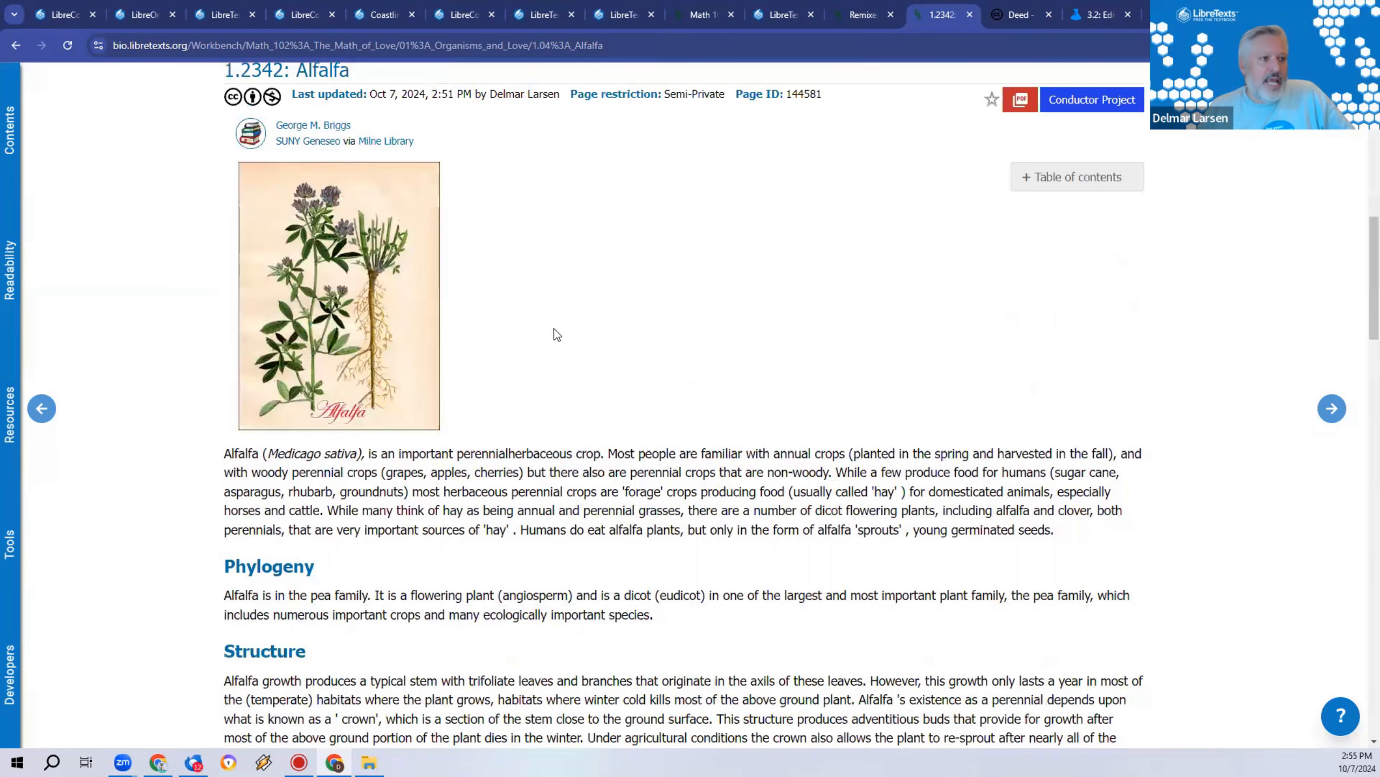
pyautogui.scroll(7, 557, 329)
pyautogui.scroll(4, 559, 330)
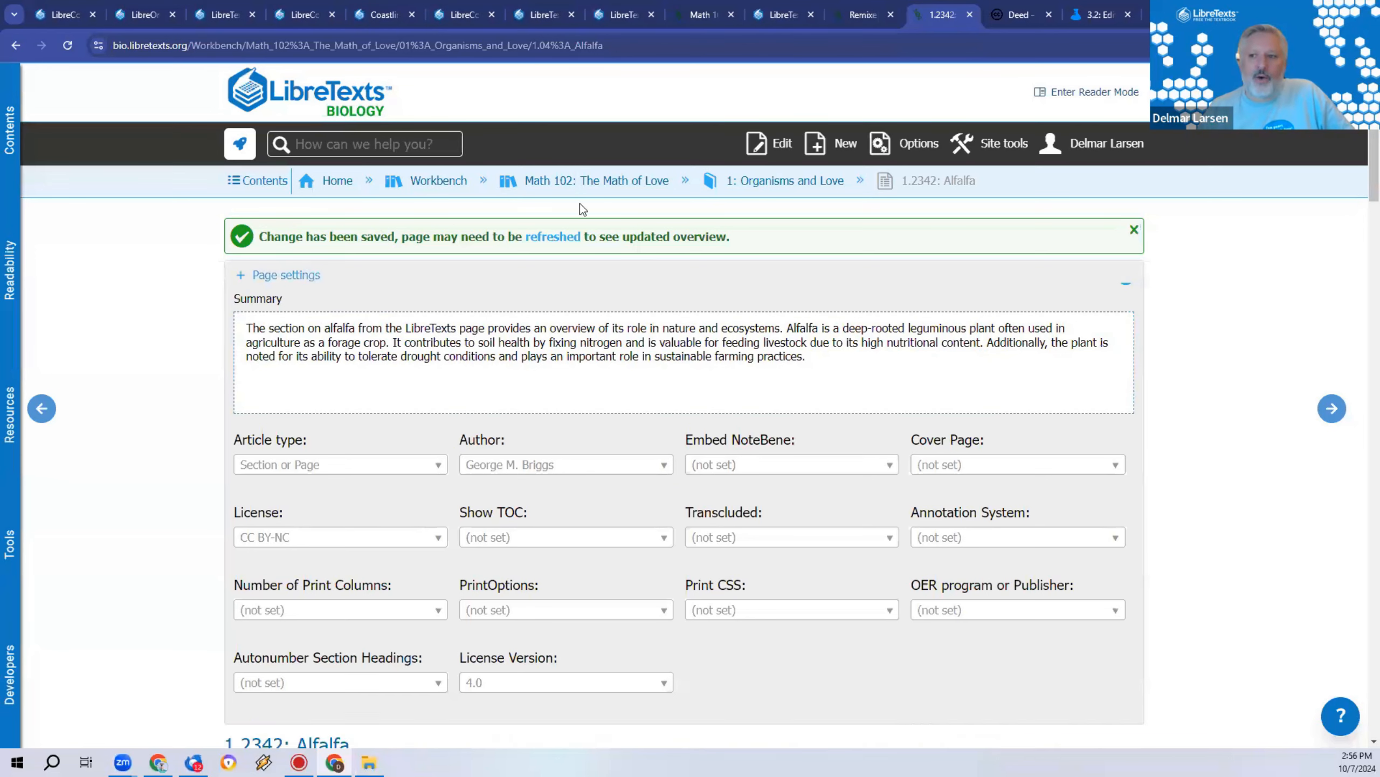
pyautogui.click(311, 275)
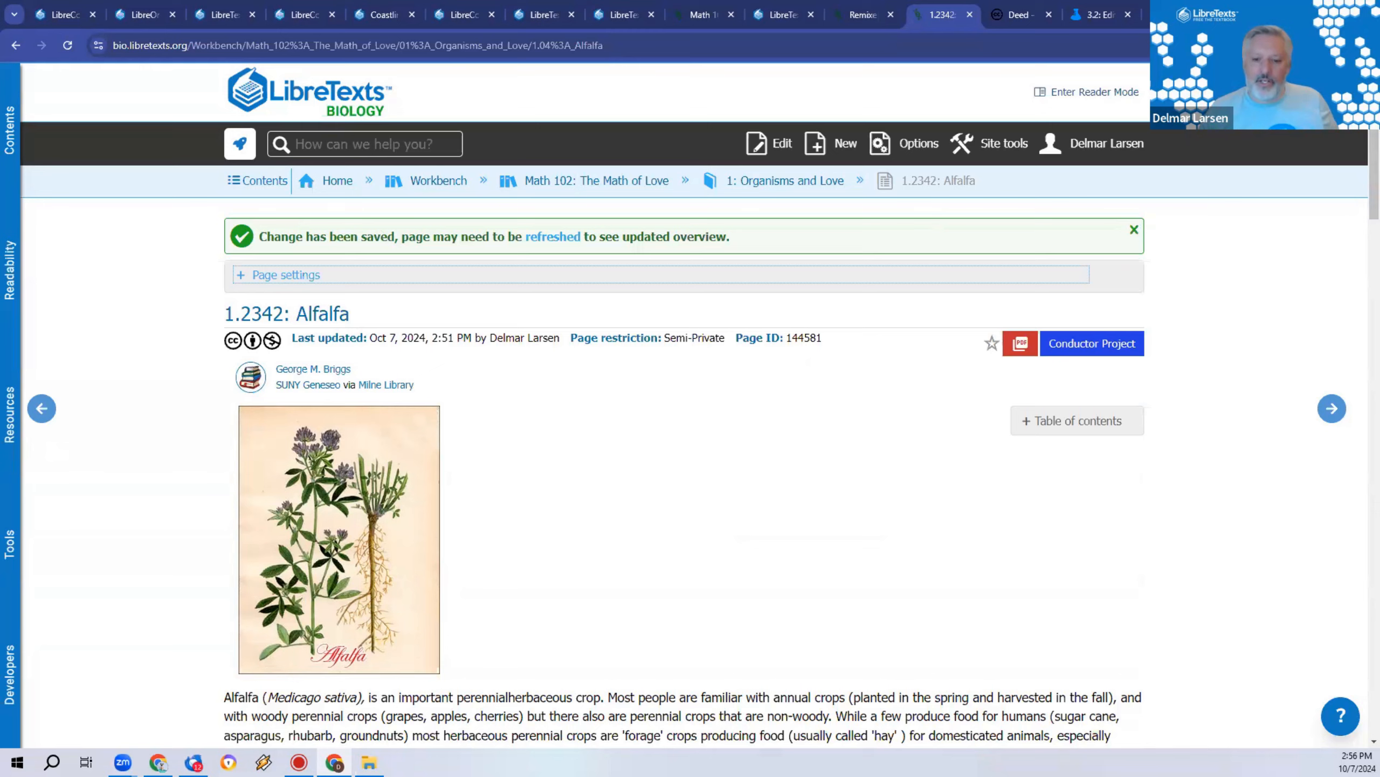
# Step: Reopen the Alfalfa page for editing and insert an interactive Python 3 script with code and output
pyautogui.click(769, 139)
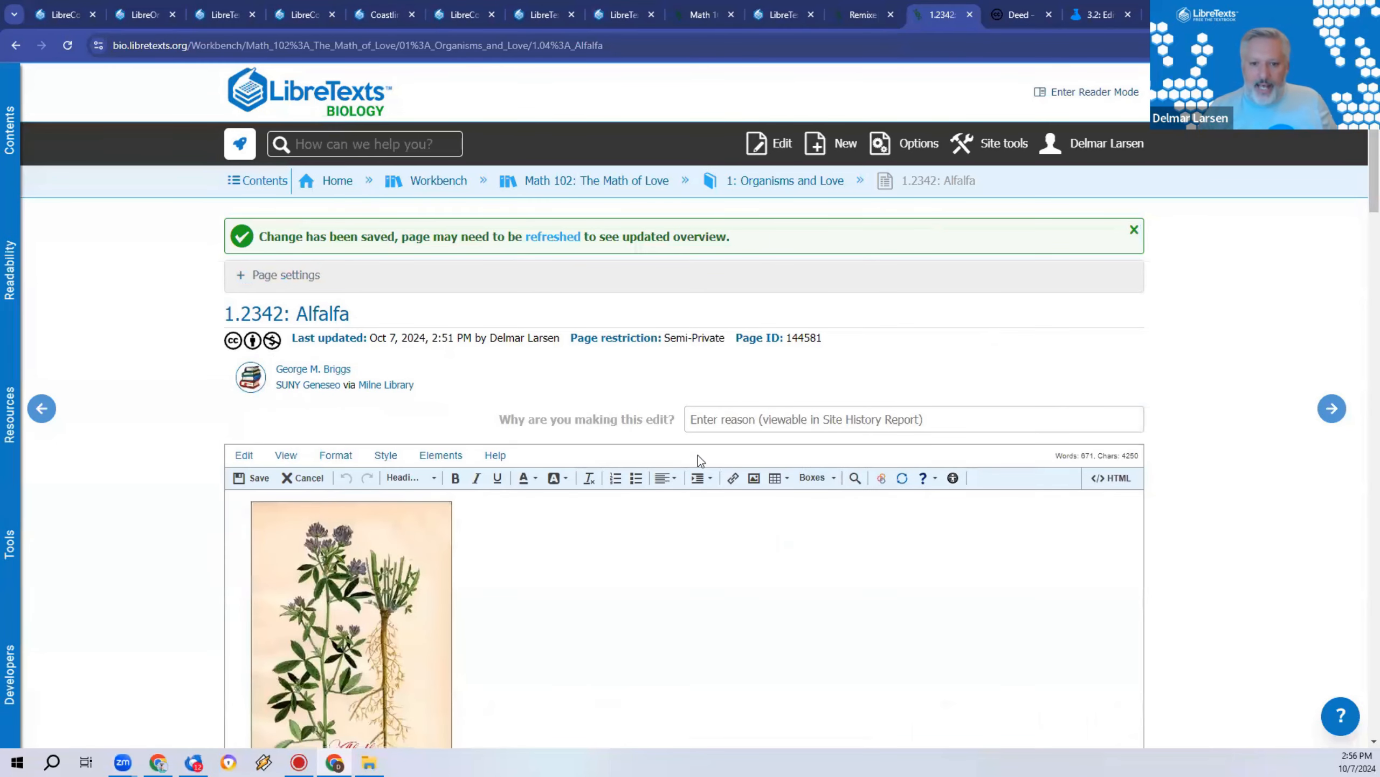
pyautogui.scroll(-8, 698, 455)
pyautogui.scroll(3, 673, 409)
pyautogui.scroll(1, 673, 410)
pyautogui.scroll(-6, 743, 331)
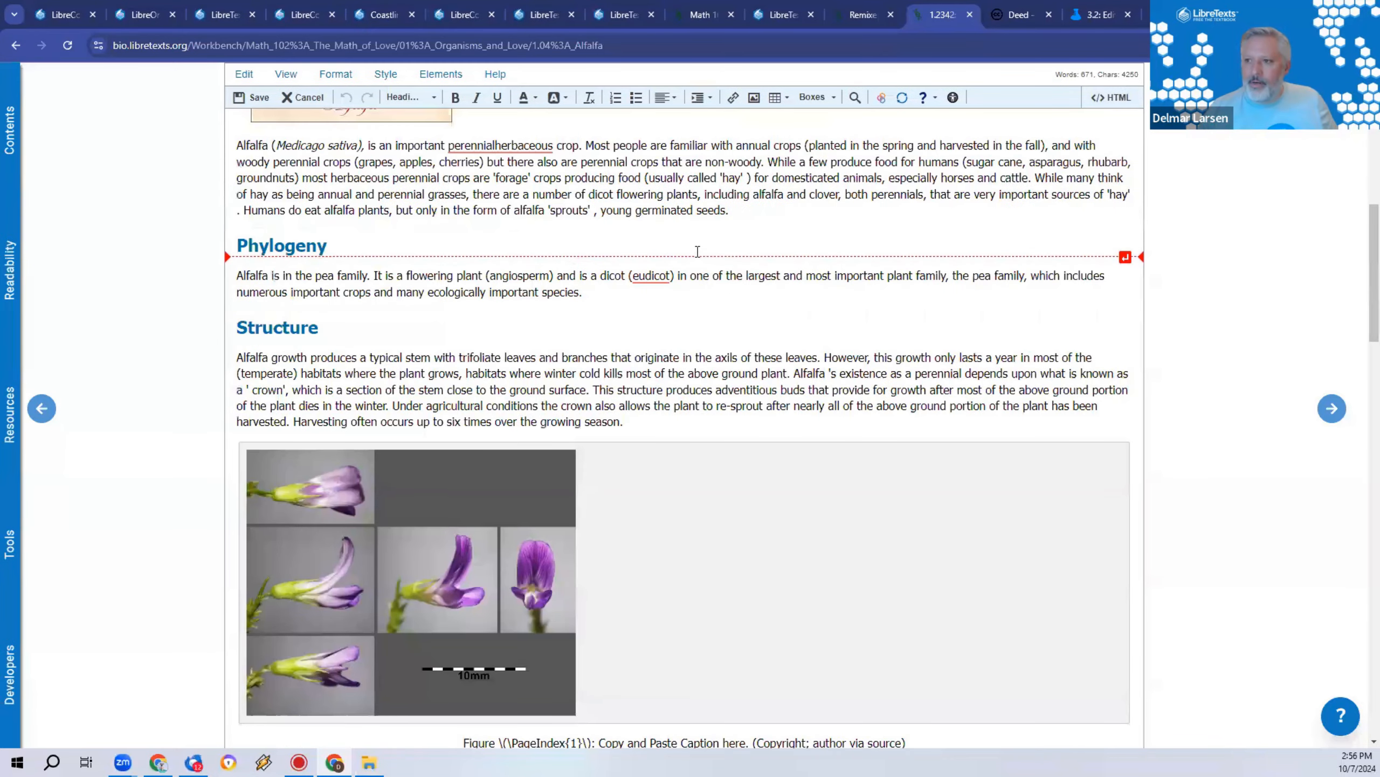
pyautogui.click(882, 100)
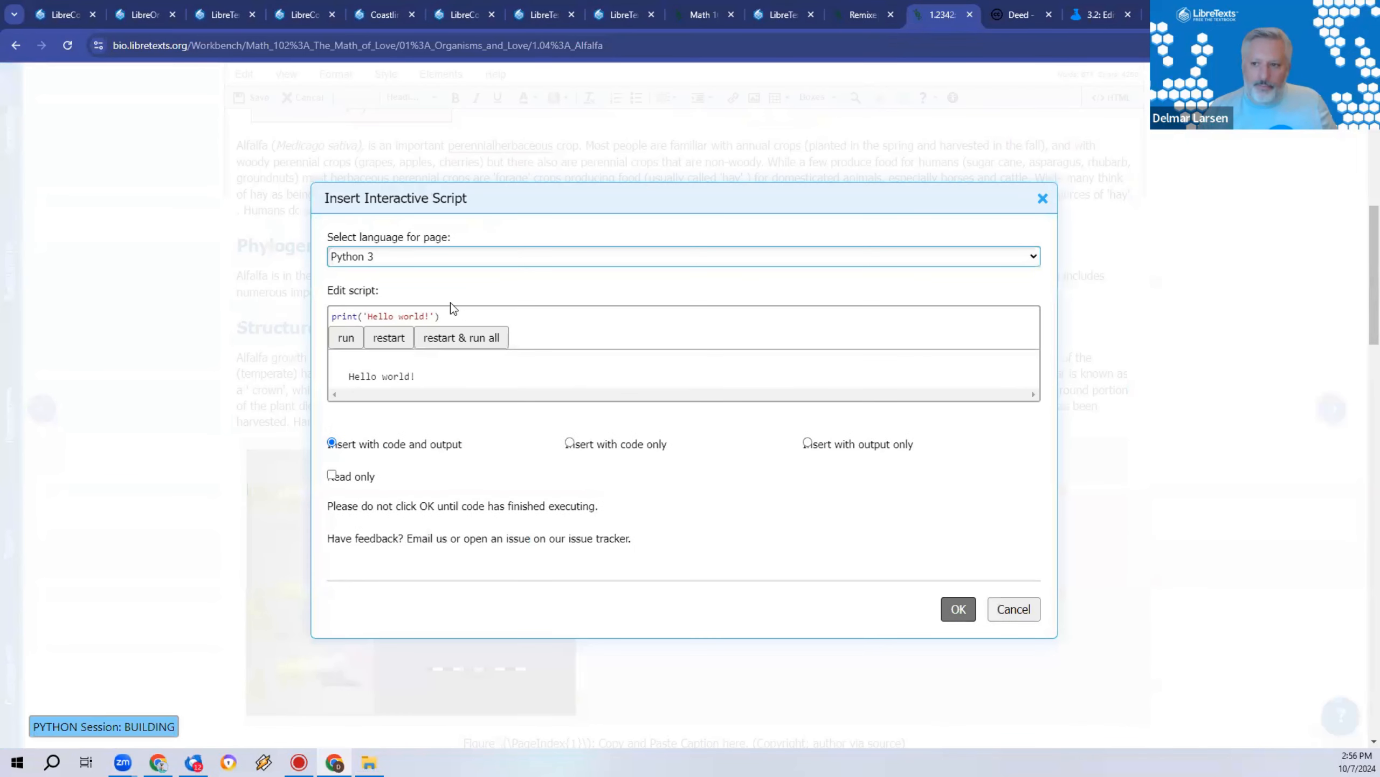
pyautogui.click(957, 609)
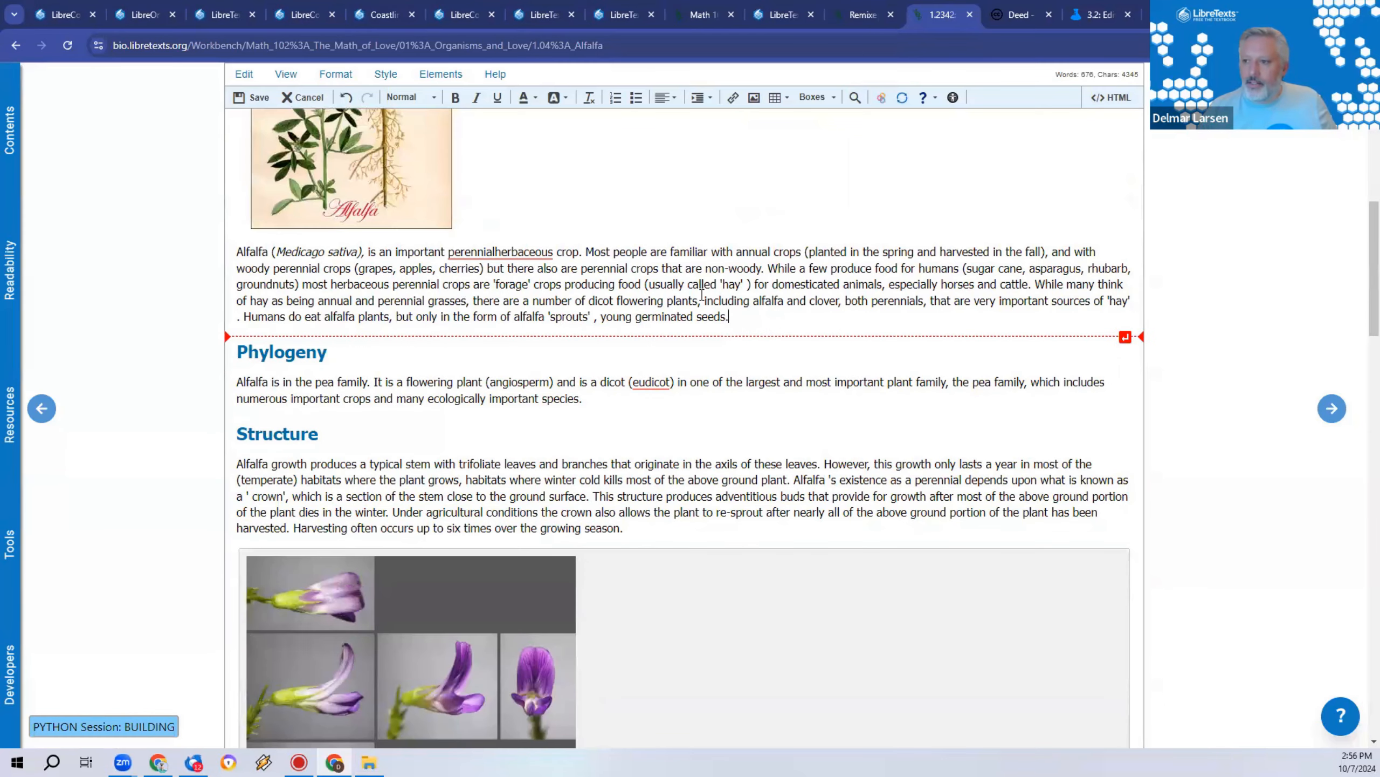
# Step: Insert a hello world interactive script with code and output on a new line beneath the introduction, and save the page
pyautogui.press('Return')
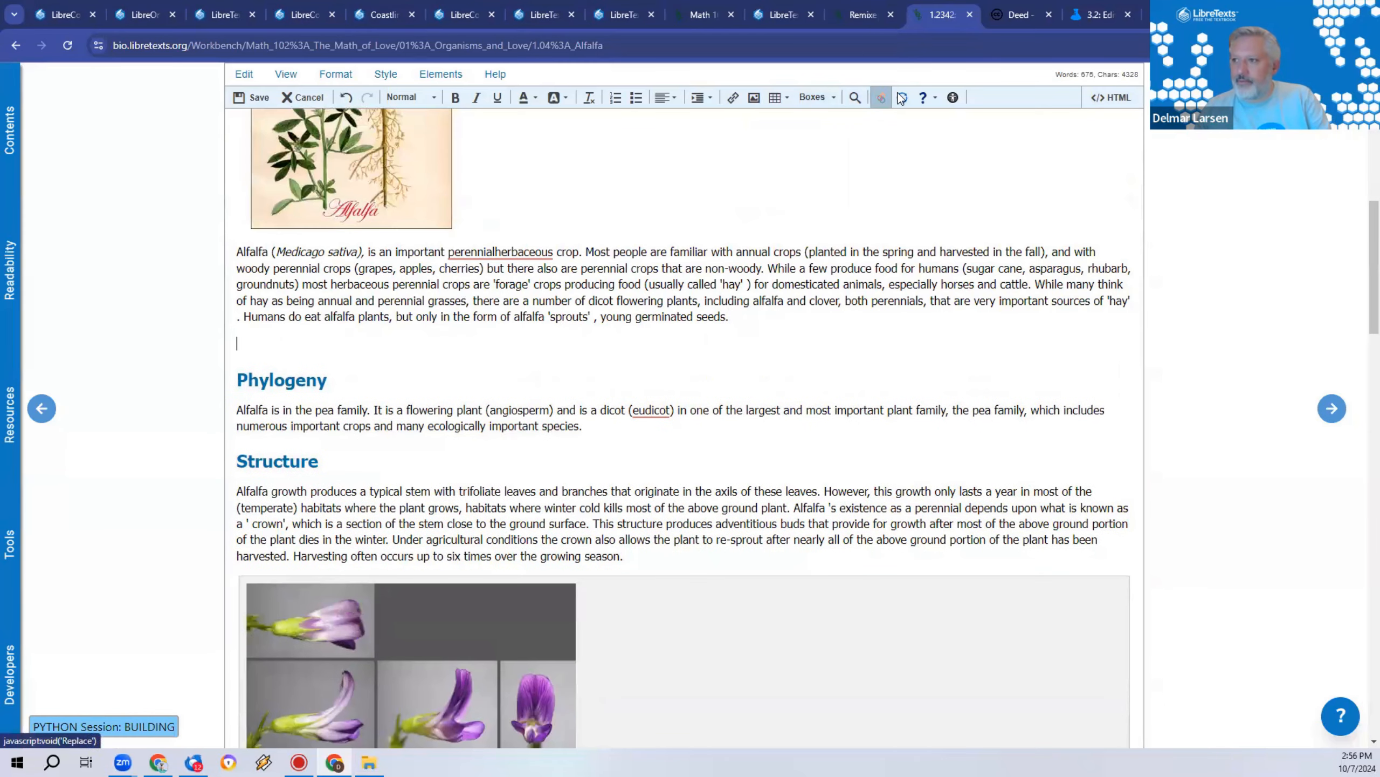
pyautogui.click(883, 96)
pyautogui.click(957, 608)
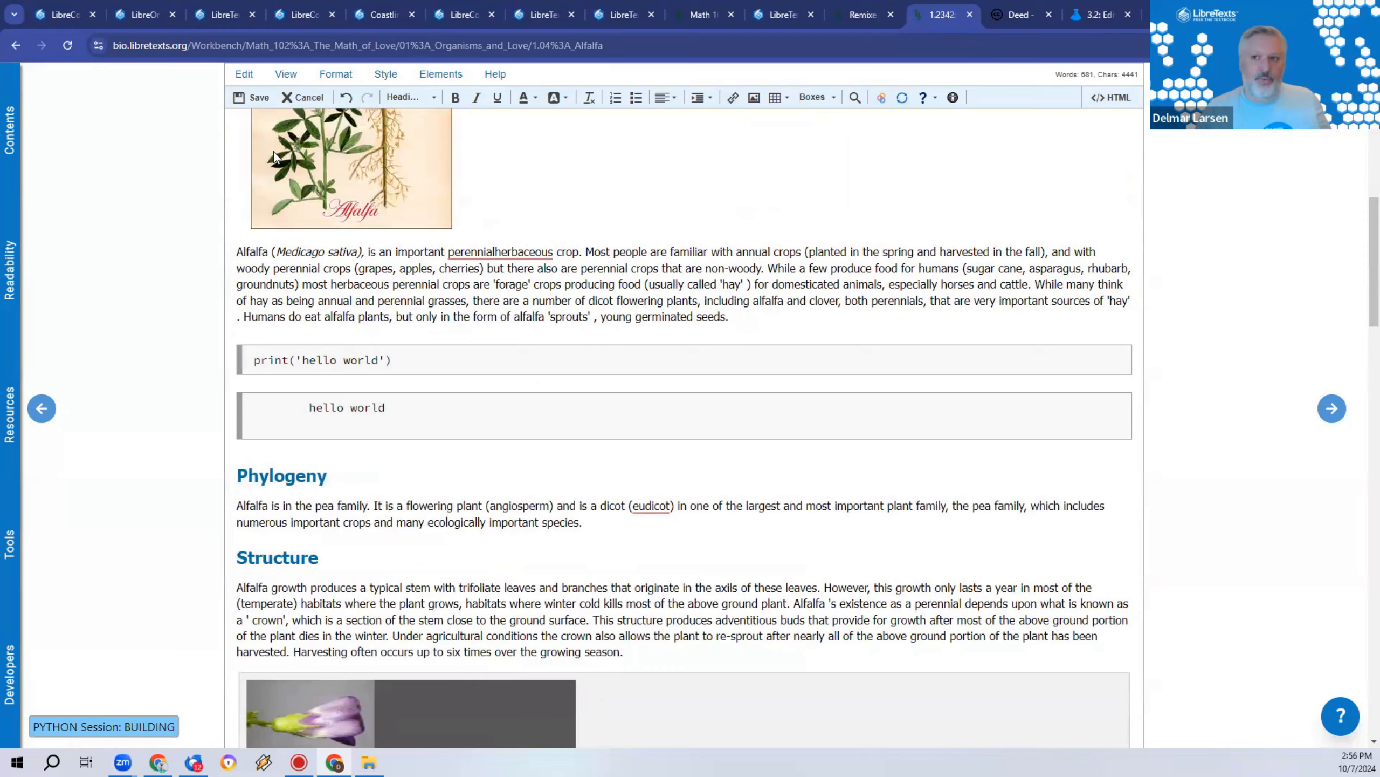
pyautogui.click(261, 100)
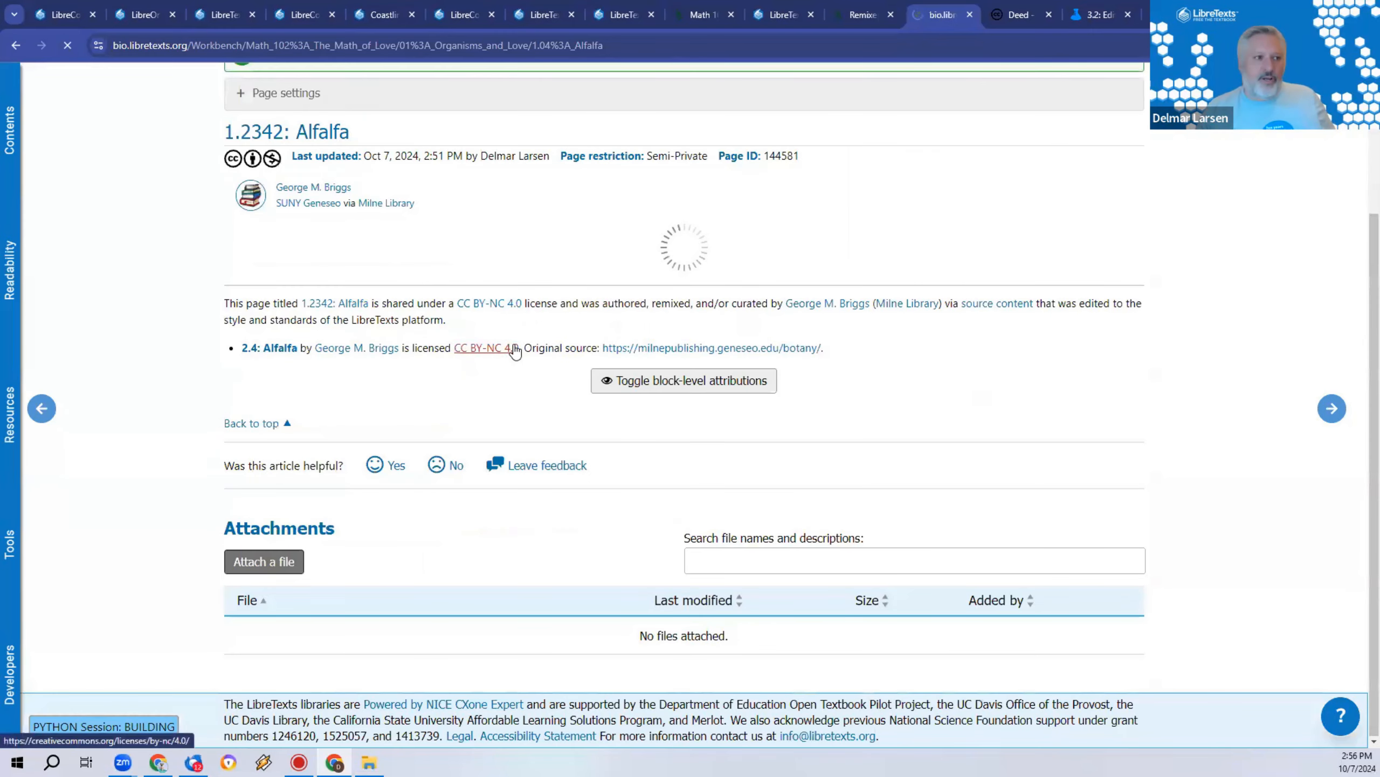
# Step: Reopen the Alfalfa page for editing, add a blank line beneath the introduction, and open the Adapt plugin there
pyautogui.scroll(-5, 382, 505)
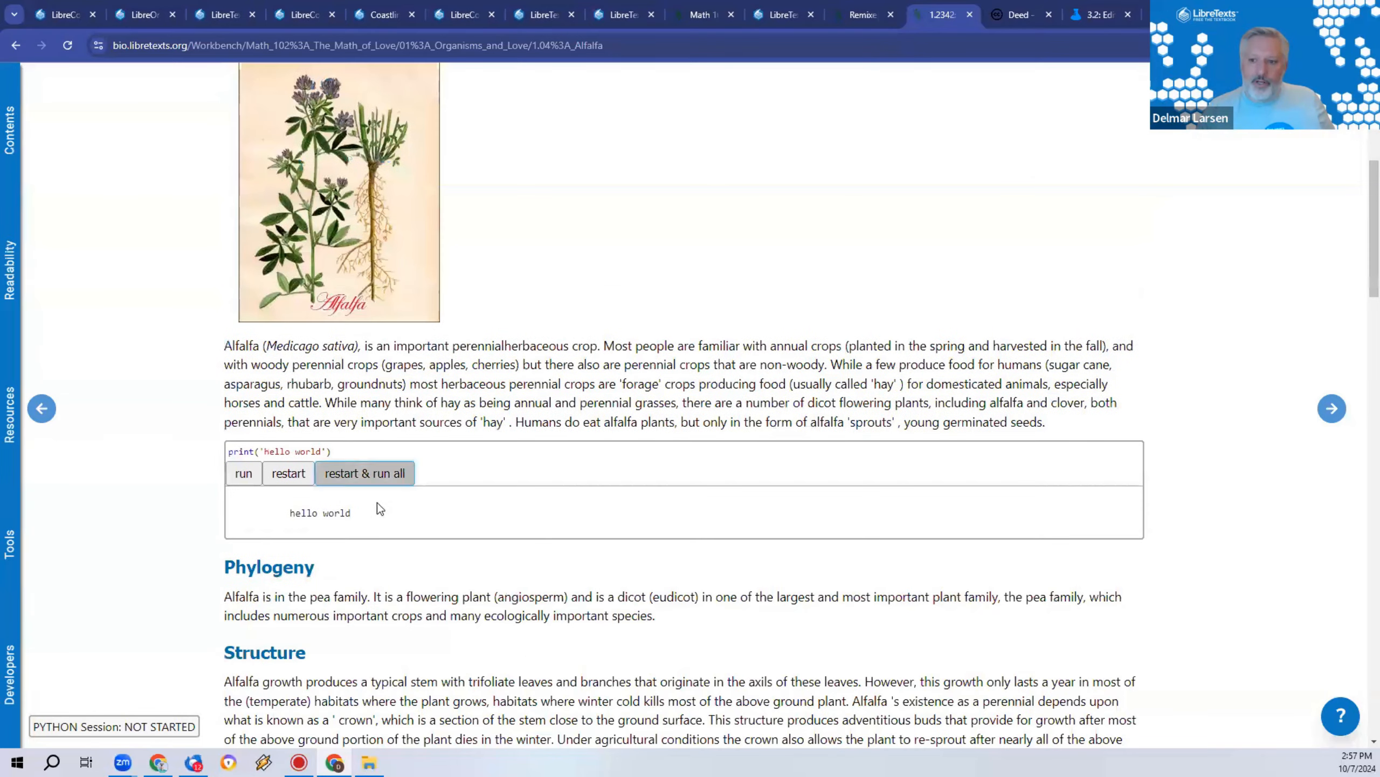
pyautogui.scroll(5, 483, 176)
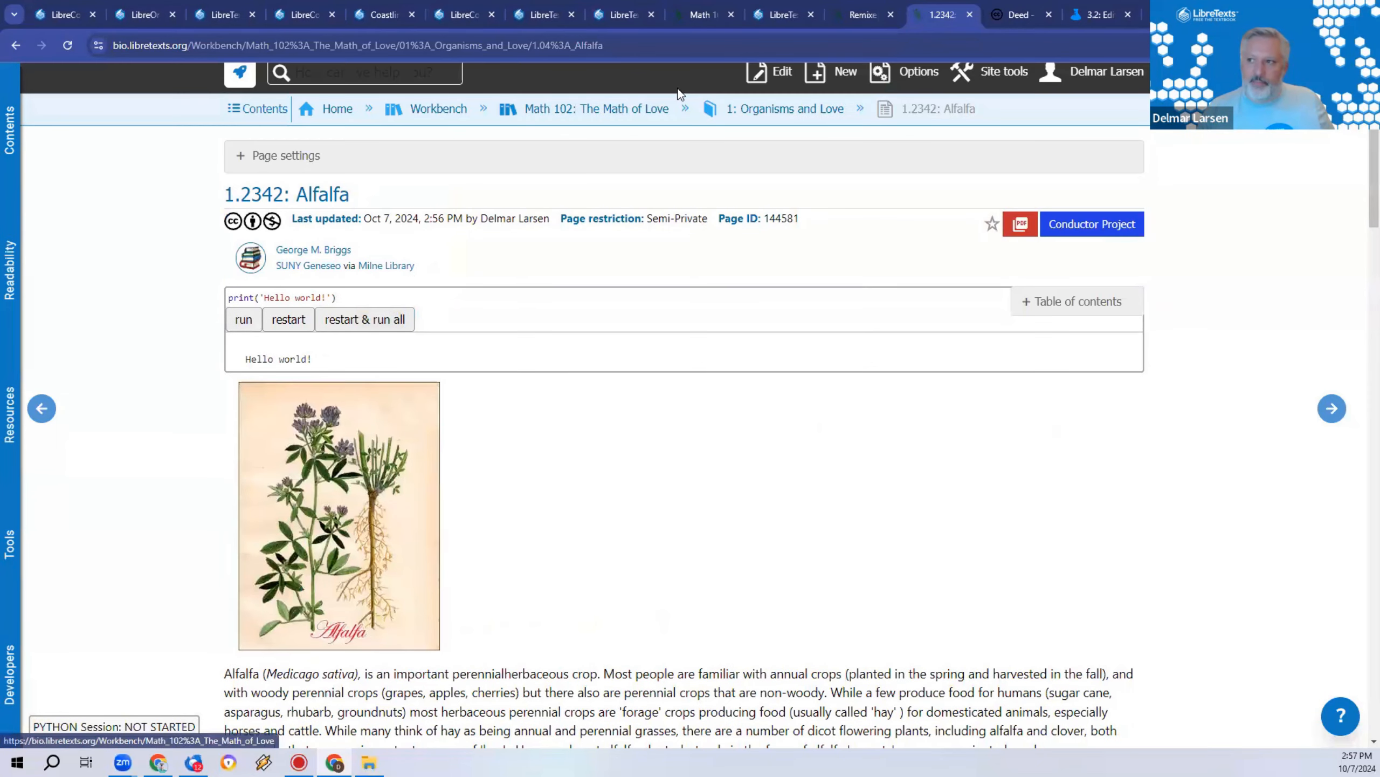
pyautogui.click(769, 78)
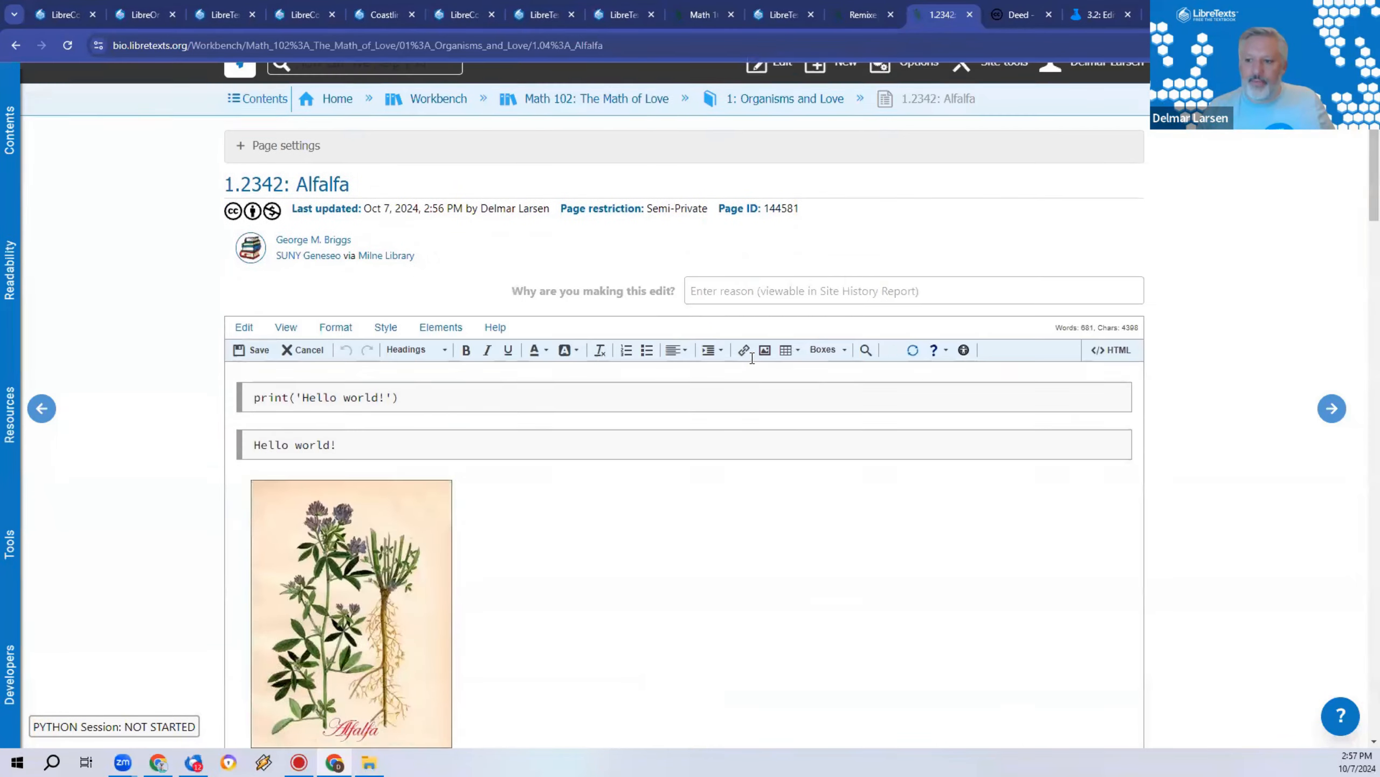
pyautogui.scroll(-1, 745, 358)
pyautogui.click(755, 343)
pyautogui.press('Return')
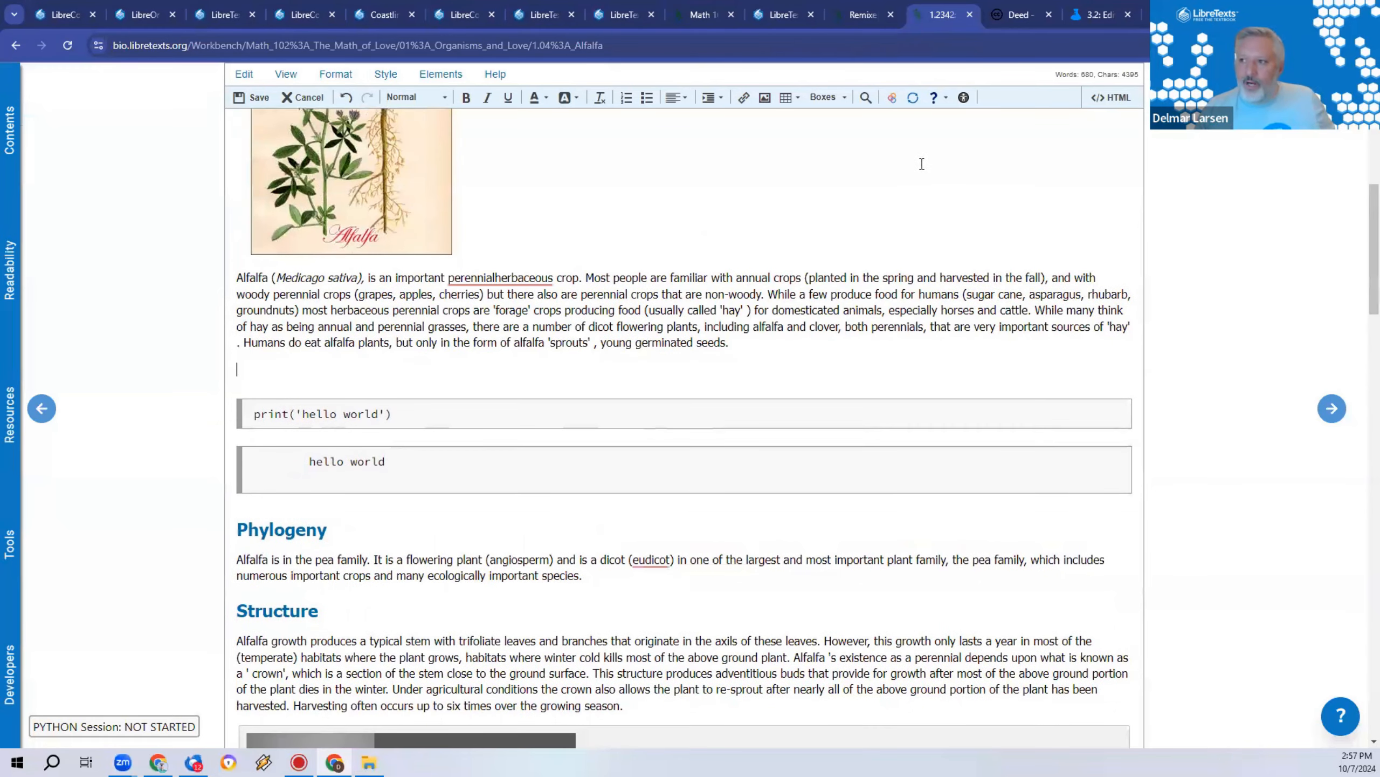
pyautogui.click(915, 99)
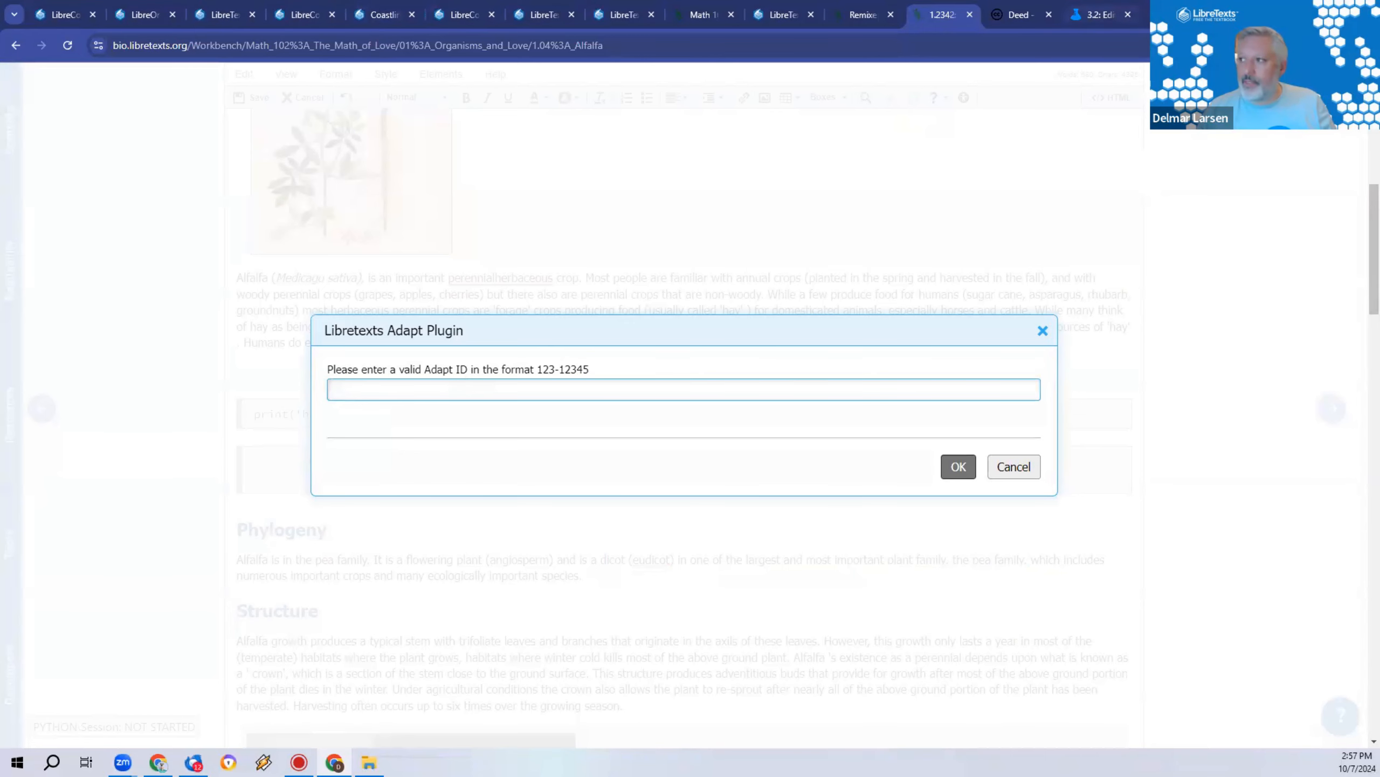
# Step: Go to ADAPT, open the Precalculus Diagnostic assignment in Calculus II - Integral Calculus Import, and copy the second question's ADAPT ID
pyautogui.click(62, 15)
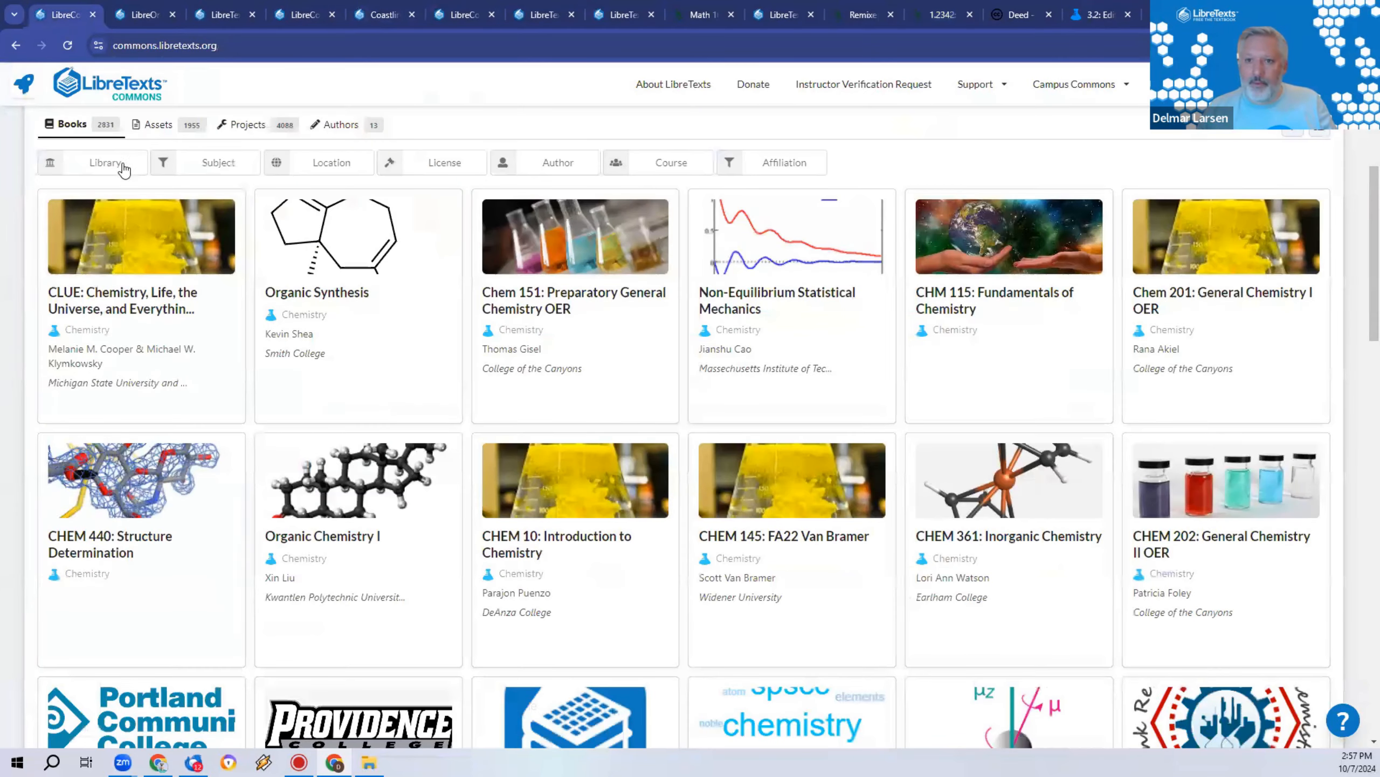
pyautogui.scroll(4, 122, 169)
pyautogui.click(37, 86)
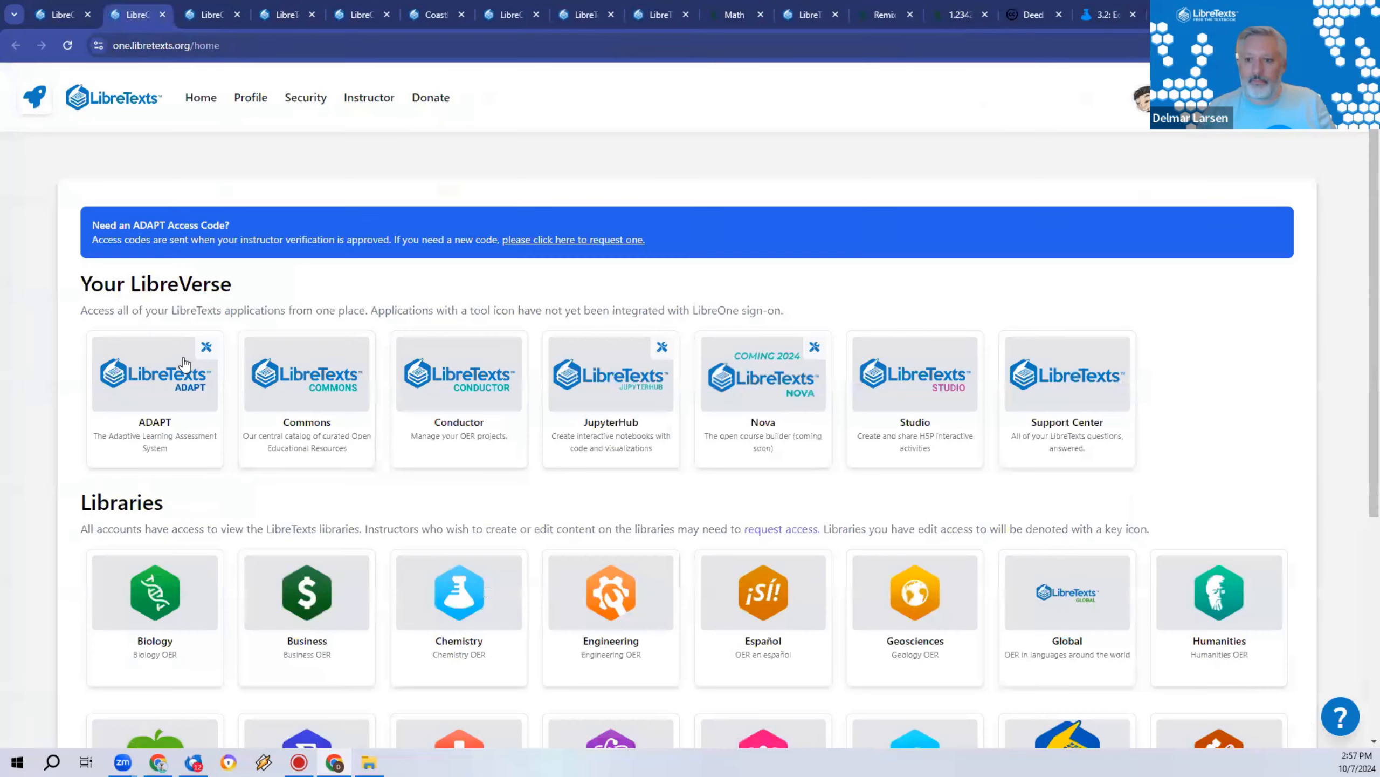
pyautogui.click(184, 363)
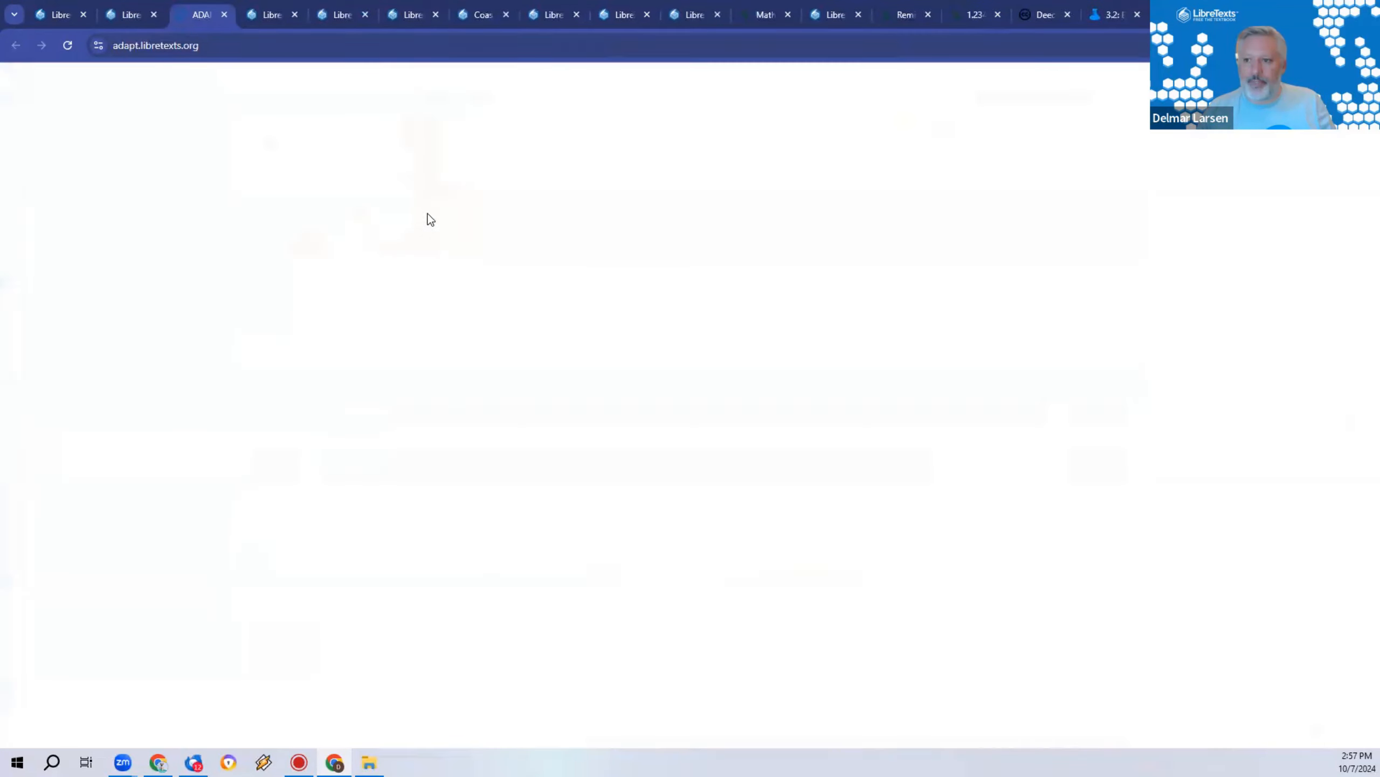
pyautogui.click(166, 103)
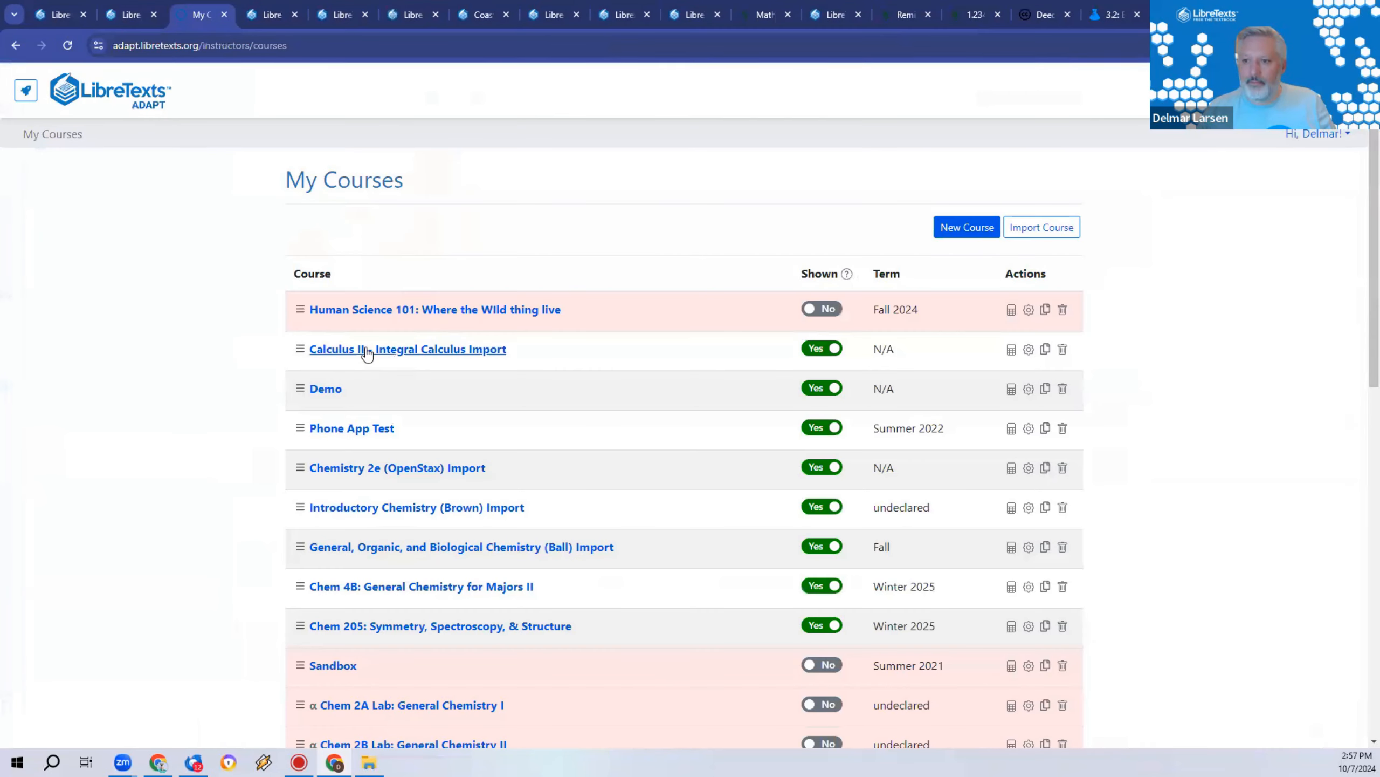
pyautogui.click(367, 351)
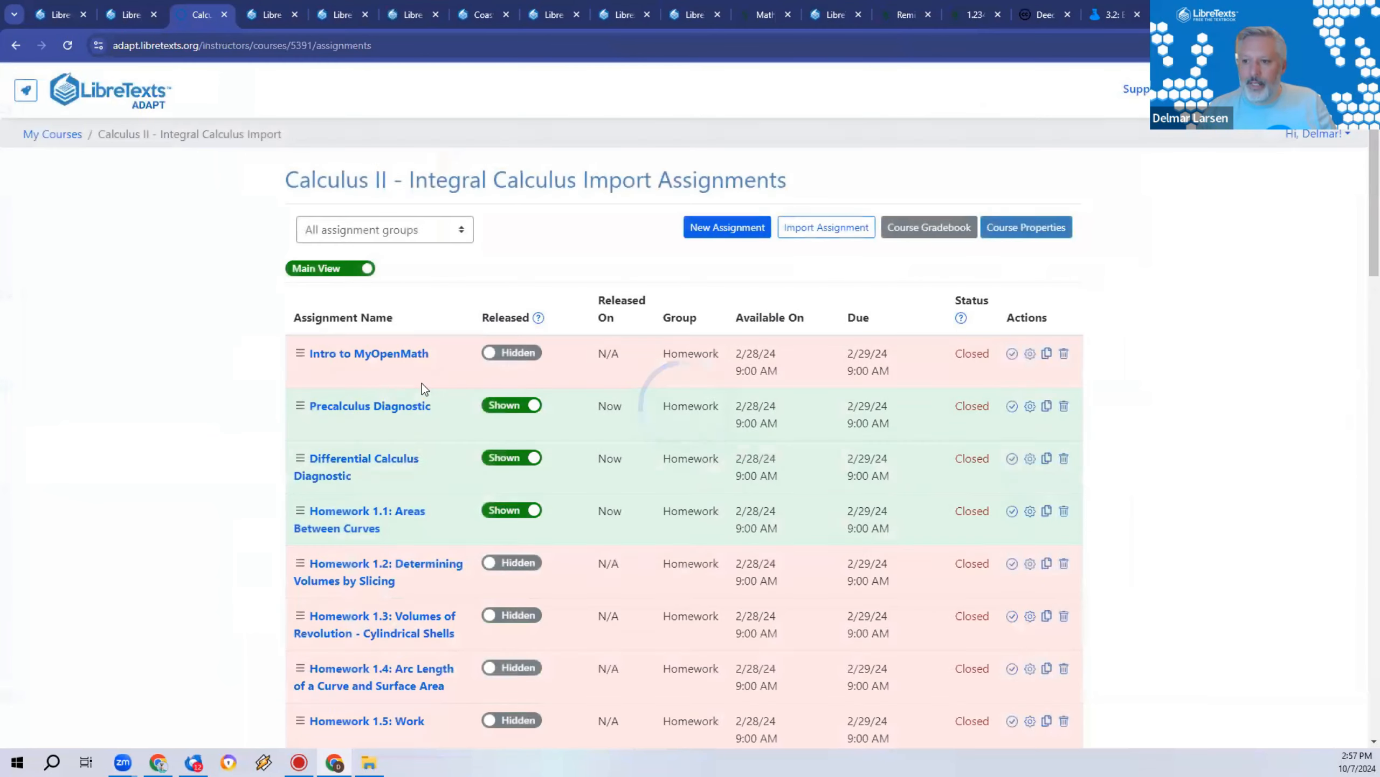
pyautogui.click(367, 406)
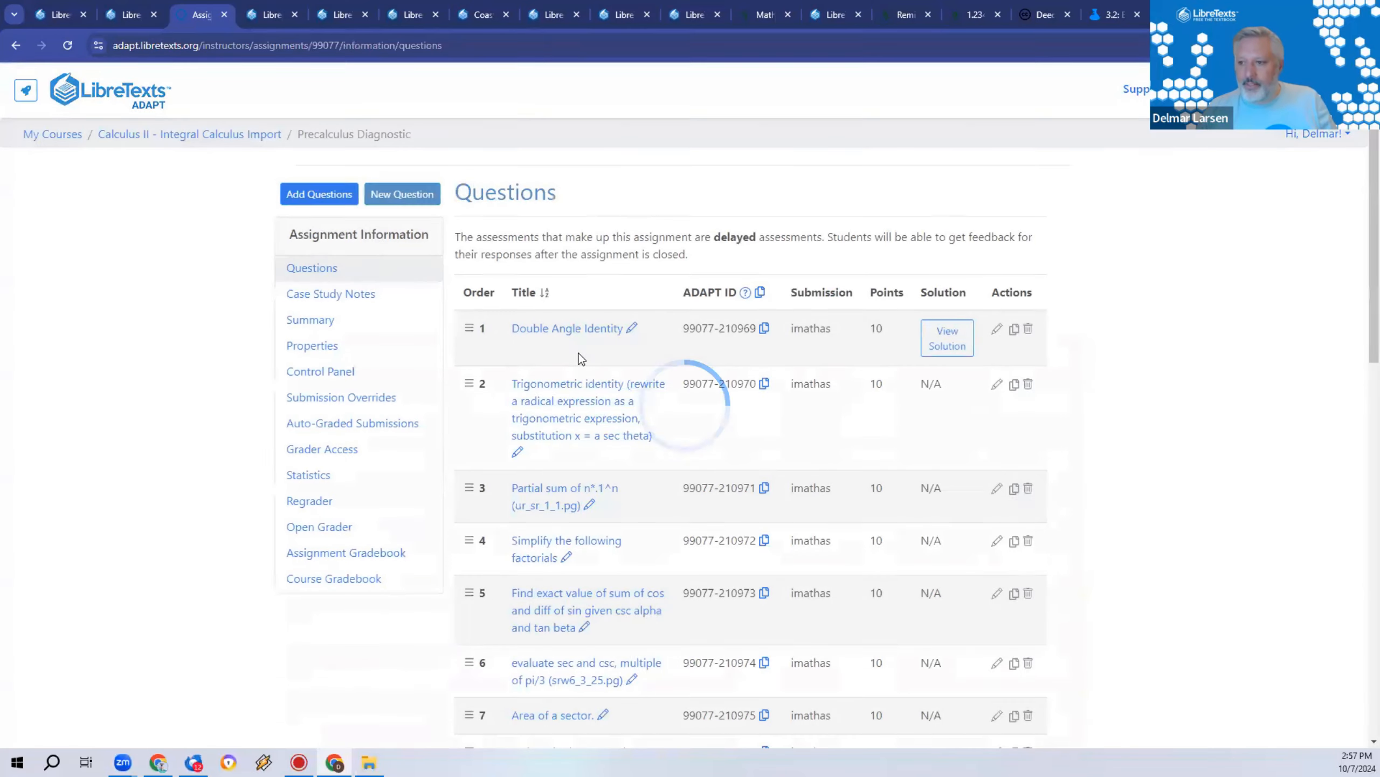
pyautogui.click(764, 383)
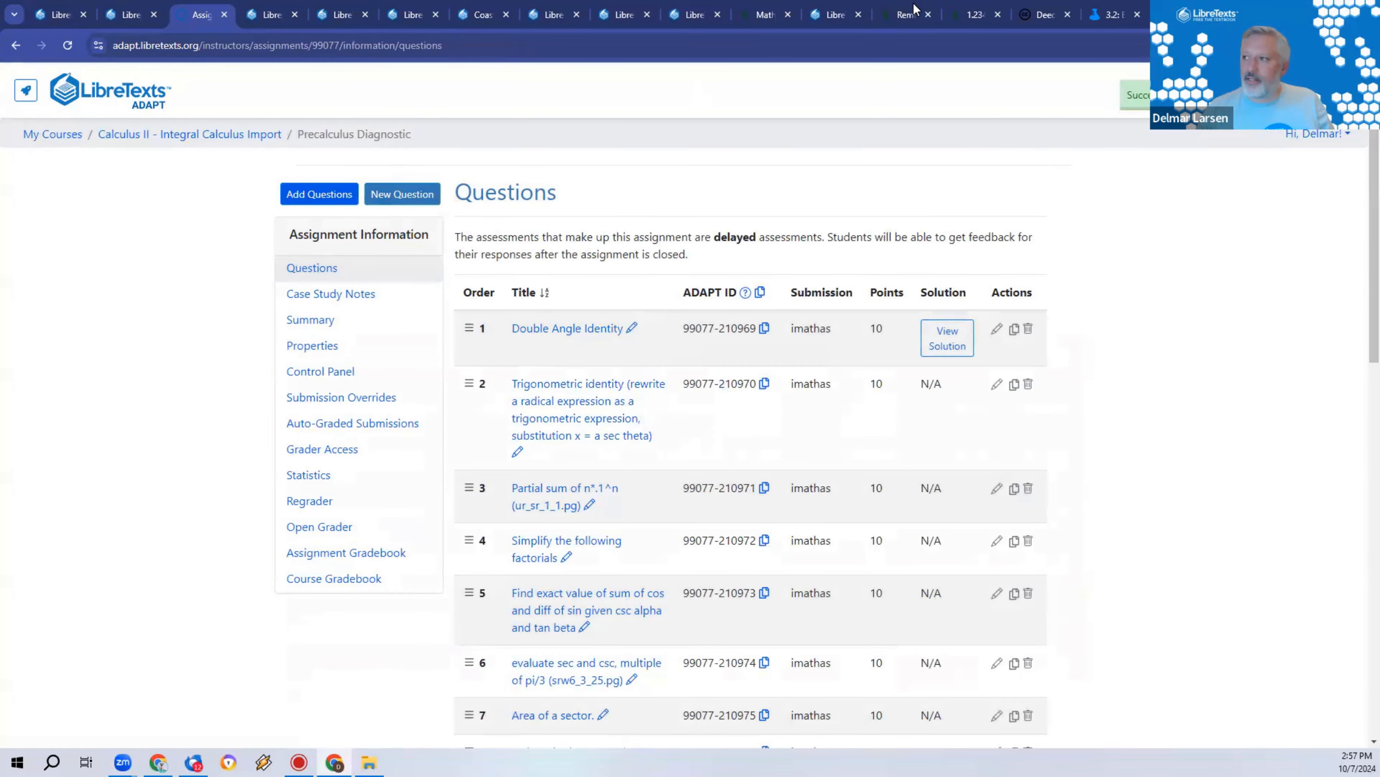
pyautogui.click(1111, 15)
pyautogui.click(1042, 14)
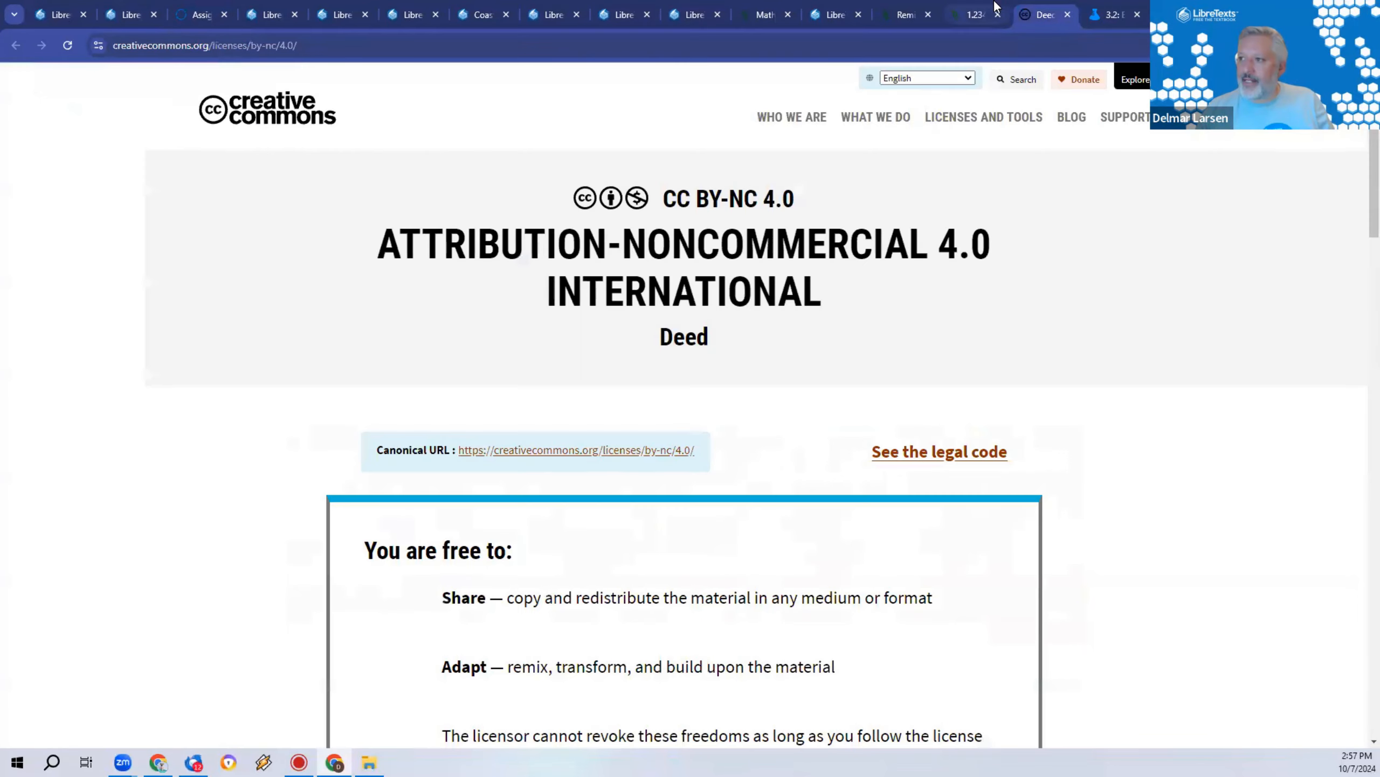
pyautogui.click(999, 7)
pyautogui.hotkey('ctrl', 'v')
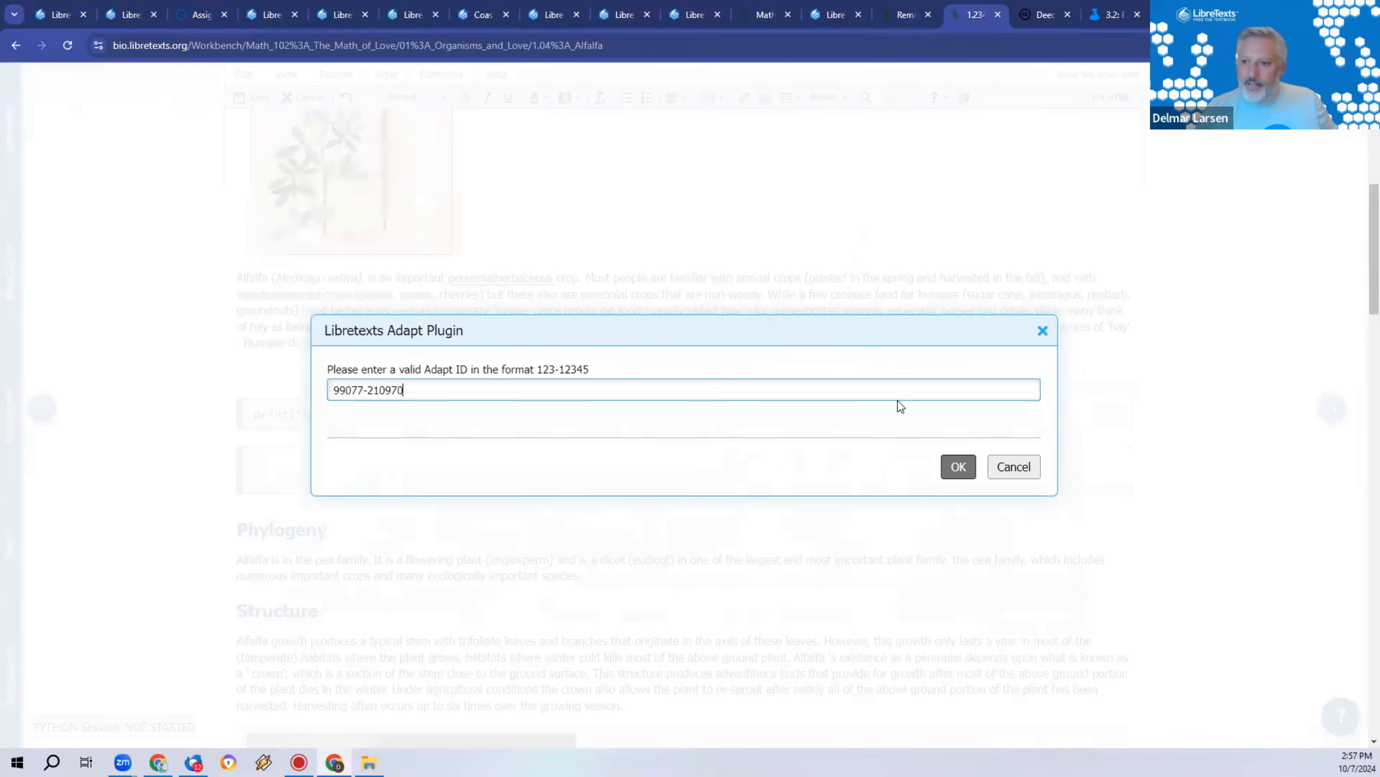
pyautogui.click(959, 466)
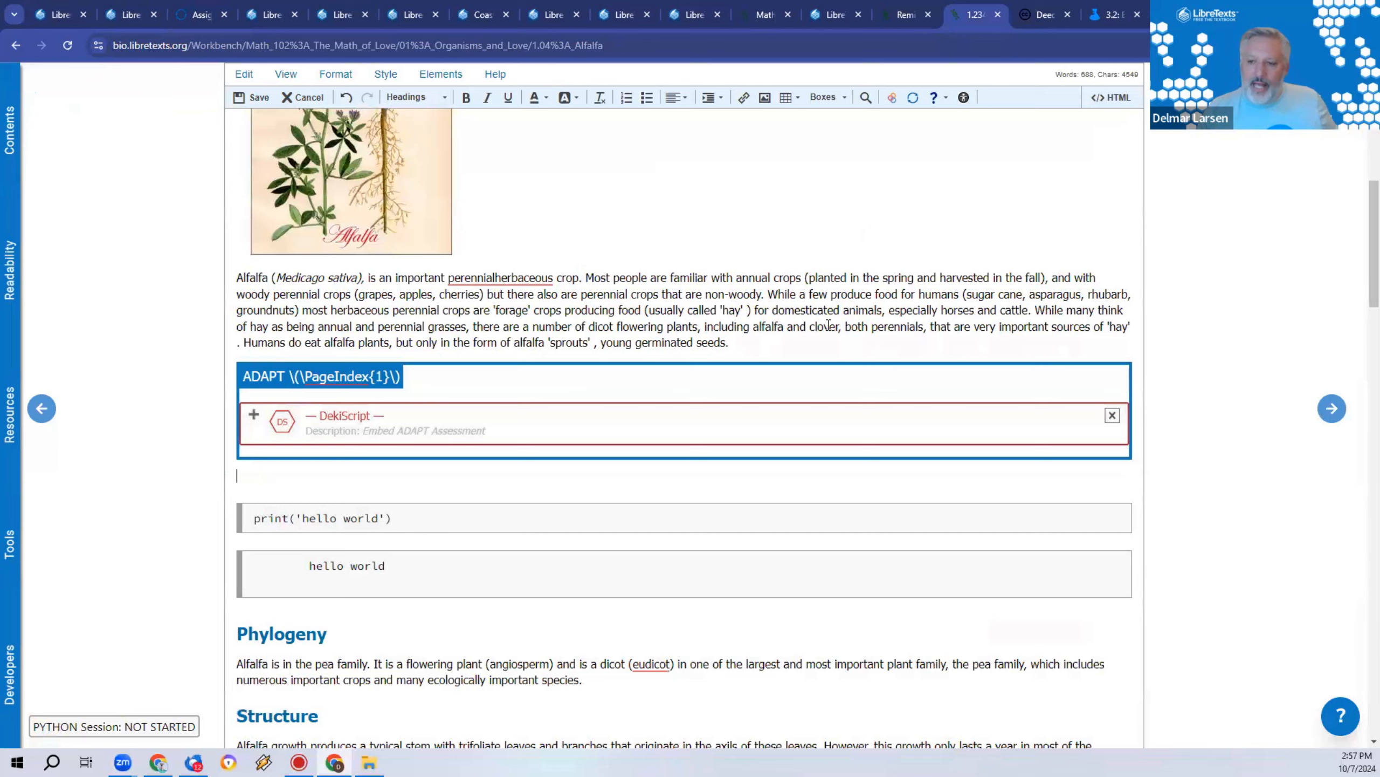
# Step: Expand the embedded ADAPT assessment's DekiScript and save the page to view the rendered question
pyautogui.click(253, 415)
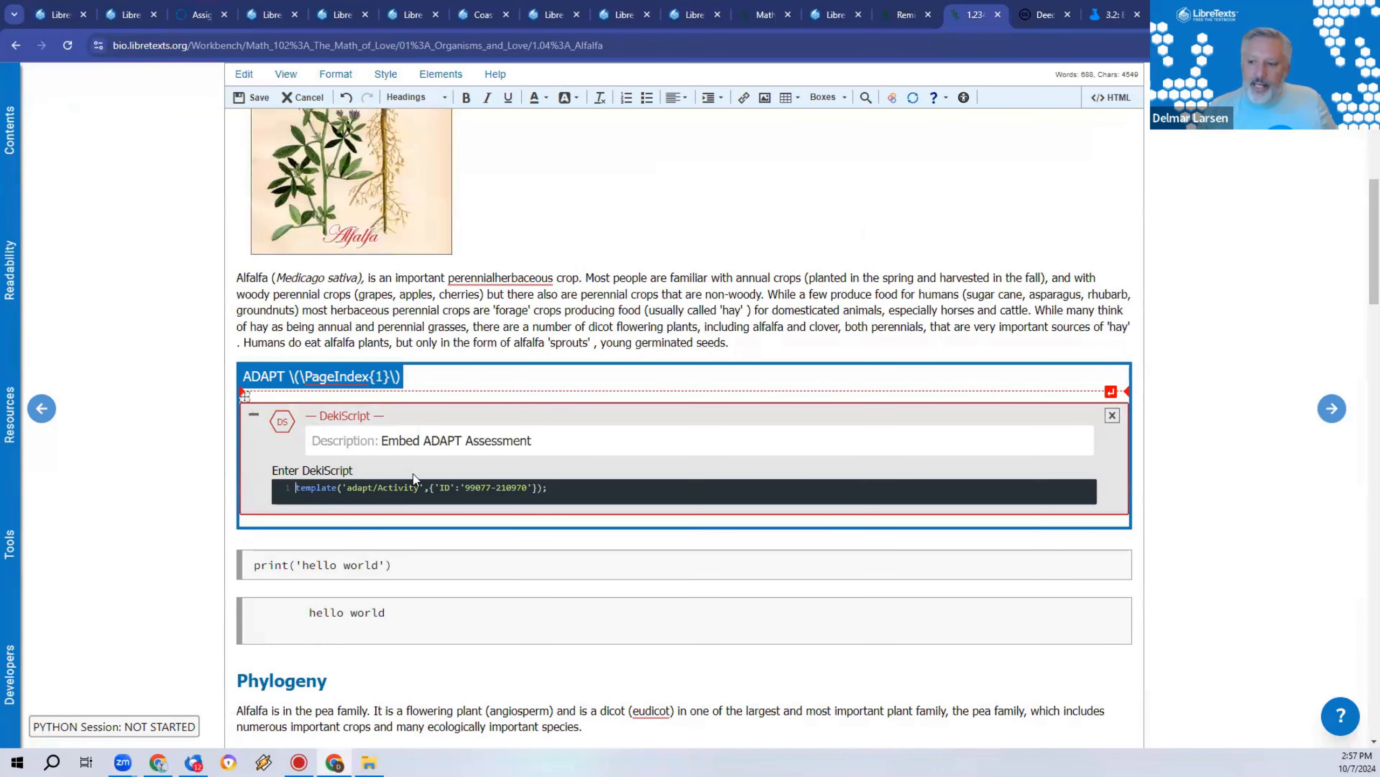
pyautogui.click(238, 95)
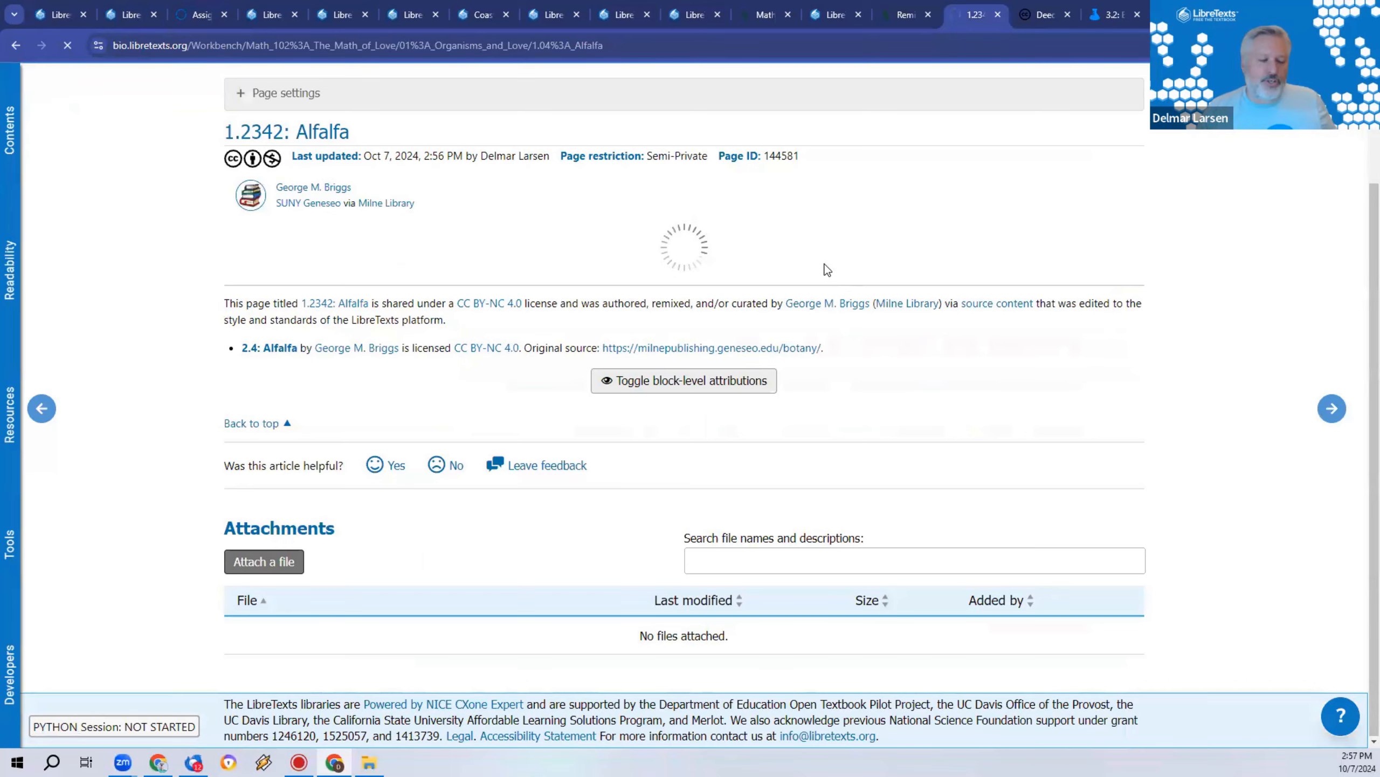
pyautogui.scroll(-10, 771, 383)
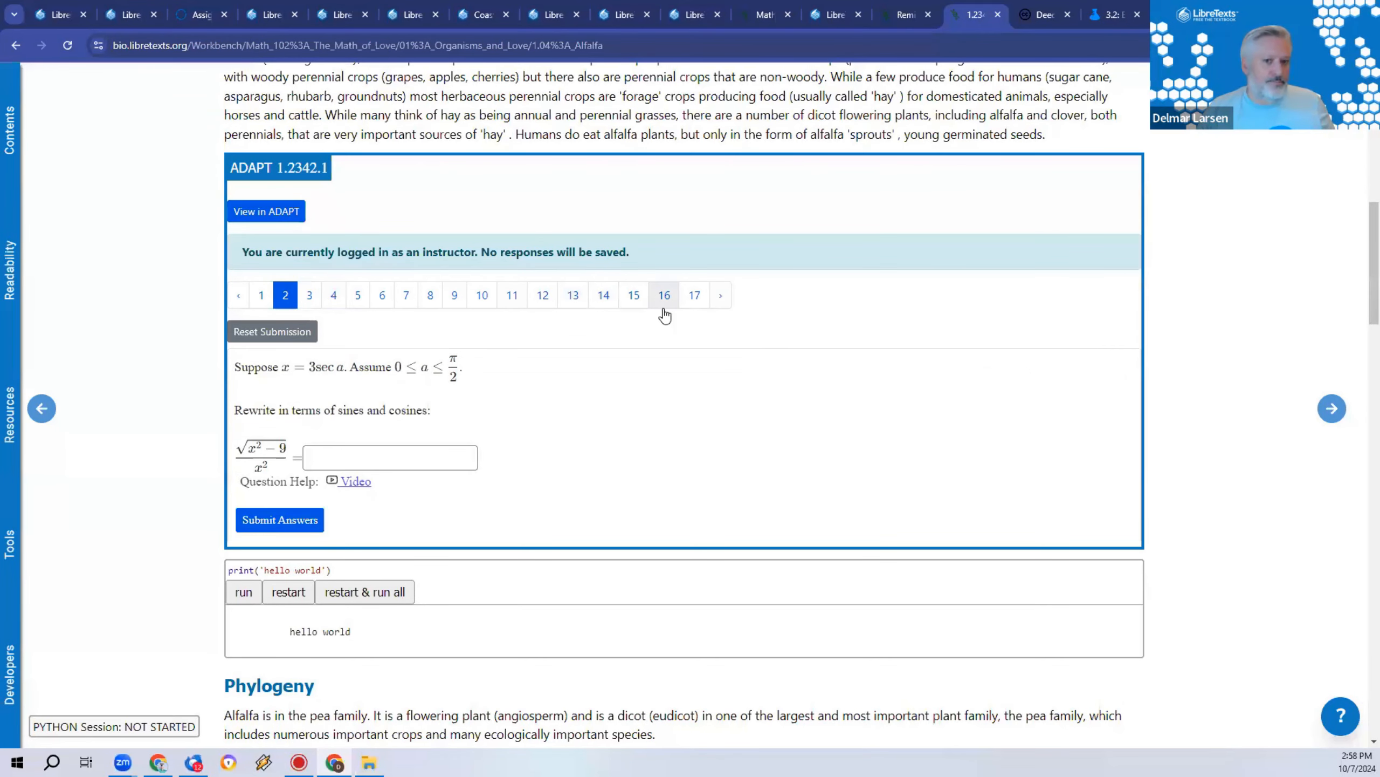
# Step: Reopen the Alfalfa page for editing, add a blank line above the Phylogeny heading, and show the available question types
pyautogui.scroll(10, 658, 299)
pyautogui.click(742, 143)
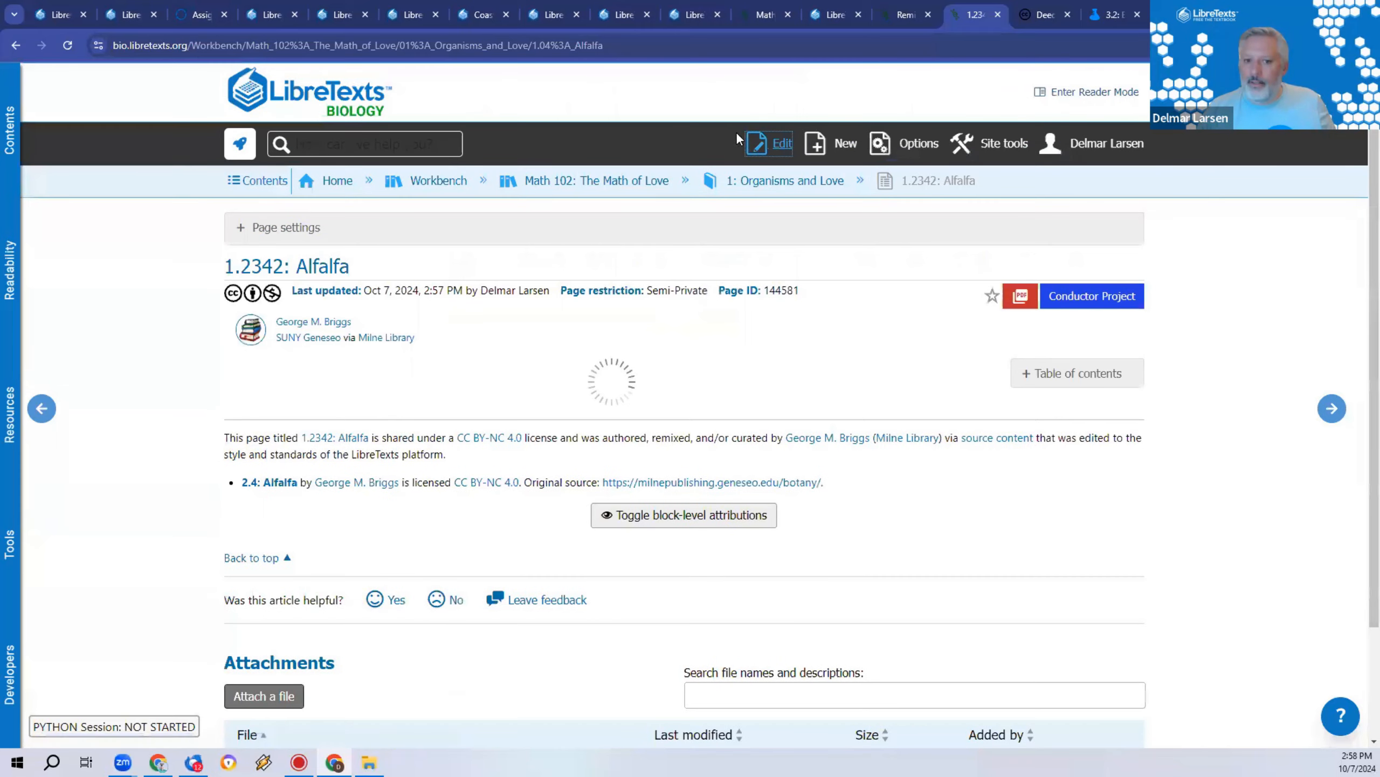
pyautogui.scroll(-10, 718, 235)
pyautogui.click(249, 392)
pyautogui.press('Return')
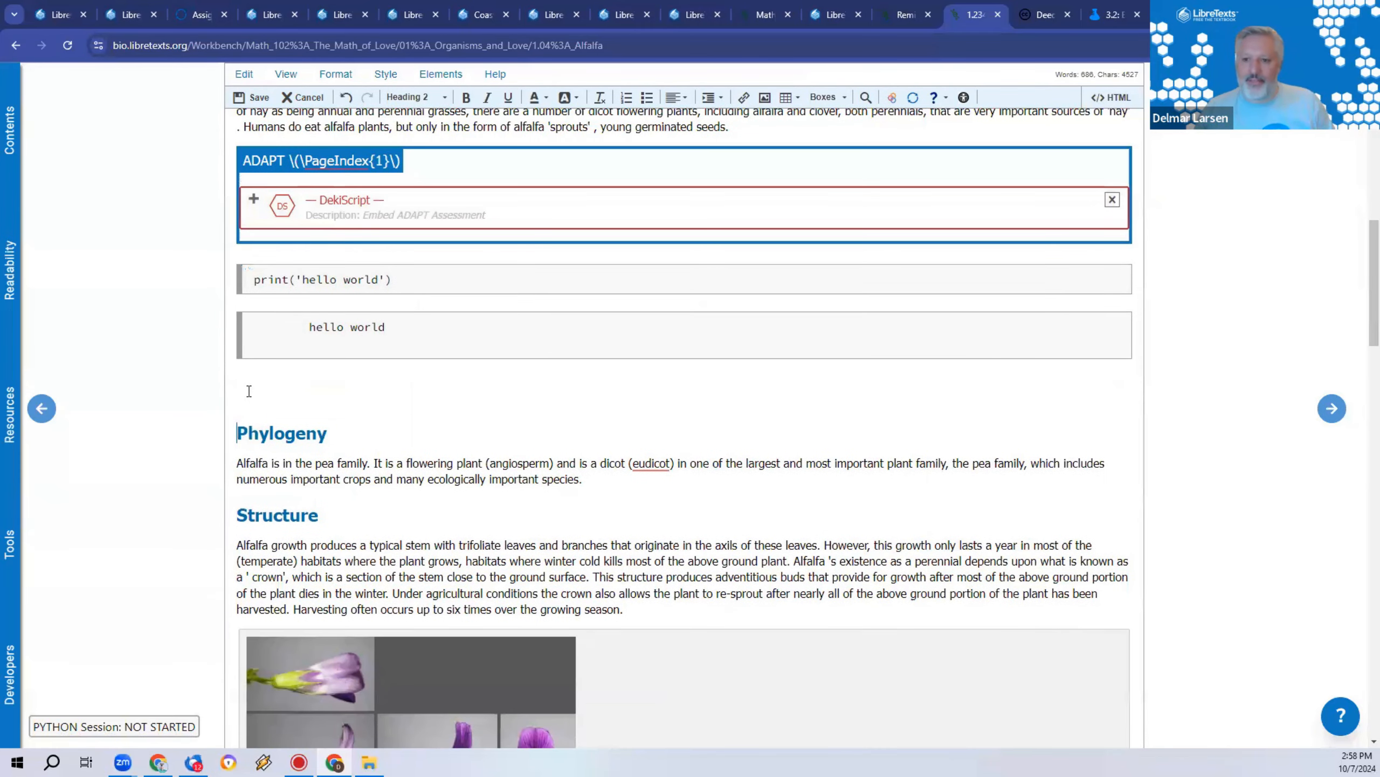
pyautogui.click(931, 97)
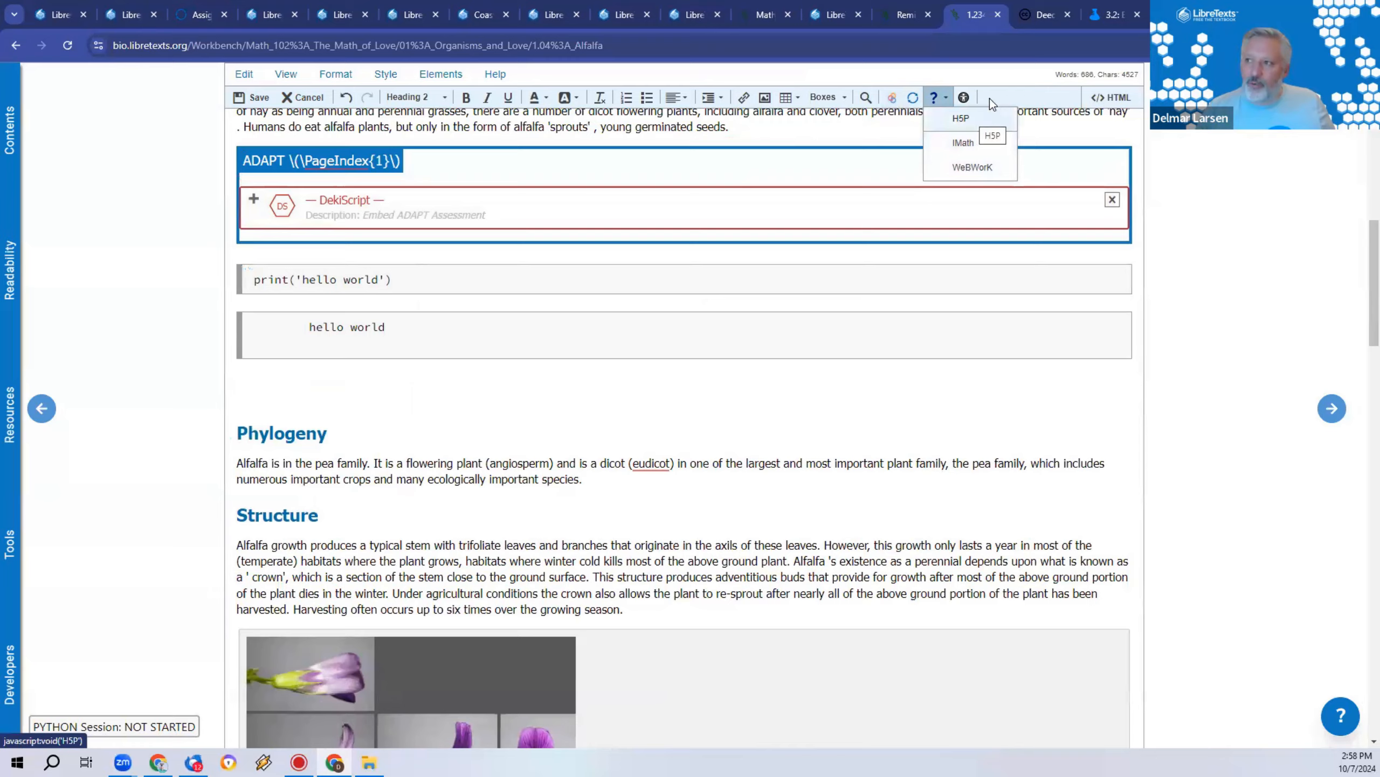
# Step: Switch to the Creative Commons tab, load studio.libretexts.org, open the Mineral Luster activity, and copy its H5P ID
pyautogui.click(1049, 14)
pyautogui.click(539, 48)
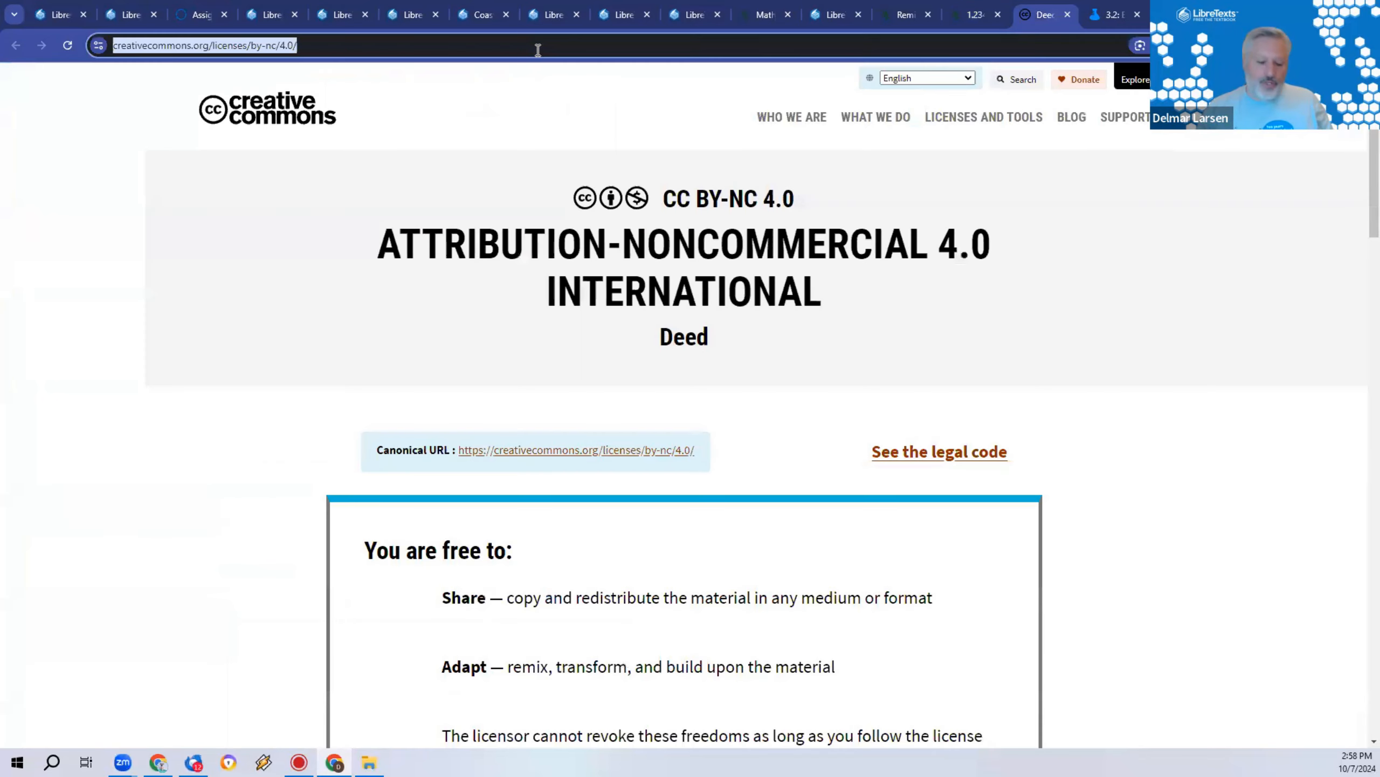
pyautogui.write('stud')
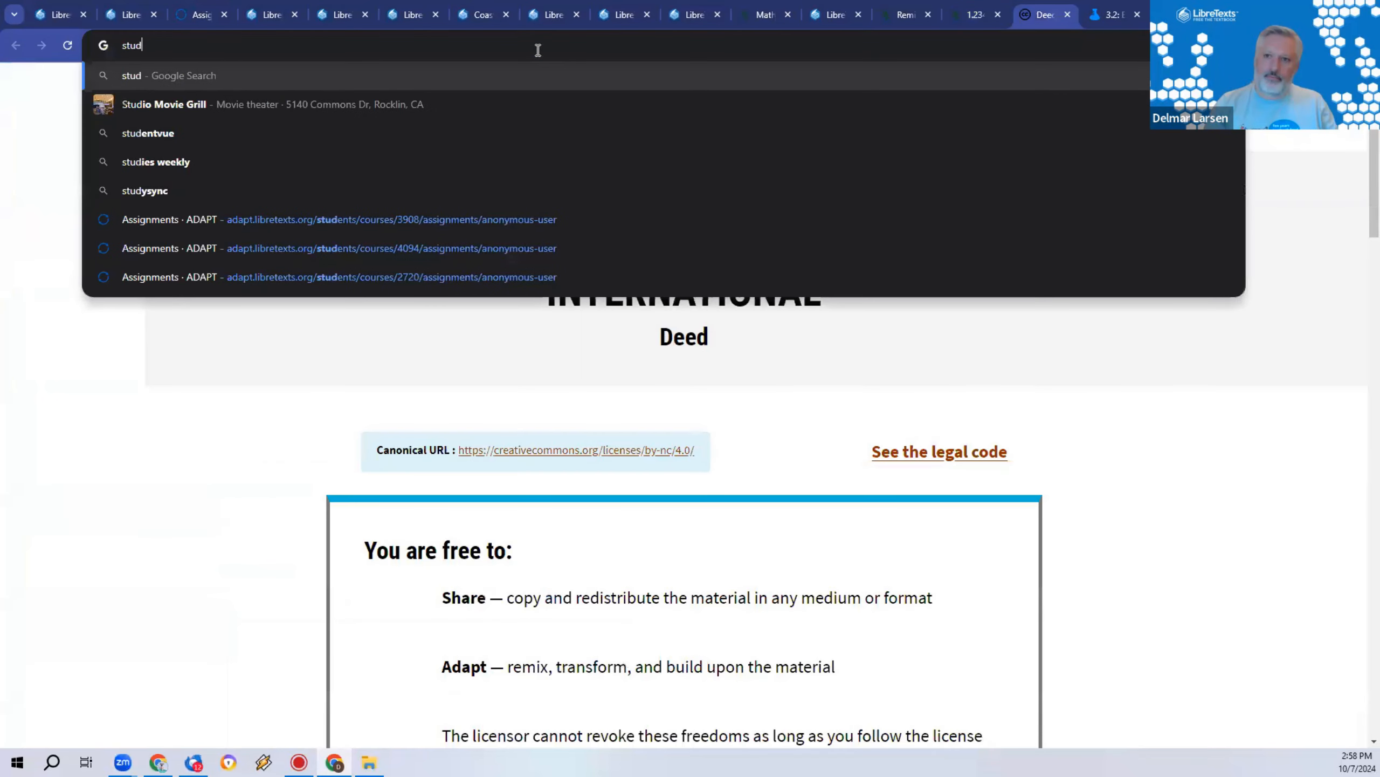
pyautogui.write('io.libretexts.org')
pyautogui.press('Return')
pyautogui.click(546, 197)
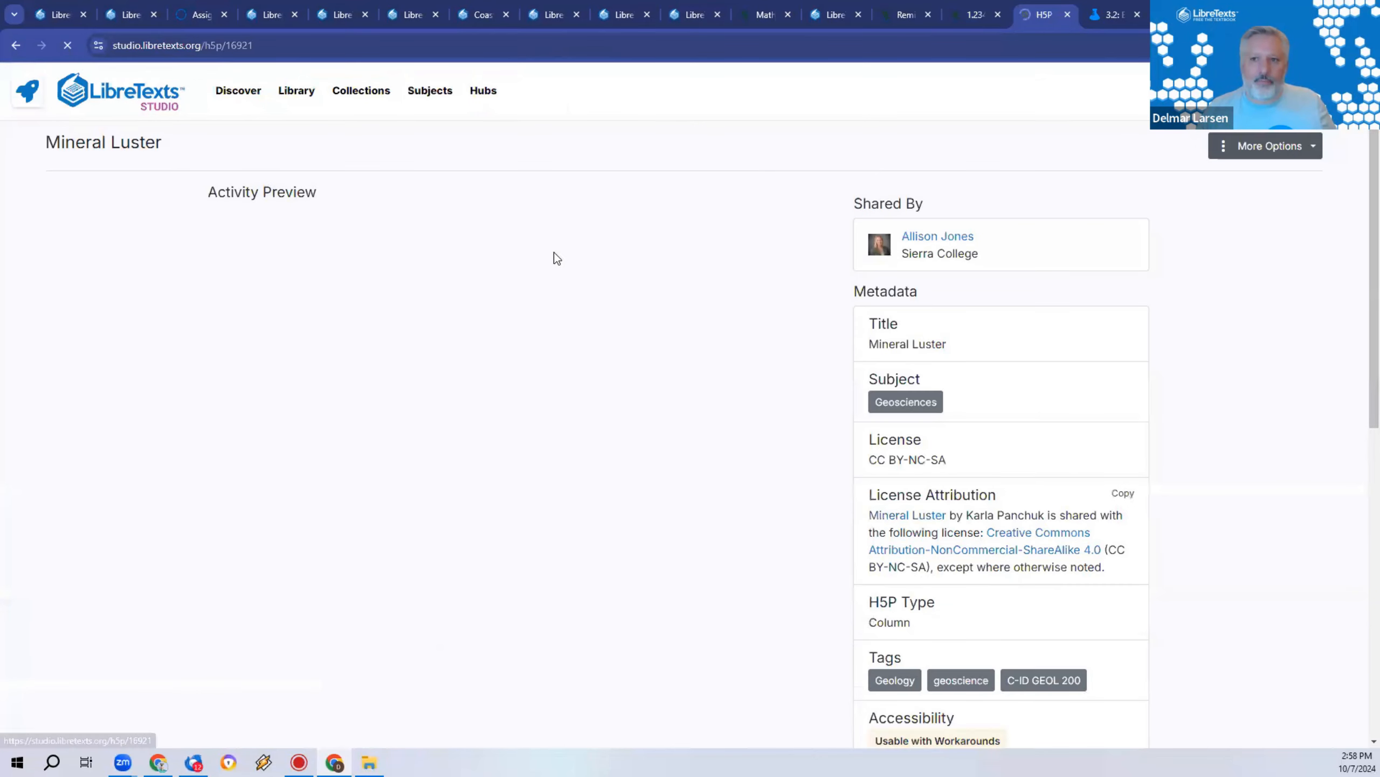
pyautogui.scroll(-6, 834, 590)
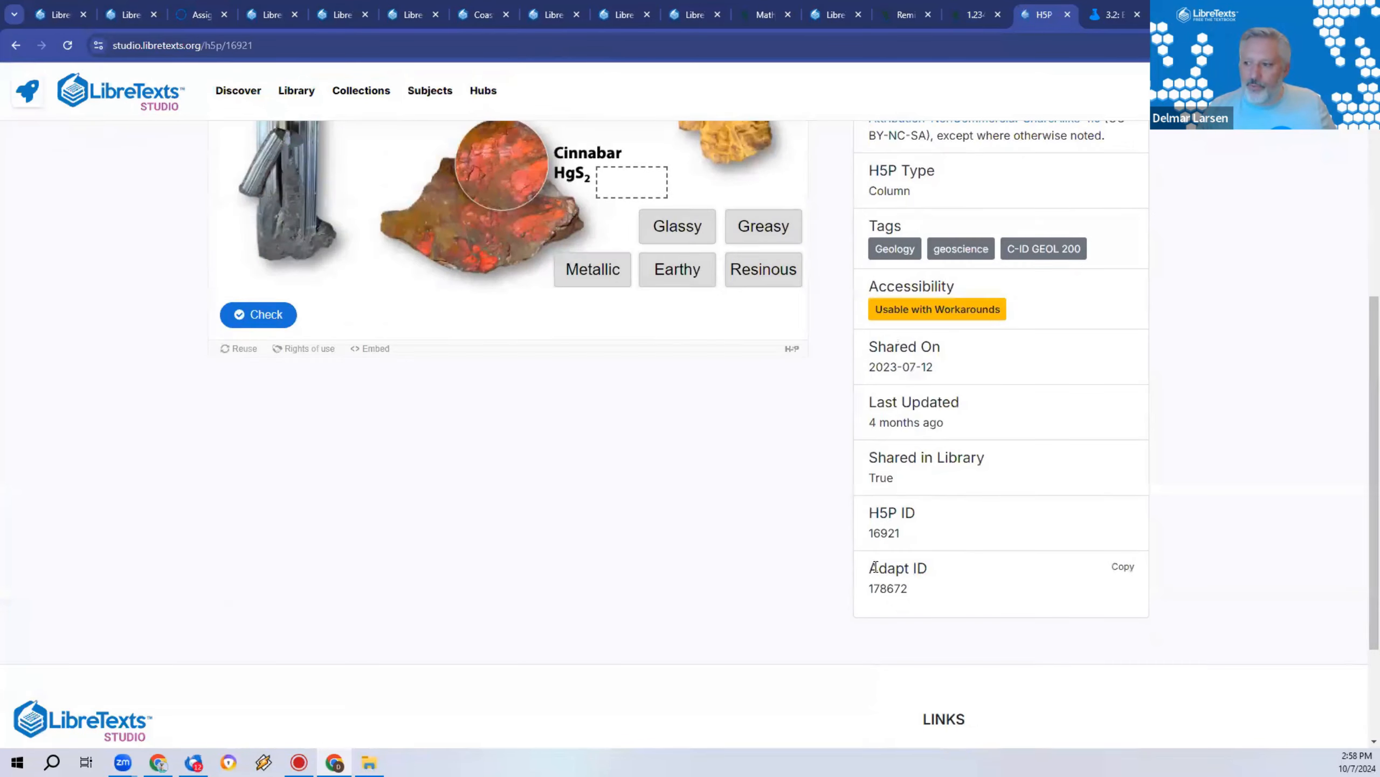
pyautogui.doubleClick(874, 534)
pyautogui.hotkey('ctrl', 'c')
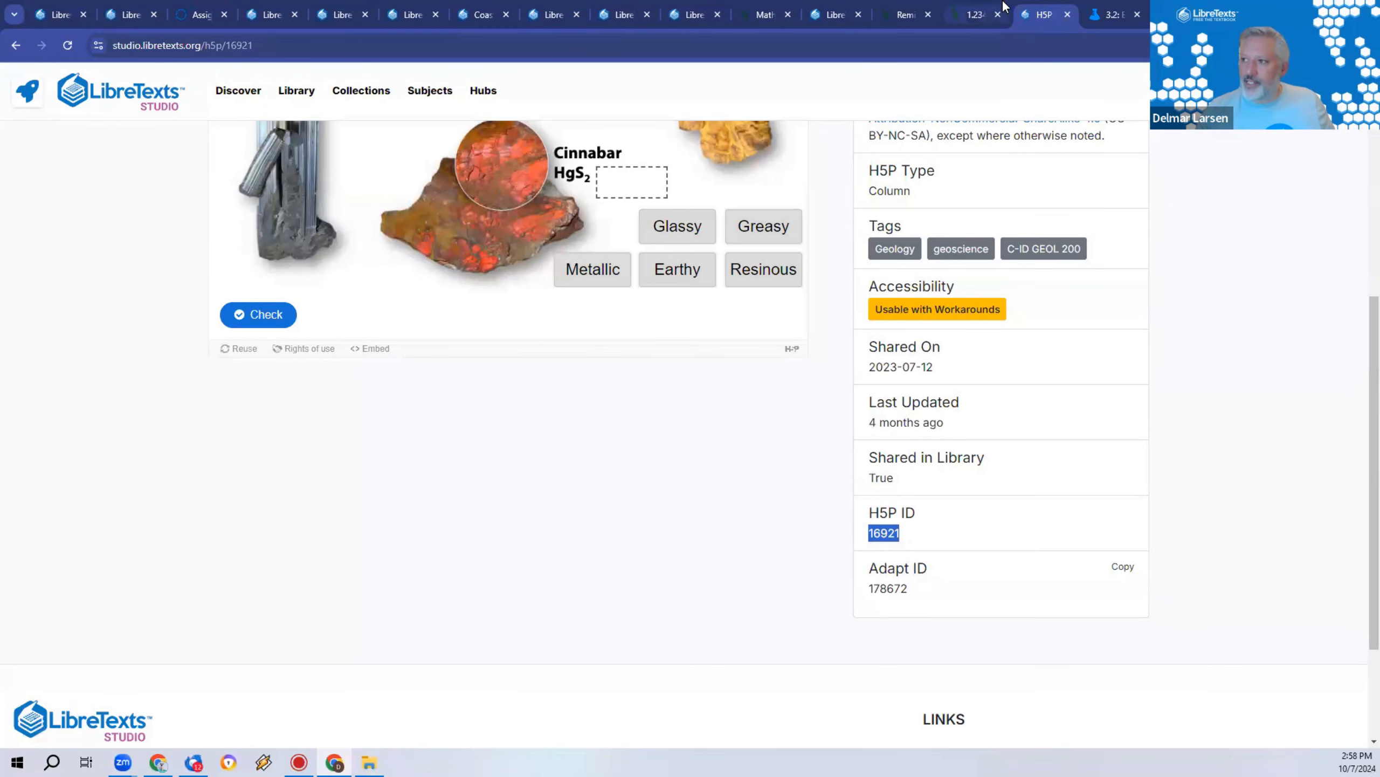
# Step: Return to the Alfalfa page, insert an H5P assessment with ID 16921 above the Phylogeny heading, and save the page
pyautogui.click(973, 15)
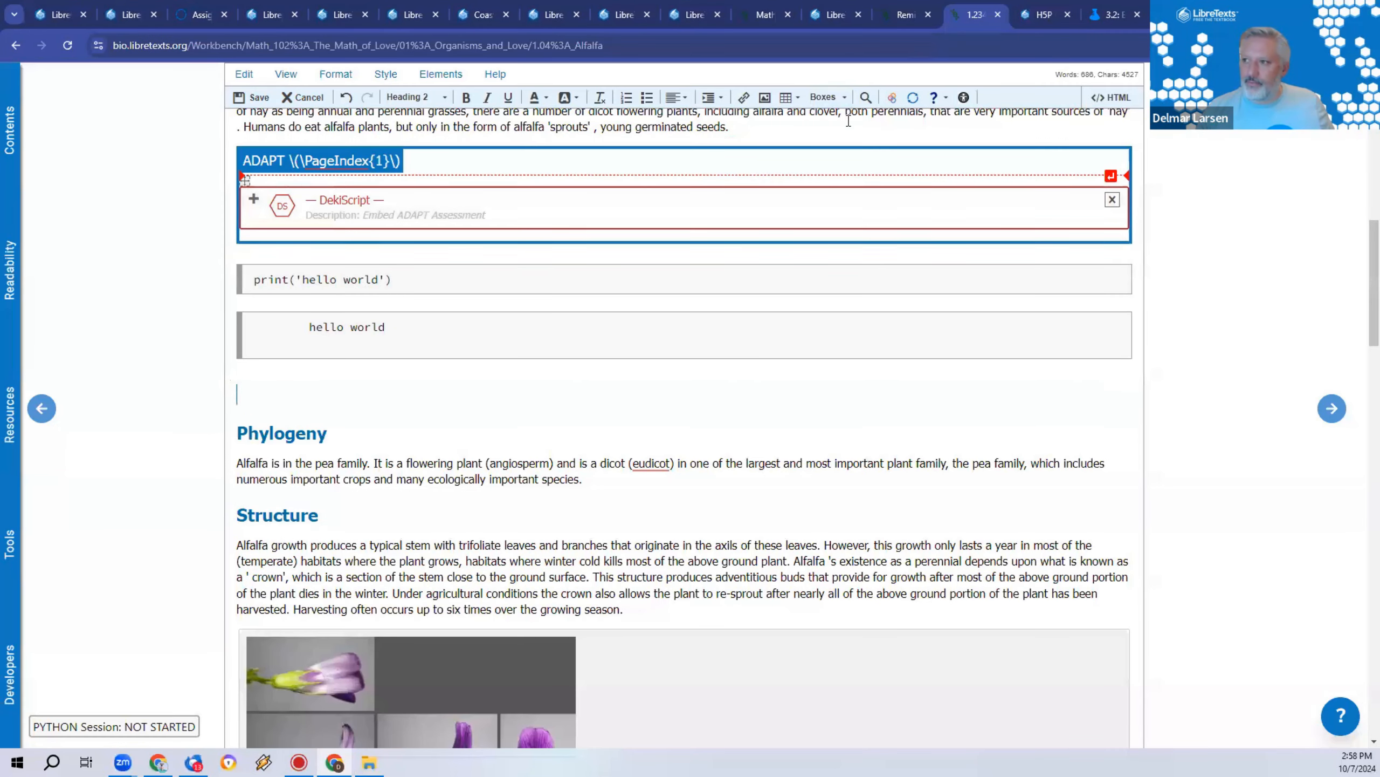
pyautogui.click(940, 99)
pyautogui.click(960, 118)
pyautogui.click(425, 341)
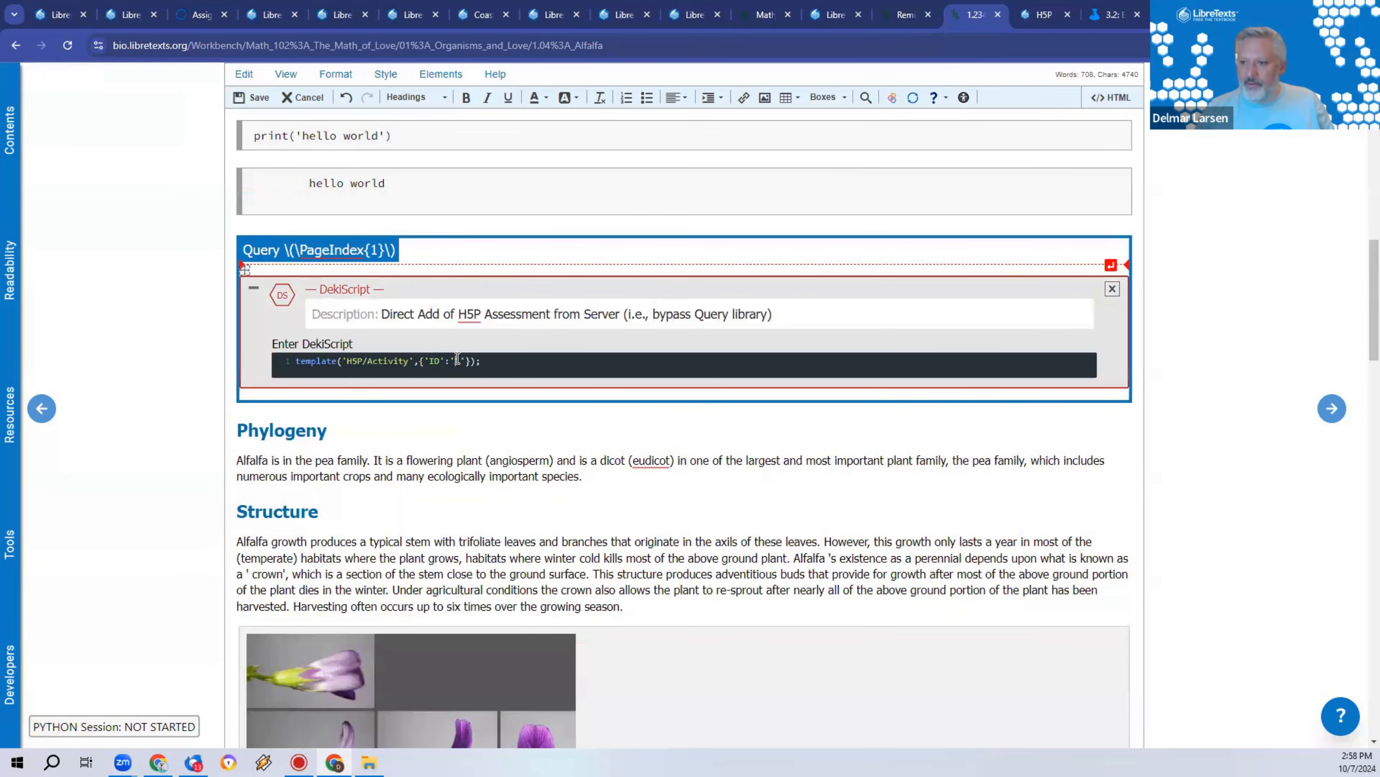
pyautogui.hotkey('ctrl', 'v')
pyautogui.click(239, 99)
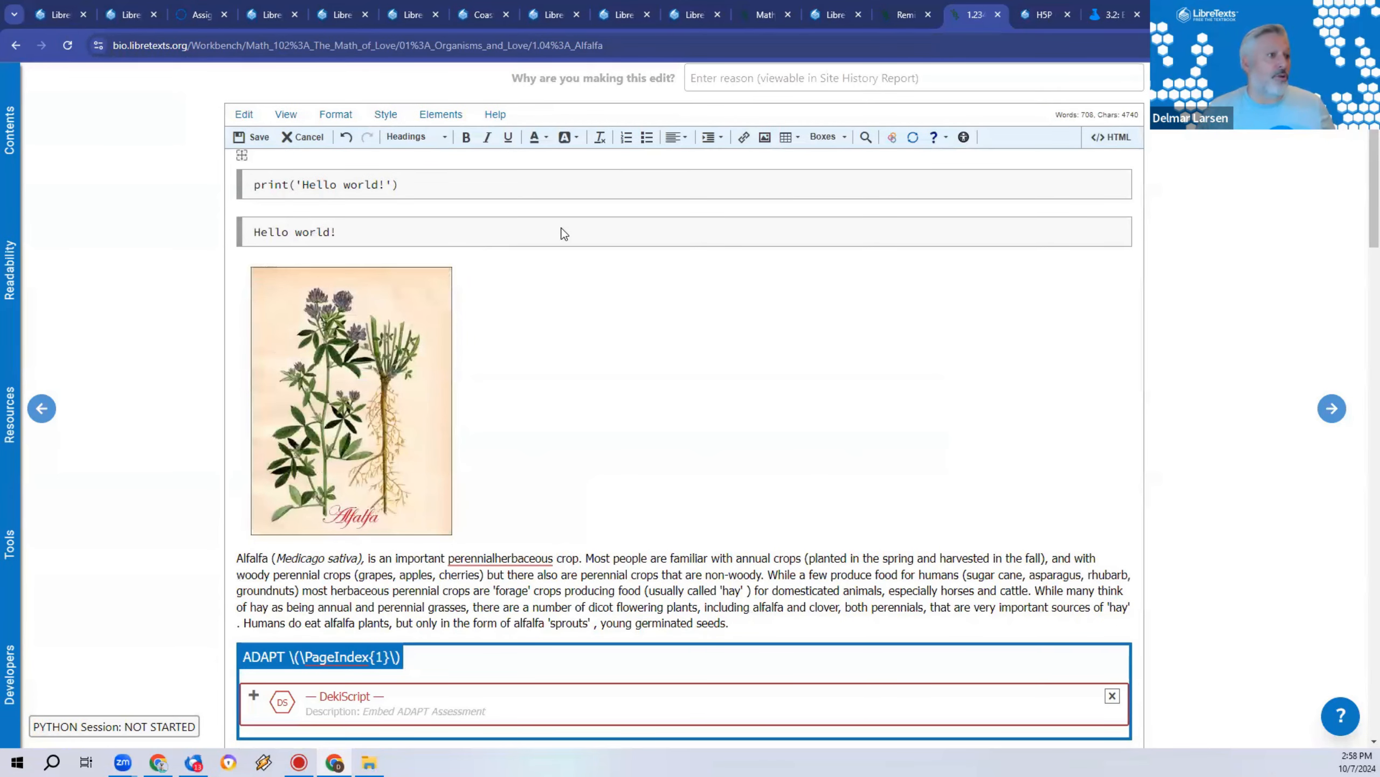
# Step: Try the embedded mineral activity by assigning Glassy to Cinnabar, Metallic to Stibnite, Earthy to Goethite, and Greasy to Orpiment
pyautogui.scroll(-15, 253, 401)
pyautogui.moveTo(943, 618); pyautogui.dragTo(851, 546)
pyautogui.moveTo(813, 686); pyautogui.dragTo(457, 430)
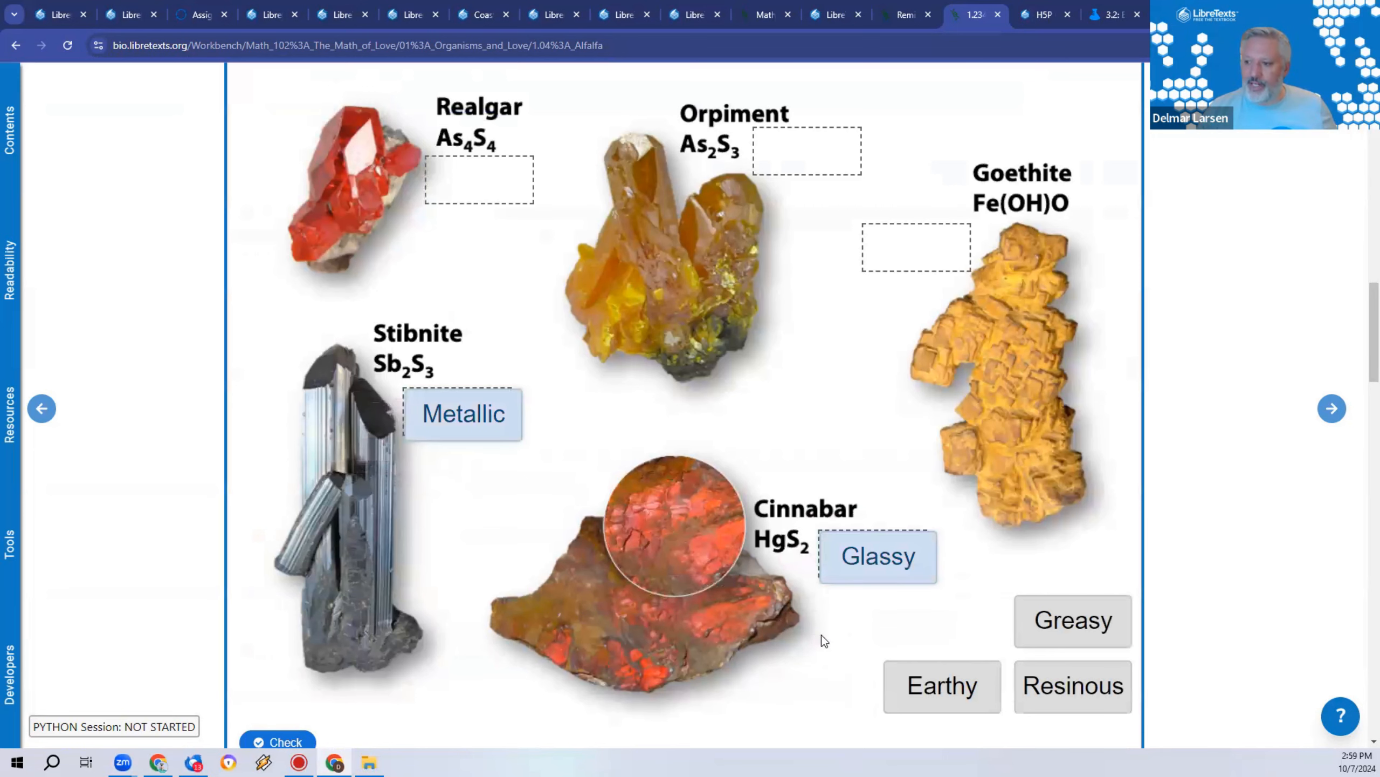
pyautogui.moveTo(925, 685); pyautogui.dragTo(908, 249)
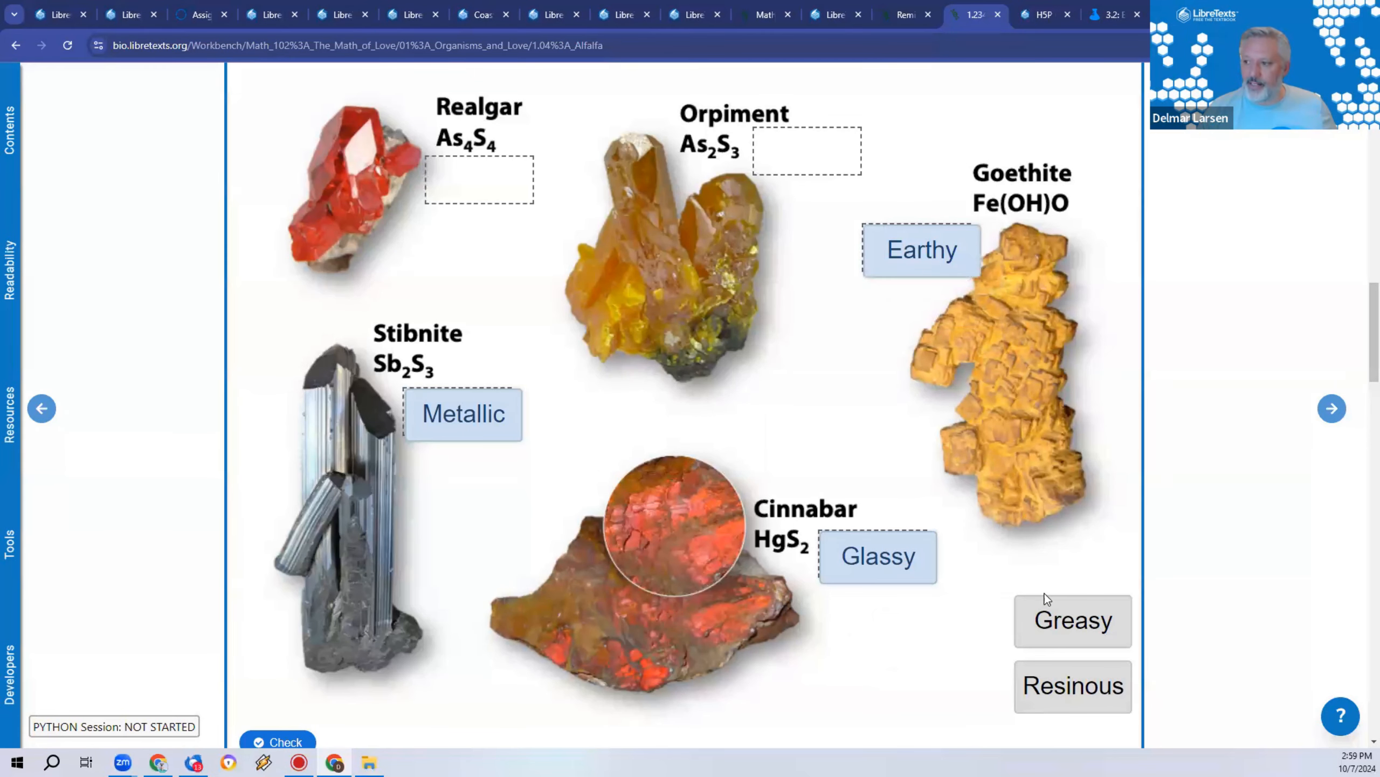
pyautogui.moveTo(1047, 598); pyautogui.dragTo(787, 141)
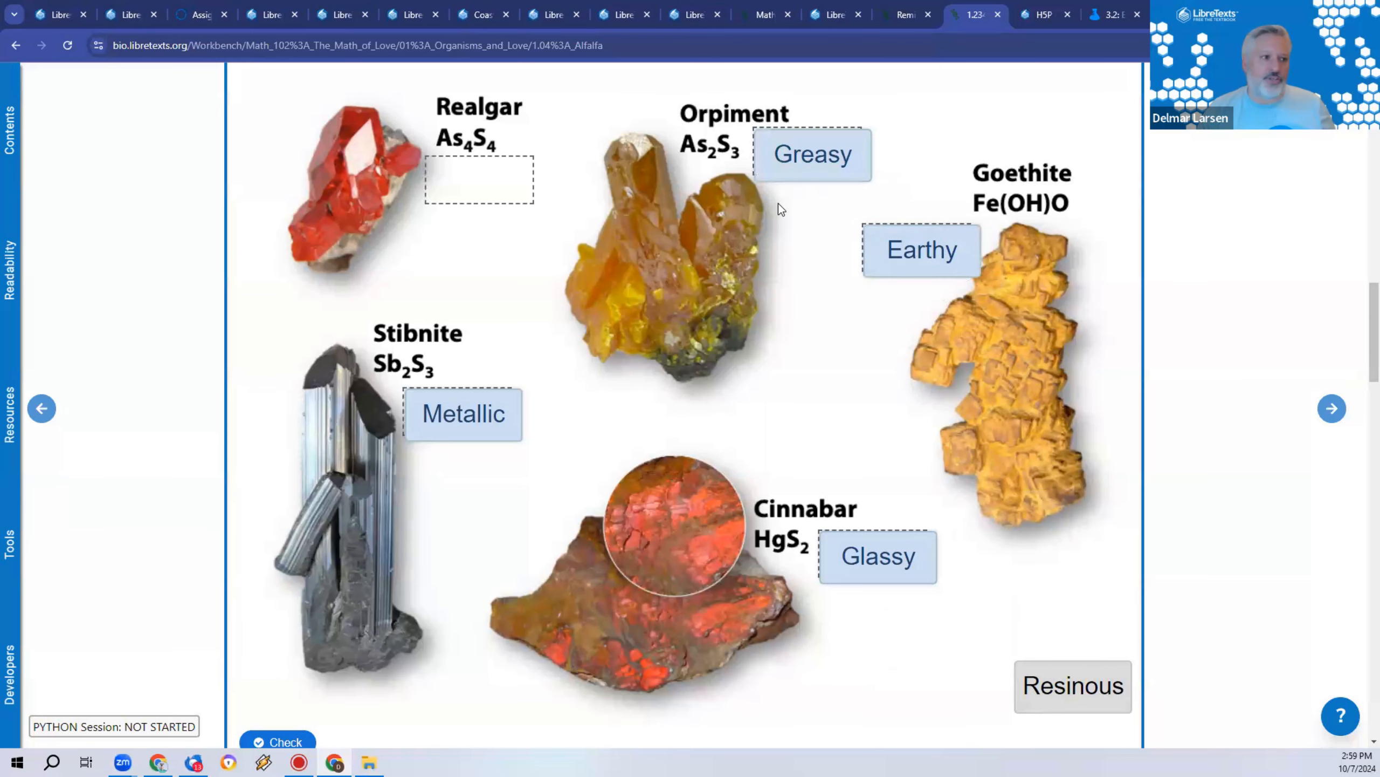
# Step: Open the Alfalfa page for editing and run the accessibility checker for all accessibility issues
pyautogui.scroll(10, 667, 204)
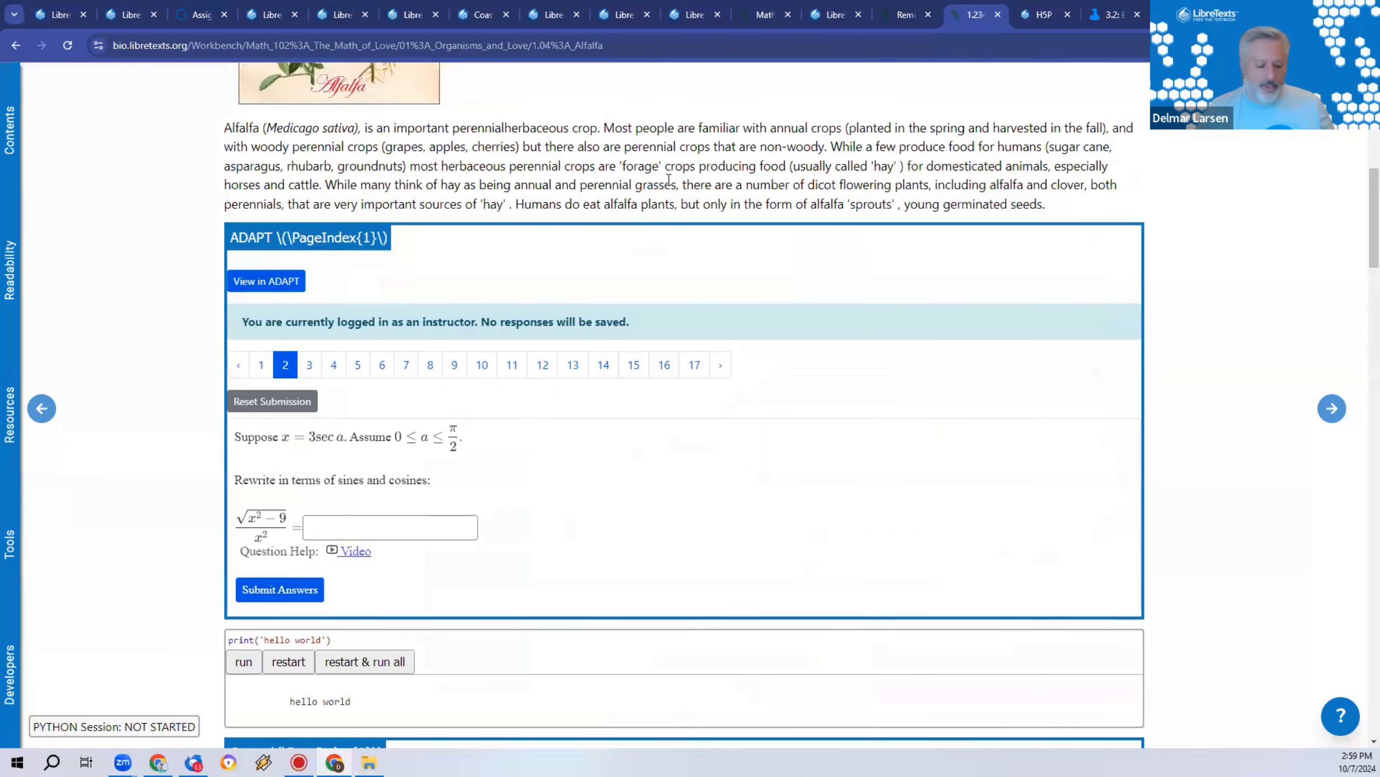
pyautogui.hotkey('ctrl', 'k')
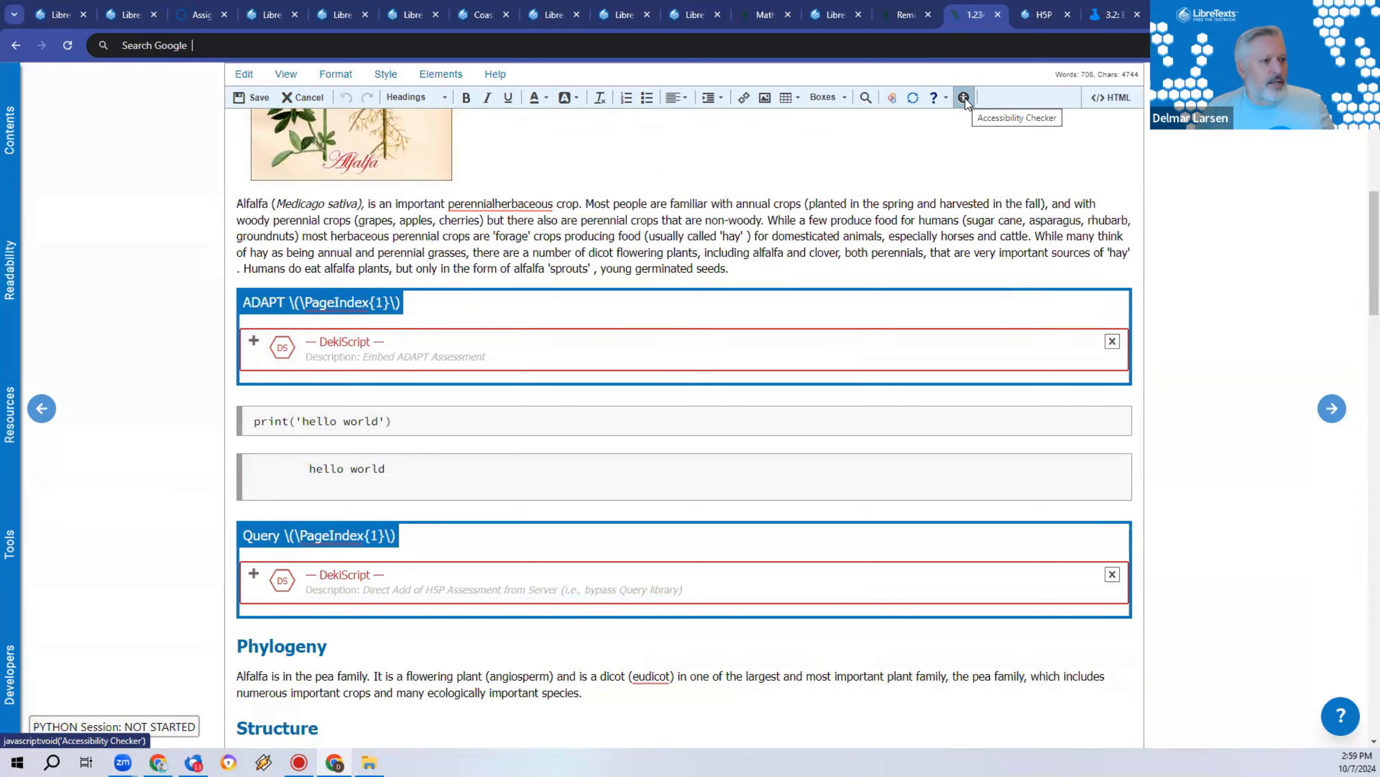
pyautogui.click(965, 99)
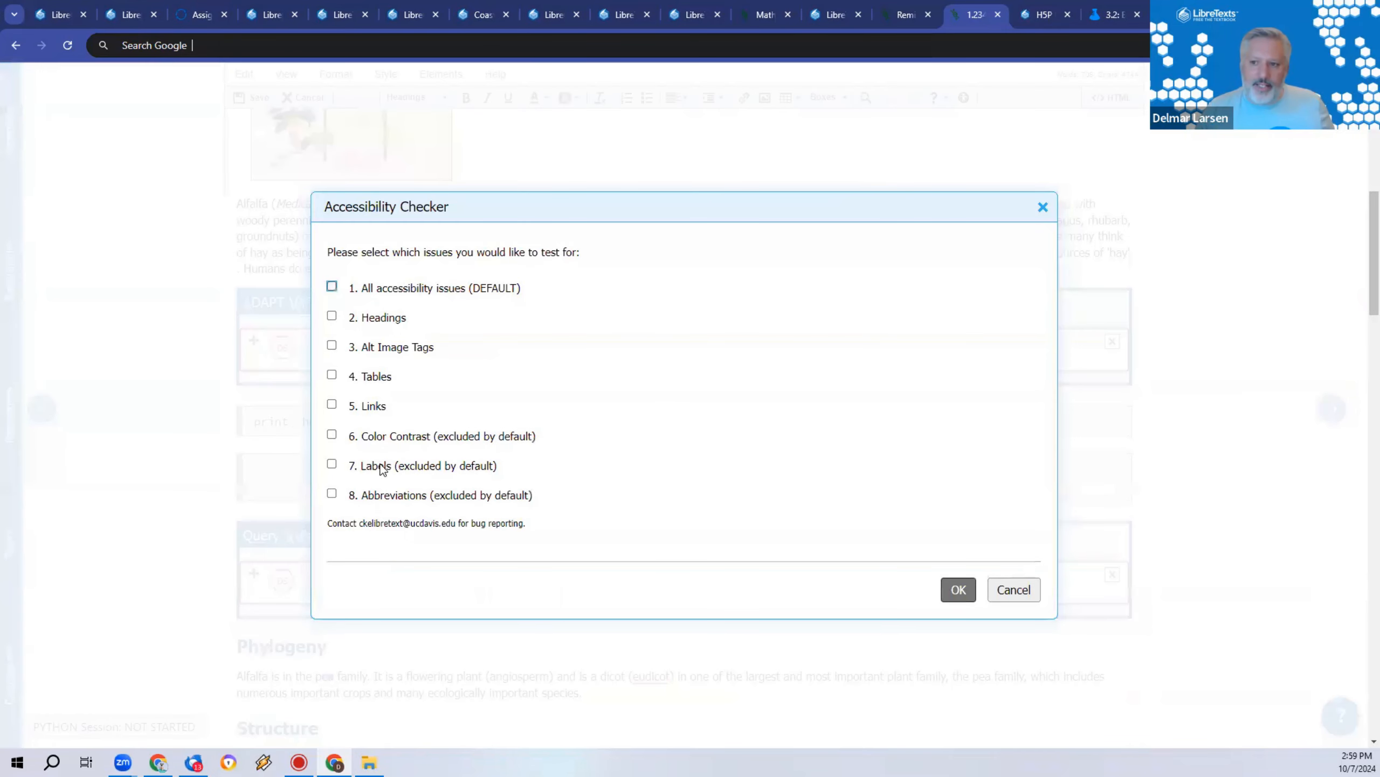
pyautogui.click(393, 283)
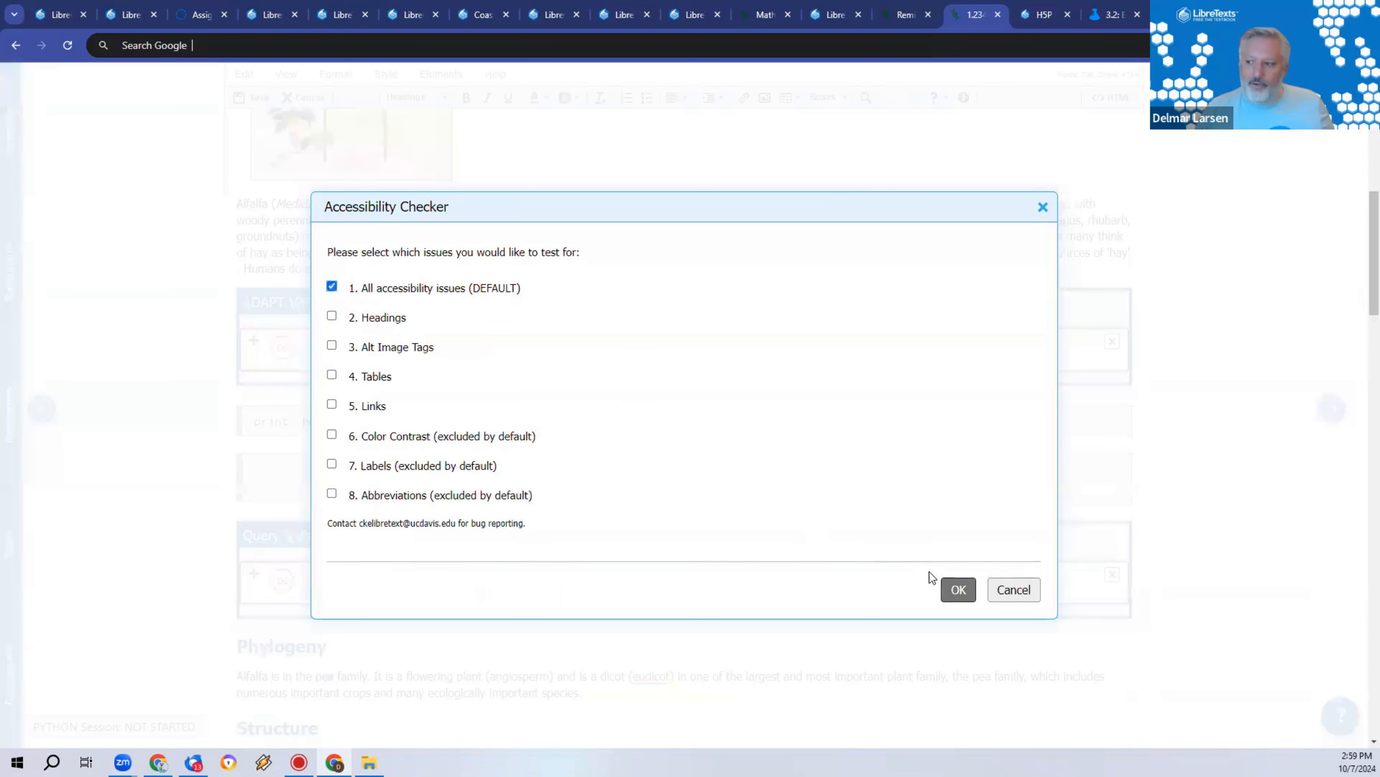
pyautogui.click(960, 590)
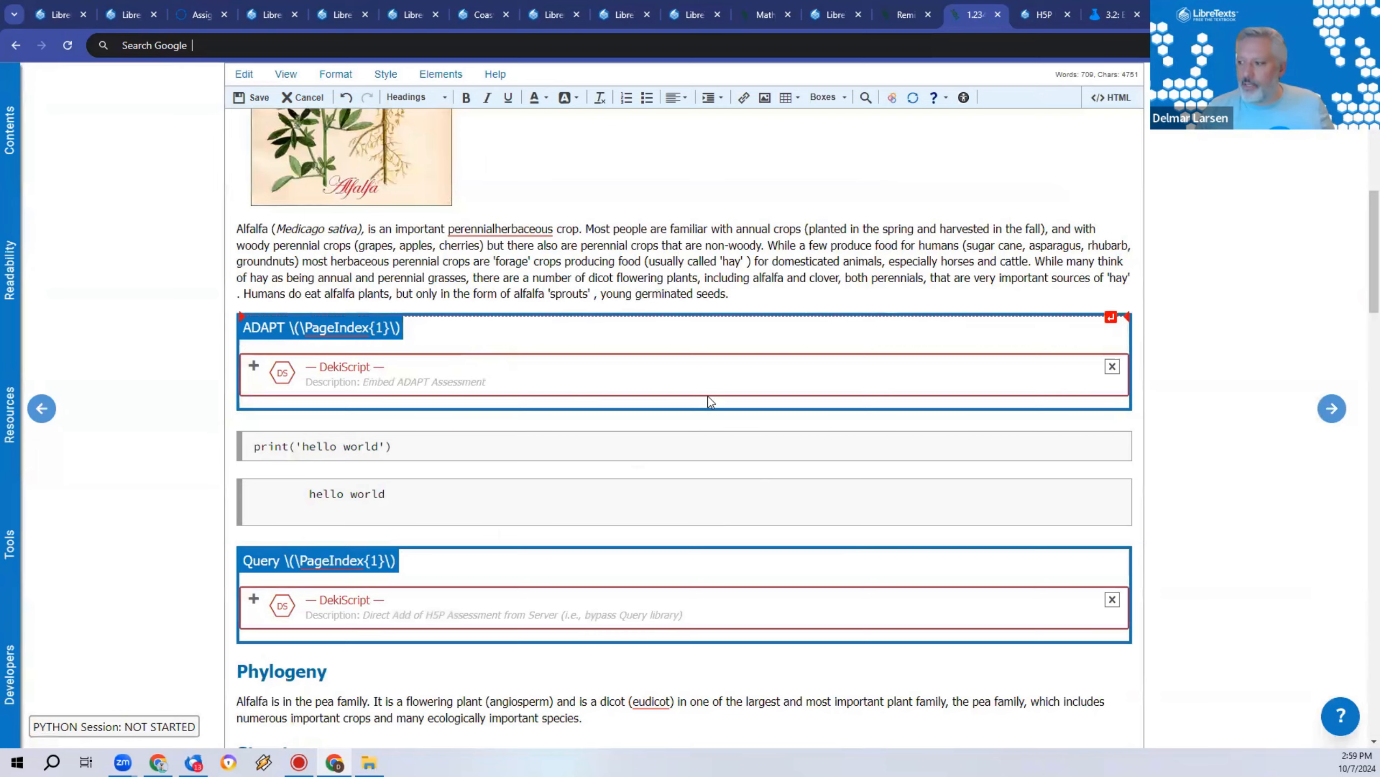
pyautogui.scroll(-3, 761, 424)
pyautogui.scroll(15, 793, 414)
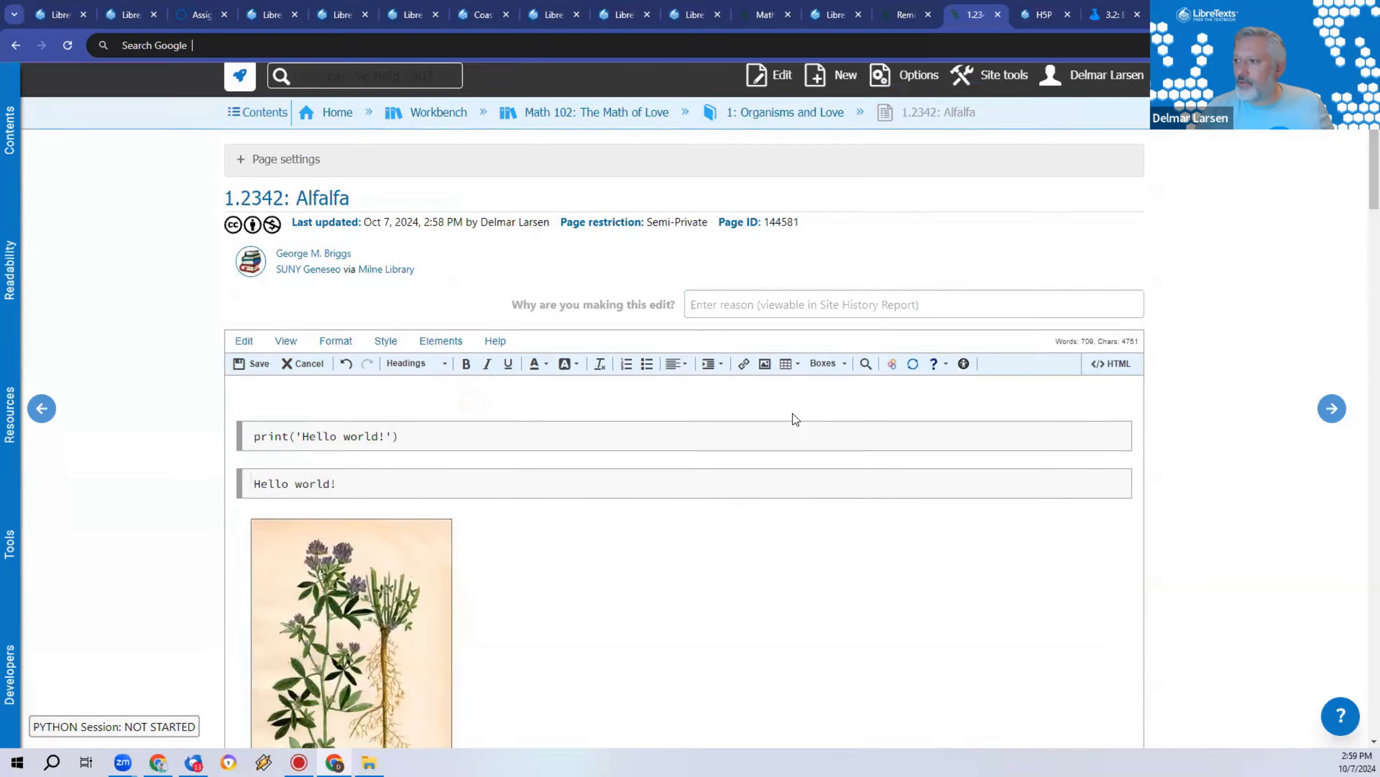
# Step: Reopen the accessibility checker options, discard the all-issues selection, and check the Alfalfa page again
pyautogui.click(963, 432)
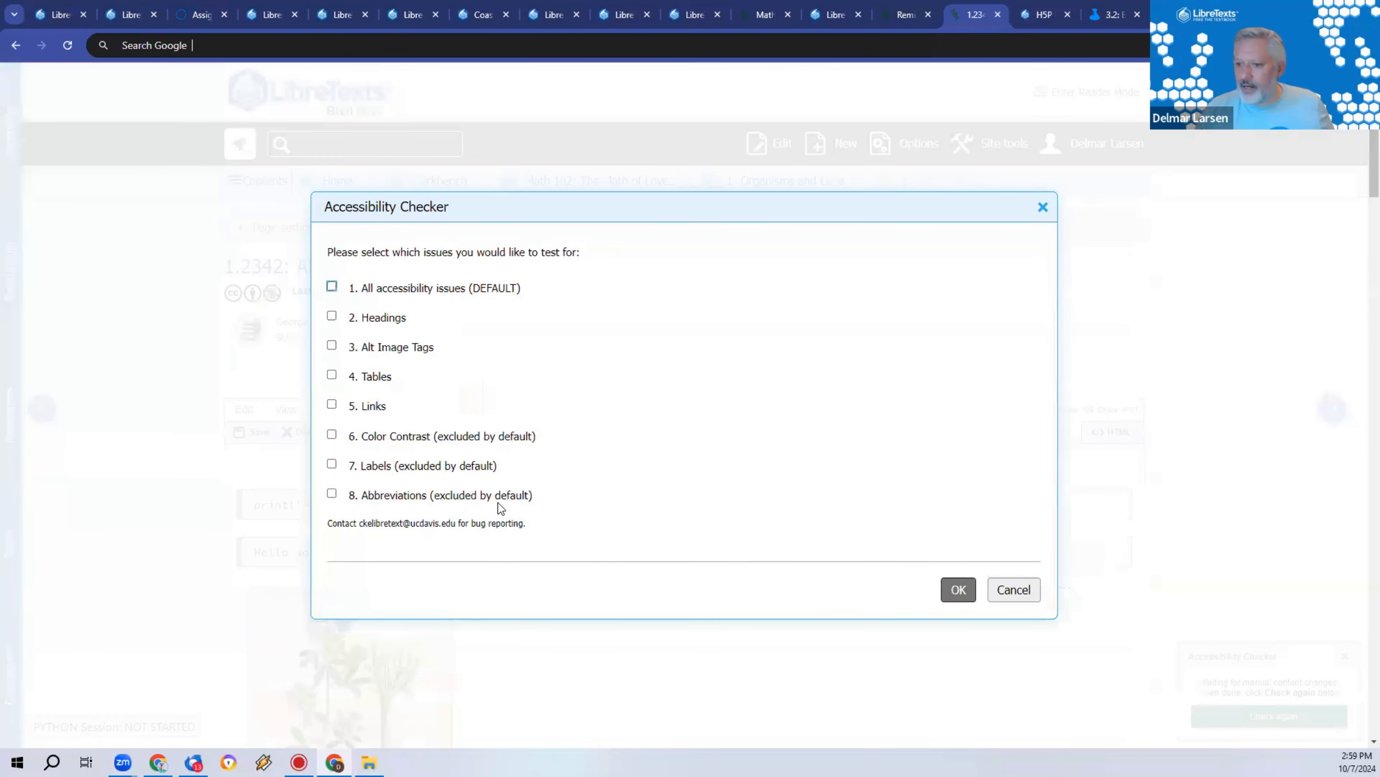
pyautogui.click(437, 288)
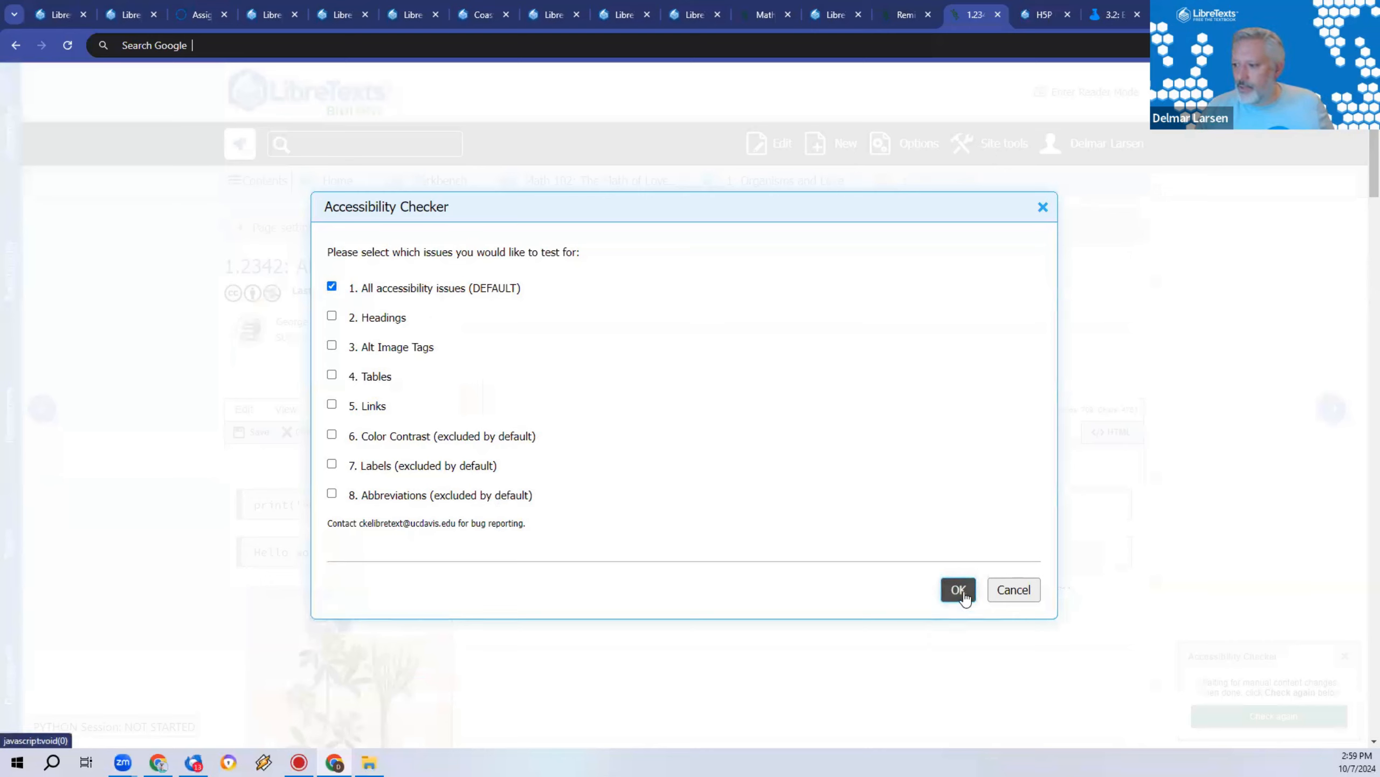
pyautogui.click(997, 589)
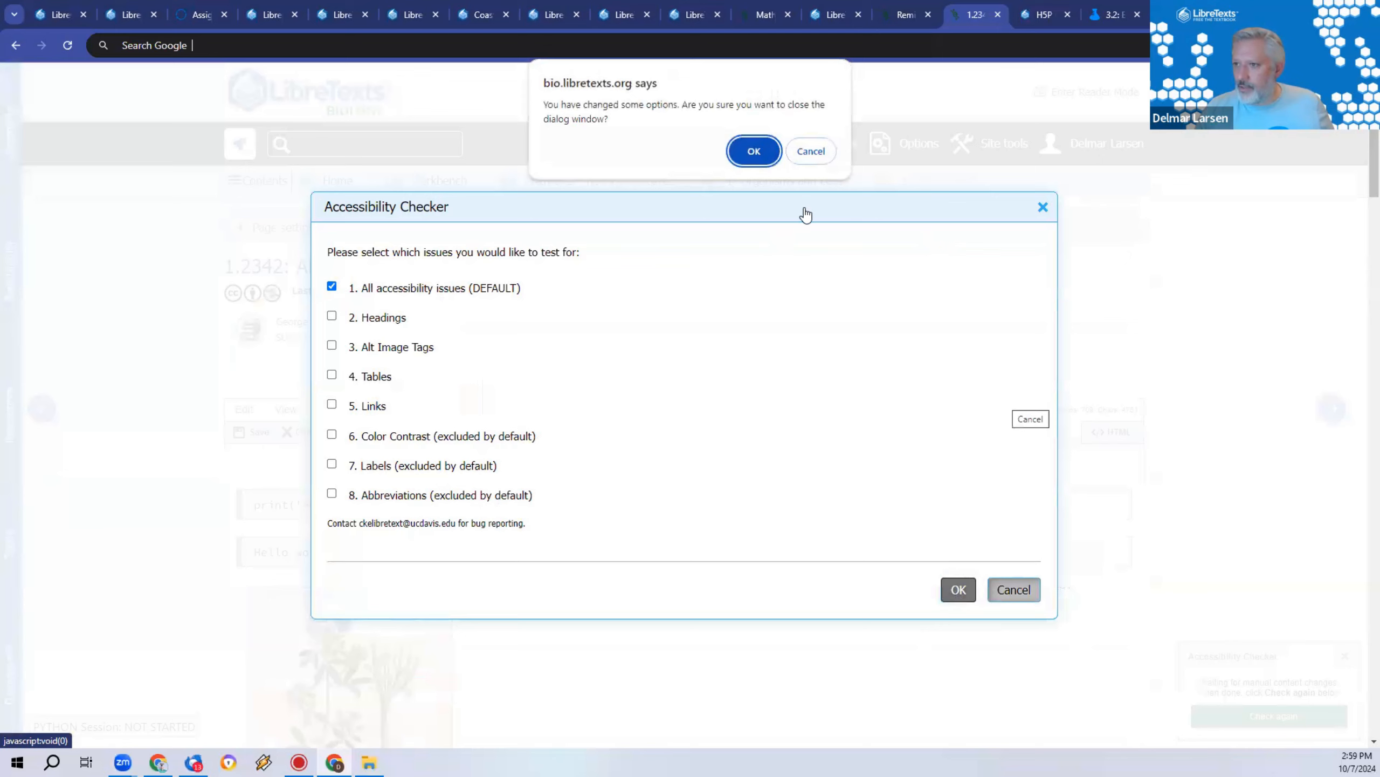
pyautogui.click(757, 158)
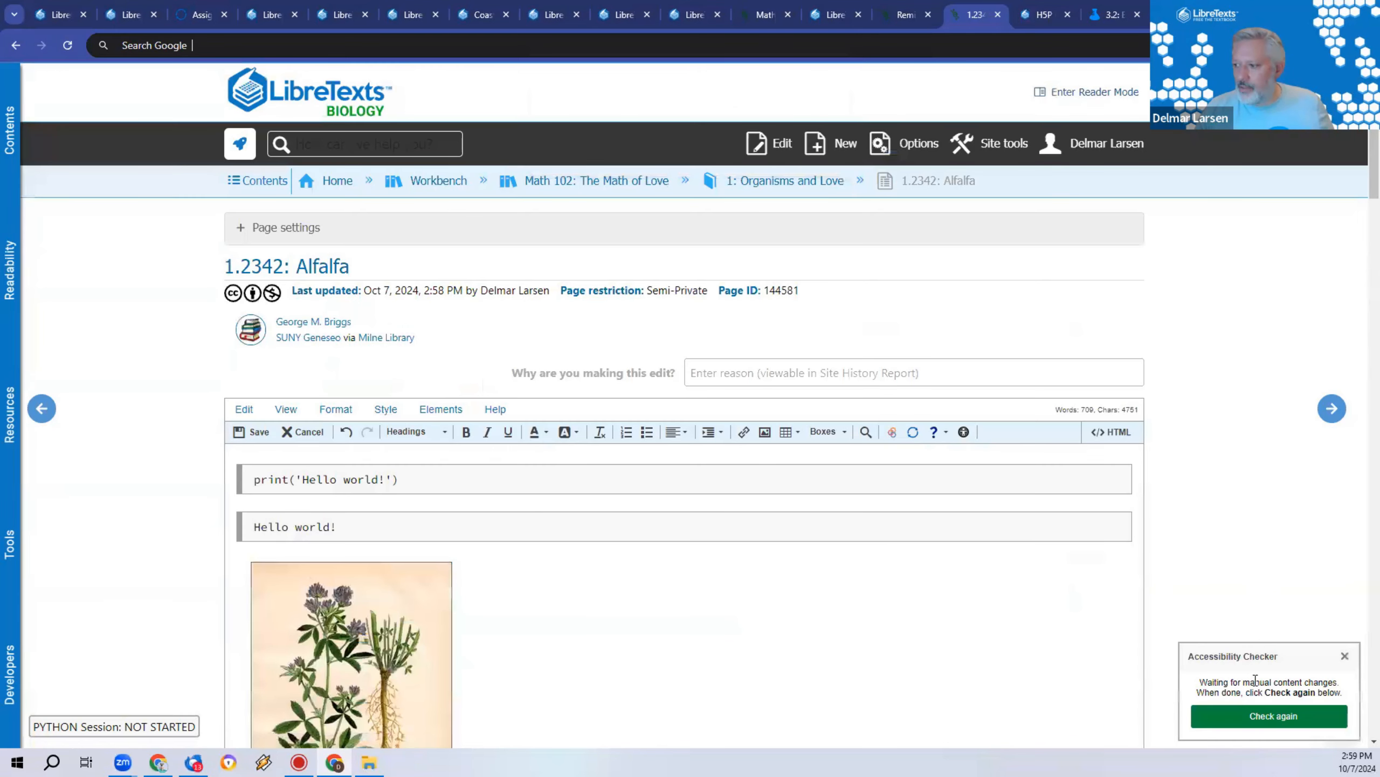
pyautogui.click(1271, 718)
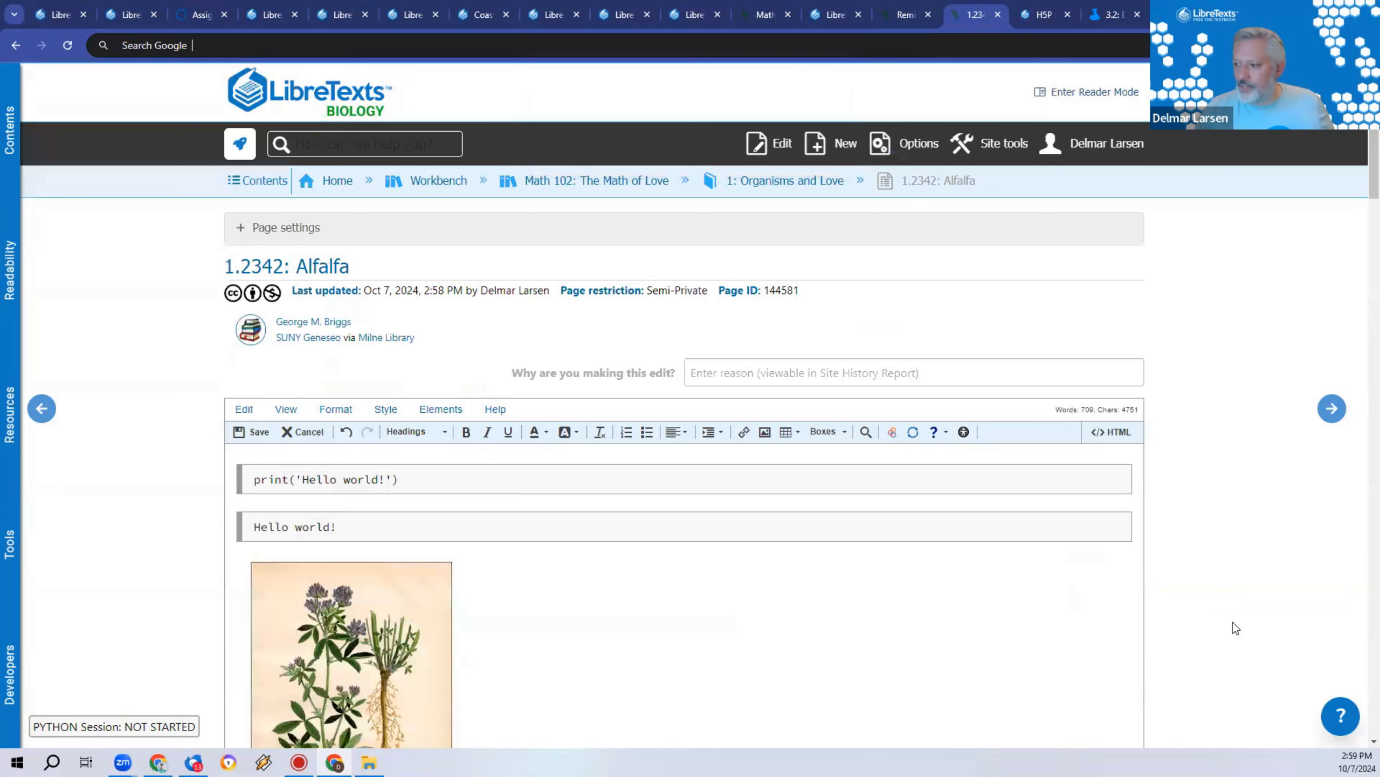
# Step: Repeat the accessibility recheck after selecting all issues and dismissing the checker options once more
pyautogui.scroll(-5, 1237, 609)
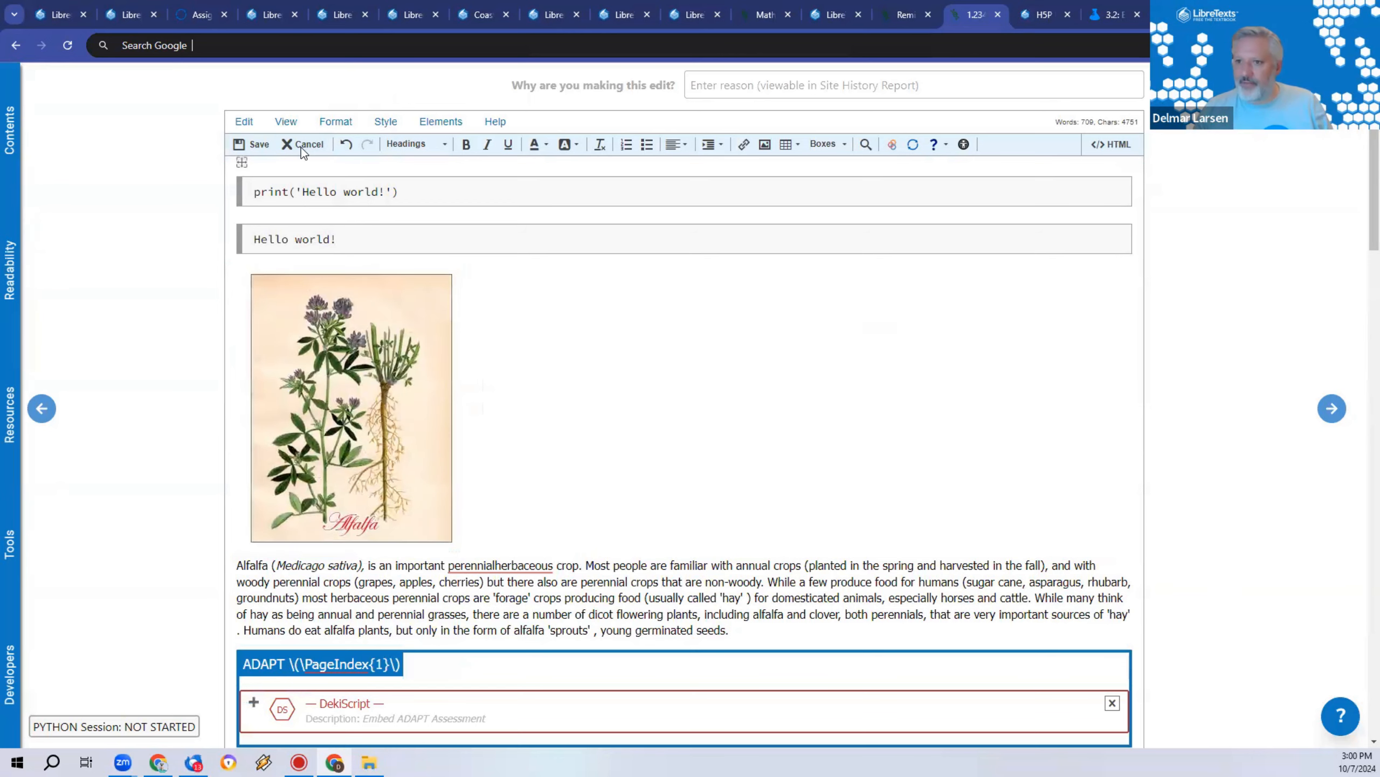
pyautogui.click(962, 144)
pyautogui.click(433, 289)
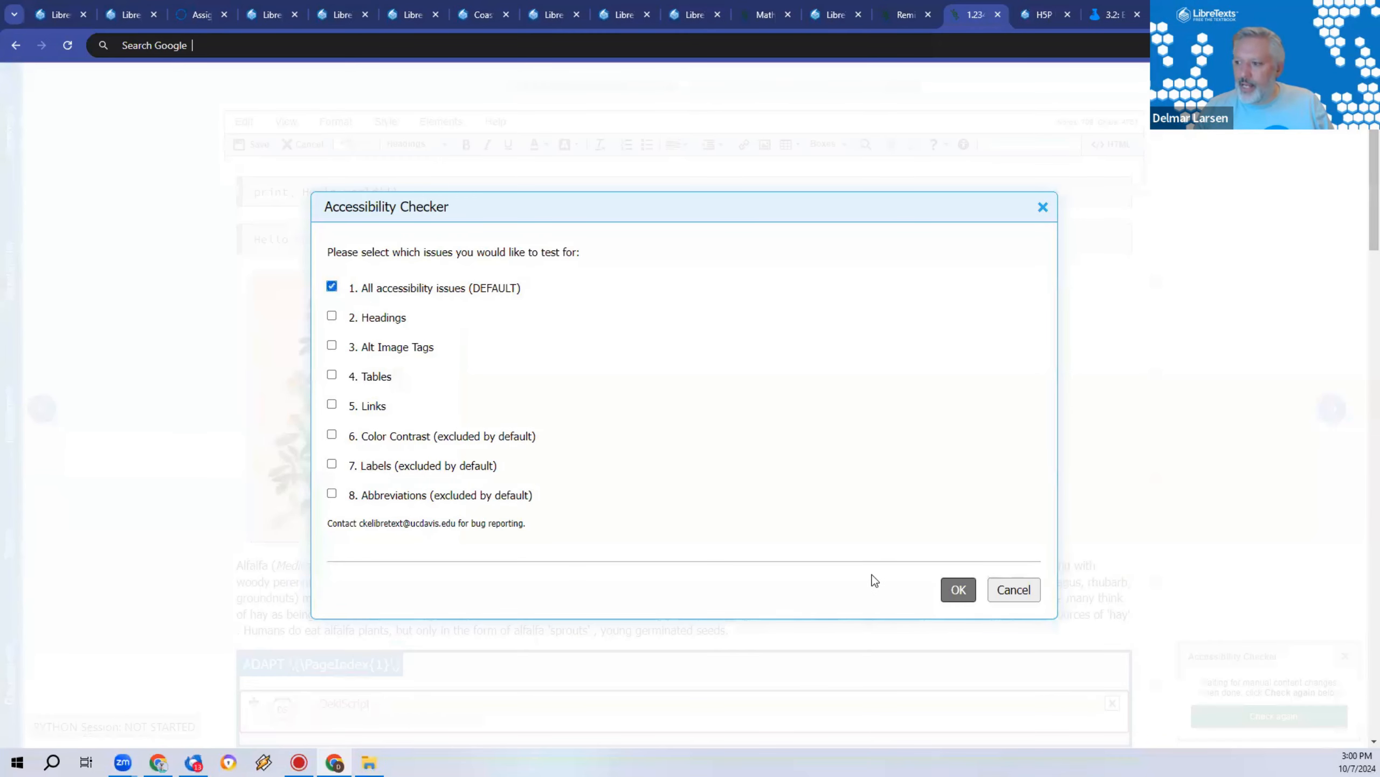
pyautogui.click(1009, 589)
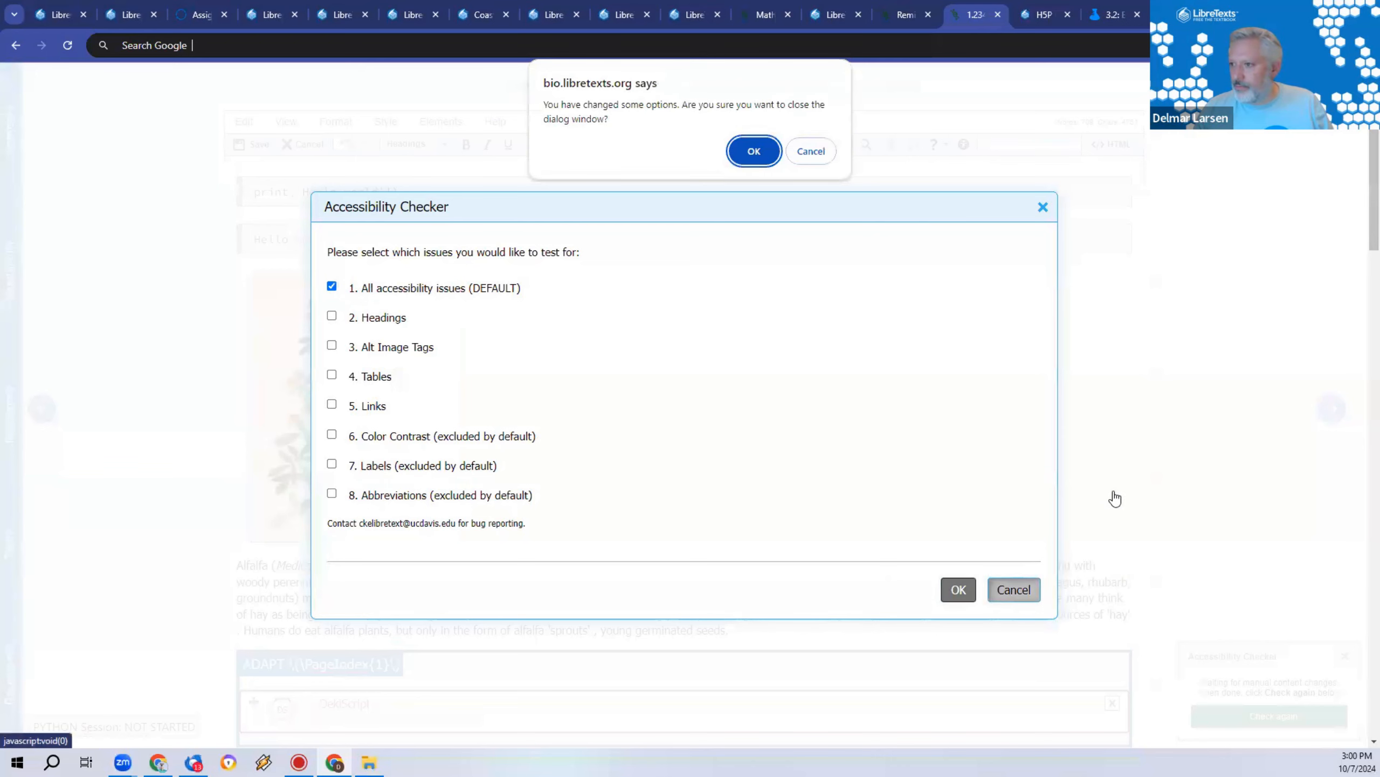
pyautogui.click(755, 152)
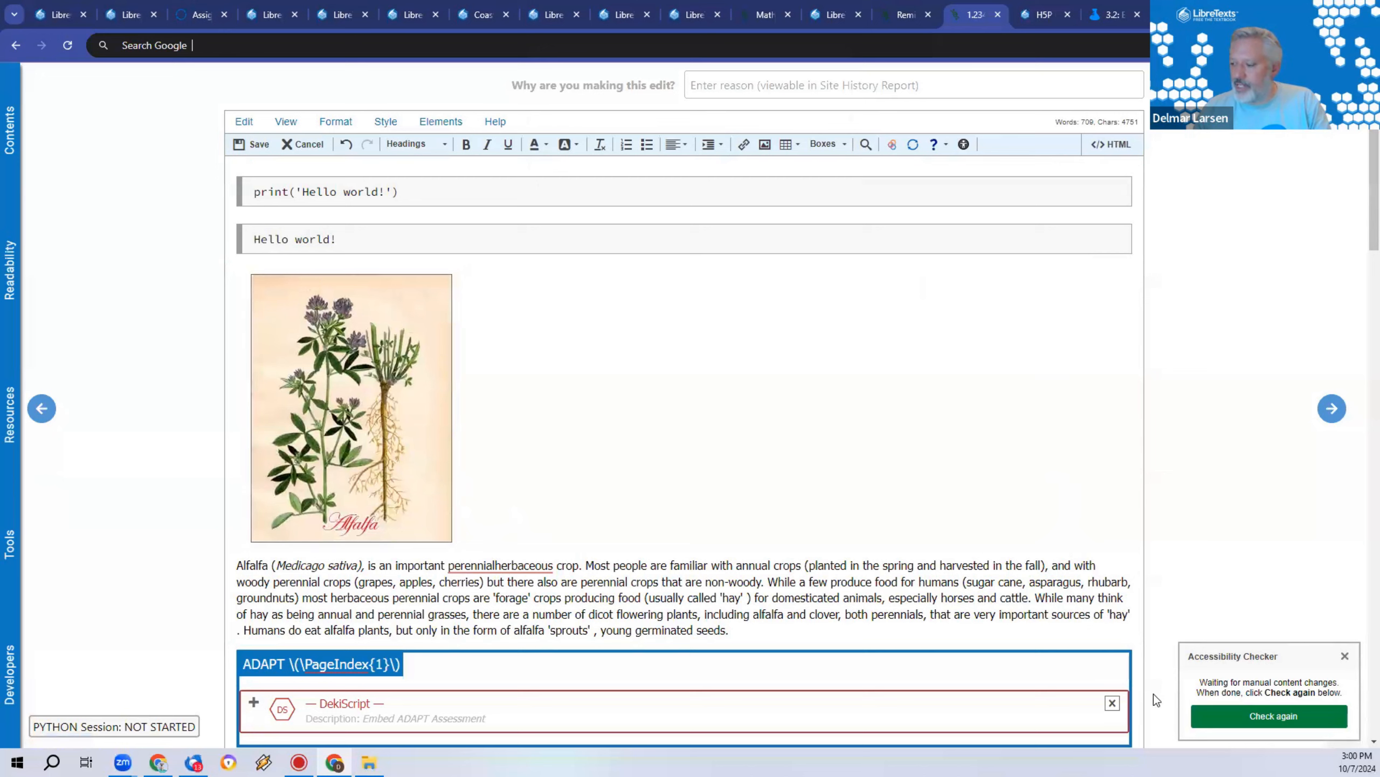
pyautogui.click(1263, 717)
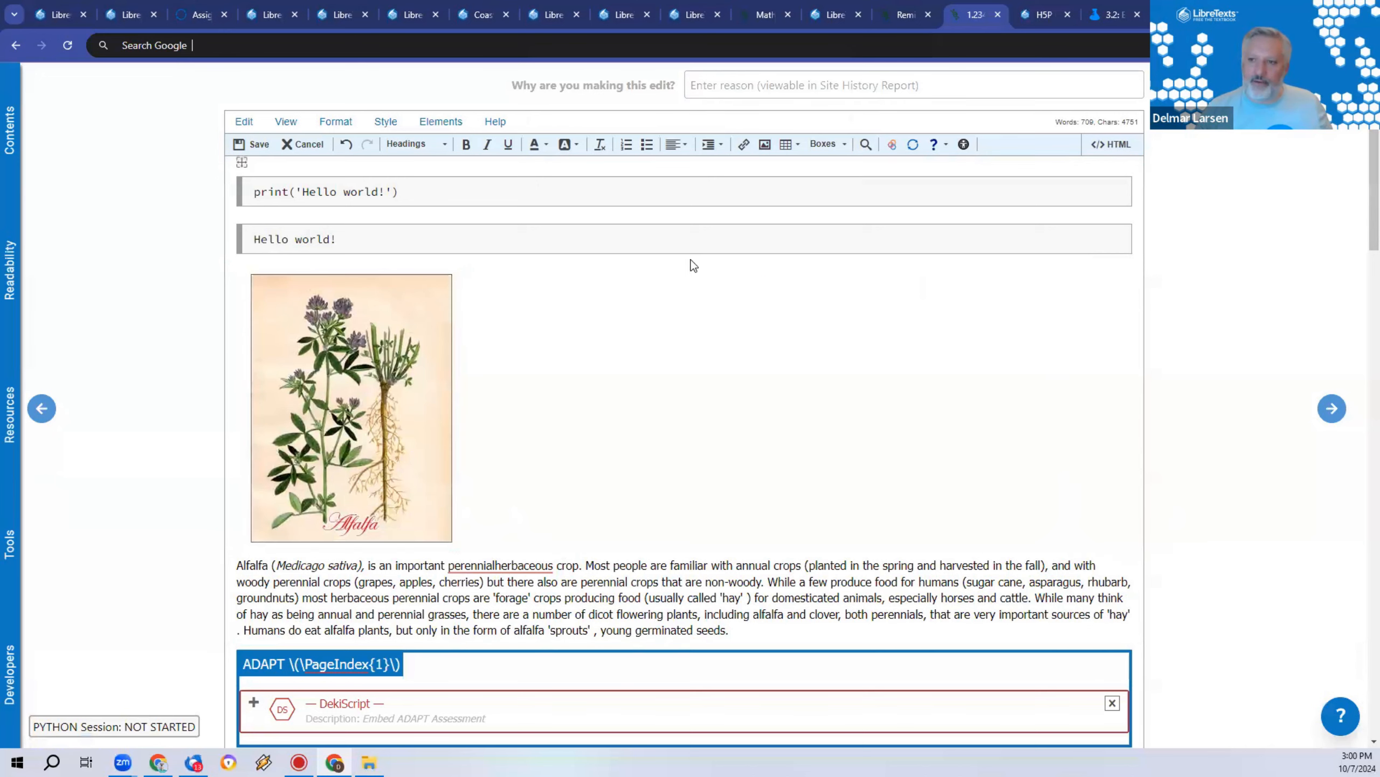
# Step: Discard the unsaved Alfalfa edits and go to the next page, 1.5: Clubmosses - Lycopodium
pyautogui.click(1109, 144)
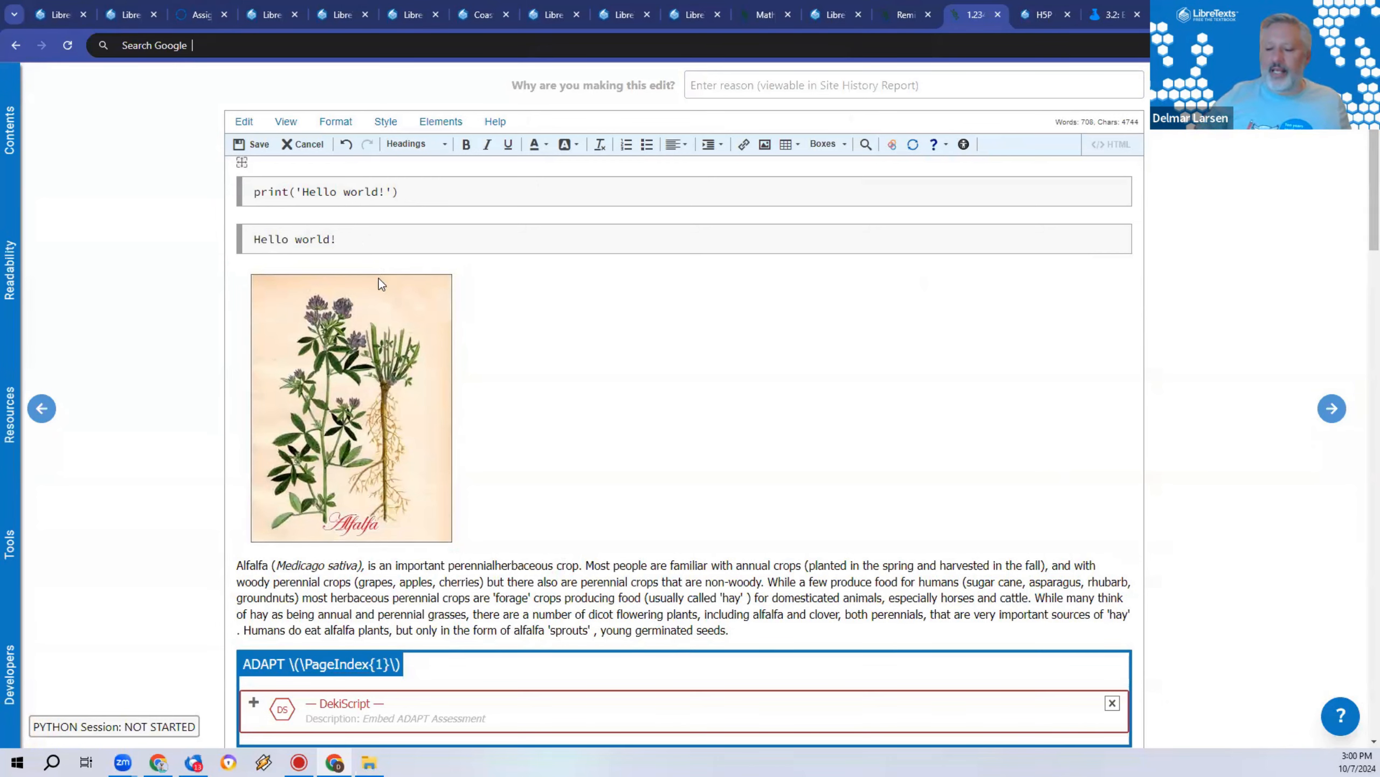
pyautogui.click(304, 149)
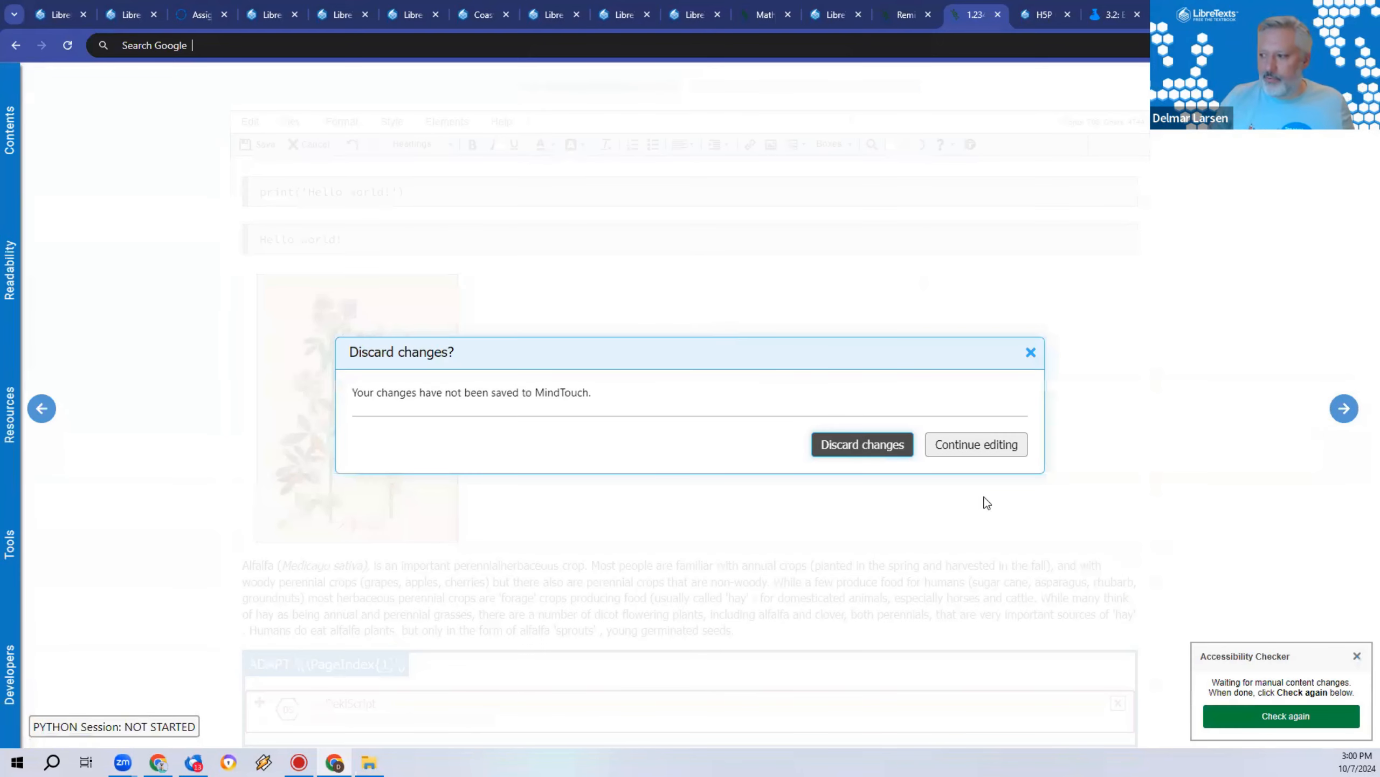
pyautogui.click(873, 445)
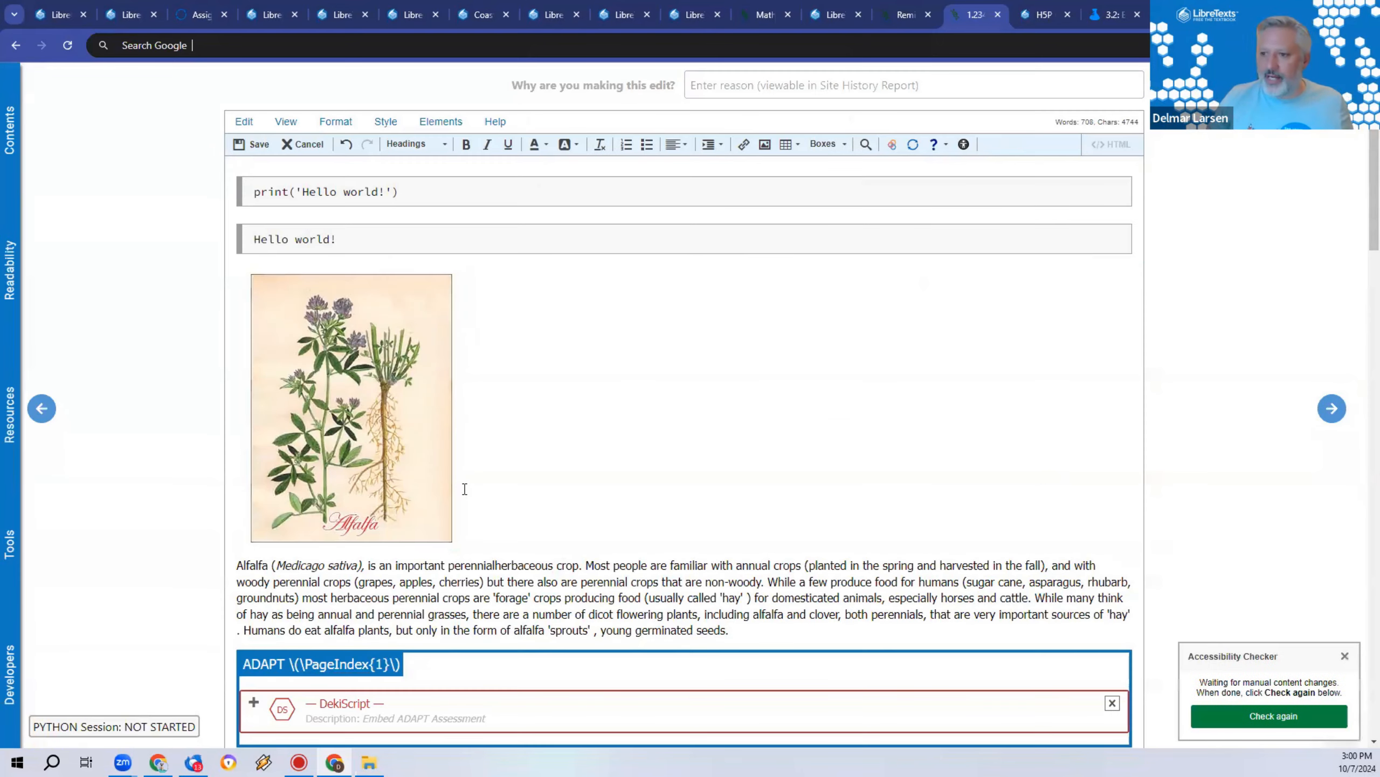
pyautogui.click(1333, 408)
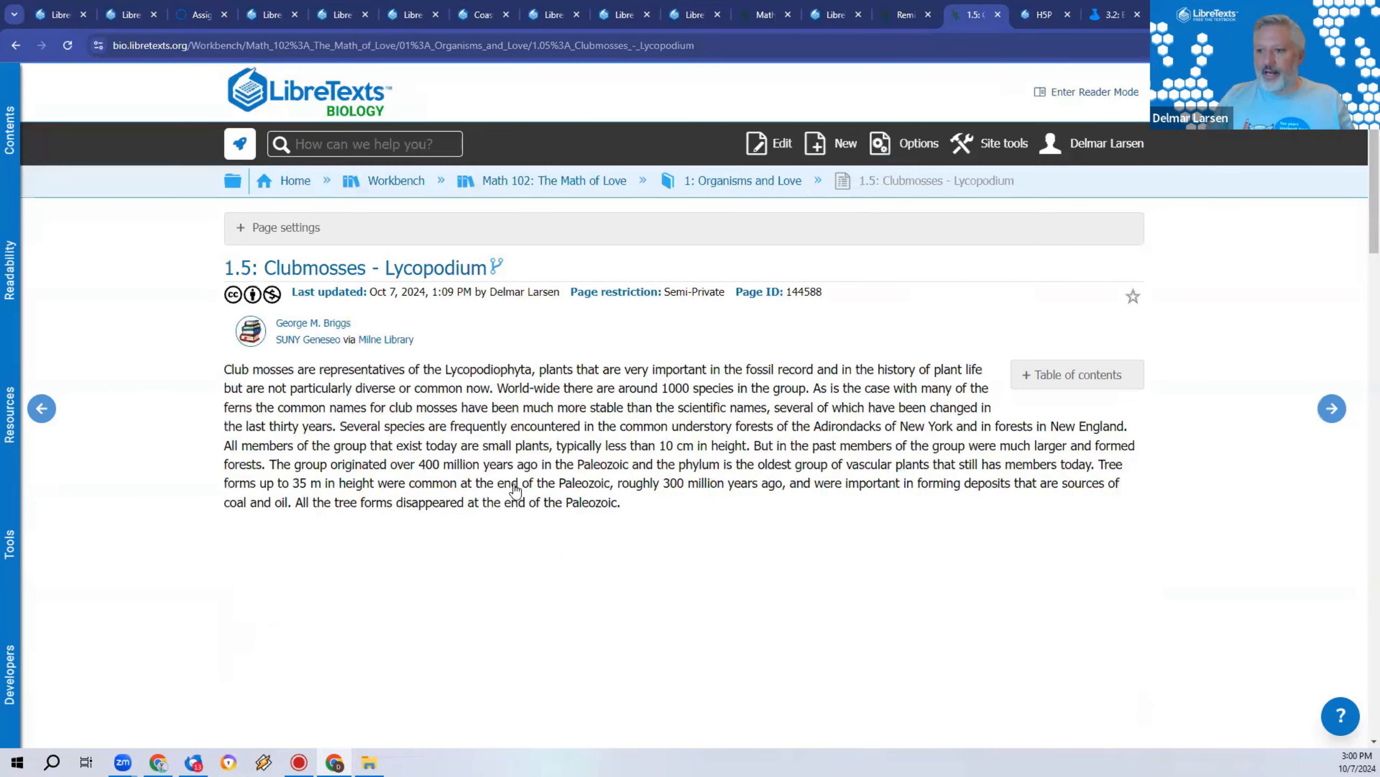
# Step: Fork the Clubmosses - Lycopodium page so its reused content becomes editable
pyautogui.click(906, 150)
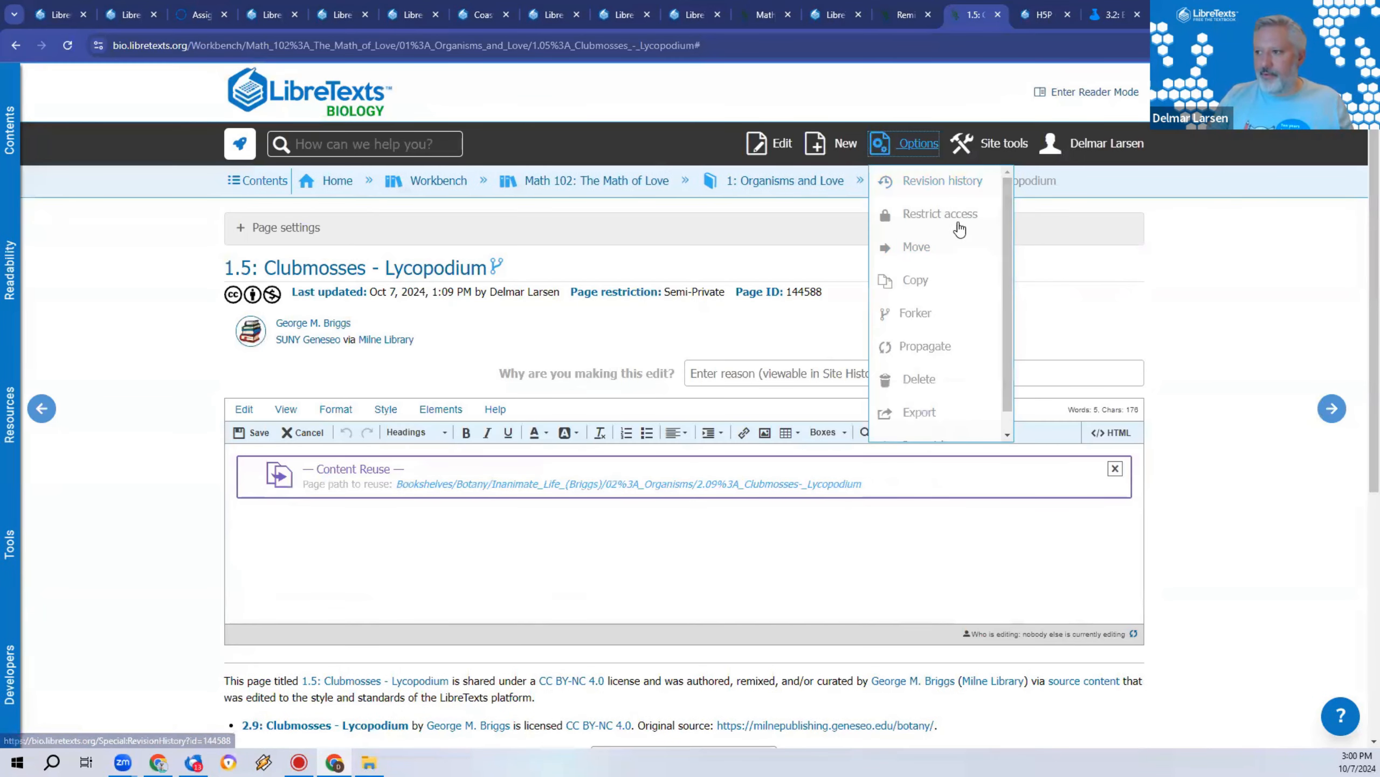
pyautogui.click(924, 313)
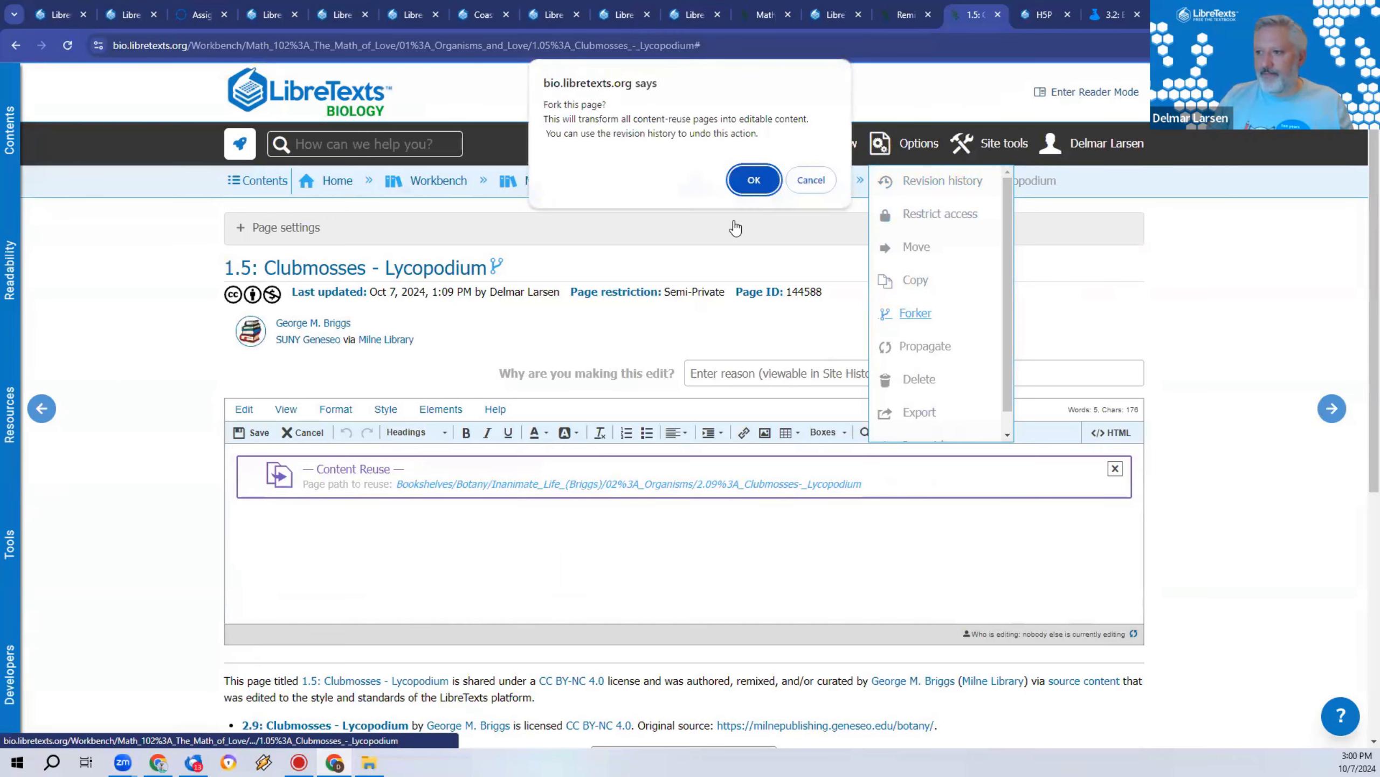
pyautogui.click(749, 183)
pyautogui.click(795, 206)
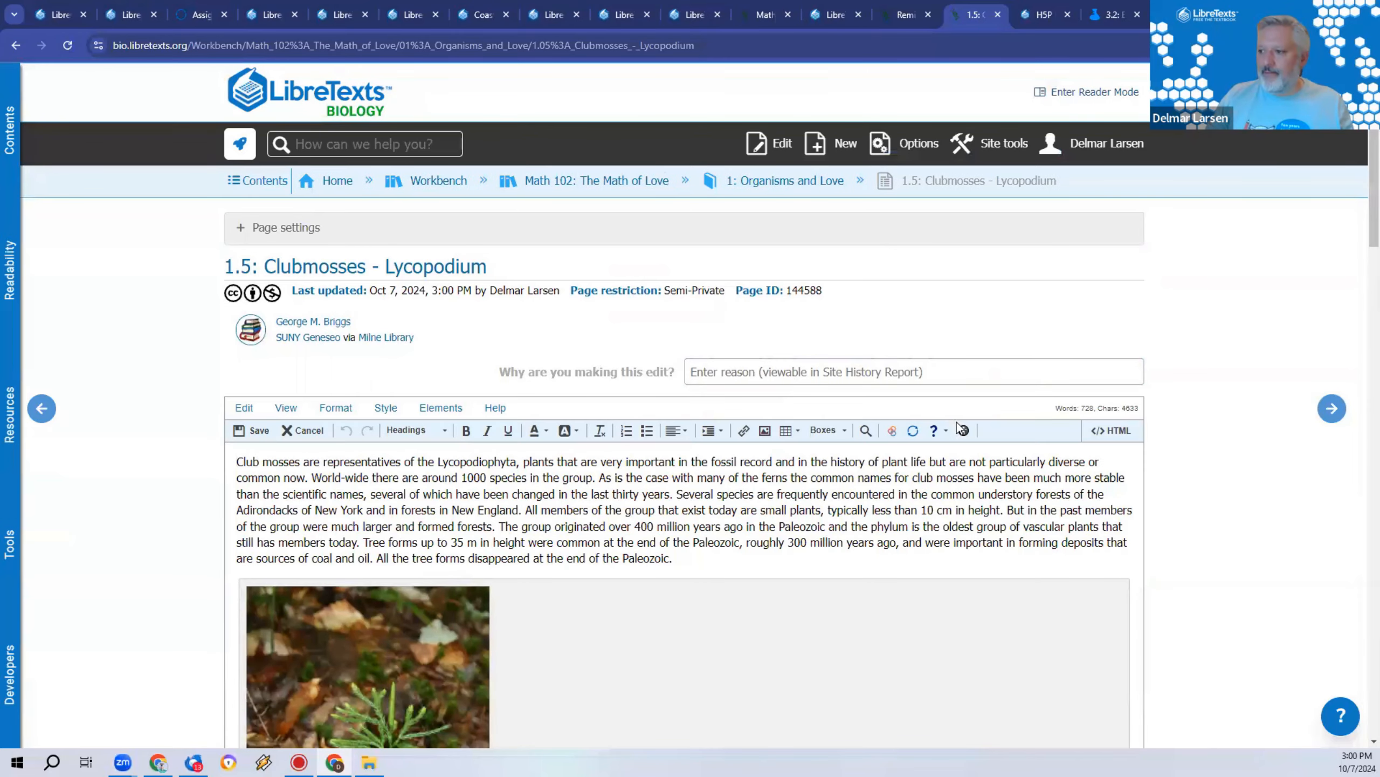
# Step: Run the accessibility checker on the Clubmosses page, view the flagged ground pine image's alt text options, and save the image
pyautogui.click(960, 426)
pyautogui.click(958, 589)
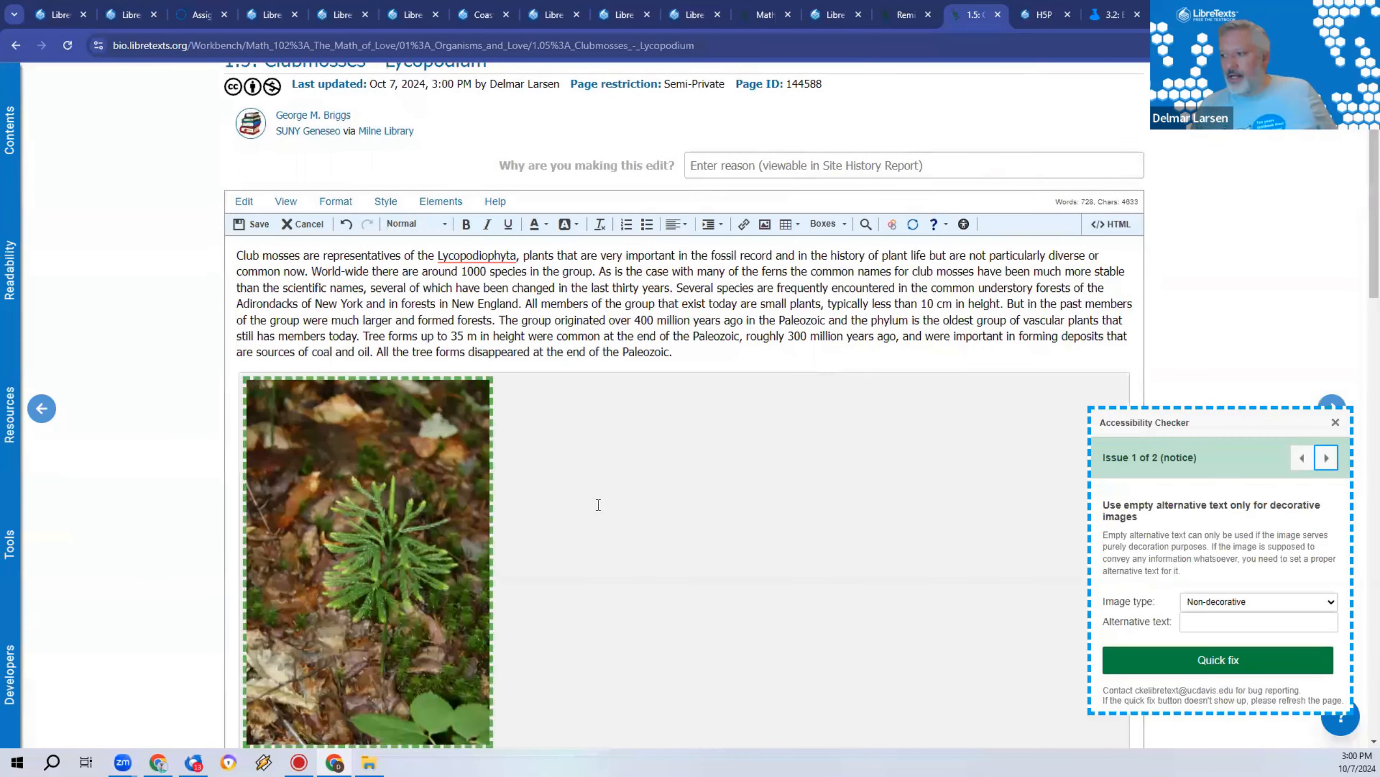
pyautogui.scroll(-2, 598, 504)
pyautogui.doubleClick(442, 504)
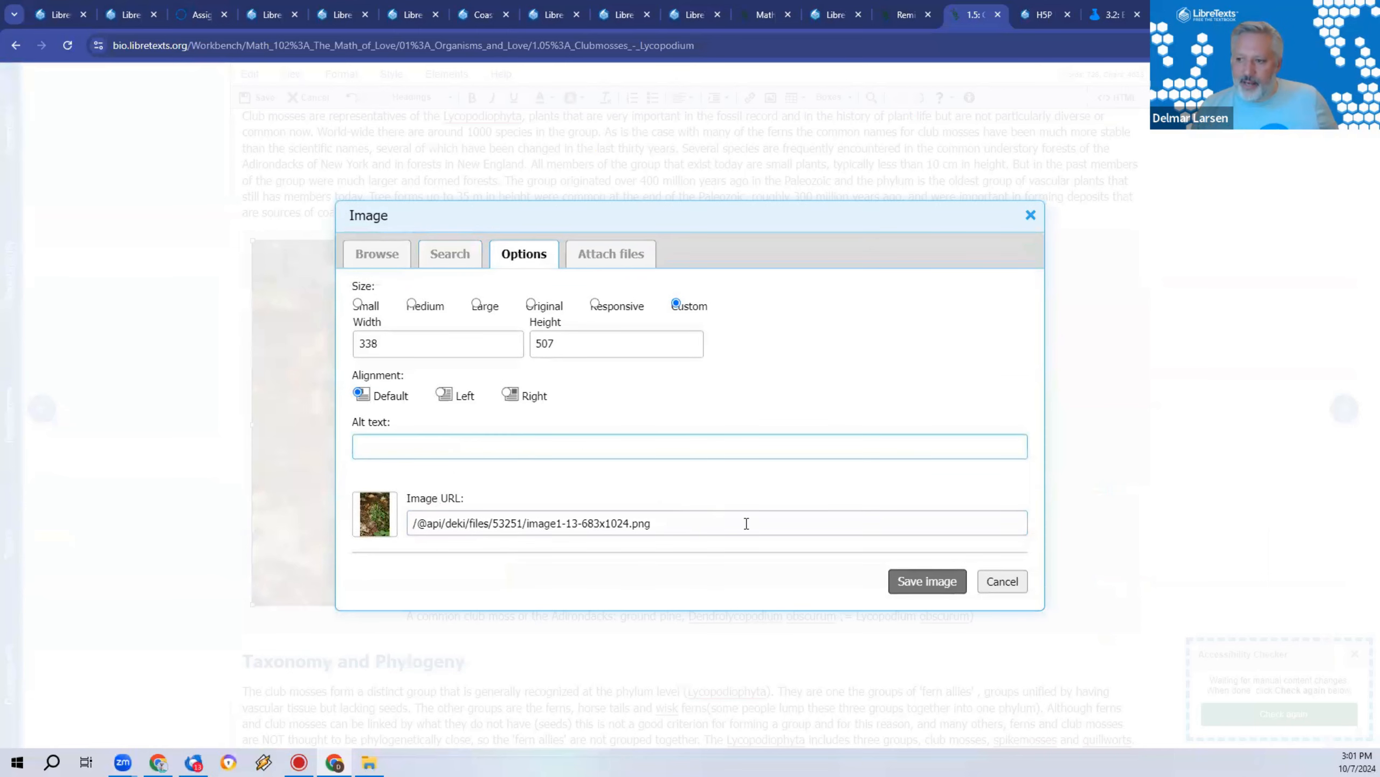
pyautogui.click(927, 581)
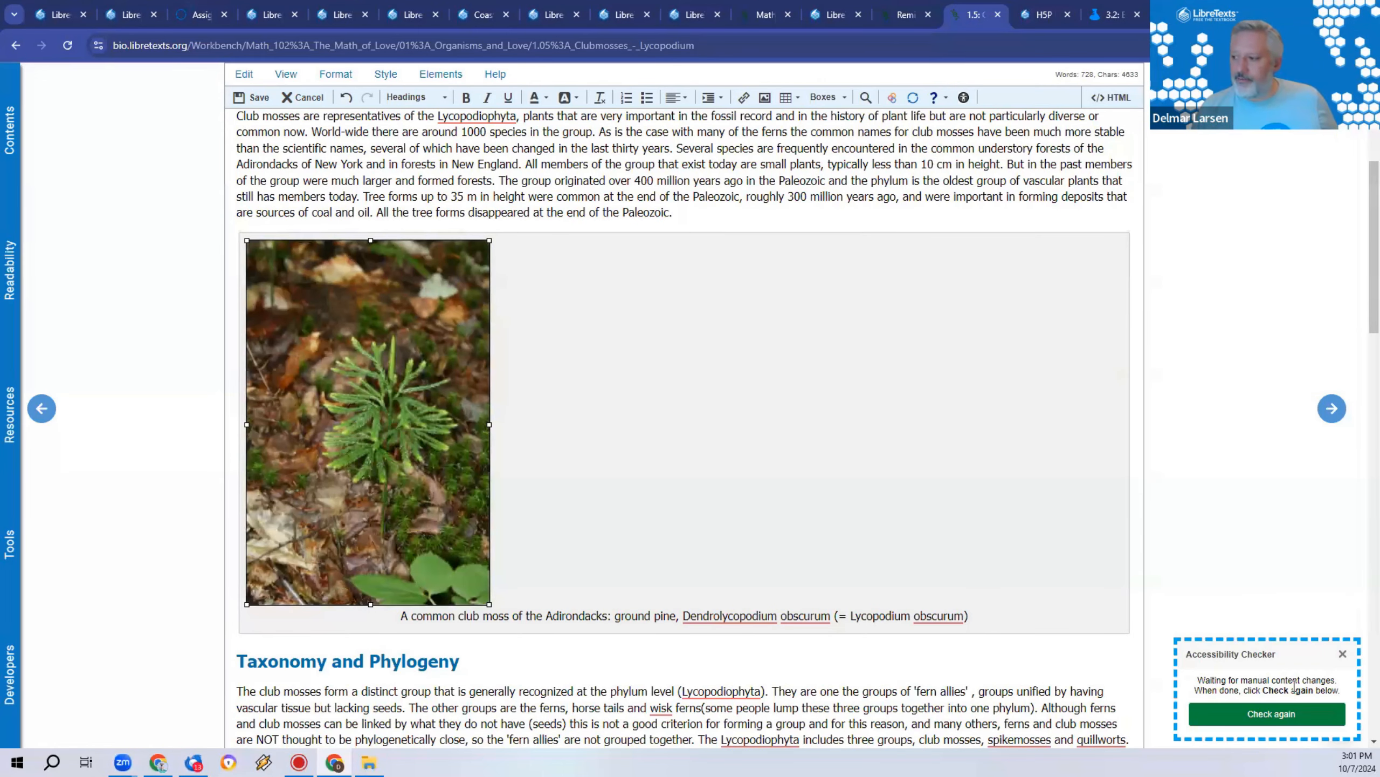
# Step: Recheck the page's accessibility, go to the second issue, and view the bristly club moss image's alt text options
pyautogui.click(1268, 713)
pyautogui.click(1326, 457)
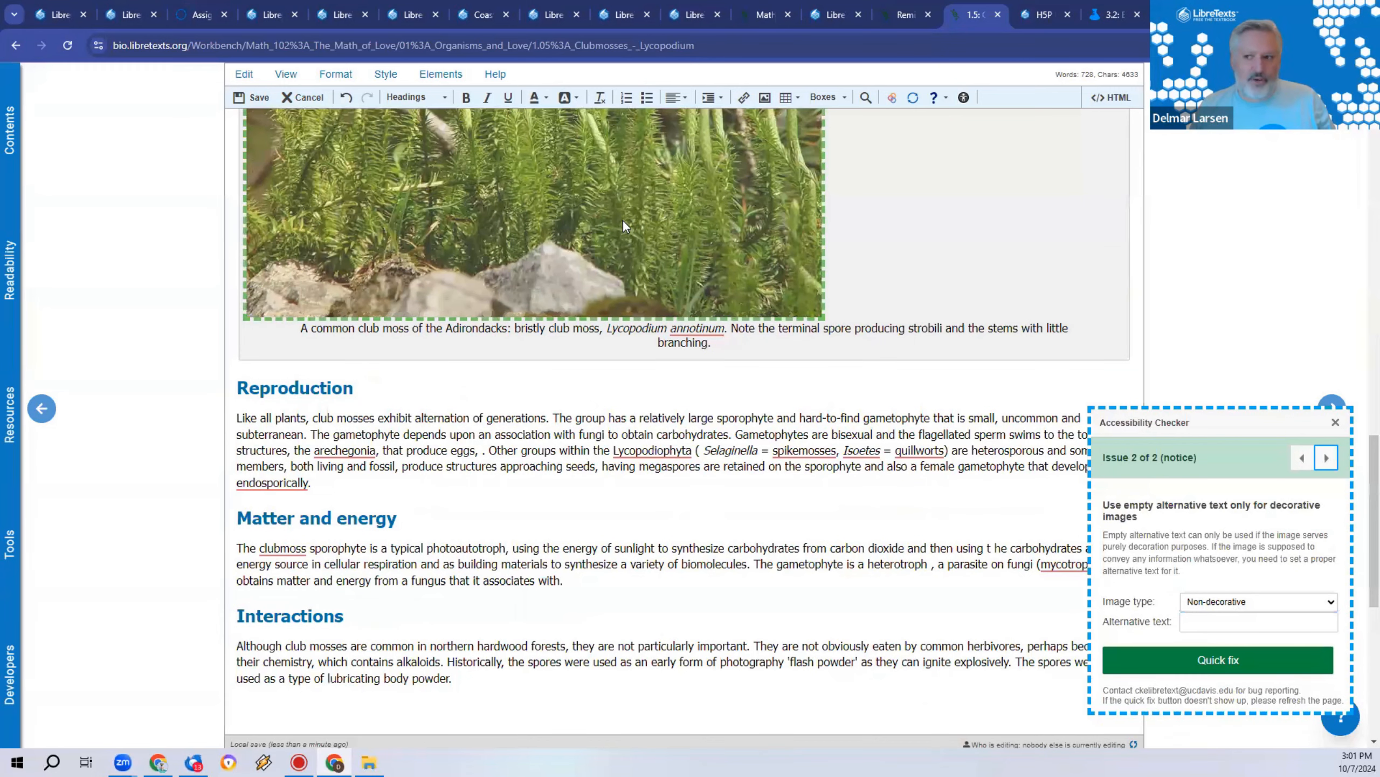
pyautogui.doubleClick(624, 223)
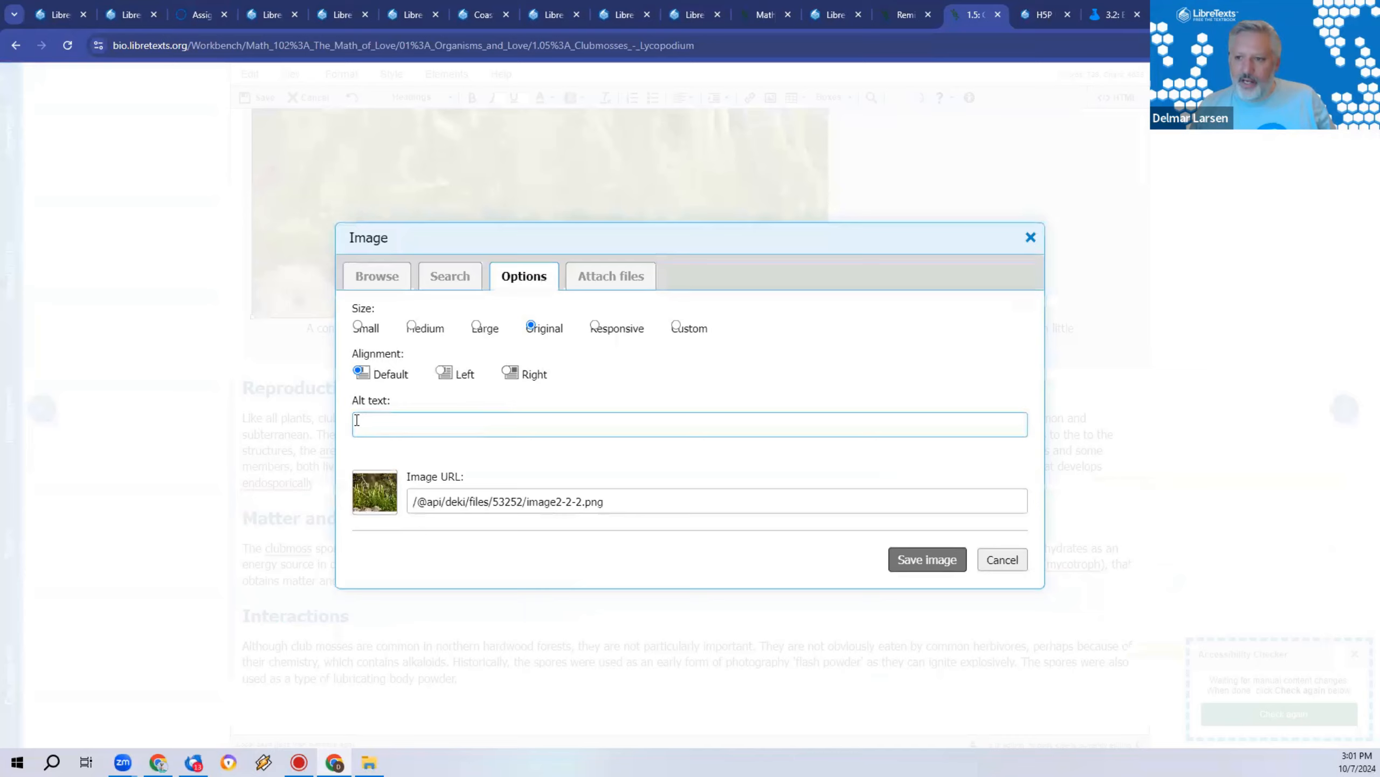
pyautogui.click(1031, 237)
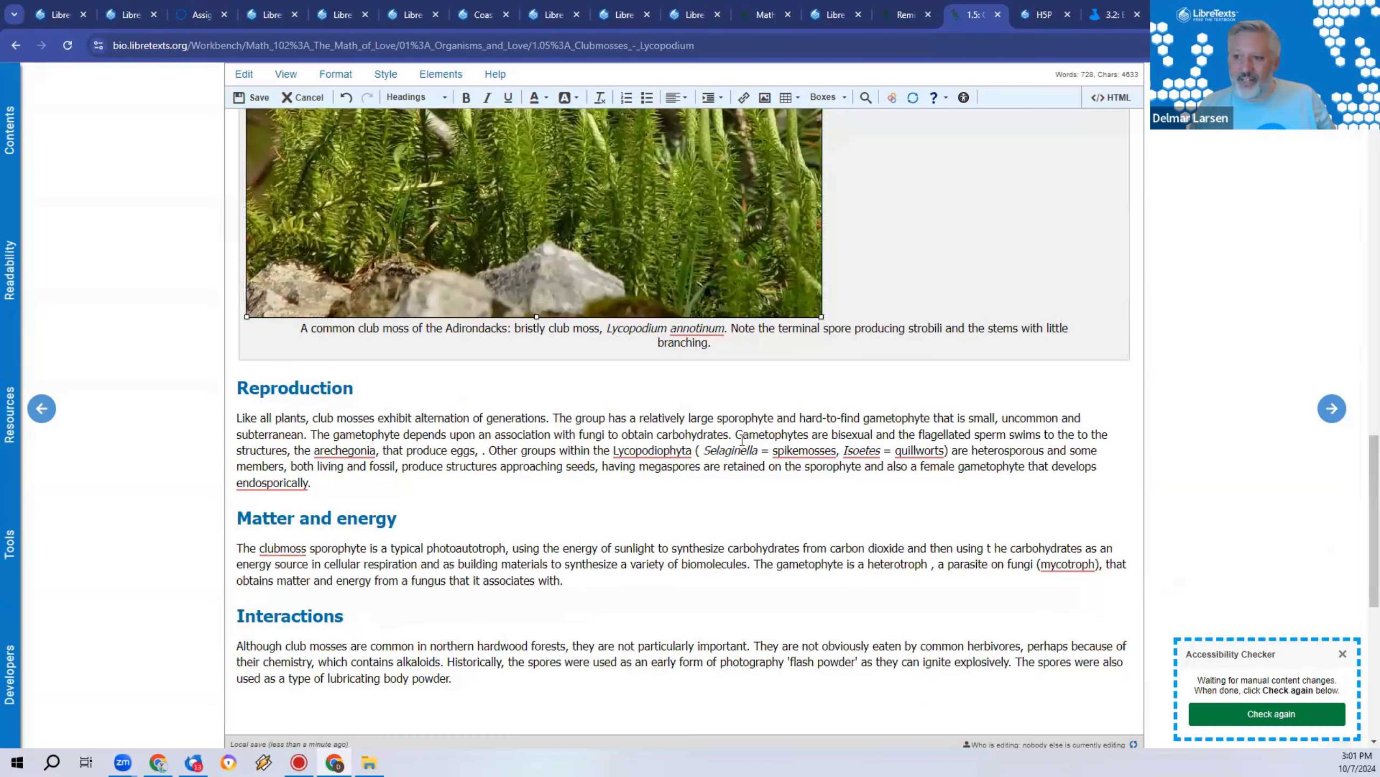
# Step: Try to select the bristly club moss image's caption, undo the accidental change, and cancel the page edit
pyautogui.scroll(6, 525, 444)
pyautogui.scroll(-4, 485, 451)
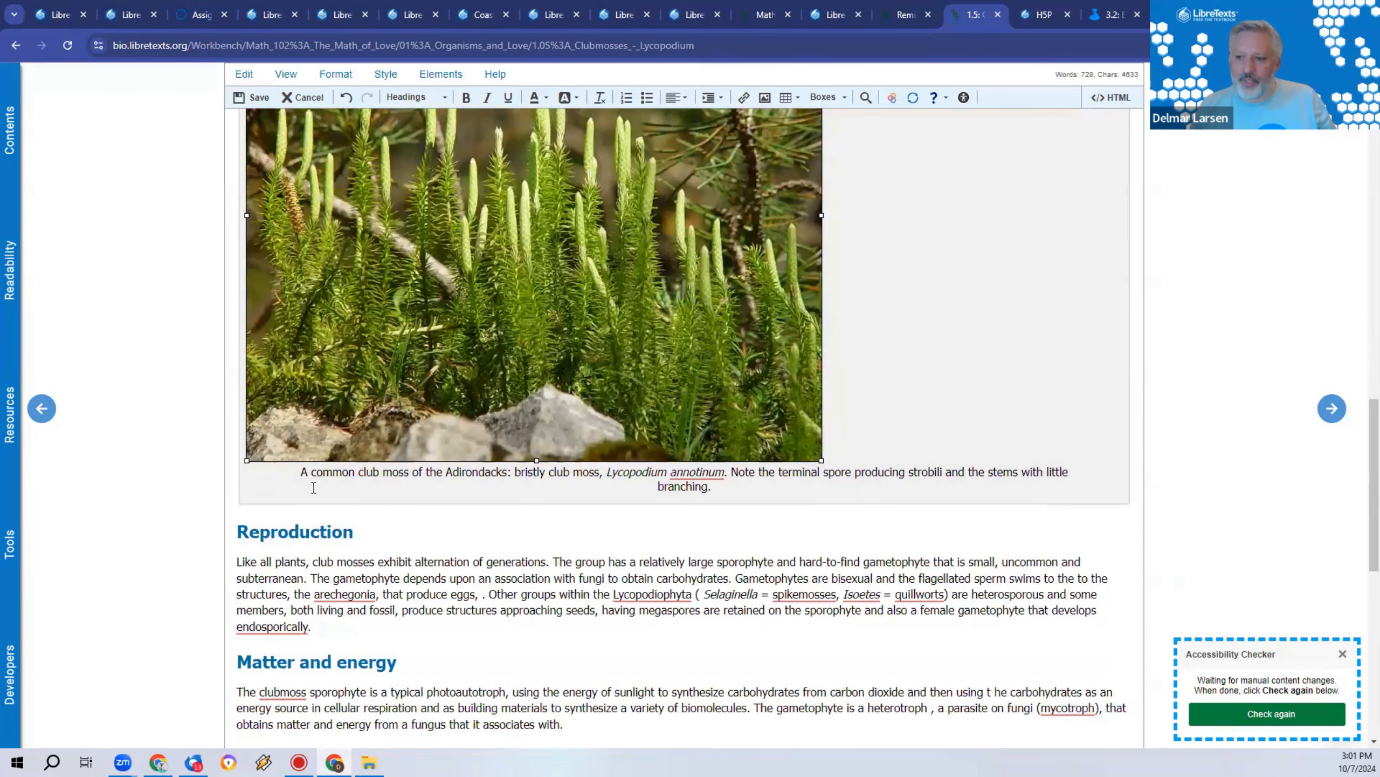
pyautogui.moveTo(306, 471); pyautogui.dragTo(647, 479)
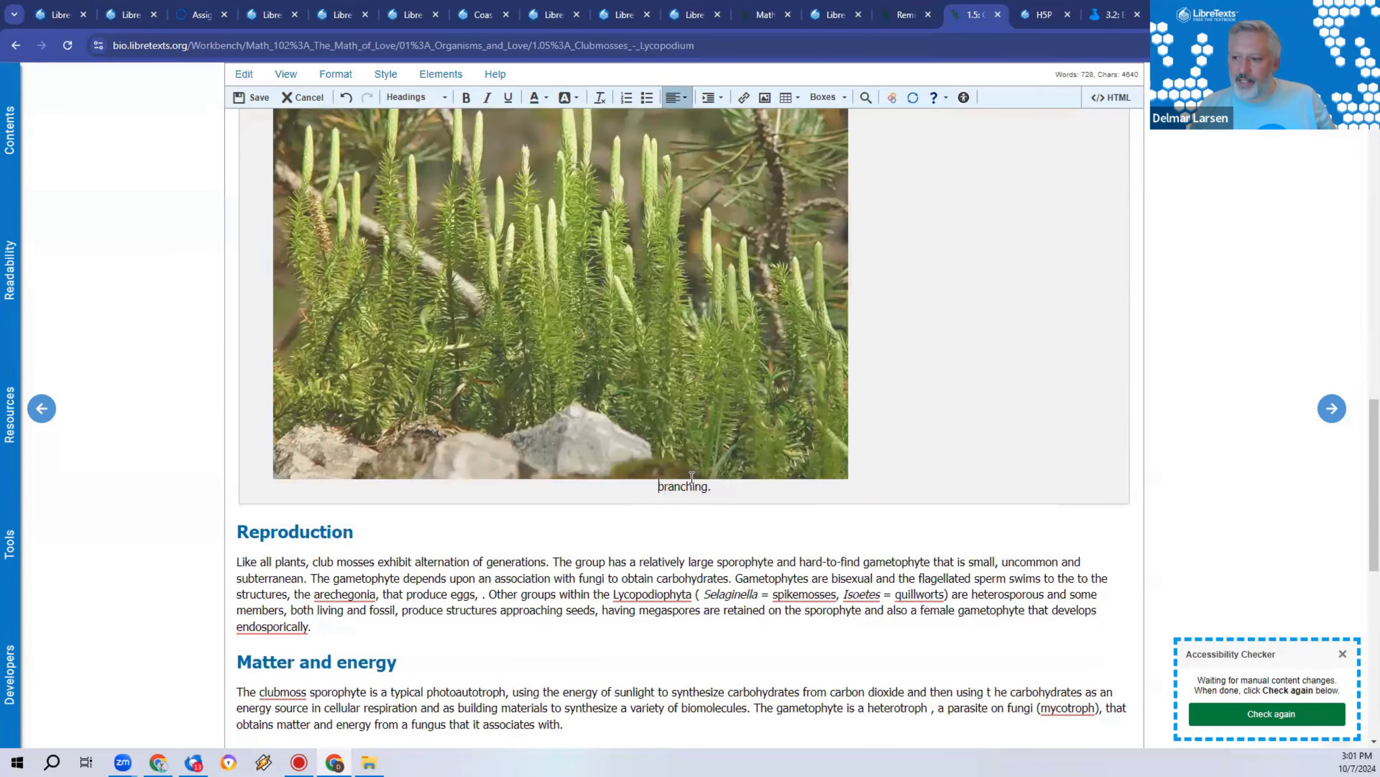
pyautogui.hotkey('ctrl', 'z')
pyautogui.click(313, 97)
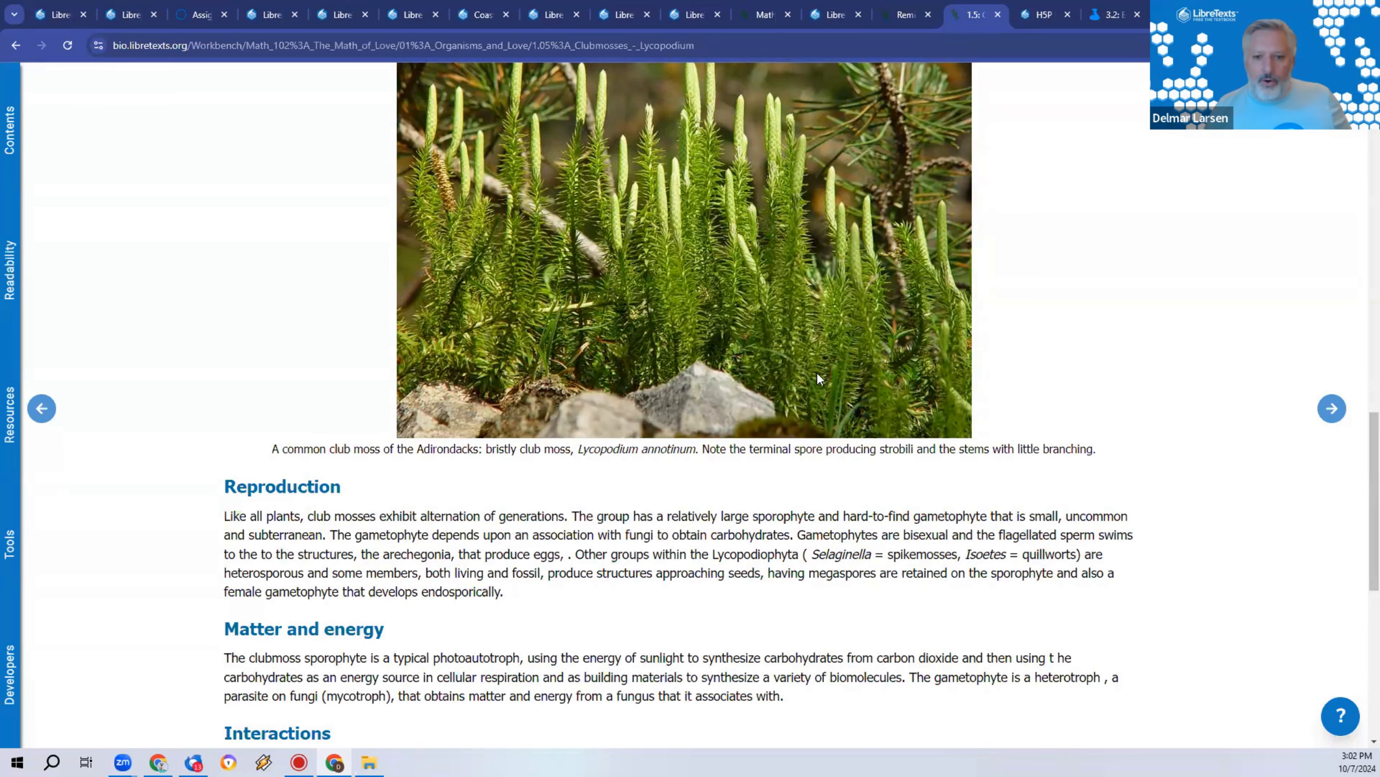
# Step: Reopen the Clubmosses page for editing to review the editor's Enable Binder tool, and cancel without saving
pyautogui.scroll(10, 658, 506)
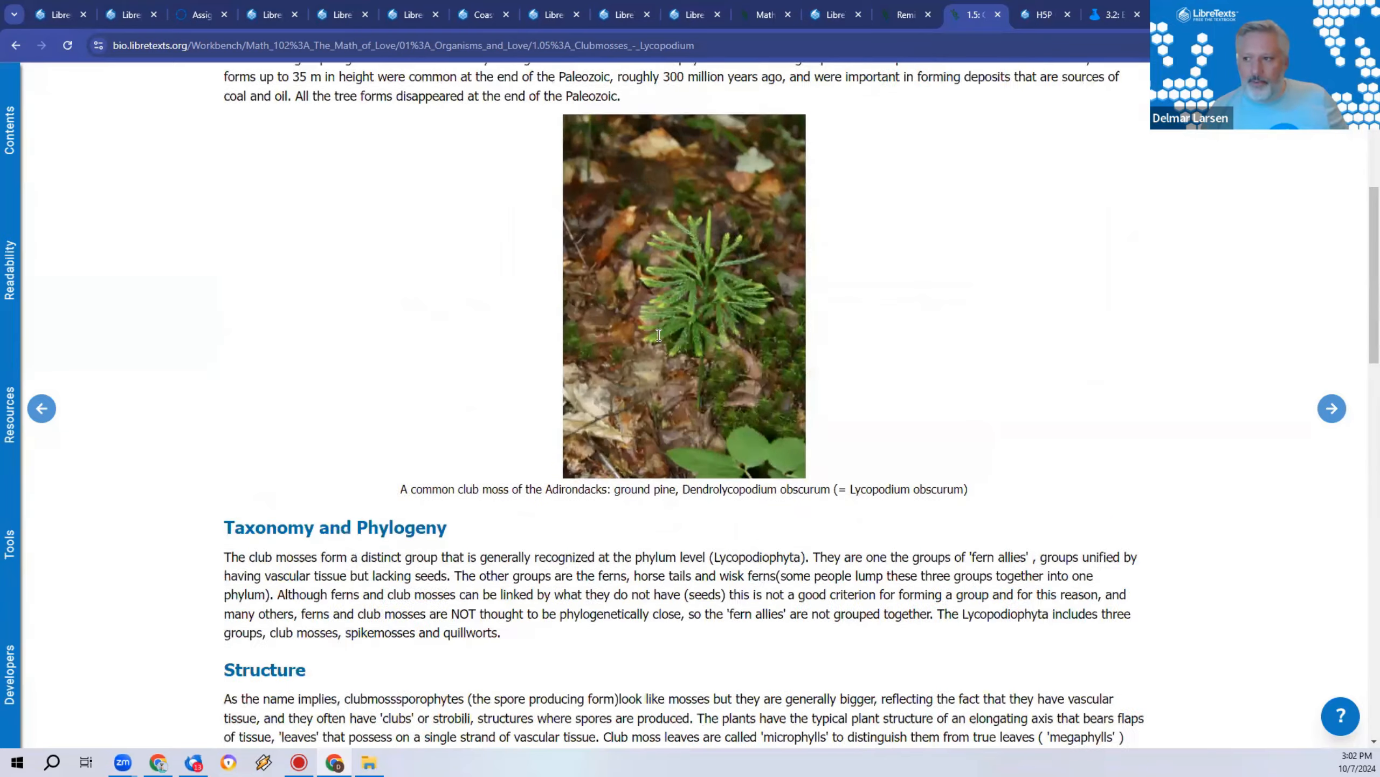
pyautogui.scroll(8, 658, 334)
pyautogui.click(777, 144)
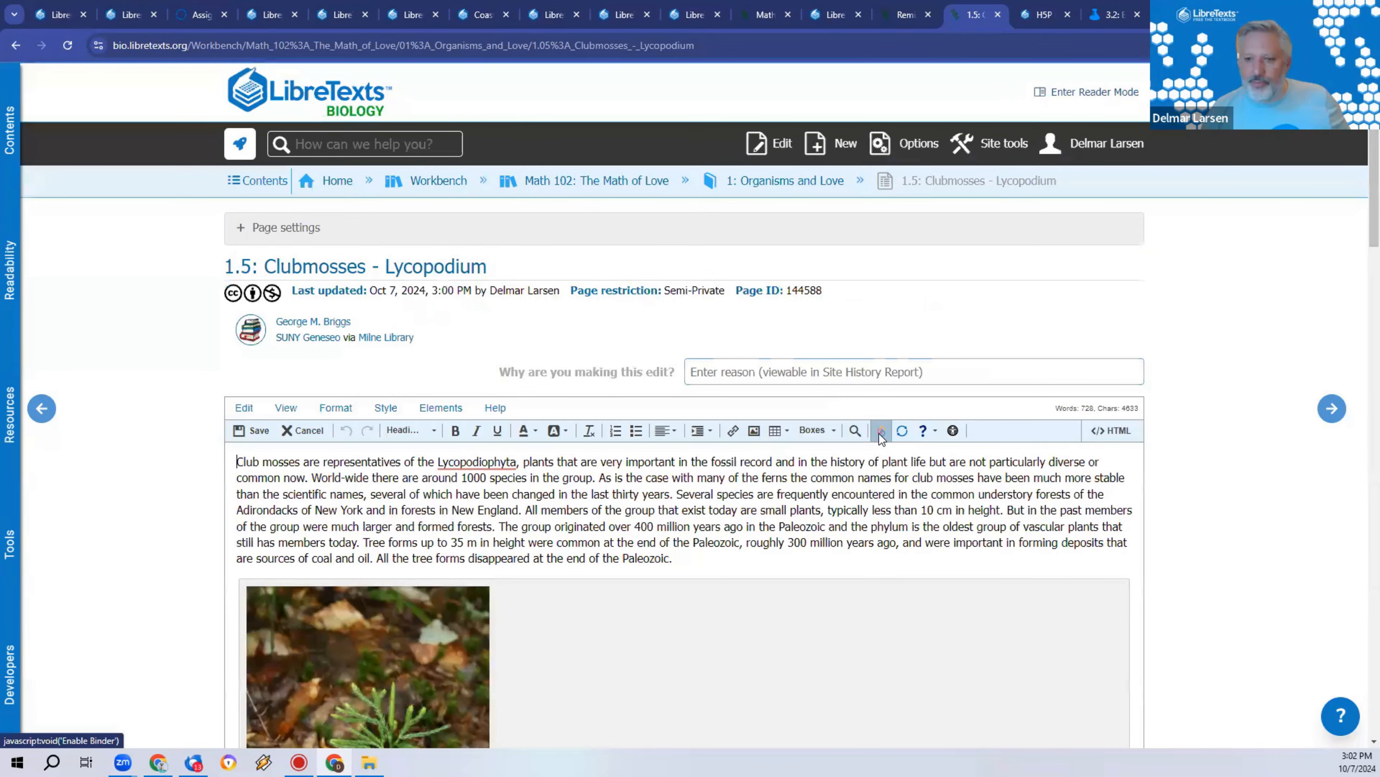
pyautogui.click(307, 430)
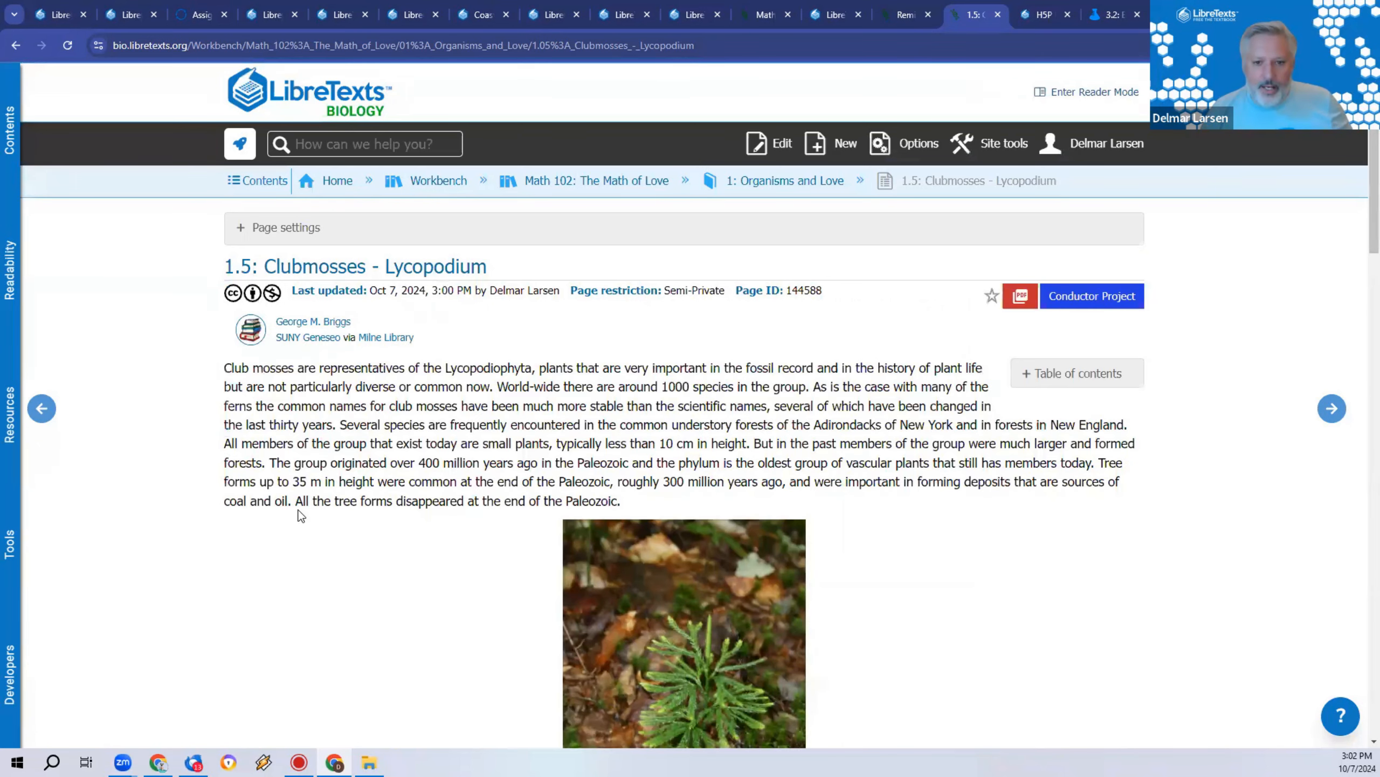